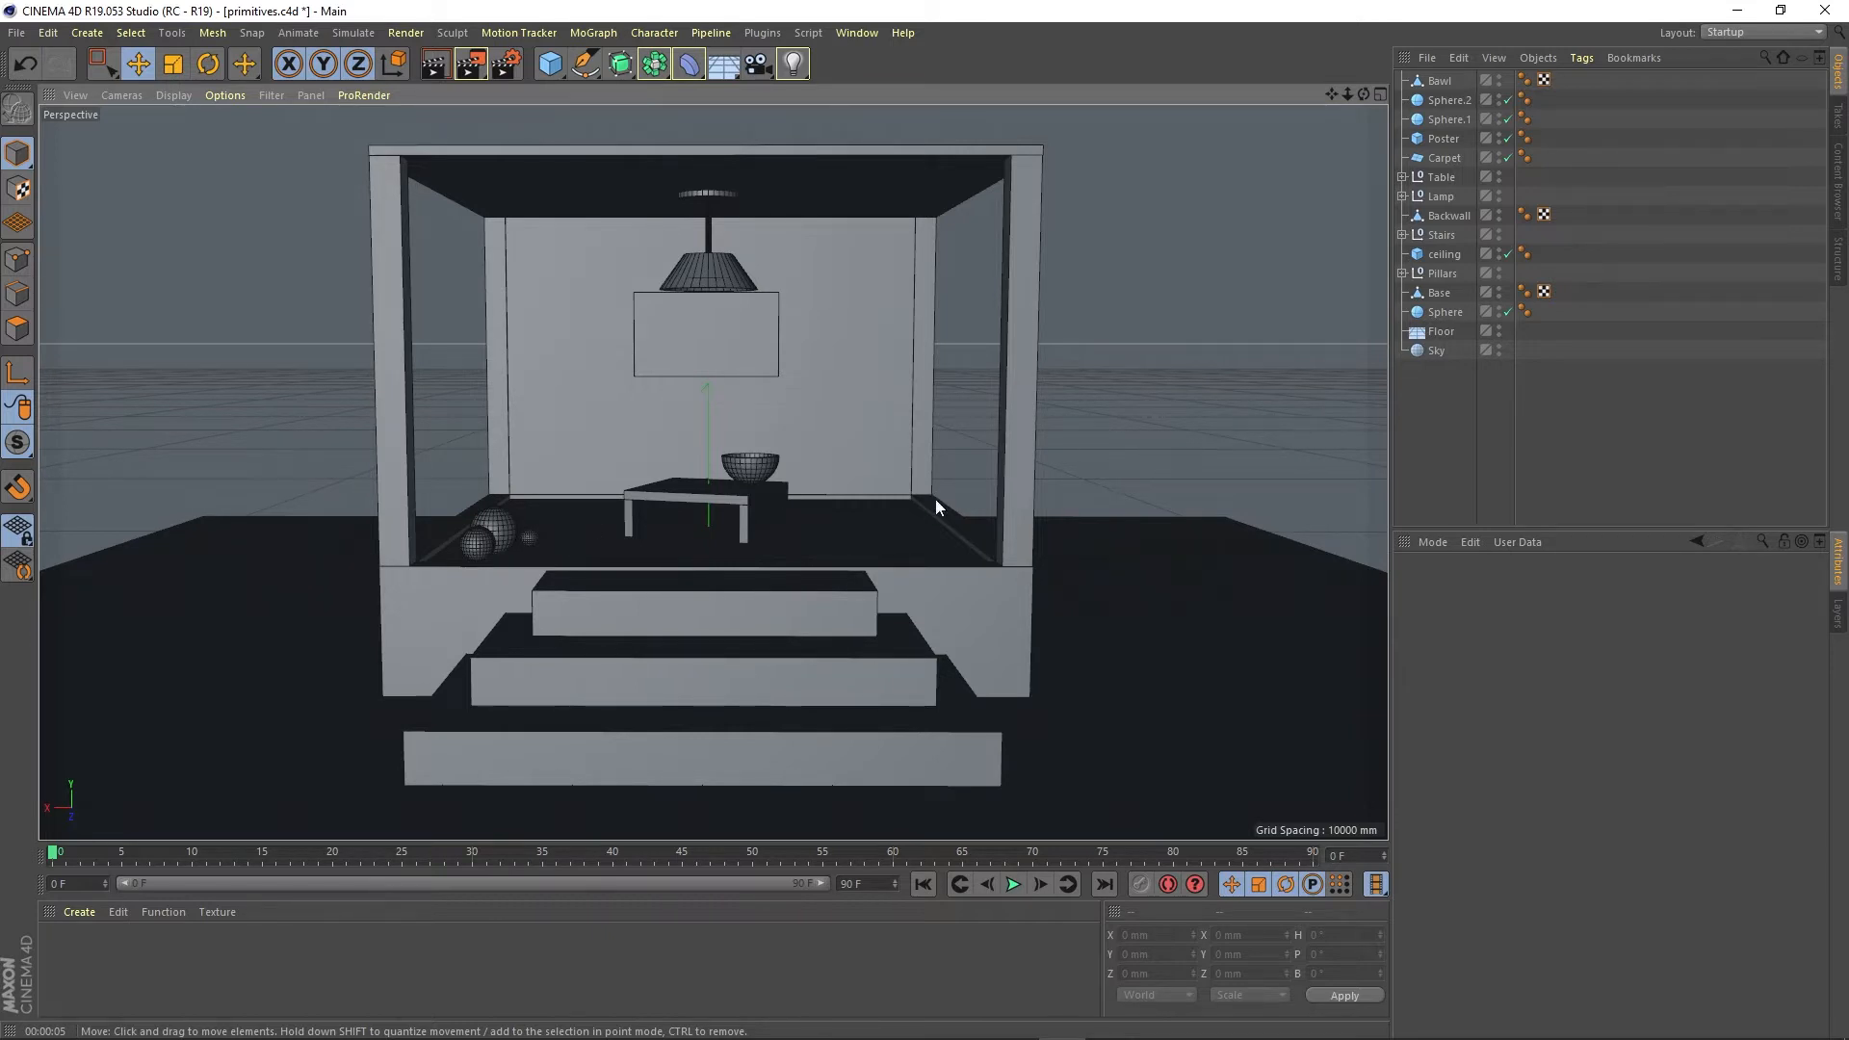
# Select the sky, carpet, lamp and stairs objects in turn to review the contents of the scene
pyautogui.click(1449, 310)
pyautogui.click(1435, 350)
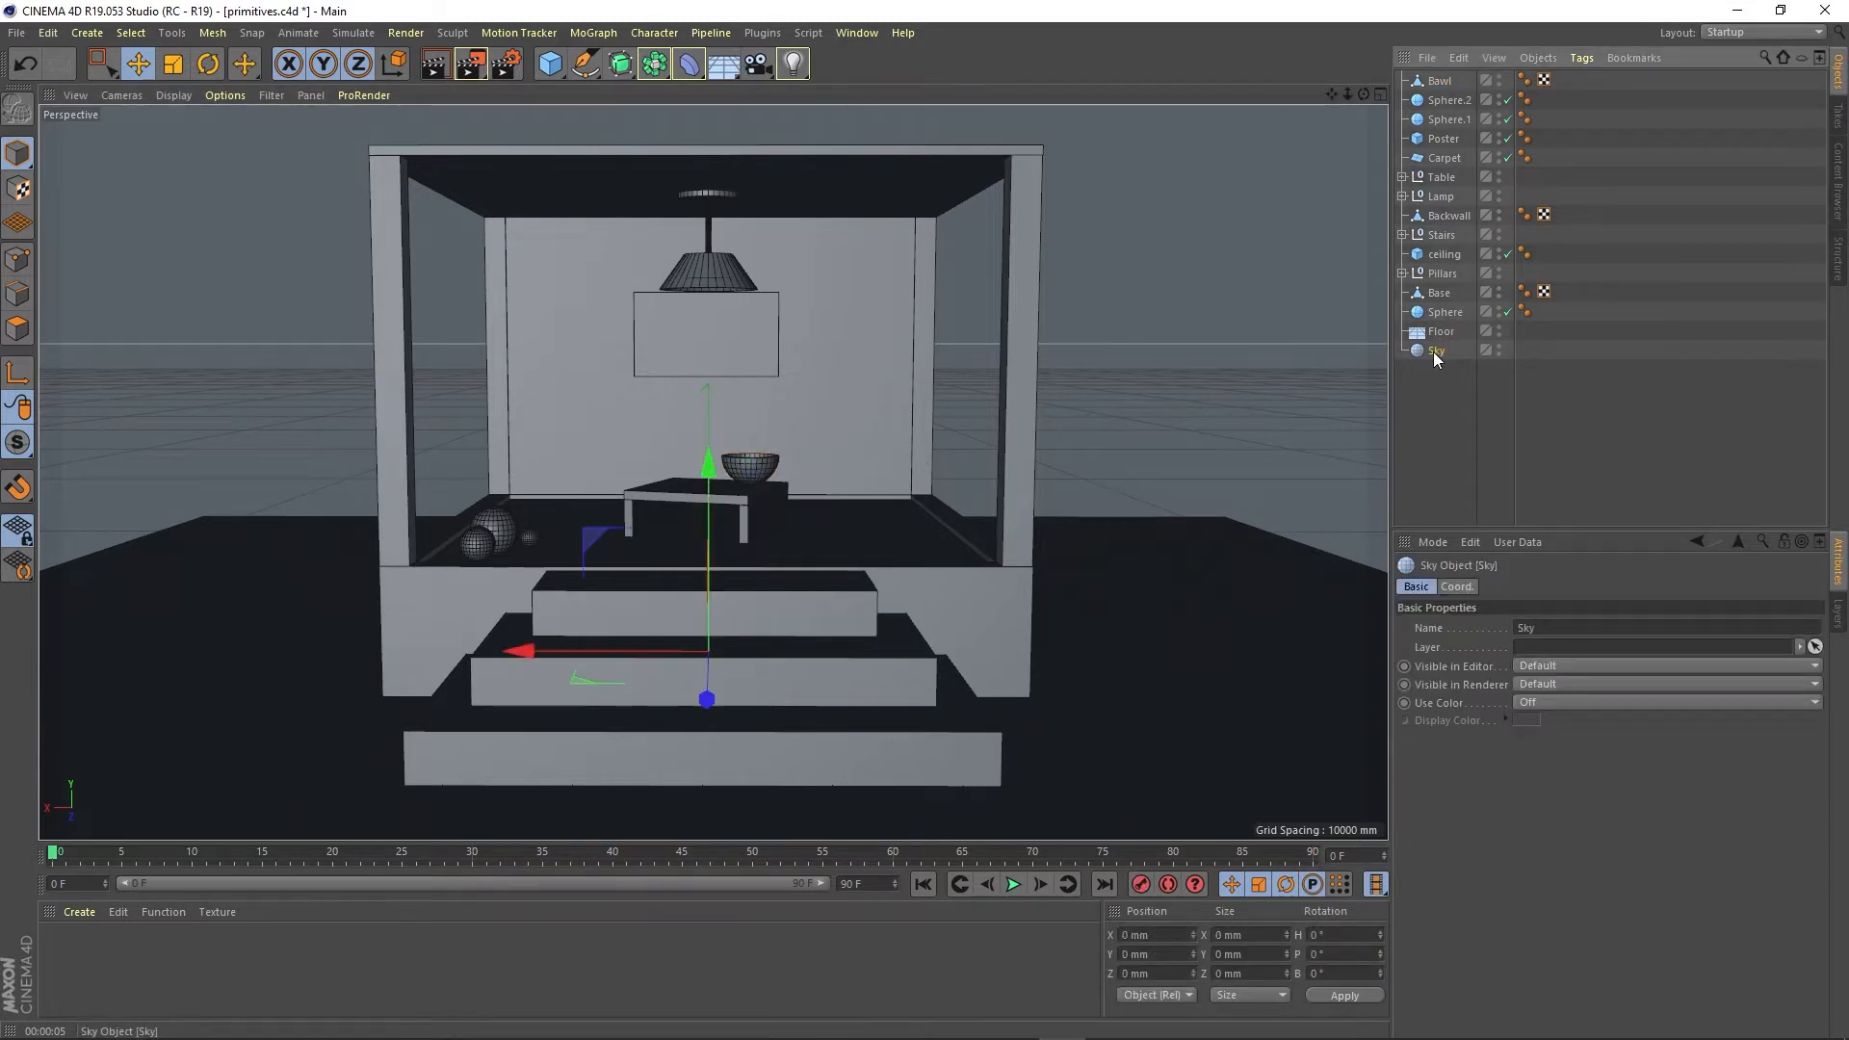
pyautogui.click(1443, 158)
pyautogui.click(1441, 197)
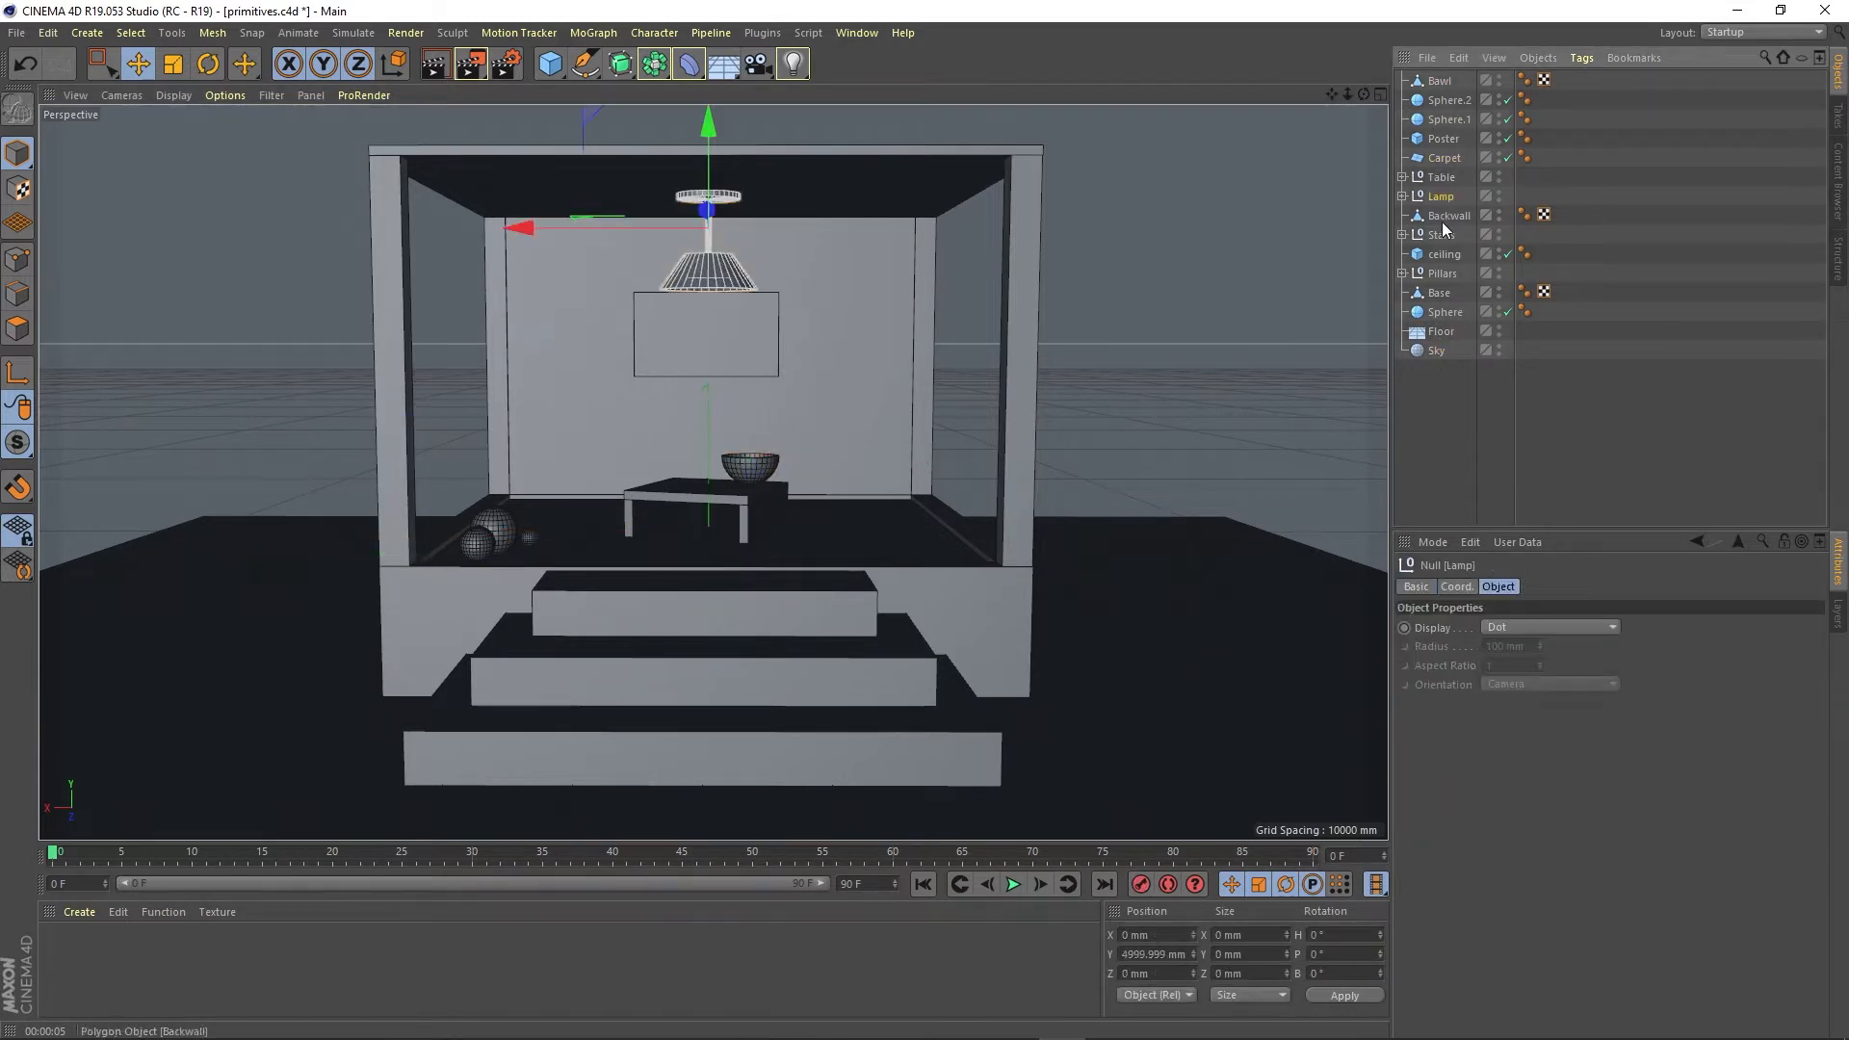
pyautogui.click(1442, 235)
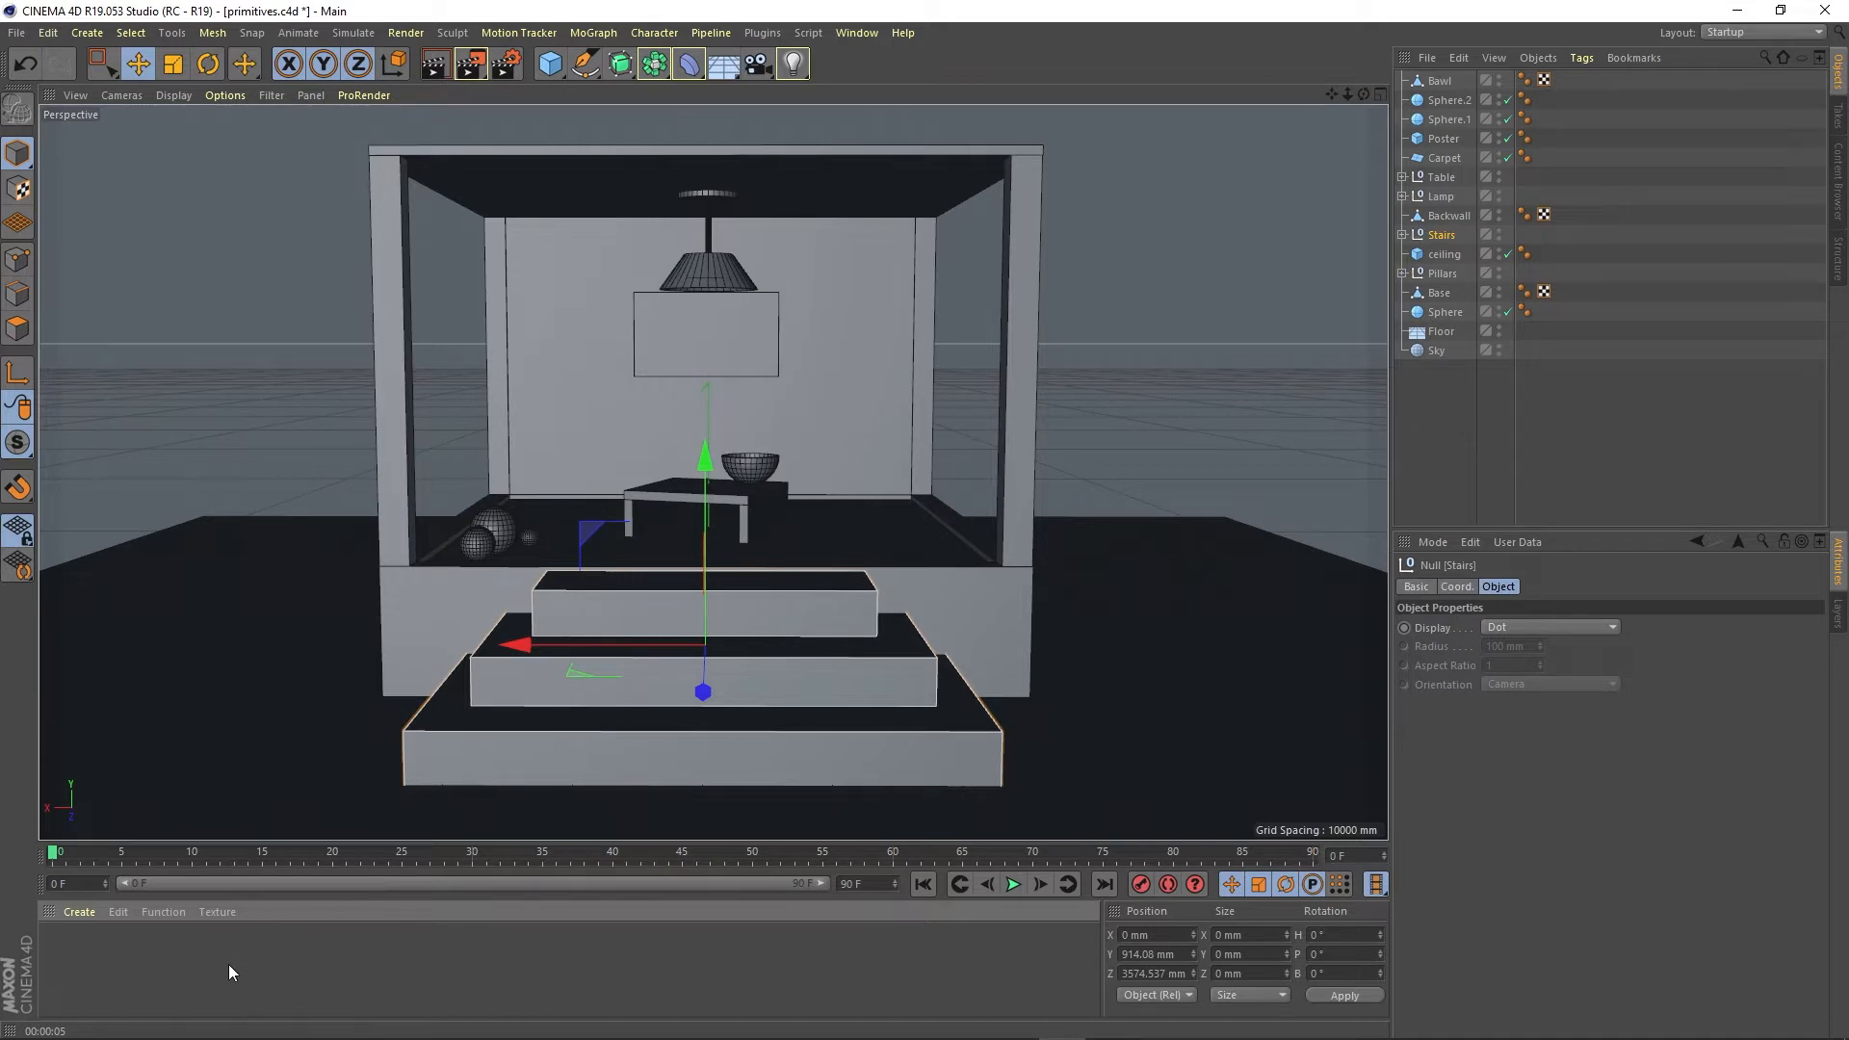
# Create two new materials and delete the first one, keeping only Mat.1
pyautogui.doubleClick(257, 963)
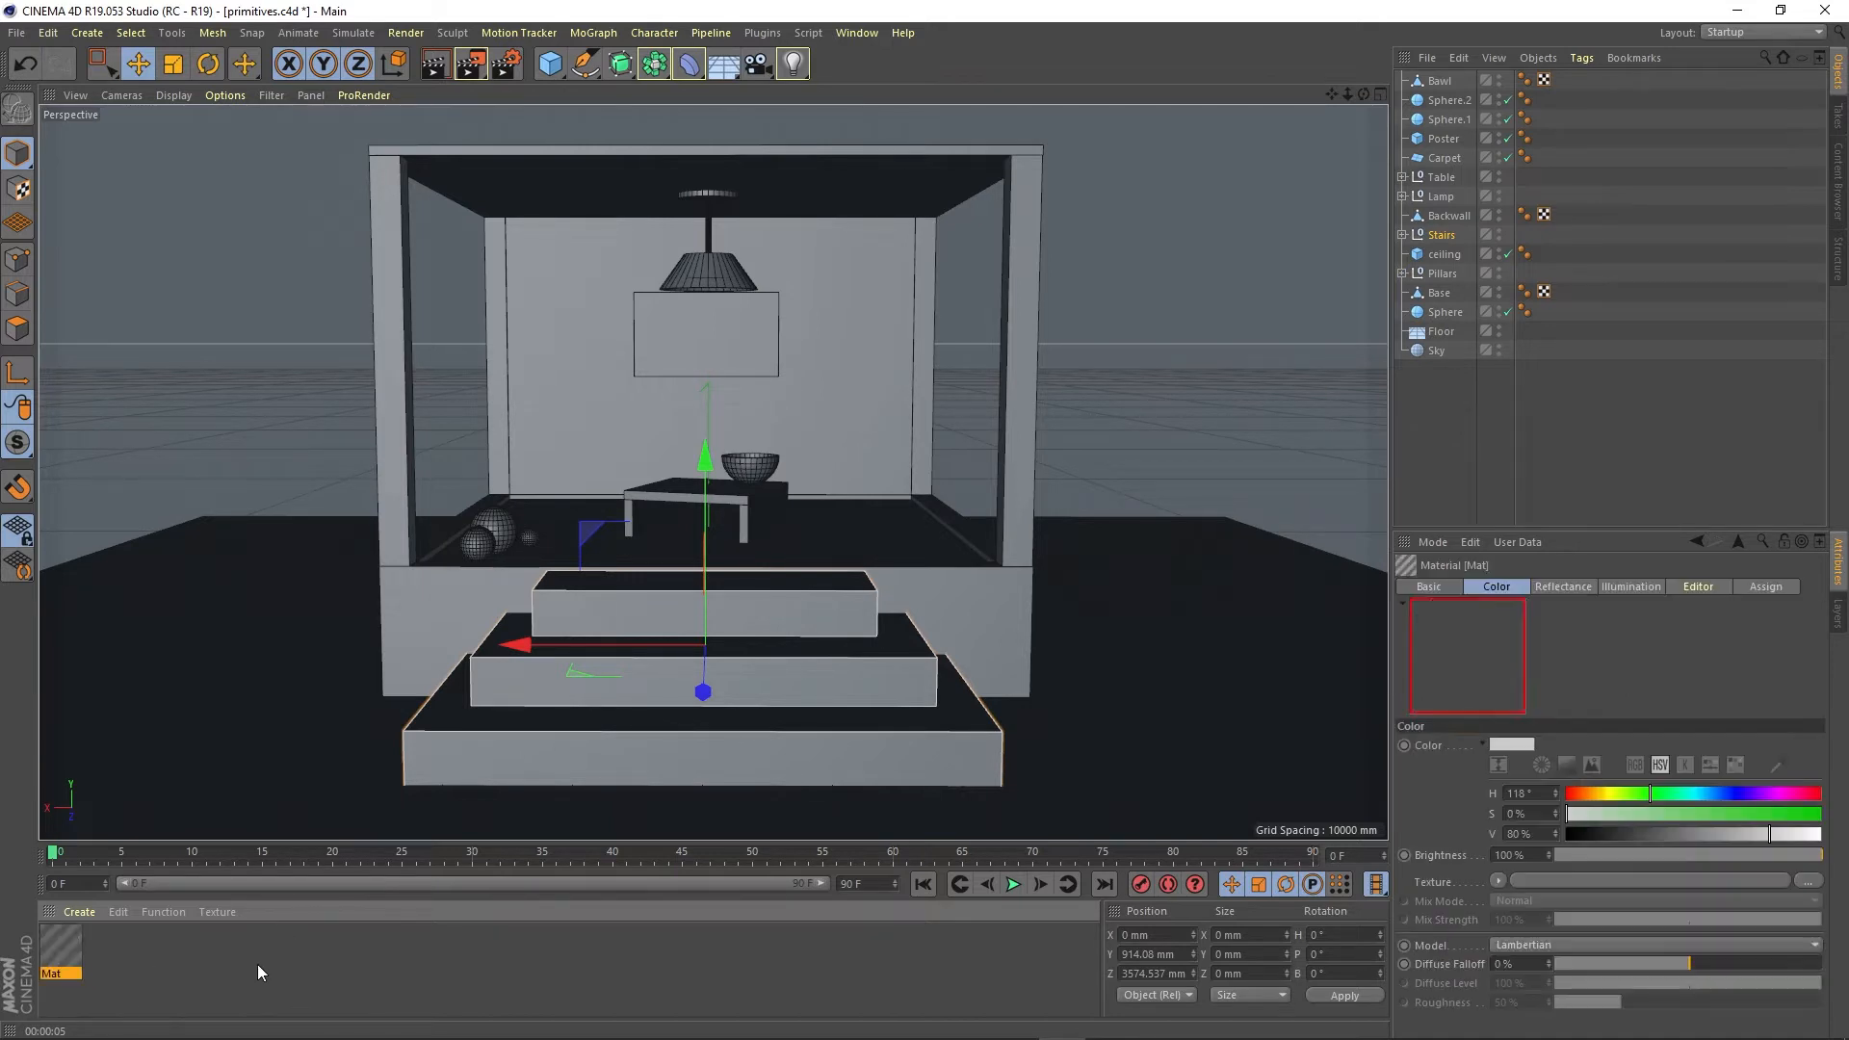
pyautogui.click(79, 912)
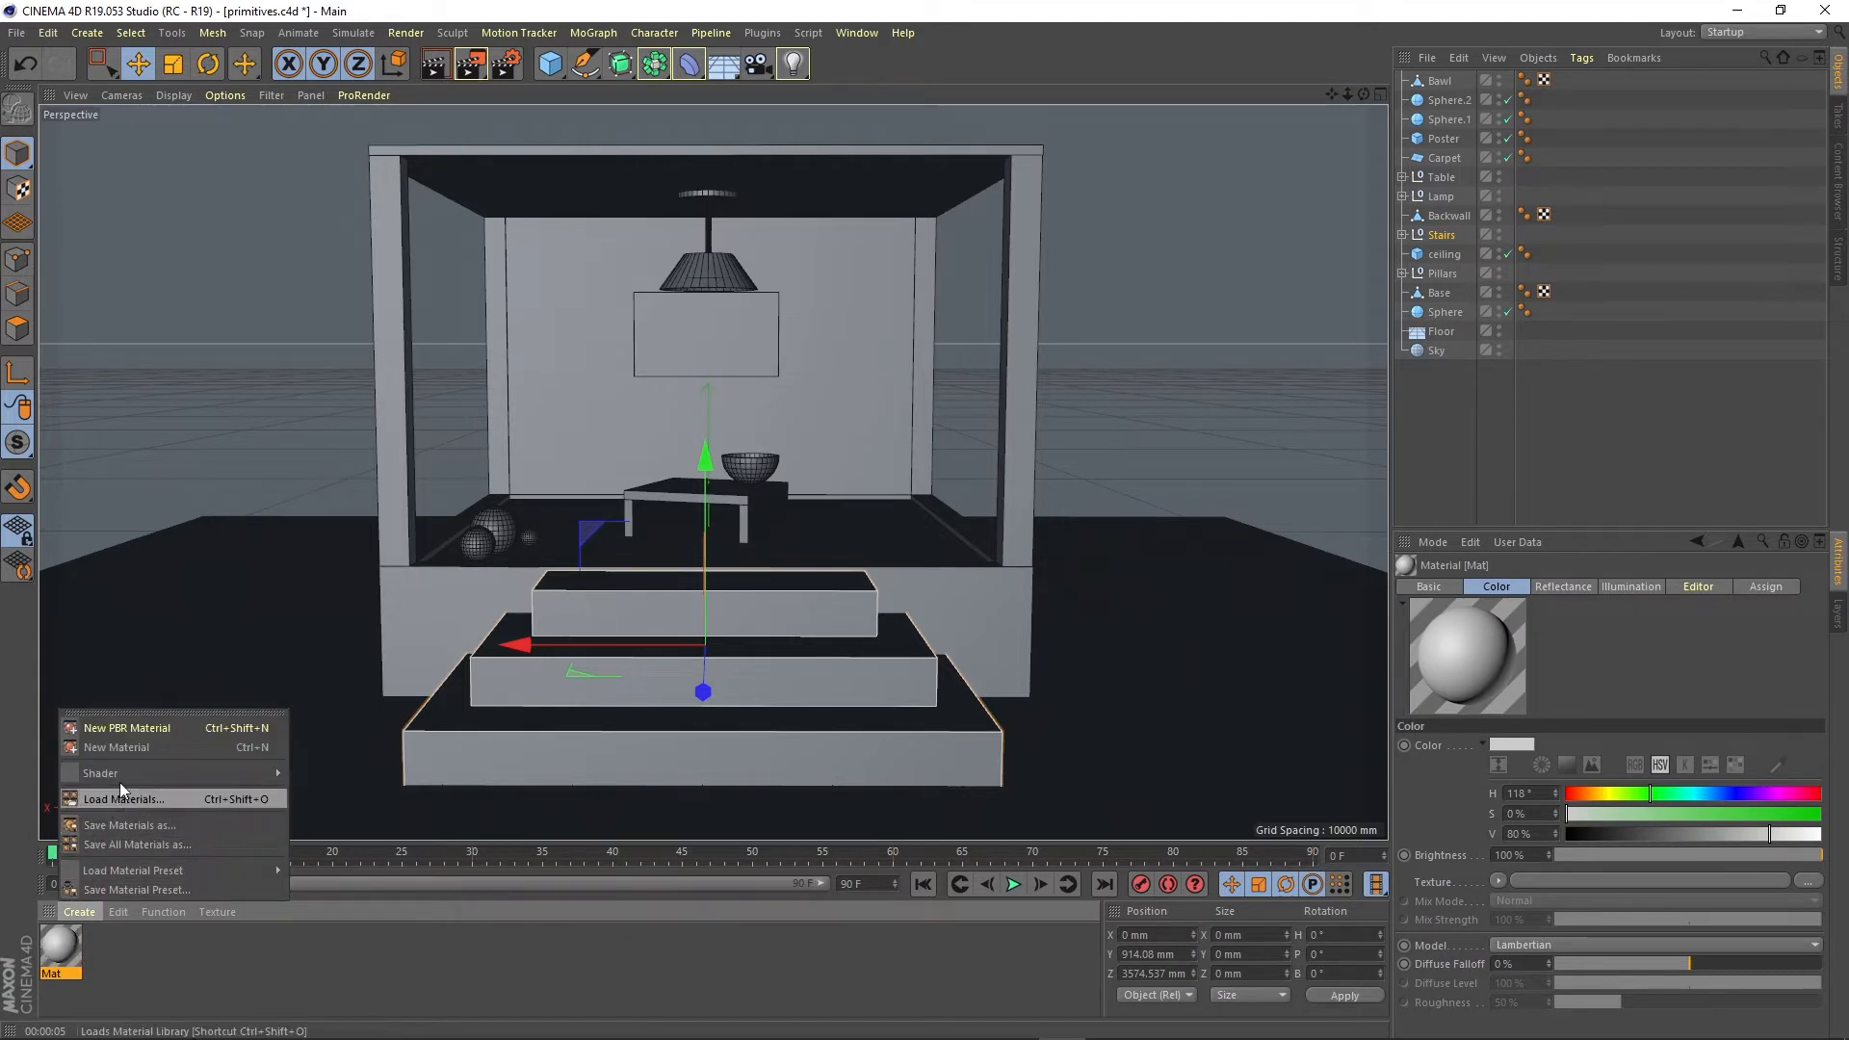
pyautogui.click(131, 745)
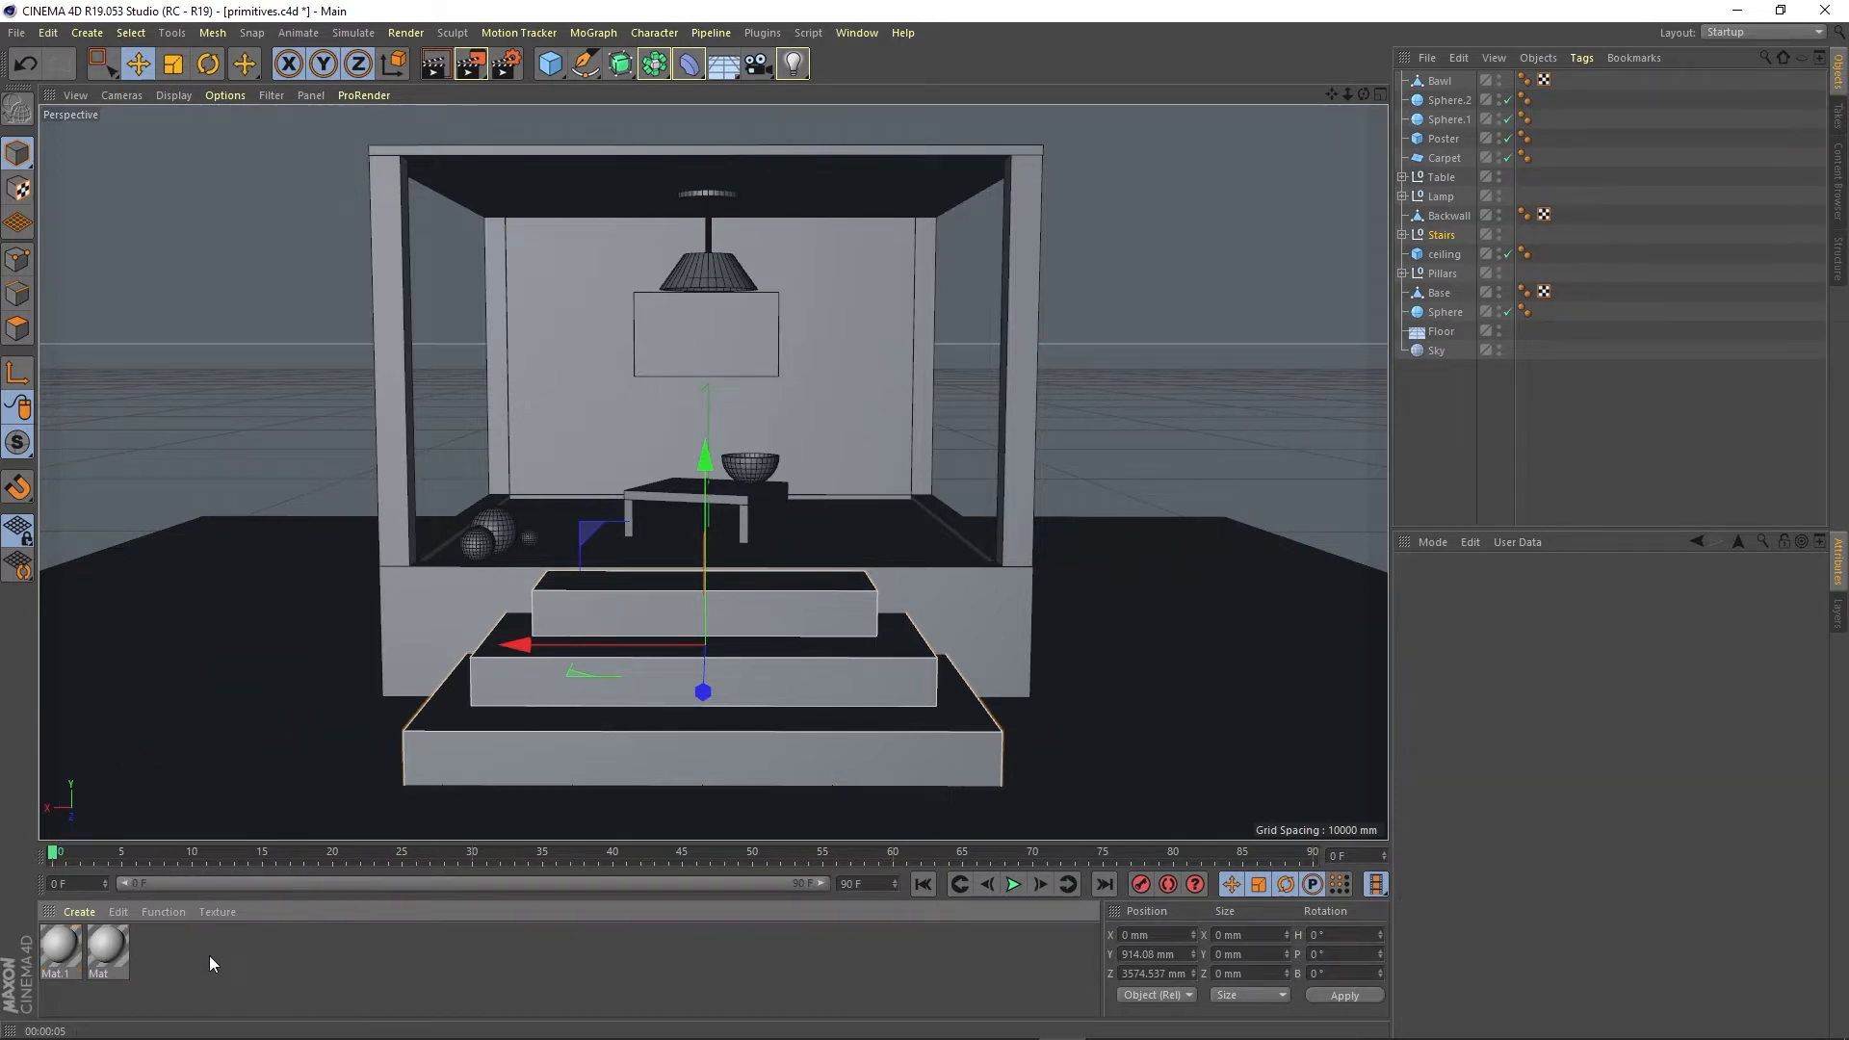
pyautogui.press('Delete')
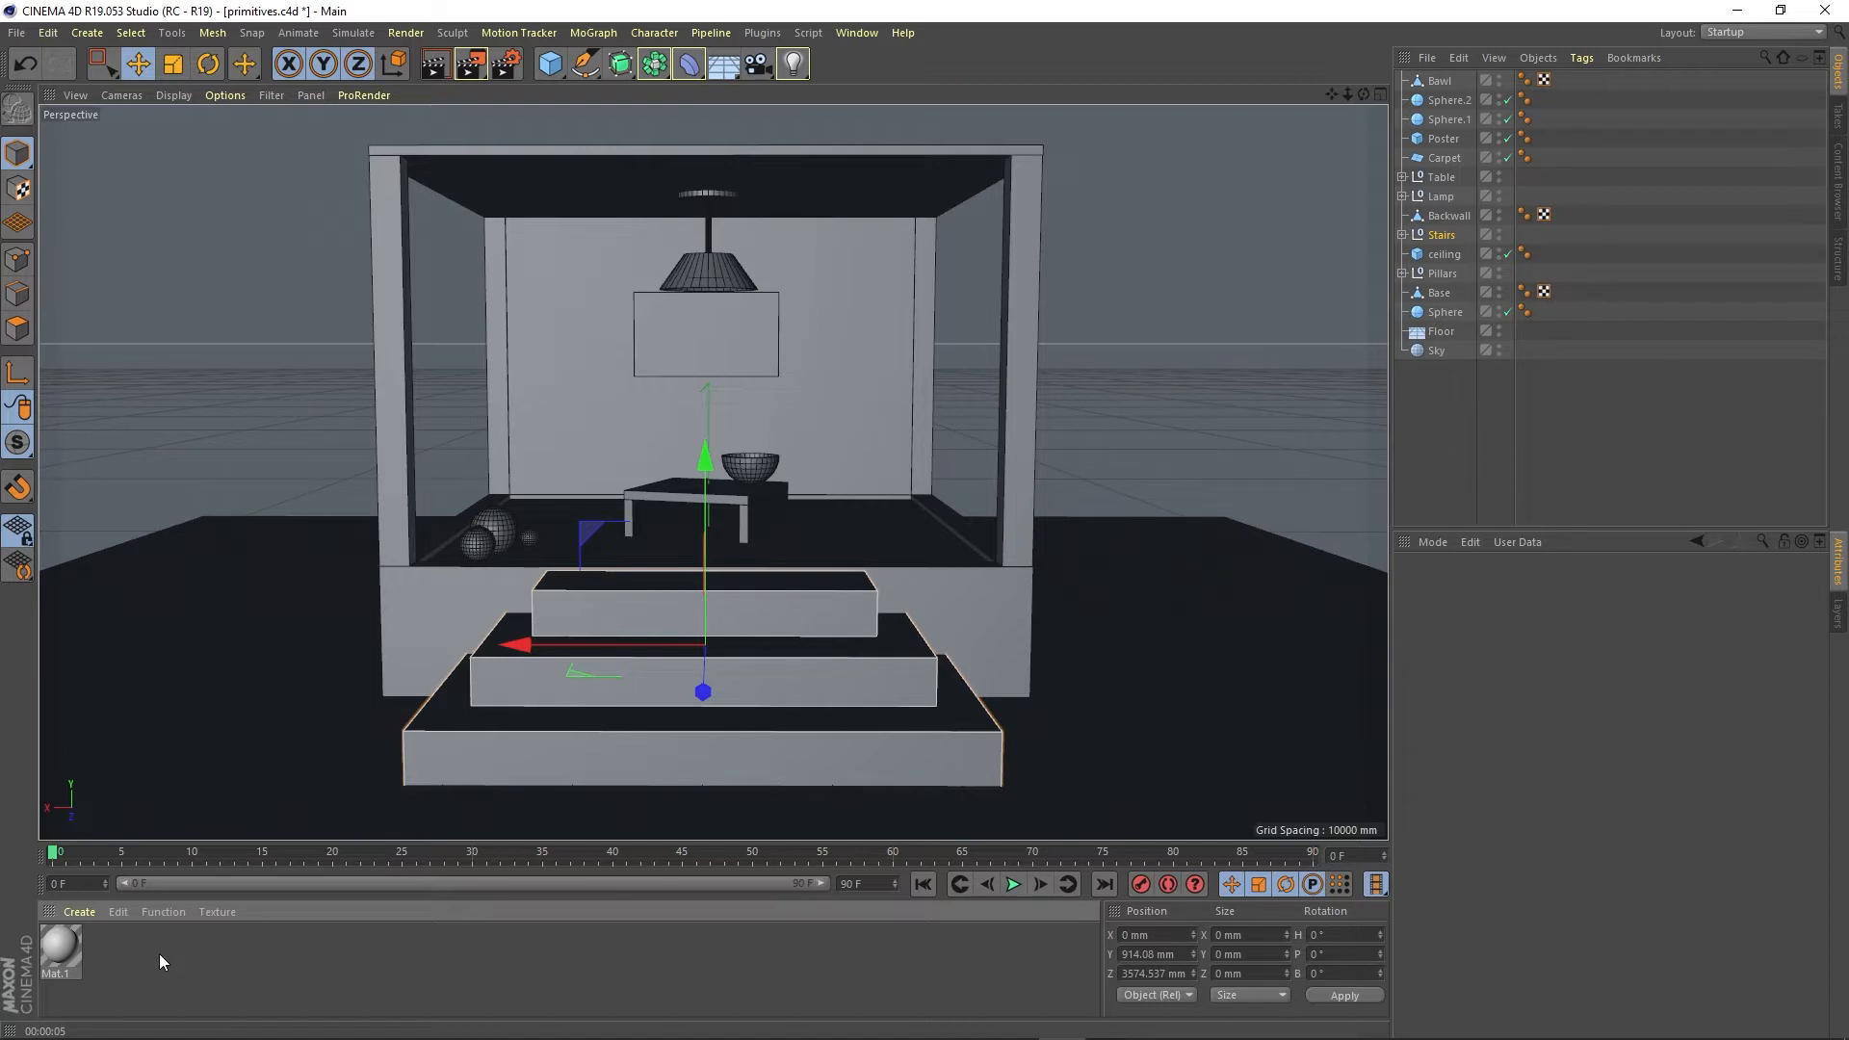
pyautogui.click(53, 942)
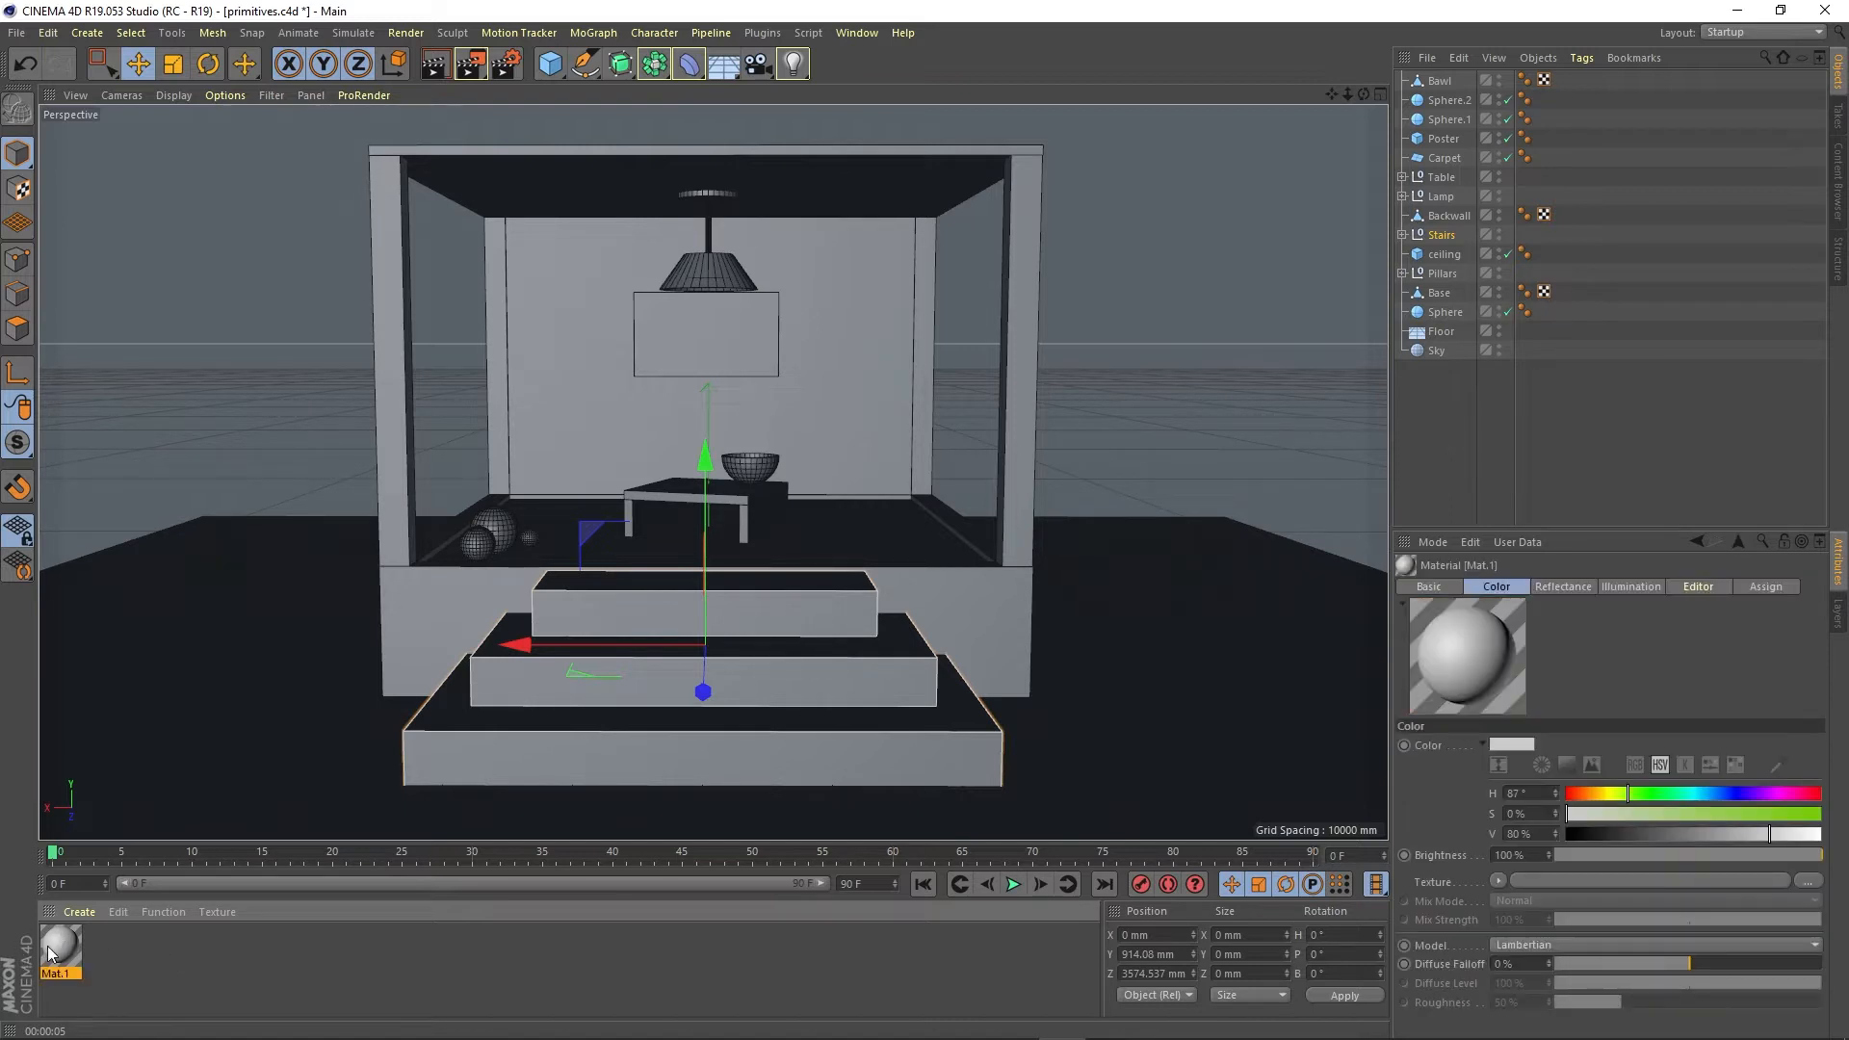
pyautogui.hotkey('ctrl', 'z')
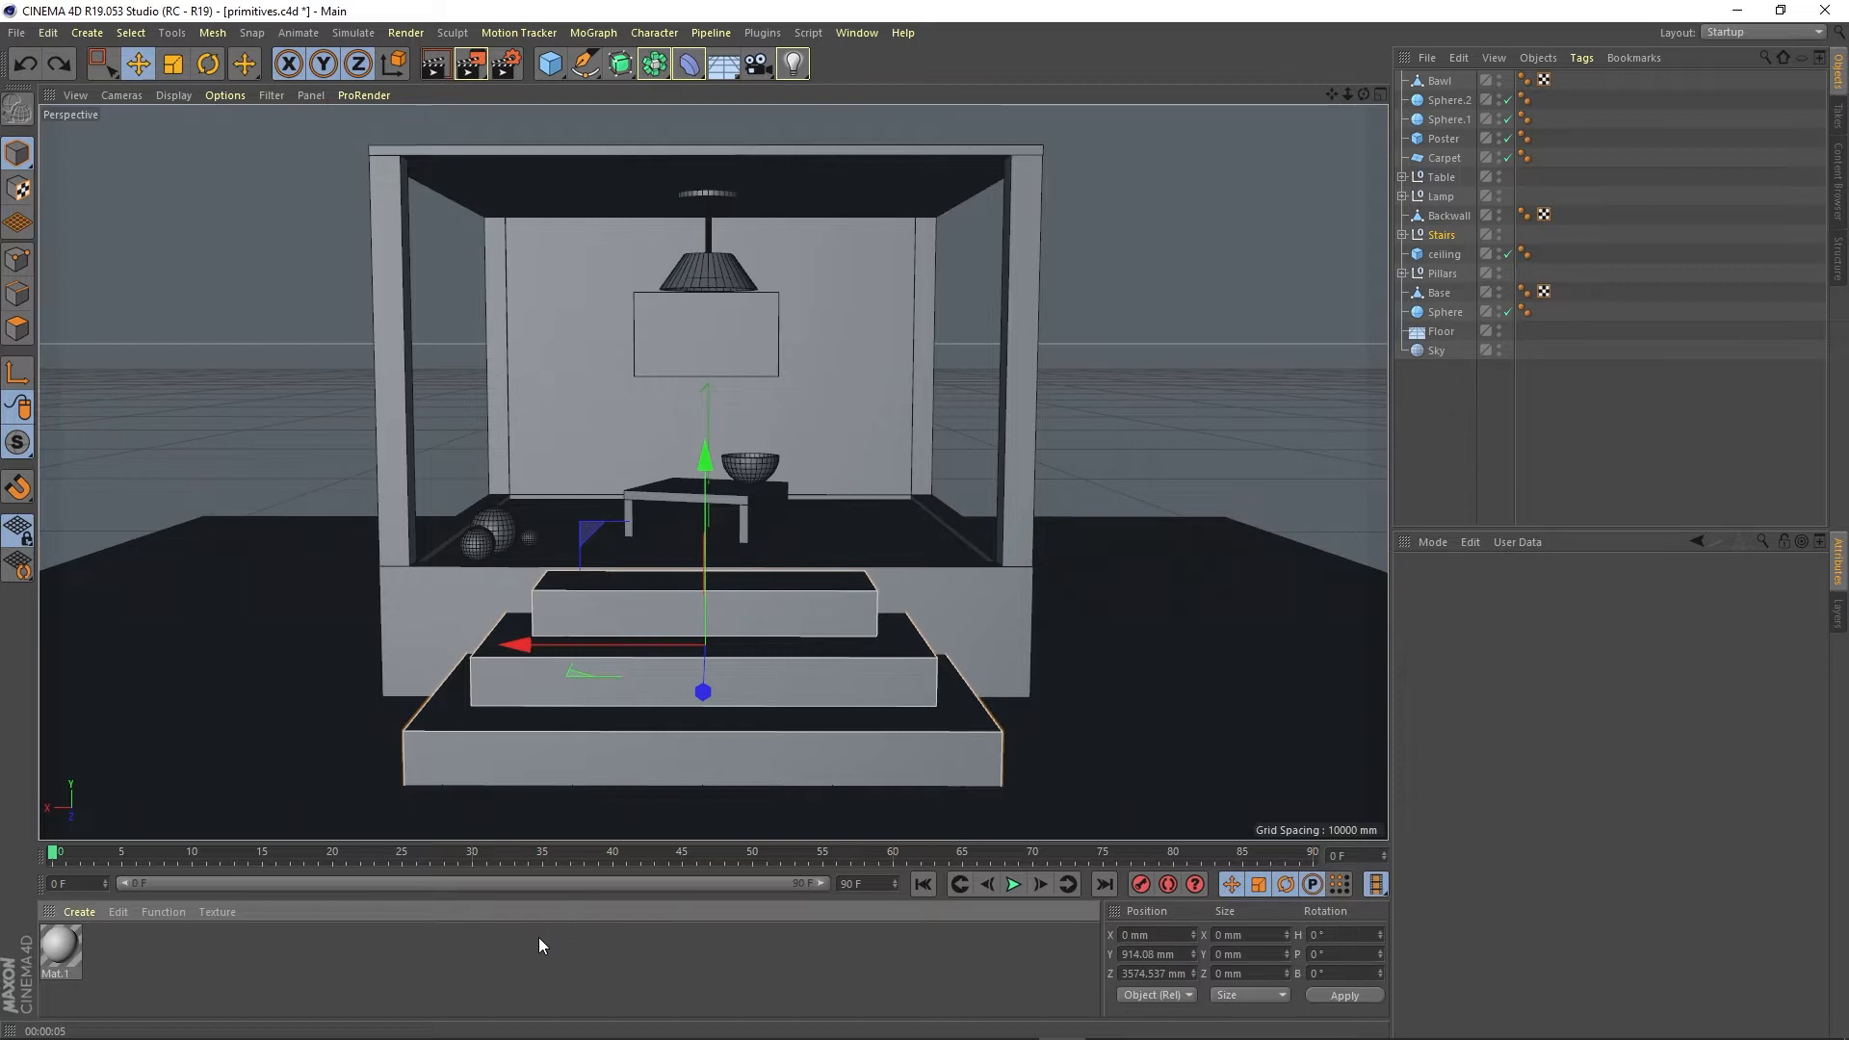
# Open Mat.1 in the Material Editor and examine its channels, including Diffusion, Luminance, Transparency, Reflectance, Fog, Bump, Normal and Alpha
pyautogui.doubleClick(60, 944)
pyautogui.moveTo(612, 129); pyautogui.dragTo(920, 149)
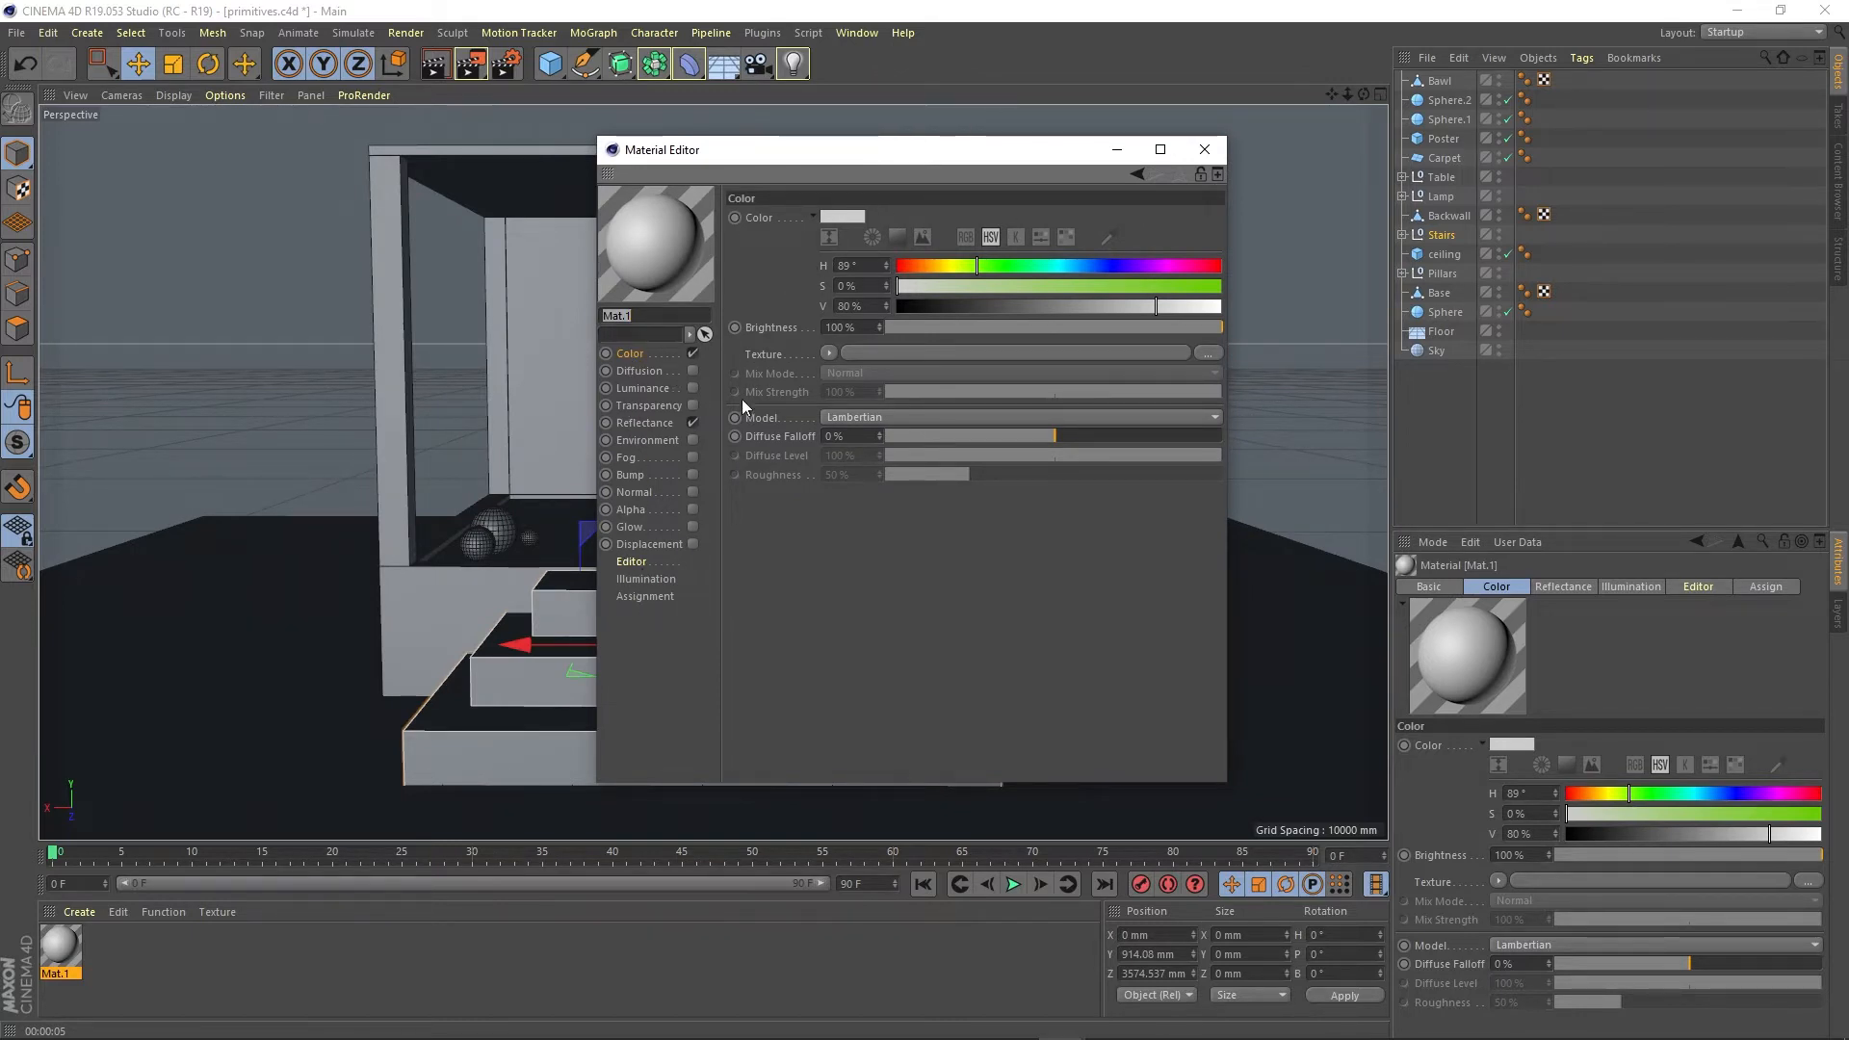
pyautogui.click(637, 372)
pyautogui.click(645, 389)
pyautogui.click(643, 406)
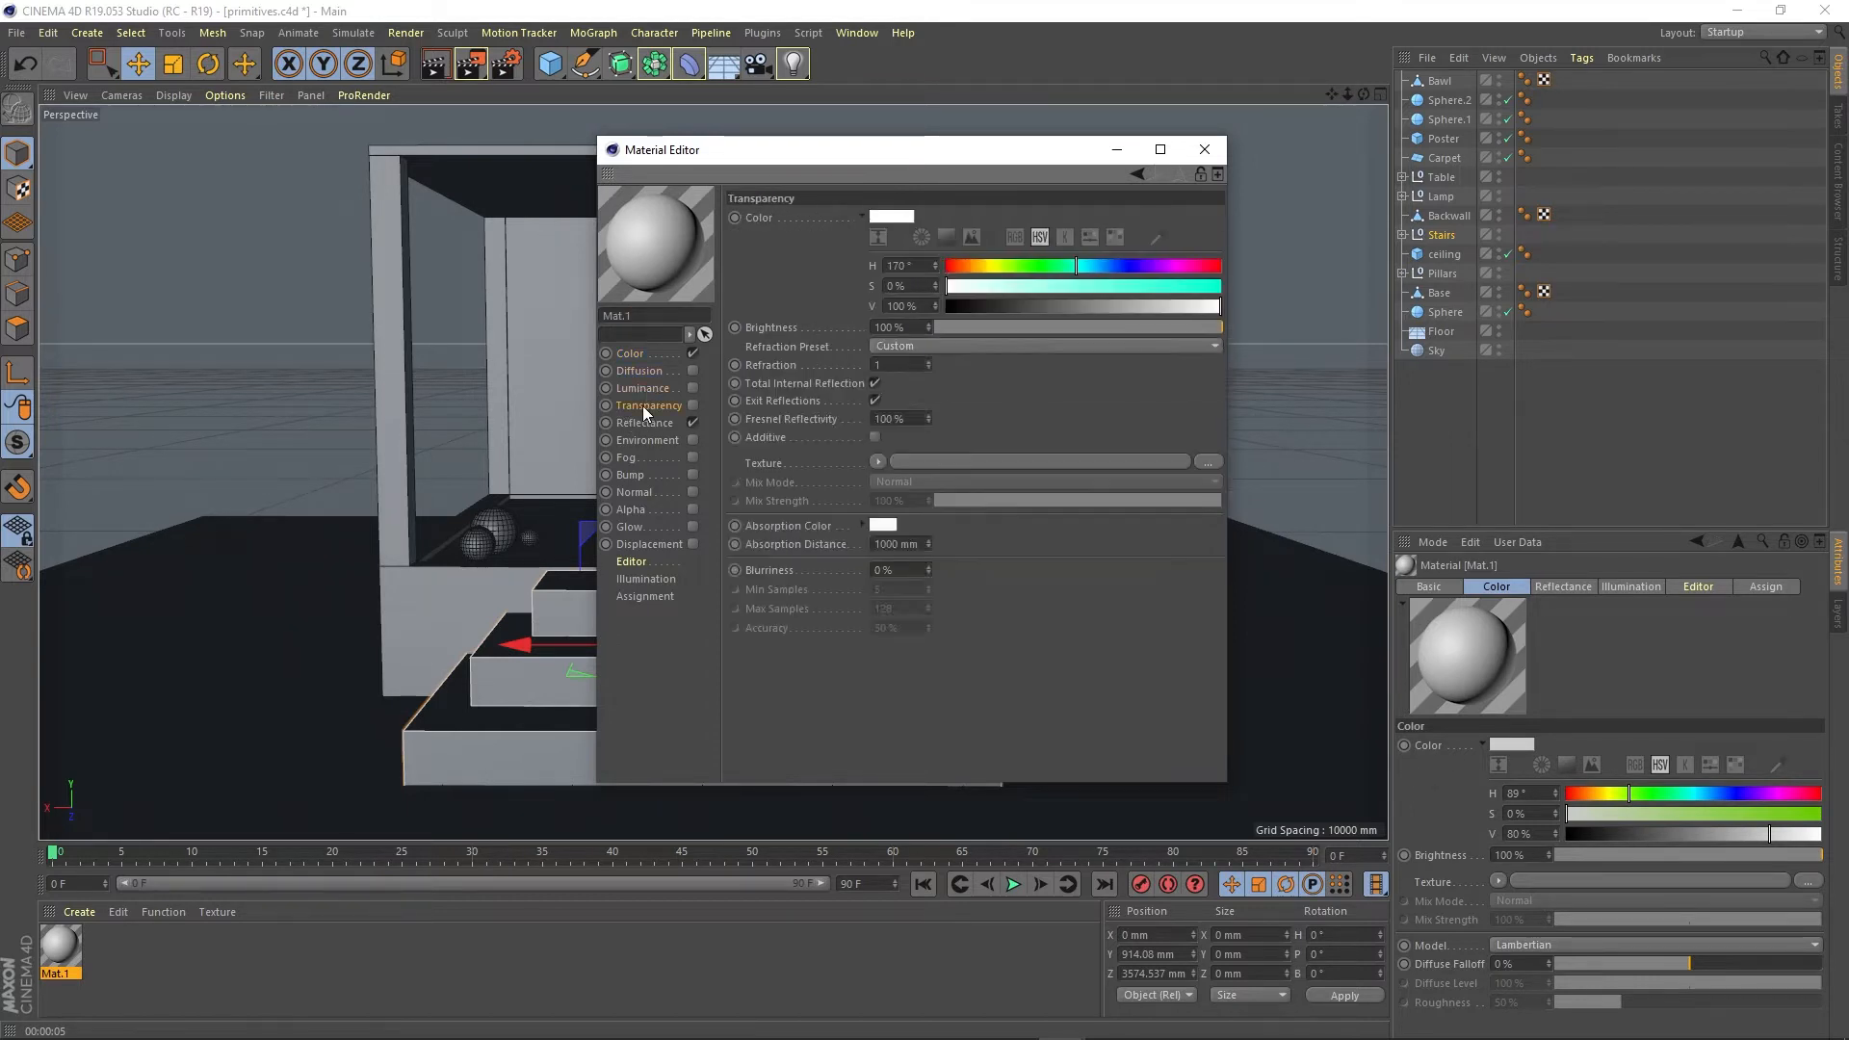
pyautogui.click(643, 424)
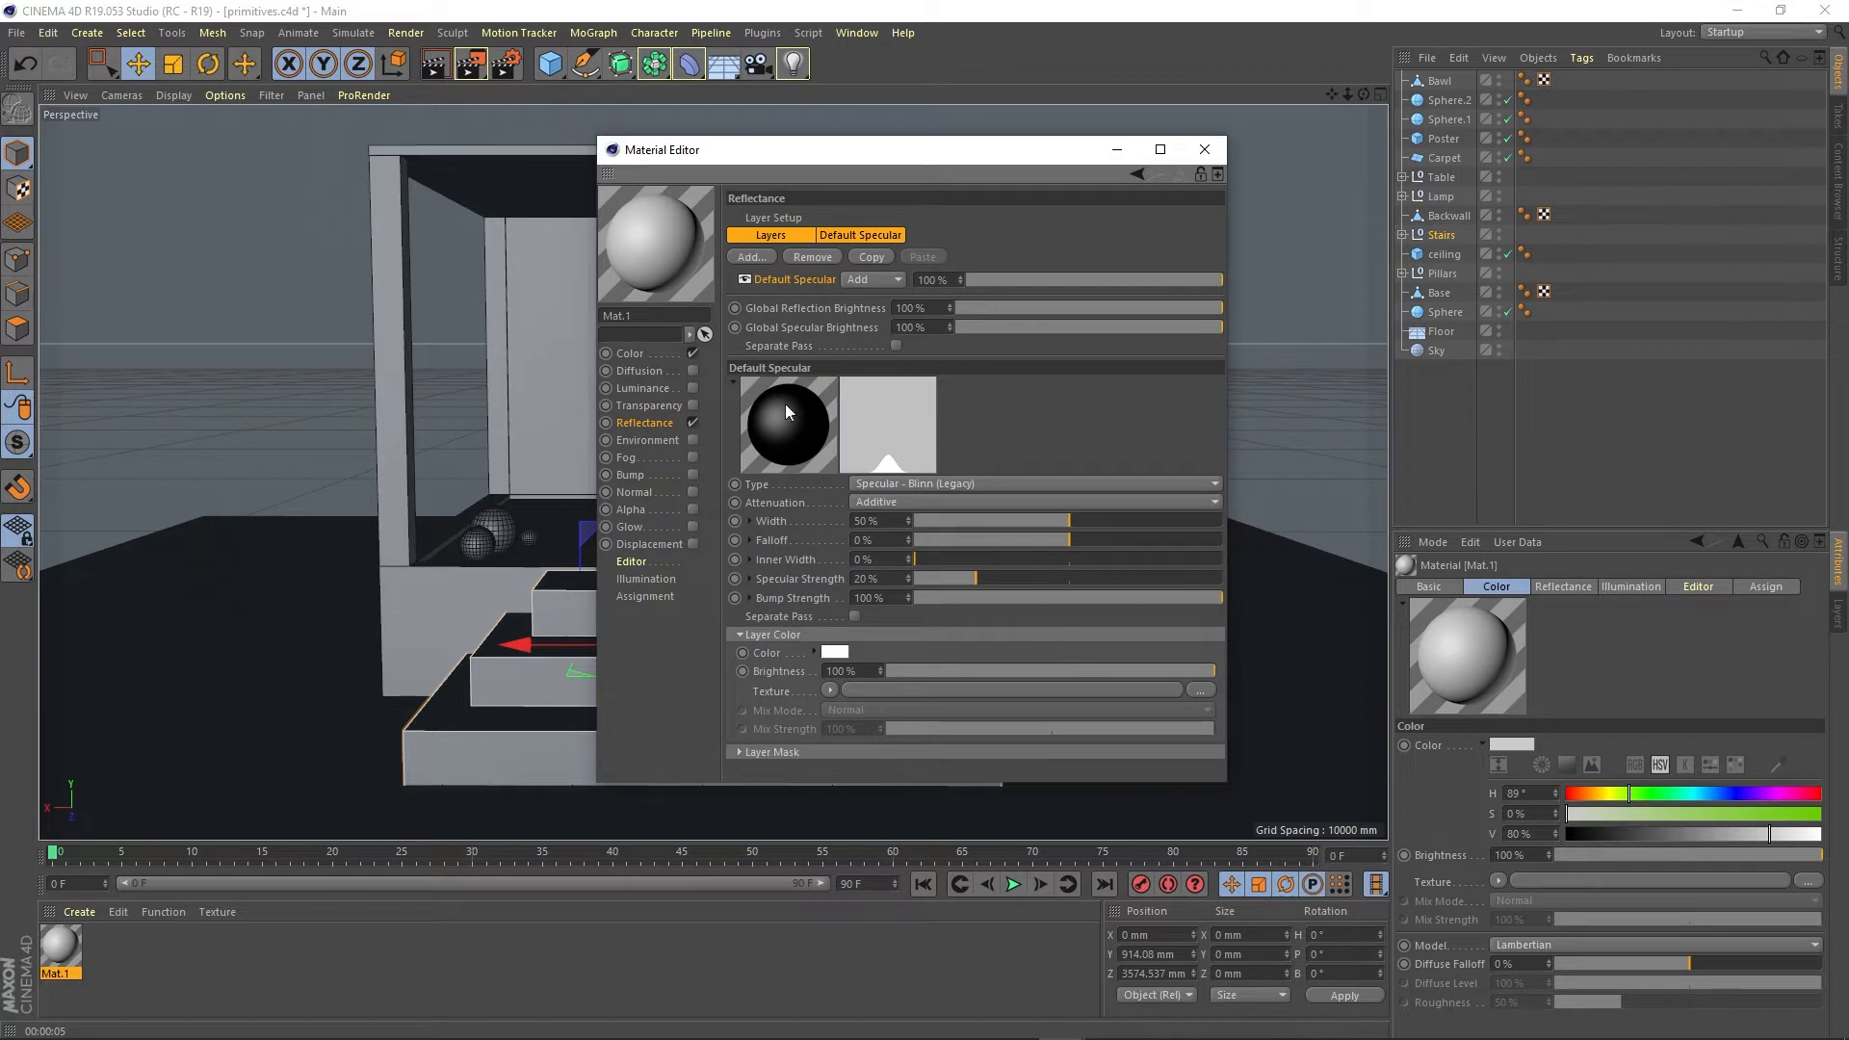
pyautogui.click(635, 452)
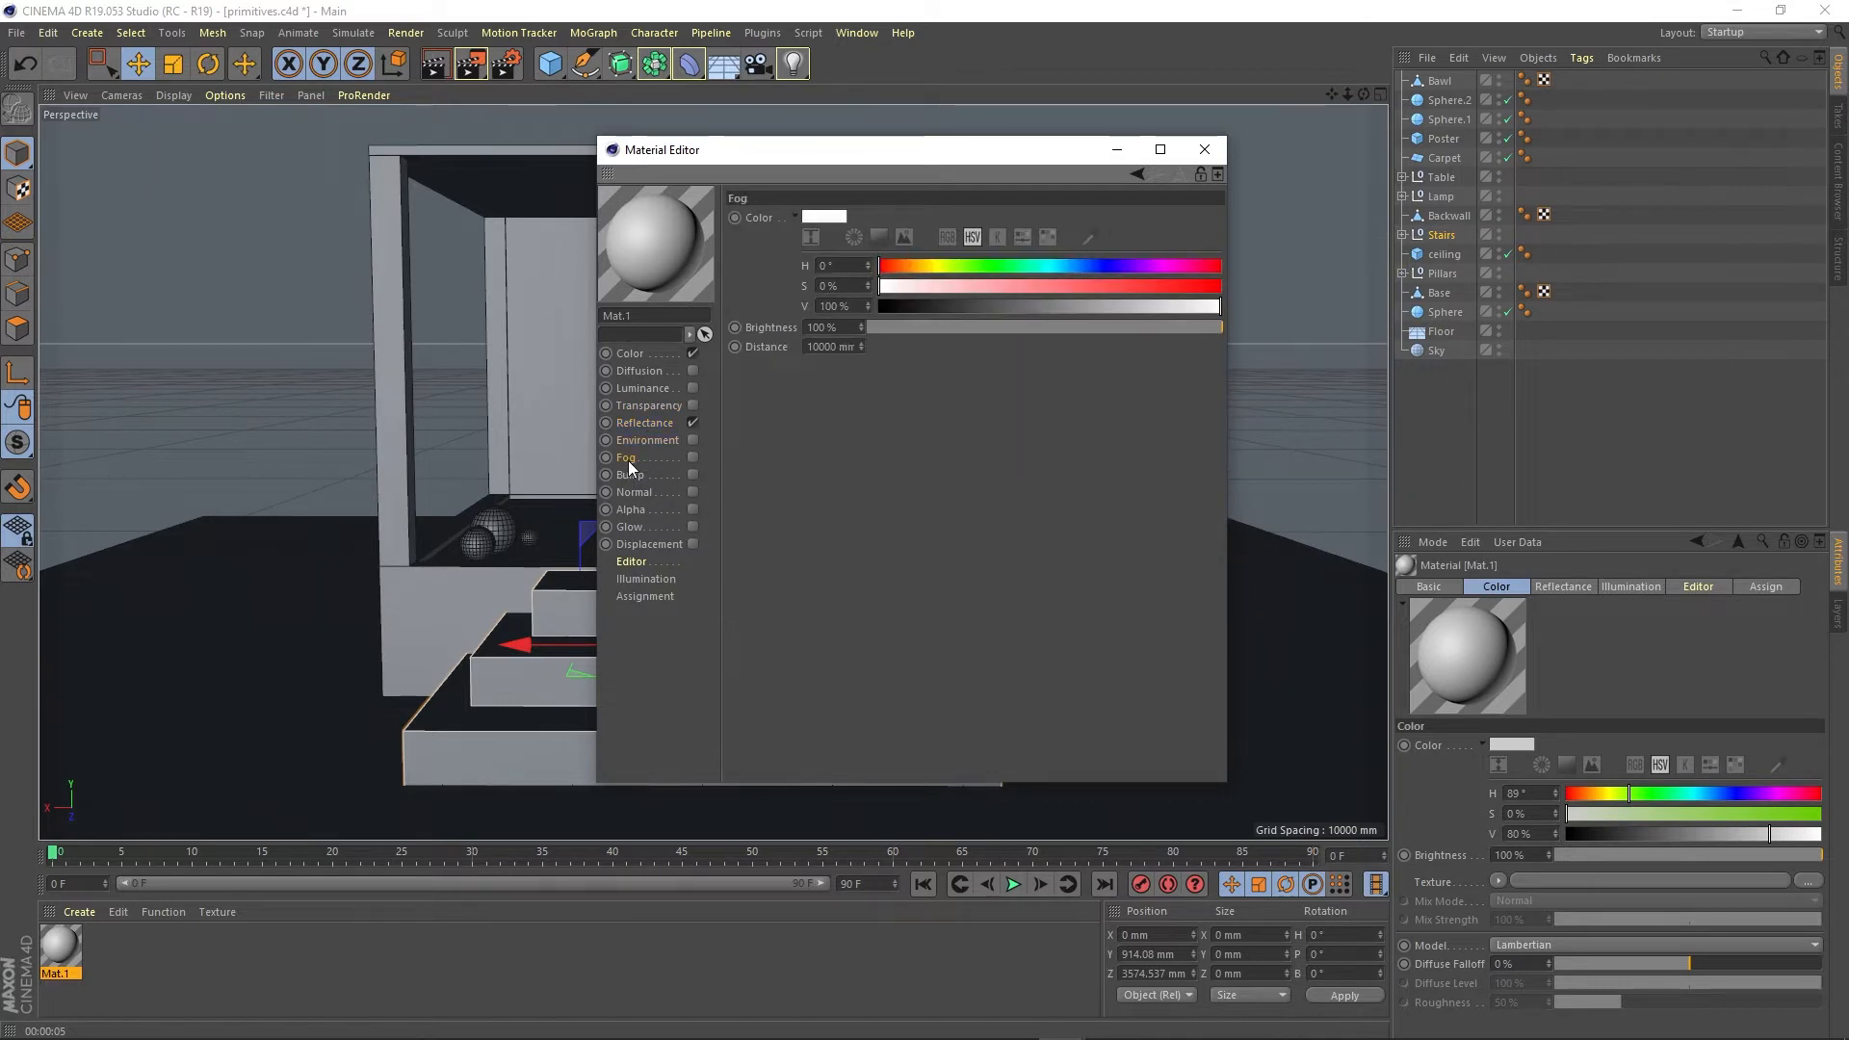
pyautogui.click(637, 476)
pyautogui.click(640, 491)
pyautogui.click(636, 508)
pyautogui.click(632, 376)
pyautogui.click(641, 353)
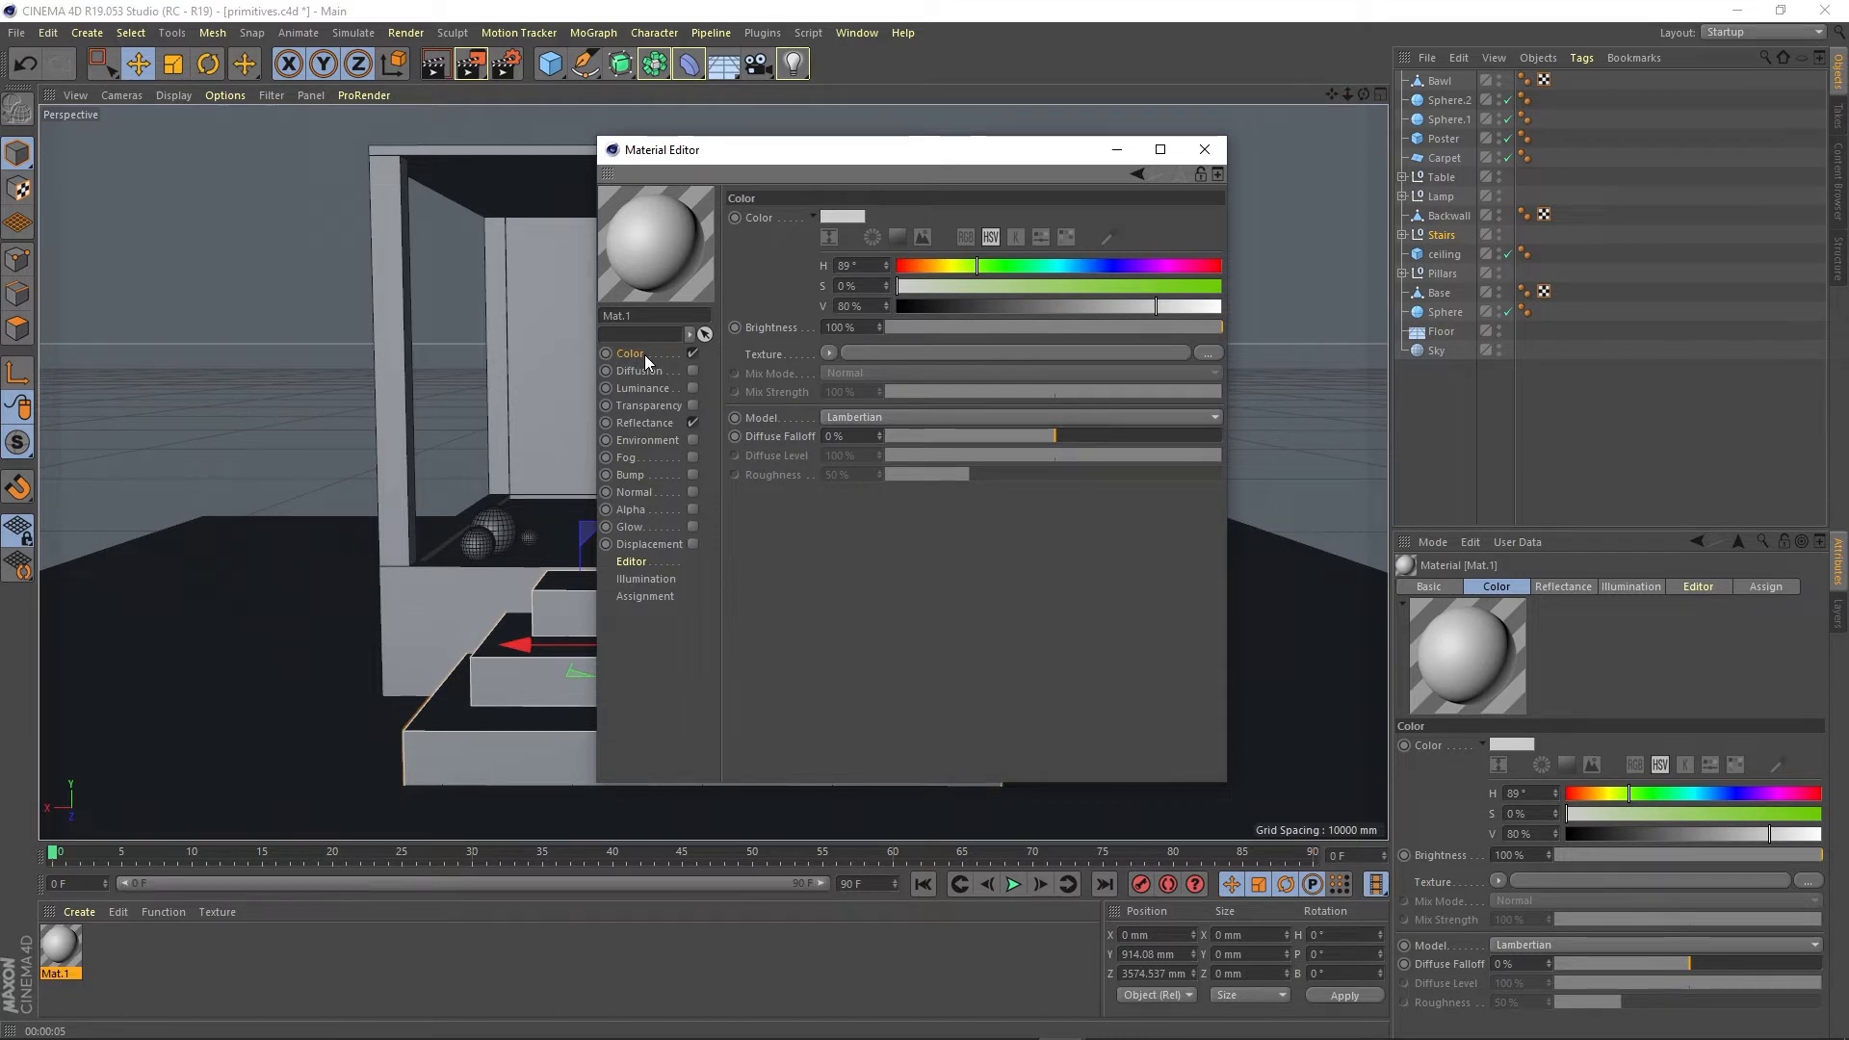
# Set Mat.1's color to purple with hue 249°, saturation 50% and value 55%, view its Diffusion channel and close the editor
pyautogui.click(930, 269)
pyautogui.click(1059, 285)
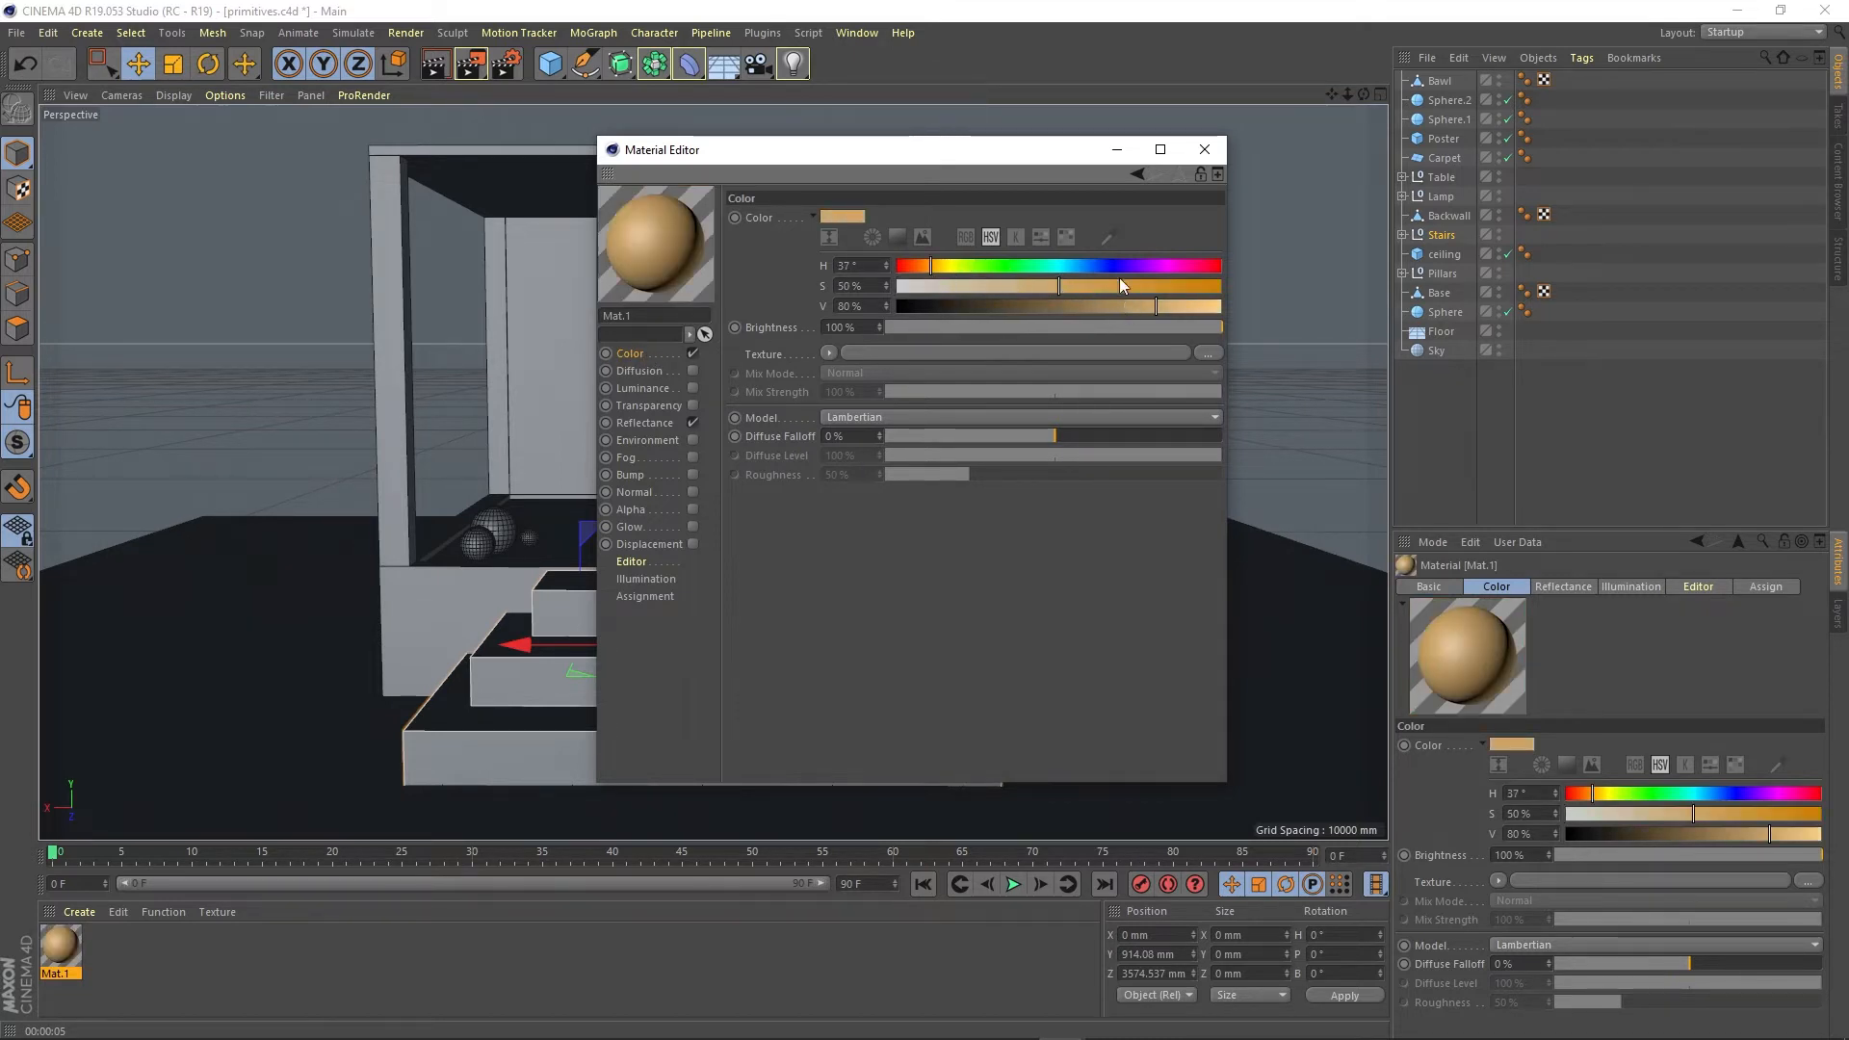
pyautogui.click(1111, 269)
pyautogui.click(1076, 306)
pyautogui.click(984, 265)
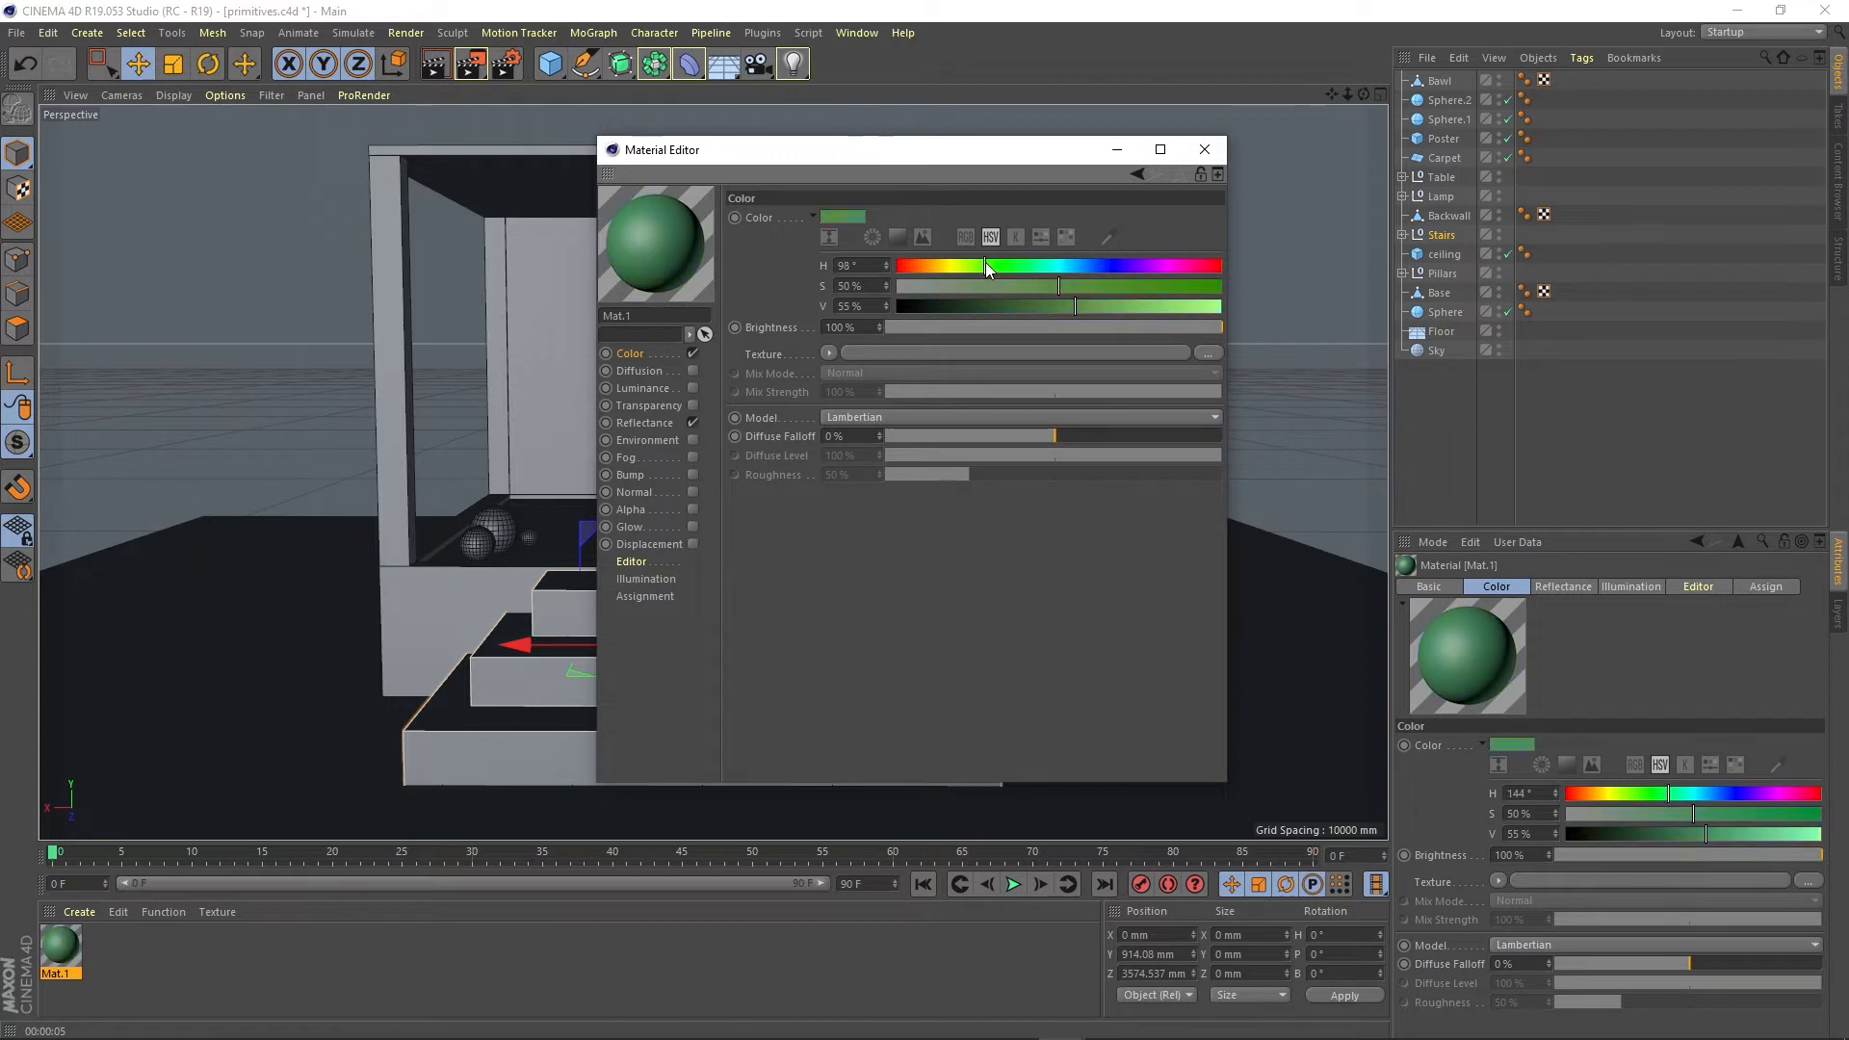
pyautogui.click(964, 265)
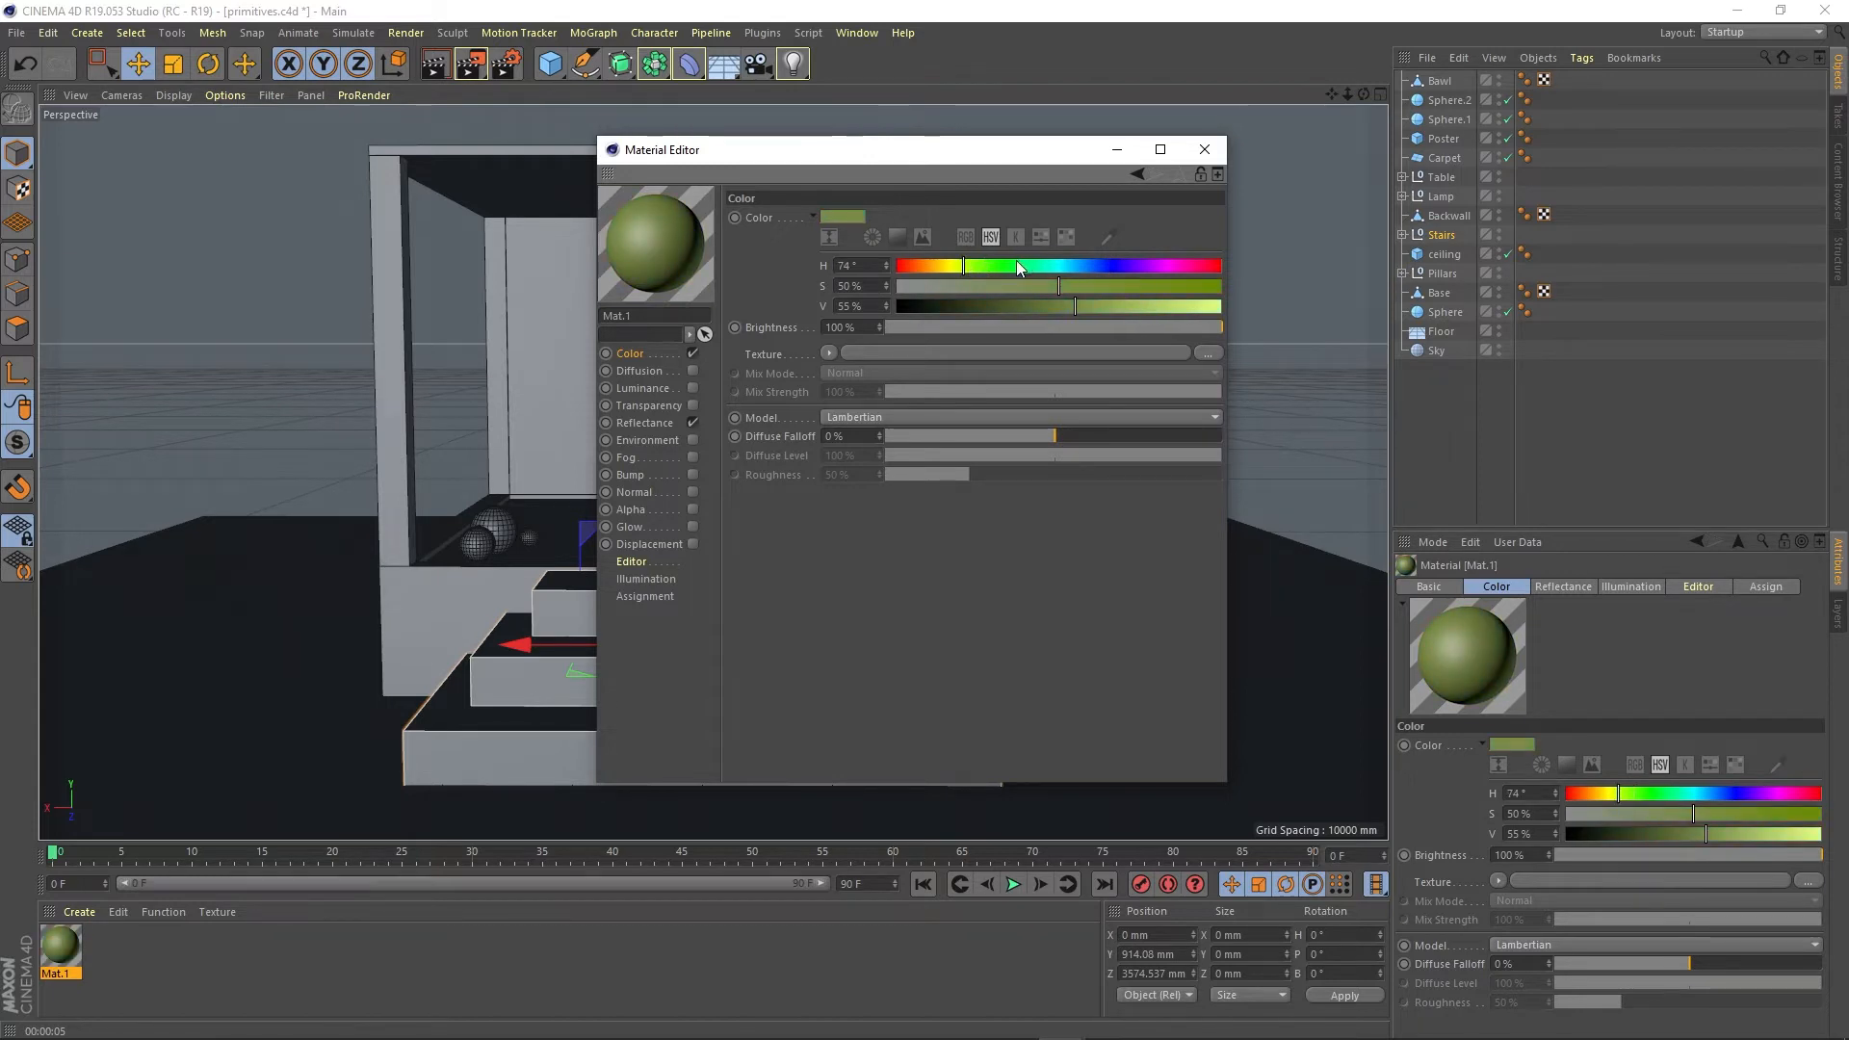
pyautogui.moveTo(1089, 268); pyautogui.dragTo(1121, 268)
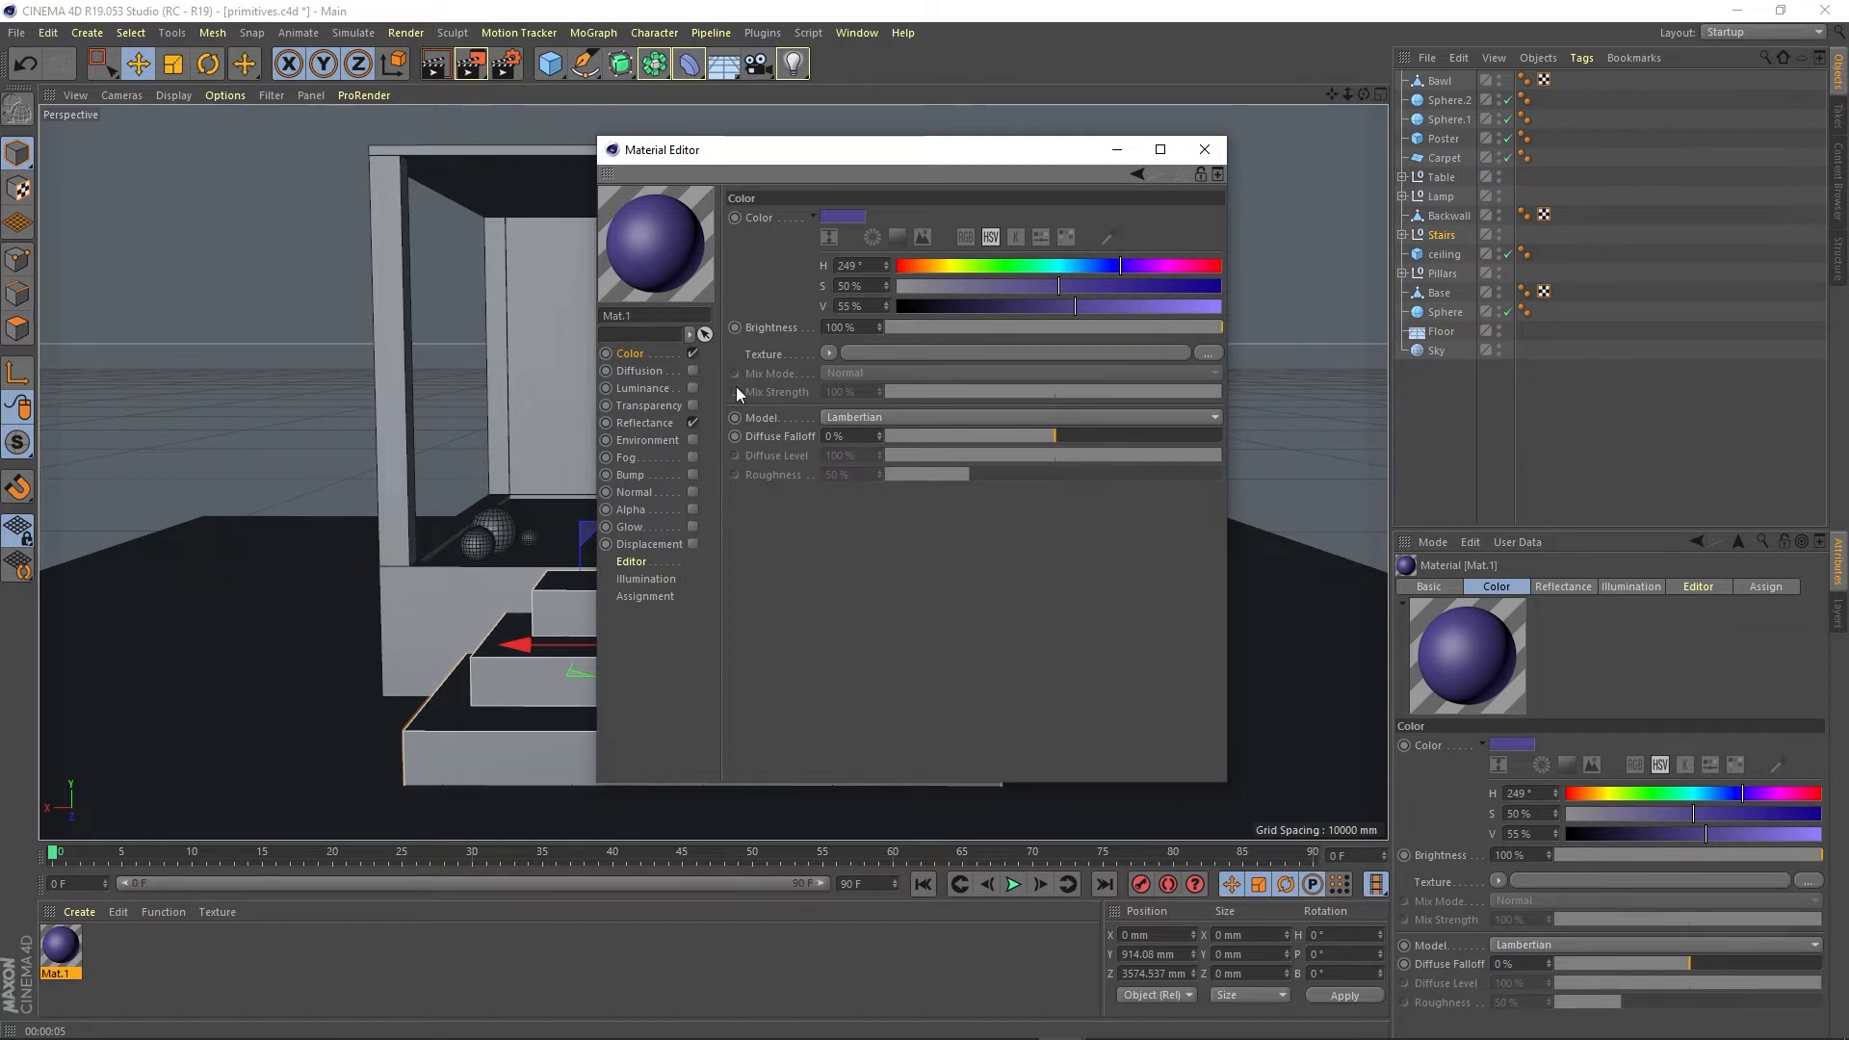
pyautogui.click(629, 374)
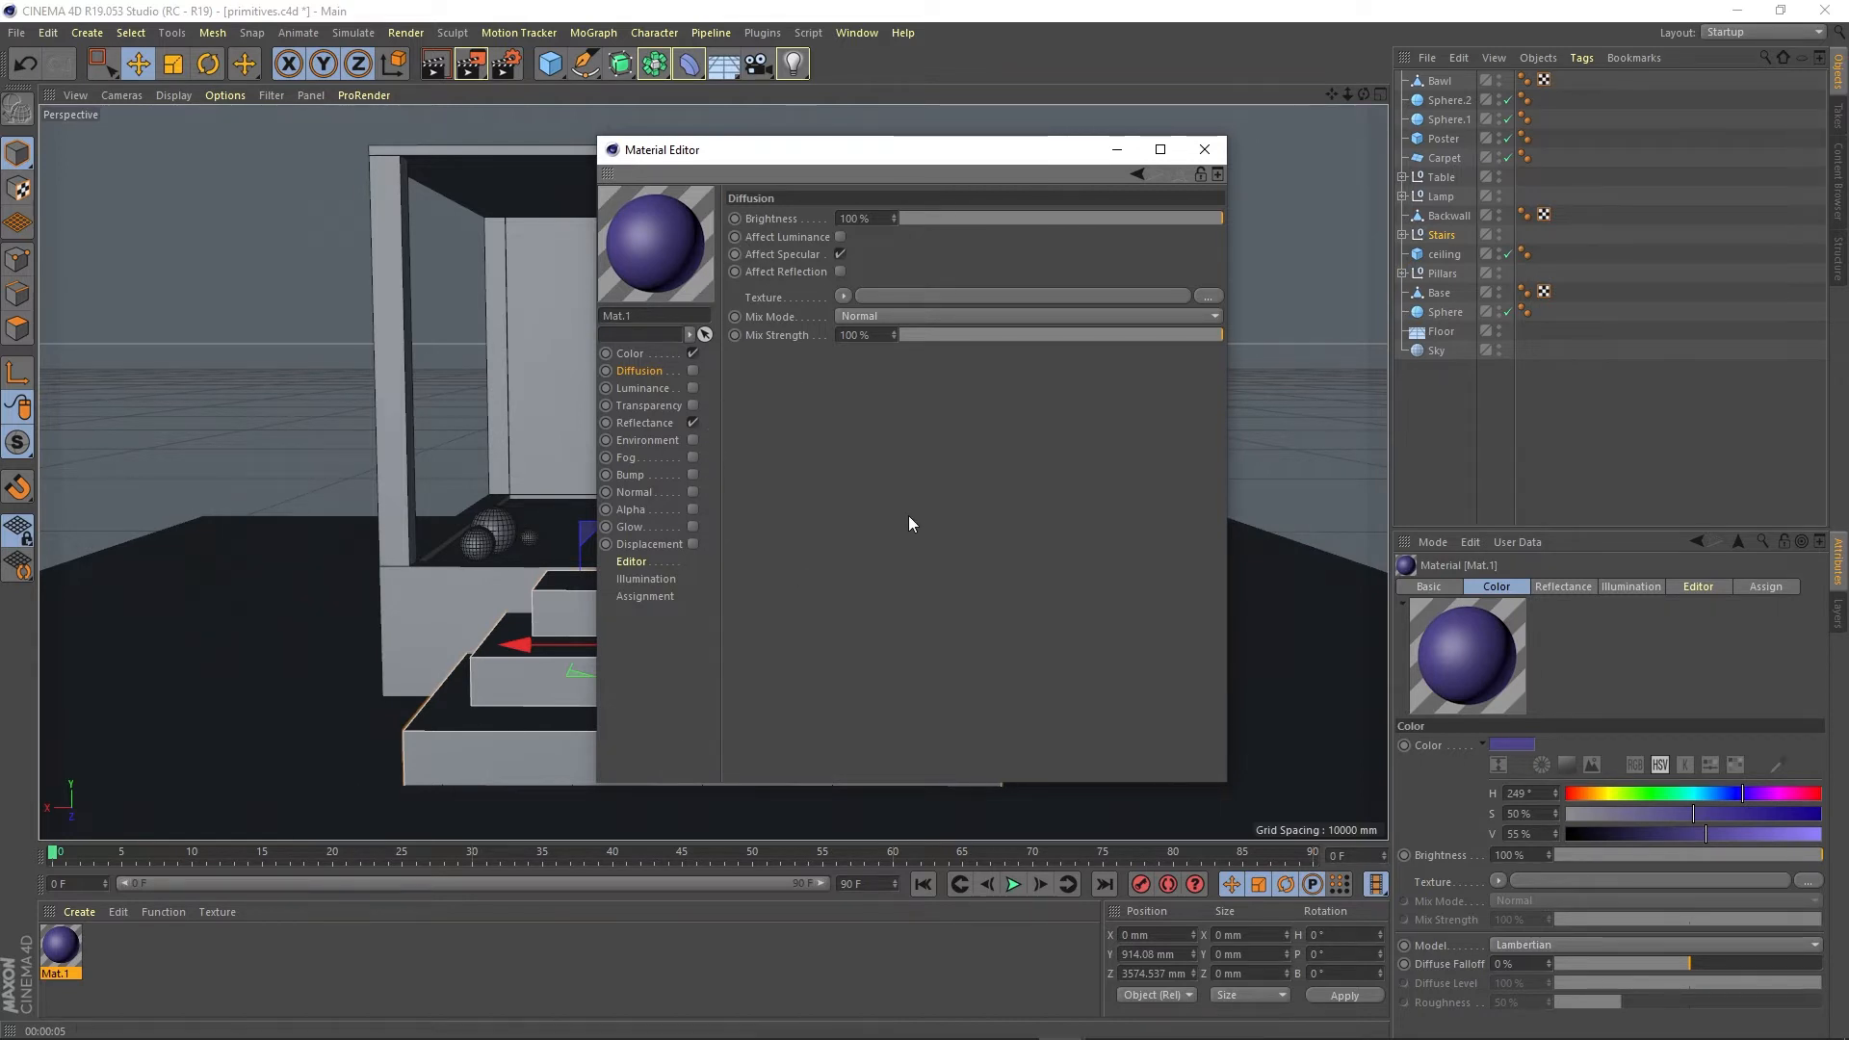
pyautogui.click(1203, 149)
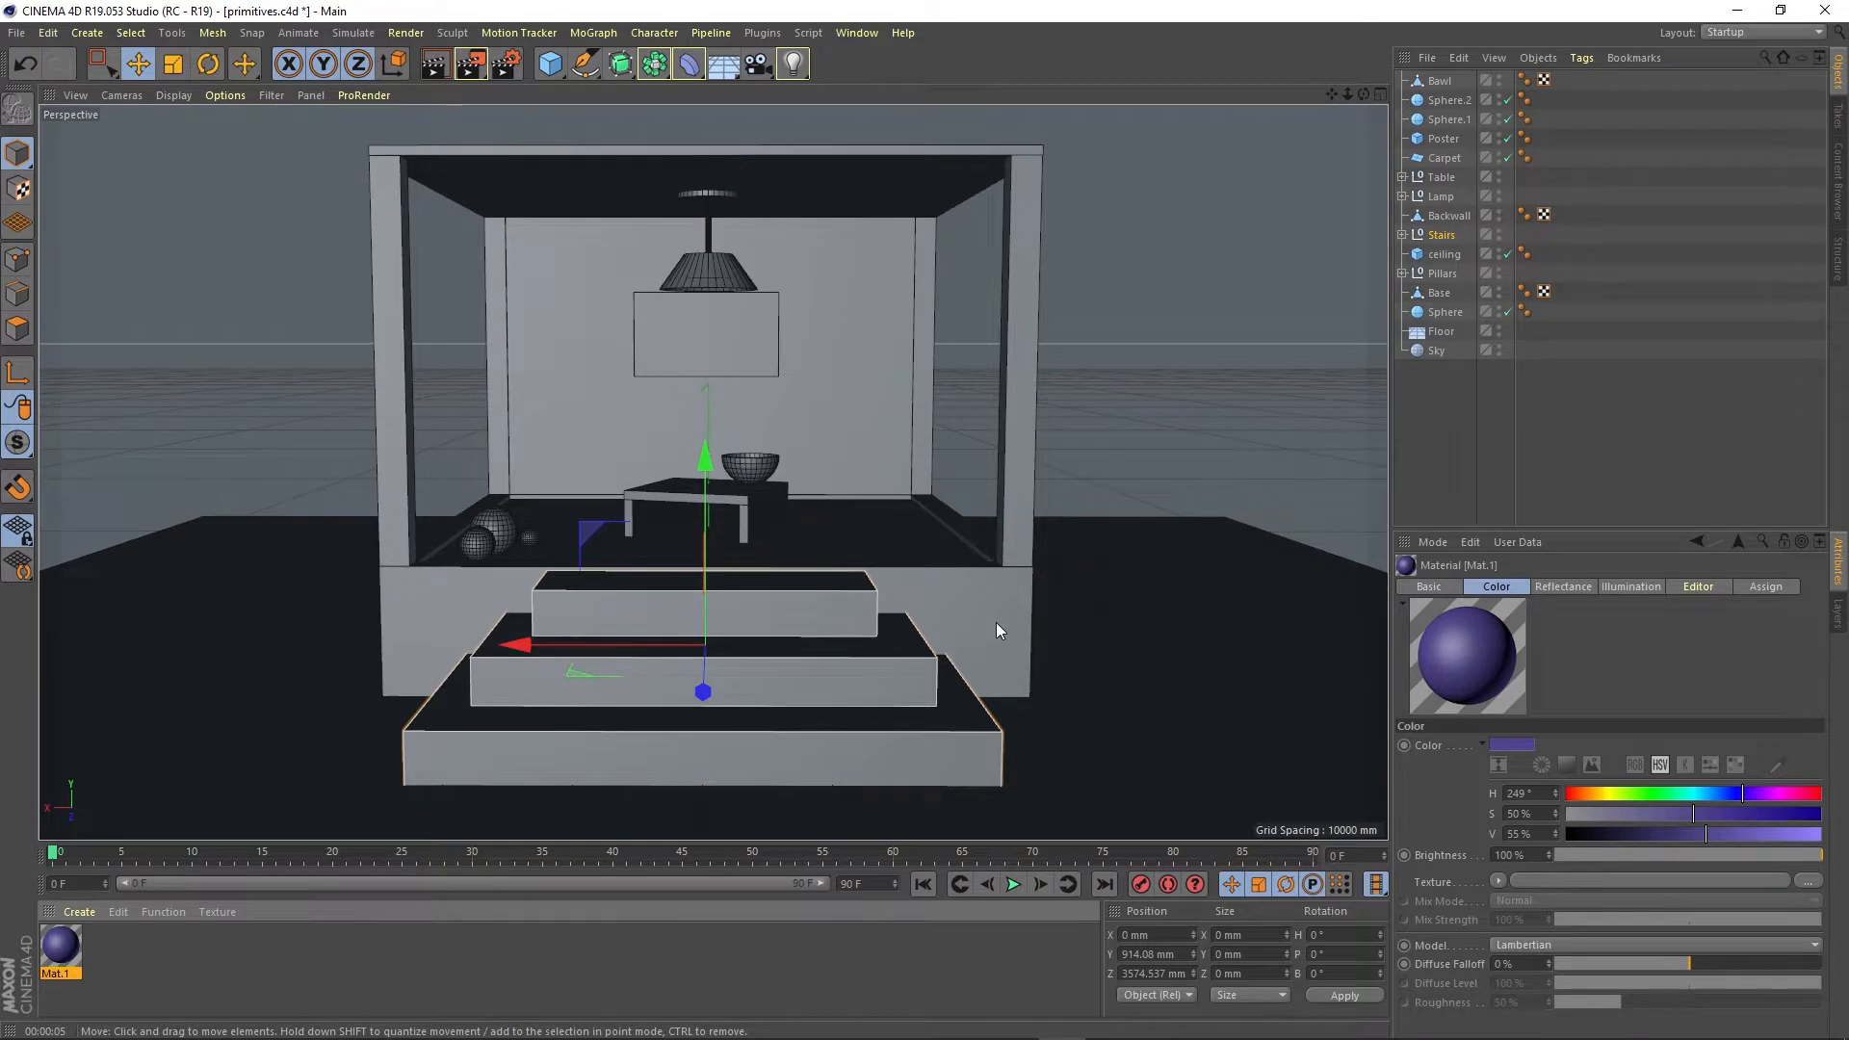
# View the pavilion from an angle and check the texture image files on the desktop, returning to the maximized scene window
pyautogui.keyDown('alt'); pyautogui.moveTo(980, 584); pyautogui.dragTo(743, 583); pyautogui.keyUp('alt')
pyautogui.keyDown('alt'); pyautogui.moveTo(835, 581); pyautogui.dragTo(1077, 540, button='right'); pyautogui.keyUp('alt')
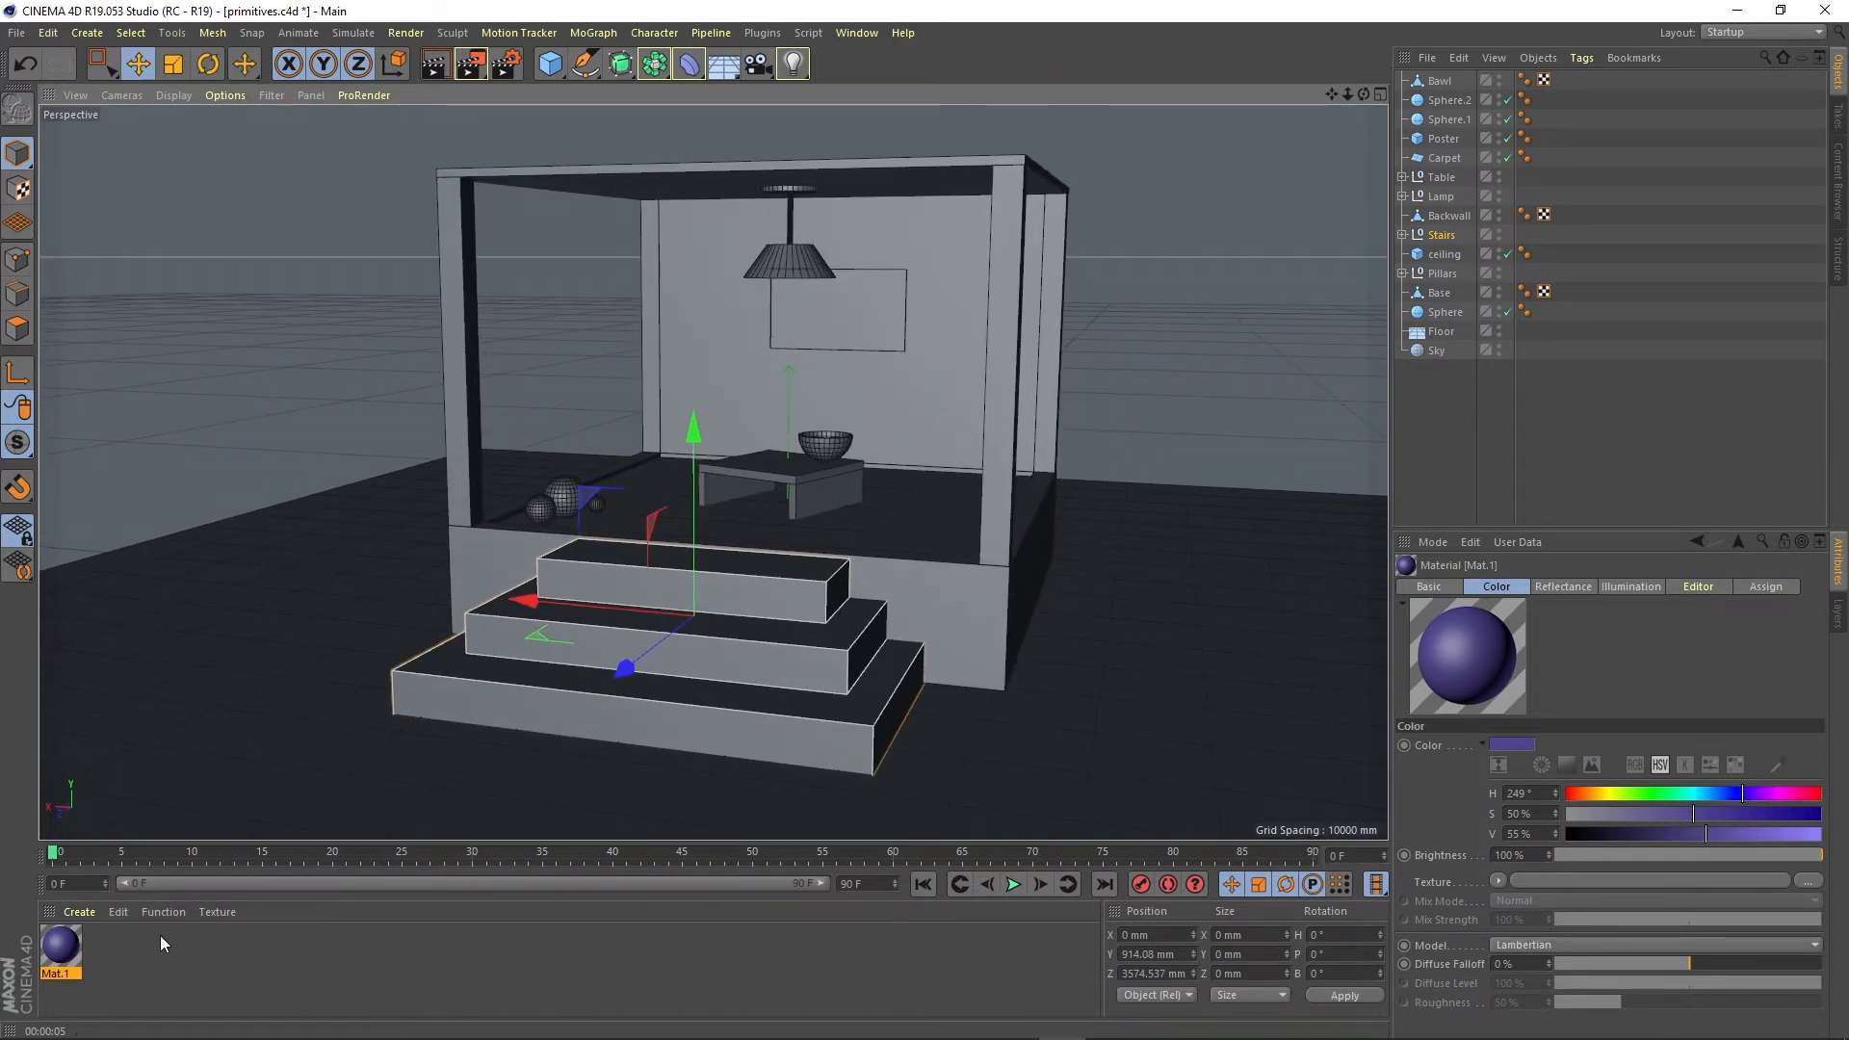
pyautogui.click(1780, 10)
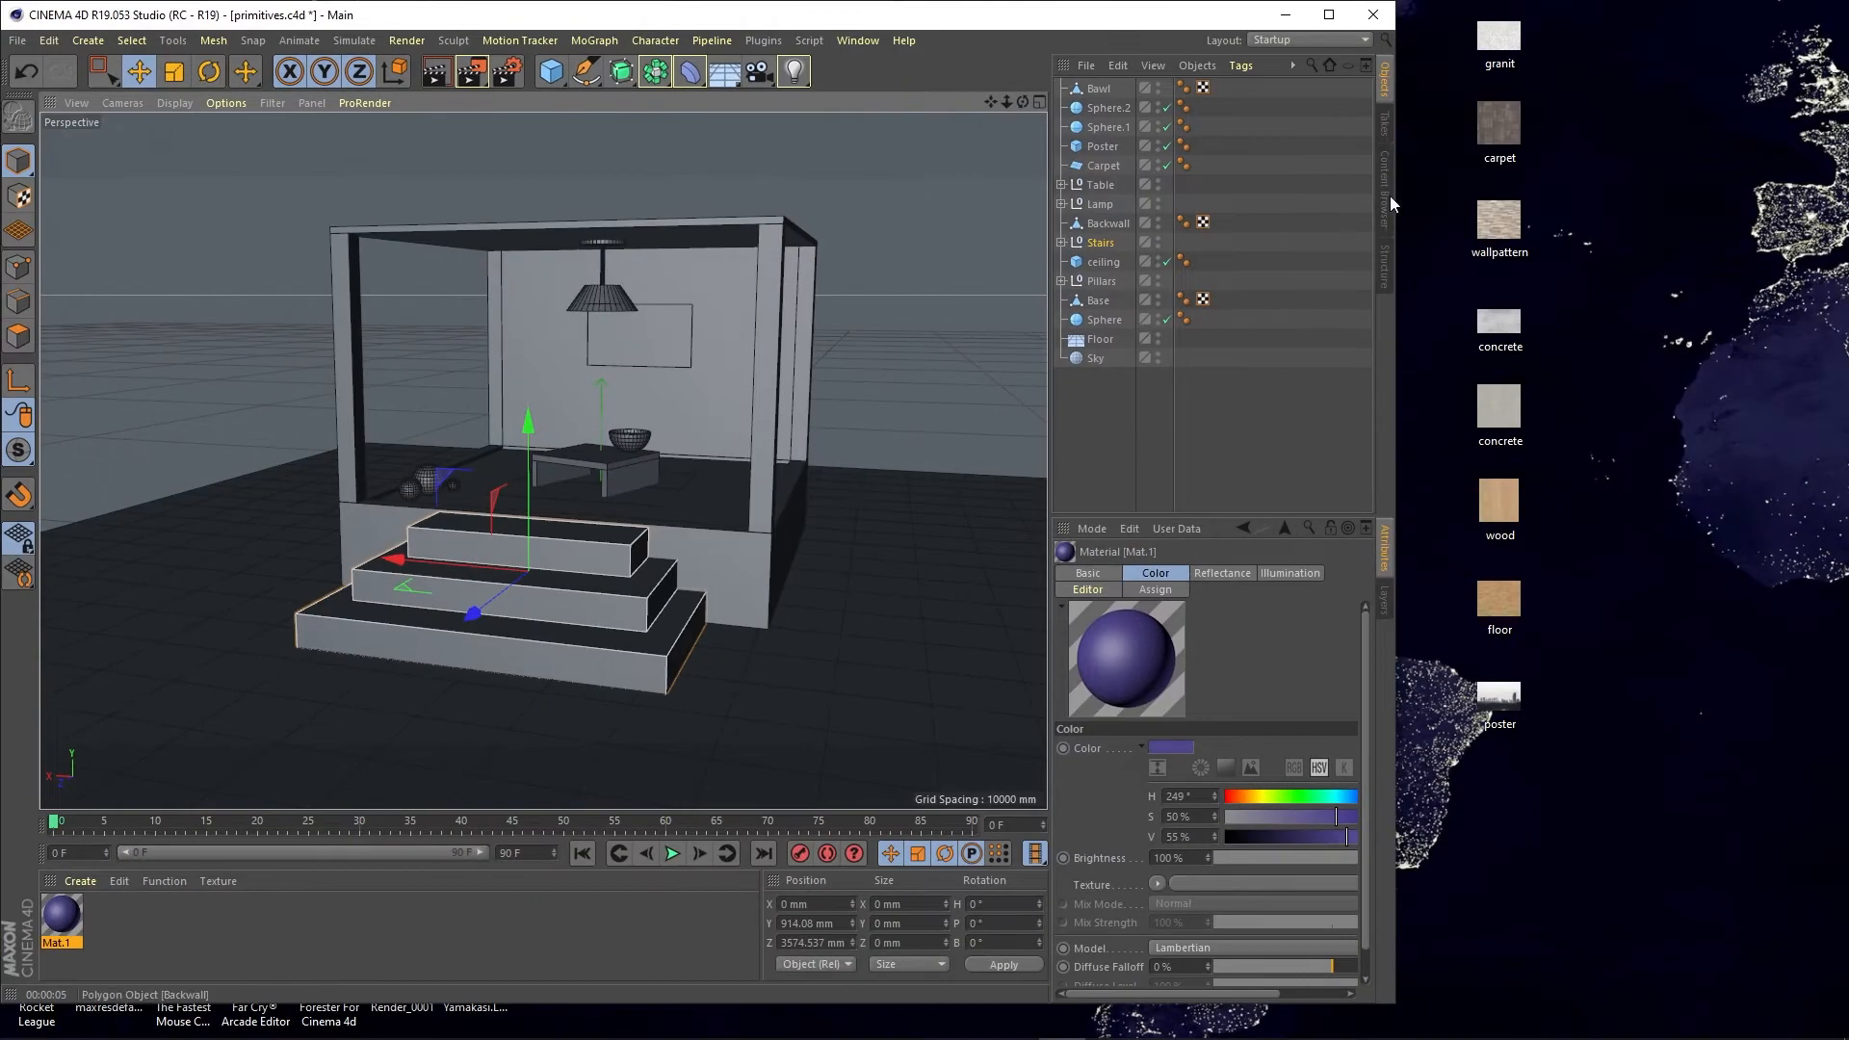
pyautogui.click(1515, 361)
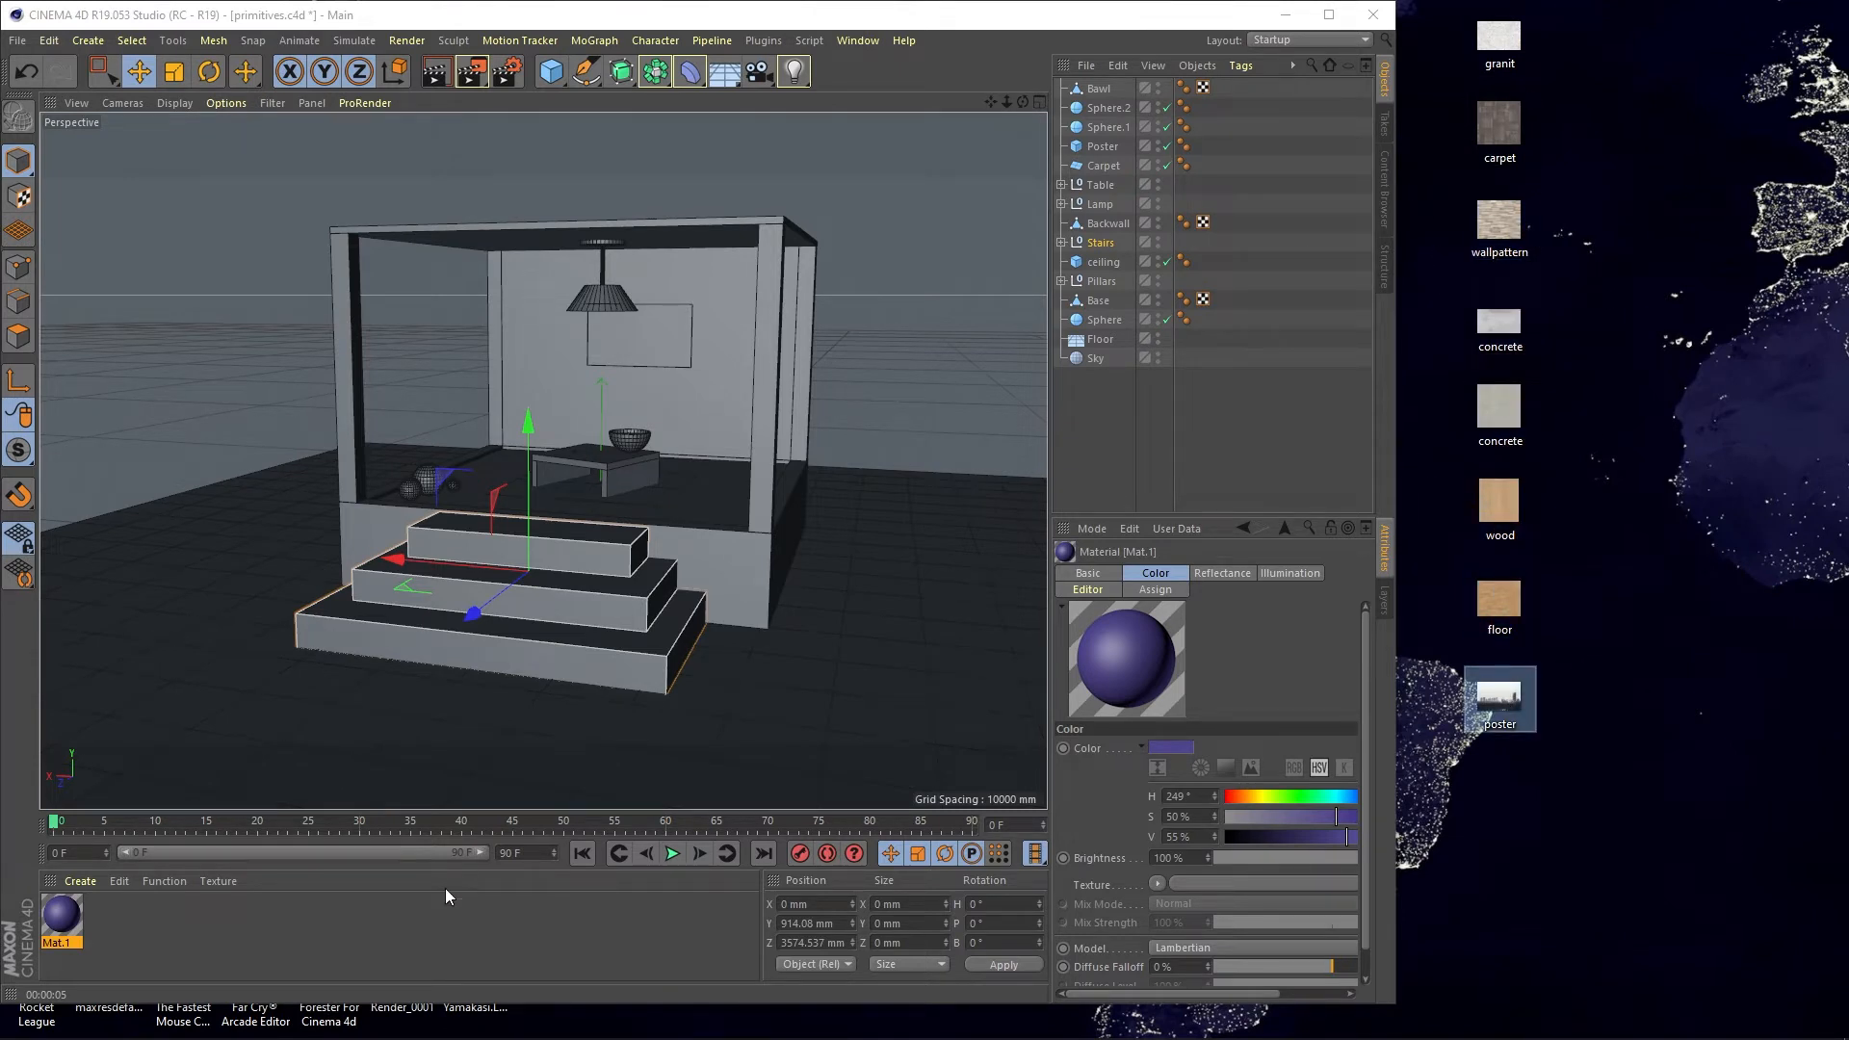
pyautogui.click(1328, 15)
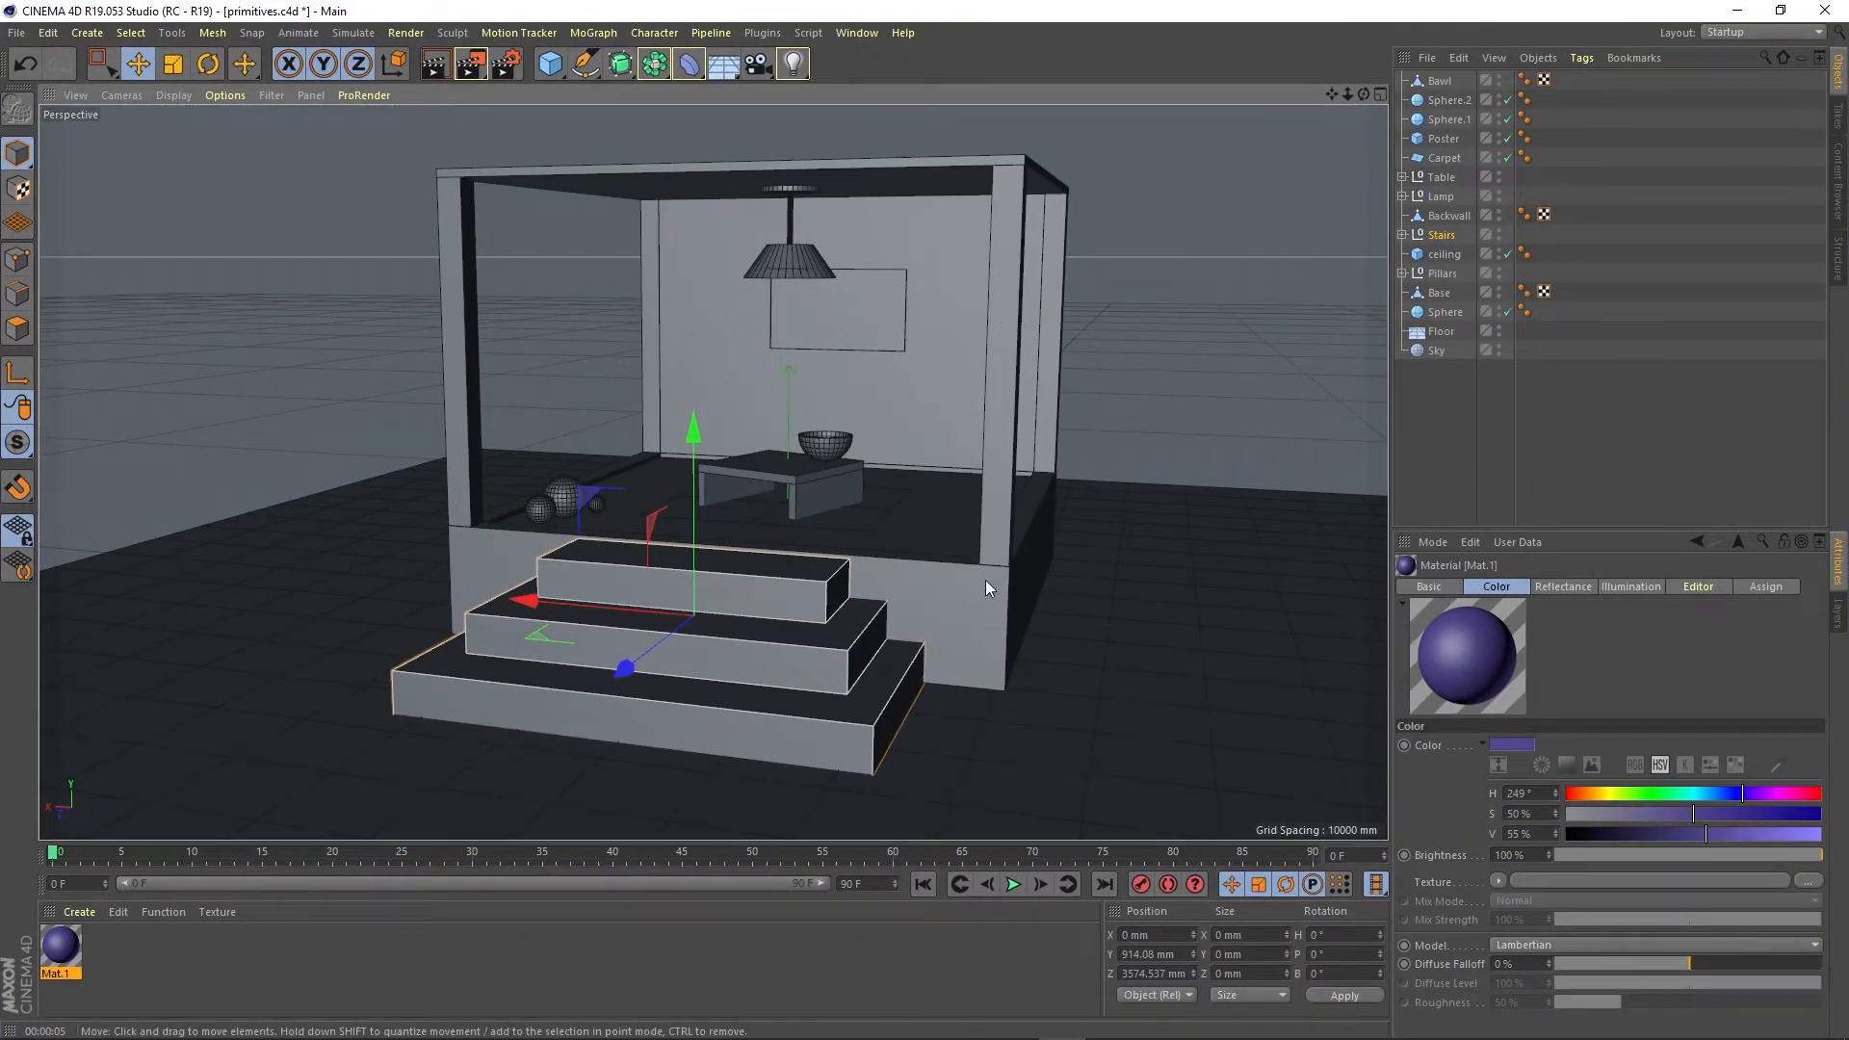
# Select the back wall, poster, lamp, table, bowl, carpet, small spheres and ground floor in turn to review which objects need materials
pyautogui.click(689, 376)
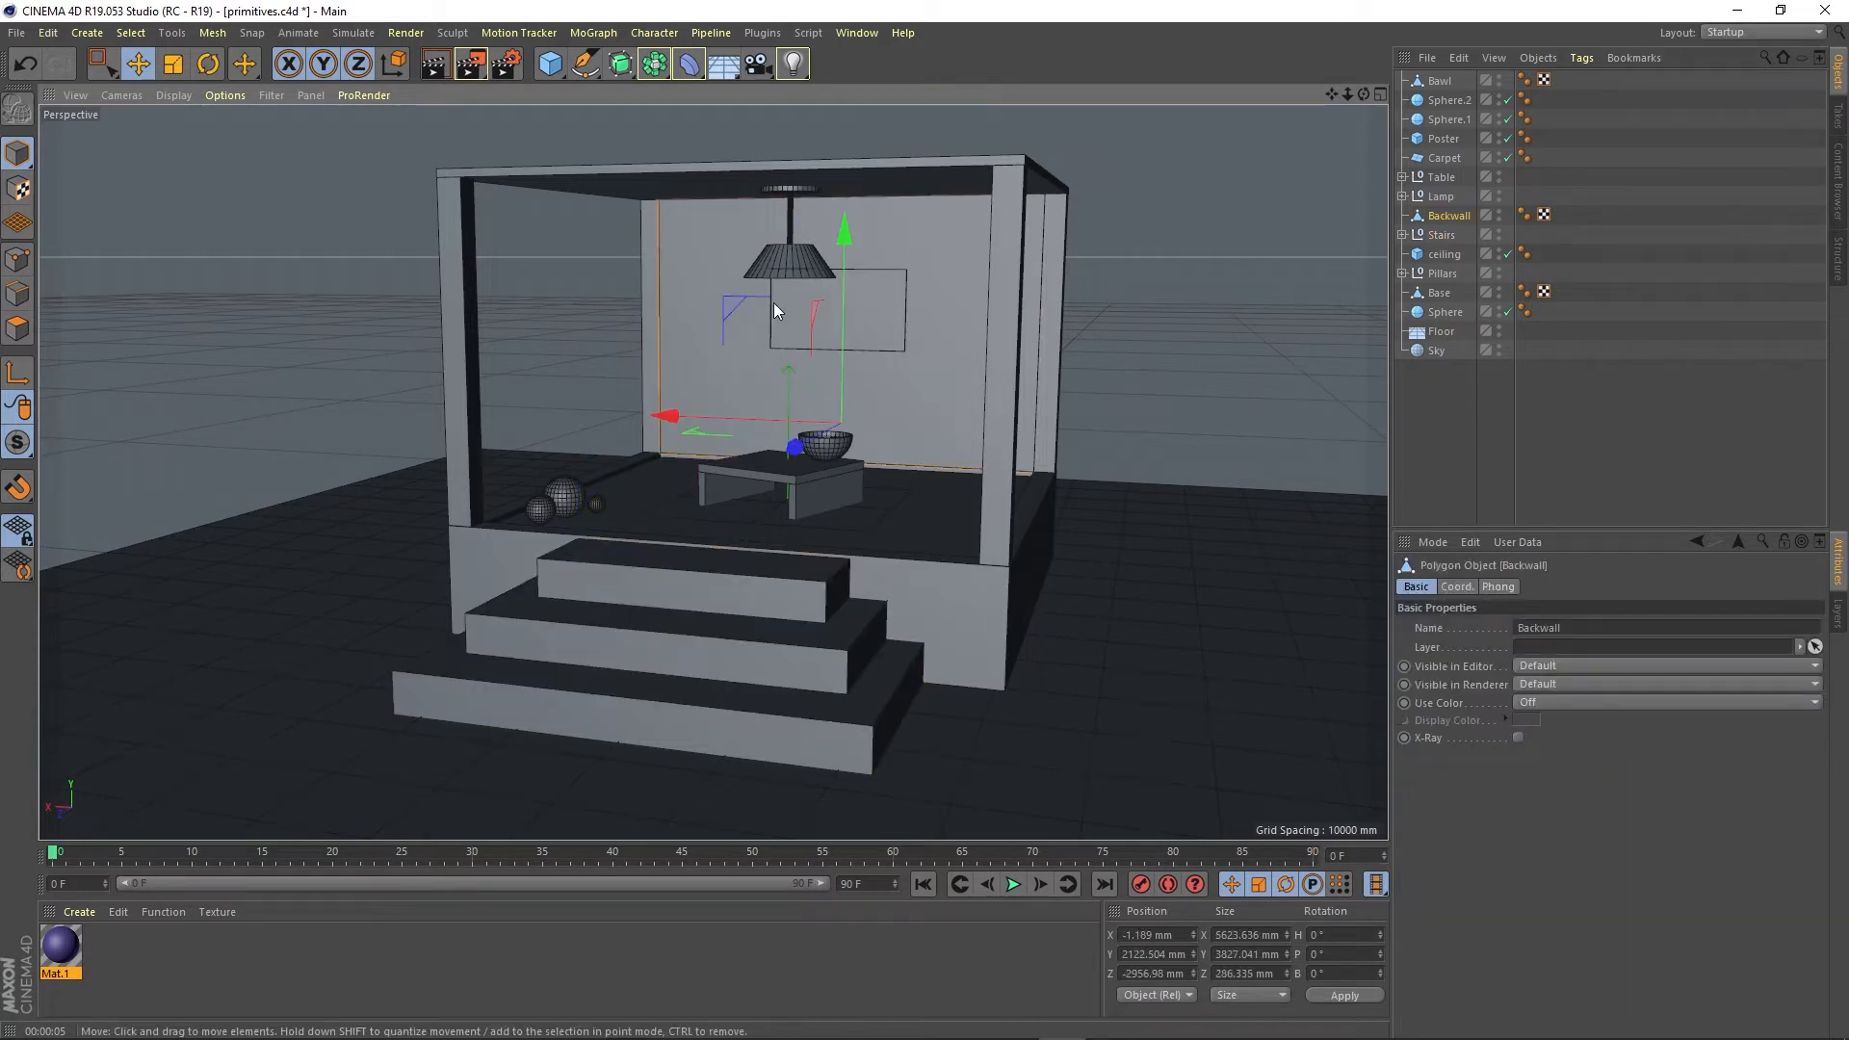
pyautogui.click(878, 306)
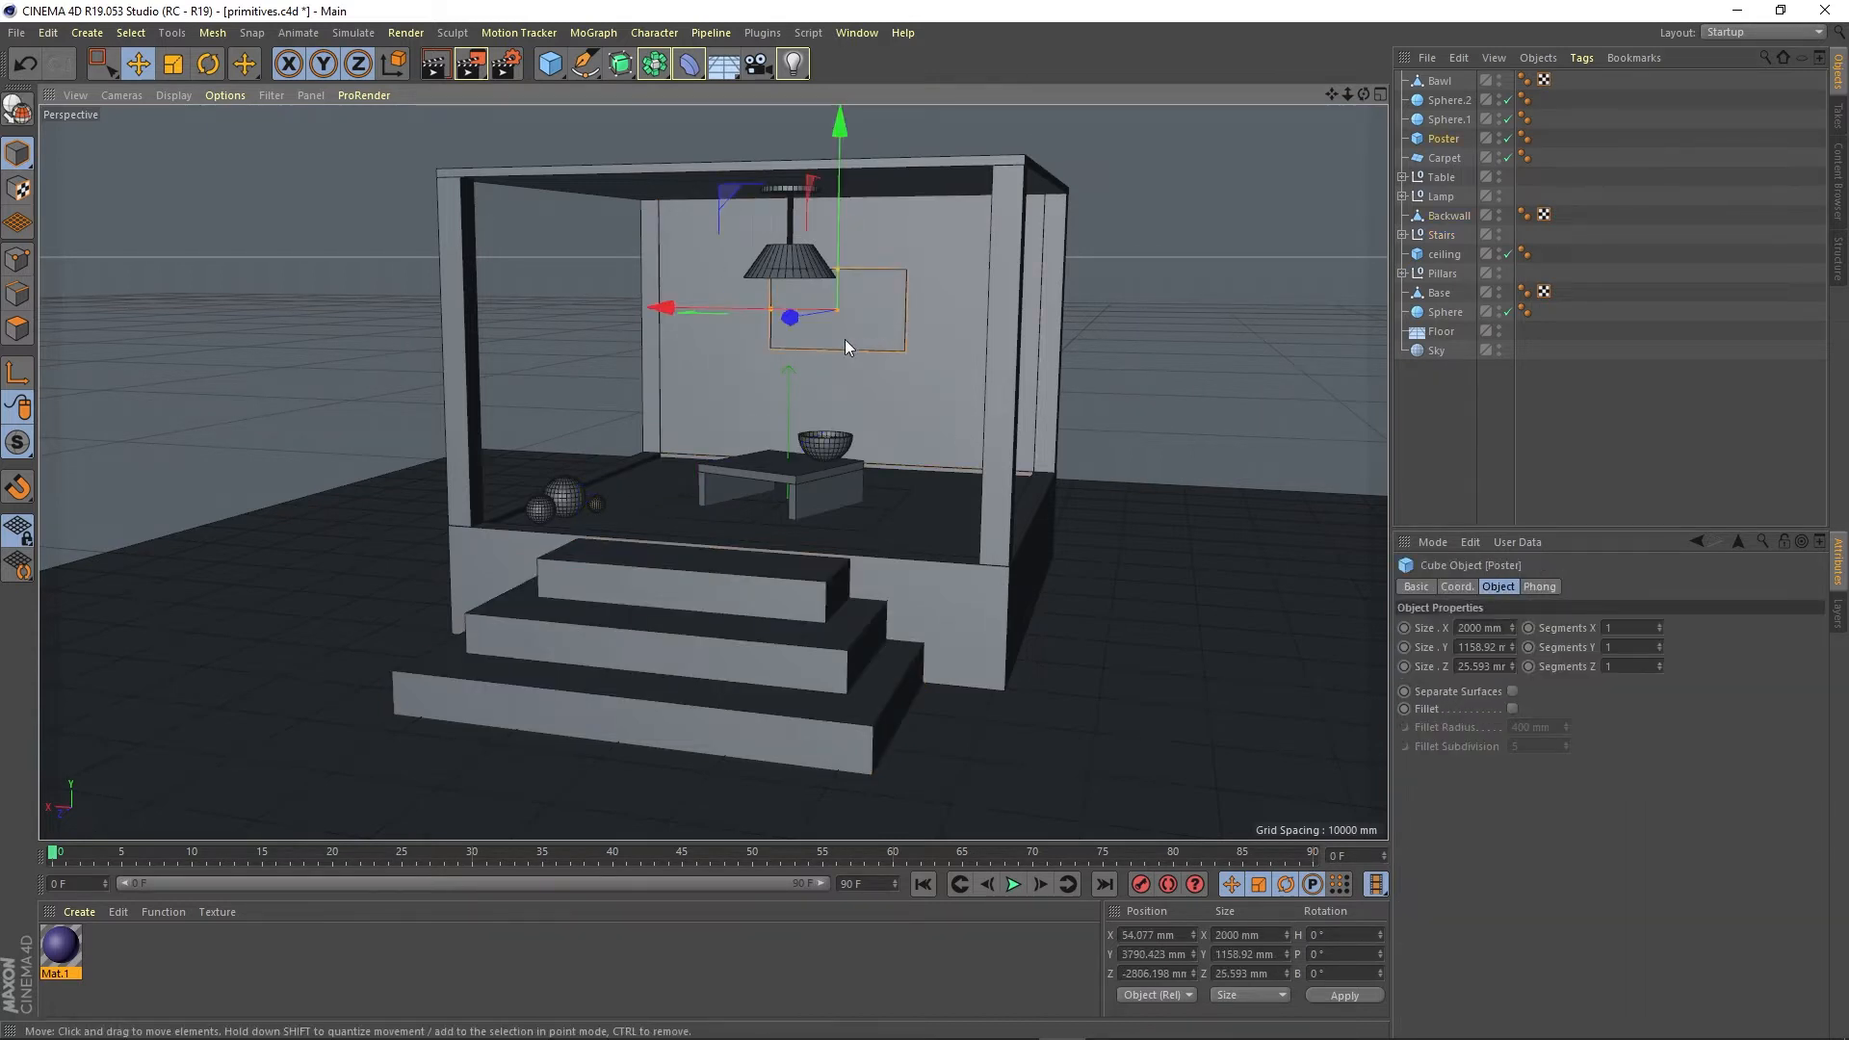
pyautogui.click(786, 262)
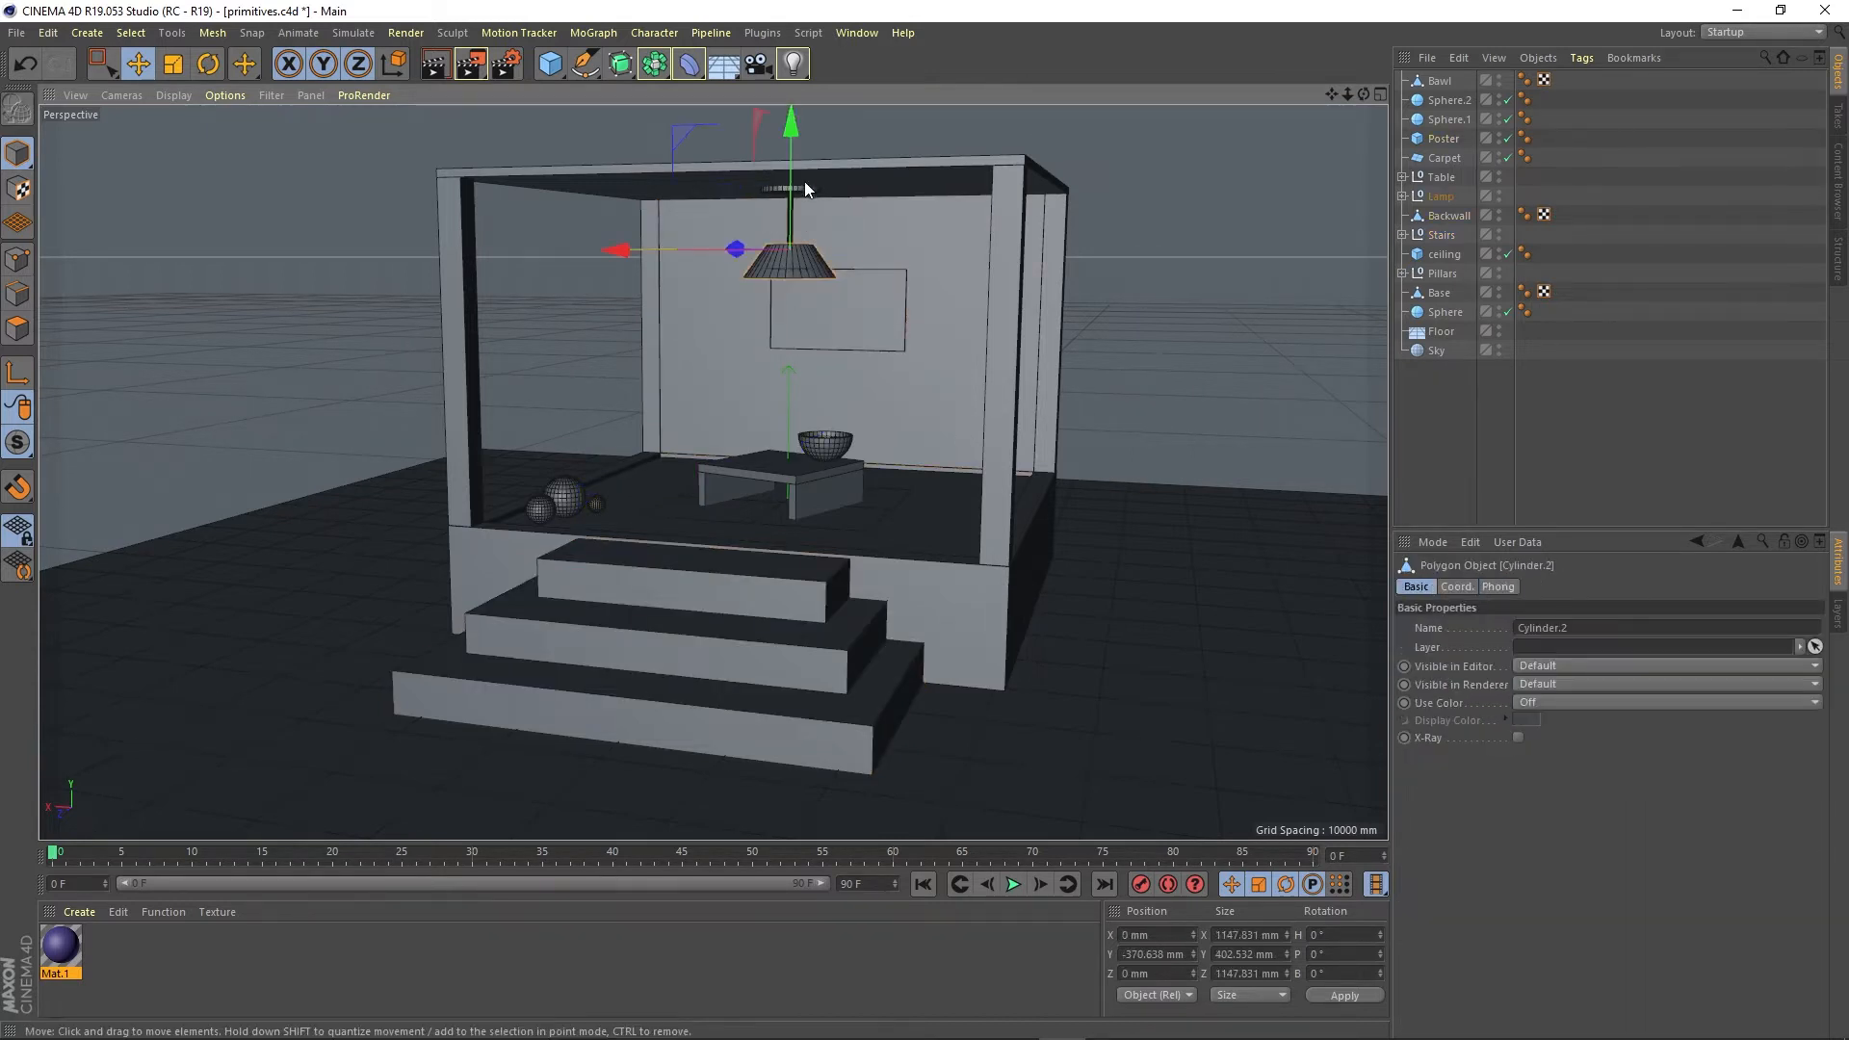
pyautogui.click(566, 183)
pyautogui.click(812, 477)
pyautogui.click(835, 449)
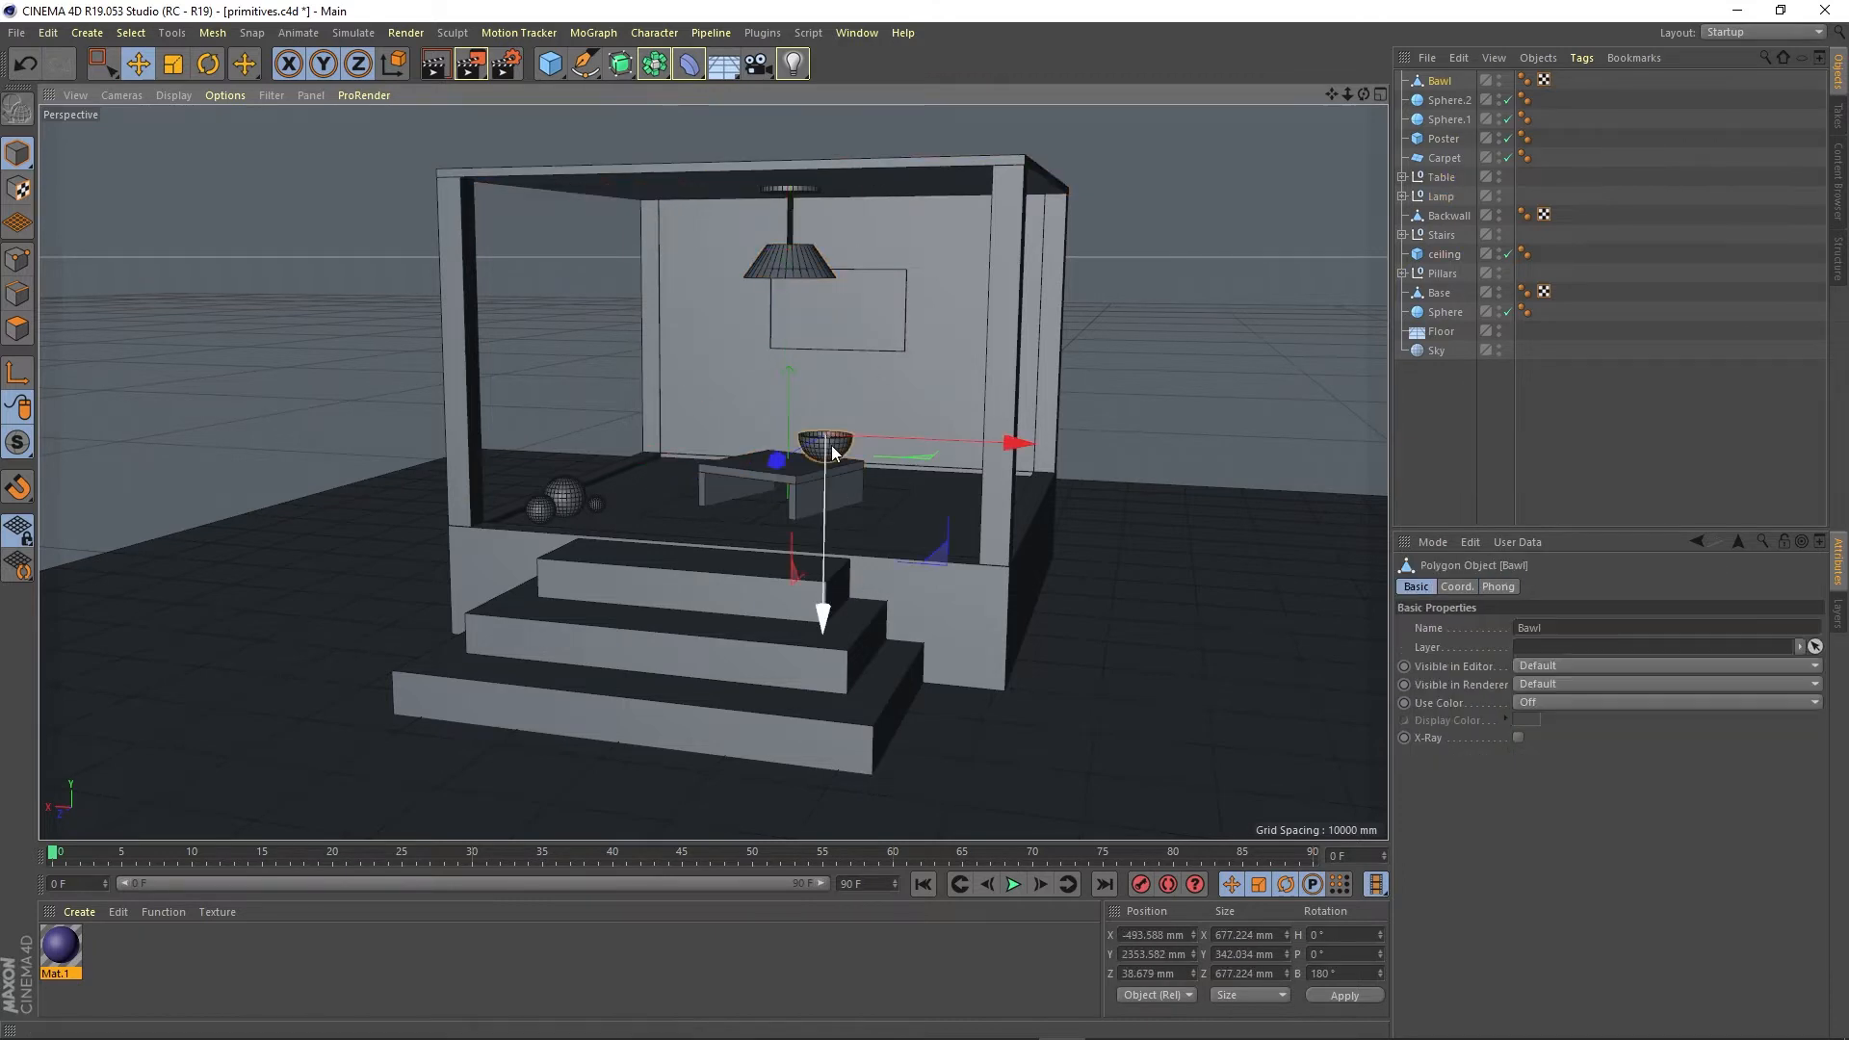
pyautogui.click(776, 521)
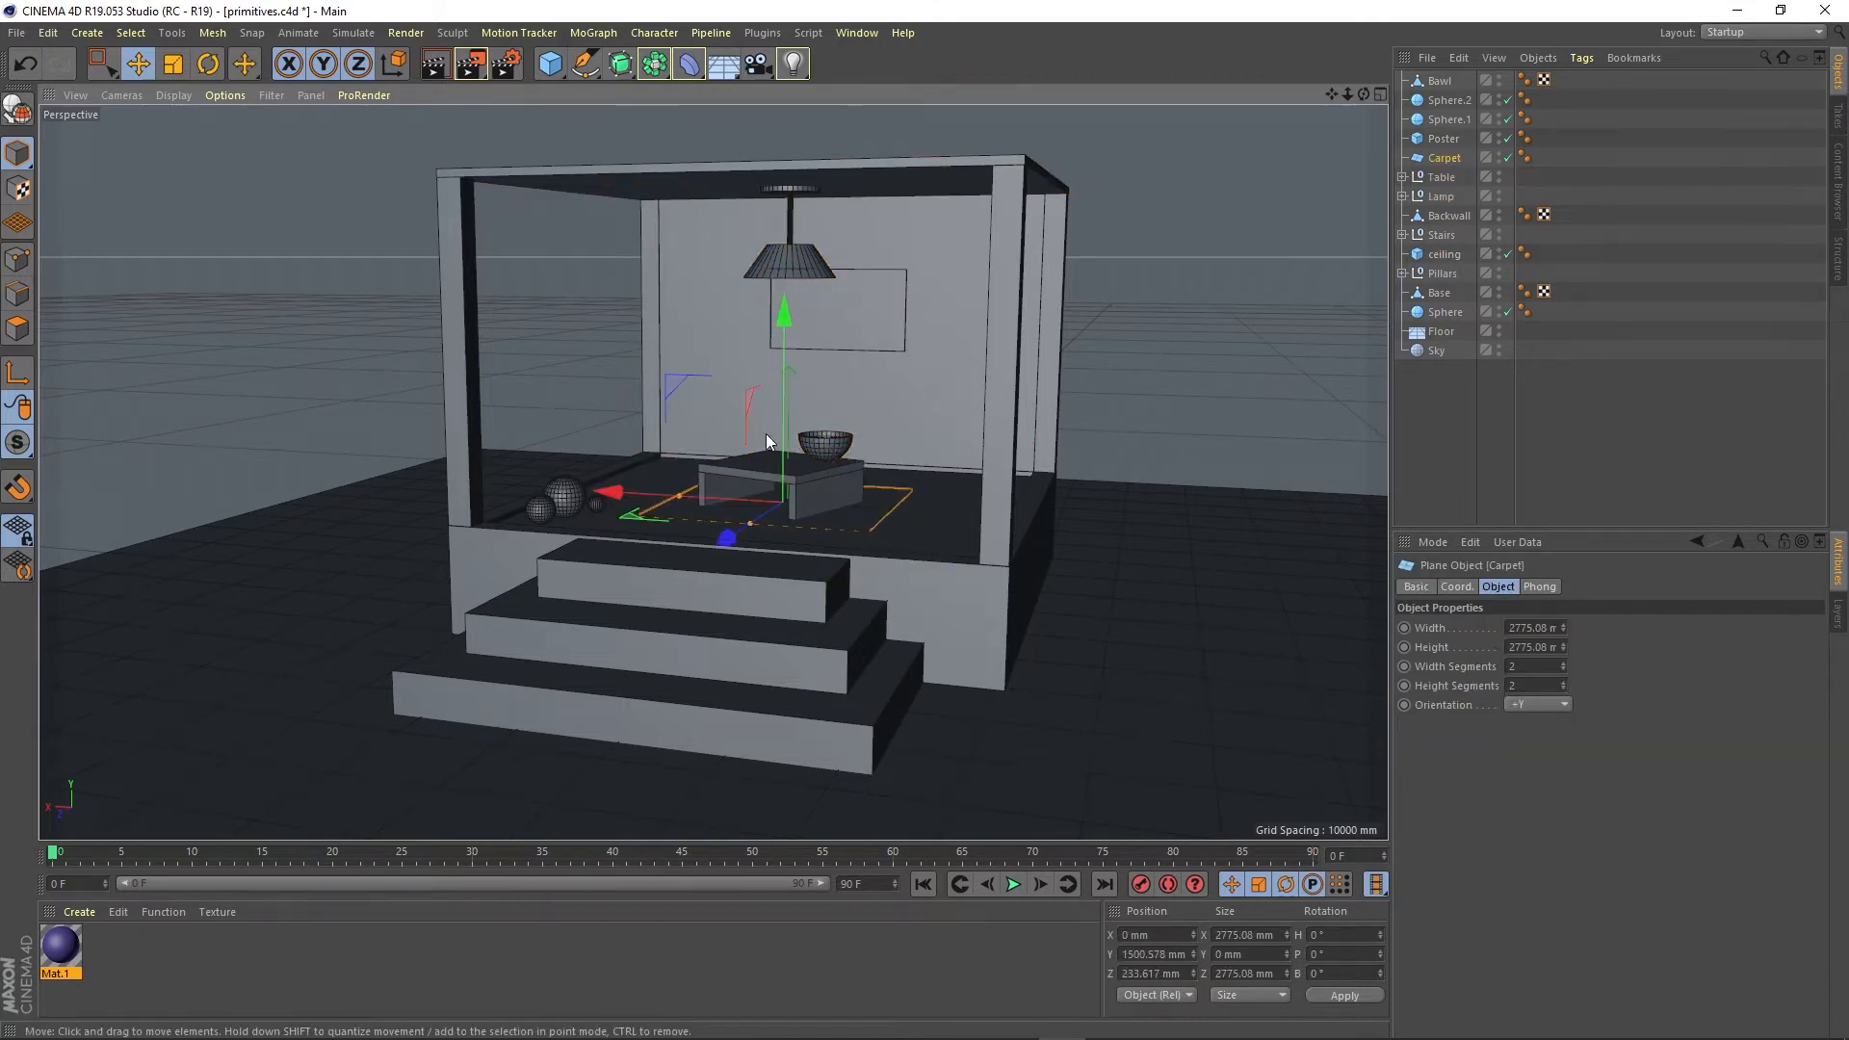
pyautogui.click(540, 507)
pyautogui.click(565, 496)
pyautogui.click(596, 502)
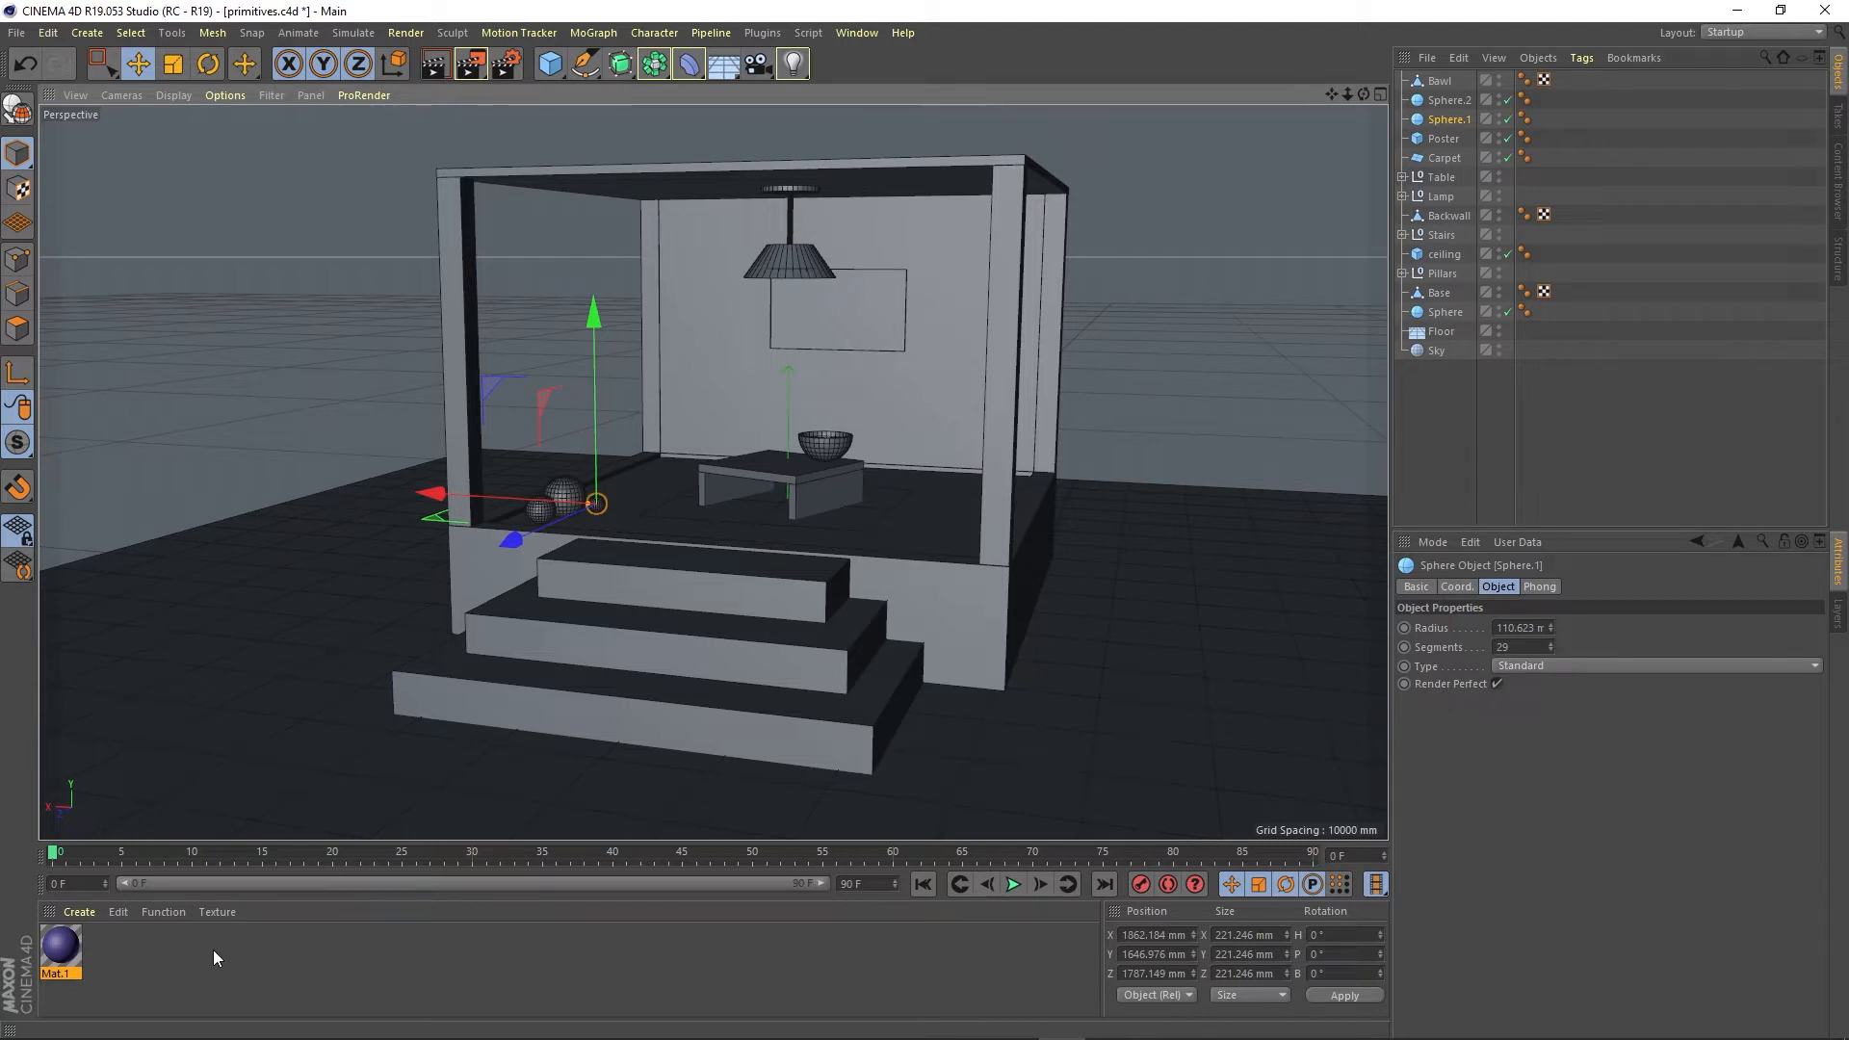
pyautogui.click(291, 644)
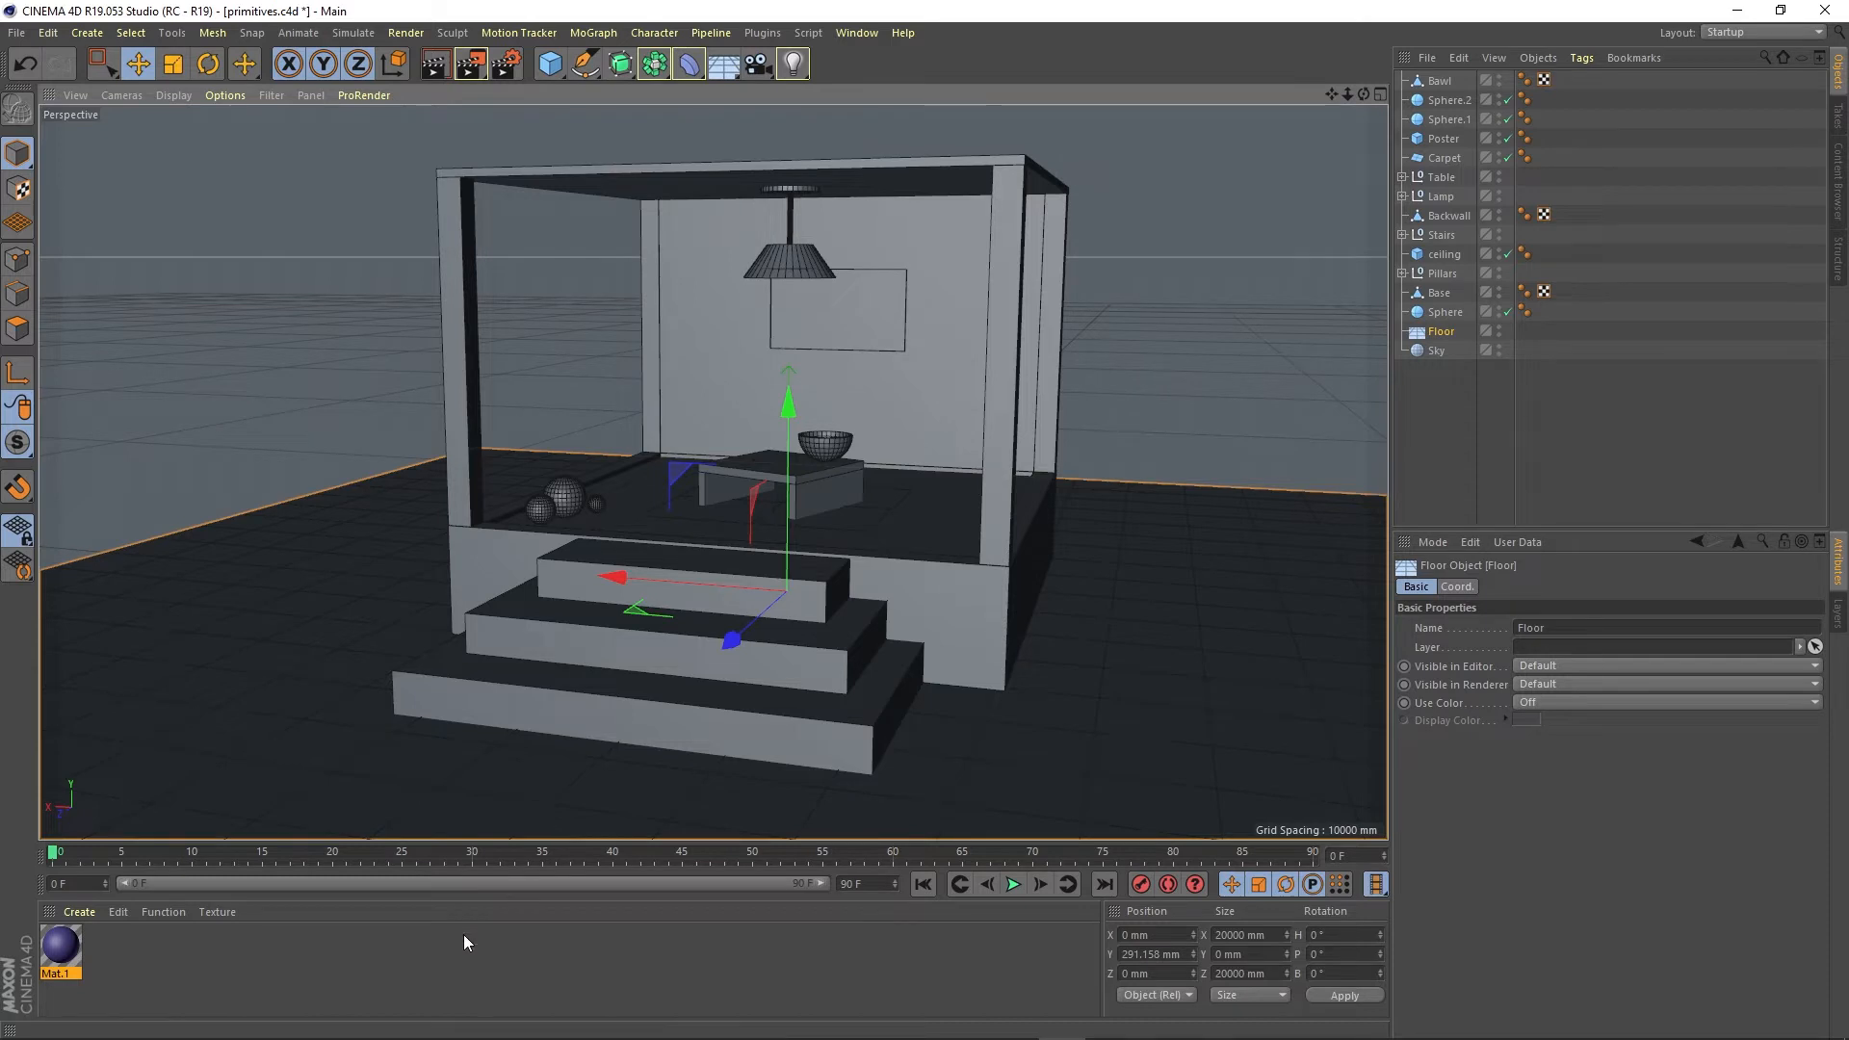
# Delete the purple material Mat.1, create a new default material and open it in the Material Editor
pyautogui.click(439, 953)
pyautogui.doubleClick(58, 946)
pyautogui.moveTo(613, 142); pyautogui.dragTo(916, 142)
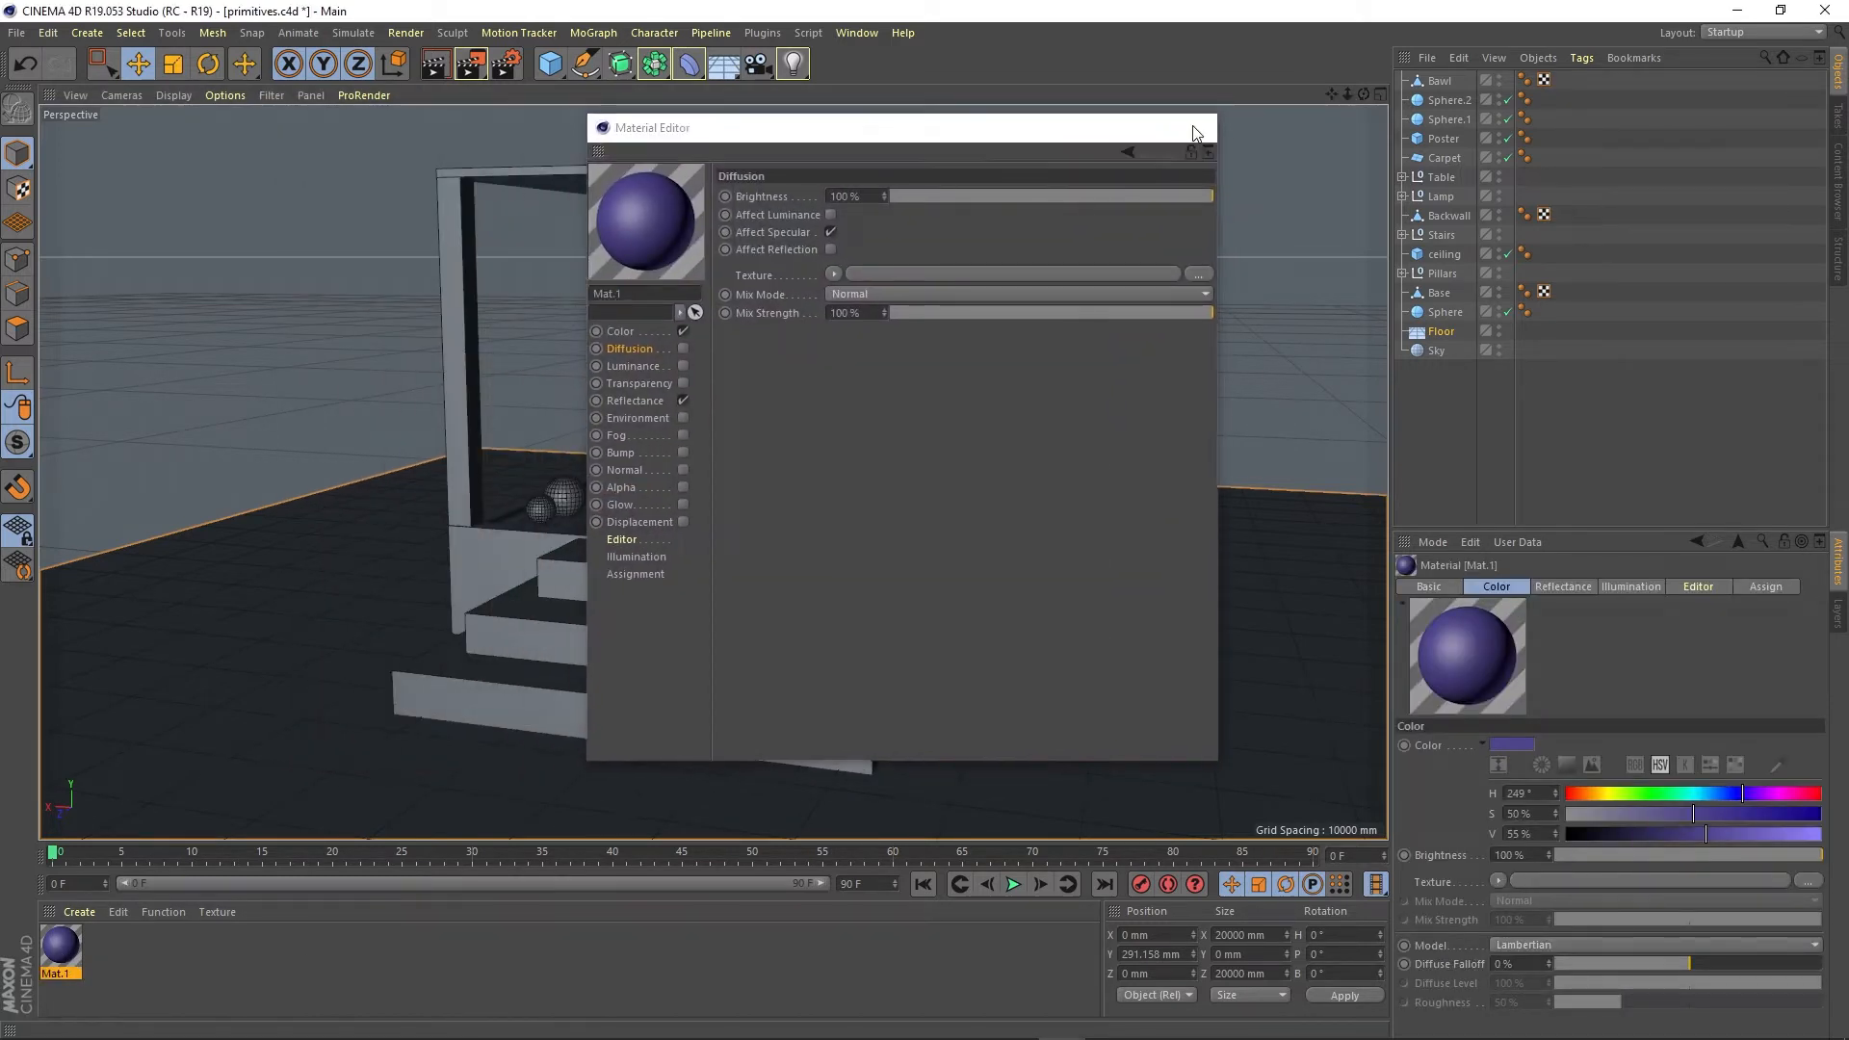
pyautogui.click(1197, 132)
pyautogui.press('Delete')
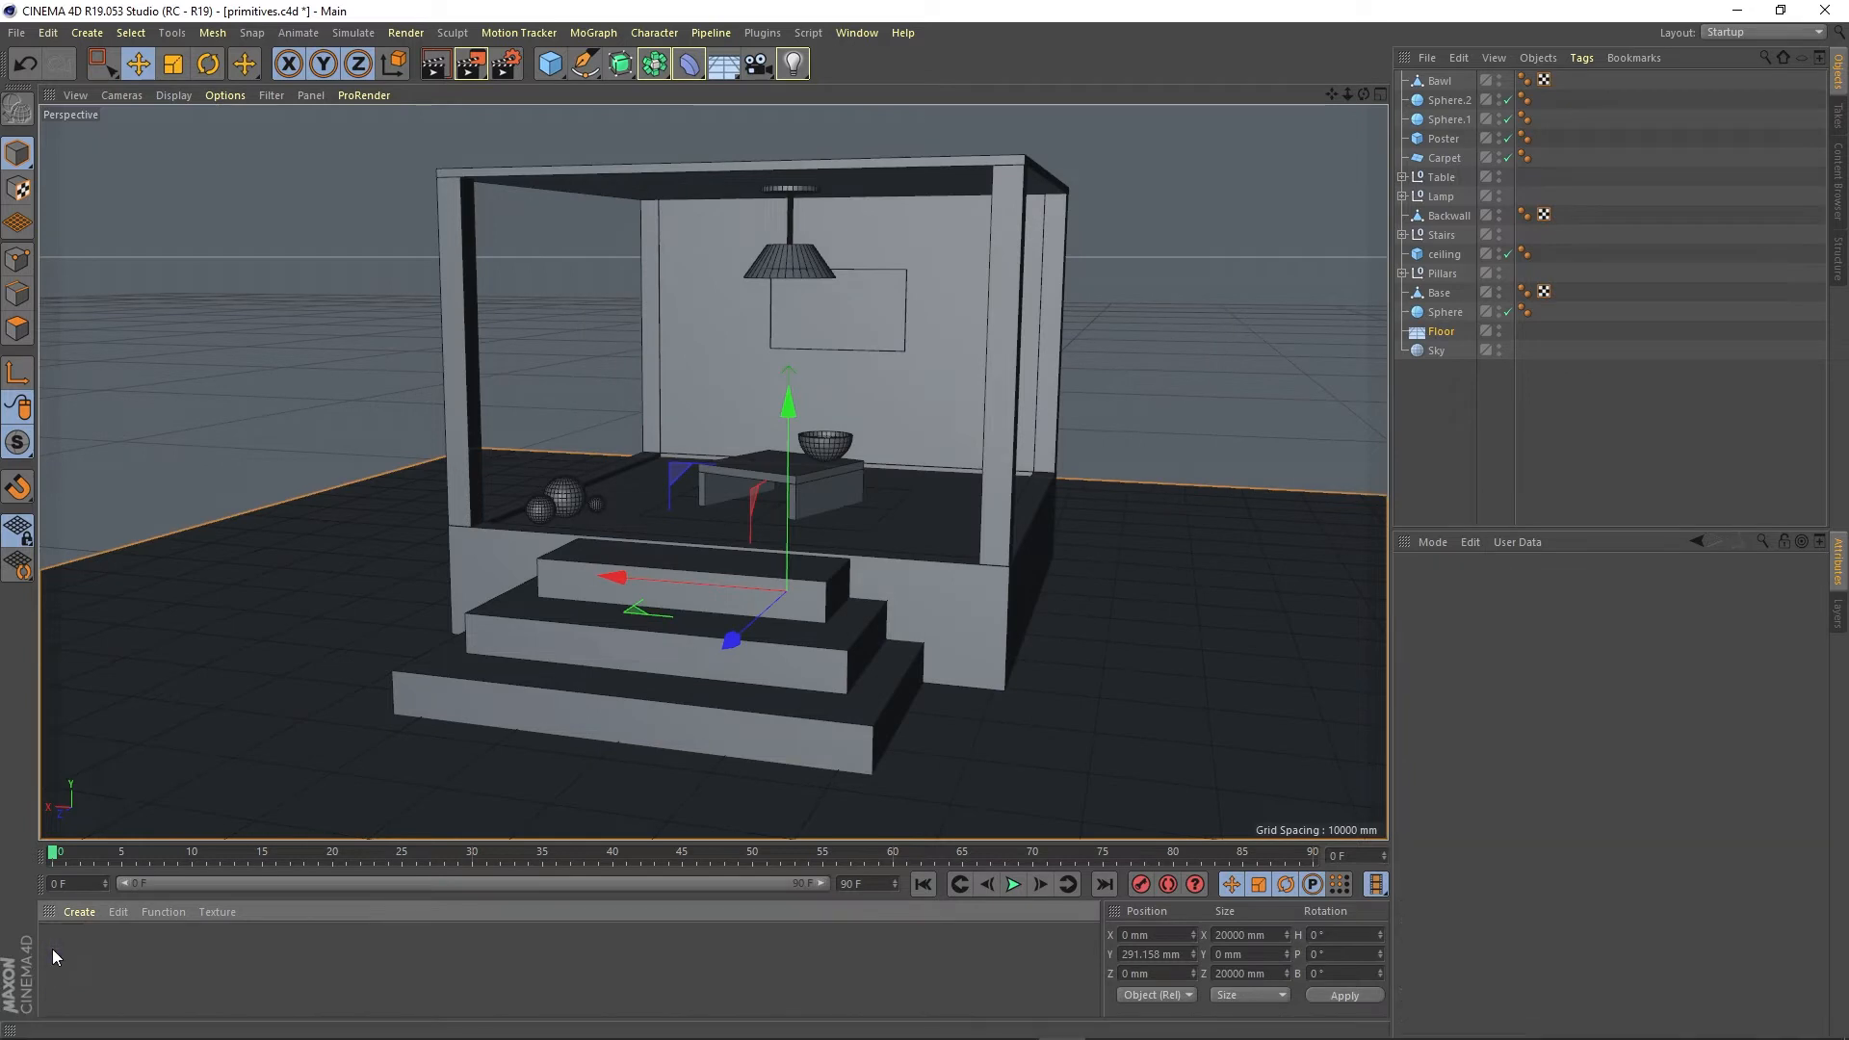
pyautogui.doubleClick(206, 963)
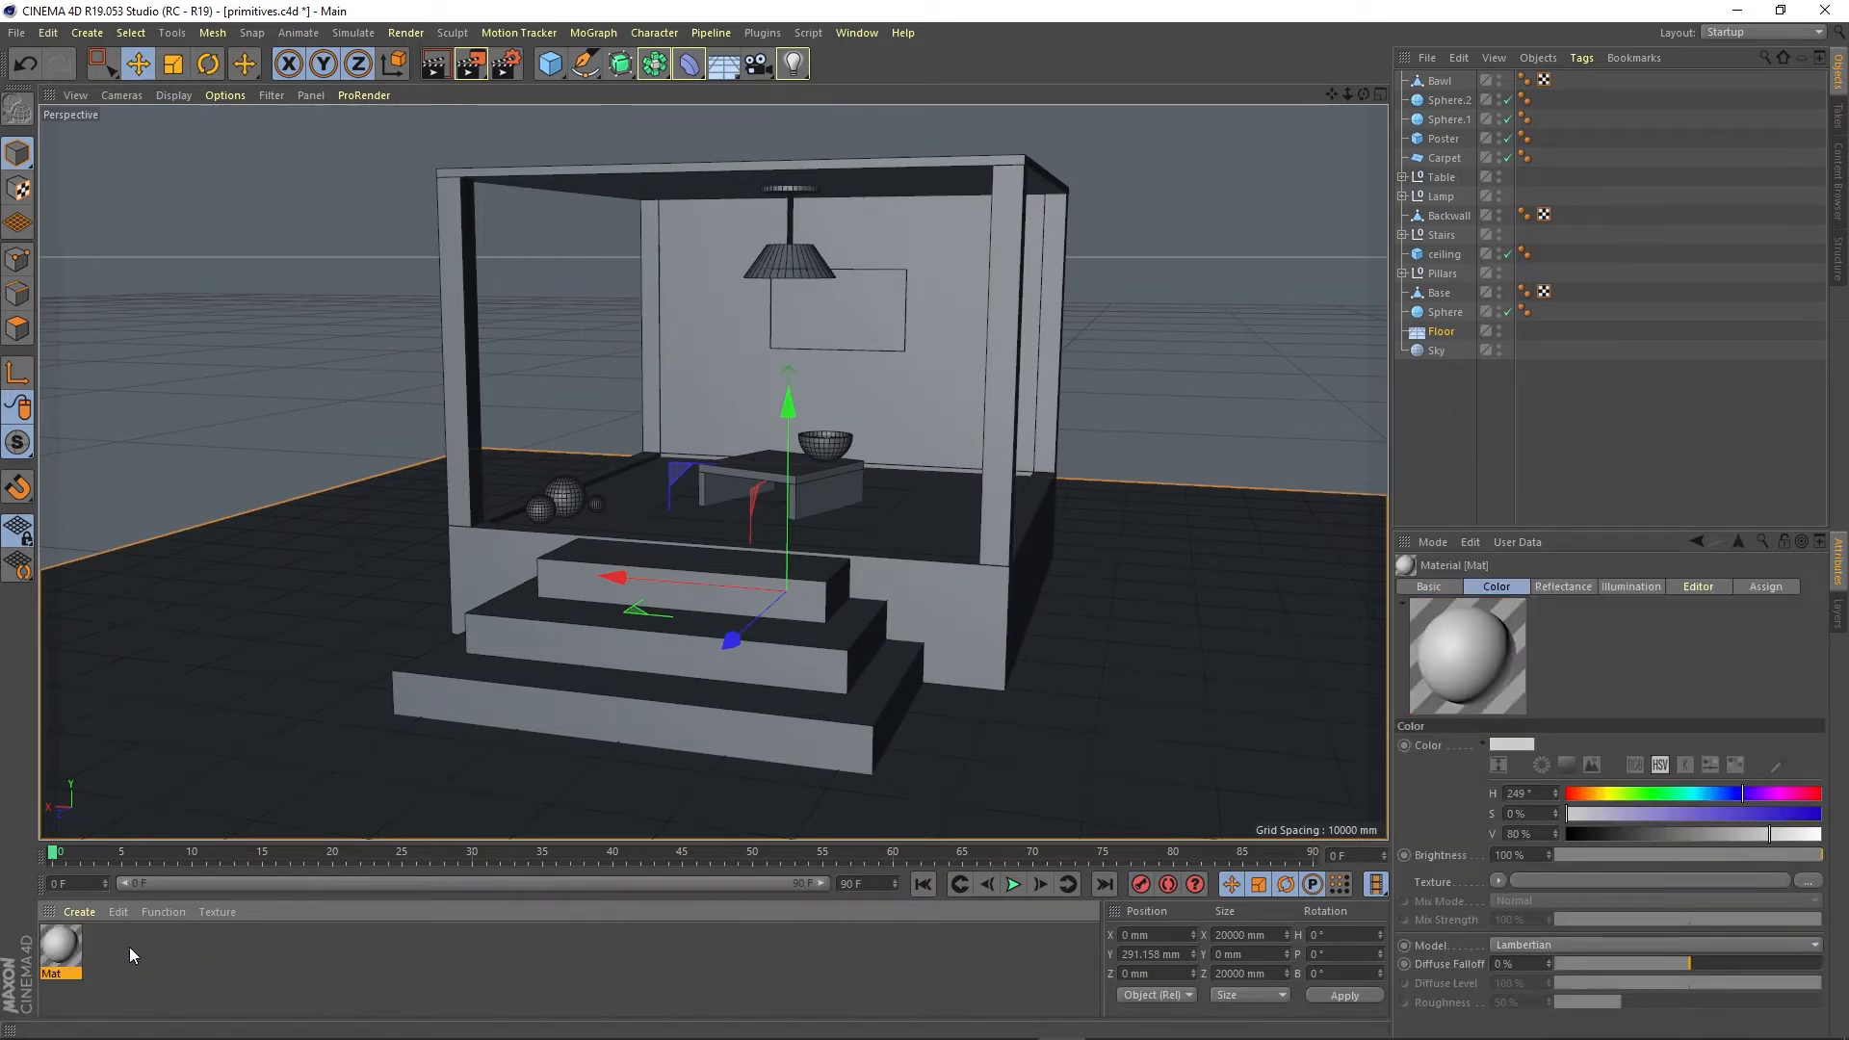
pyautogui.doubleClick(64, 951)
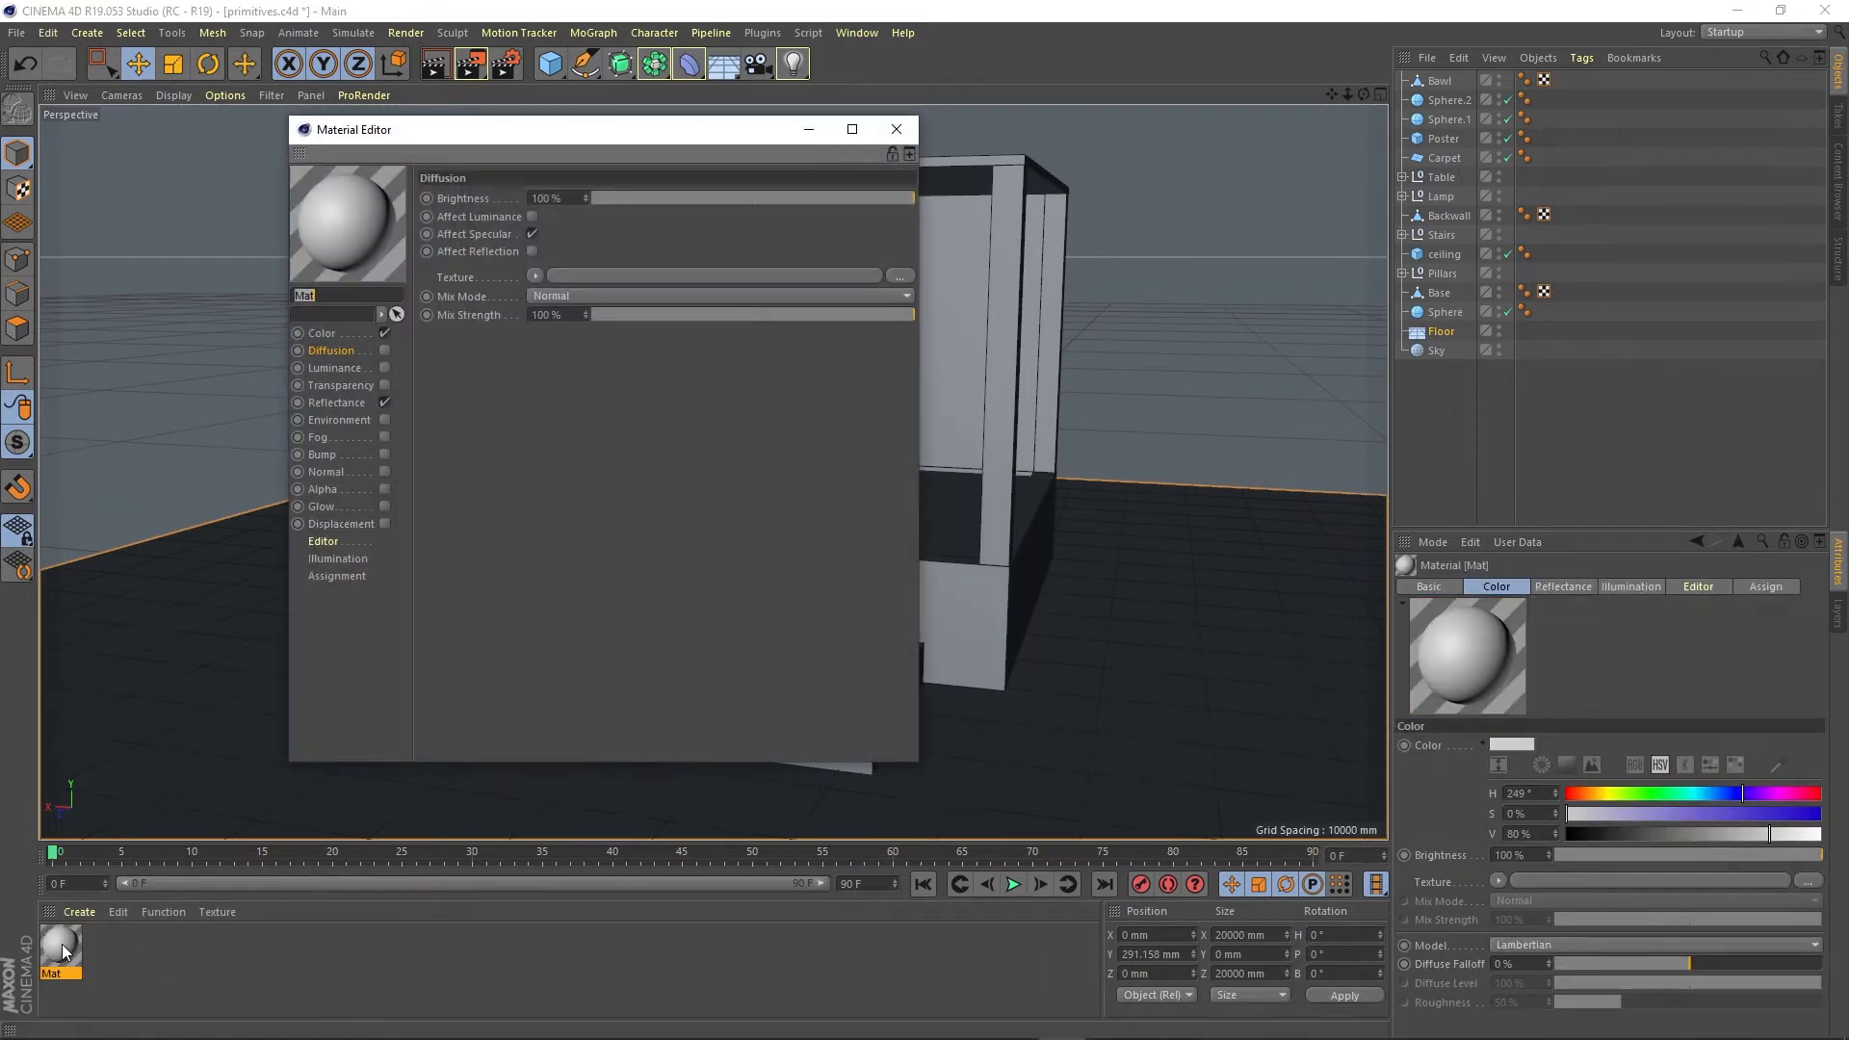
# Set the new default material's color to white with value 100% in its Color channel and close the Material Editor
pyautogui.moveTo(534, 146); pyautogui.dragTo(760, 188)
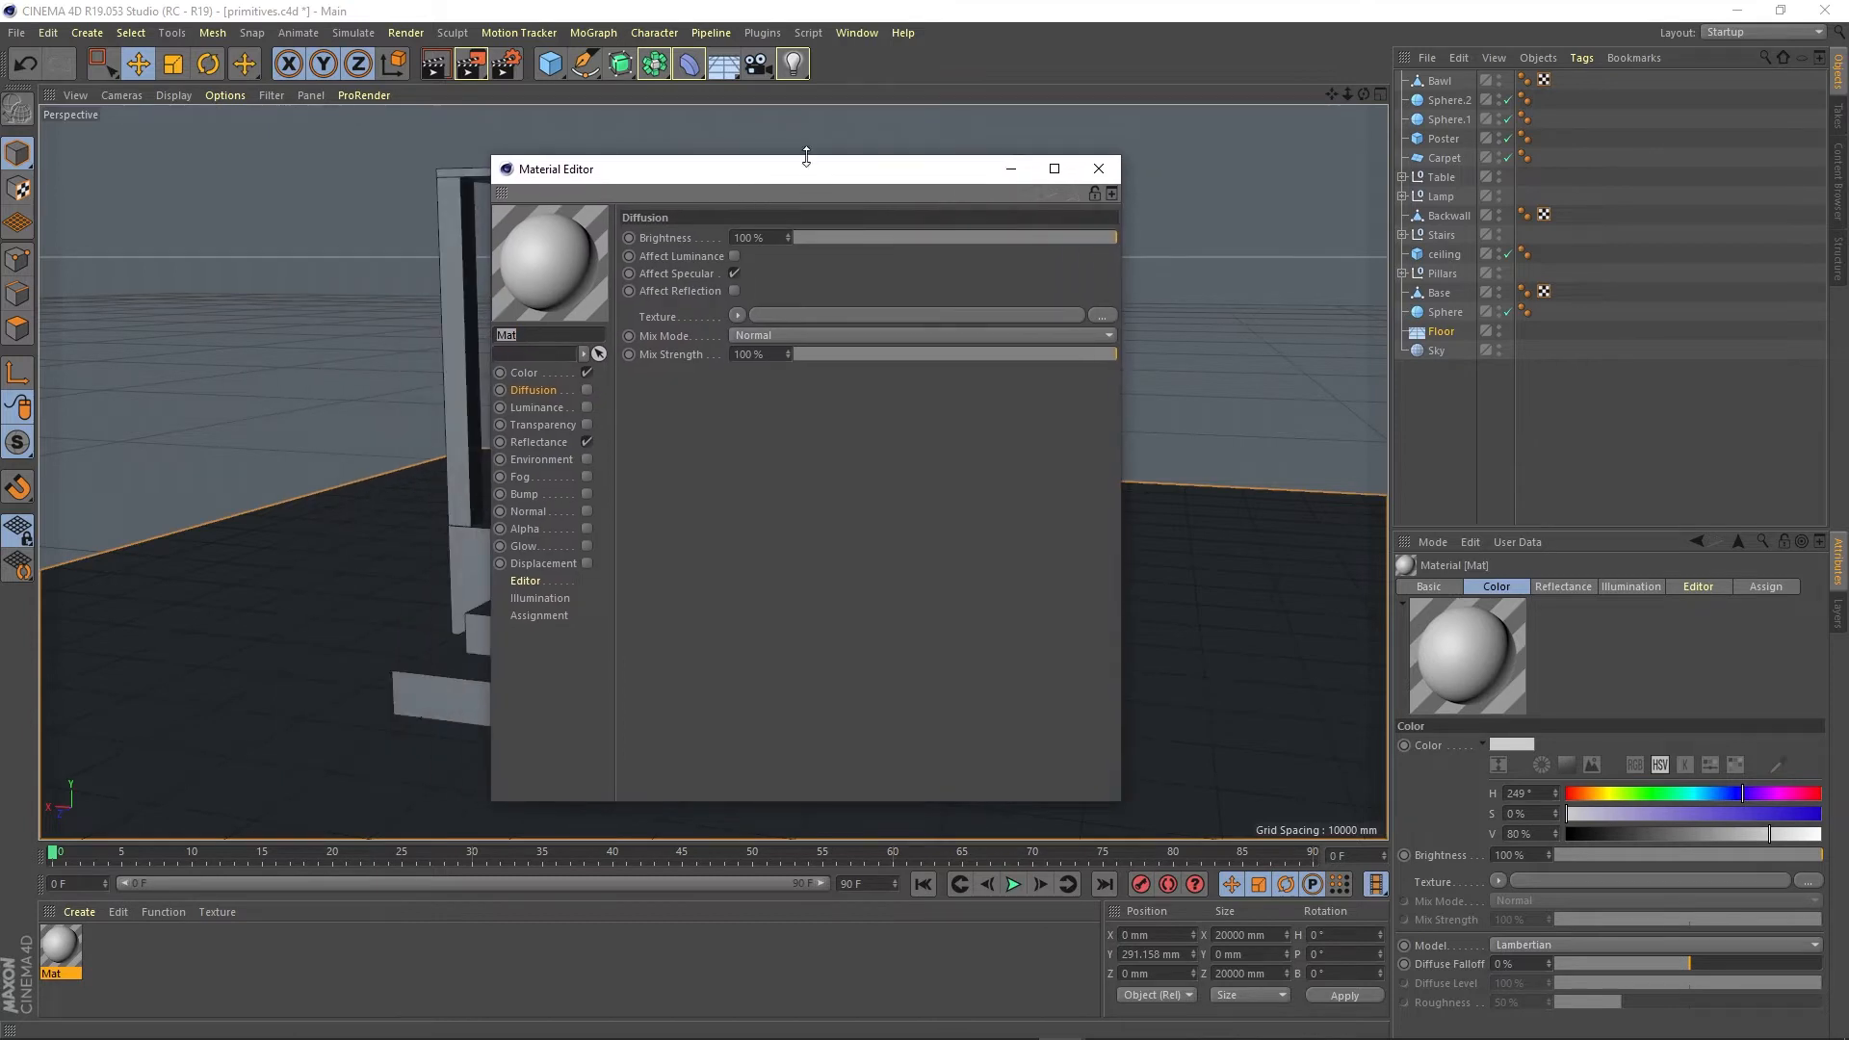
pyautogui.click(542, 372)
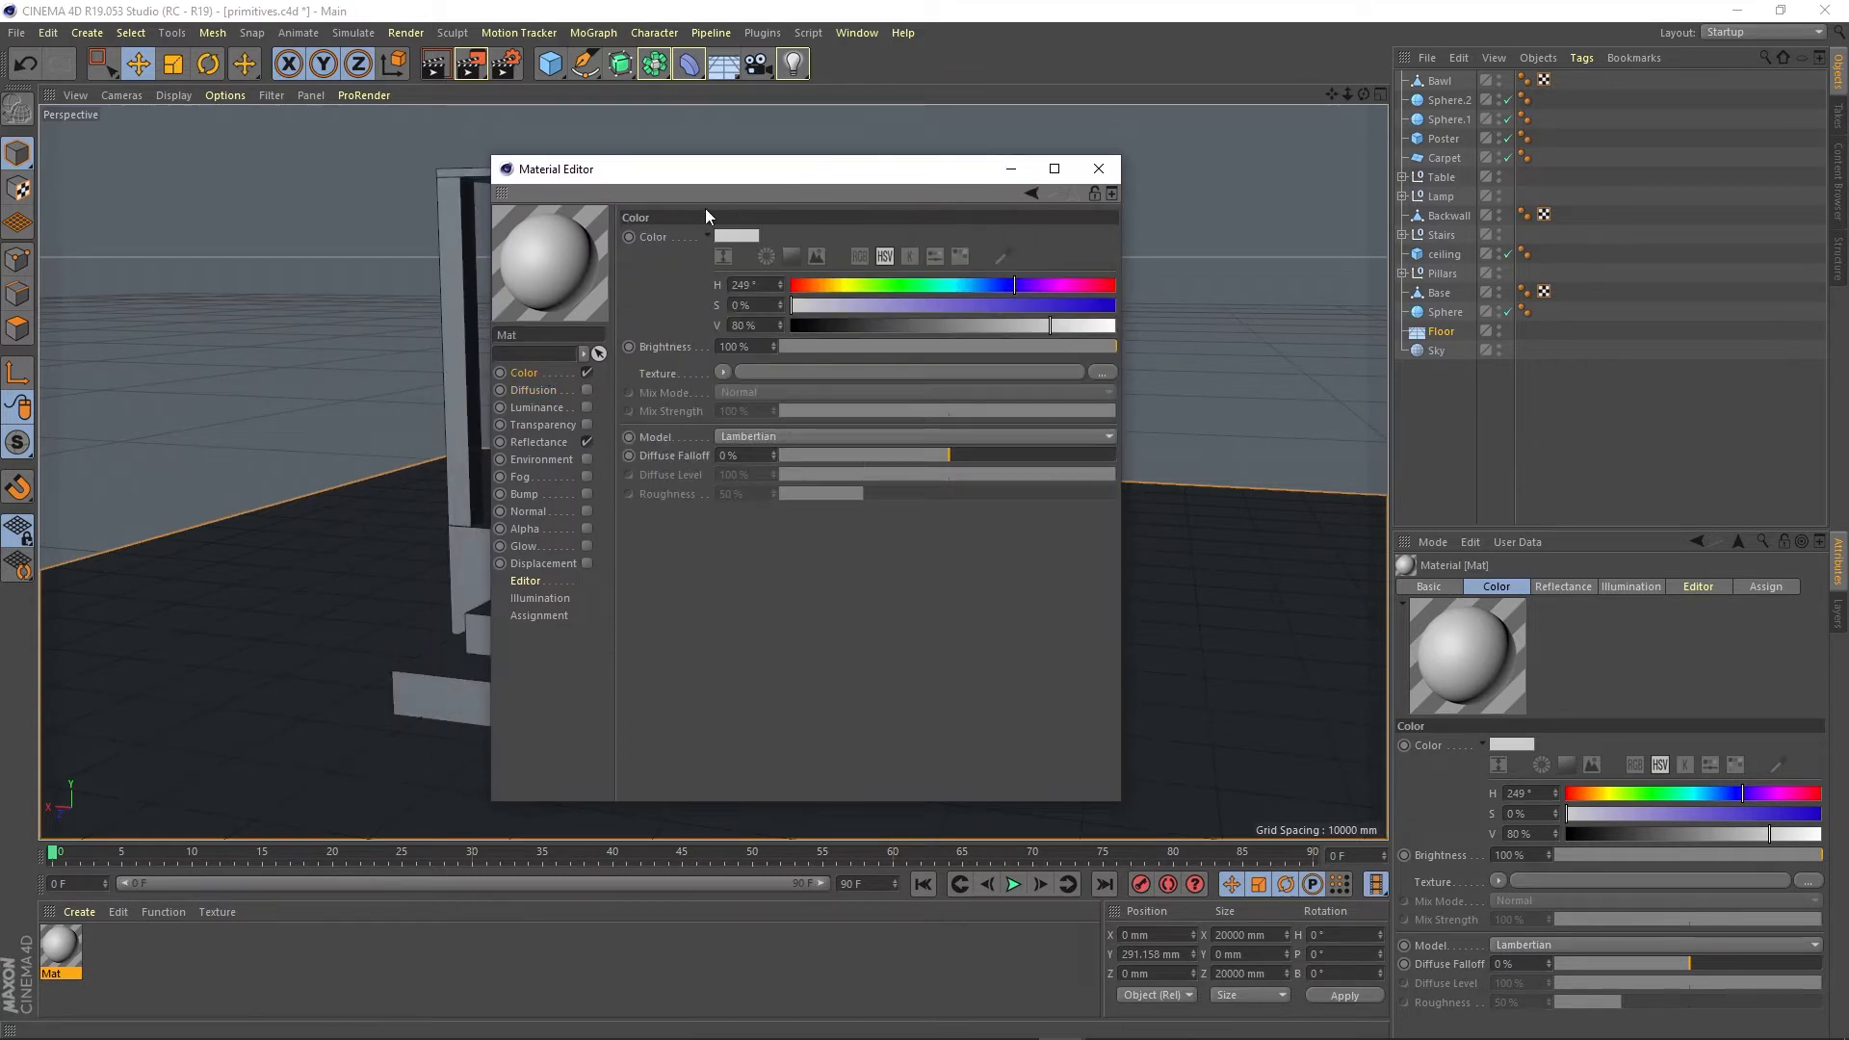
pyautogui.click(1097, 170)
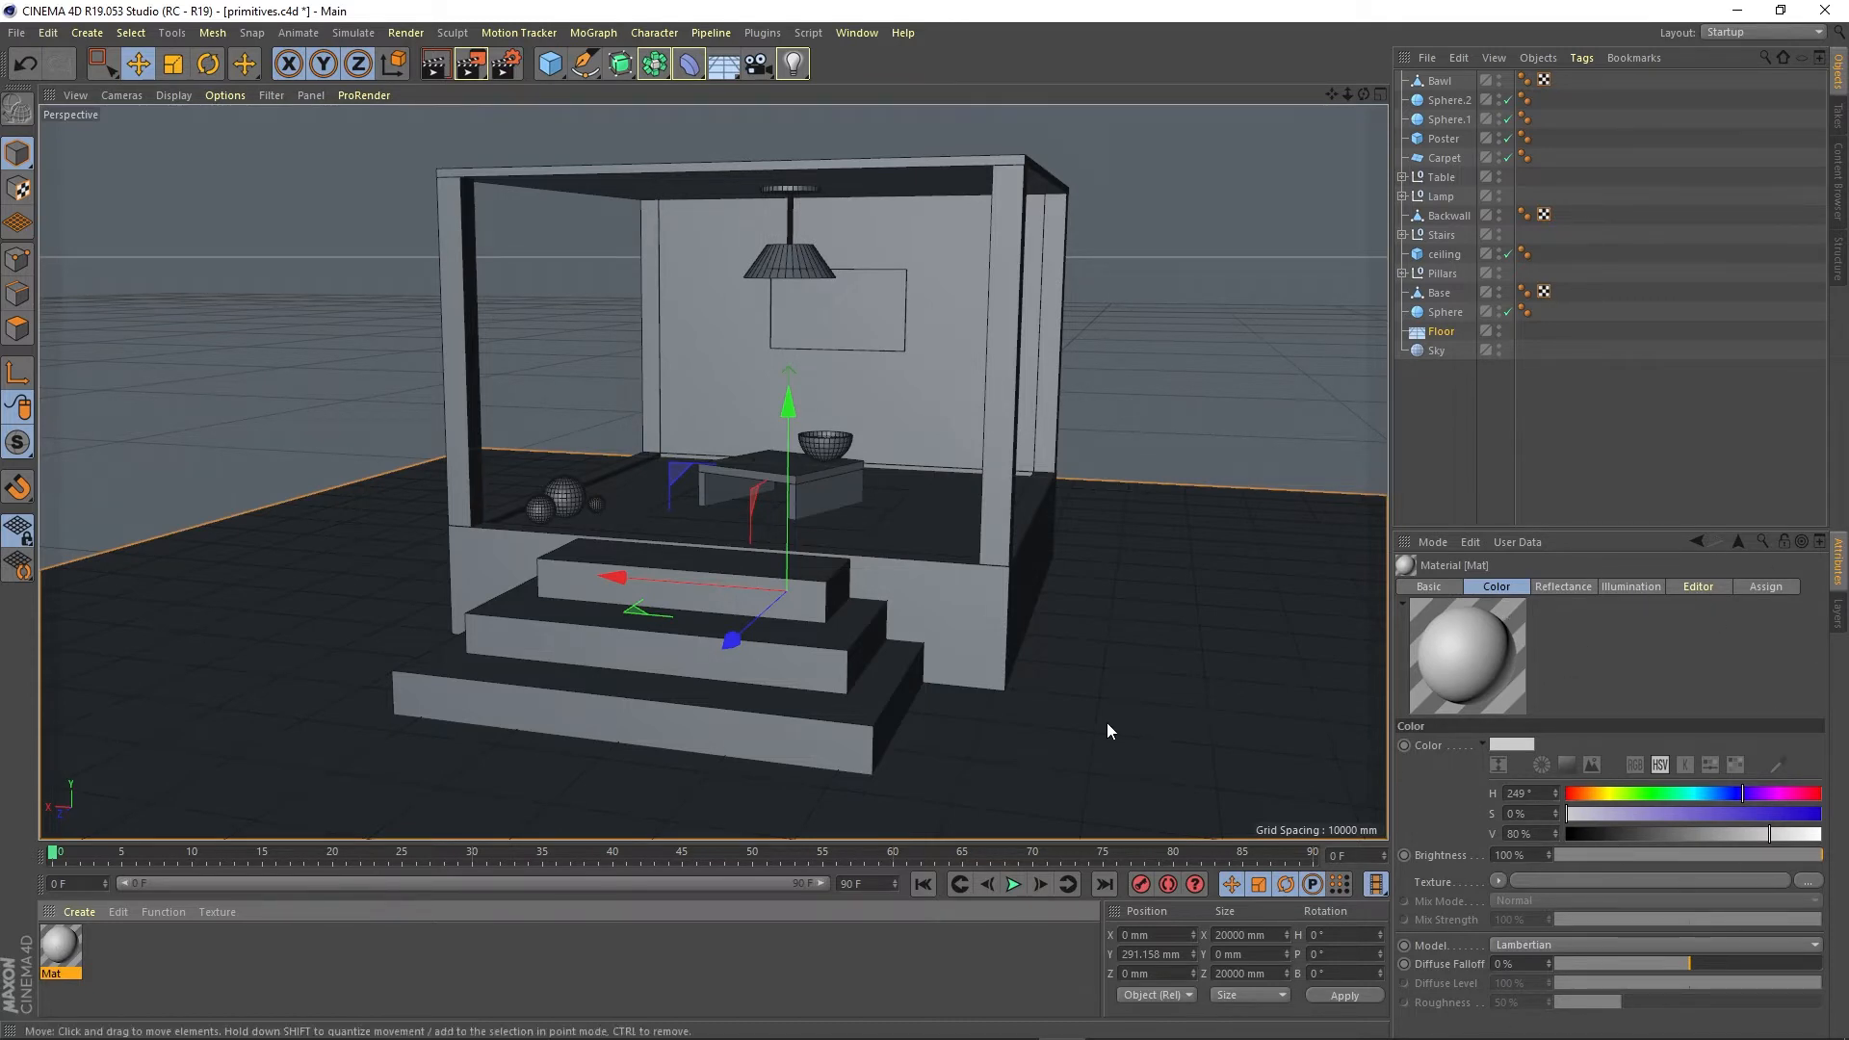
pyautogui.doubleClick(74, 947)
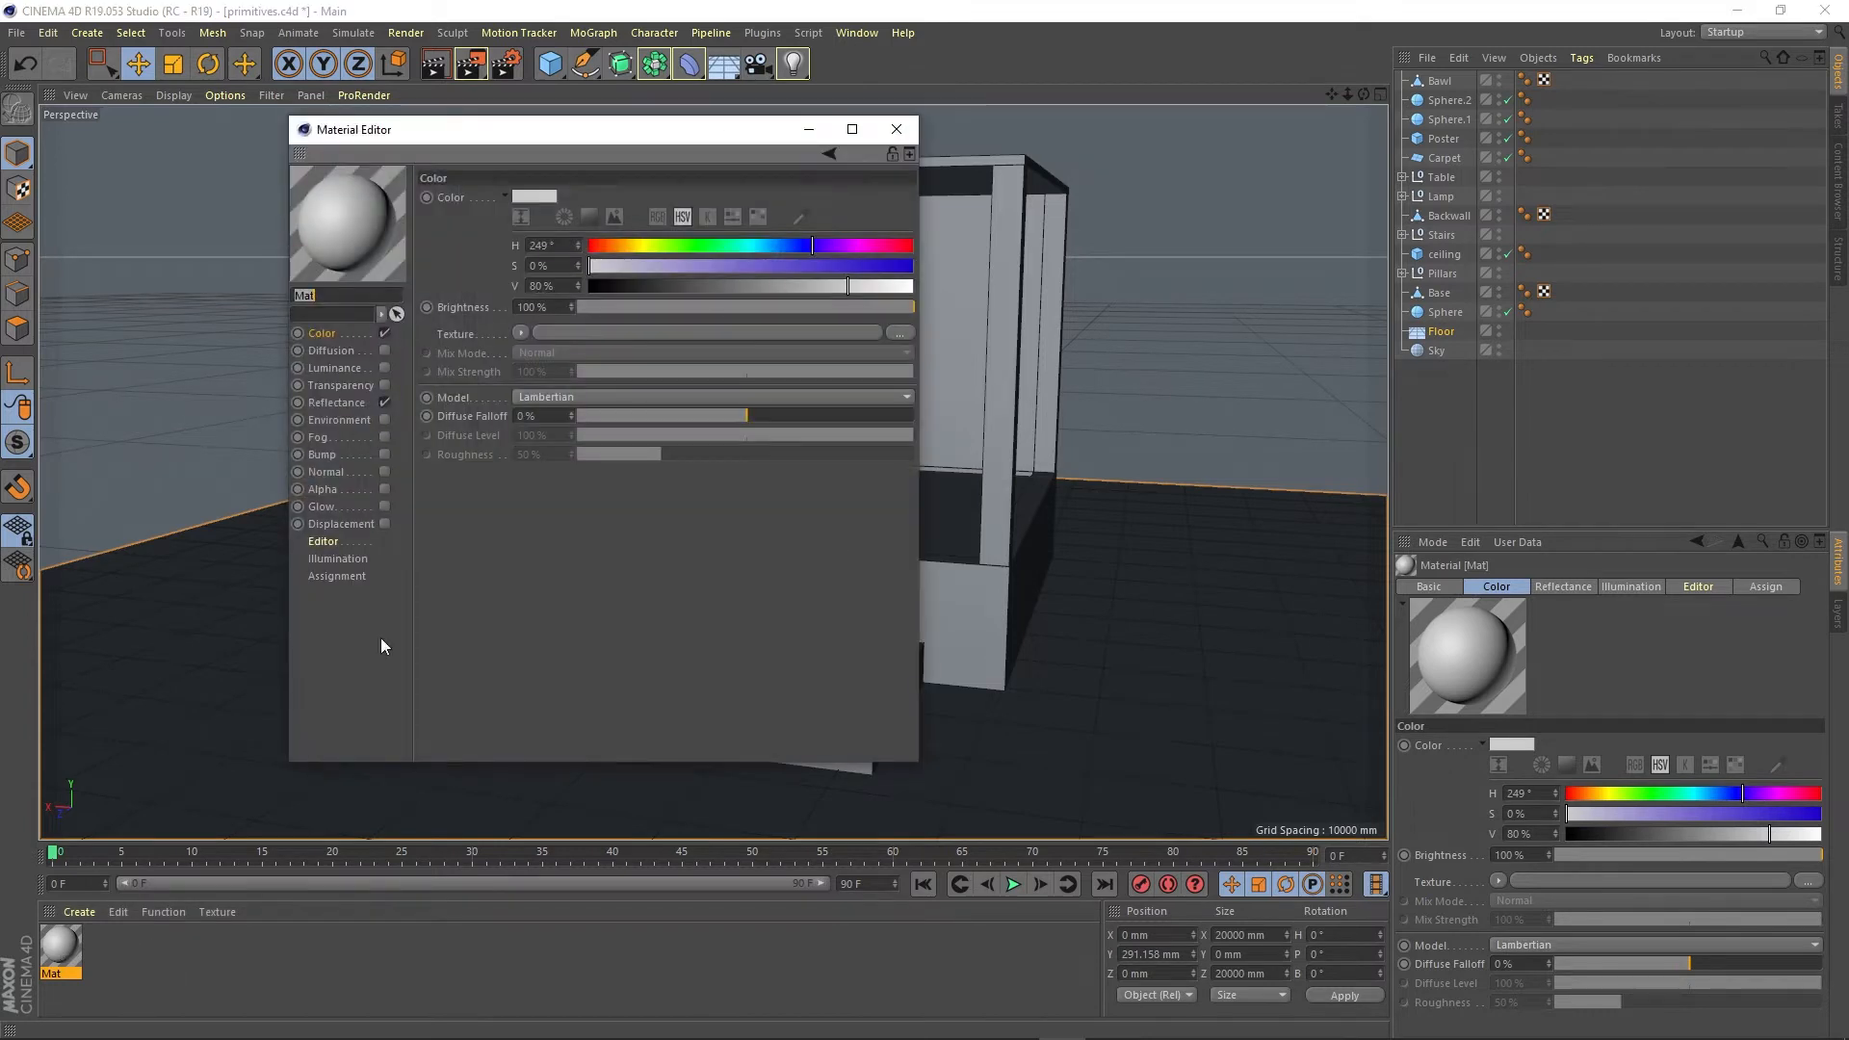
pyautogui.moveTo(604, 136); pyautogui.dragTo(932, 139)
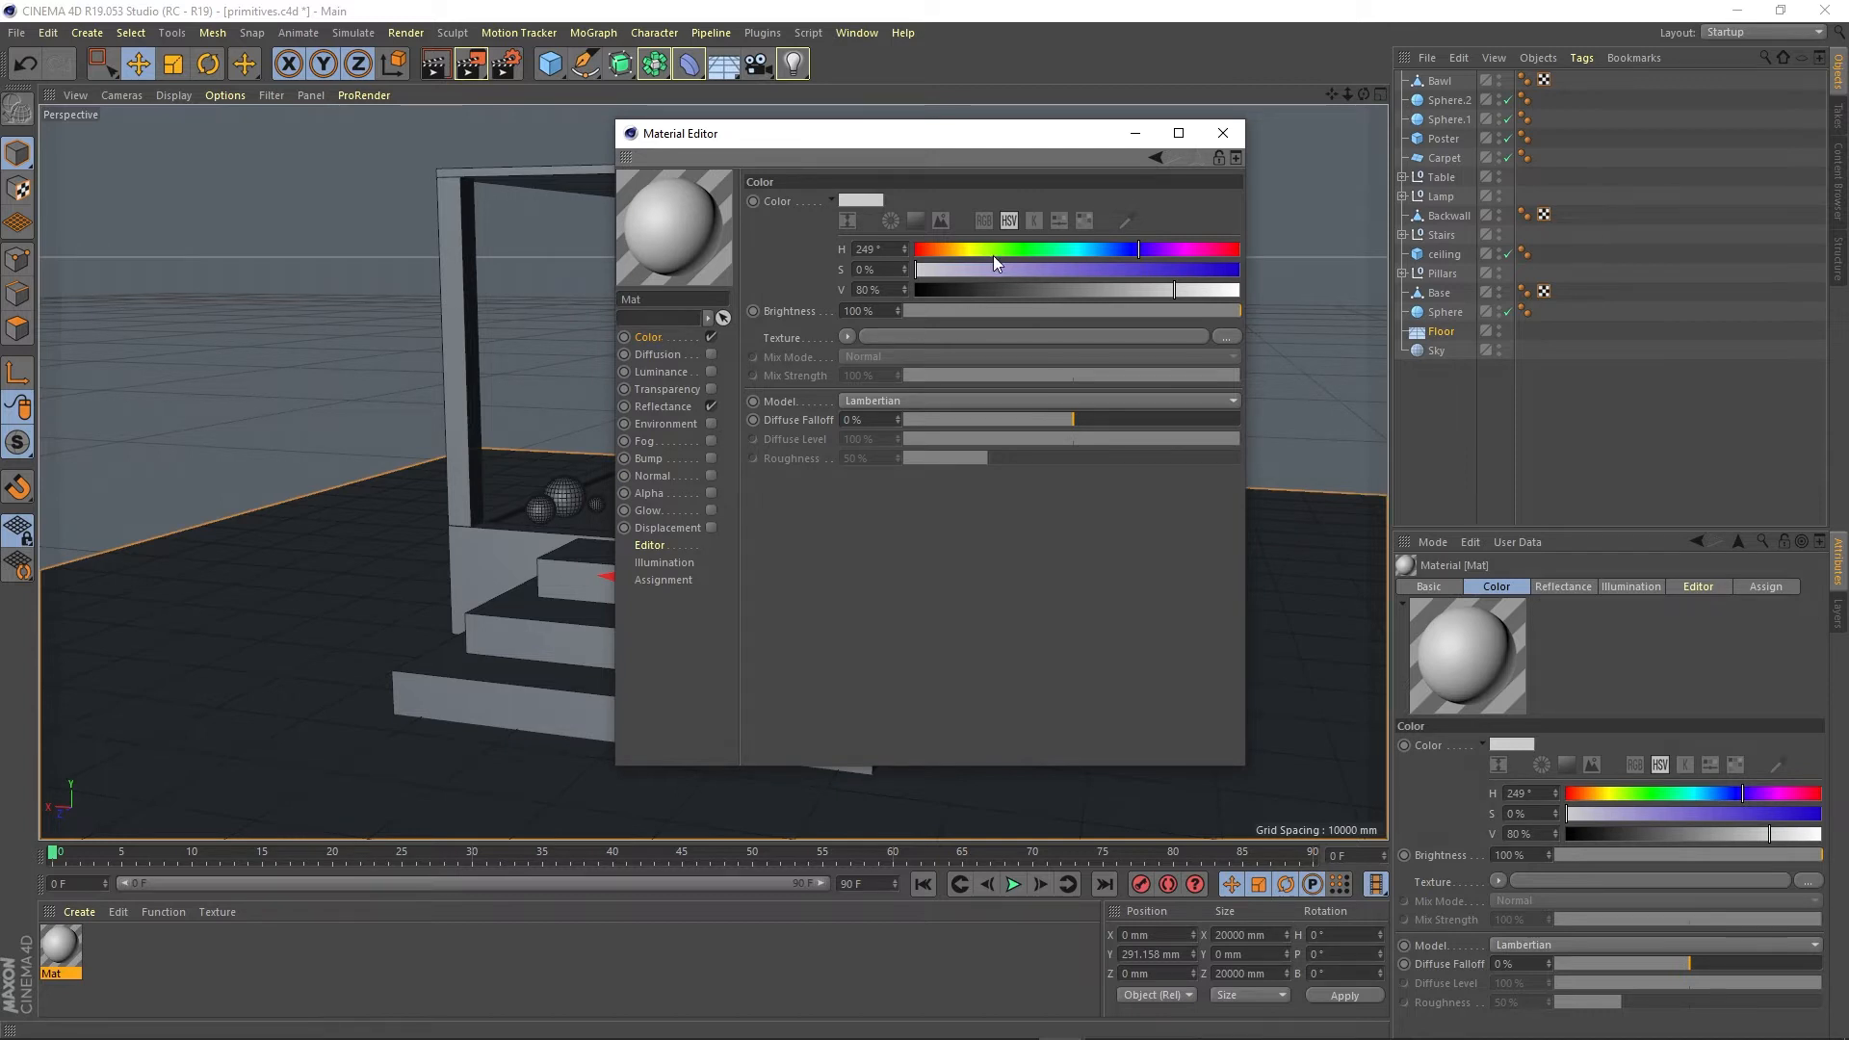
pyautogui.moveTo(1186, 291); pyautogui.dragTo(1264, 292)
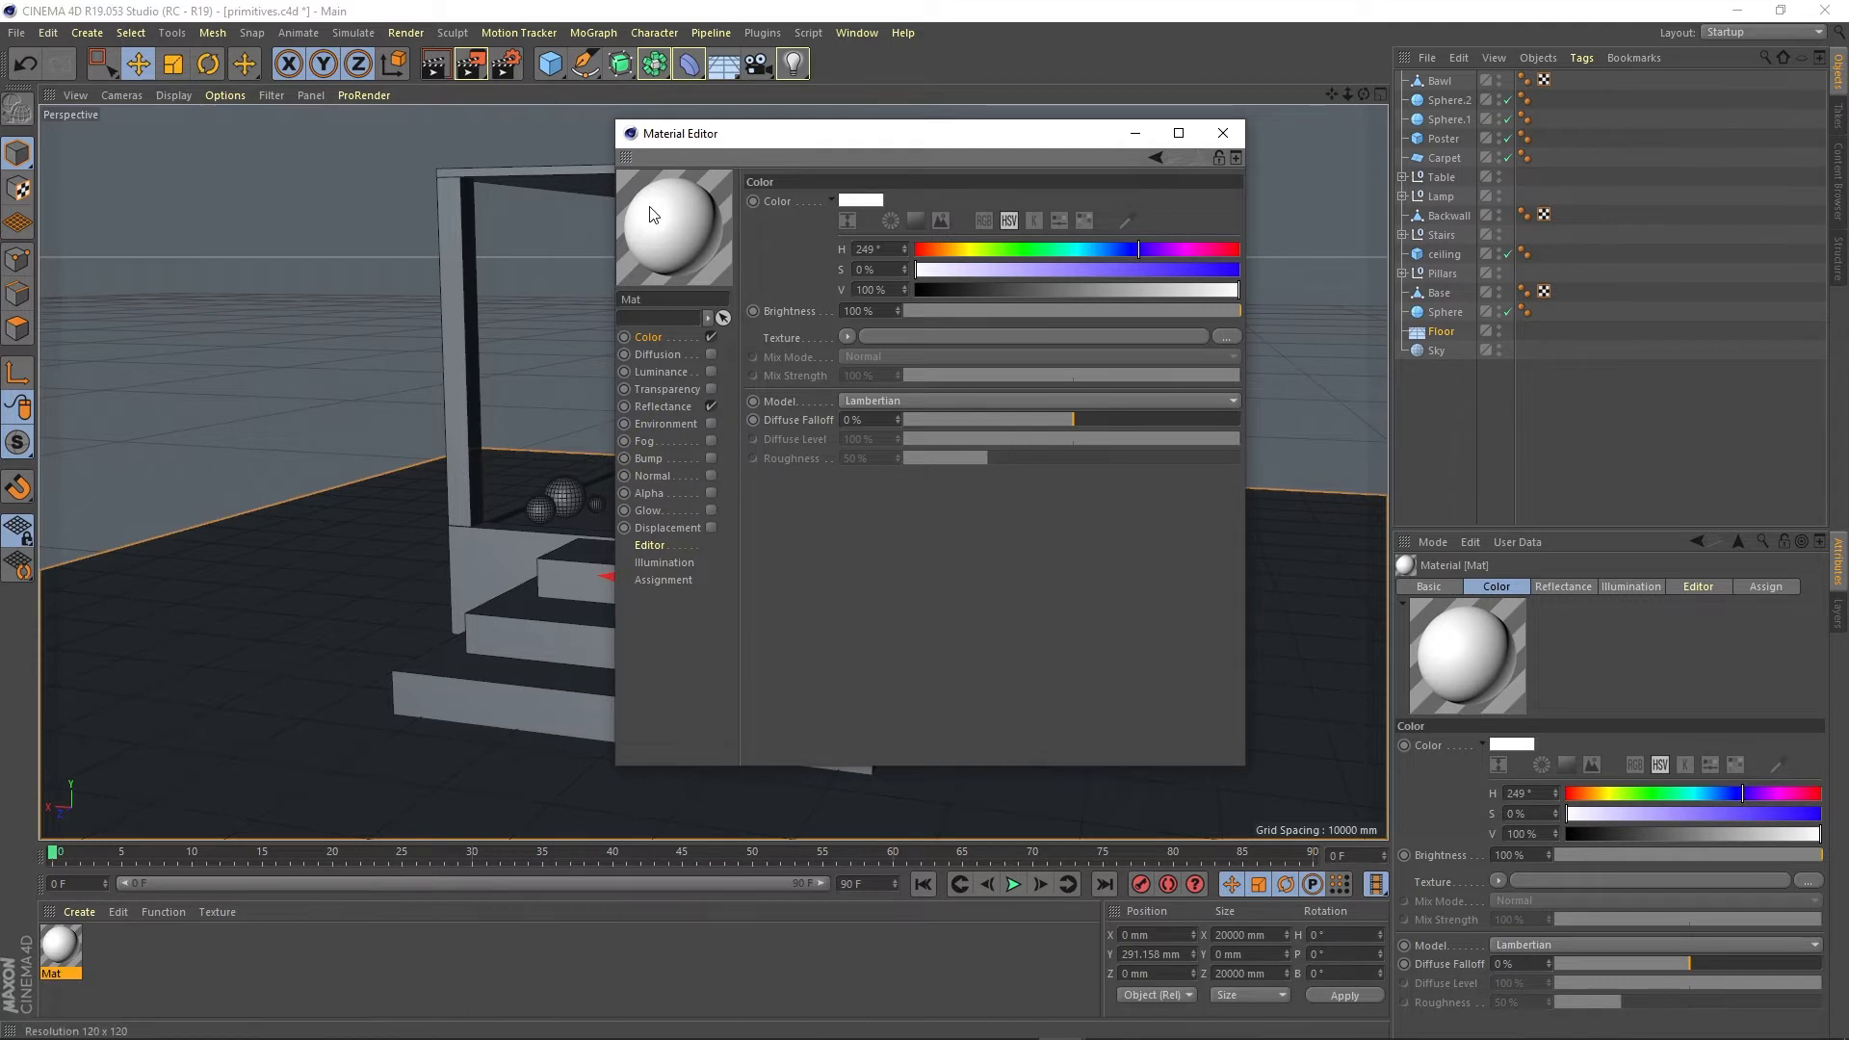
pyautogui.moveTo(1165, 288); pyautogui.dragTo(1233, 289)
pyautogui.click(1222, 132)
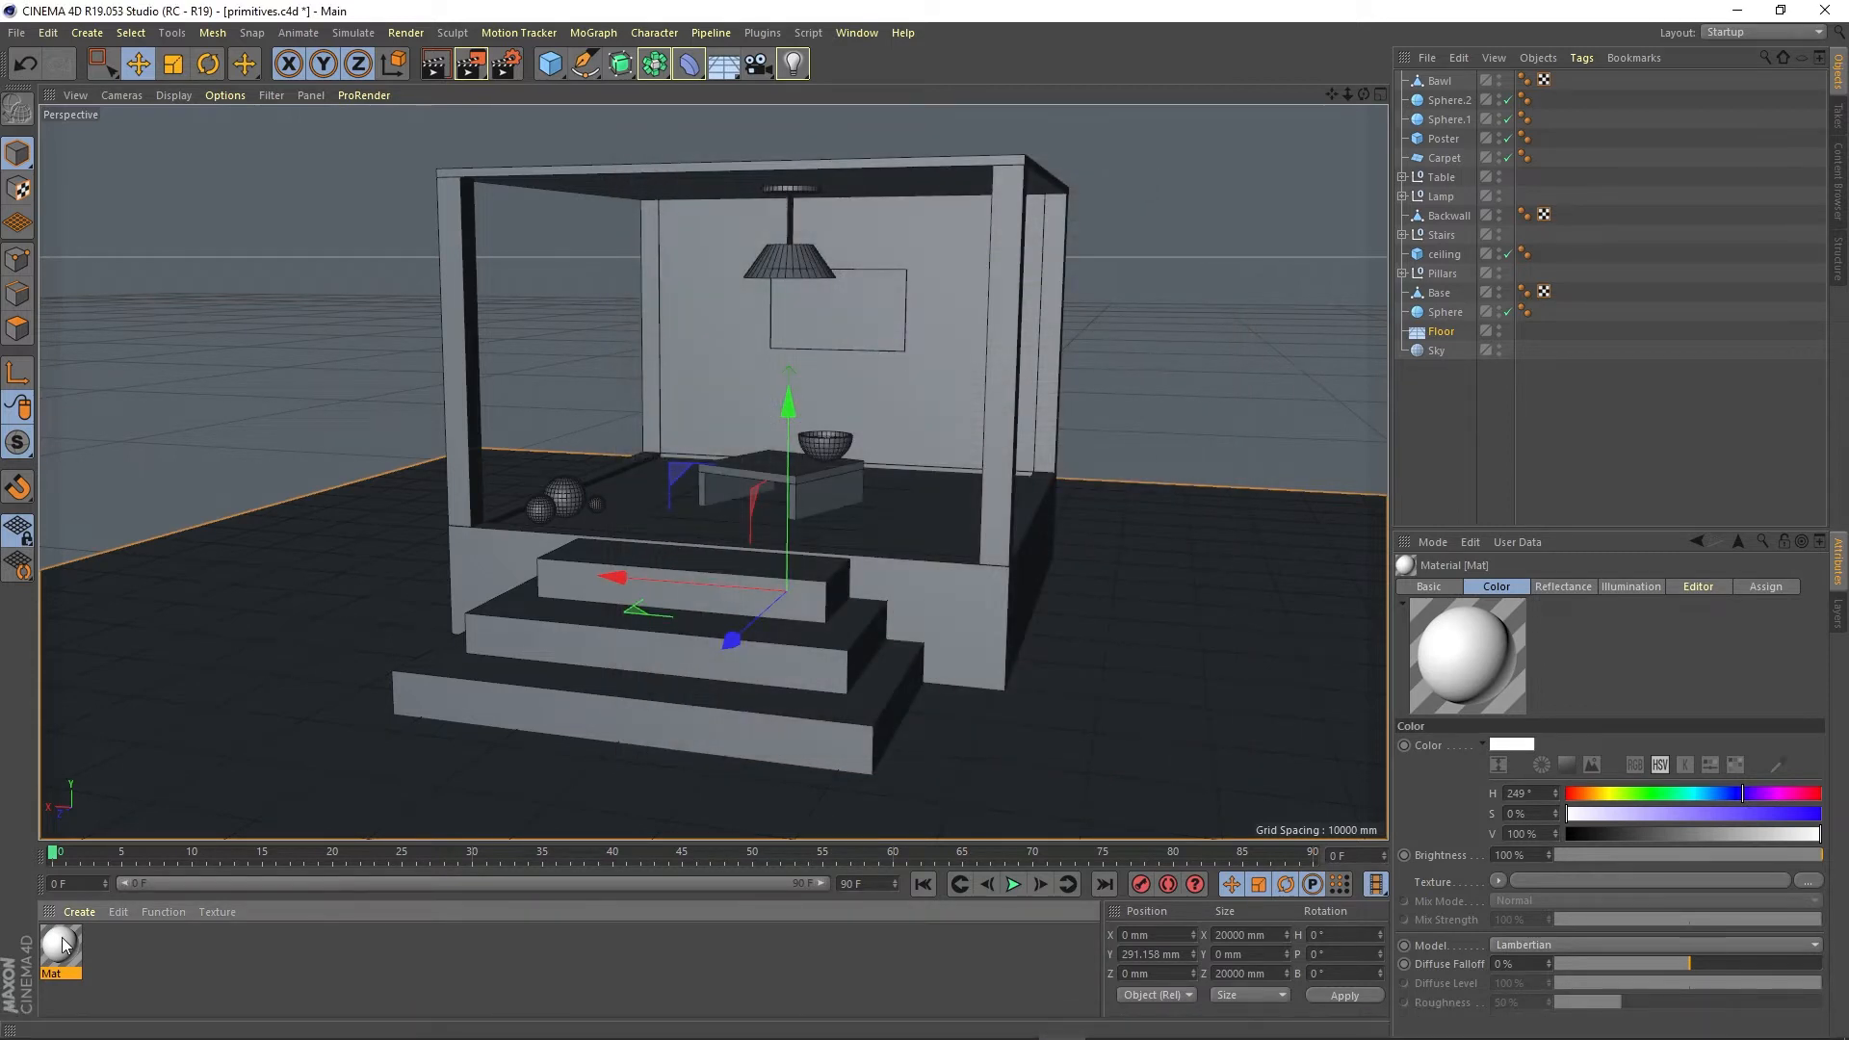
# Apply the white material to the ground Floor and to the Sky object
pyautogui.moveTo(62, 944); pyautogui.dragTo(1091, 706)
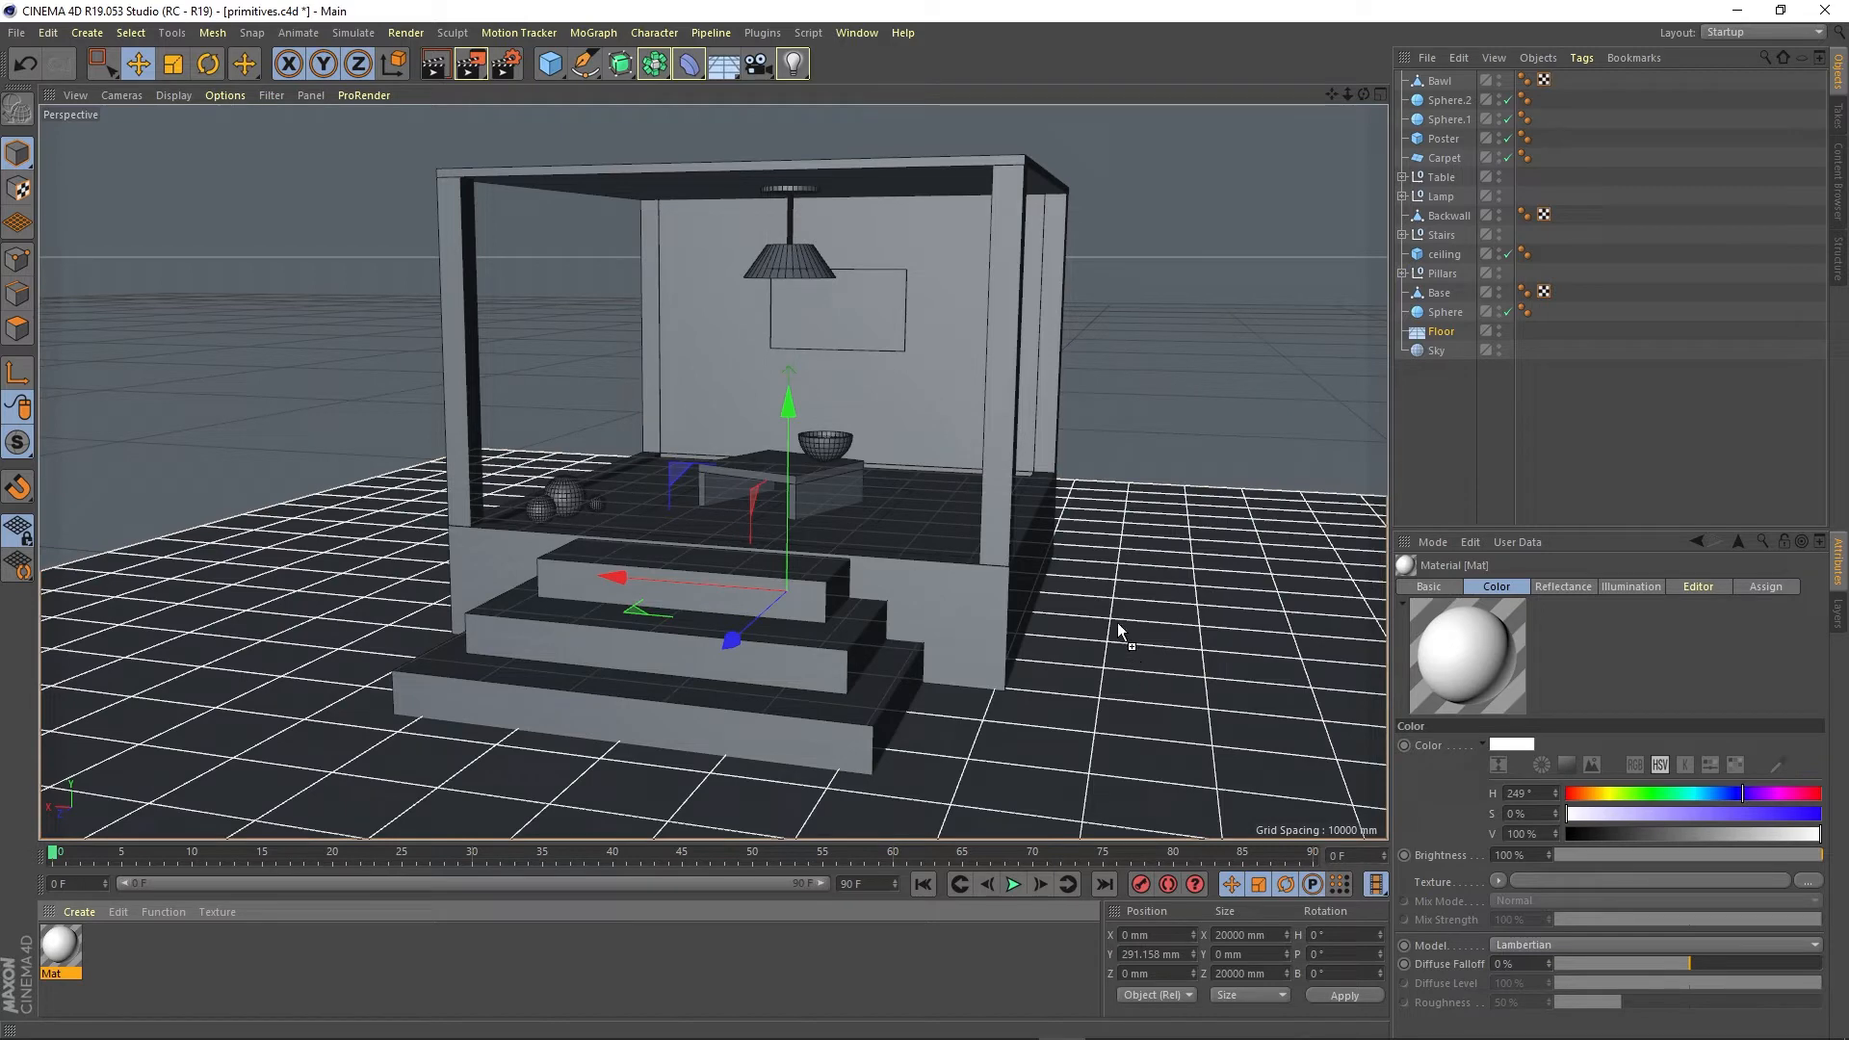
pyautogui.moveTo(1128, 624); pyautogui.dragTo(1129, 626)
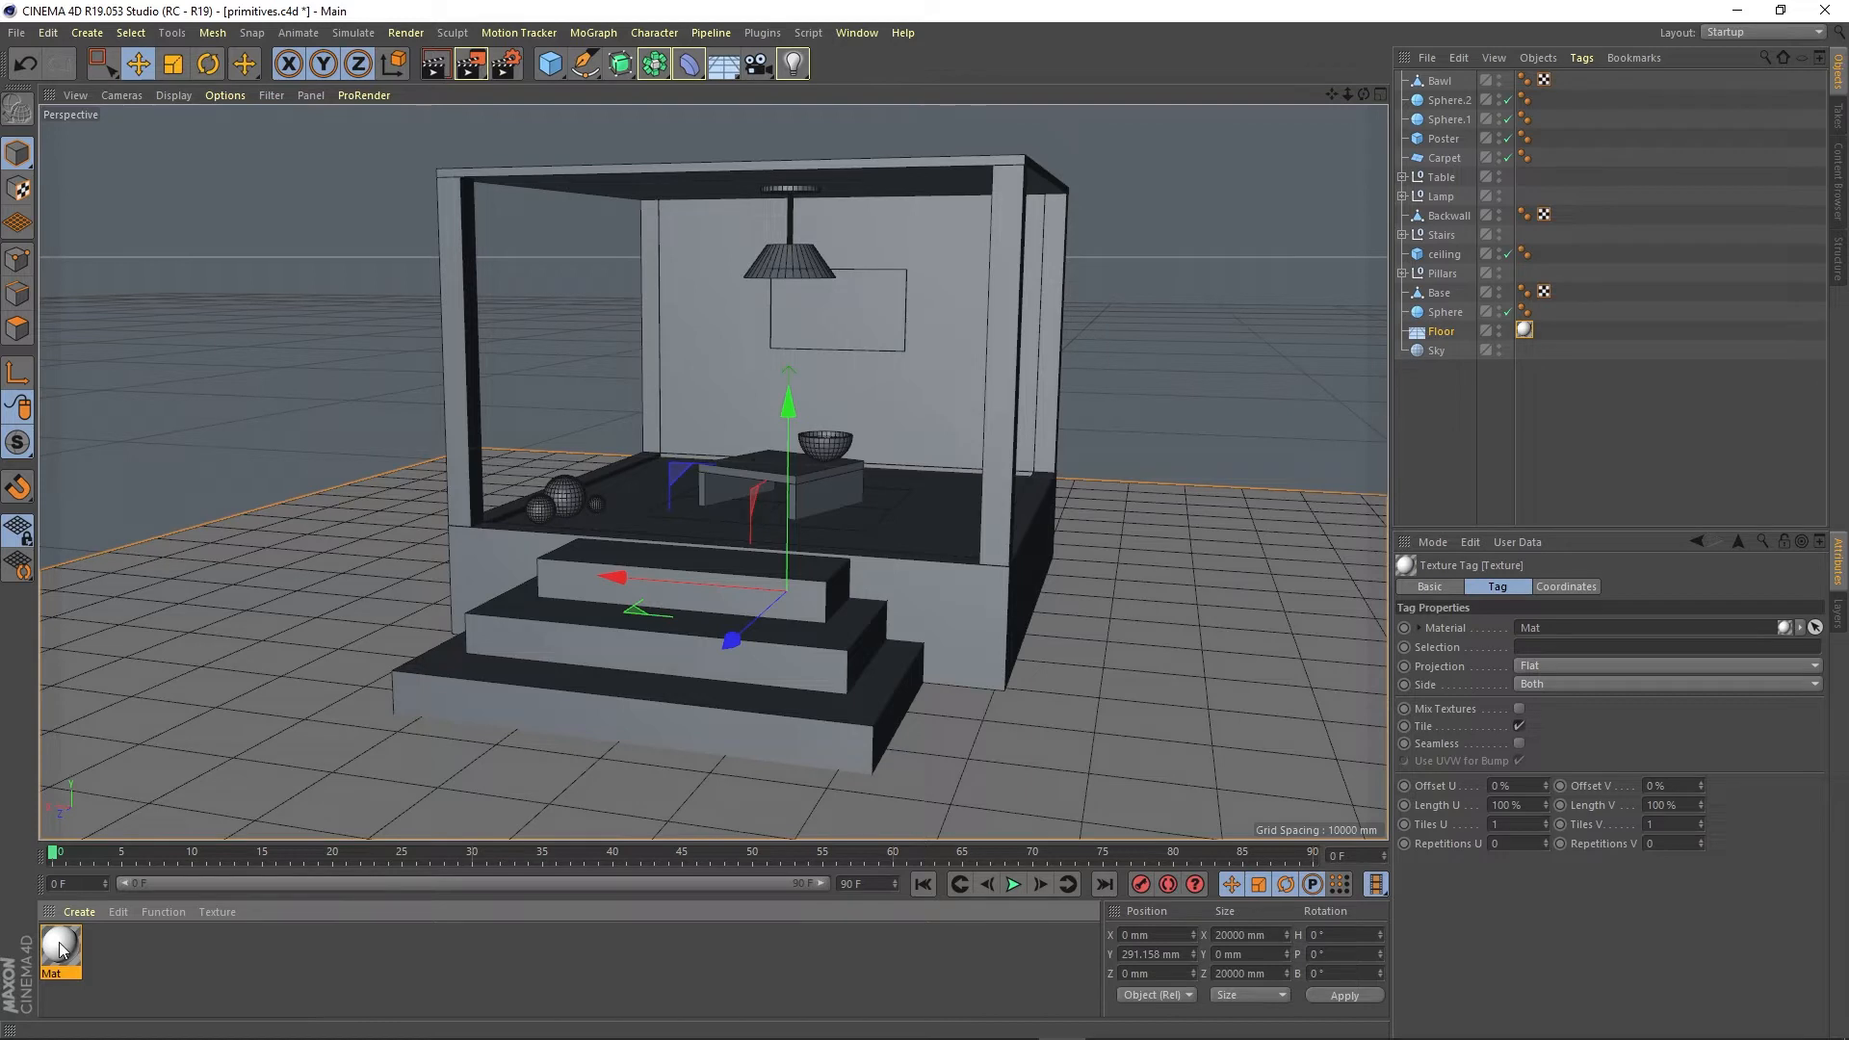
pyautogui.moveTo(60, 945); pyautogui.dragTo(1435, 352)
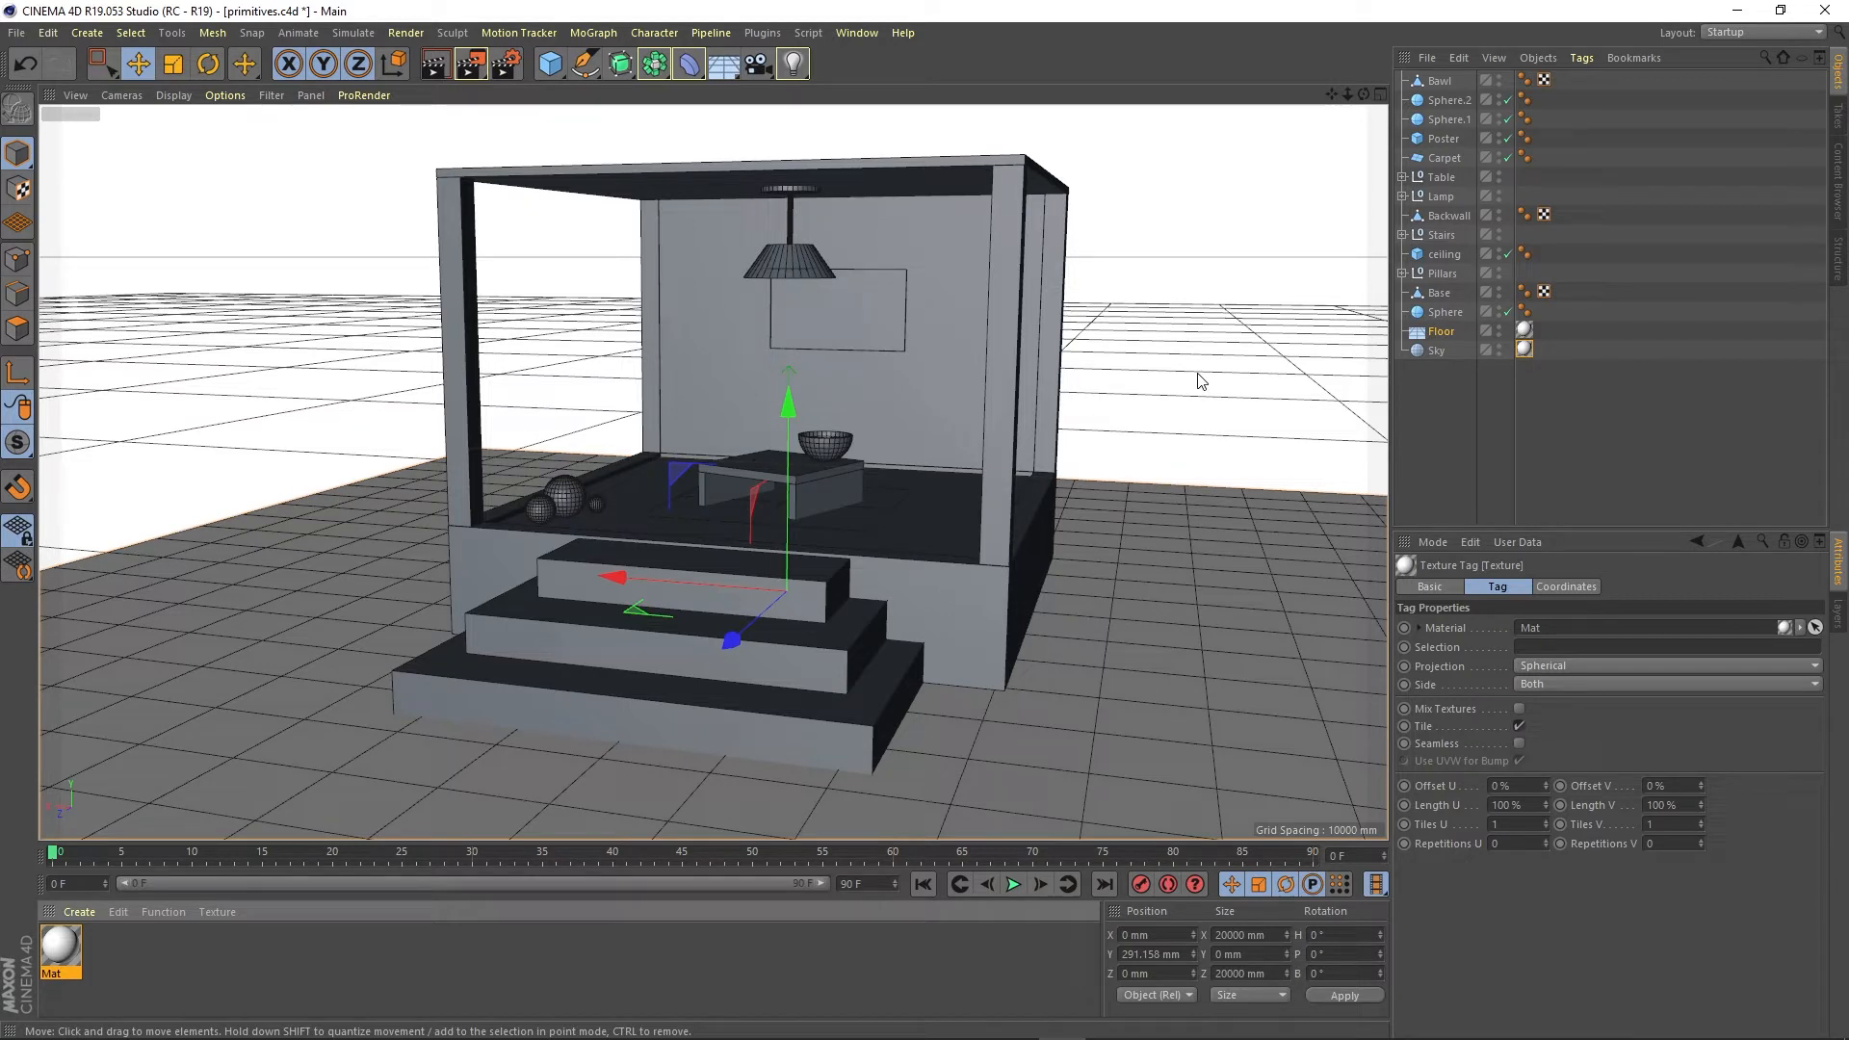
pyautogui.click(664, 968)
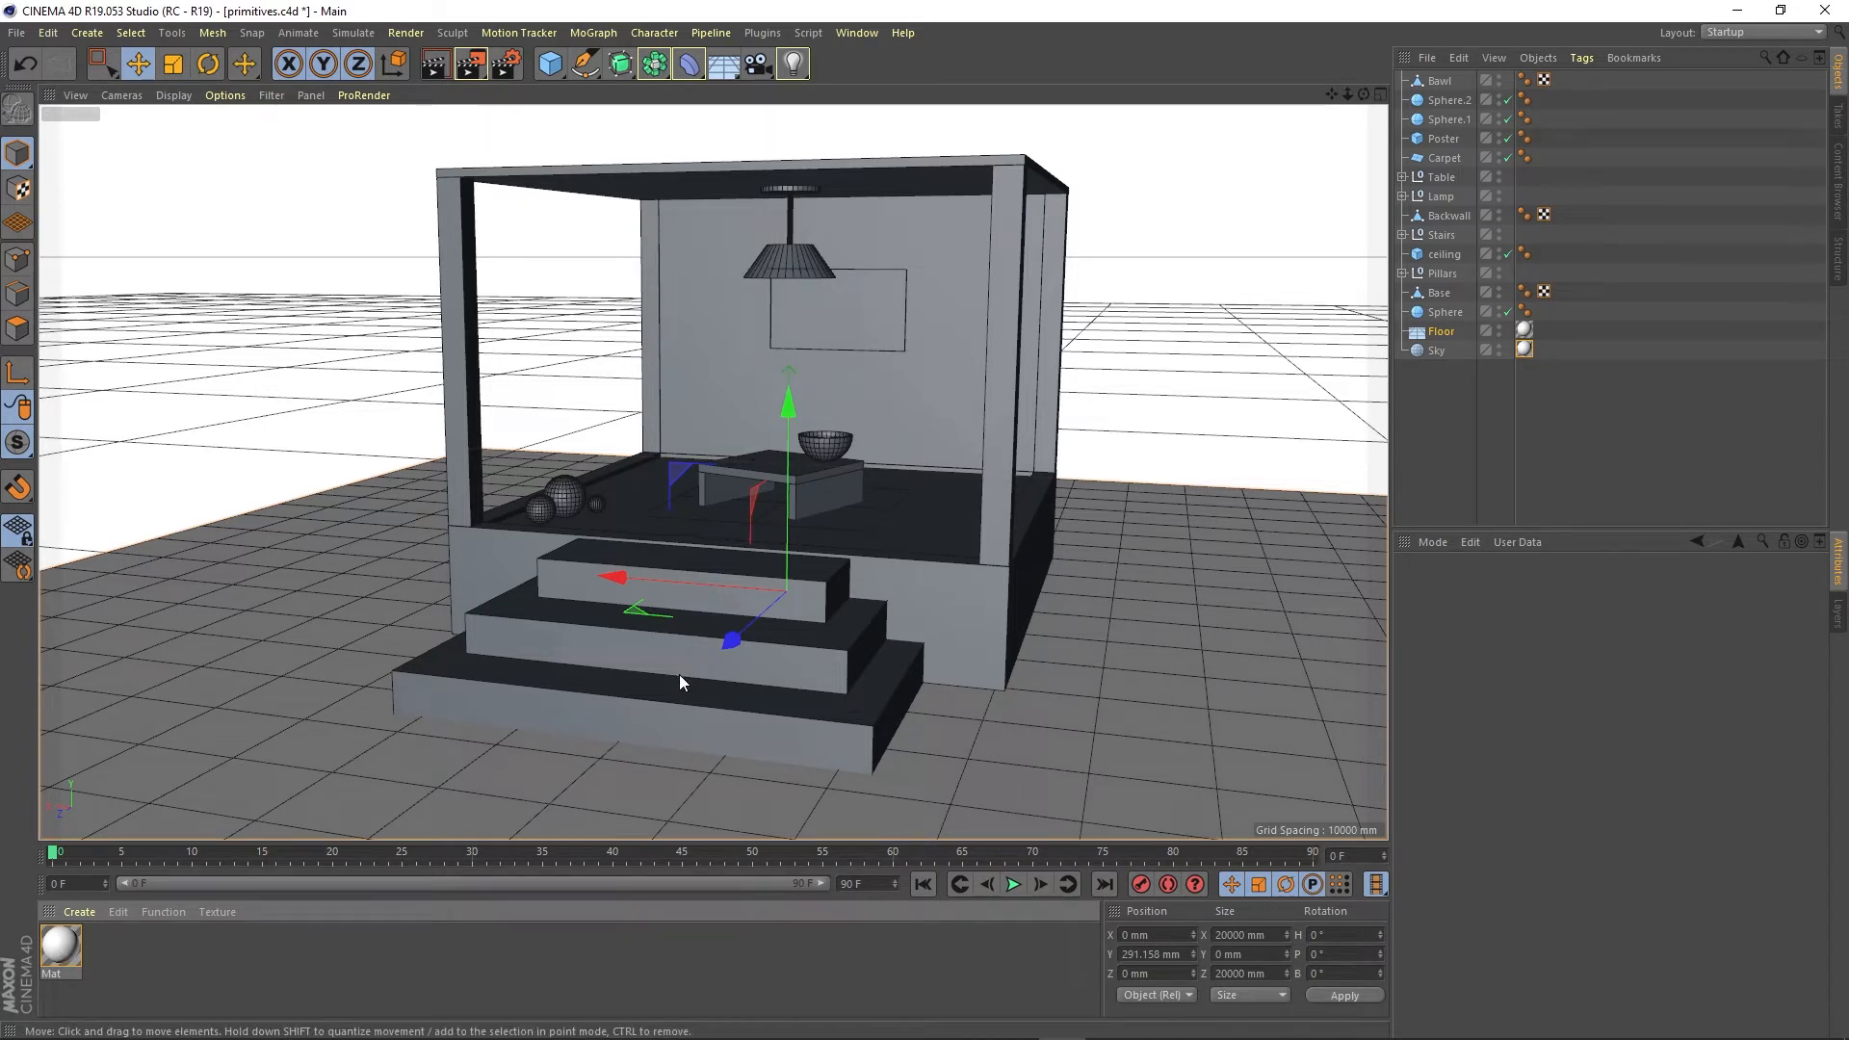
# Create a material from the square concrete image on the desktop and return to the maximized scene window
pyautogui.click(1778, 11)
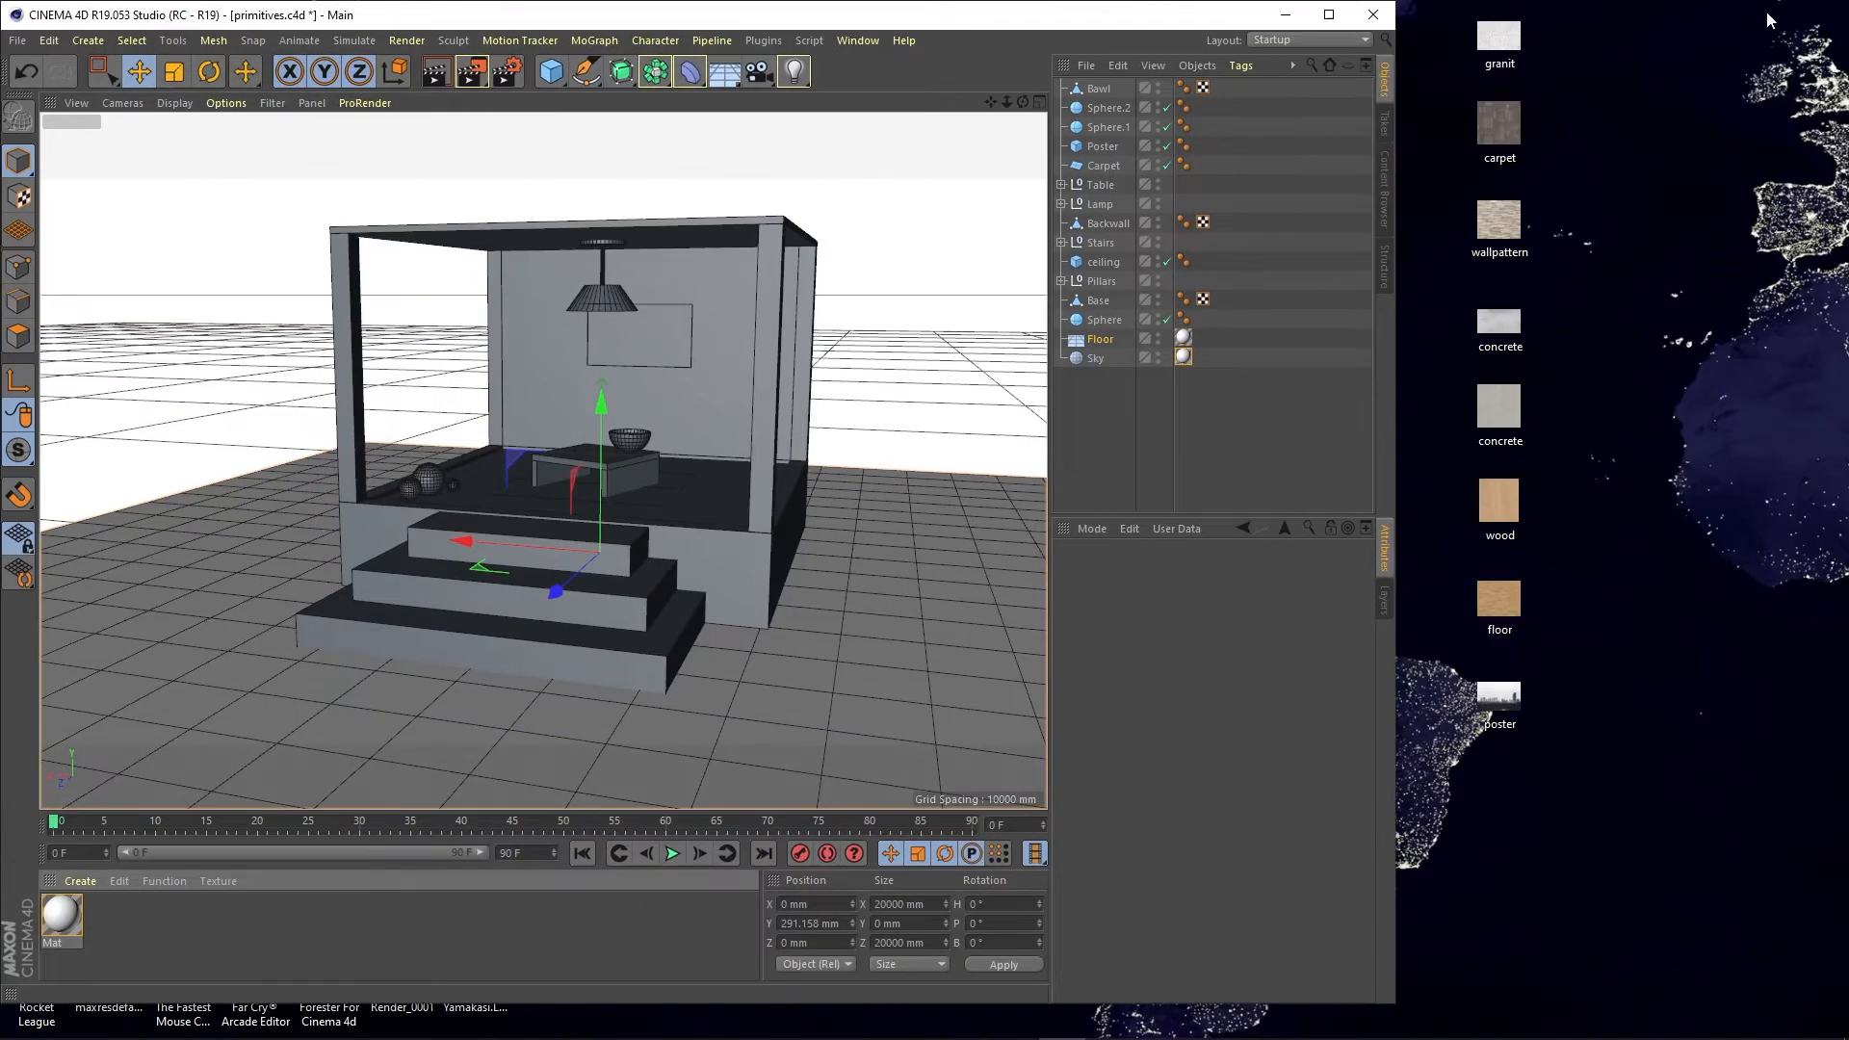
pyautogui.click(1510, 332)
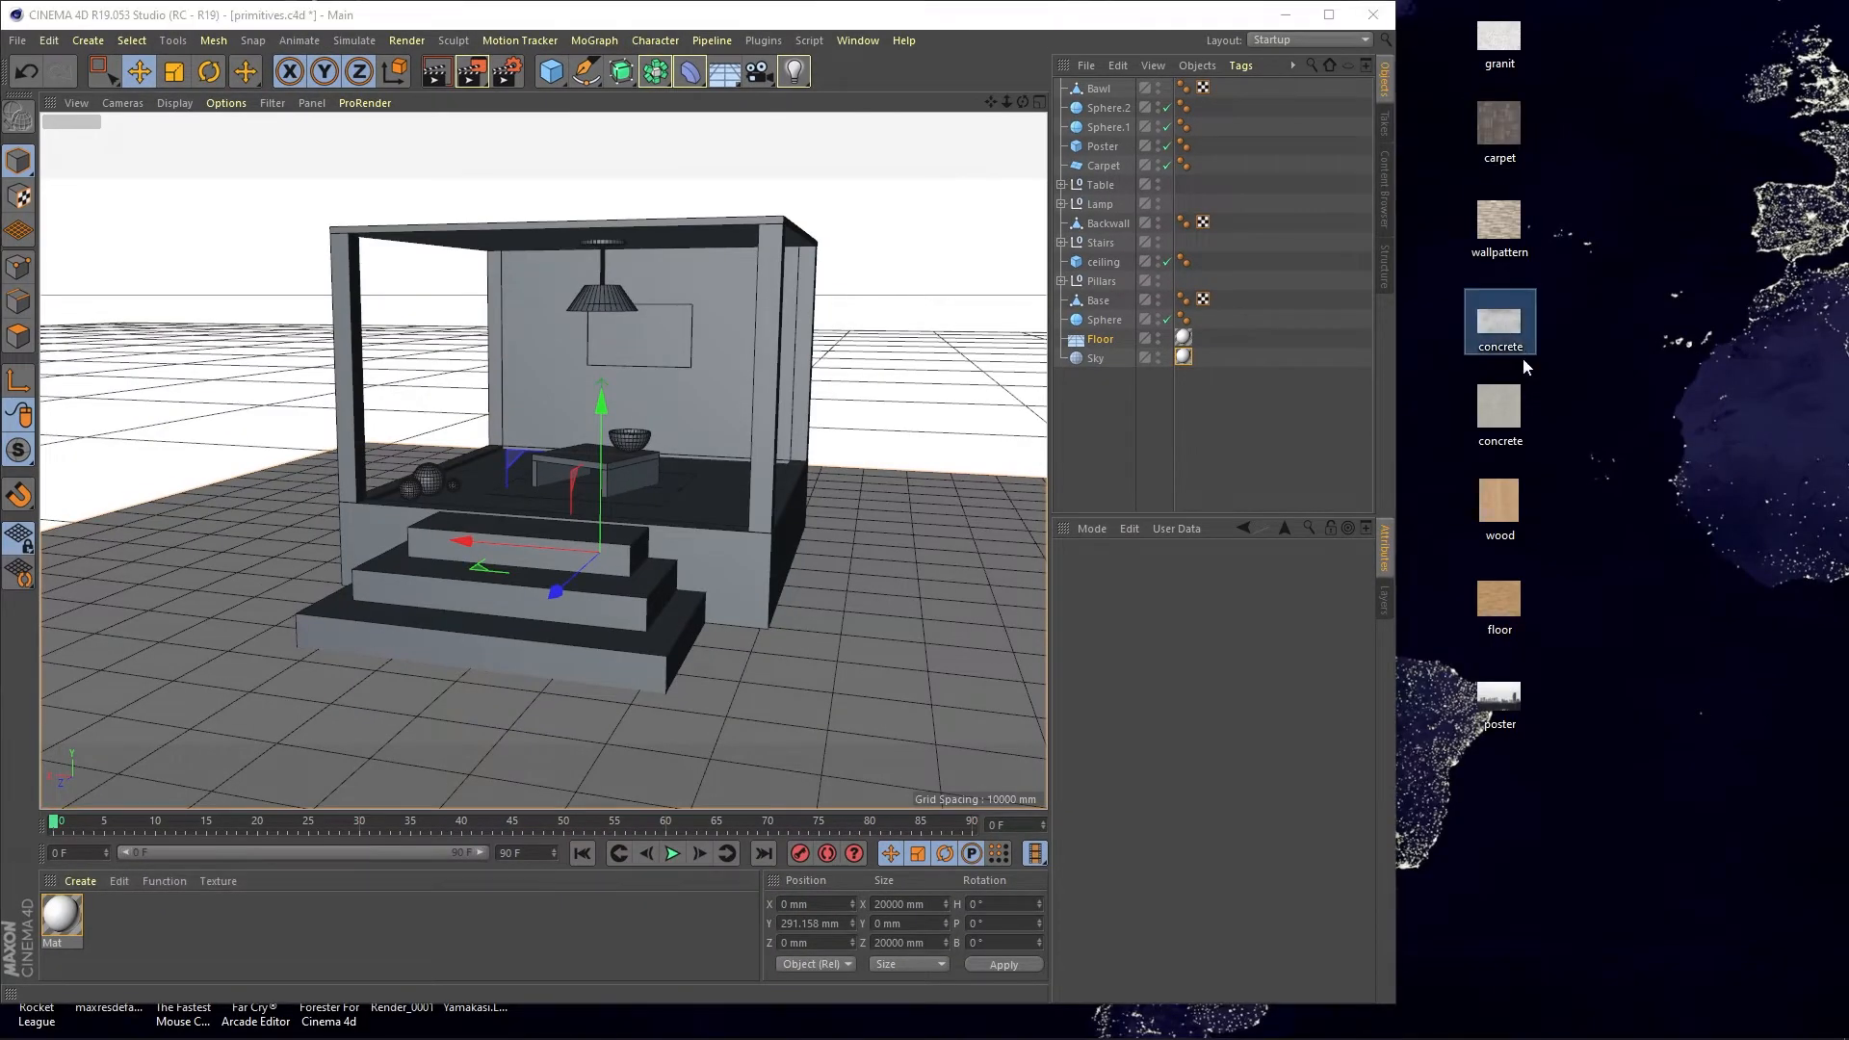
pyautogui.click(1505, 405)
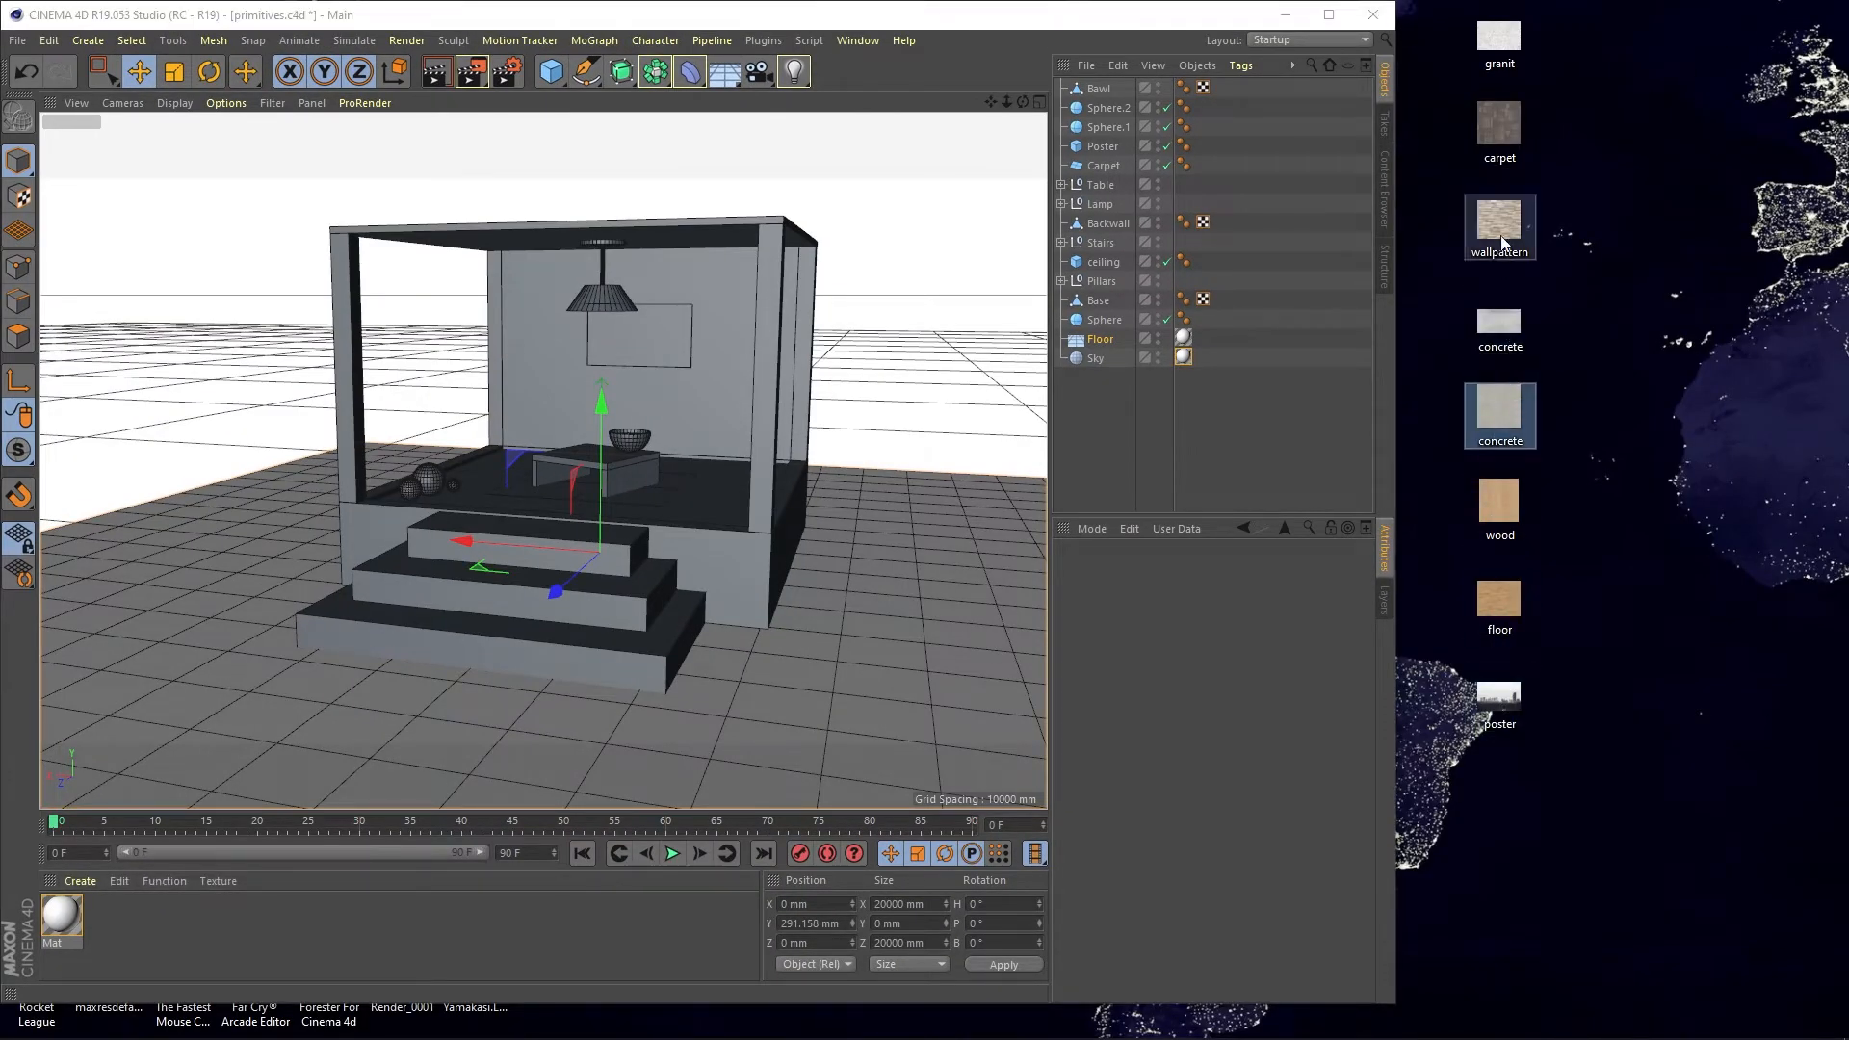
pyautogui.click(1505, 44)
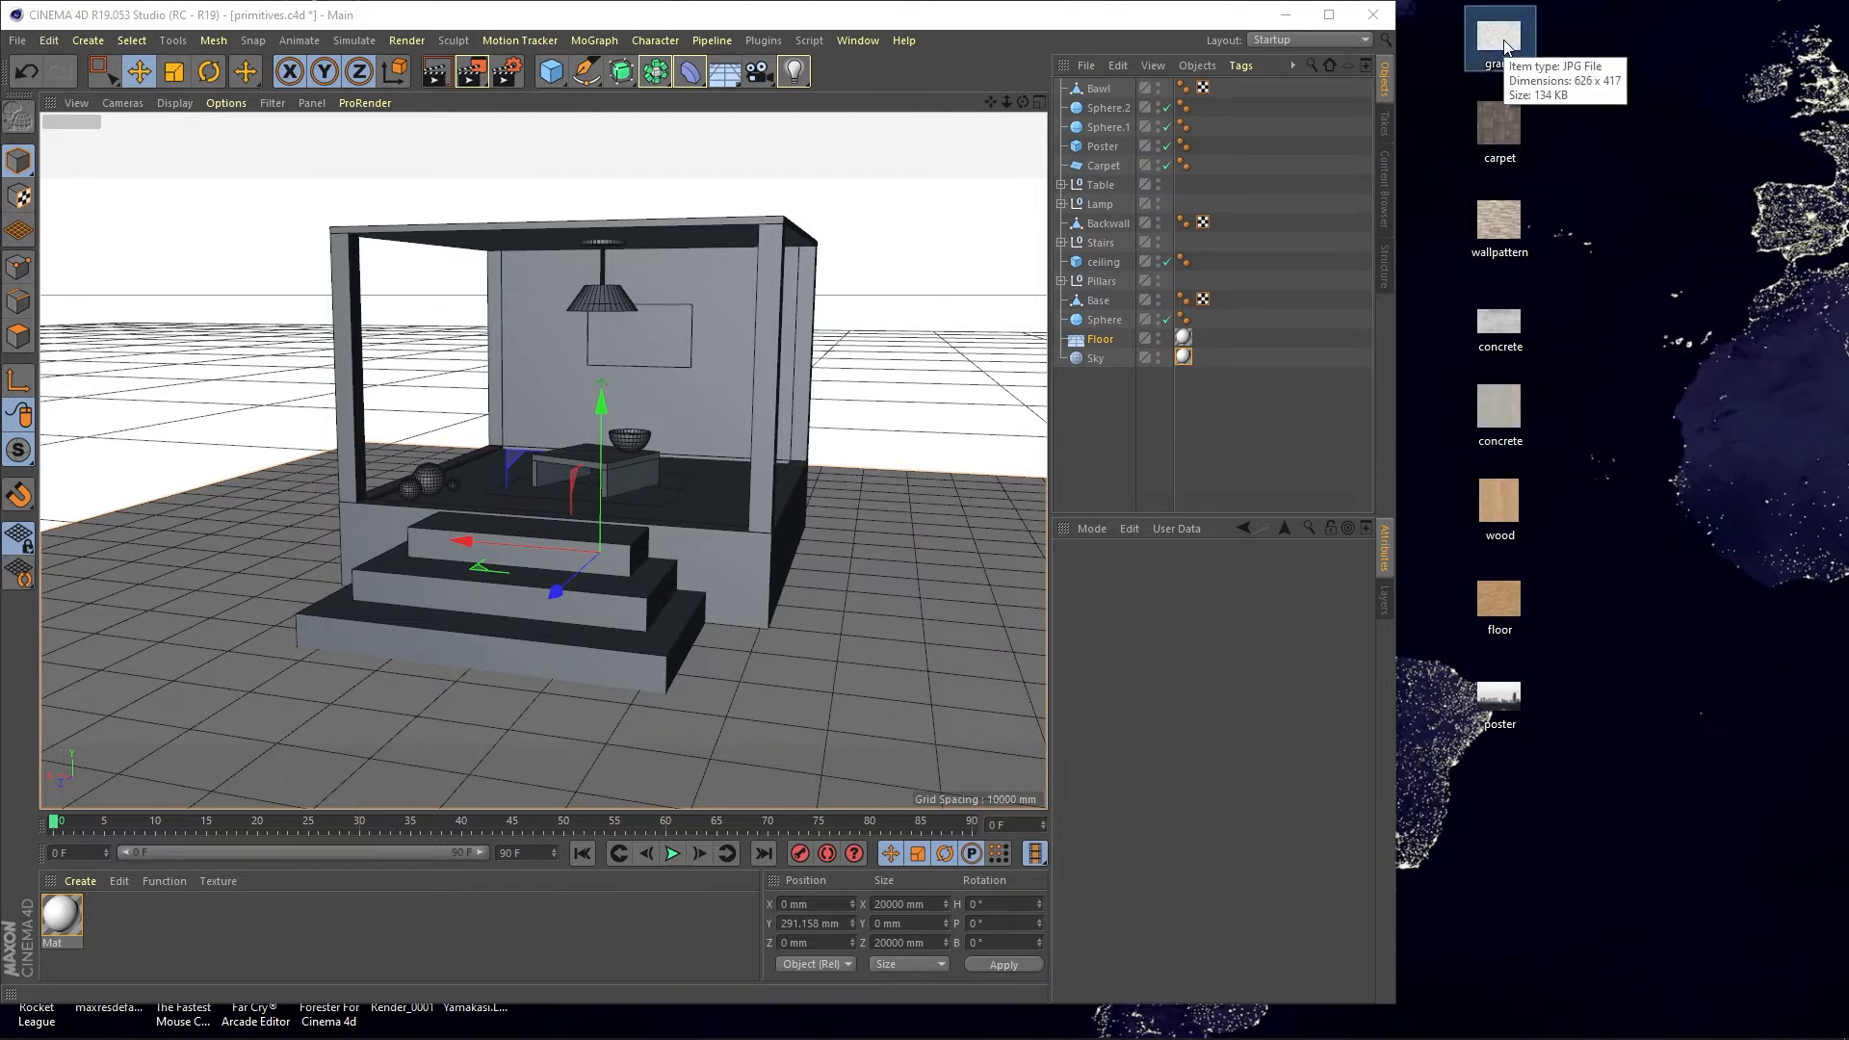
pyautogui.click(1504, 408)
pyautogui.click(1499, 324)
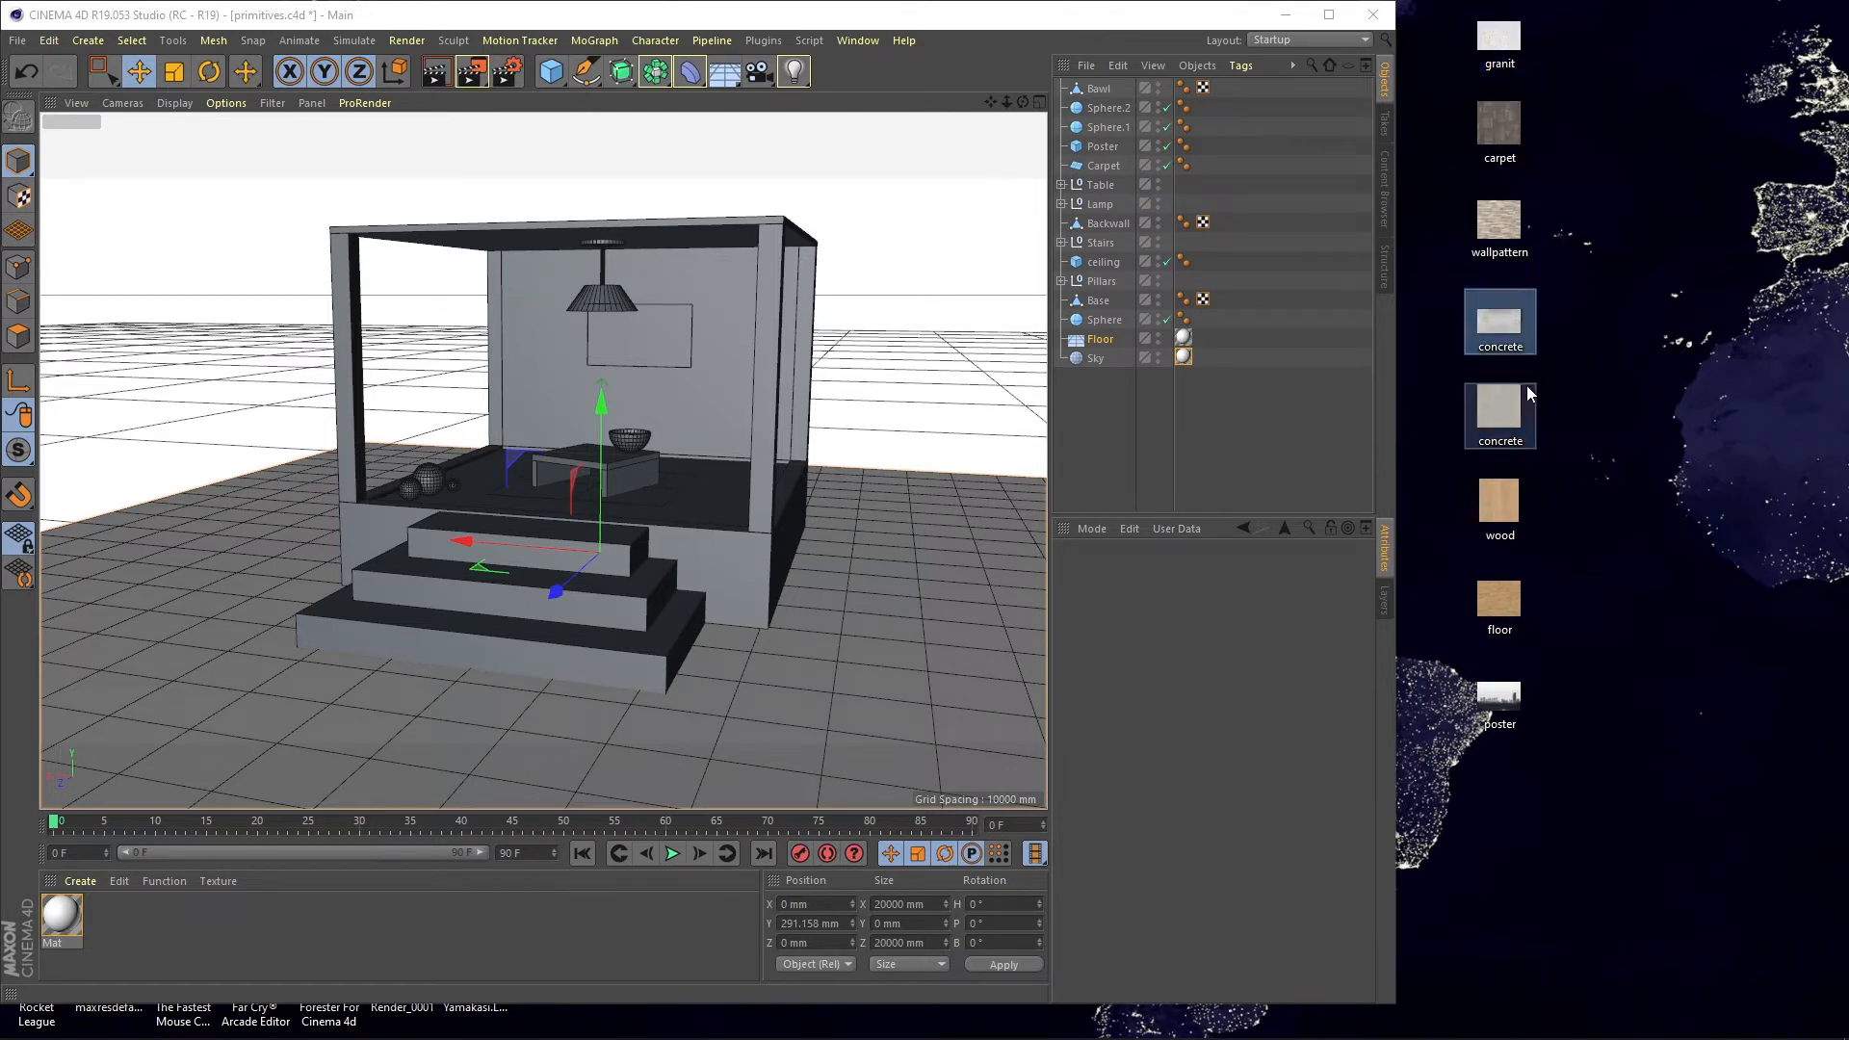
pyautogui.click(1510, 416)
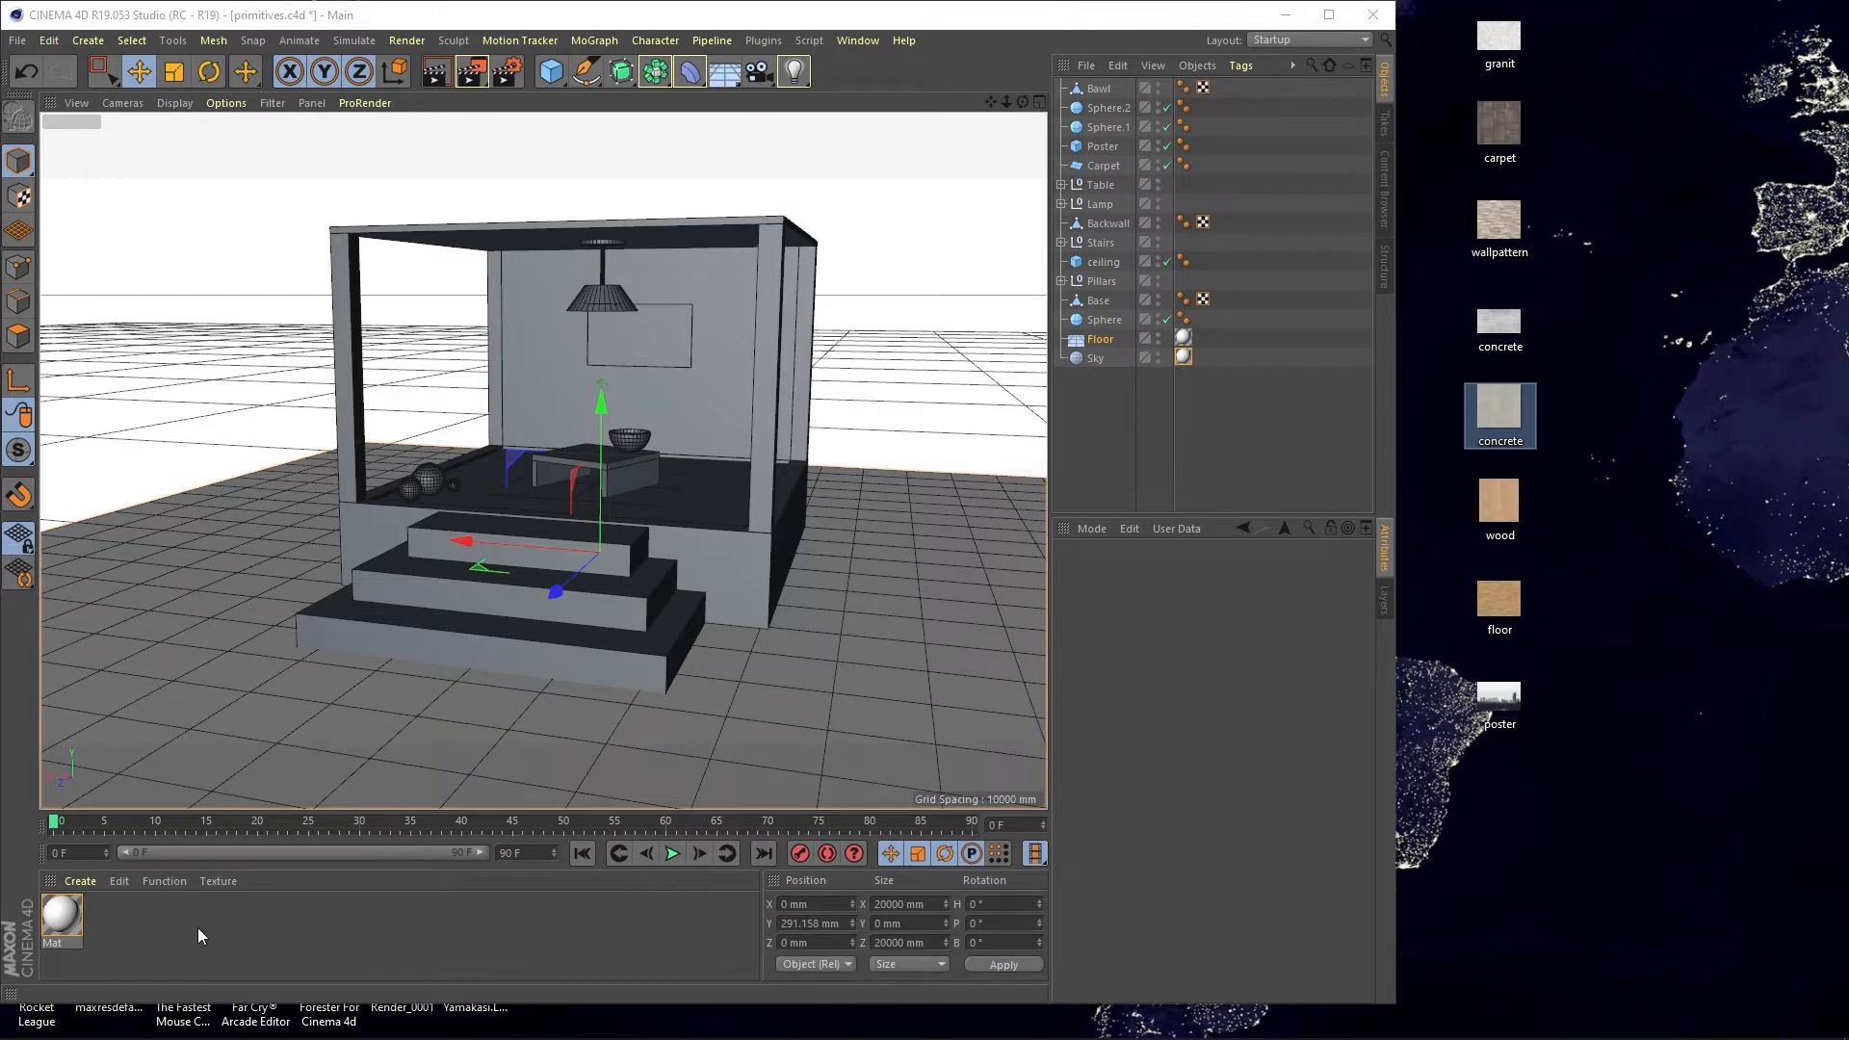
pyautogui.moveTo(198, 927); pyautogui.dragTo(261, 919)
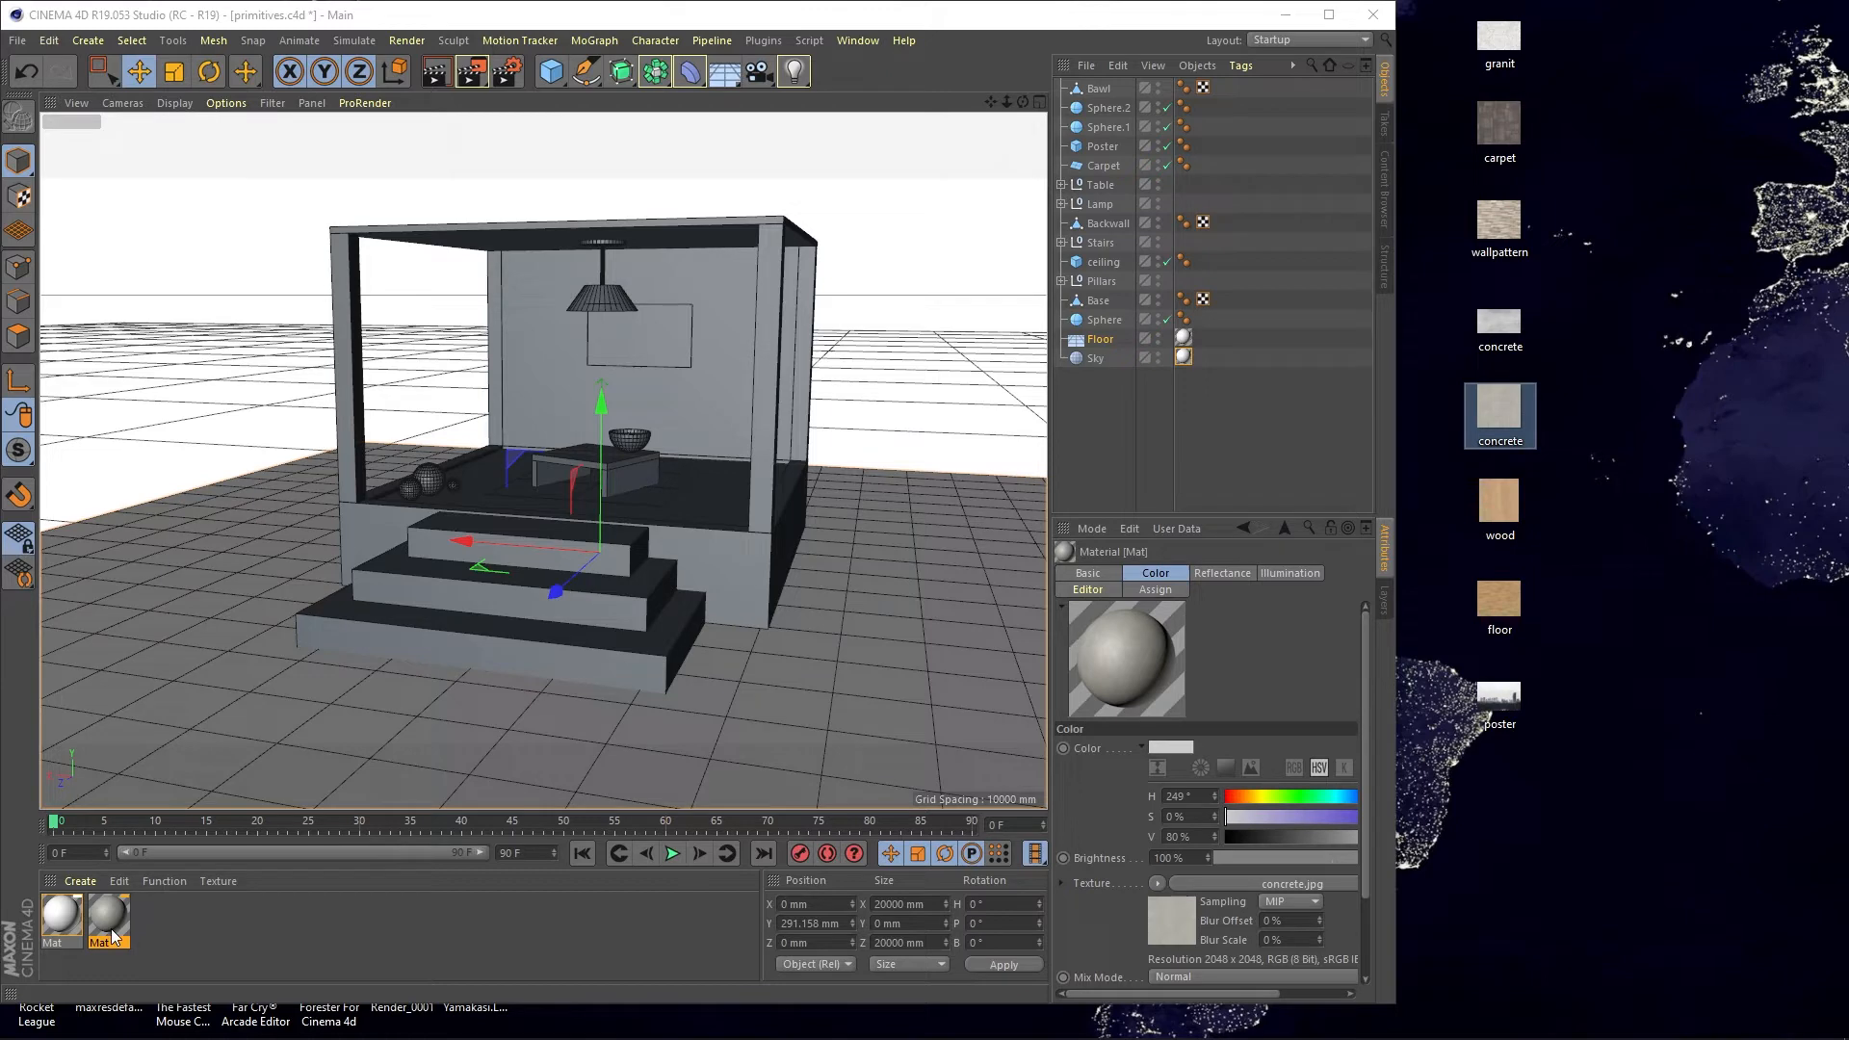
pyautogui.click(1328, 15)
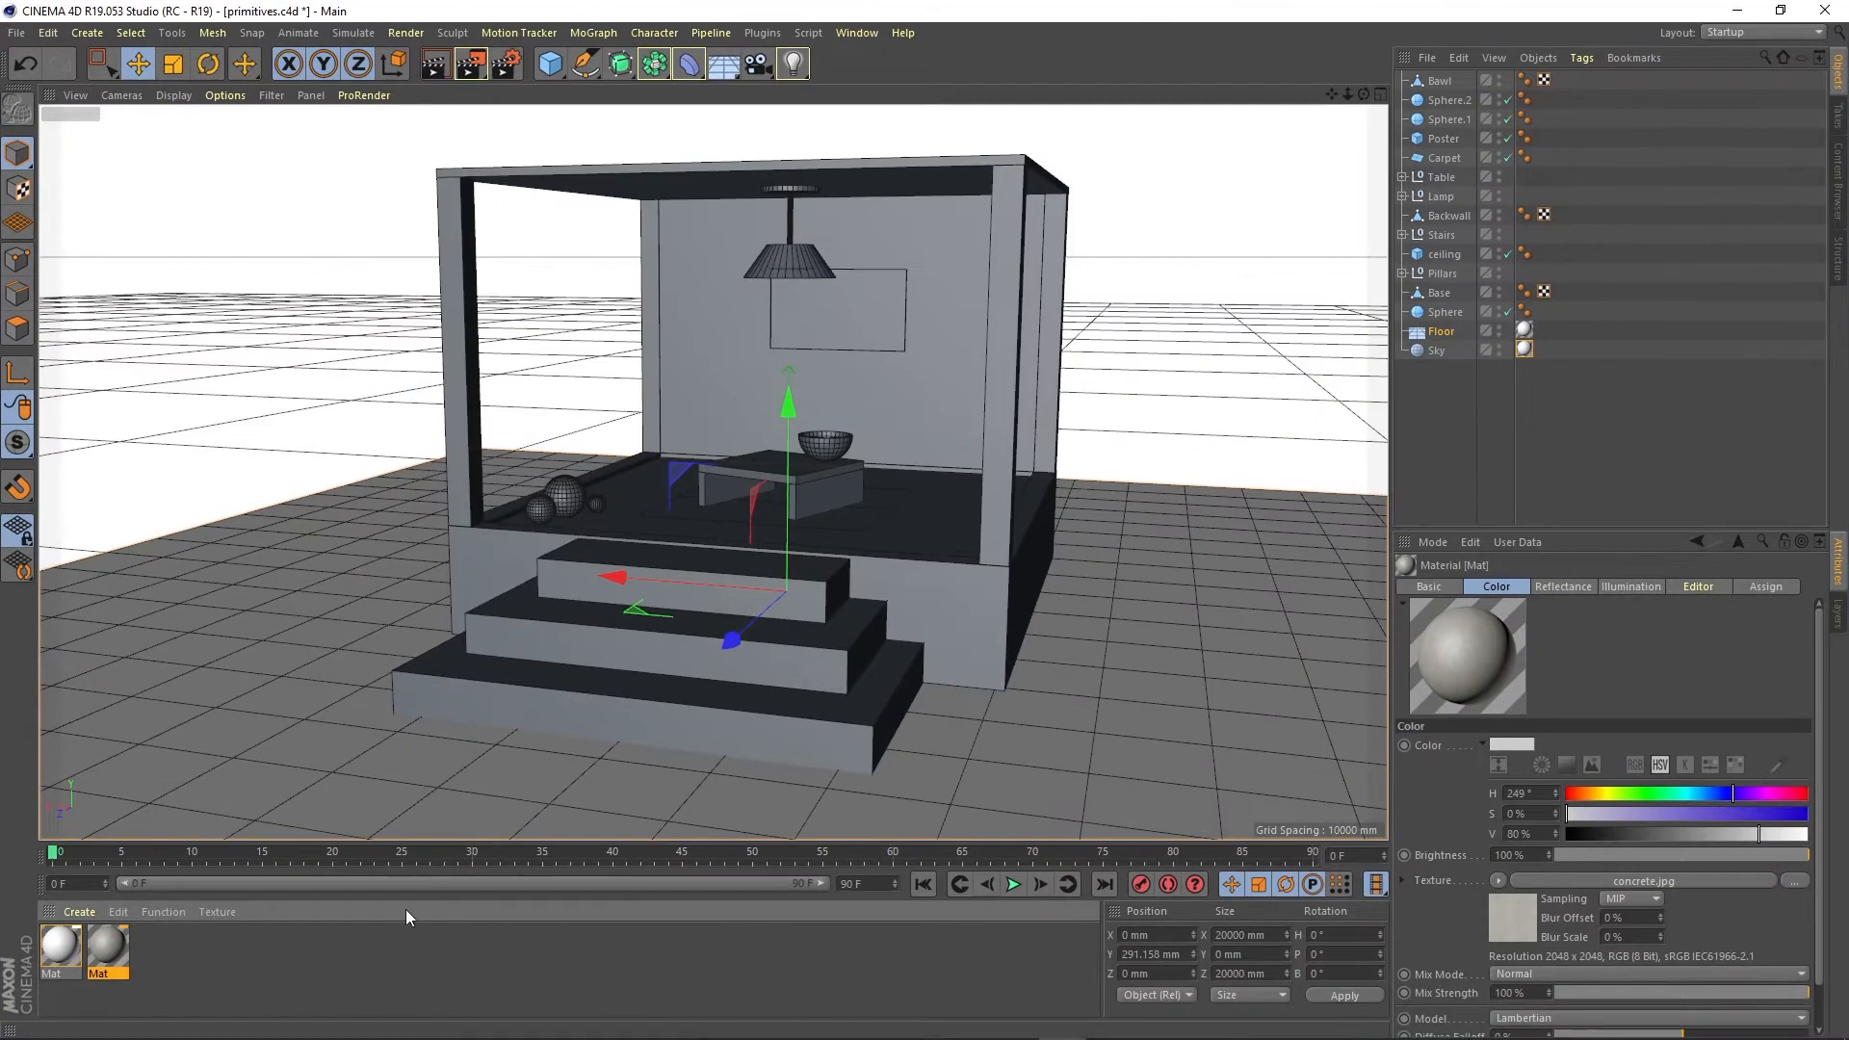
# Create another new material, load wood.jpg from the desktop as its Color texture and close the Material Editor
pyautogui.doubleClick(250, 955)
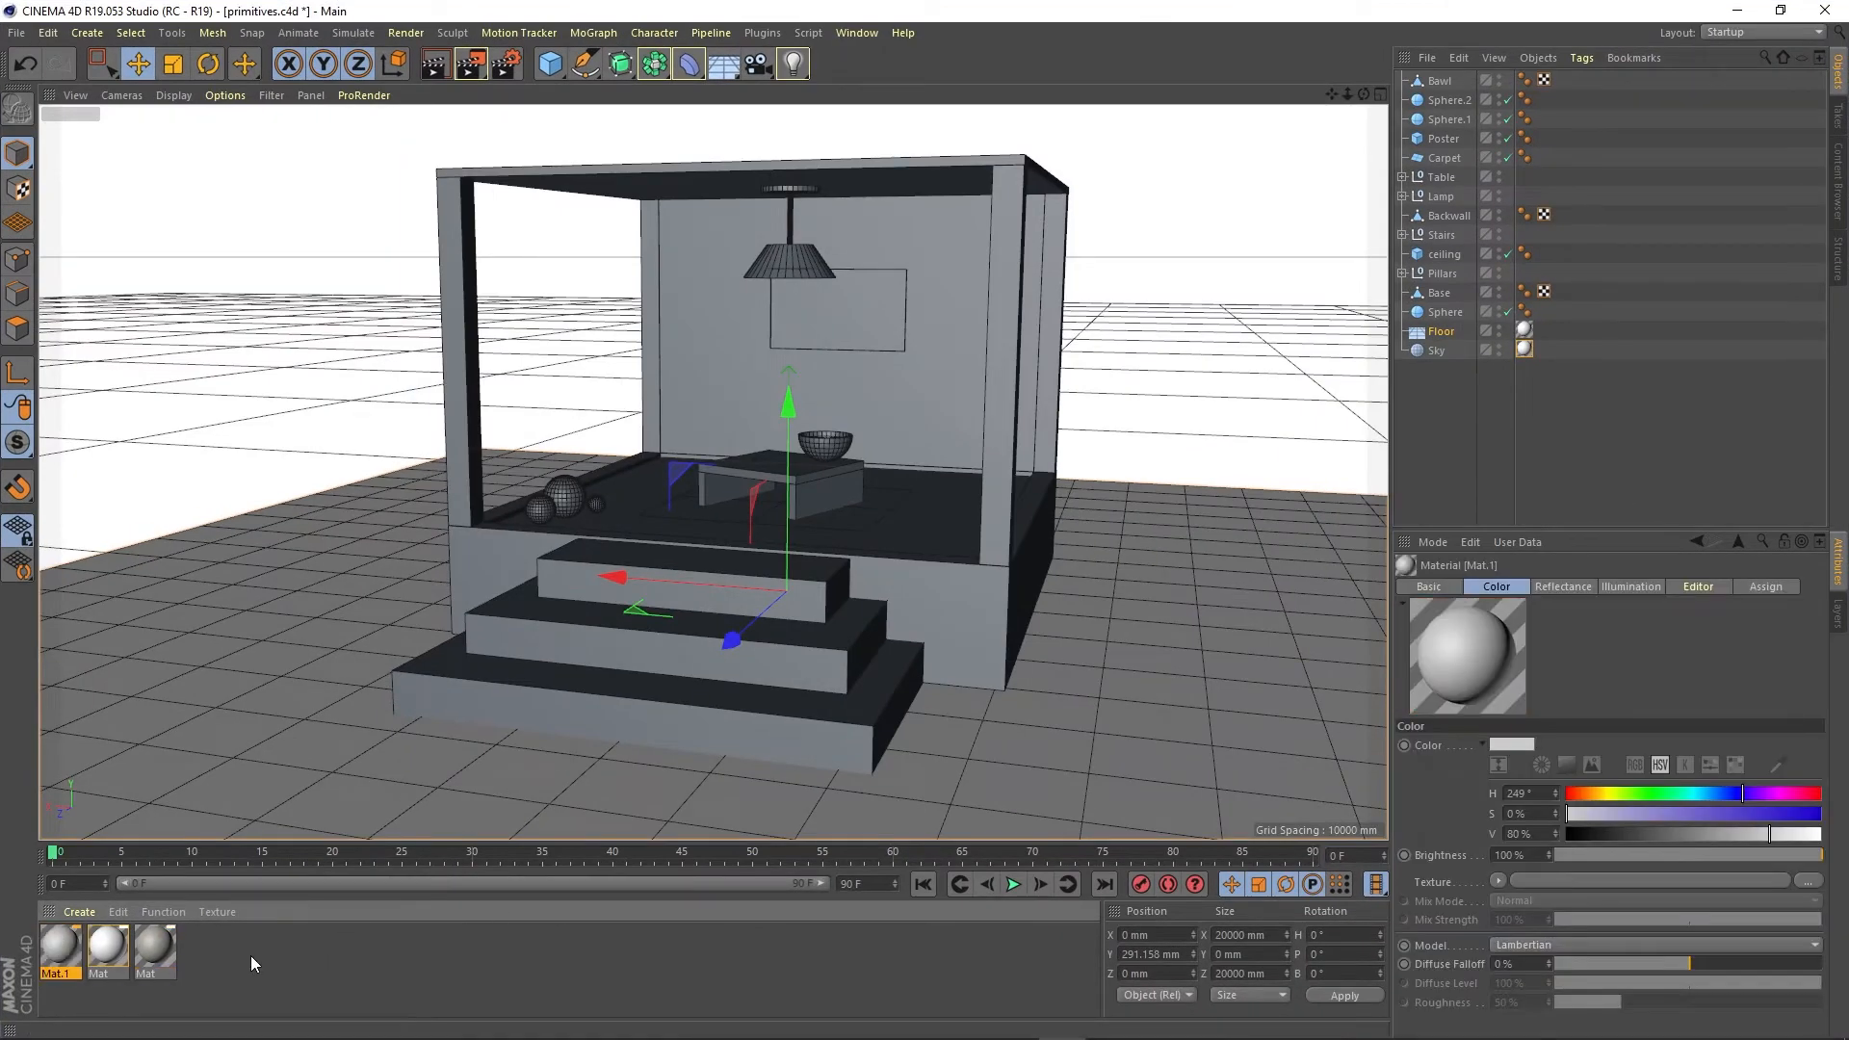
pyautogui.doubleClick(60, 948)
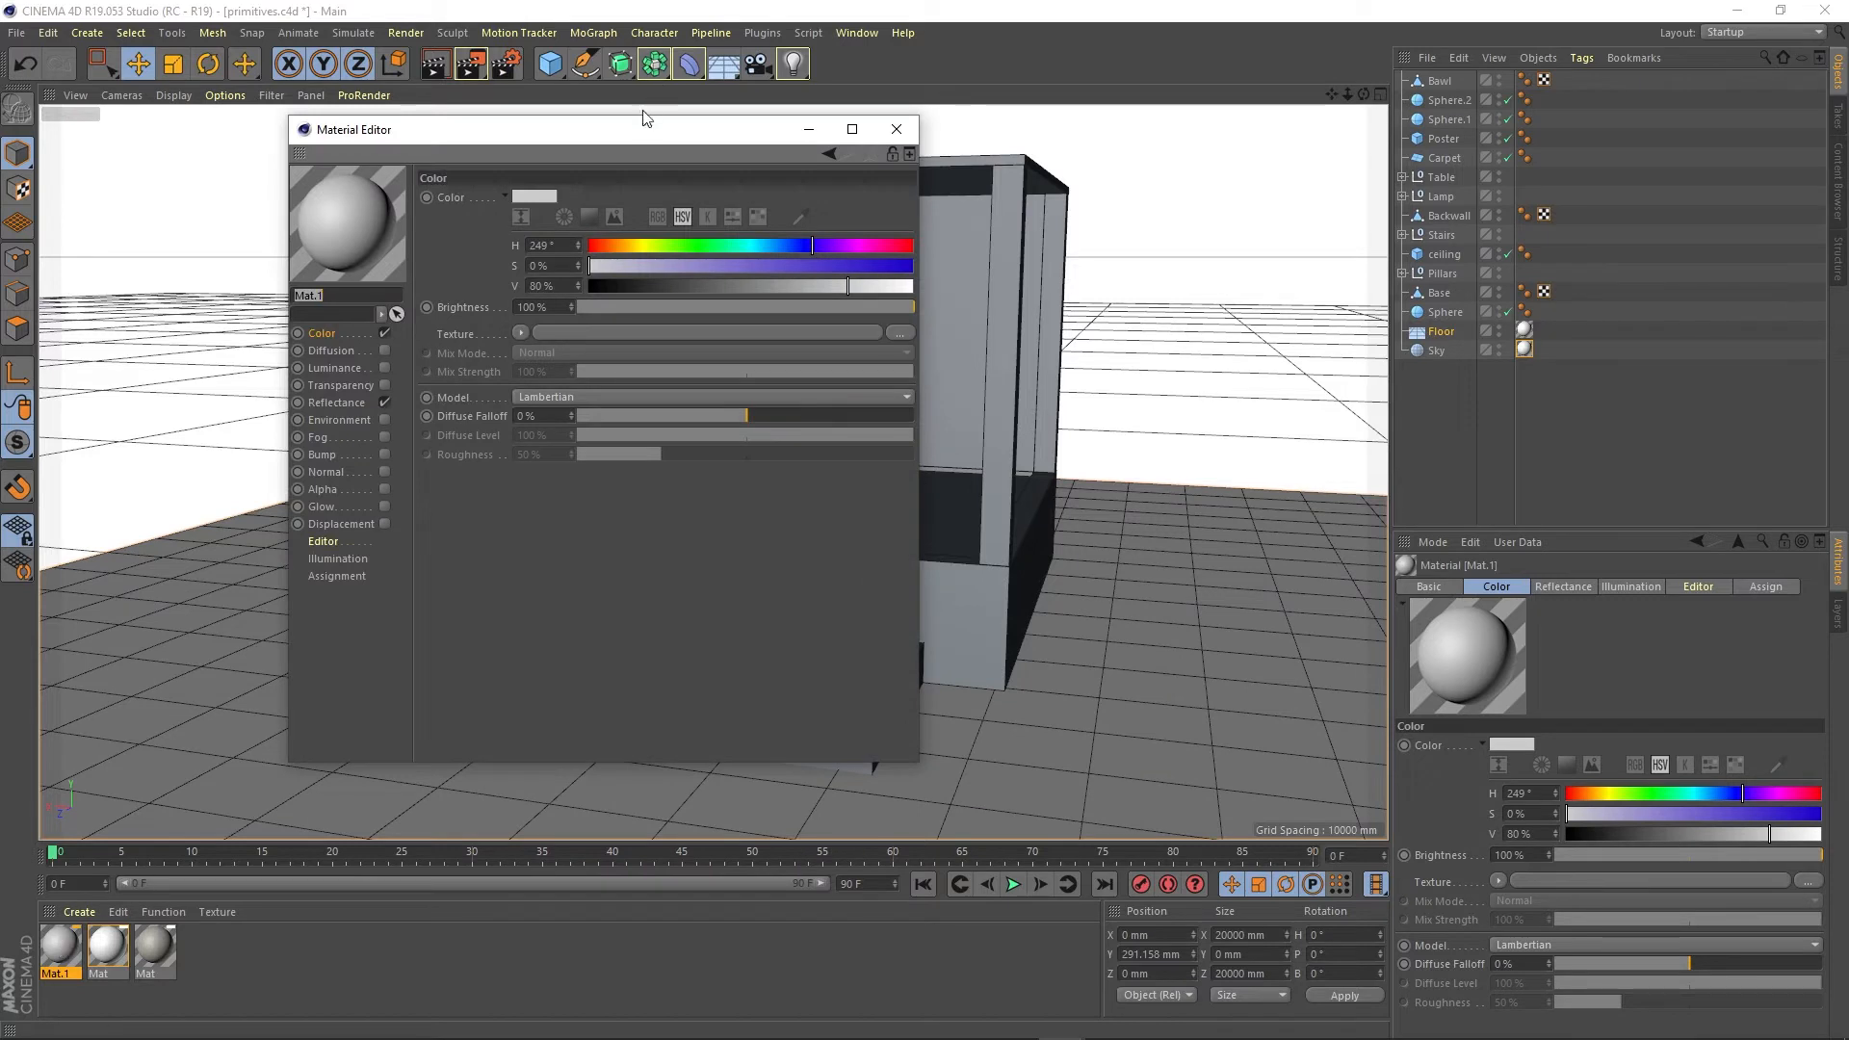
pyautogui.moveTo(612, 143); pyautogui.dragTo(932, 177)
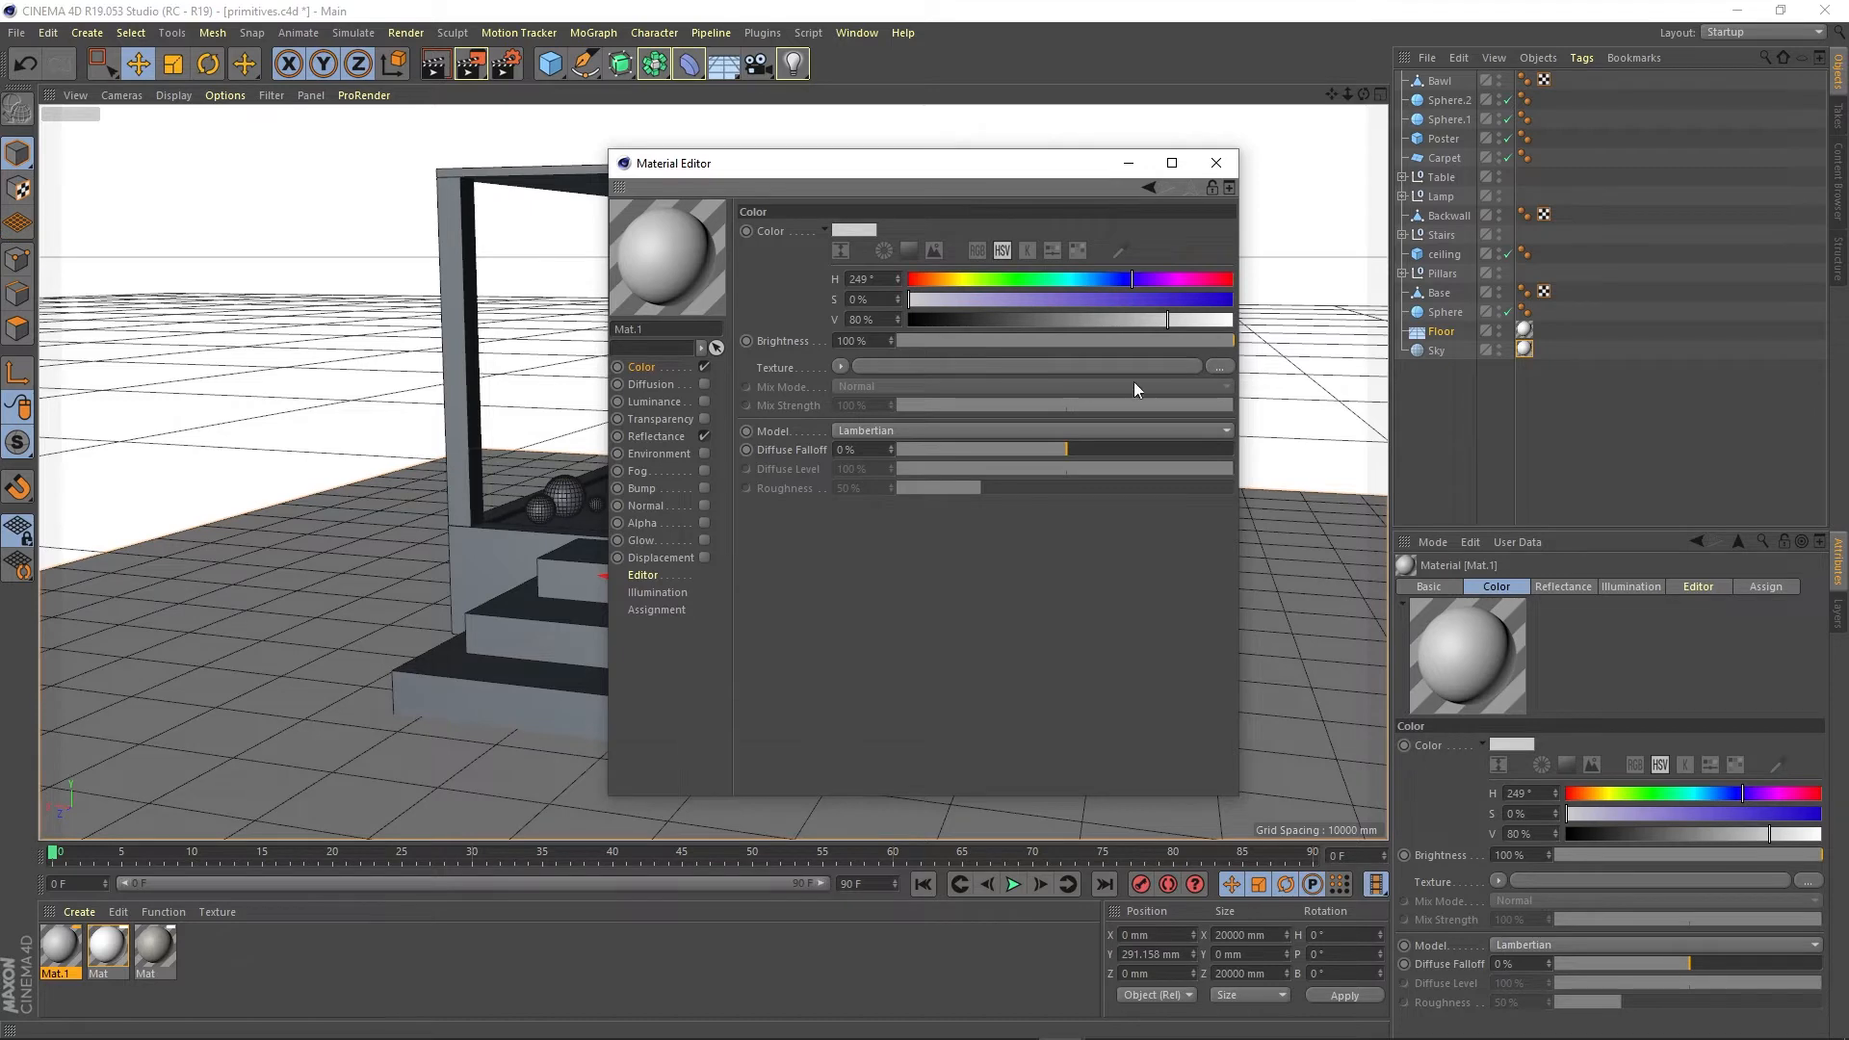
pyautogui.click(1219, 367)
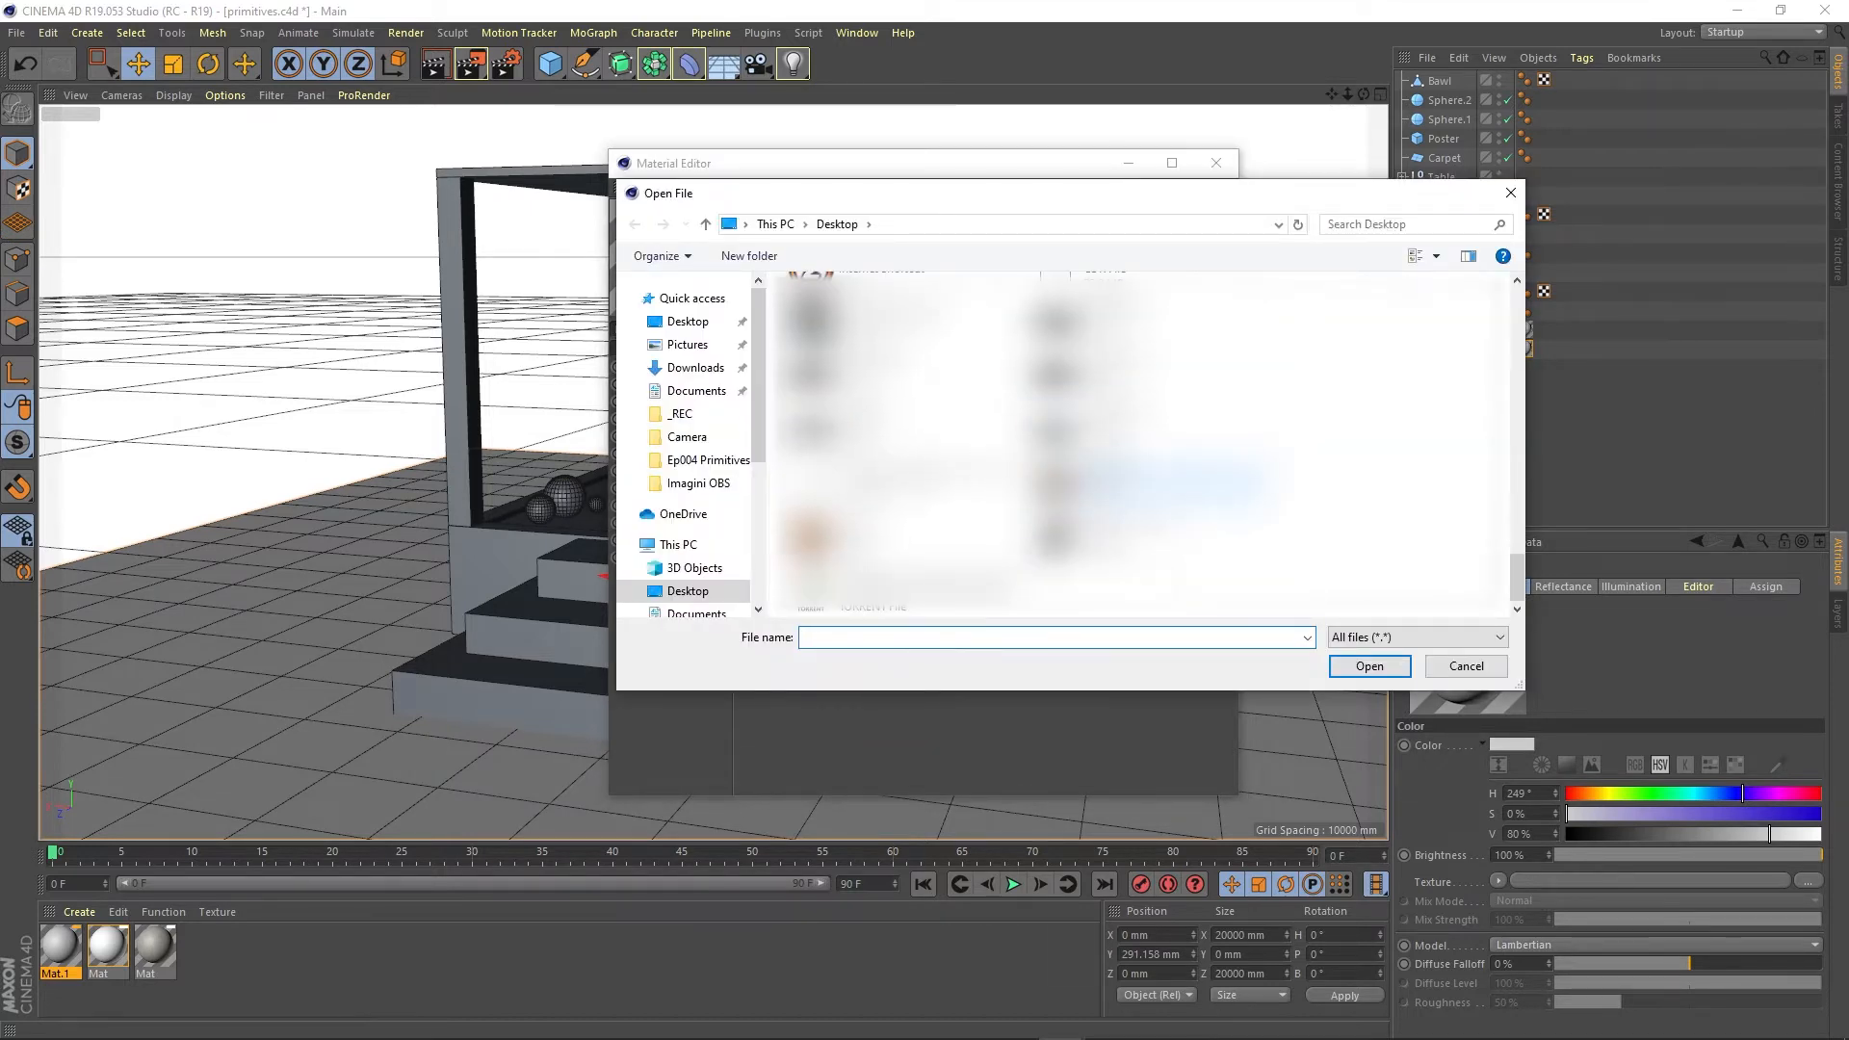
pyautogui.doubleClick(830, 533)
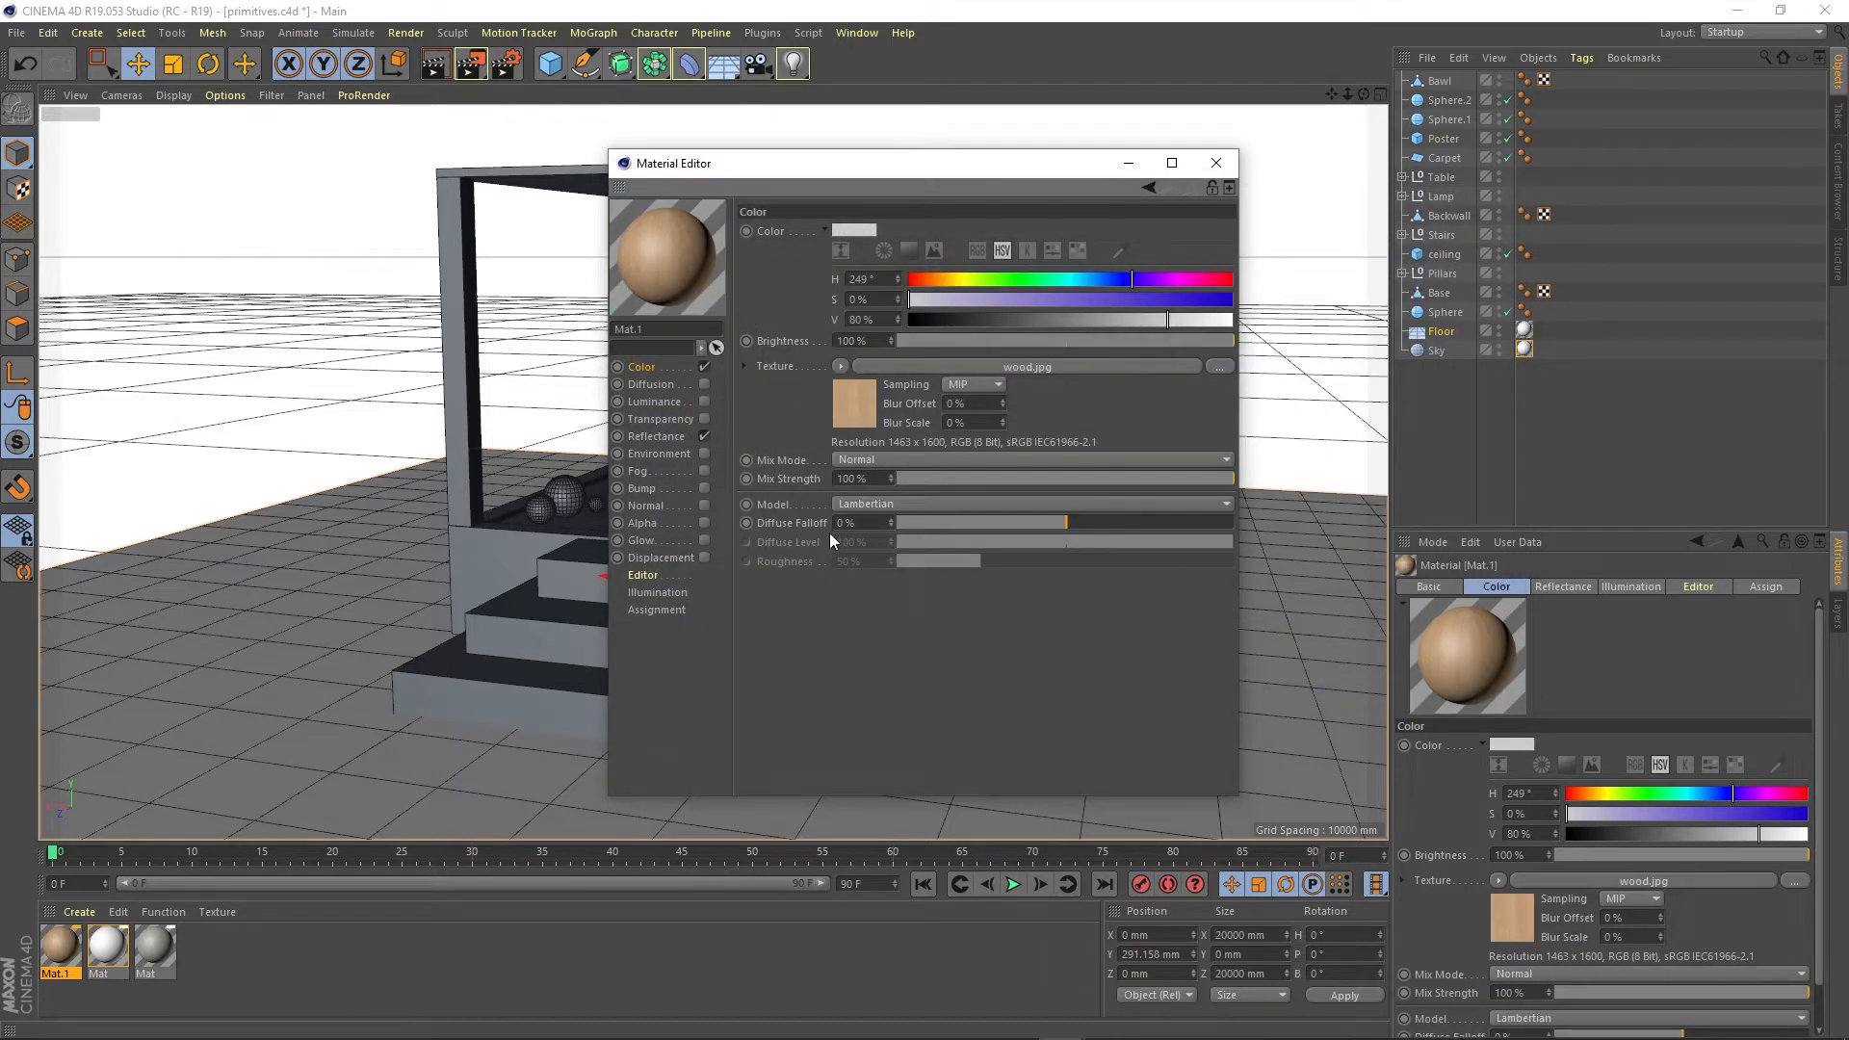
pyautogui.click(1217, 165)
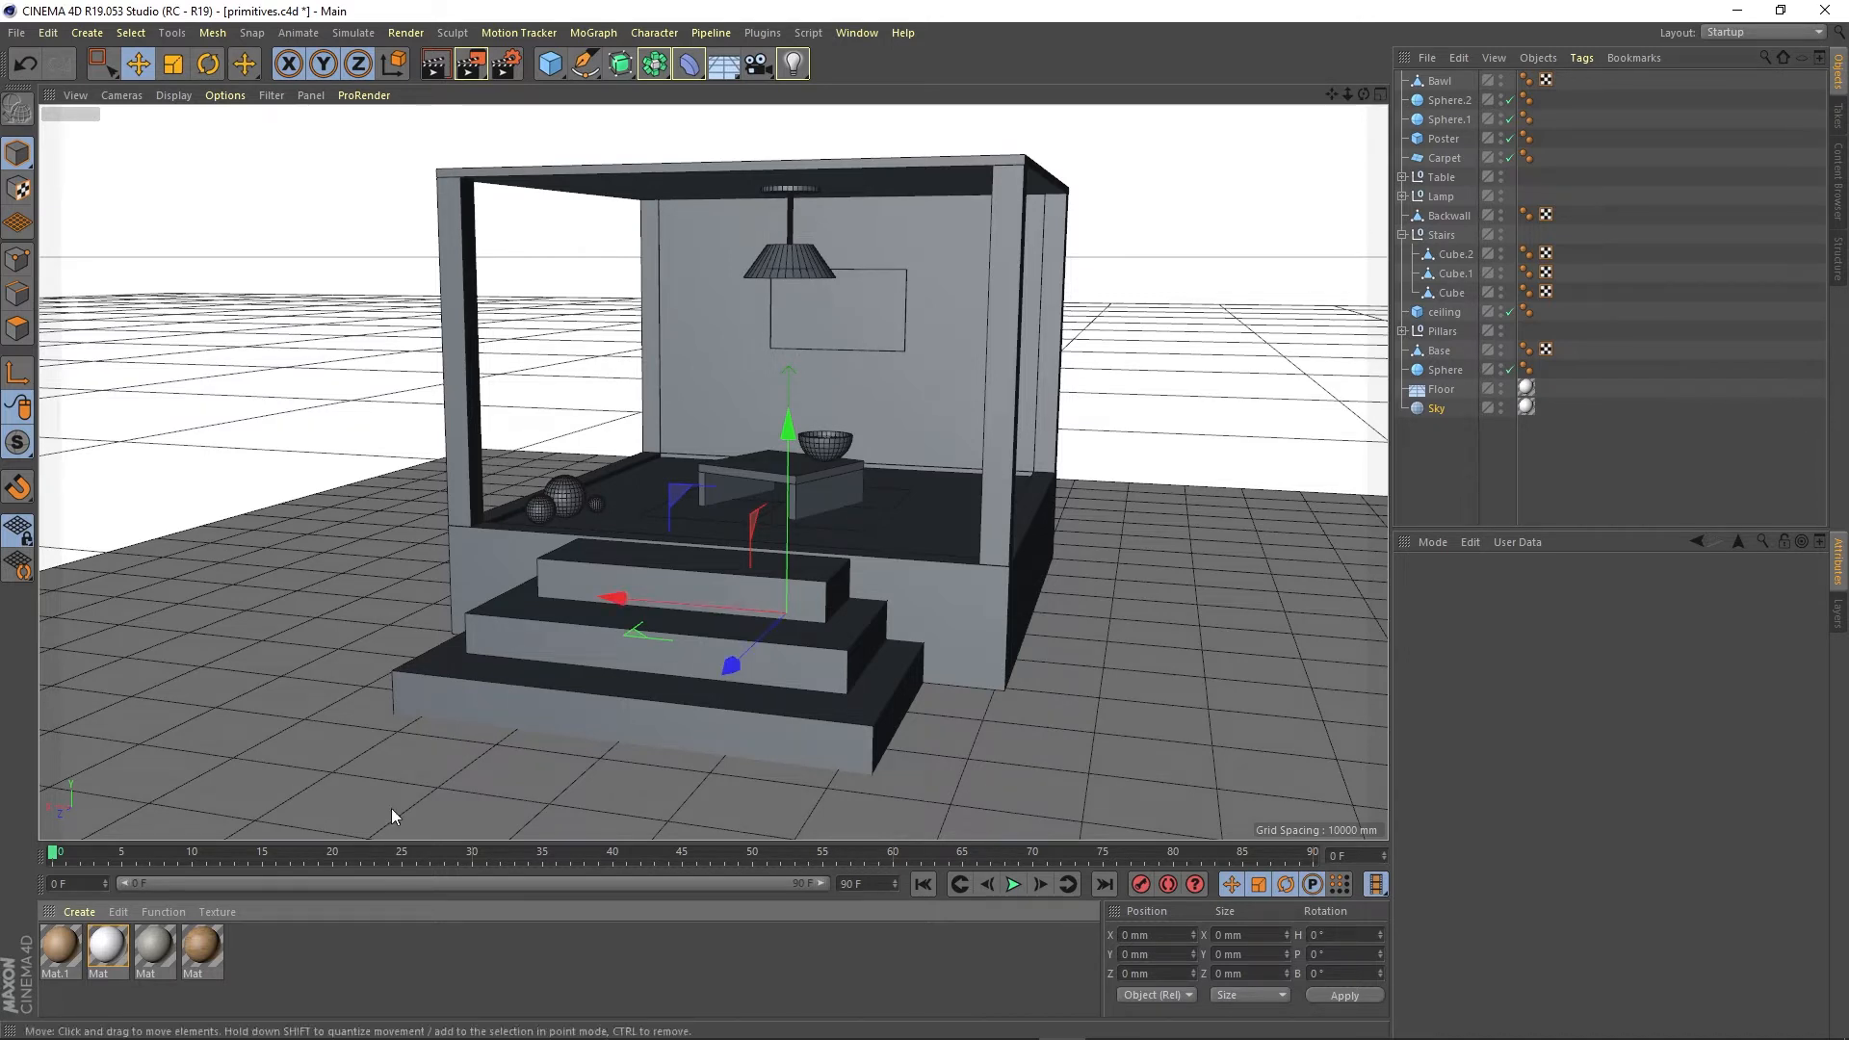
# Select the three stair steps in turn and the Stairs group, examining how its cubes are organized in the hierarchy
pyautogui.click(159, 947)
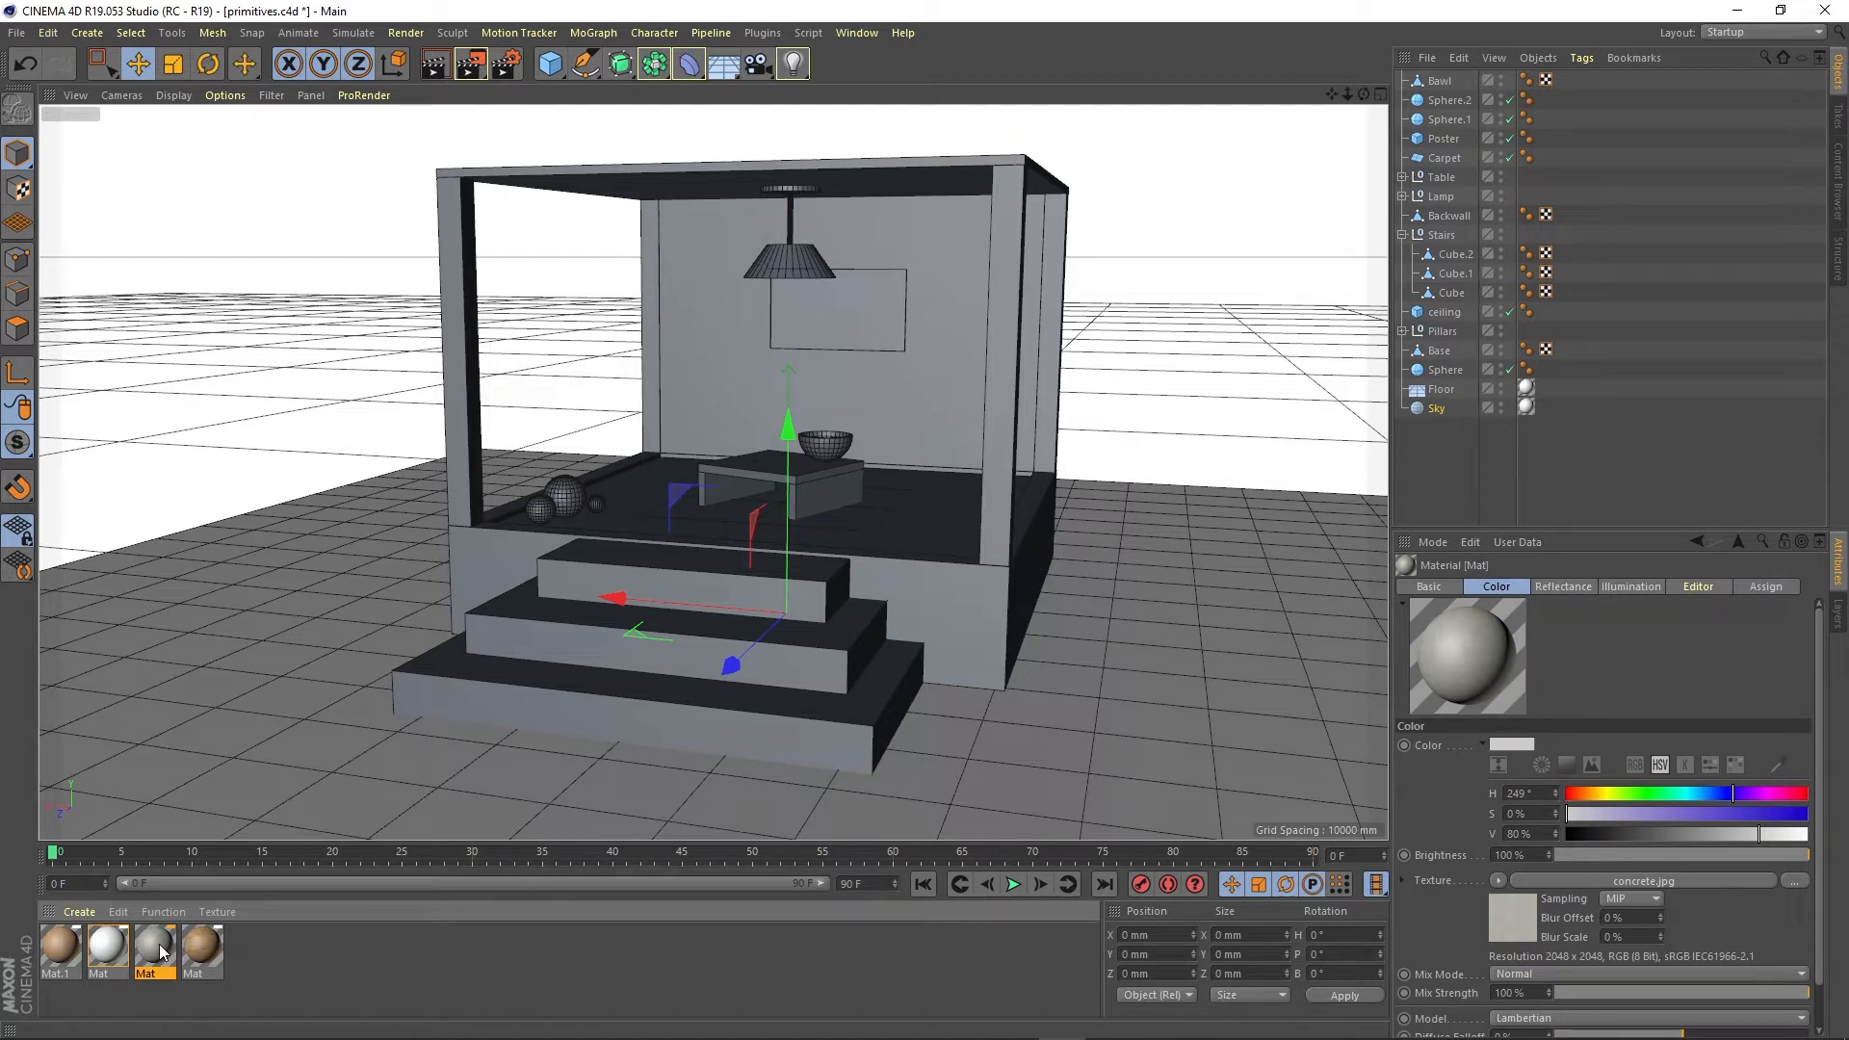
pyautogui.click(566, 708)
pyautogui.click(580, 639)
pyautogui.click(601, 593)
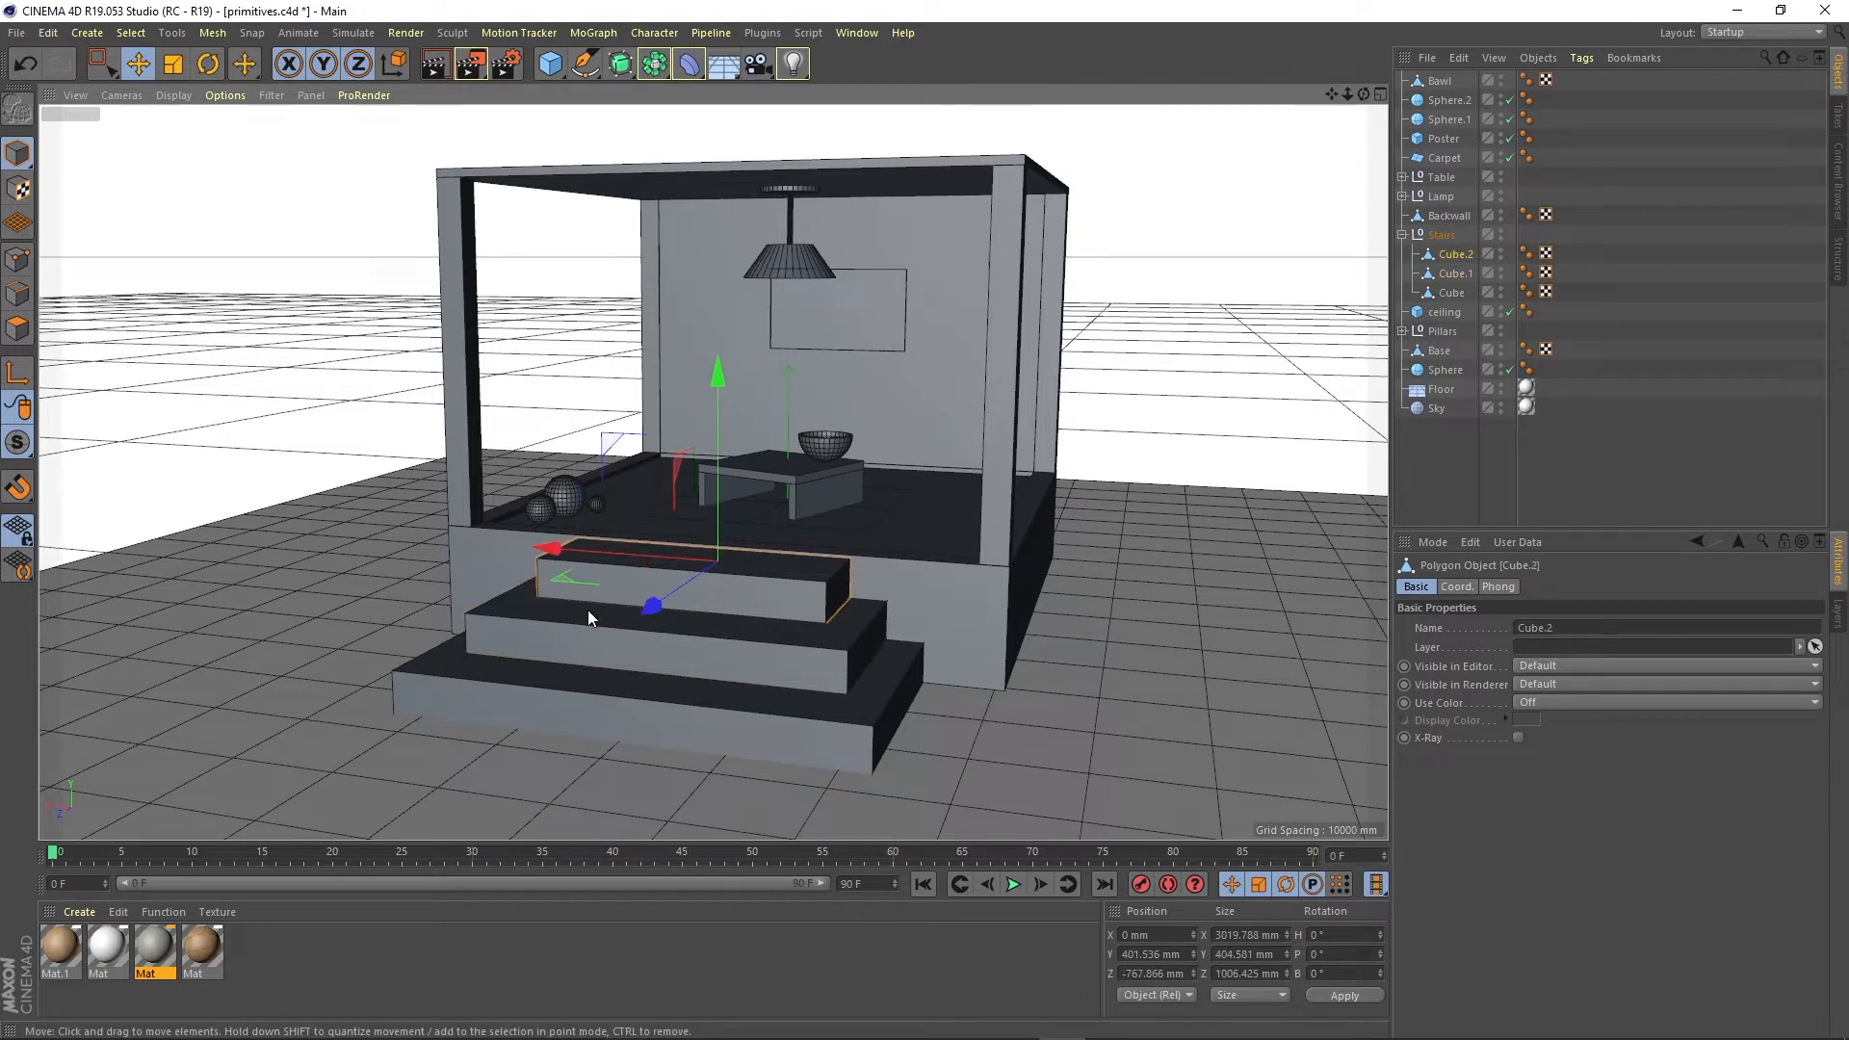
pyautogui.click(1454, 235)
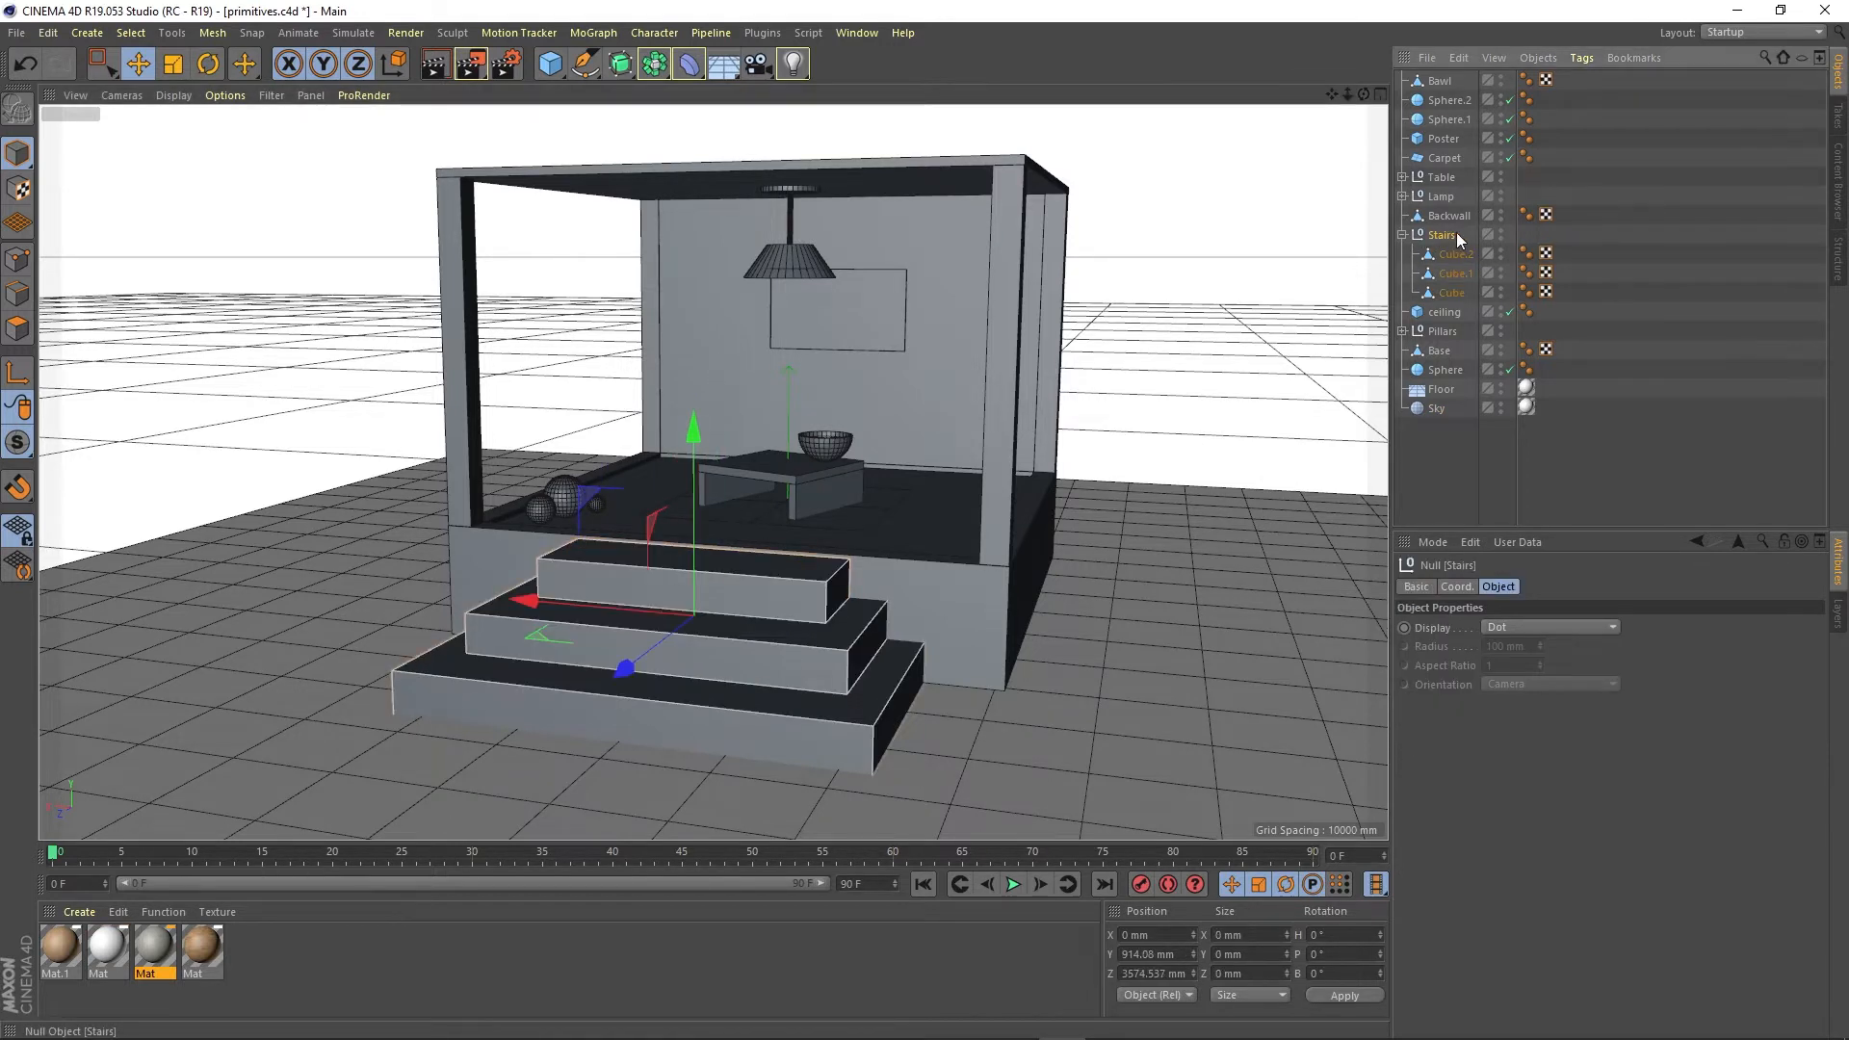
pyautogui.click(1402, 236)
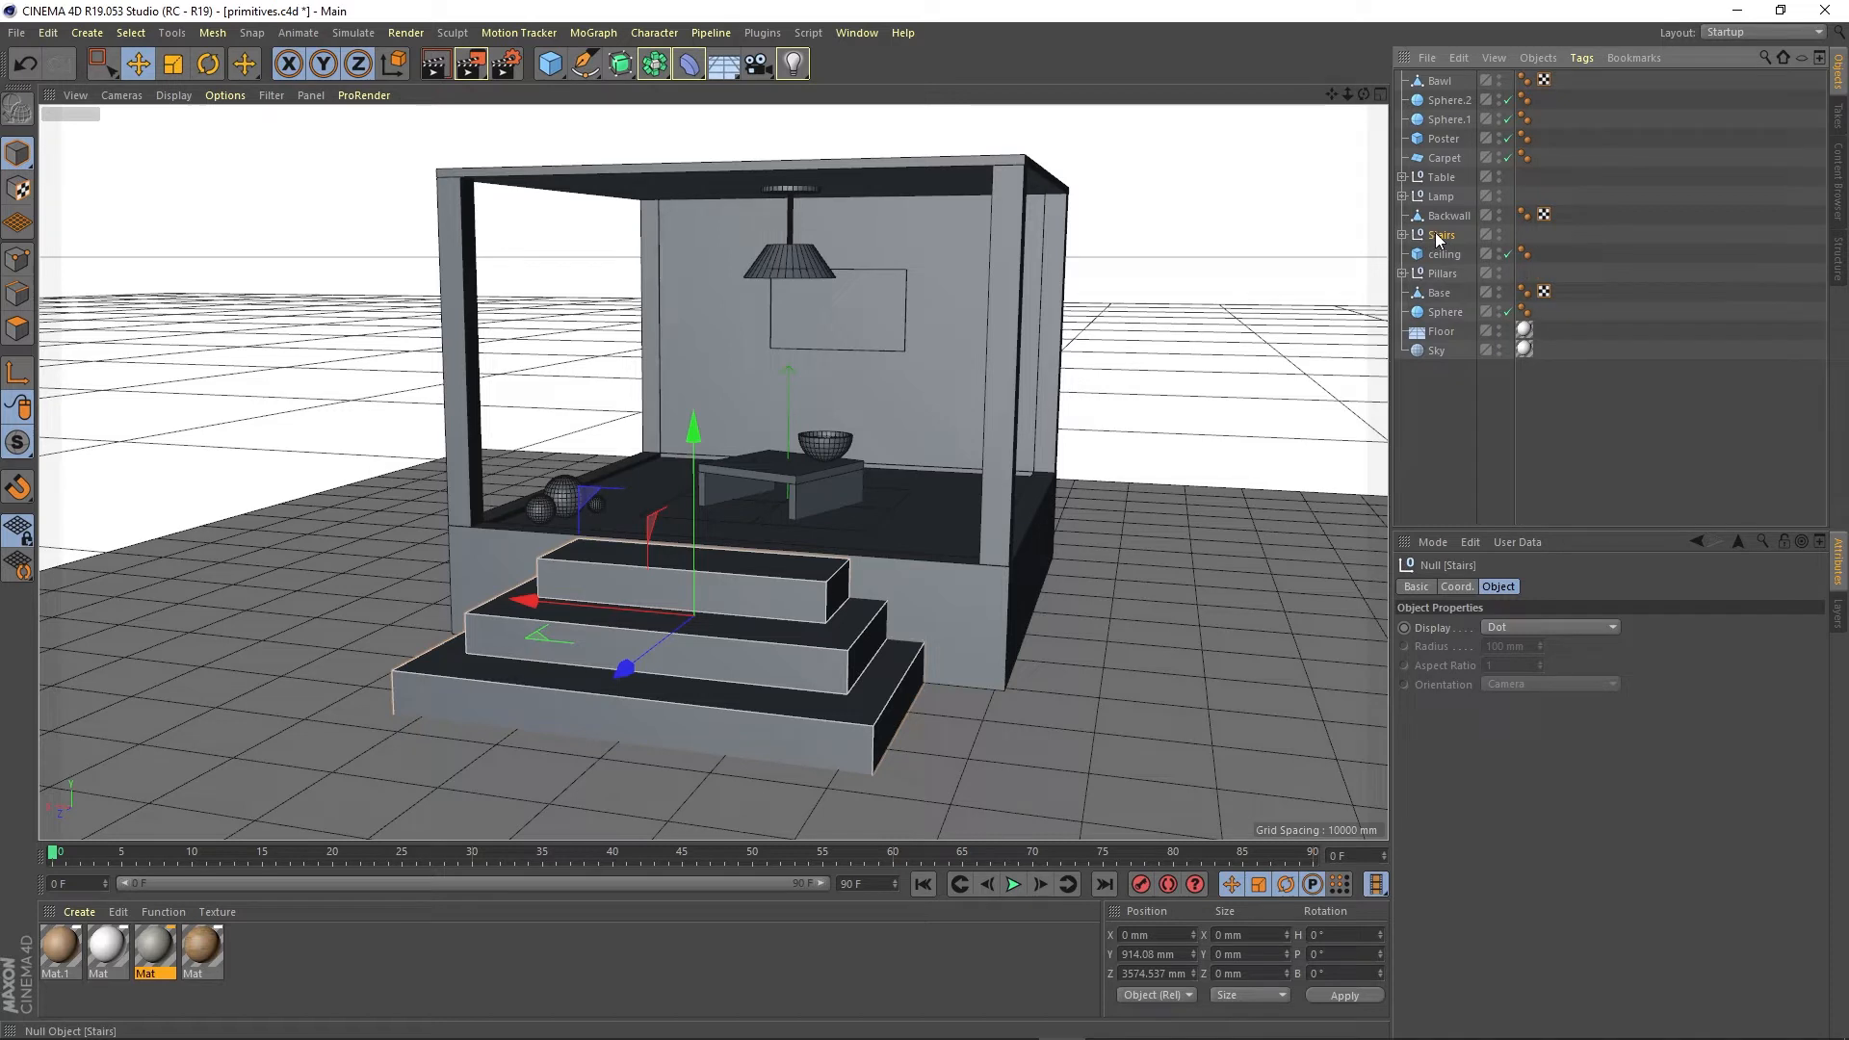
pyautogui.click(1402, 236)
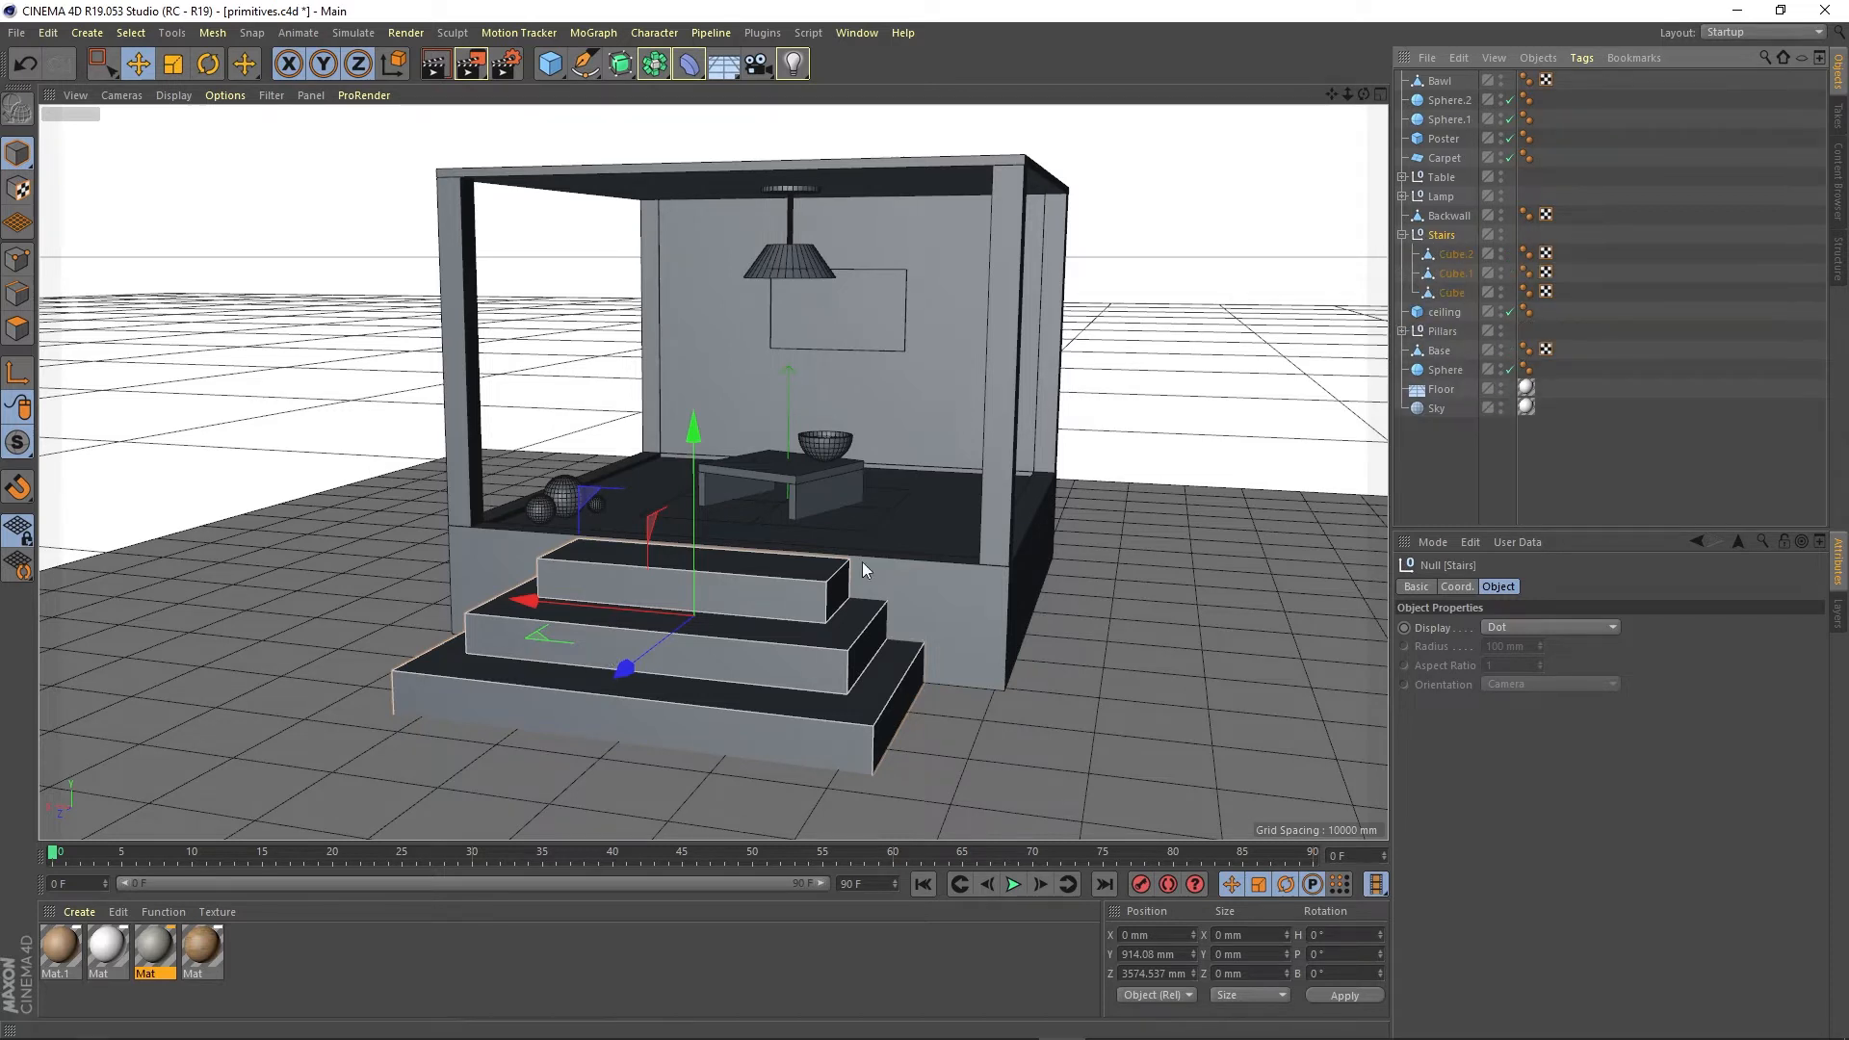
# Apply the concrete material to each of the three stair steps and check them from the front
pyautogui.moveTo(153, 944); pyautogui.dragTo(754, 755)
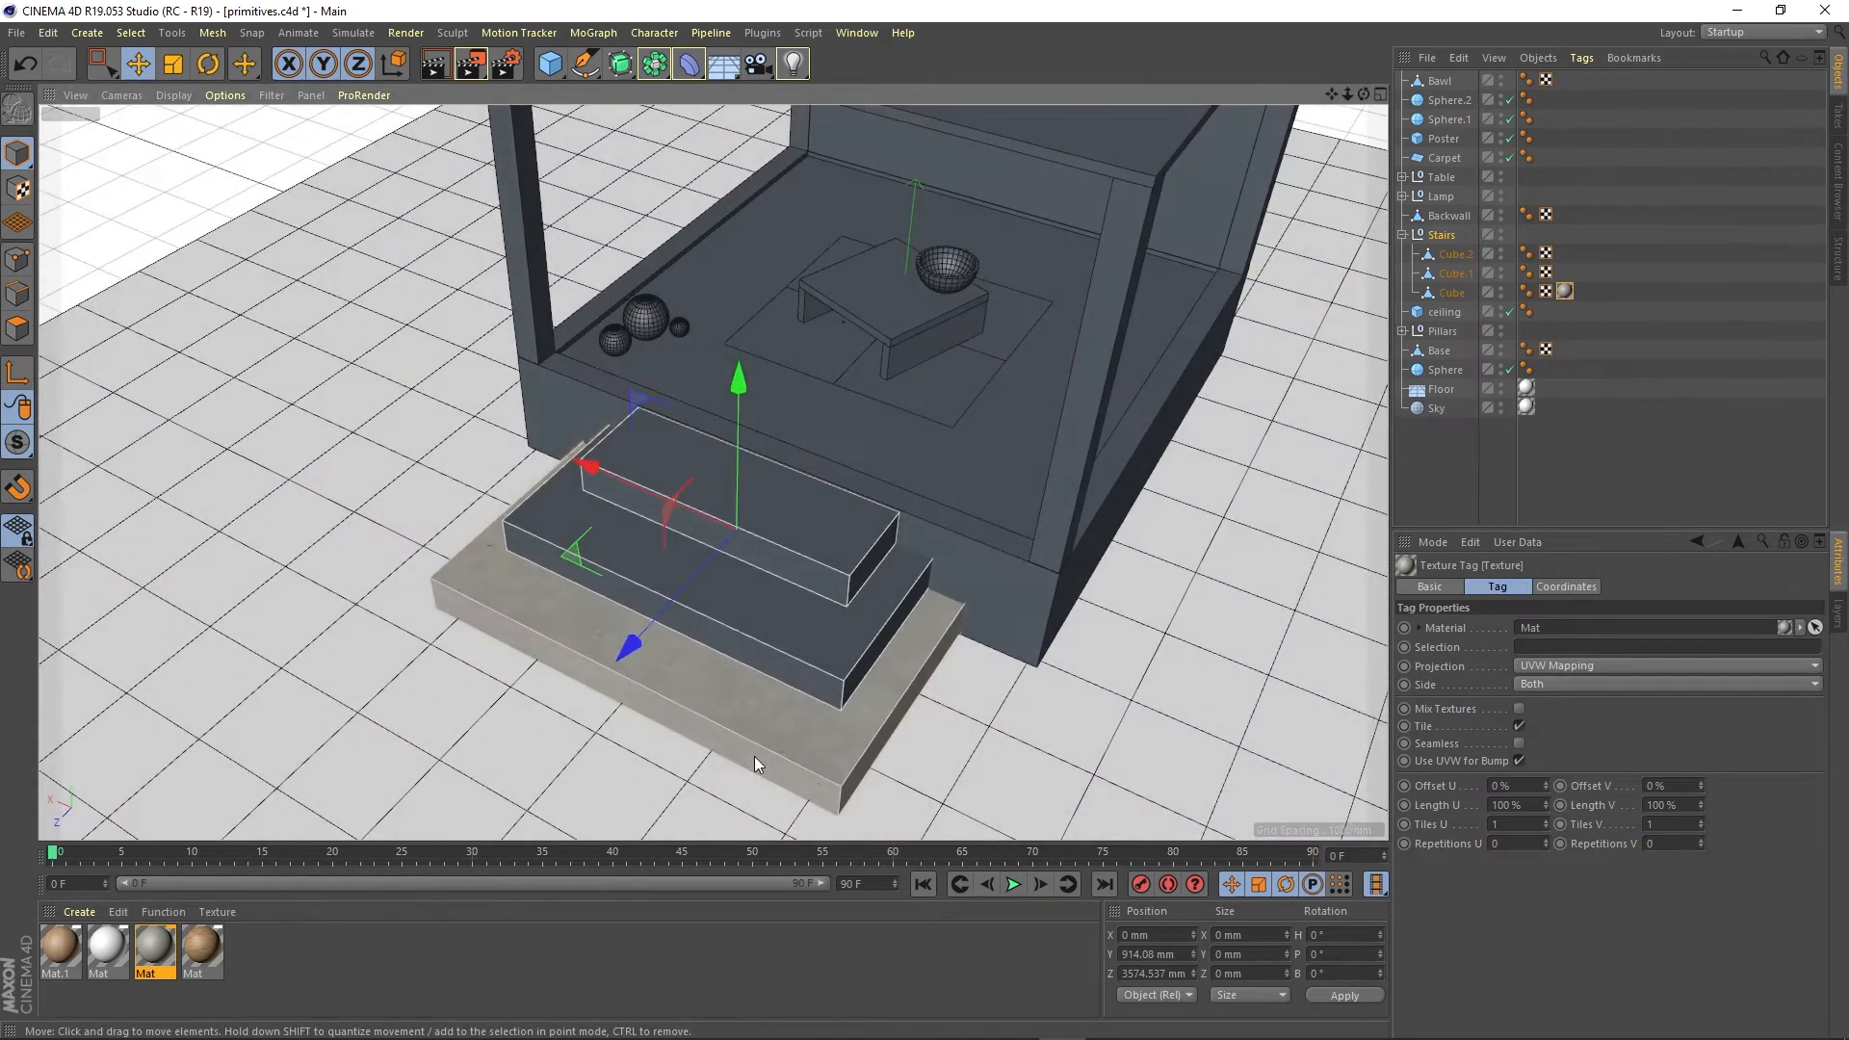
pyautogui.click(154, 945)
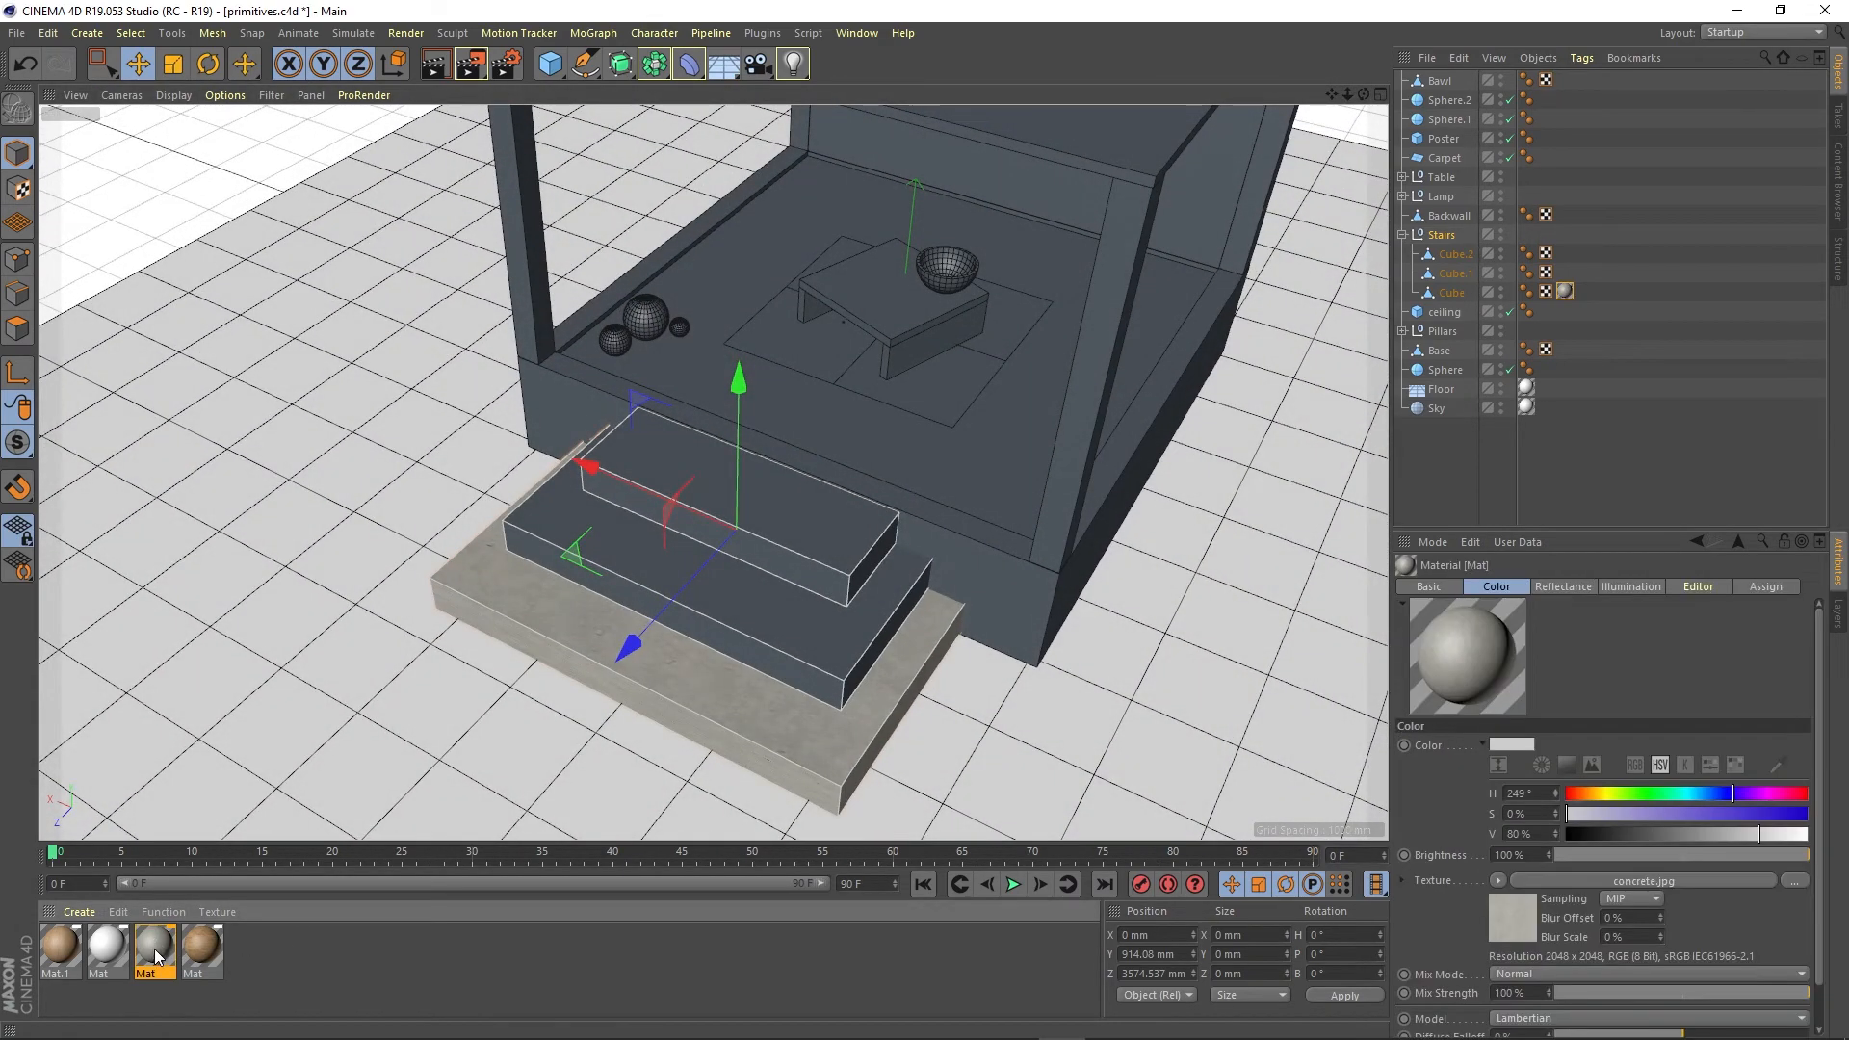
pyautogui.moveTo(154, 949); pyautogui.dragTo(788, 628)
pyautogui.moveTo(276, 865); pyautogui.dragTo(795, 512)
pyautogui.keyDown('alt'); pyautogui.moveTo(736, 682); pyautogui.dragTo(847, 613); pyautogui.keyUp('alt')
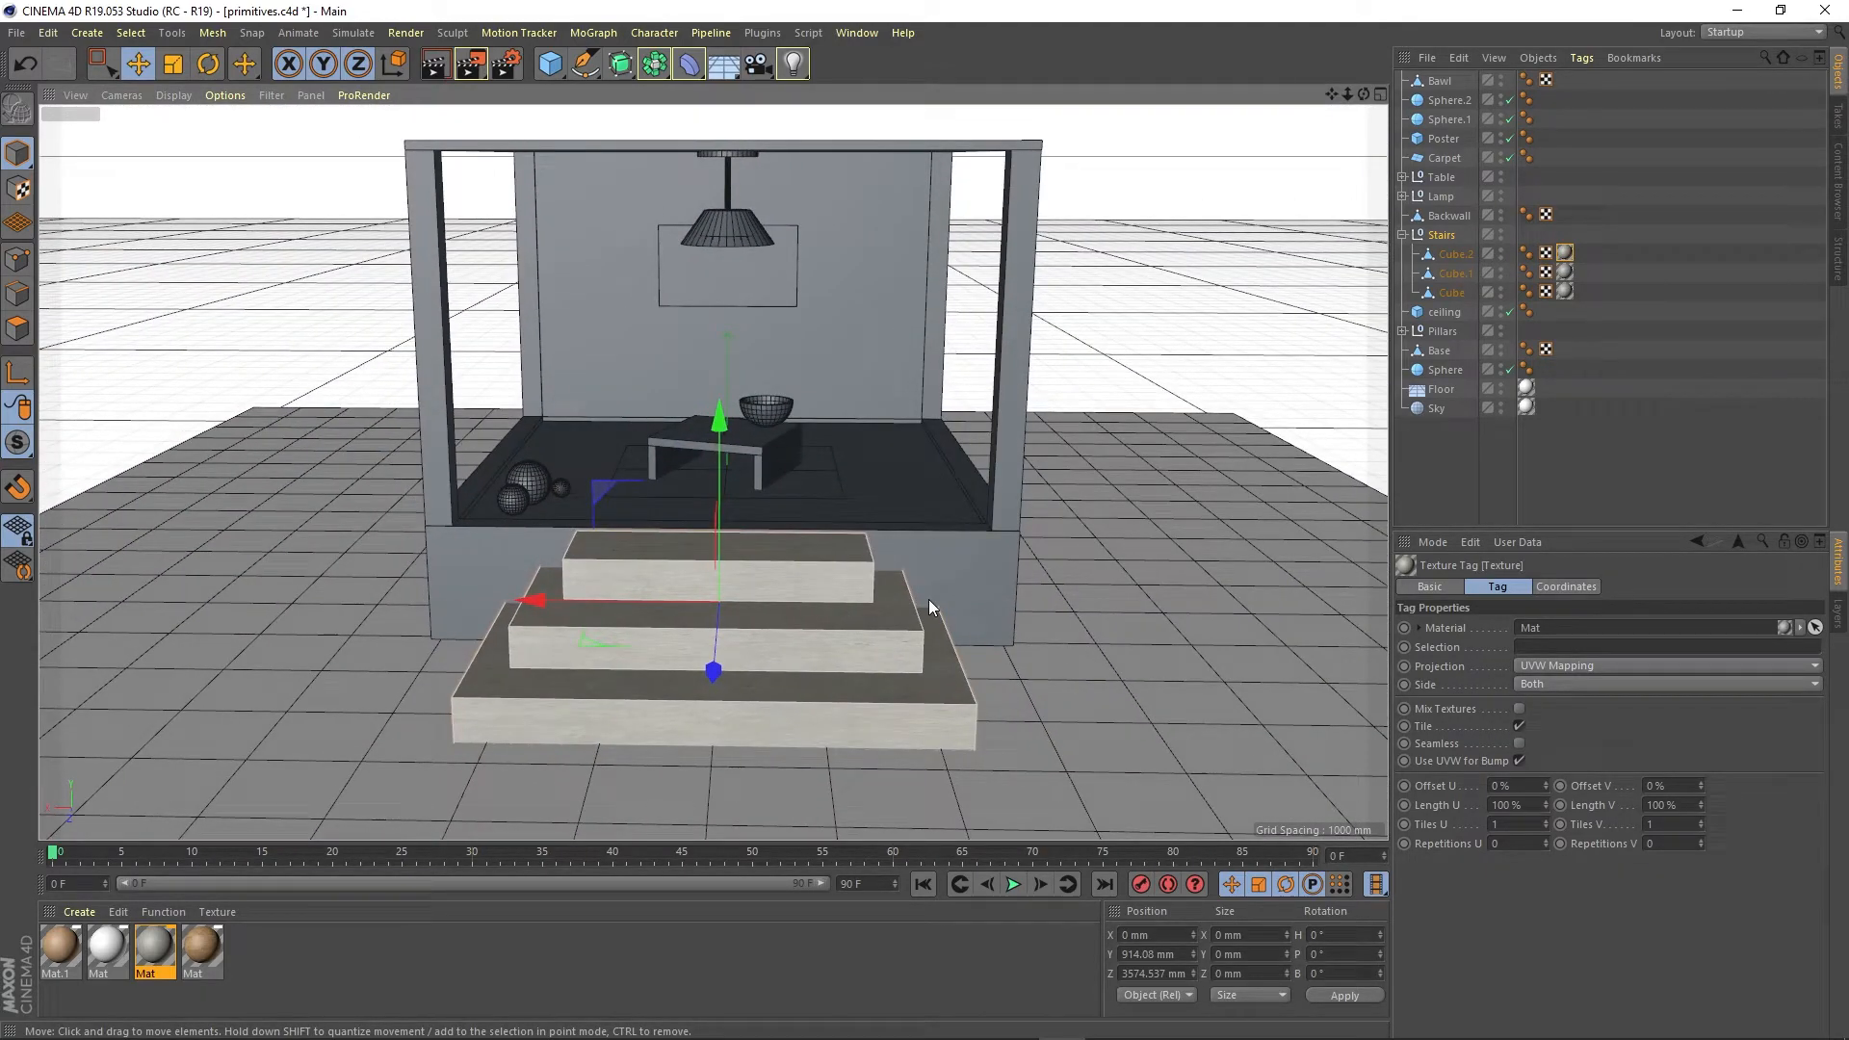
# Apply the concrete material to the pavilion's Base and view it from above at an angle
pyautogui.click(963, 570)
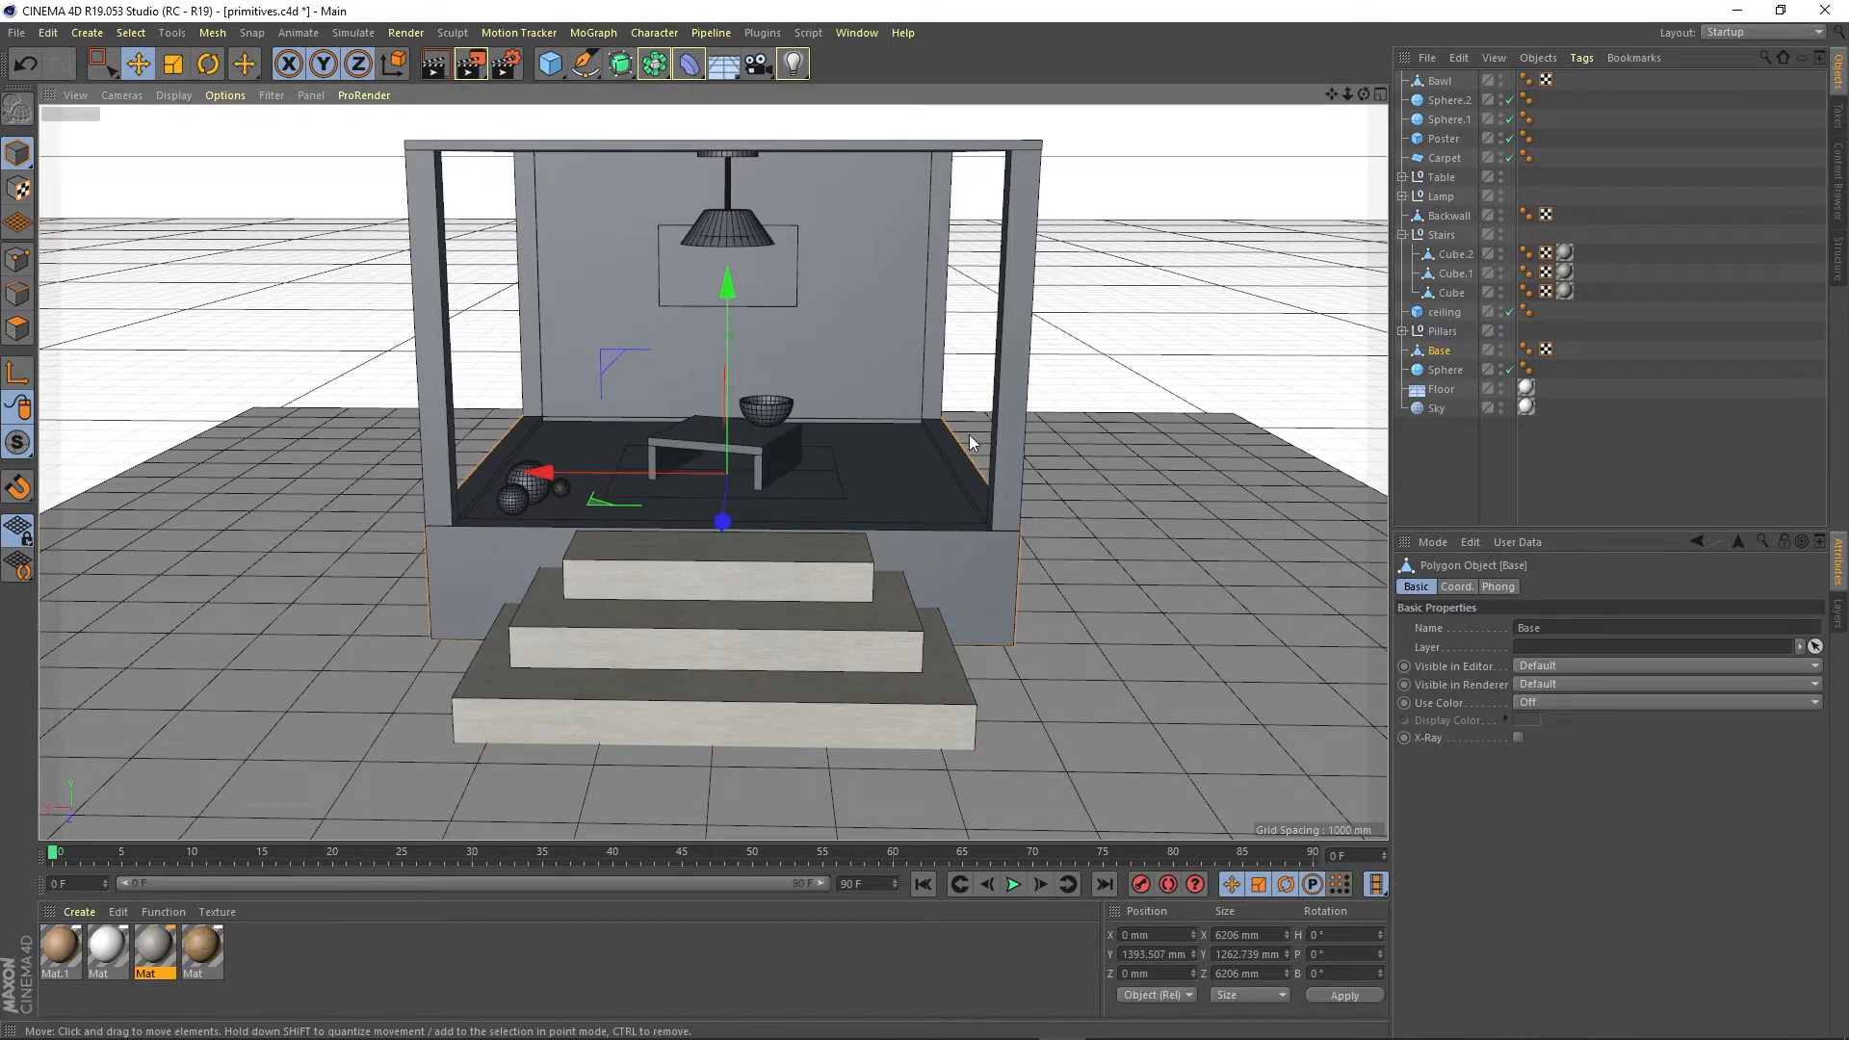
pyautogui.moveTo(159, 953); pyautogui.dragTo(497, 565)
pyautogui.keyDown('alt'); pyautogui.moveTo(905, 554); pyautogui.dragTo(864, 574); pyautogui.keyUp('alt')
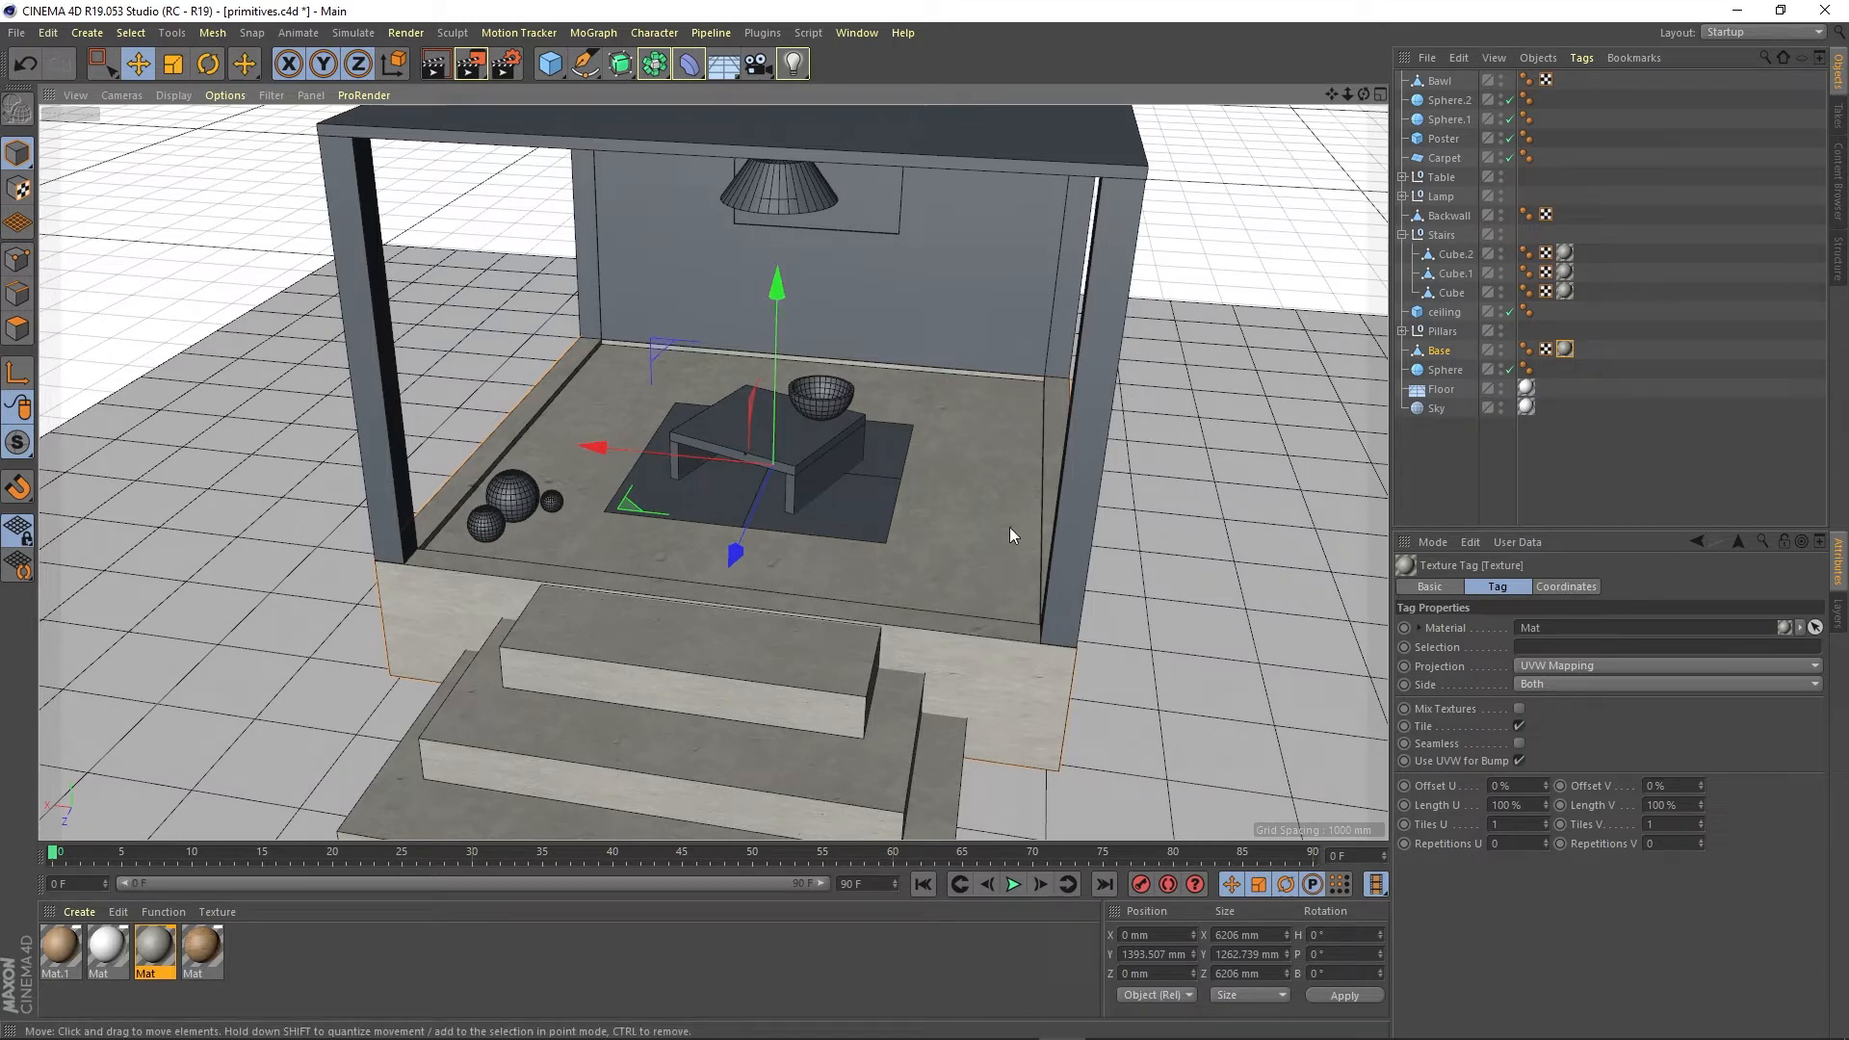
# Try the floor.jpg wood material on the whole Base and undo it
pyautogui.click(217, 949)
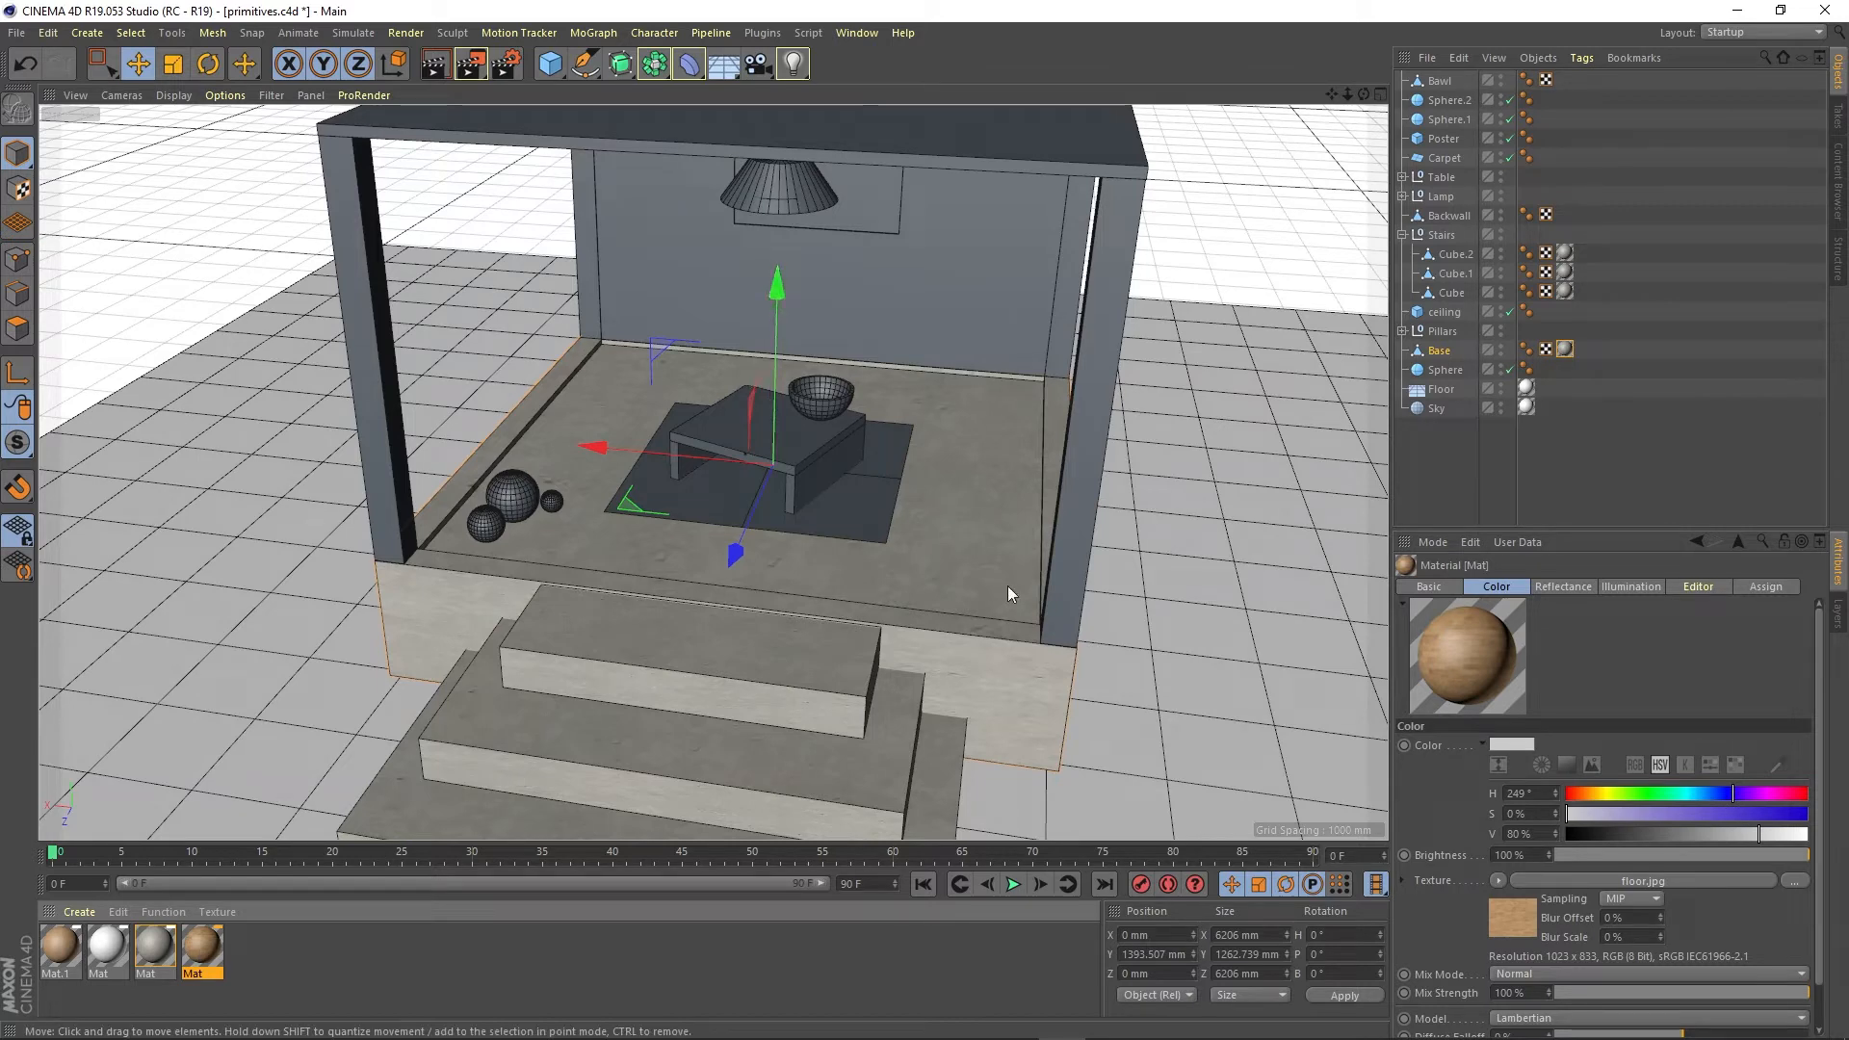
pyautogui.moveTo(209, 952); pyautogui.dragTo(945, 503)
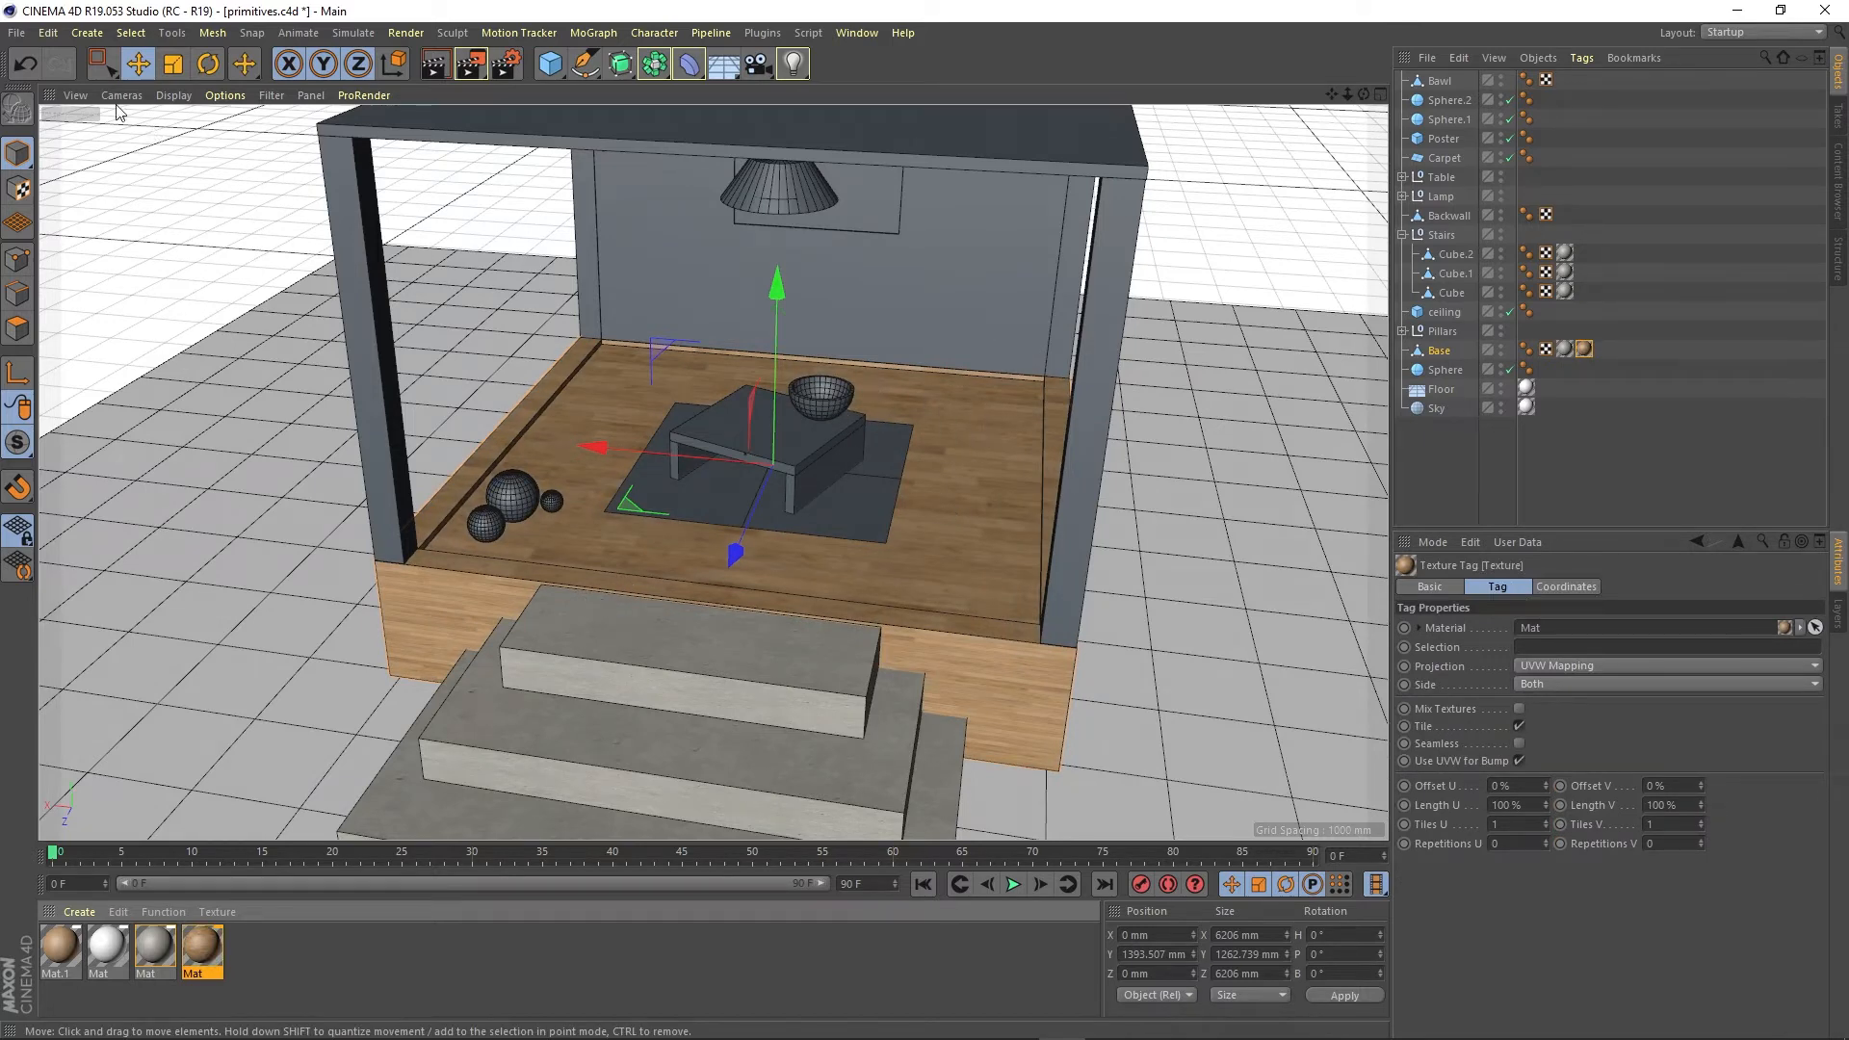
pyautogui.click(29, 67)
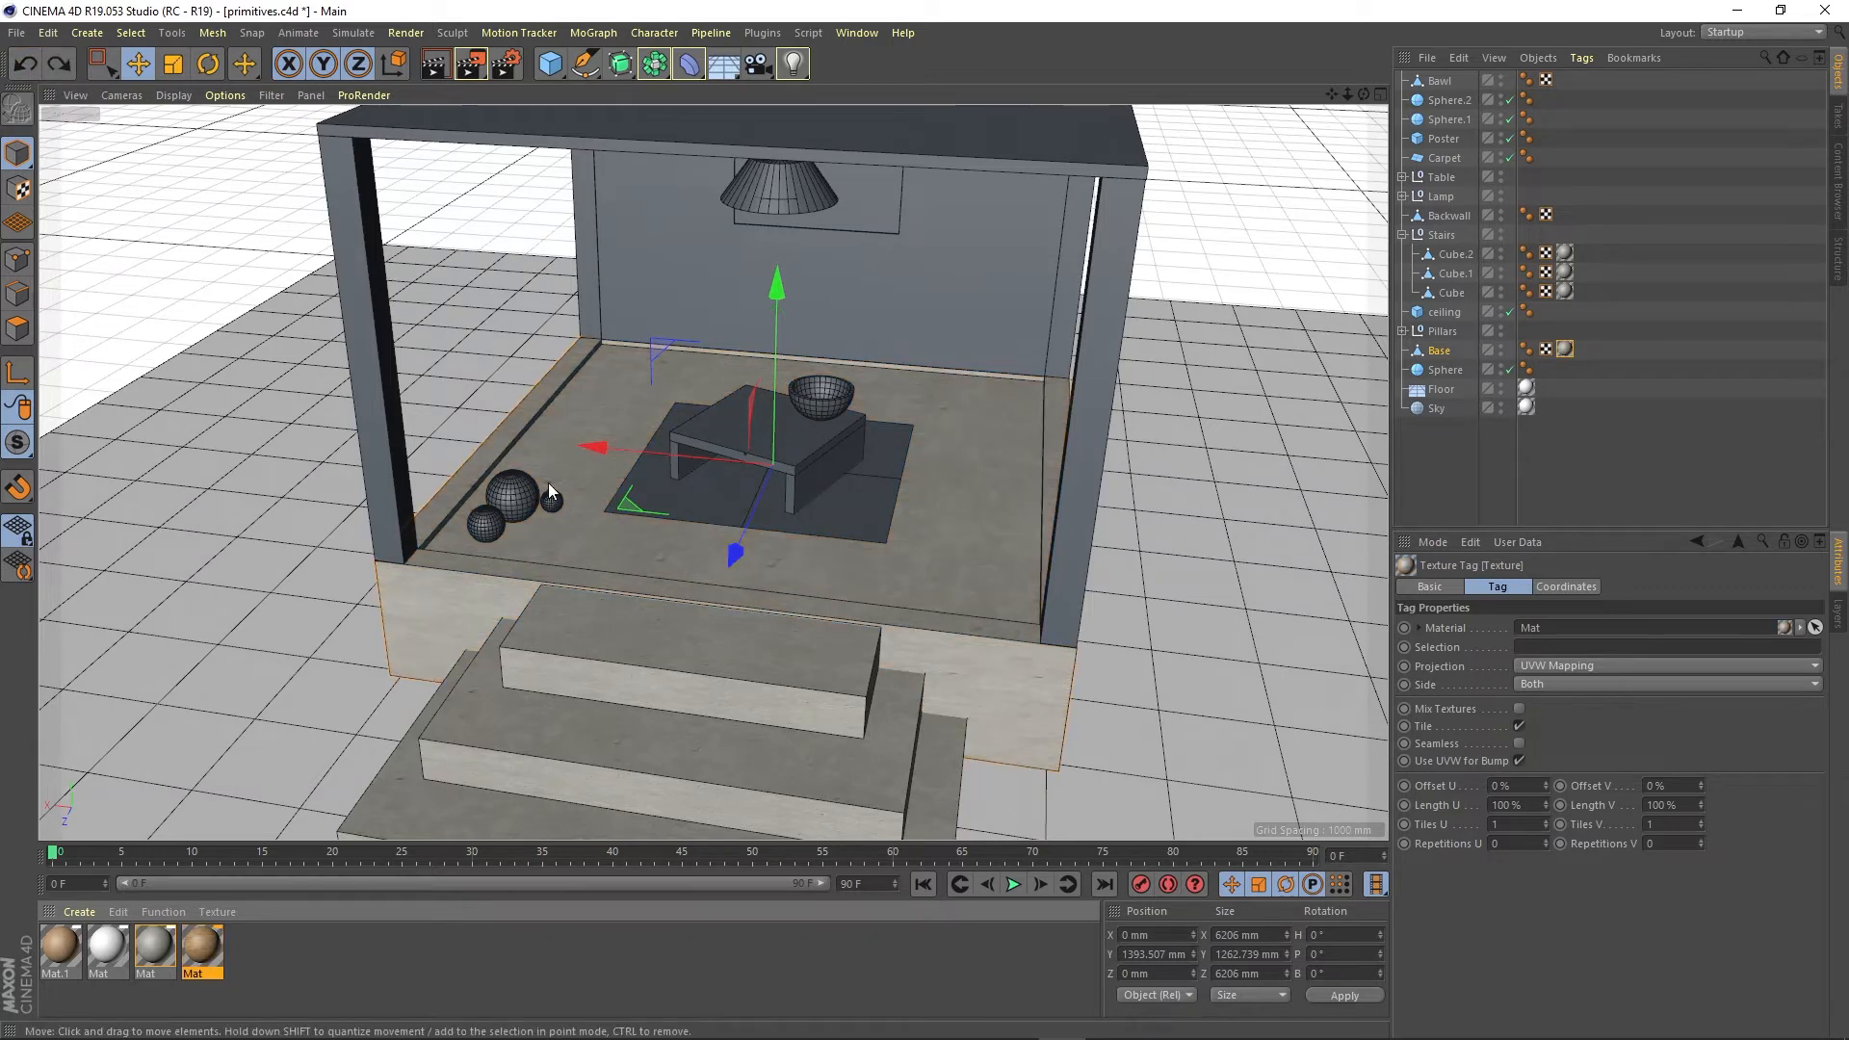
# Select only the Base's inner floor polygon, apply the floor.jpg wood material to it, and return to object editing
pyautogui.click(582, 532)
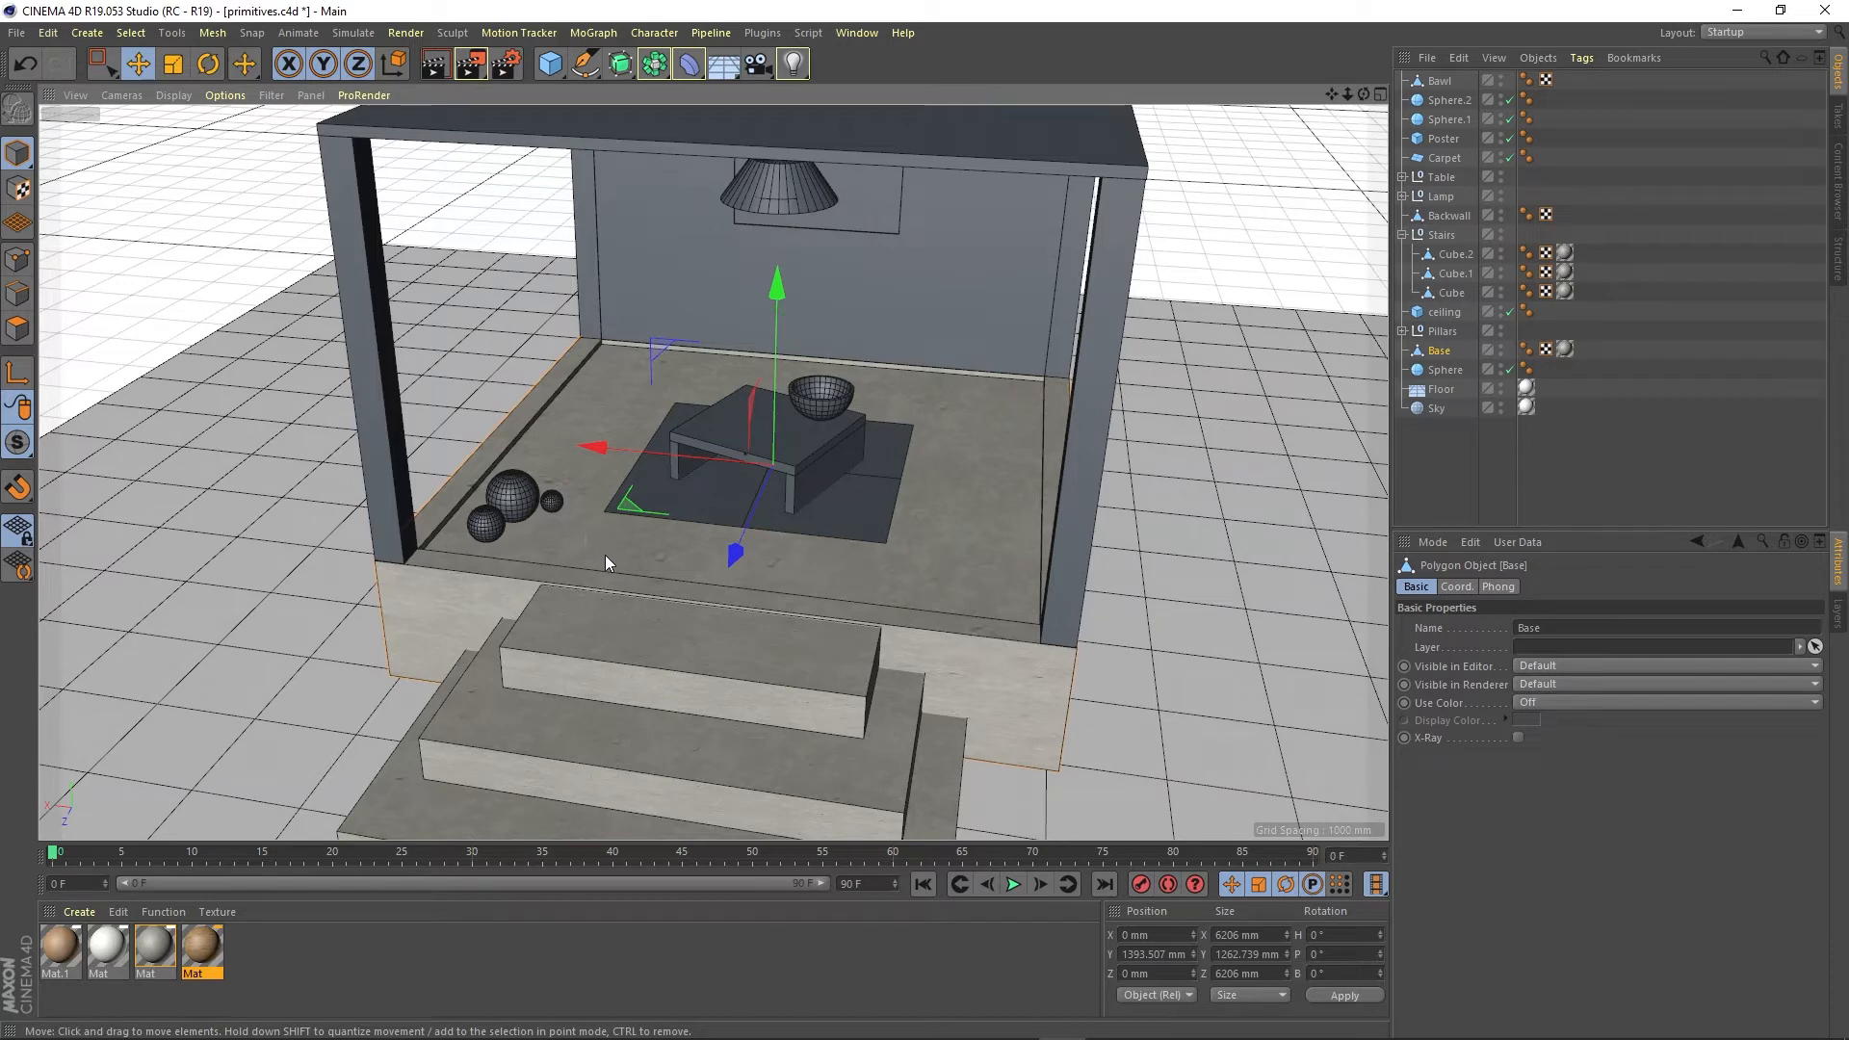
pyautogui.click(17, 310)
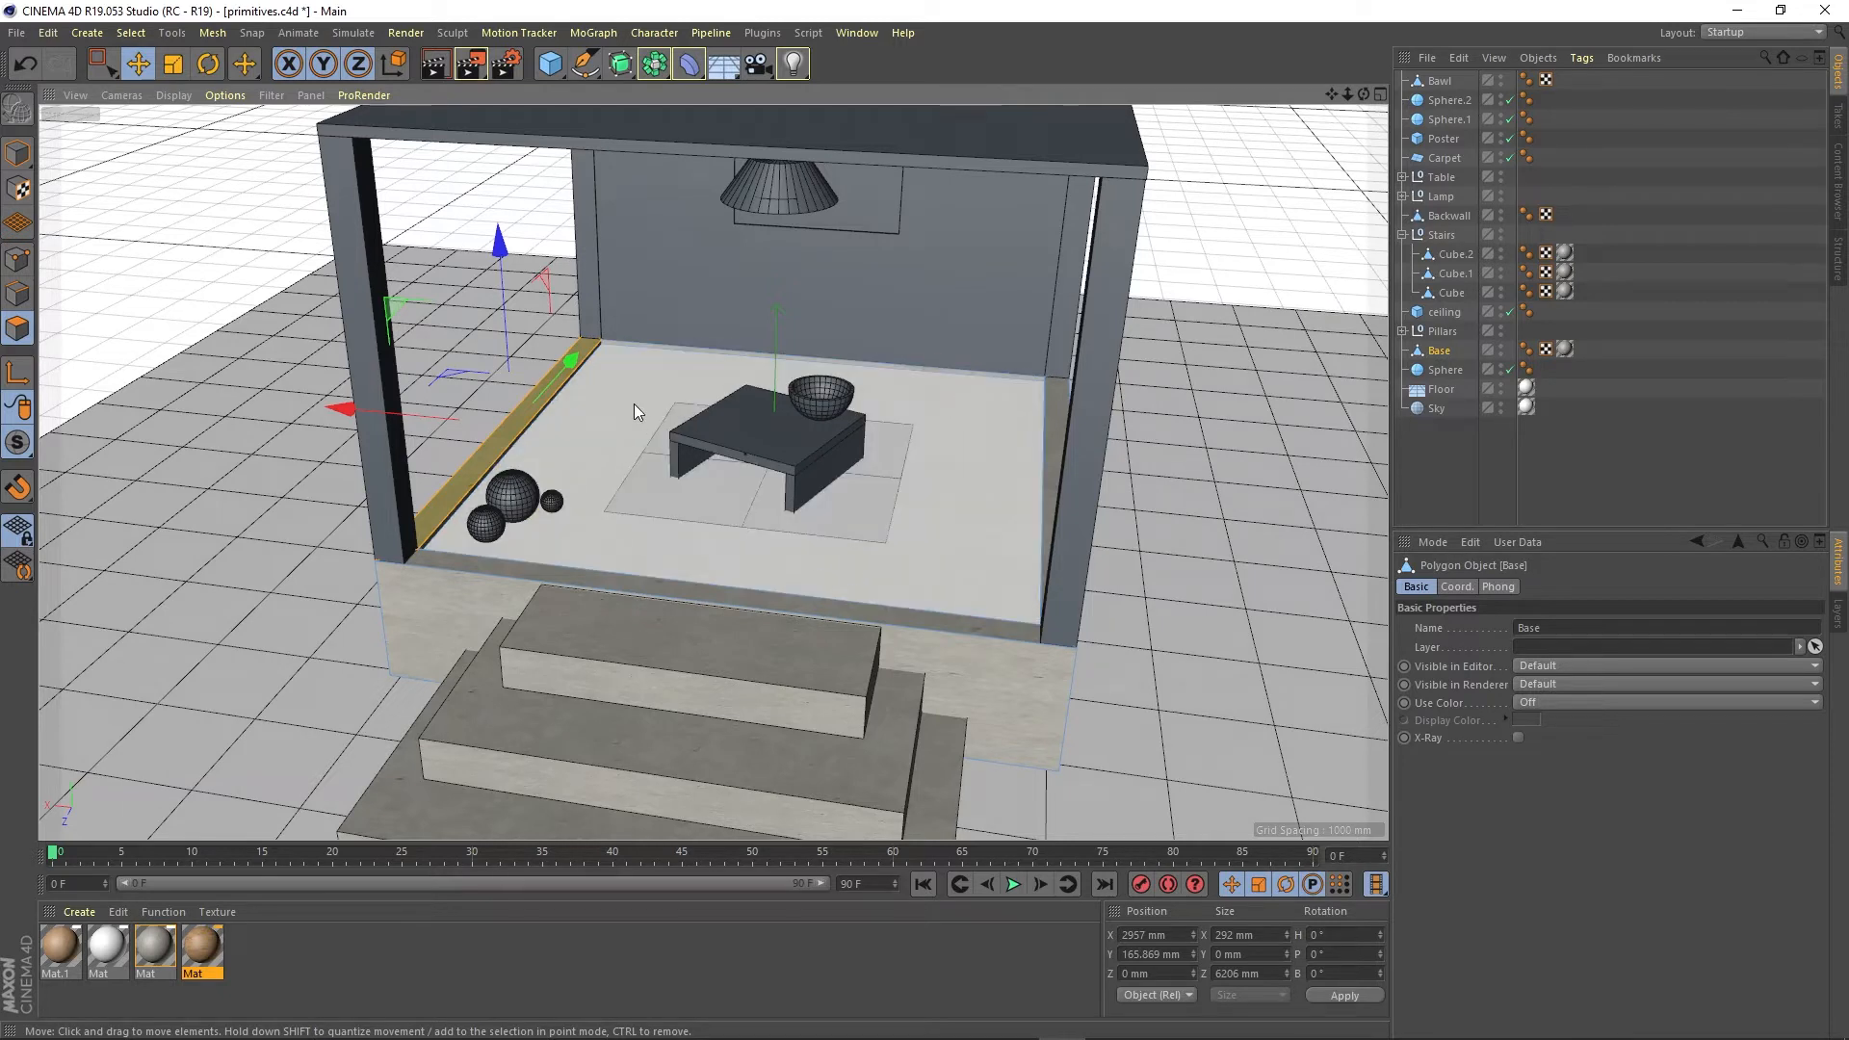
pyautogui.click(18, 332)
pyautogui.click(957, 493)
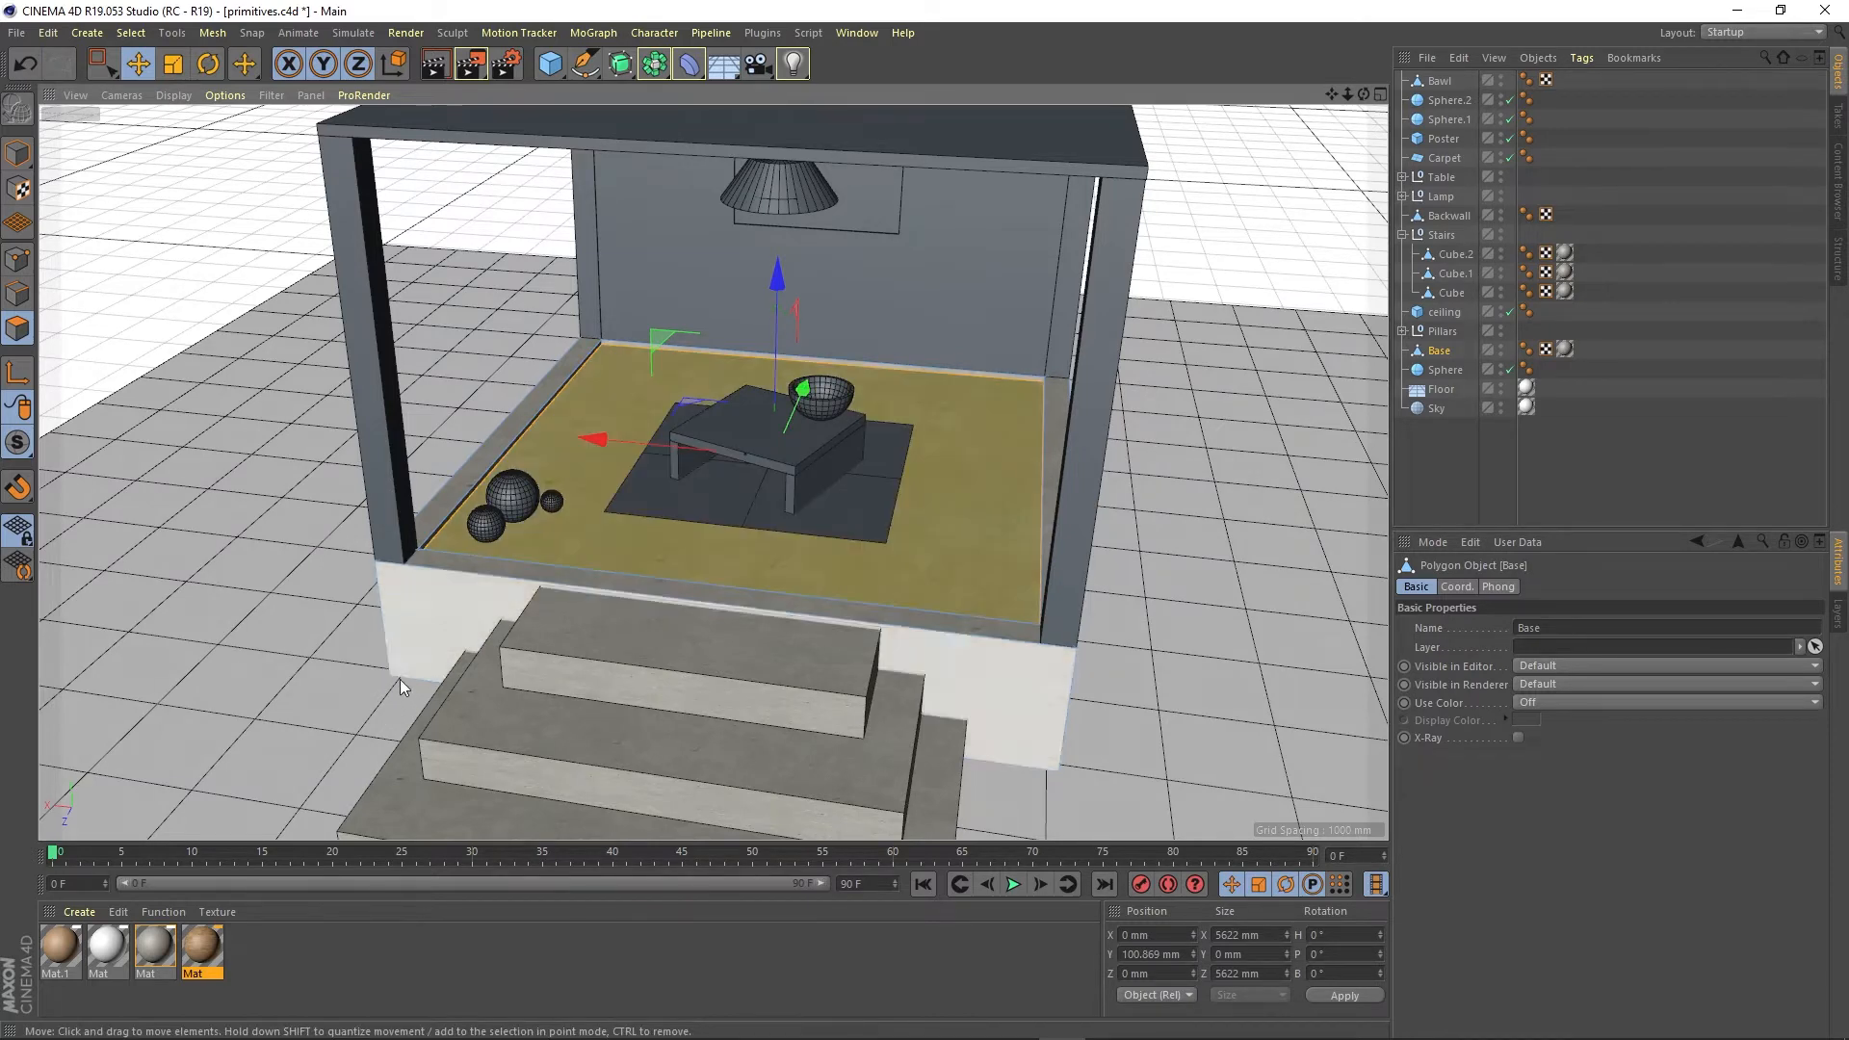
pyautogui.moveTo(200, 945); pyautogui.dragTo(366, 810)
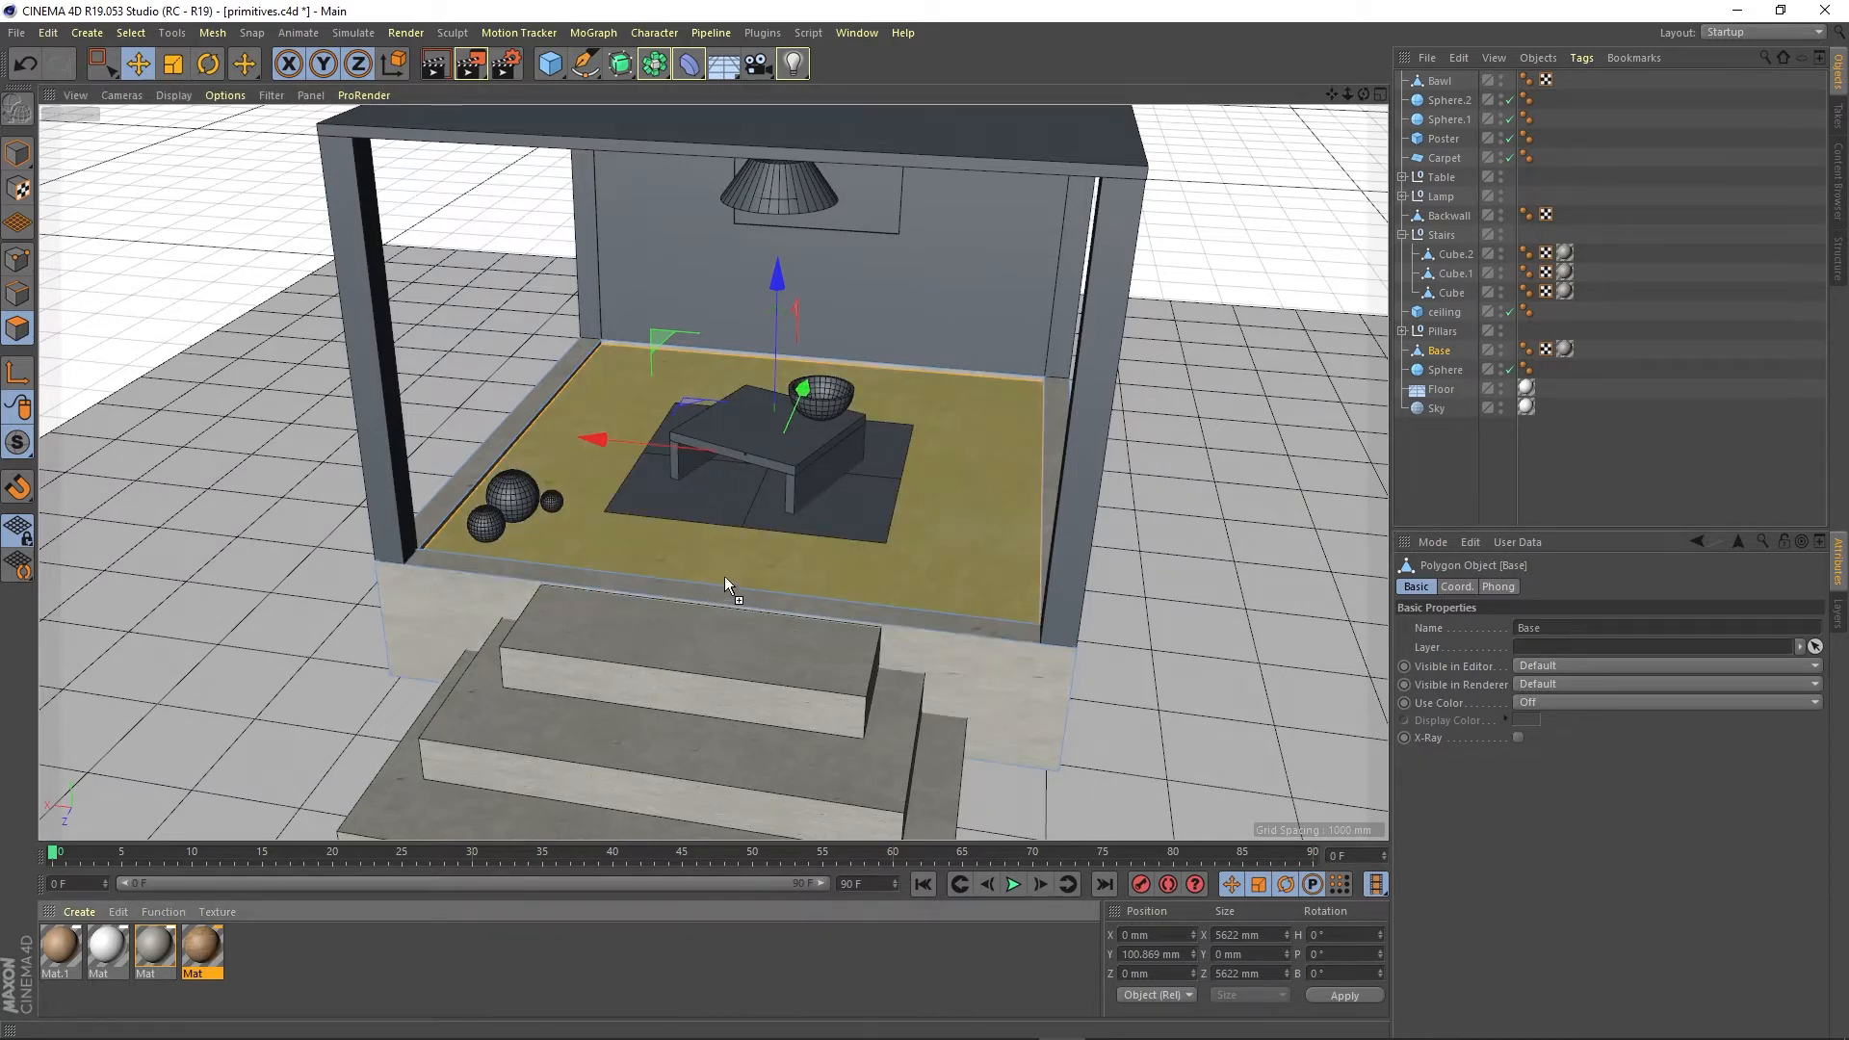
pyautogui.moveTo(729, 555); pyautogui.dragTo(749, 556)
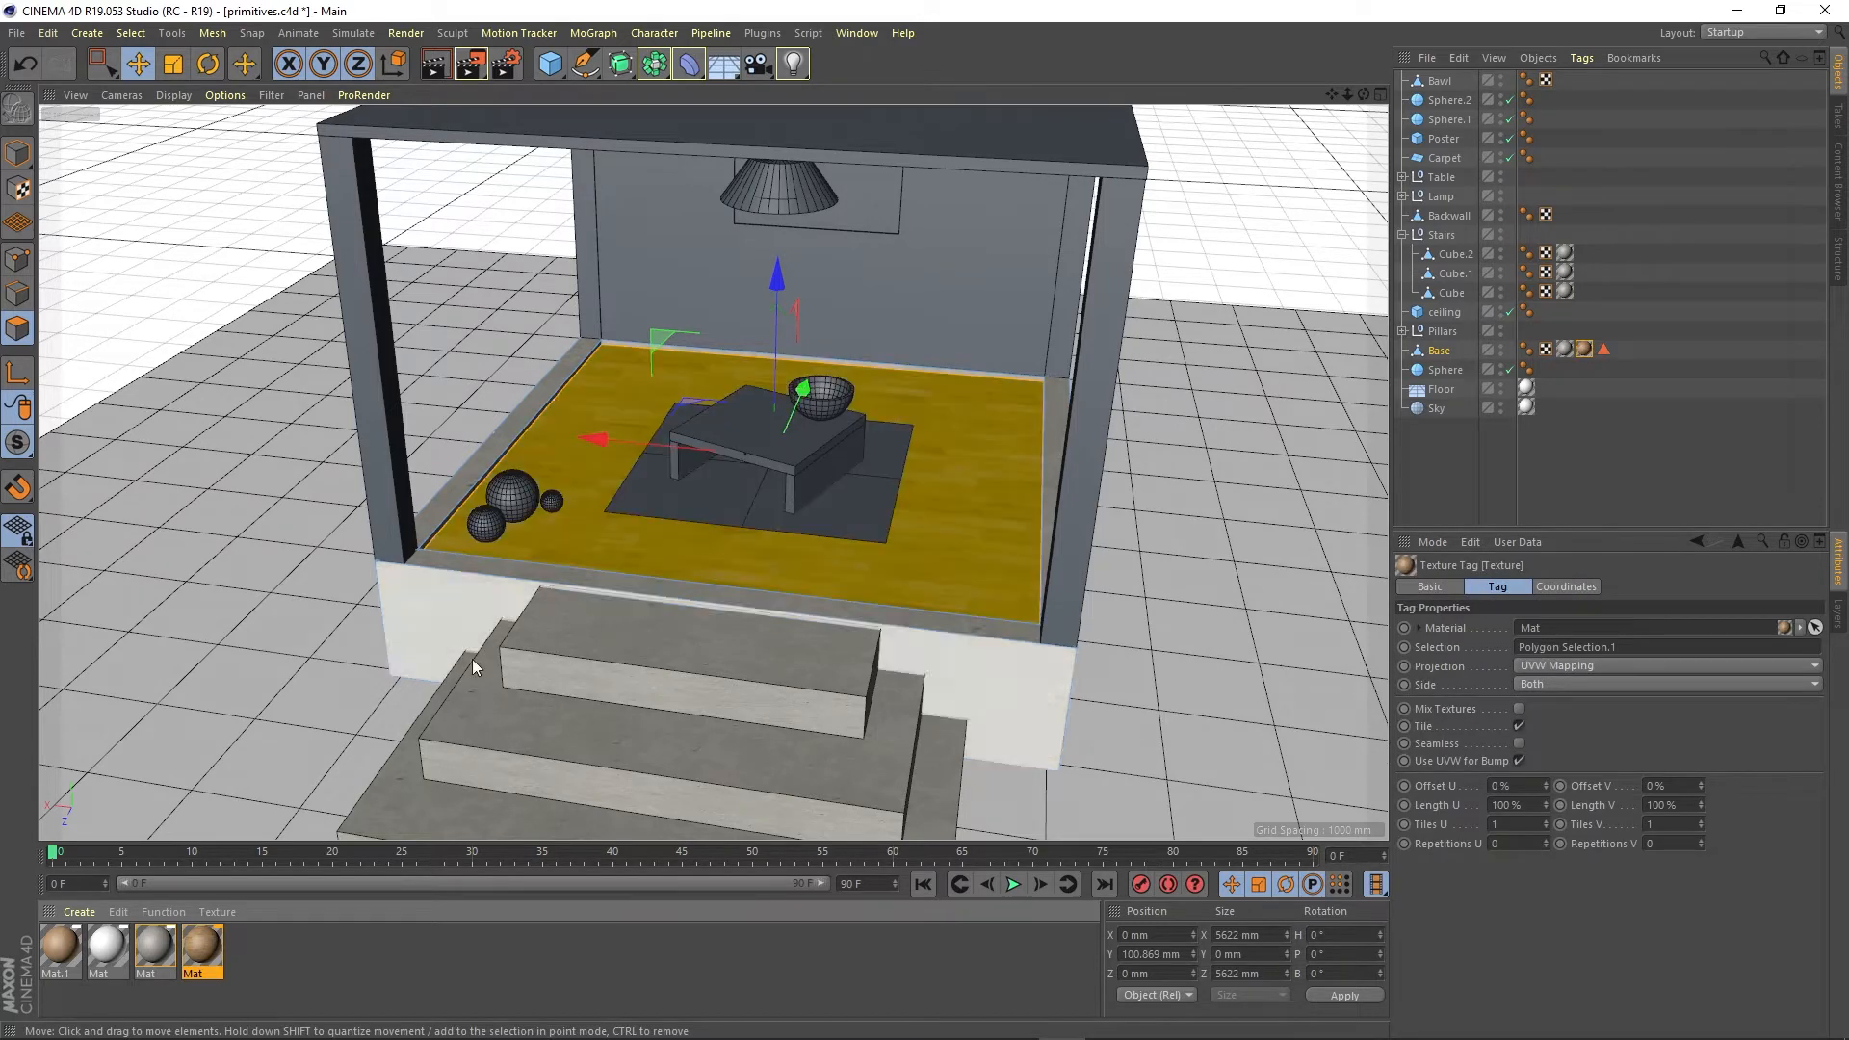
pyautogui.click(17, 152)
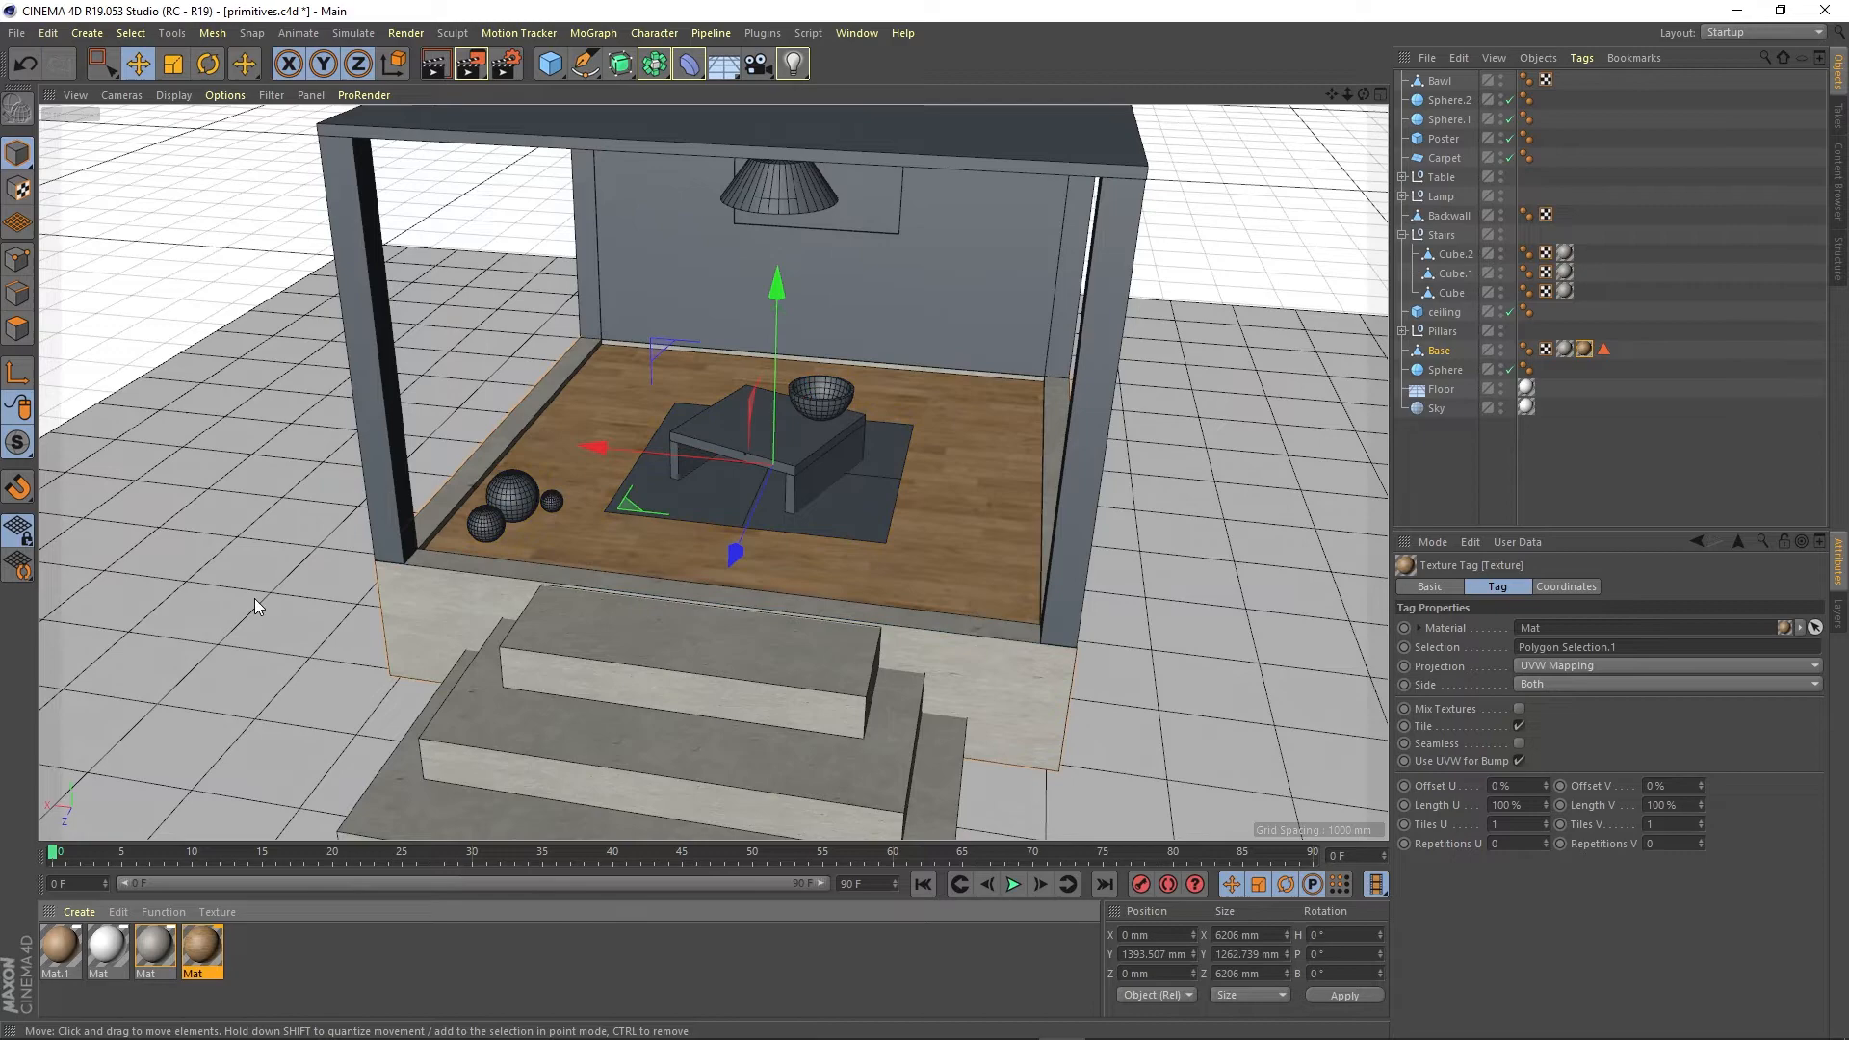
pyautogui.click(254, 598)
pyautogui.keyDown('alt'); pyautogui.moveTo(805, 505); pyautogui.dragTo(849, 507); pyautogui.keyUp('alt')
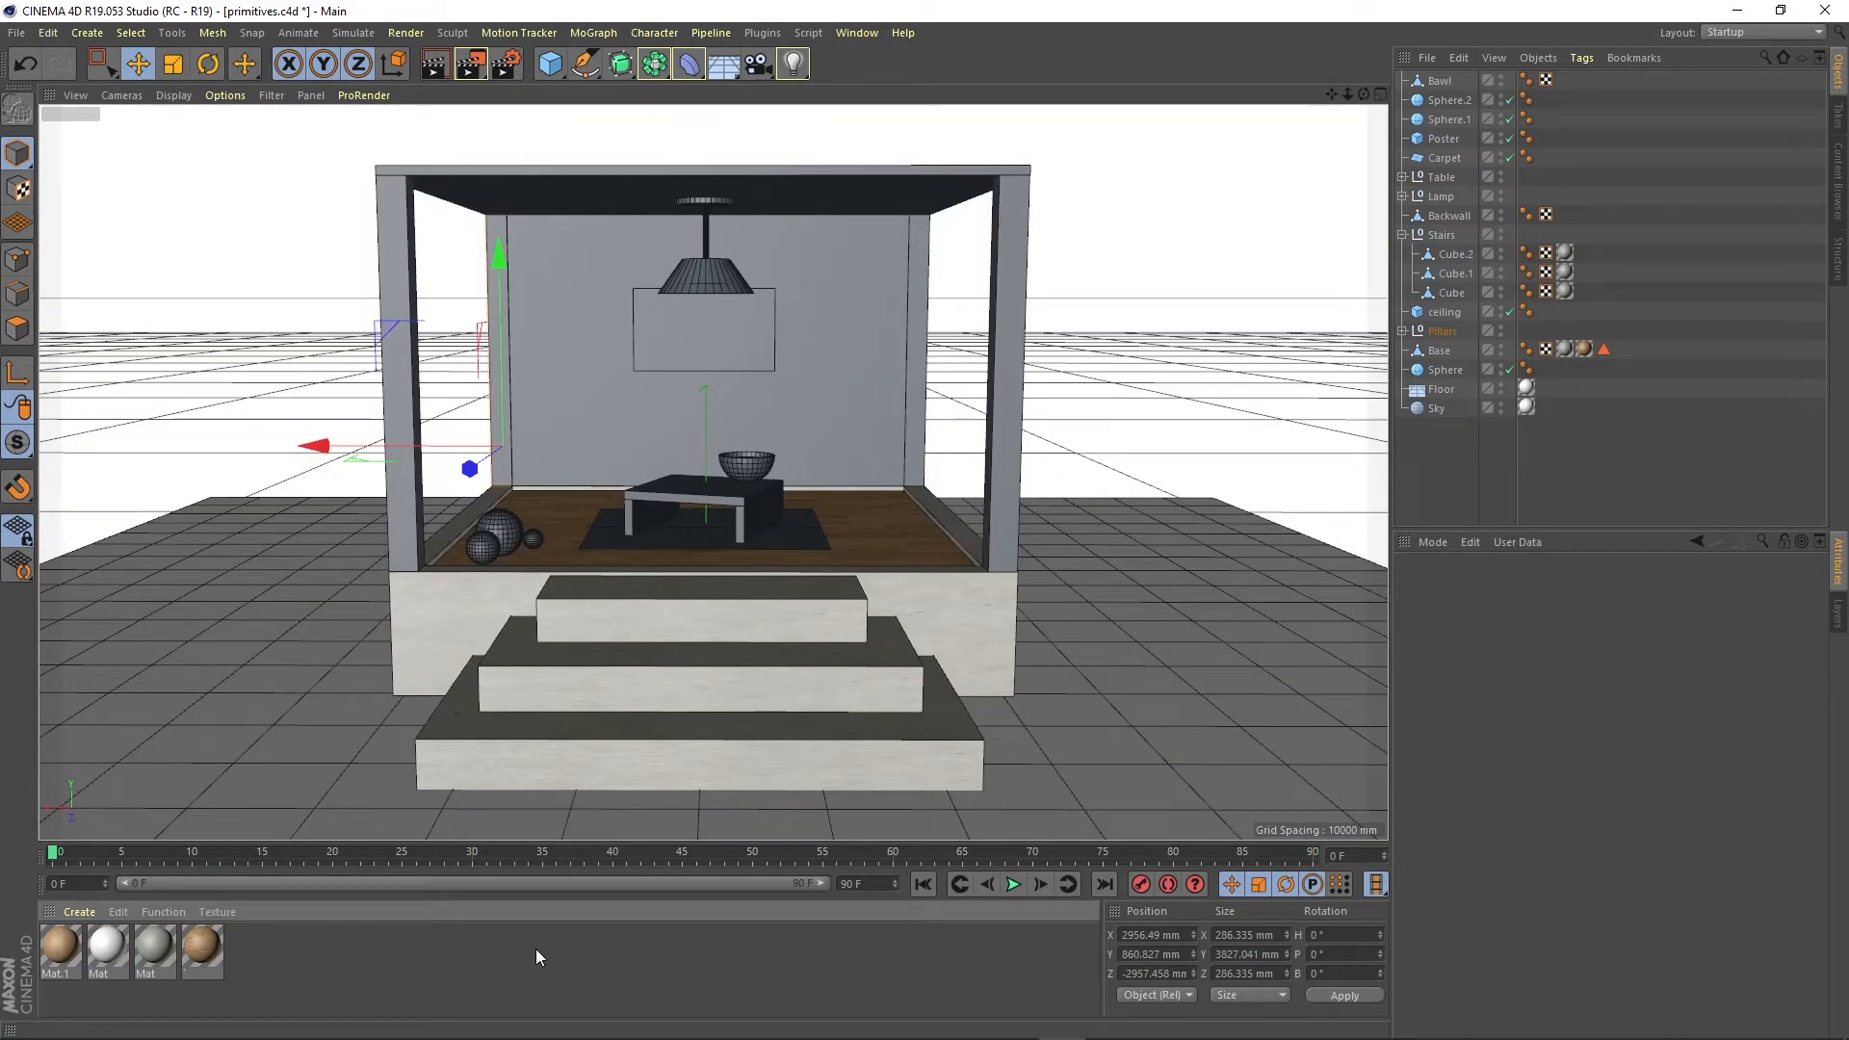
# Create another new material, and select the ceiling and the three stair cubes in turn to review the named objects
pyautogui.doubleClick(424, 950)
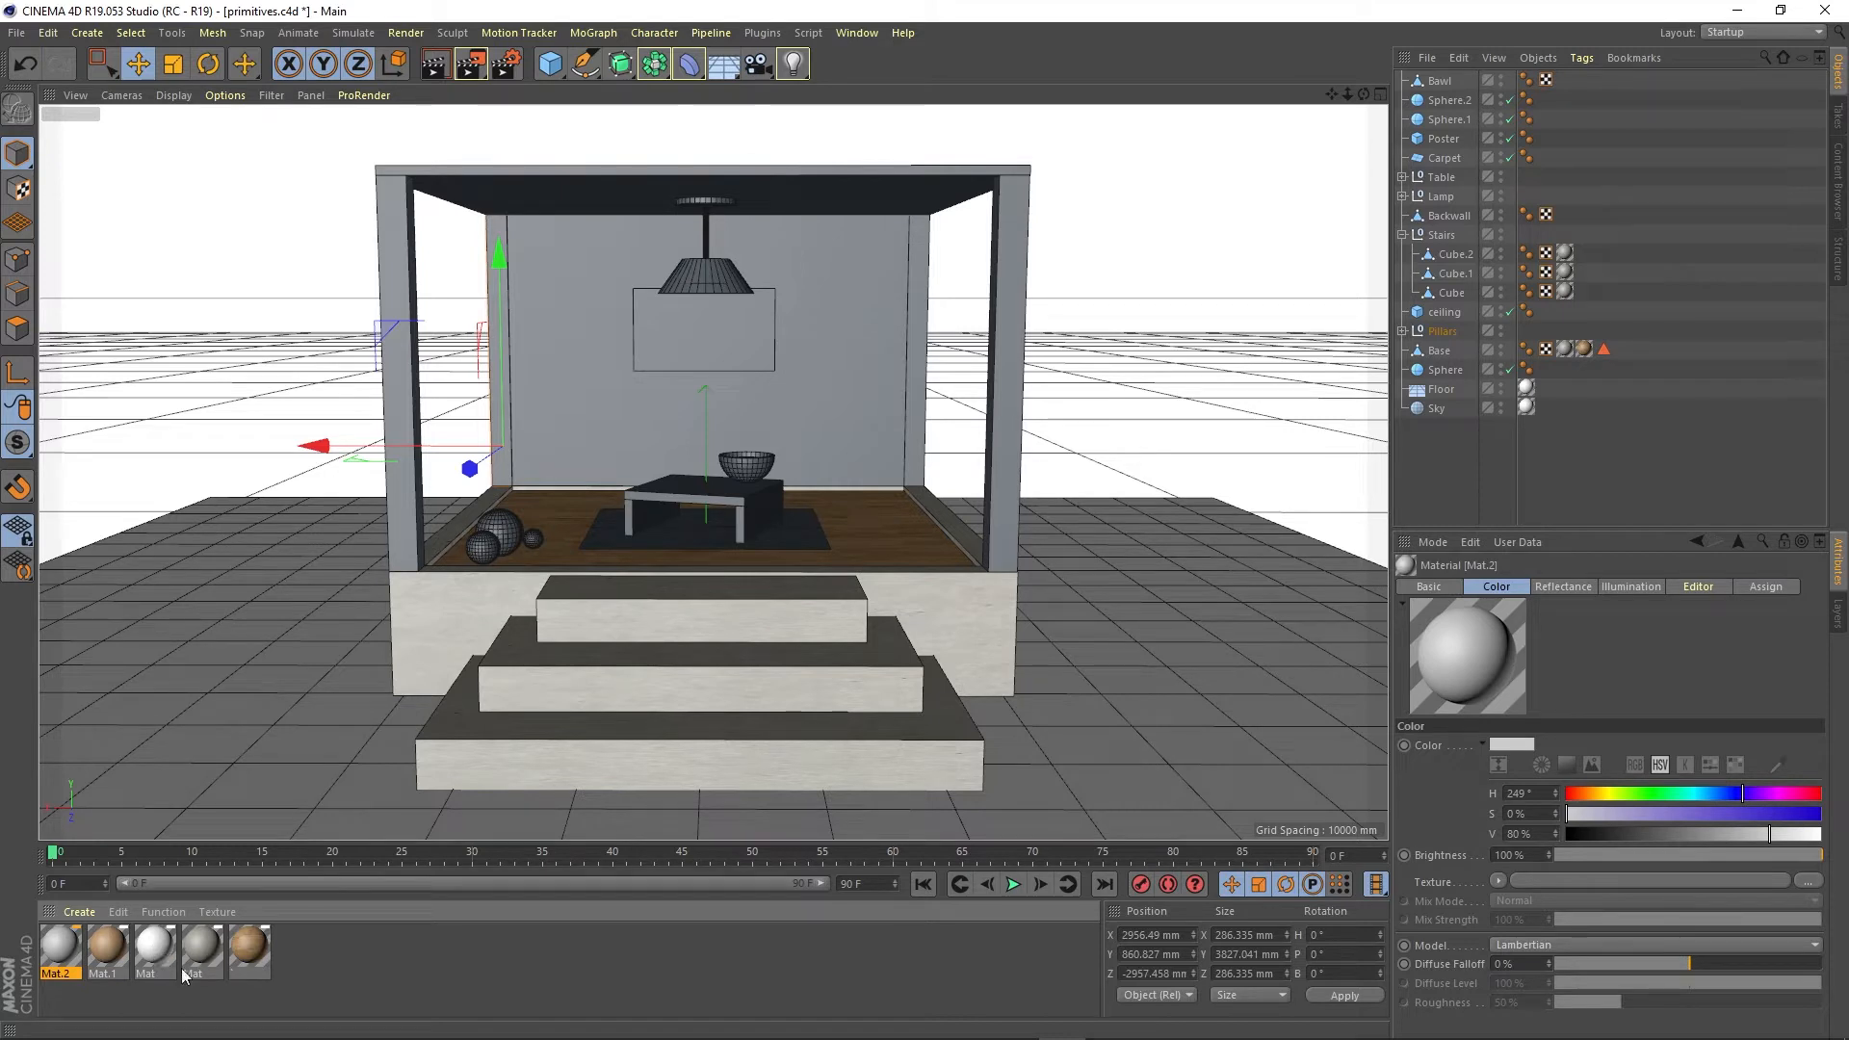
pyautogui.click(1444, 312)
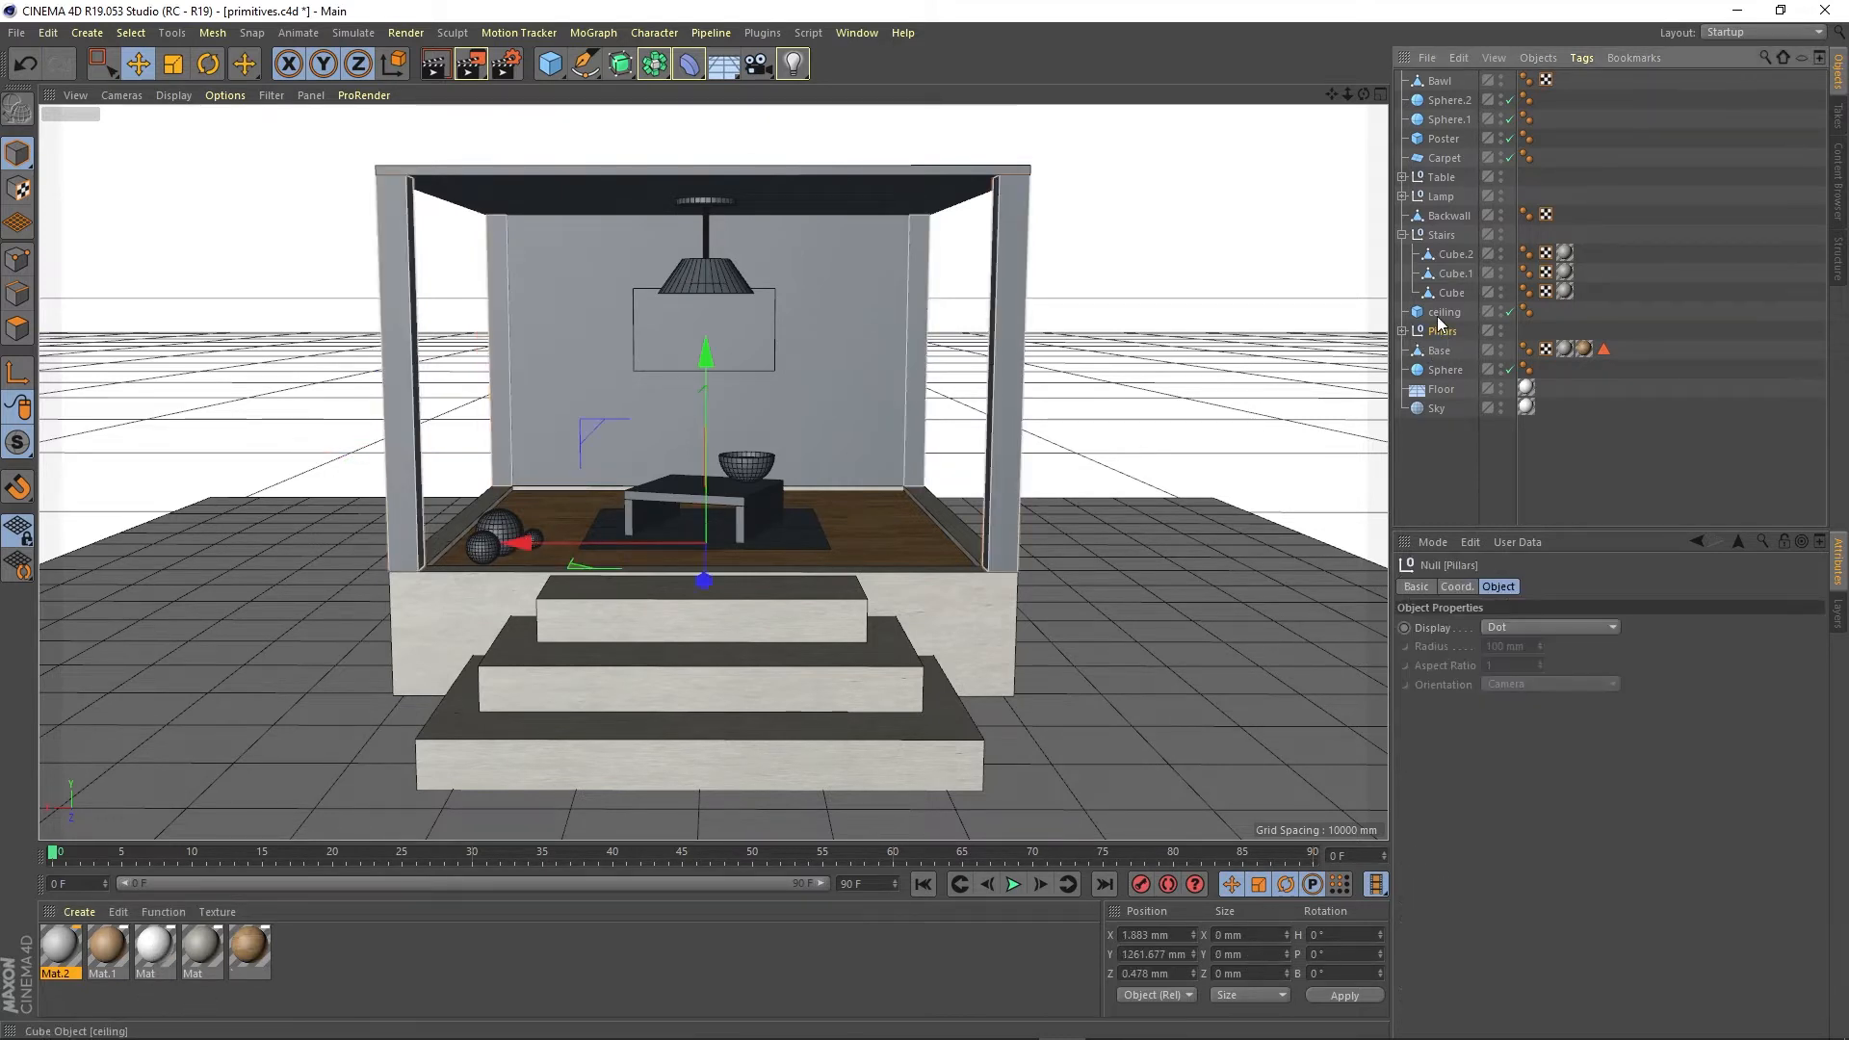
pyautogui.click(1452, 292)
pyautogui.click(1453, 274)
pyautogui.click(1454, 254)
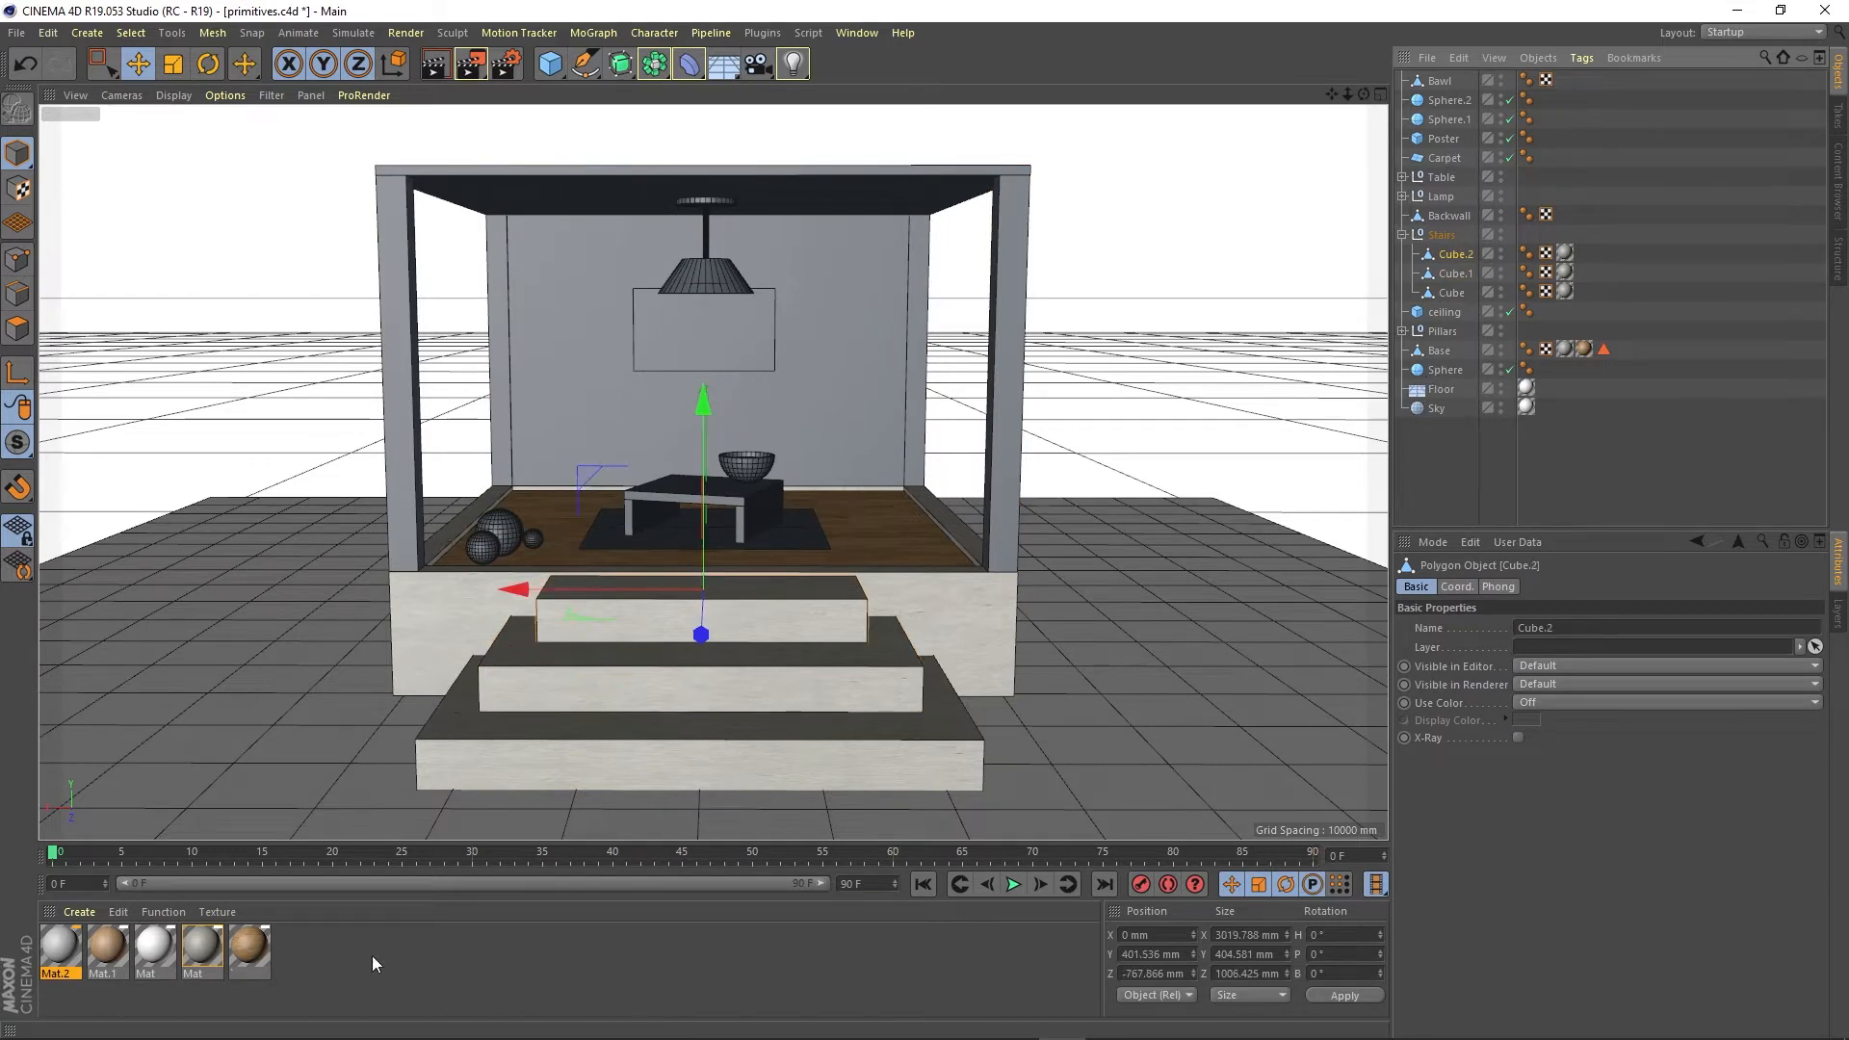
# Look through the existing materials and rename the floor.jpg wood material as Floor
pyautogui.click(252, 949)
pyautogui.click(154, 949)
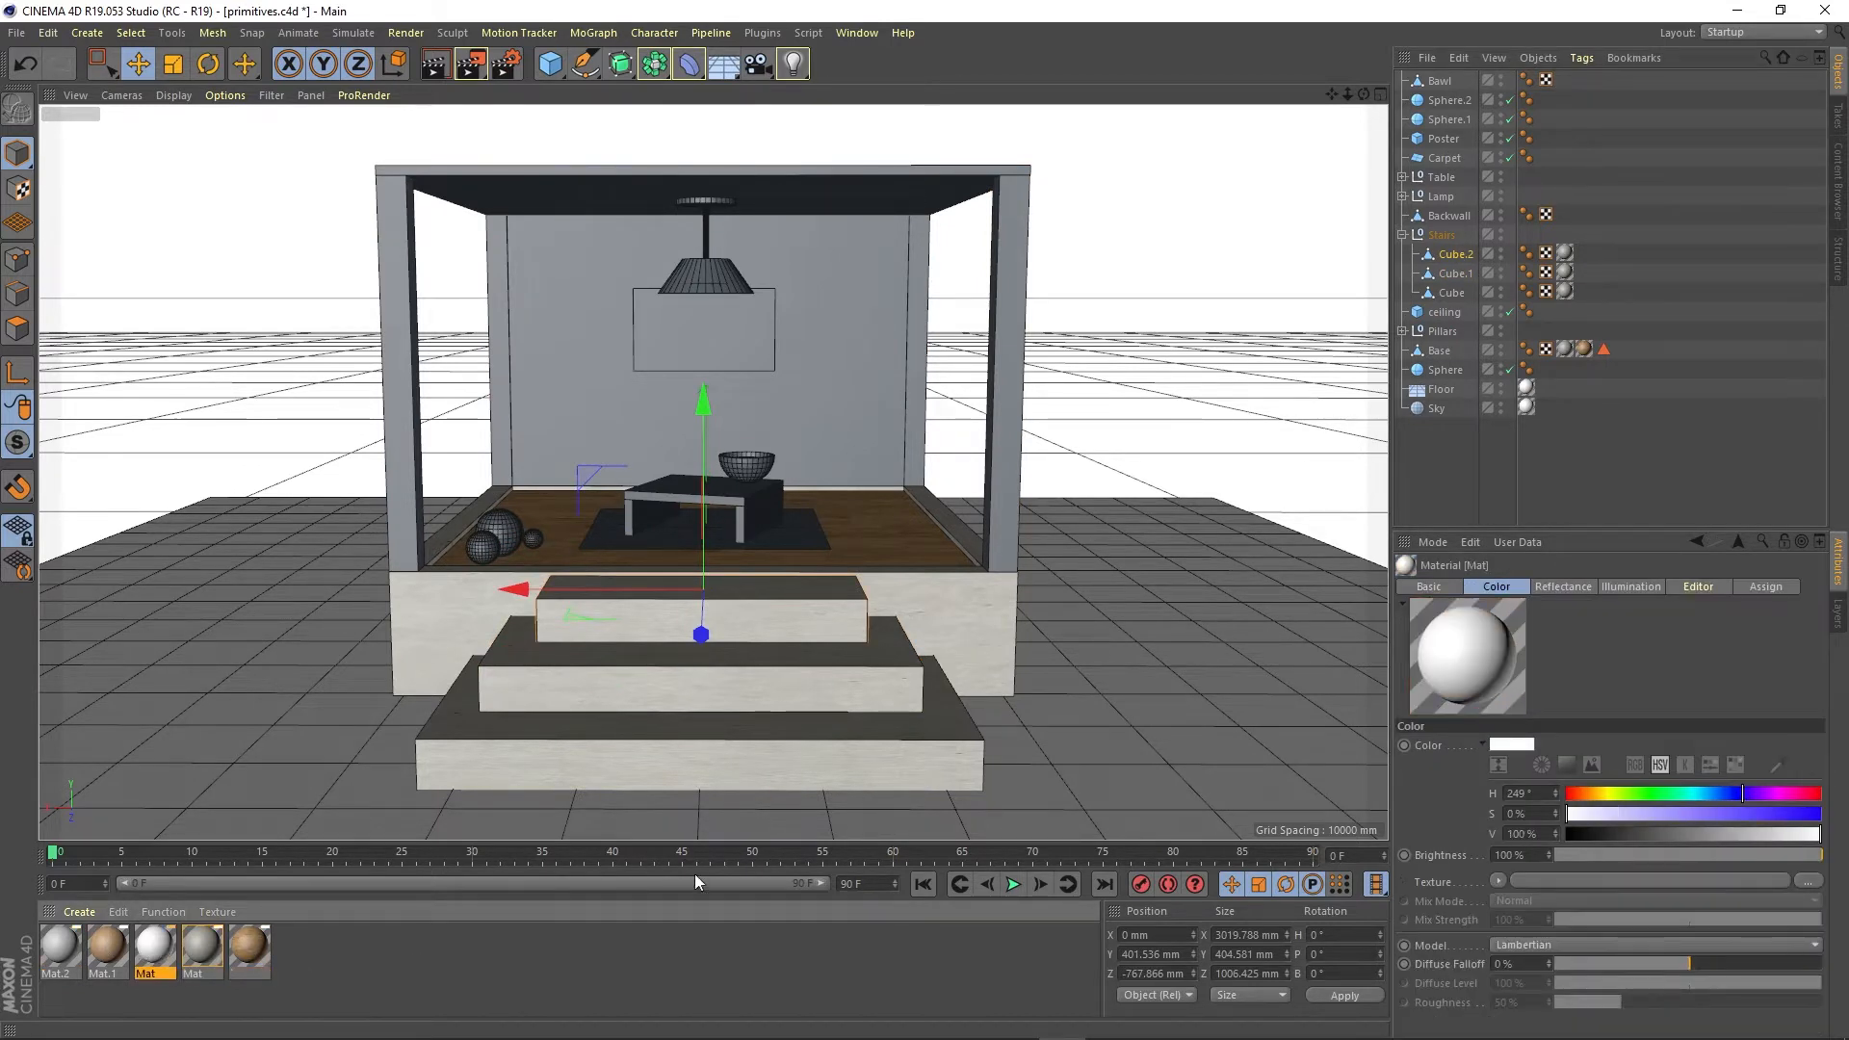
pyautogui.click(62, 950)
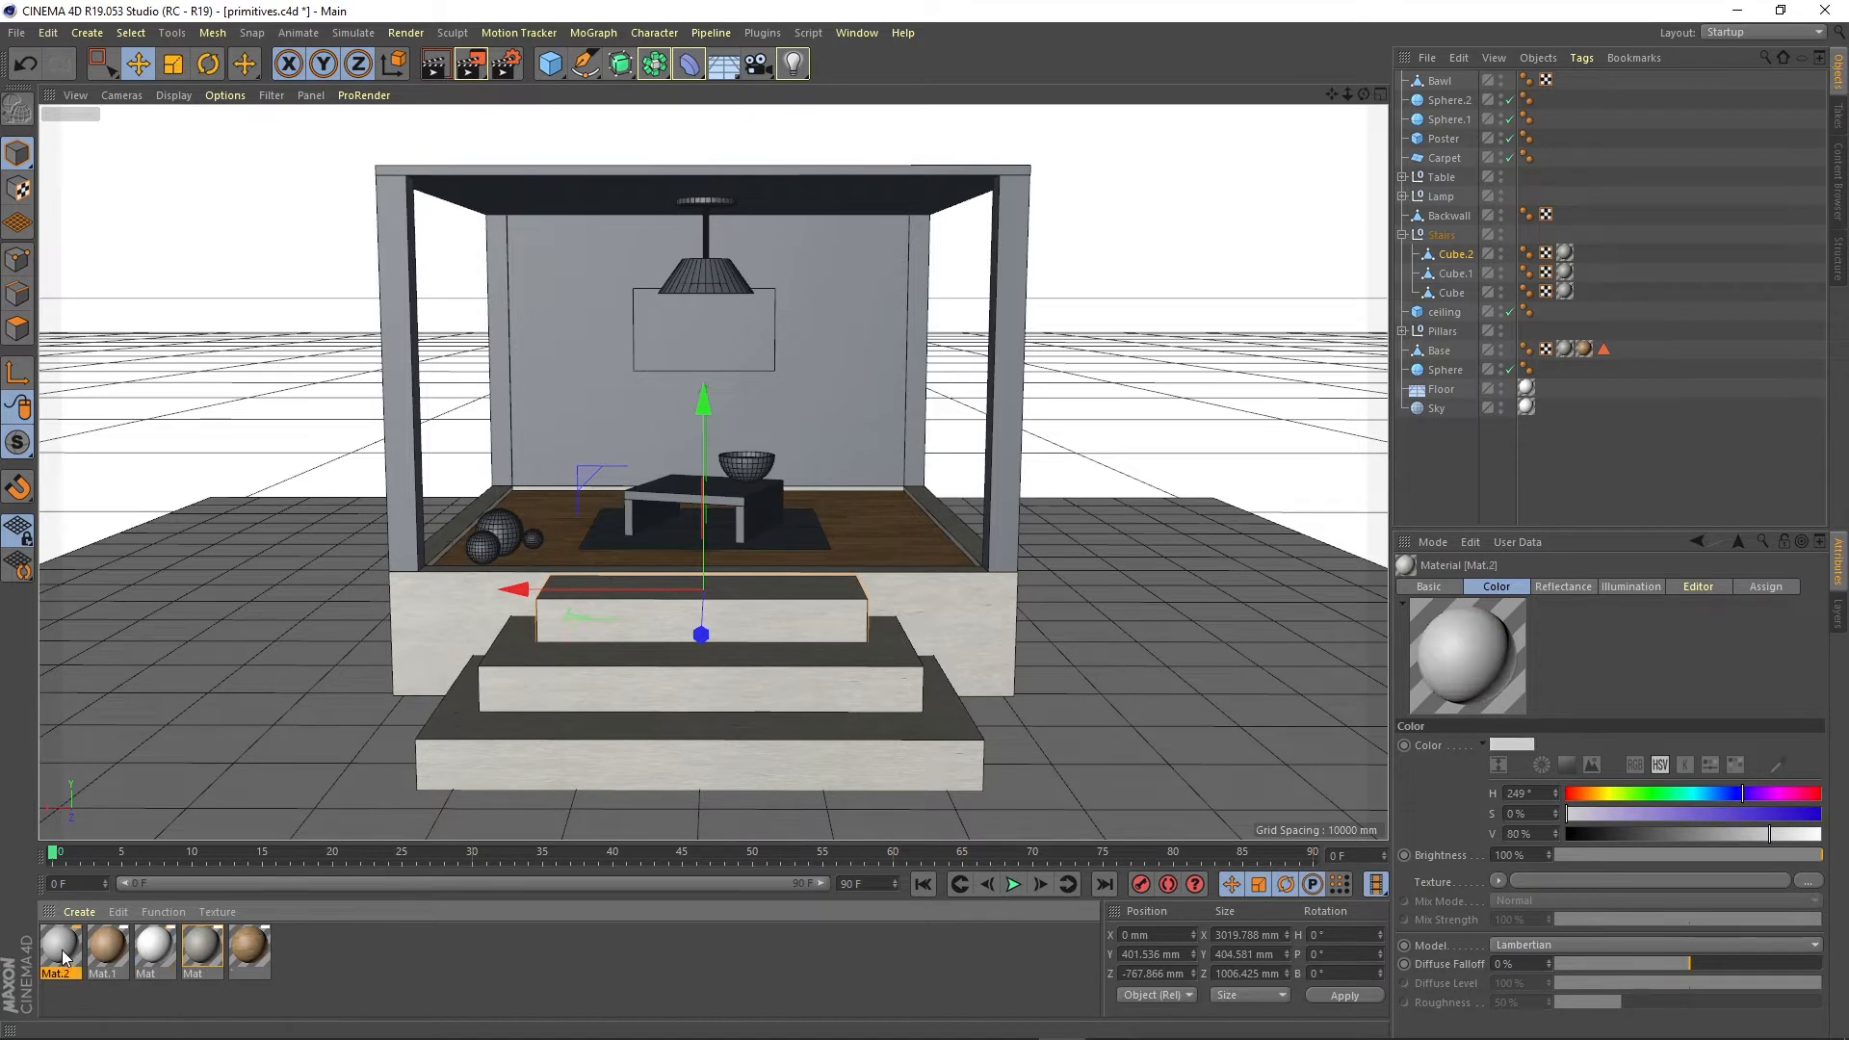
pyautogui.click(251, 952)
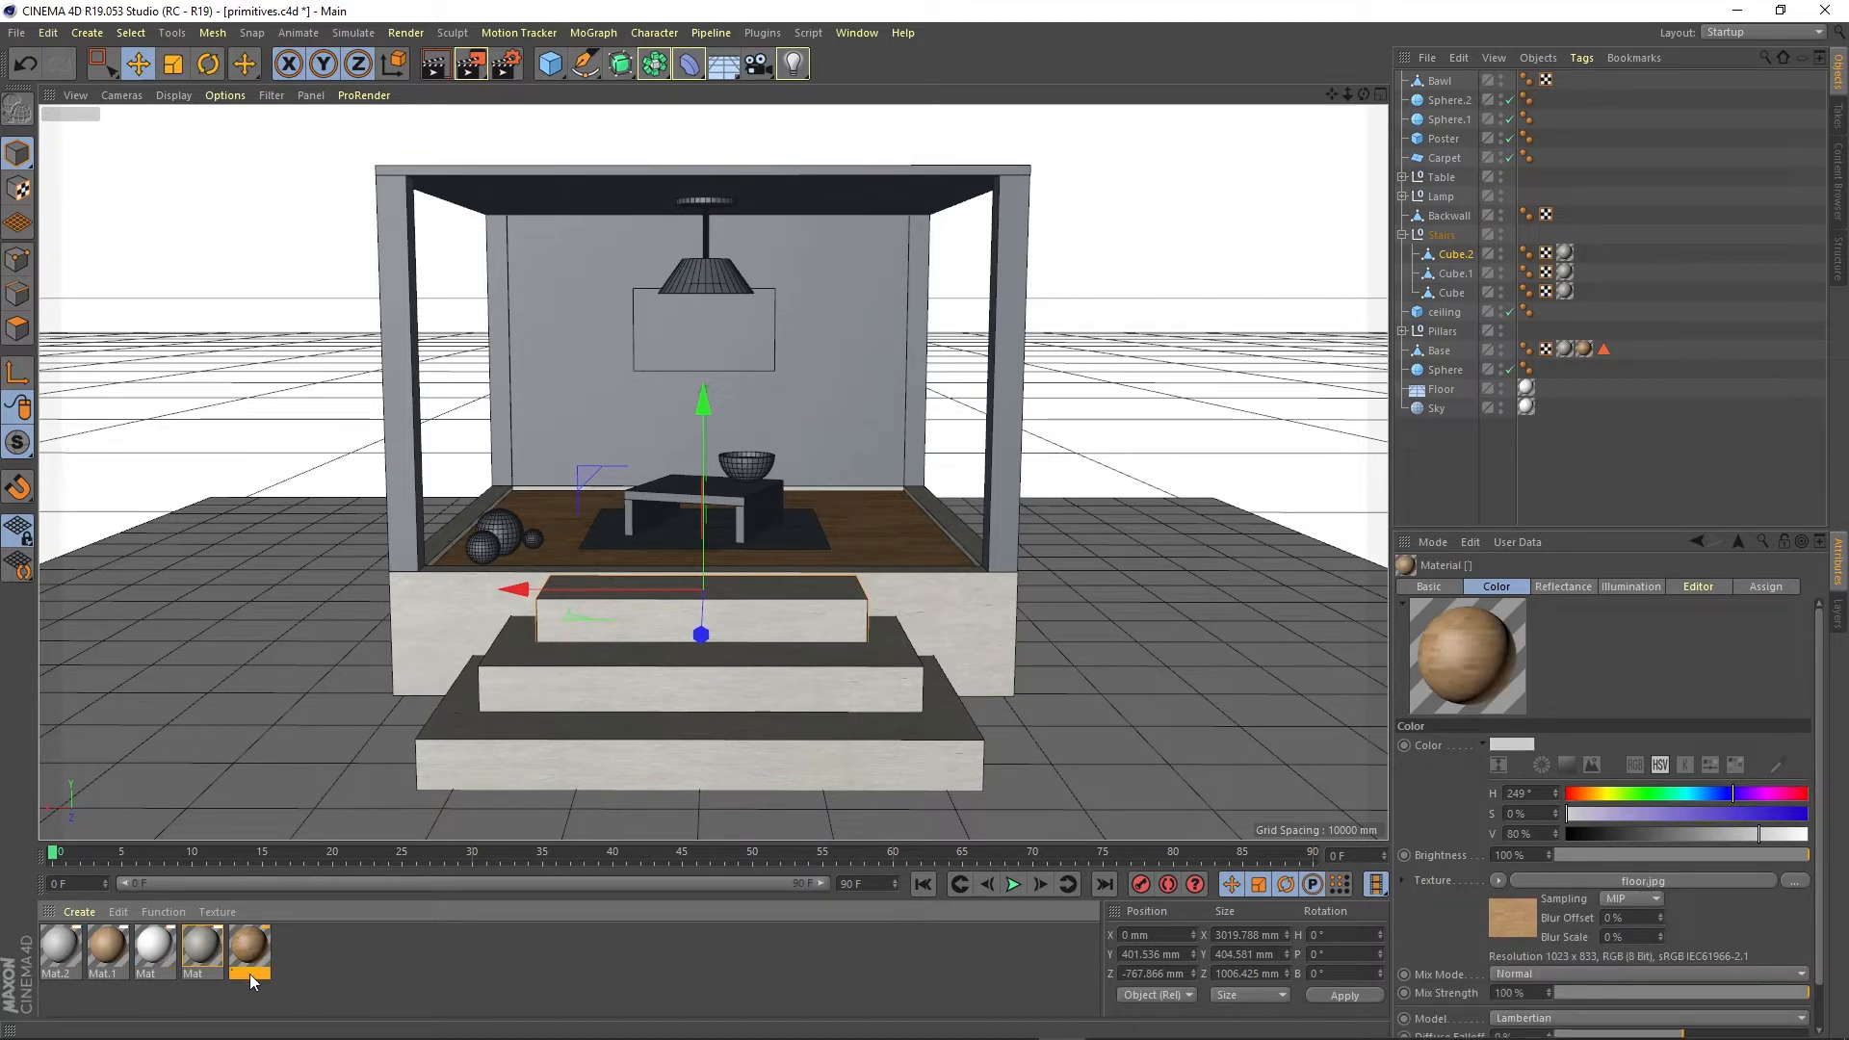
pyautogui.doubleClick(250, 974)
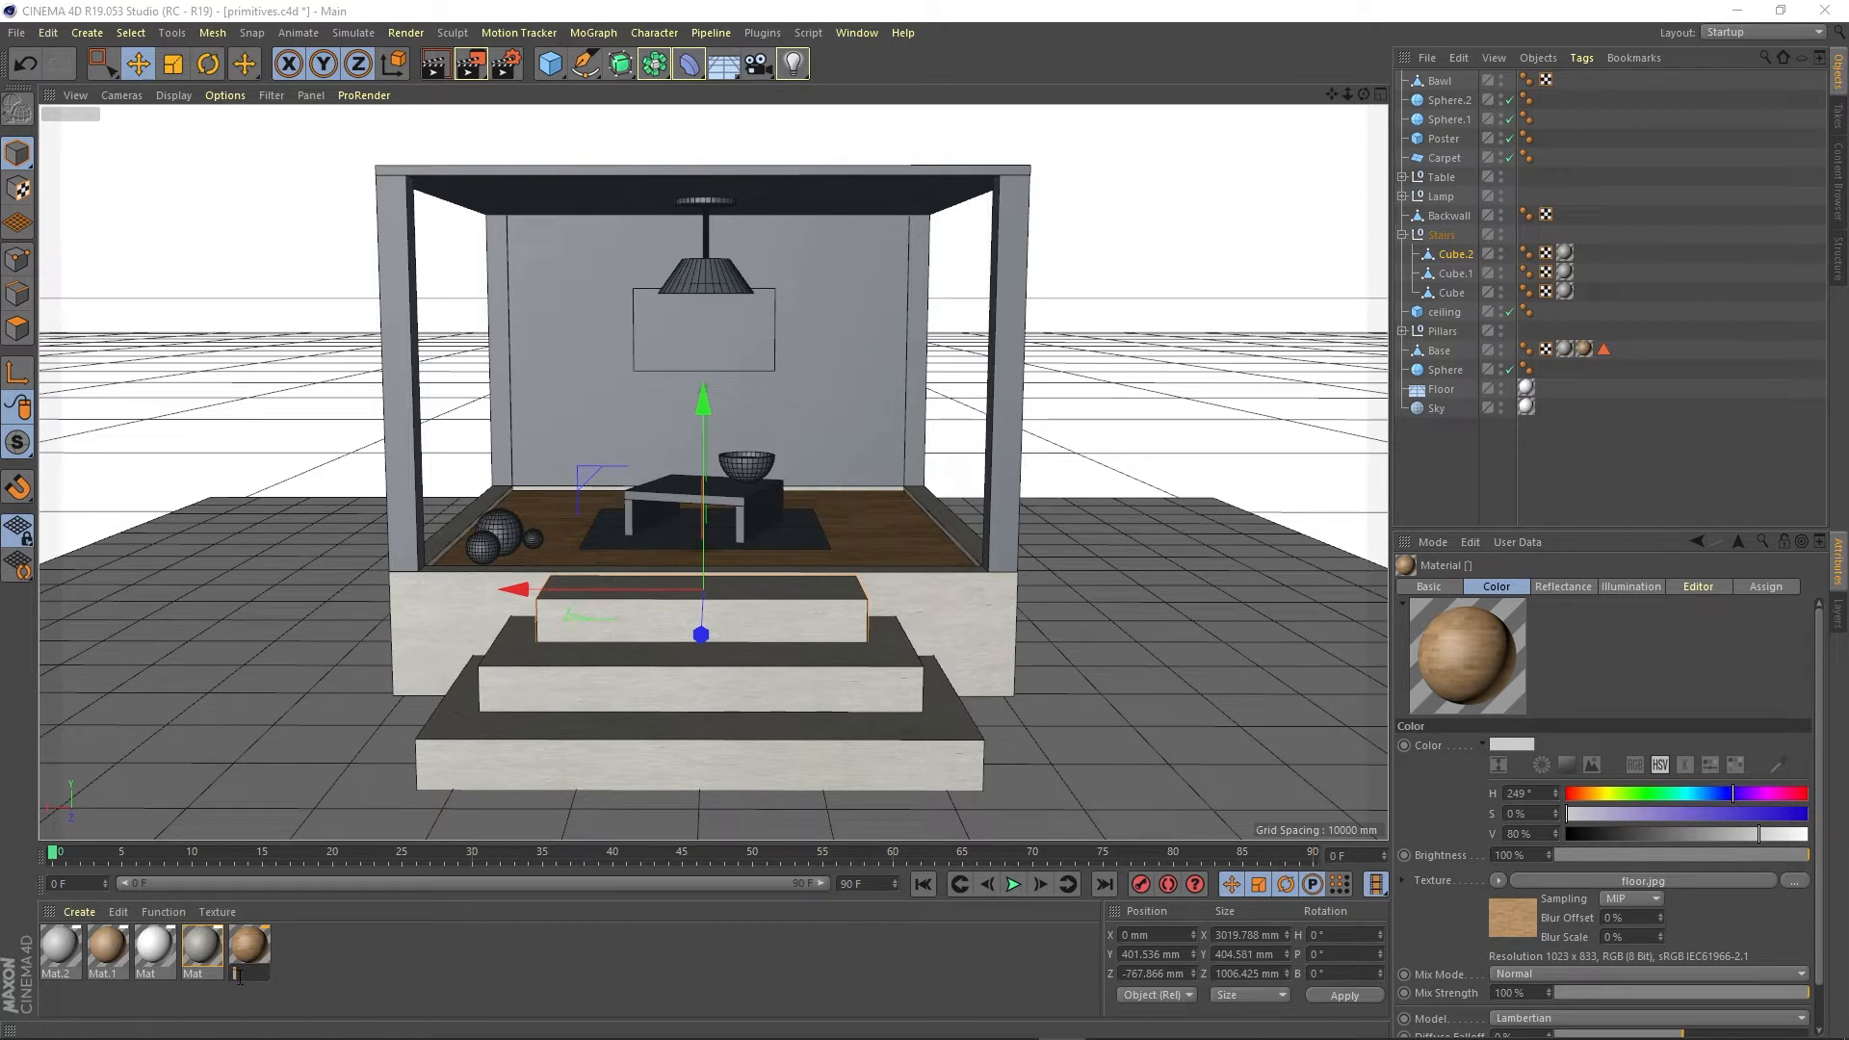
pyautogui.write('Floor')
pyautogui.press('Return')
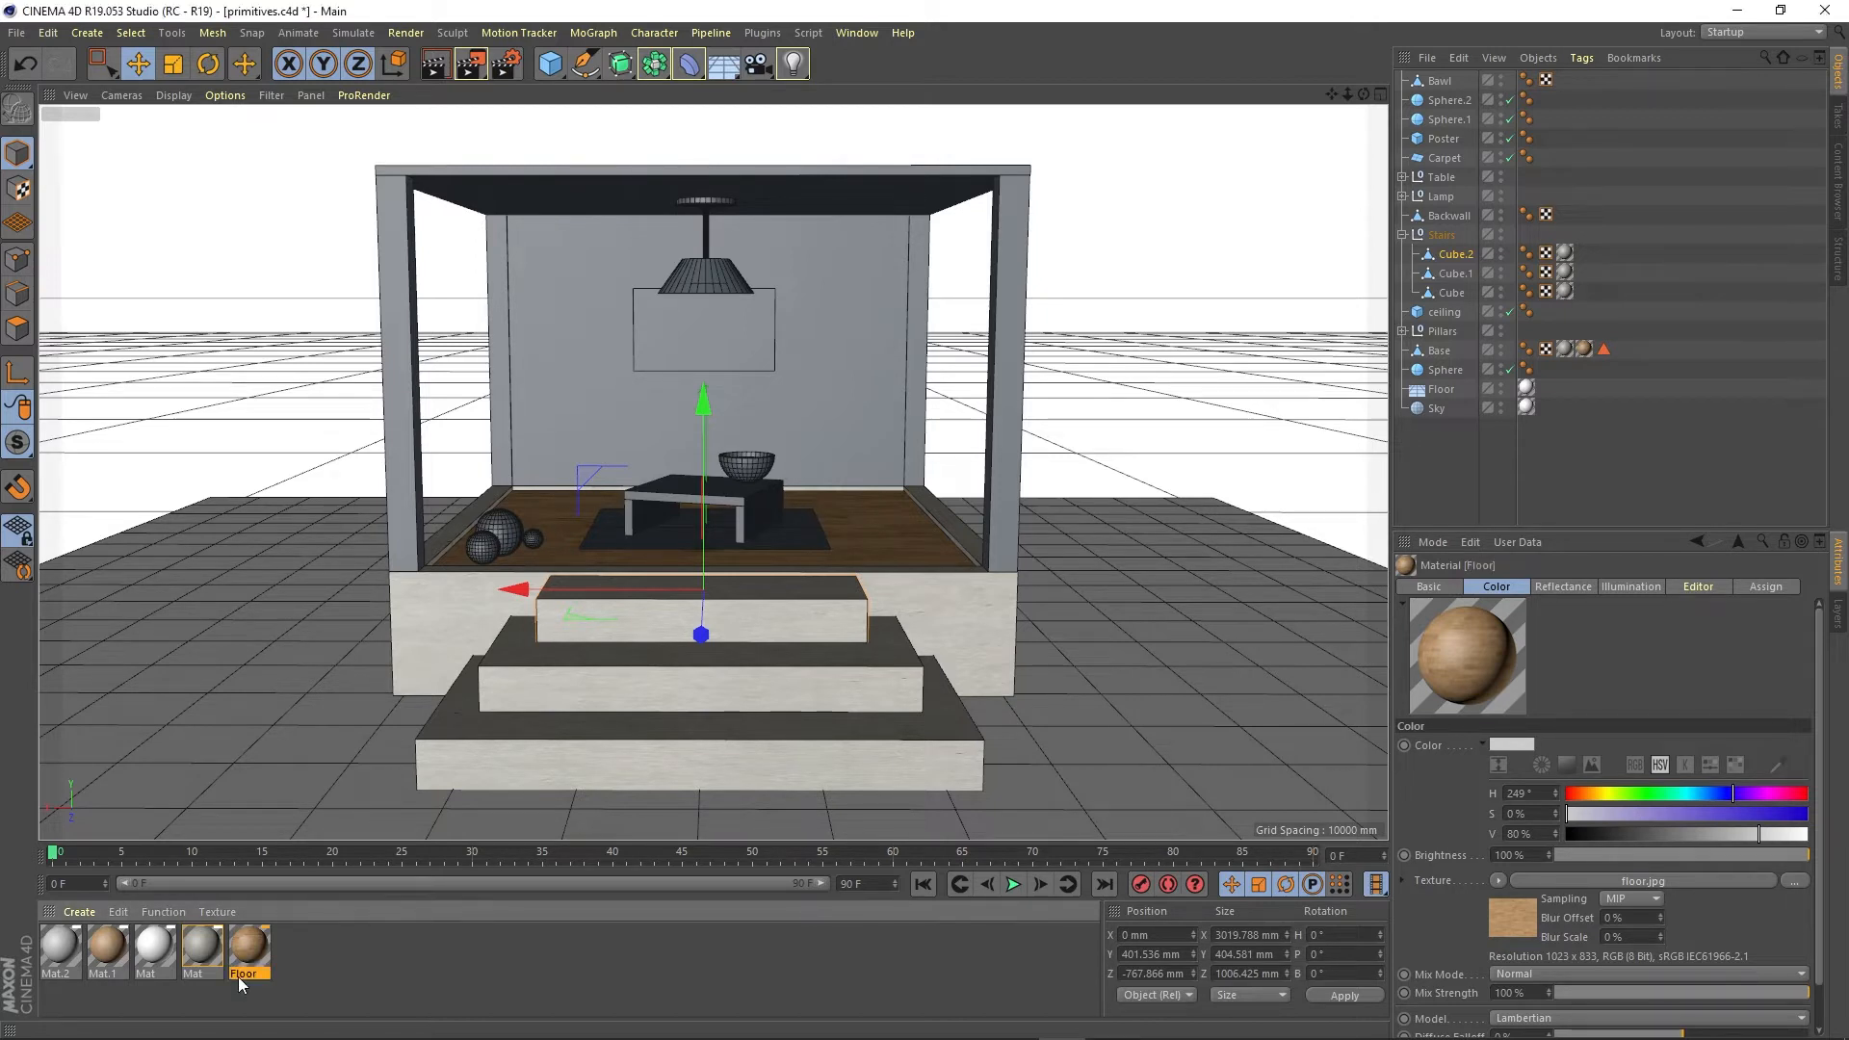
# Darken the Mat.2 material to a dark grey by setting its color's V to 42%, and close the Material Editor
pyautogui.click(56, 945)
pyautogui.doubleClick(56, 946)
pyautogui.moveTo(590, 132); pyautogui.dragTo(970, 135)
pyautogui.click(709, 339)
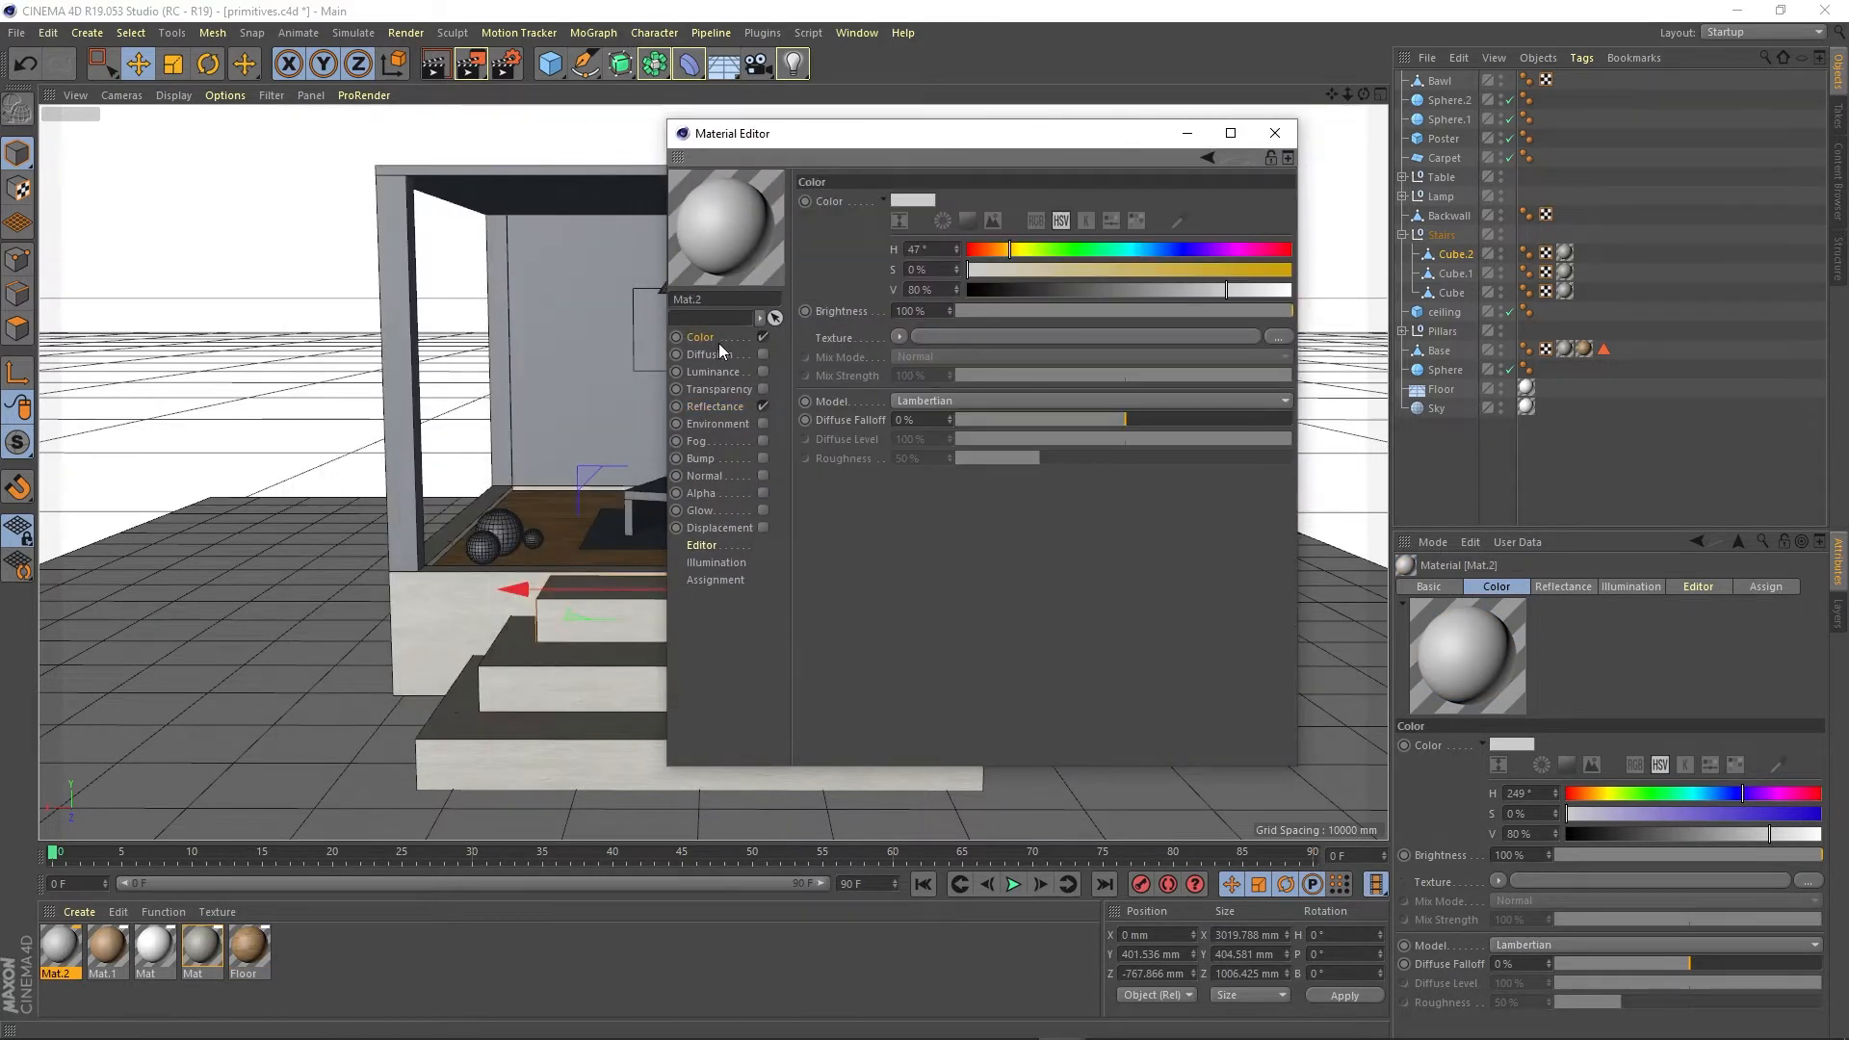
pyautogui.moveTo(1026, 249)
pyautogui.mouseDown()
pyautogui.moveTo(1132, 248)
pyautogui.moveTo(1147, 289)
pyautogui.moveTo(1082, 291)
pyautogui.moveTo(1102, 287)
pyautogui.mouseUp()
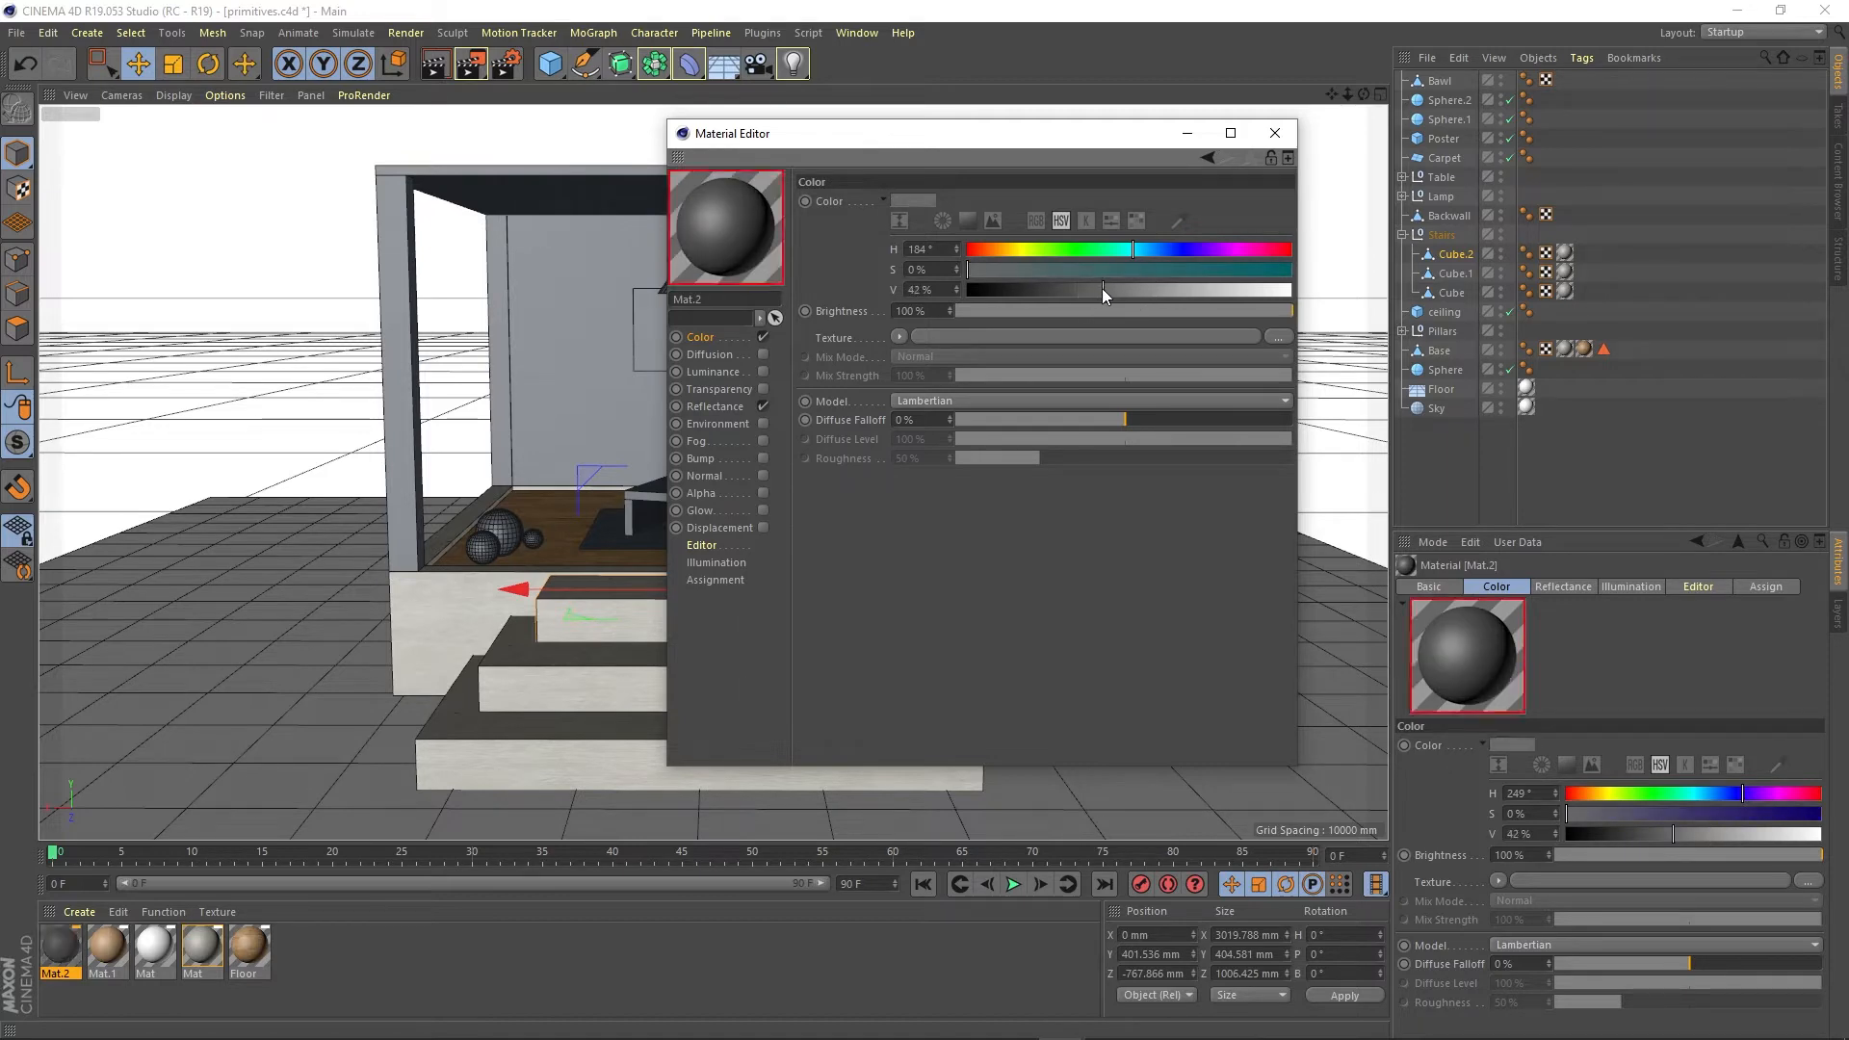
pyautogui.click(1274, 133)
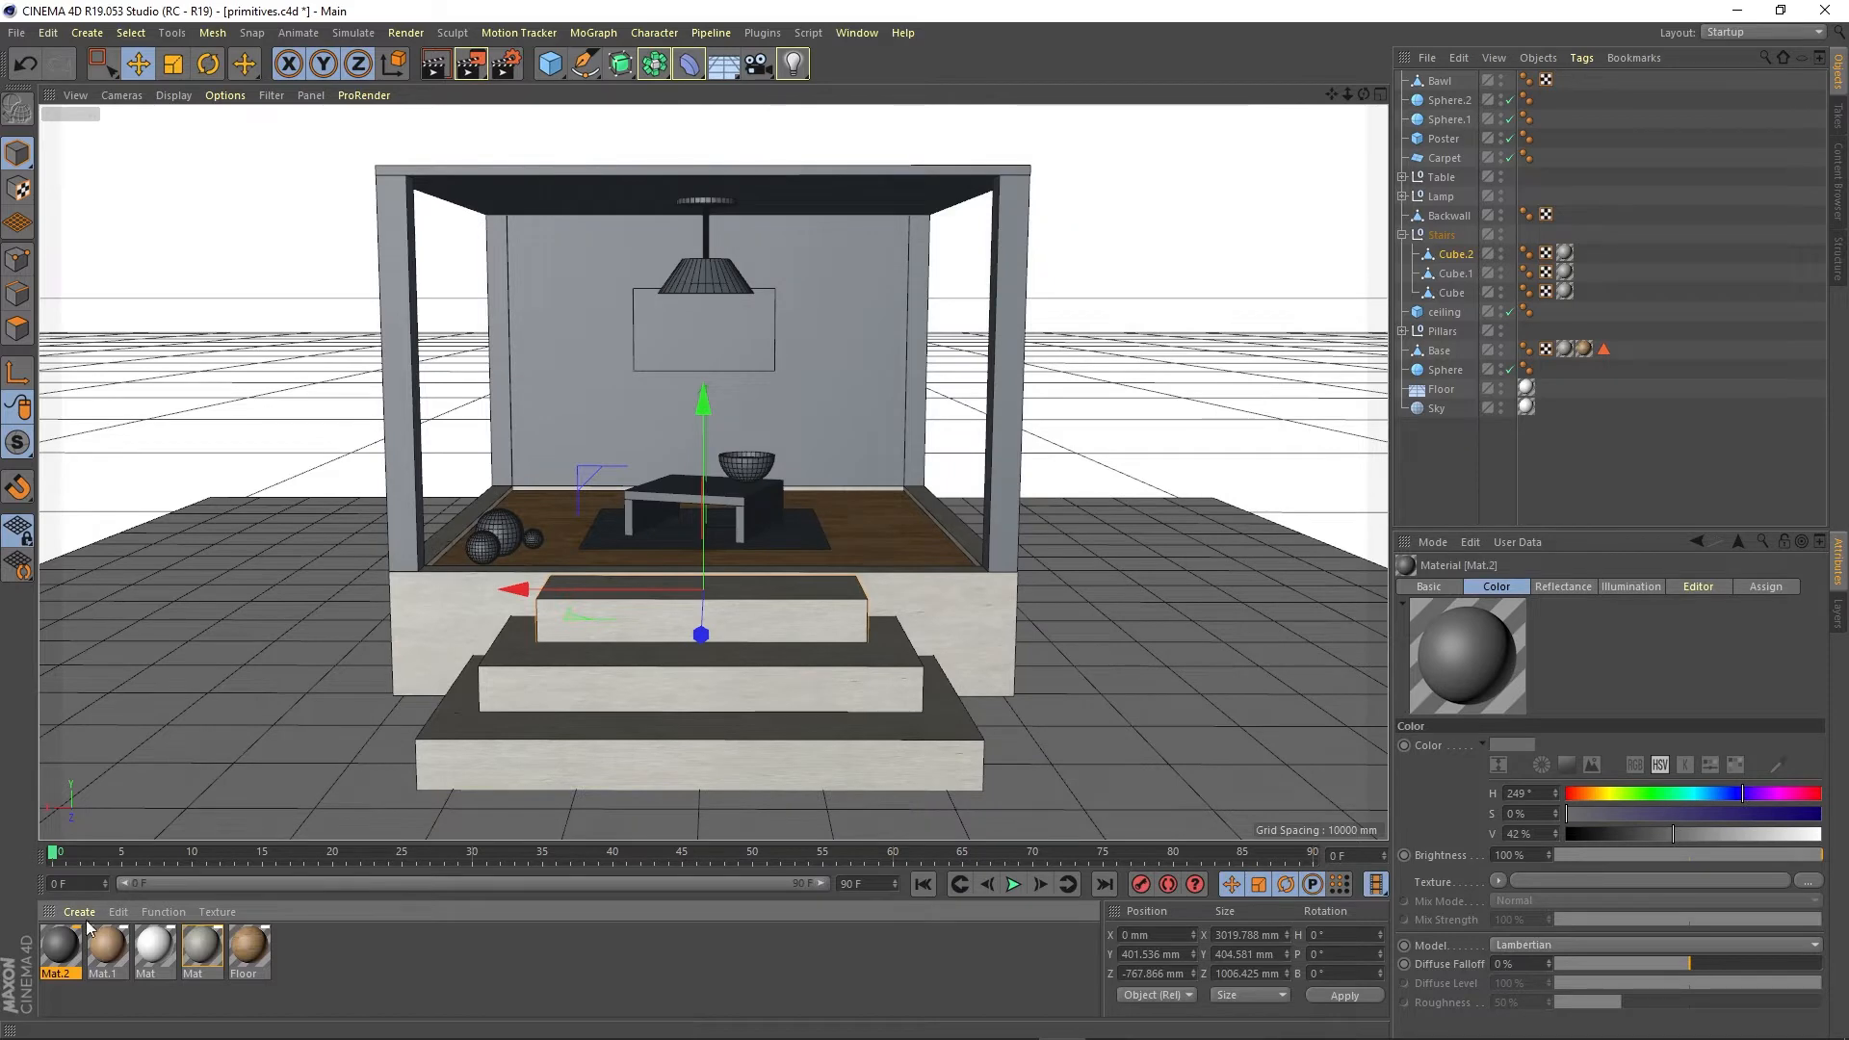
# Apply the dark grey Mat.2 material to the pavilion's pillars and check them from an angle
pyautogui.moveTo(60, 944)
pyautogui.mouseDown()
pyautogui.moveTo(392, 544)
pyautogui.moveTo(406, 485)
pyautogui.moveTo(414, 510)
pyautogui.moveTo(500, 437)
pyautogui.mouseUp()
pyautogui.moveTo(62, 940); pyautogui.dragTo(920, 424)
pyautogui.moveTo(62, 943); pyautogui.dragTo(1002, 517)
pyautogui.keyDown('alt'); pyautogui.moveTo(955, 614); pyautogui.dragTo(775, 620); pyautogui.keyUp('alt')
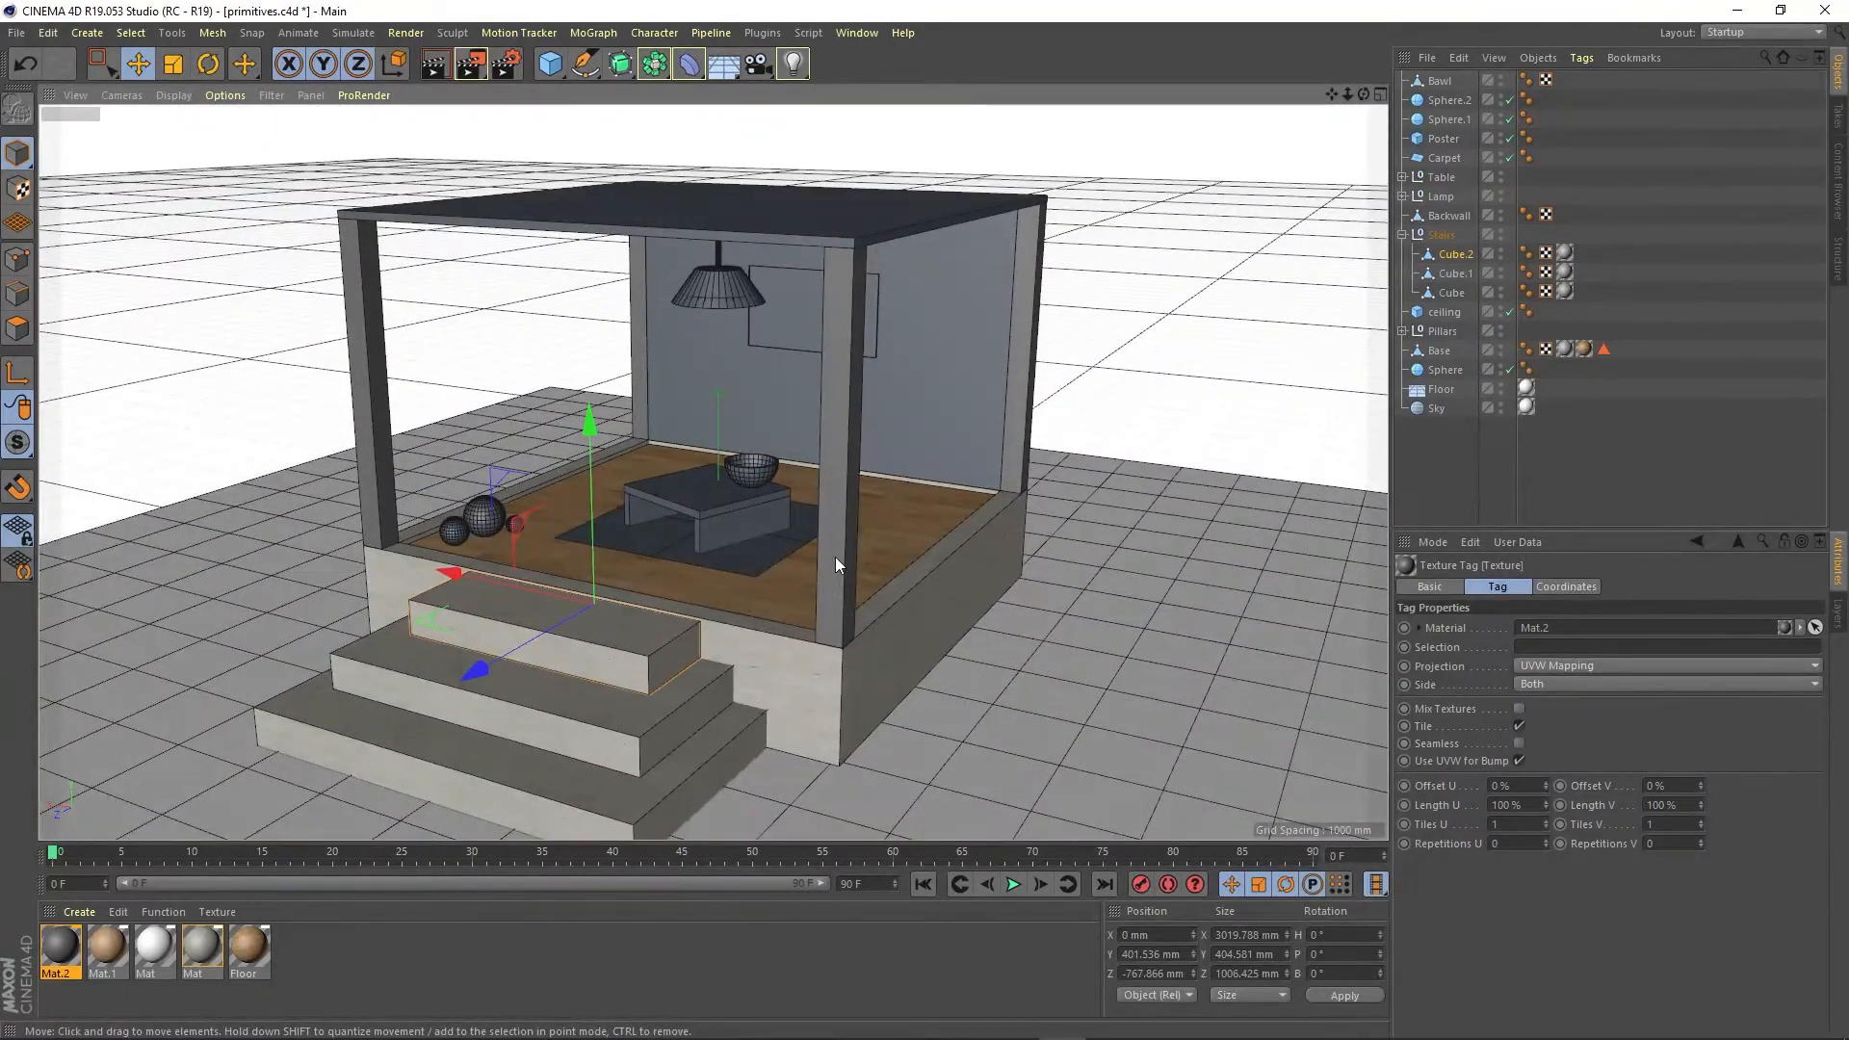
# Select the Backwall, create a new material from the desktop's wallpattern image, and restore the full-size program window
pyautogui.click(963, 345)
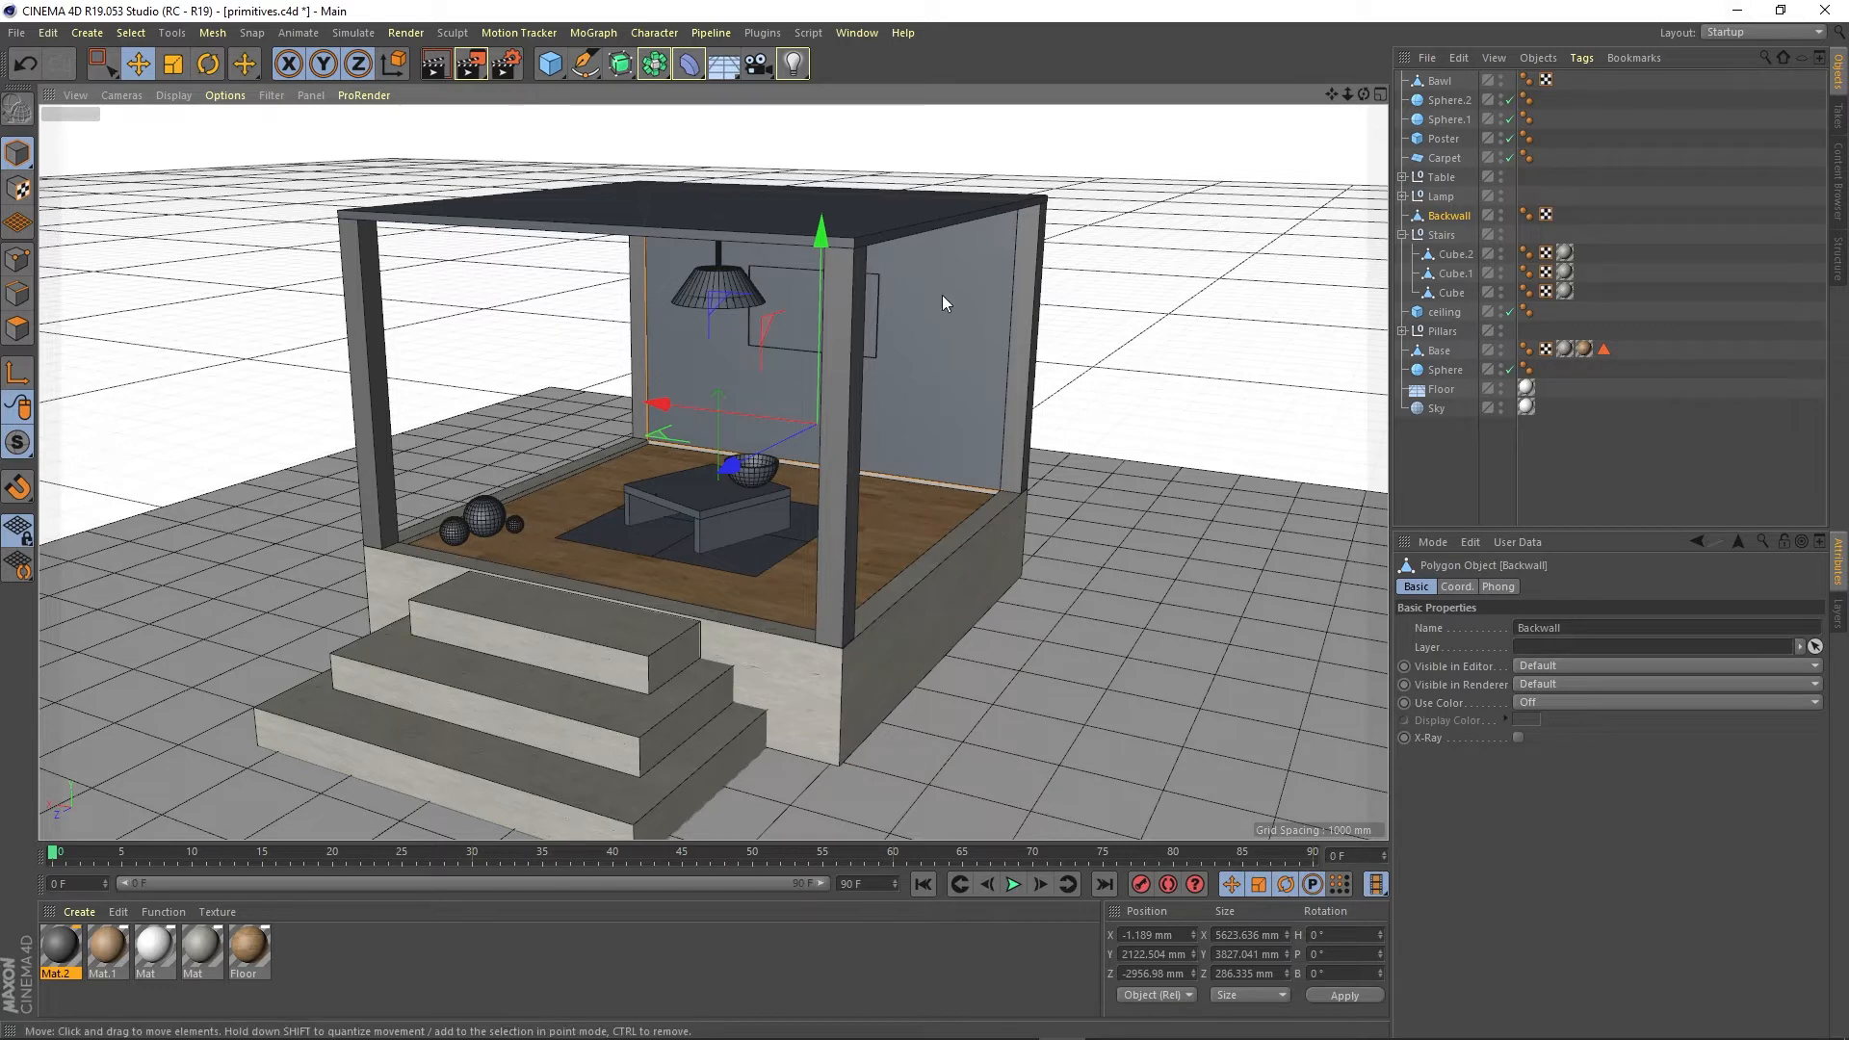
pyautogui.click(1776, 10)
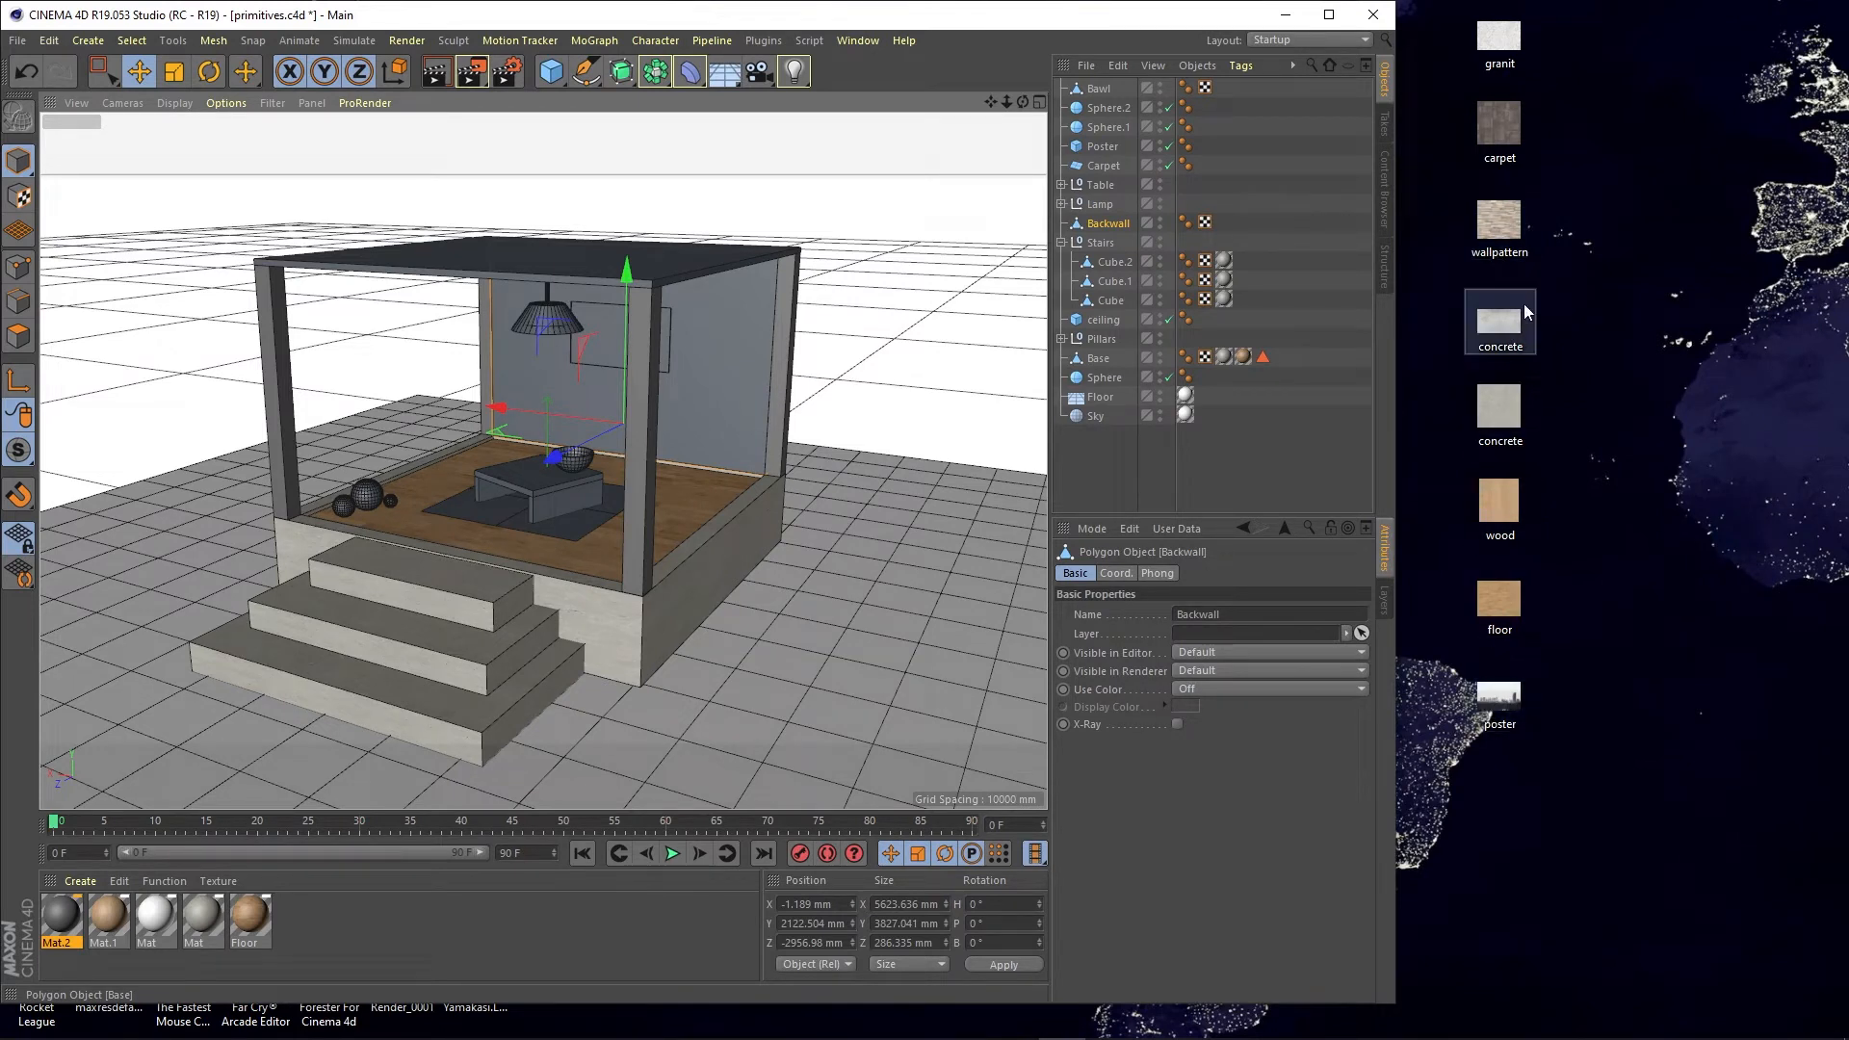
pyautogui.click(1502, 223)
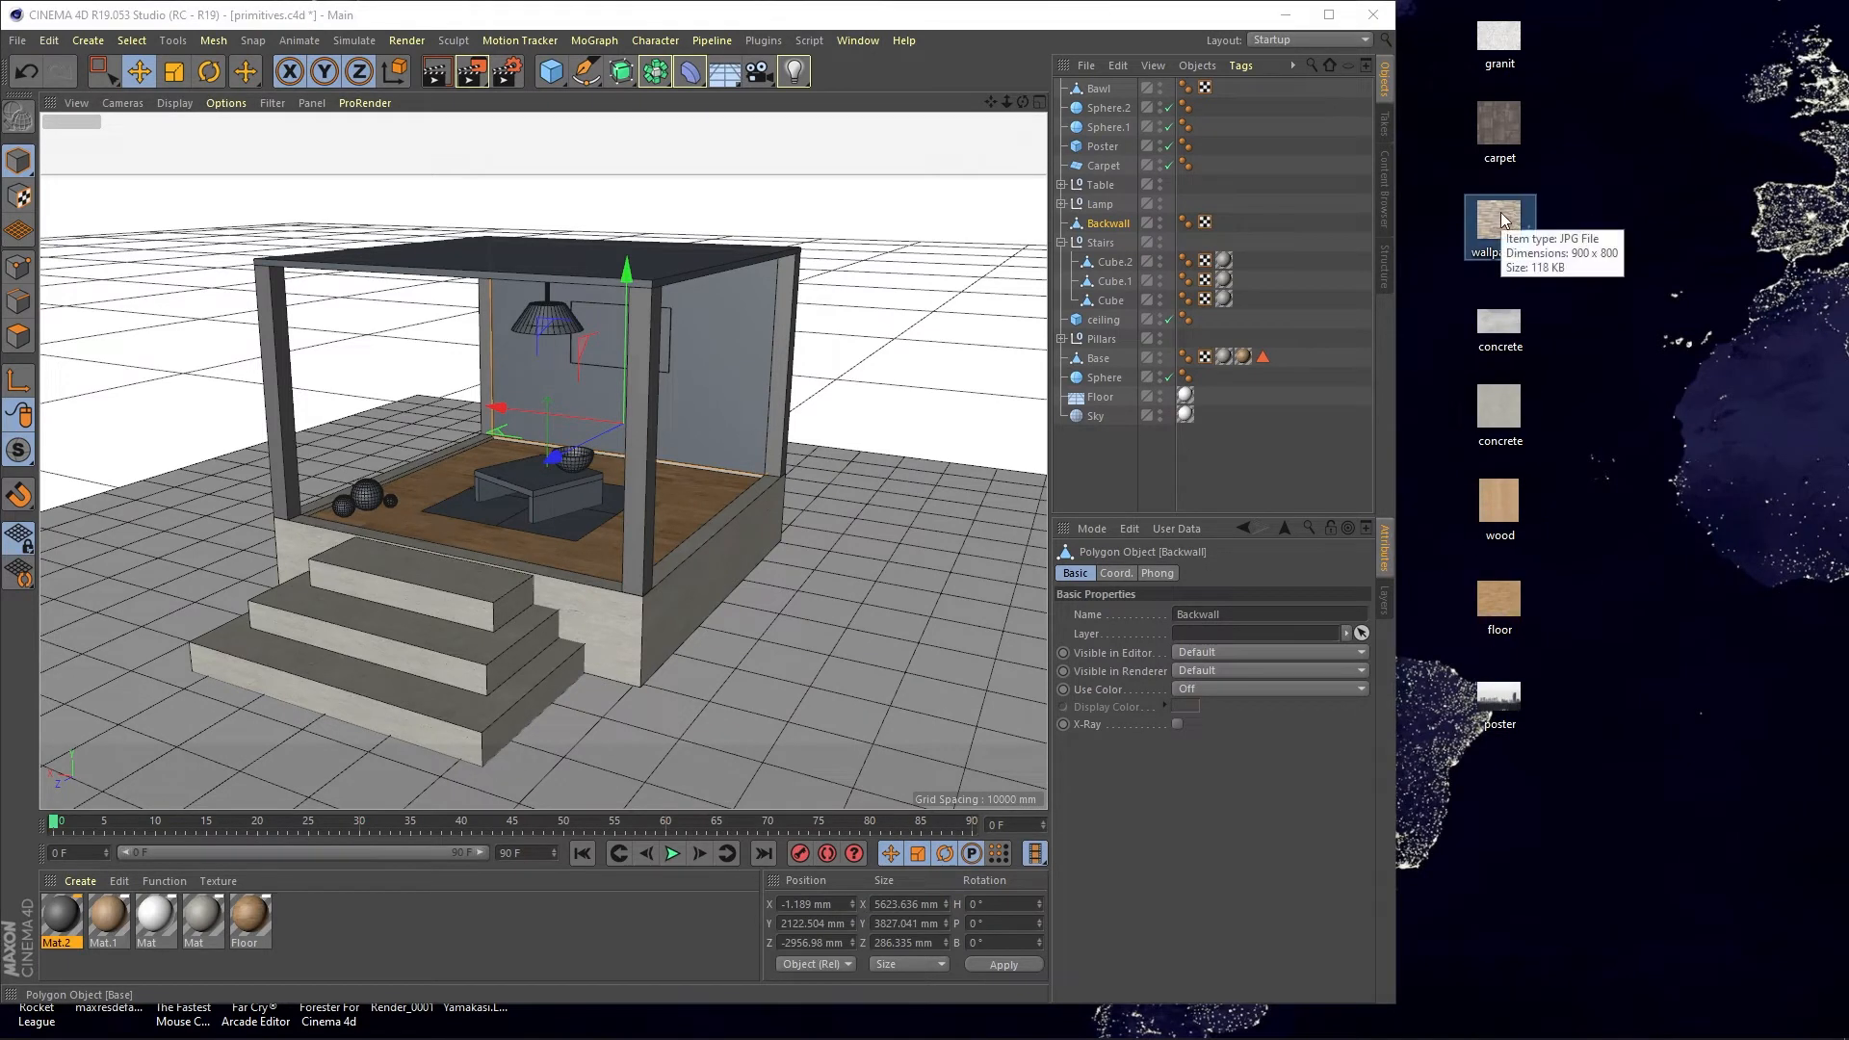
pyautogui.moveTo(1507, 223); pyautogui.dragTo(780, 574)
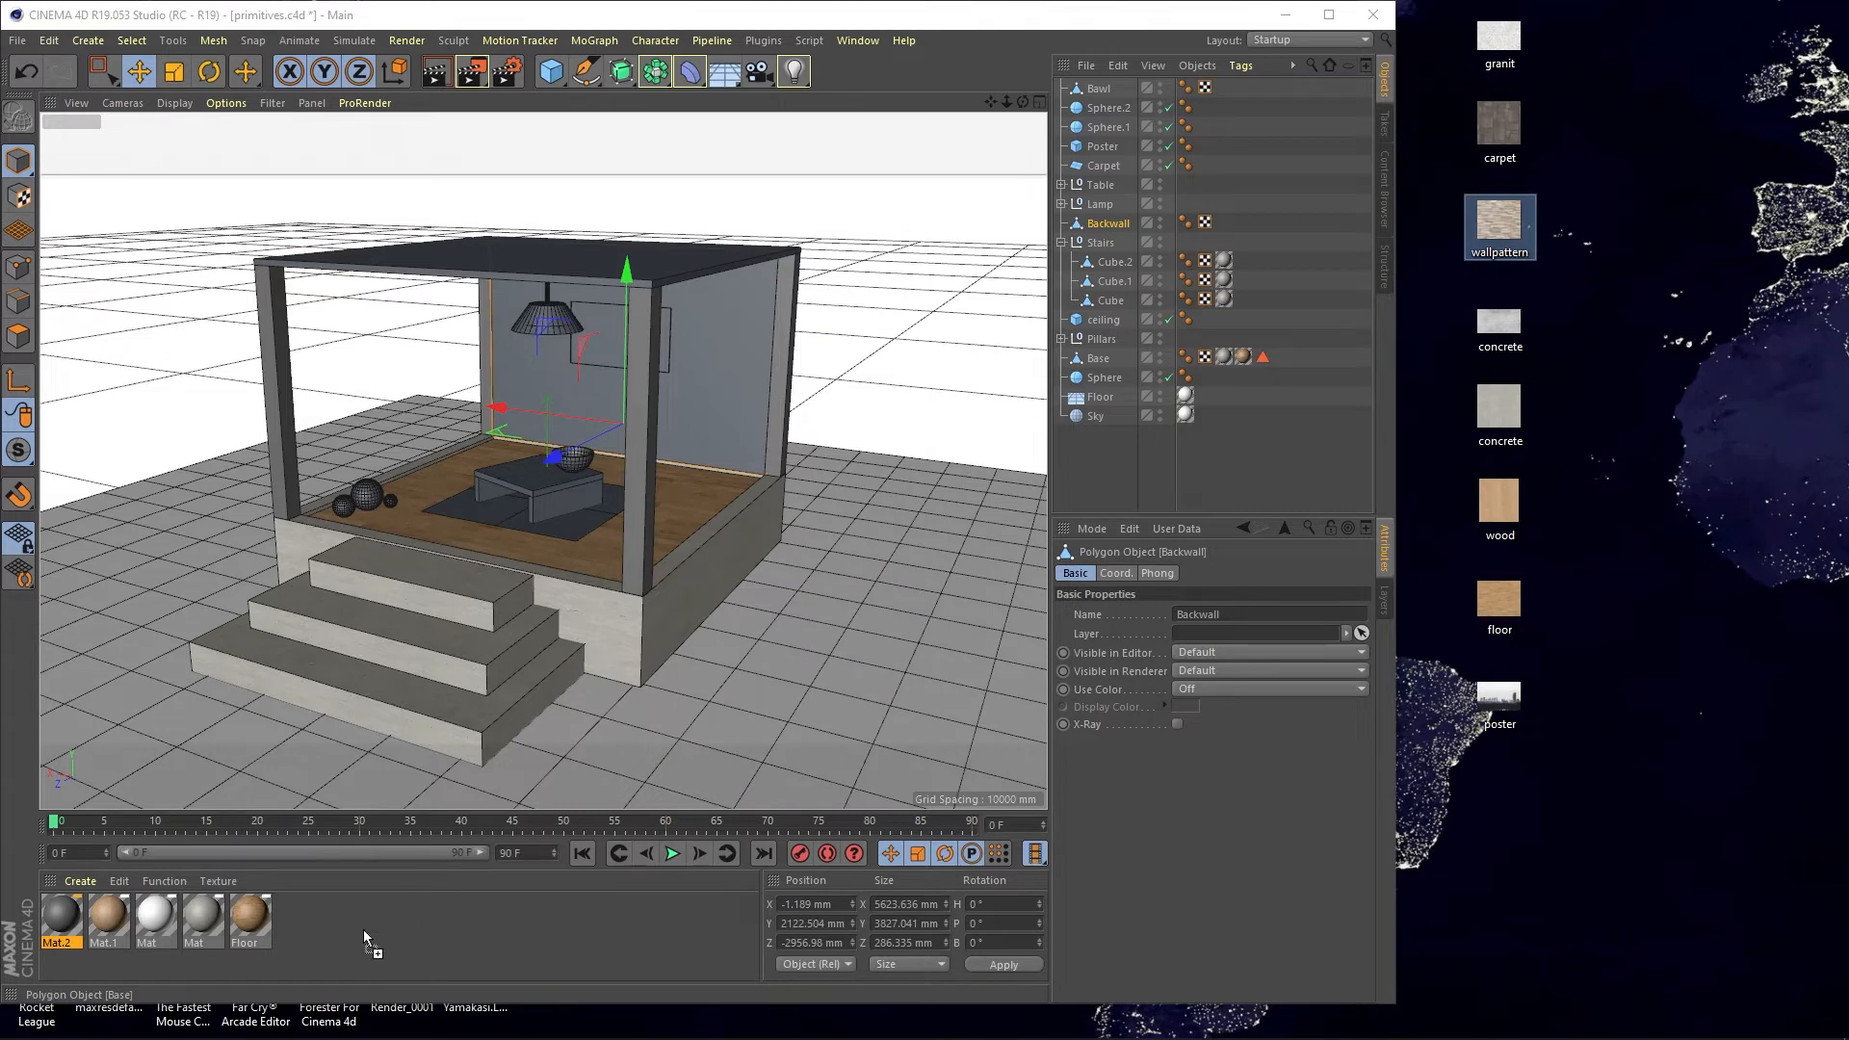
pyautogui.moveTo(362, 930); pyautogui.dragTo(362, 930)
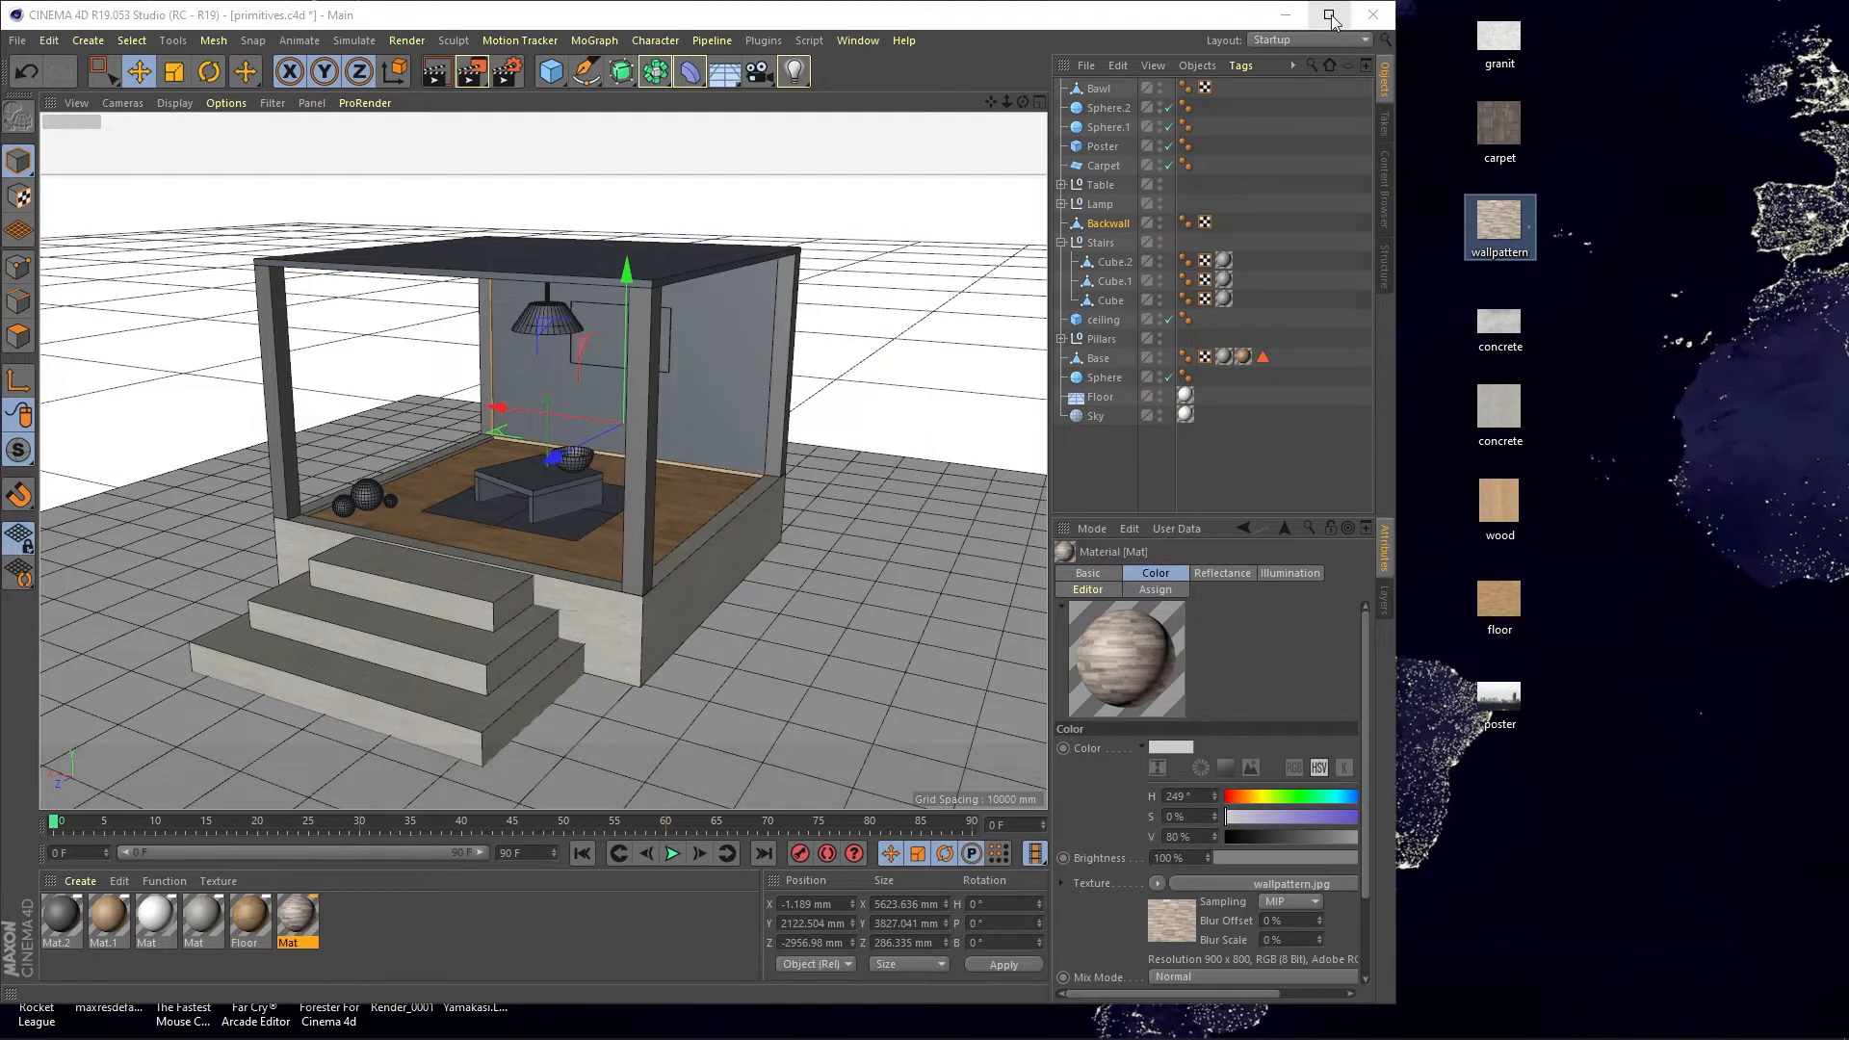
pyautogui.click(1330, 15)
# Check the wallpattern material in the Material Editor, close it, and apply the material to the Backwall
pyautogui.click(305, 953)
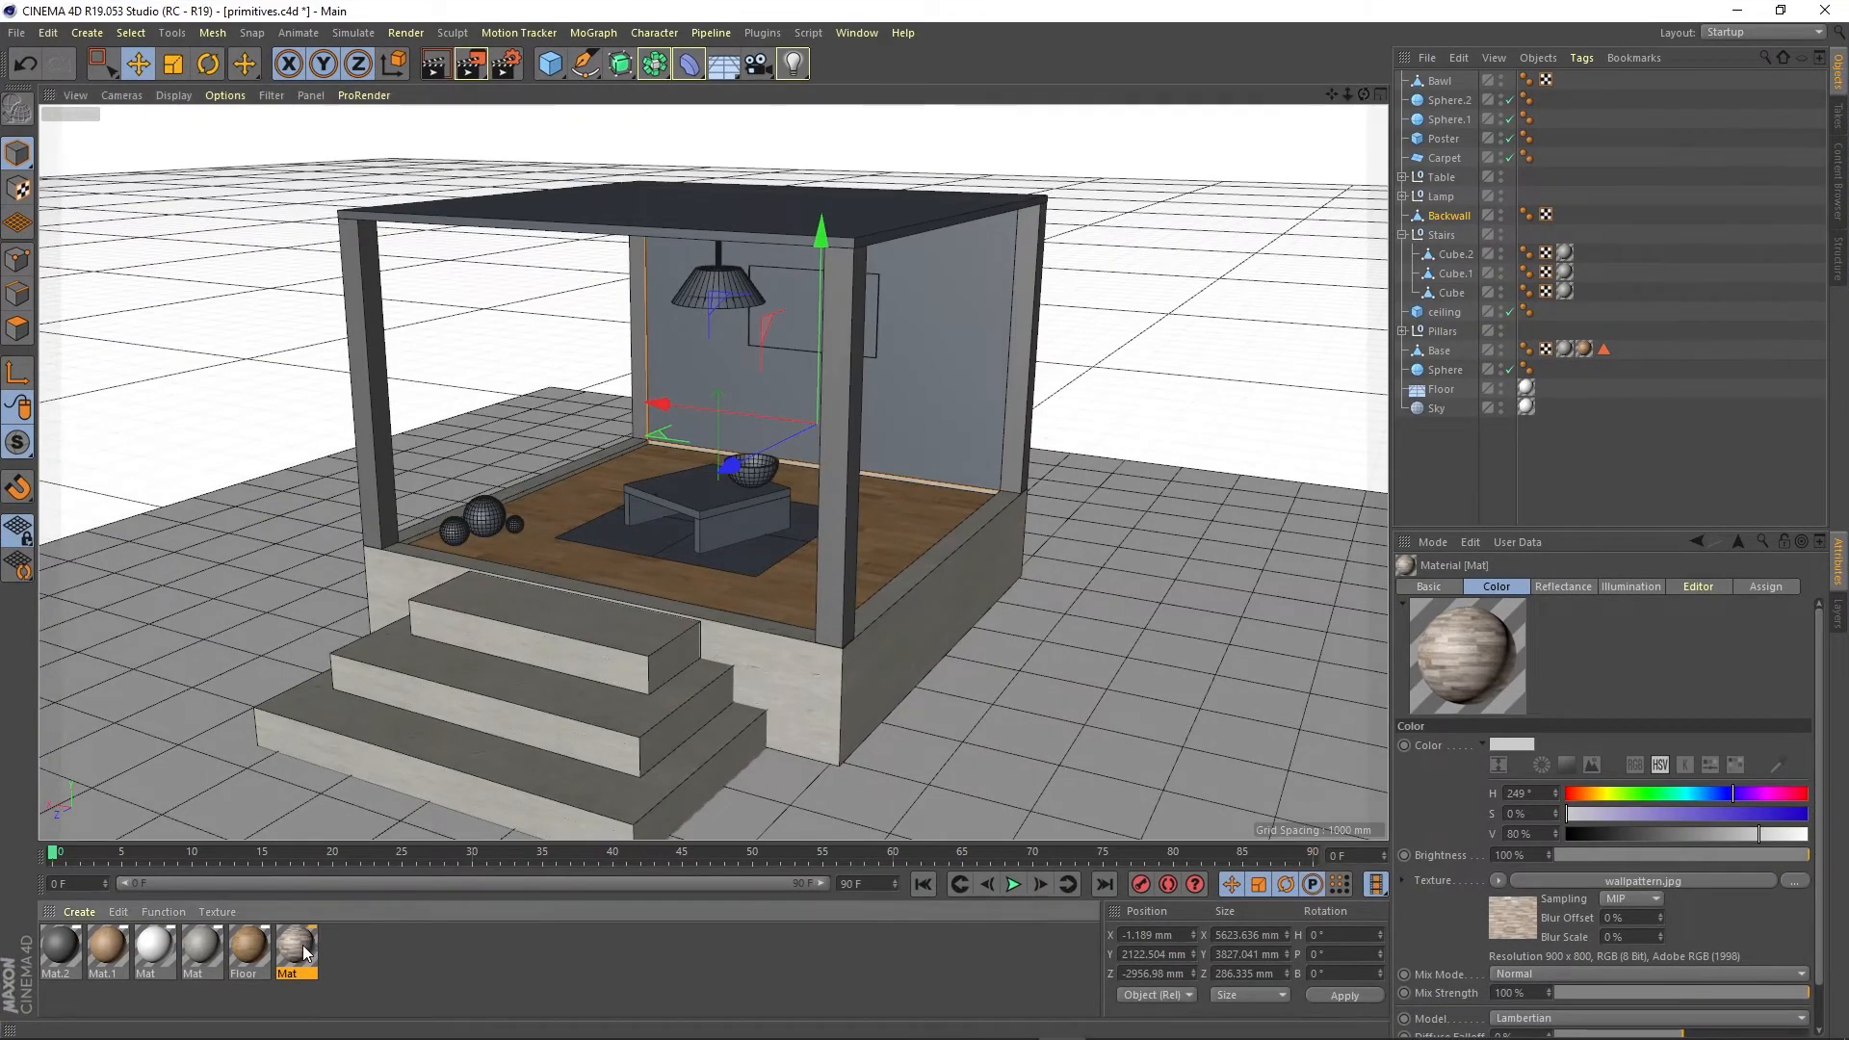
pyautogui.doubleClick(306, 952)
pyautogui.moveTo(686, 136); pyautogui.dragTo(1088, 162)
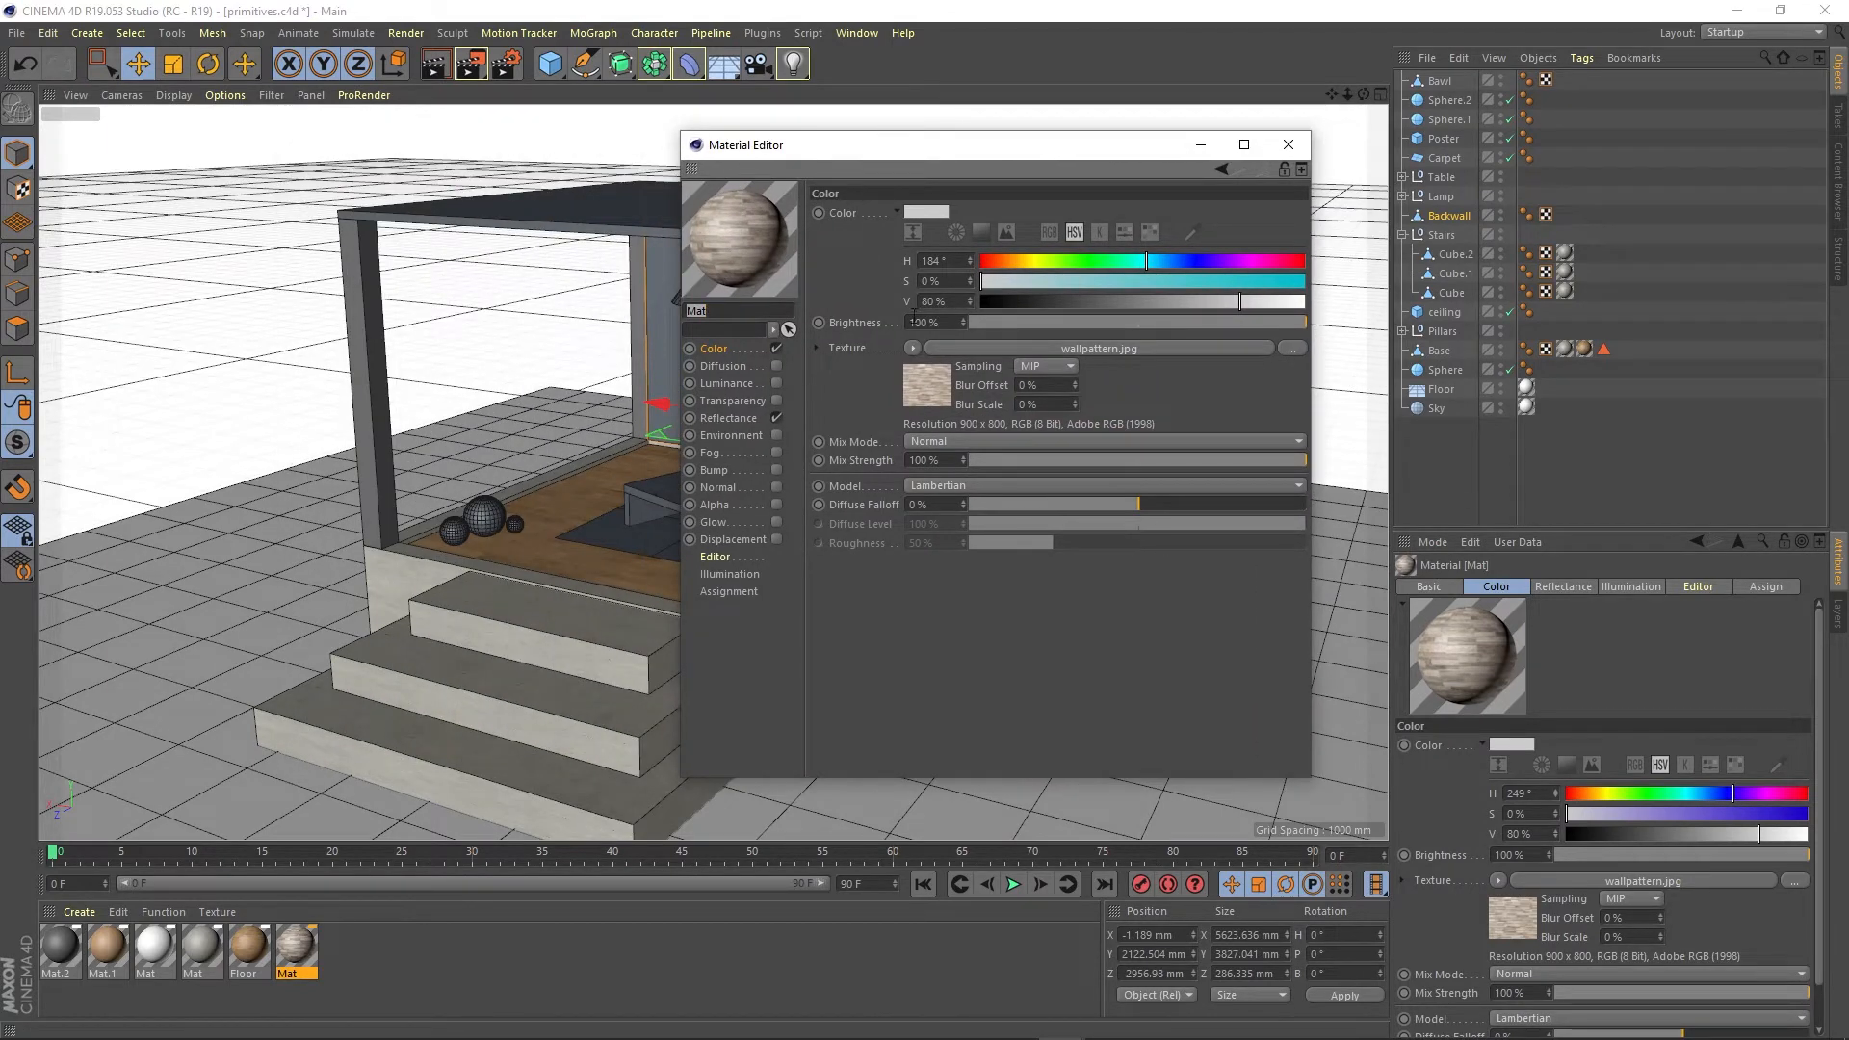
pyautogui.click(1289, 145)
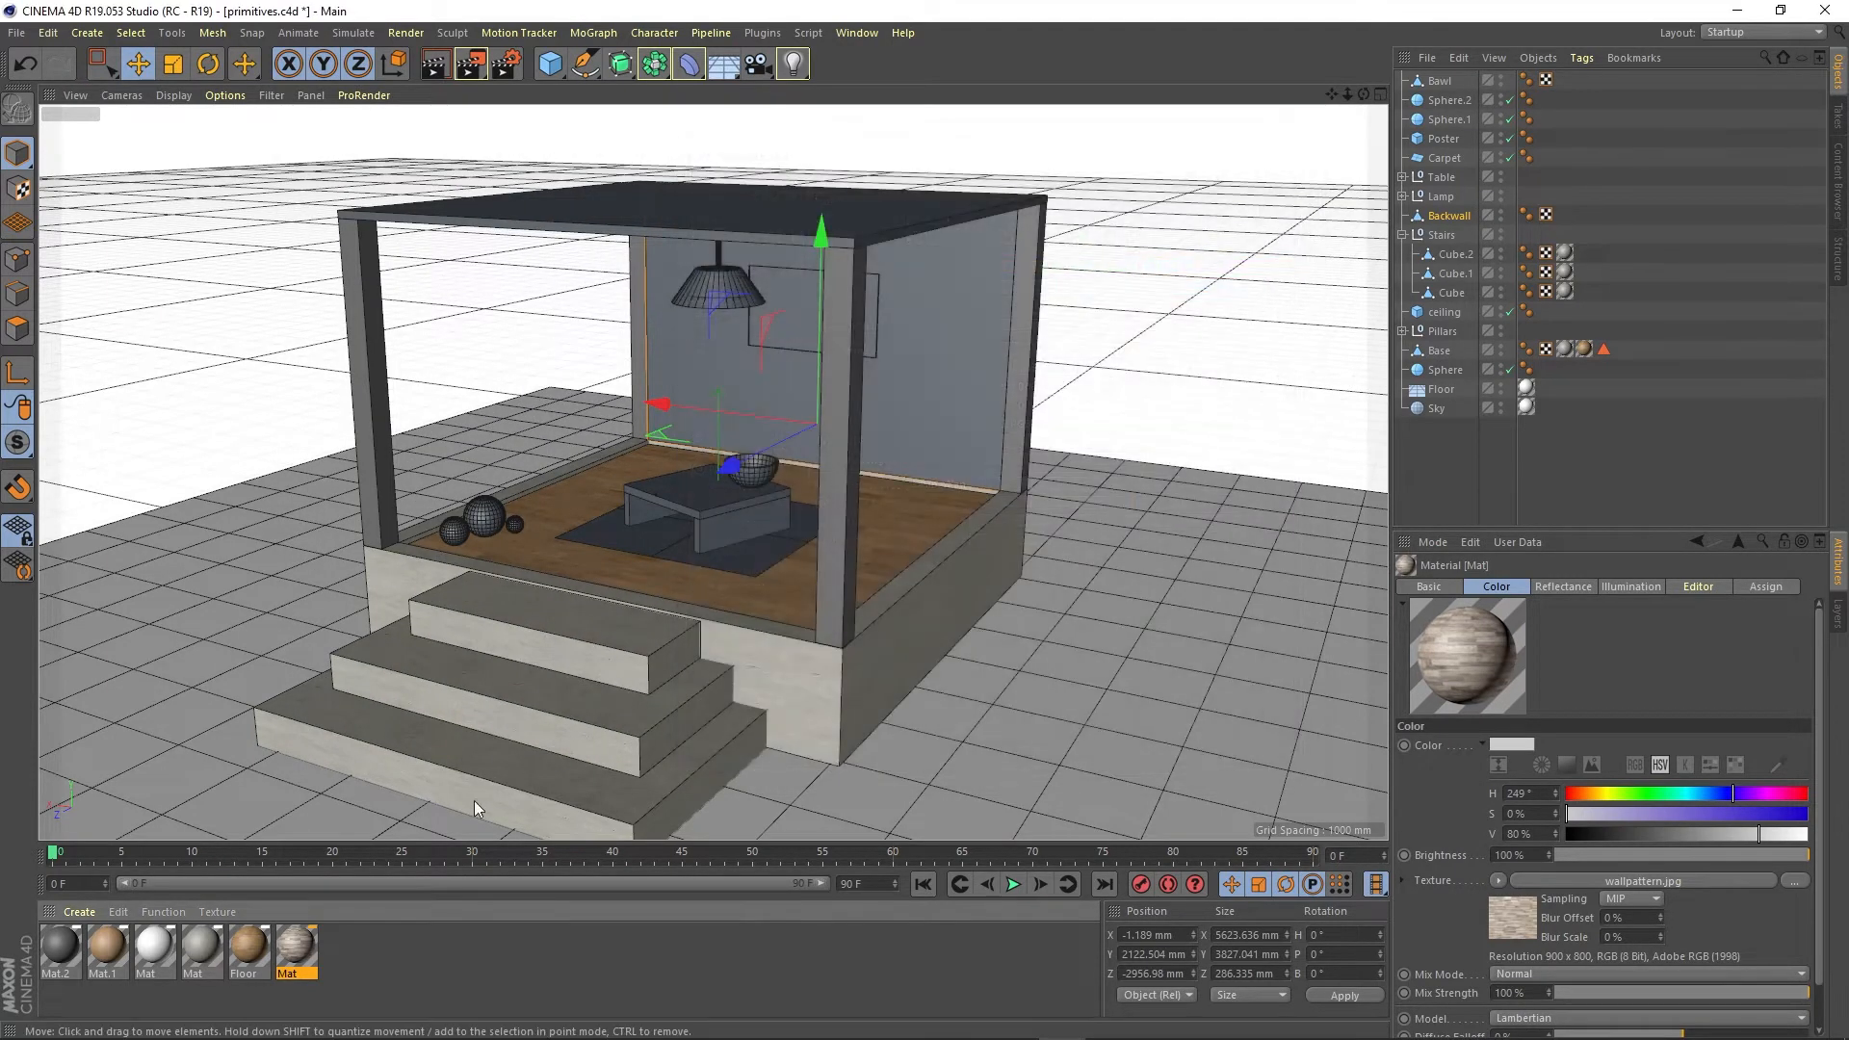
pyautogui.moveTo(306, 952); pyautogui.dragTo(932, 332)
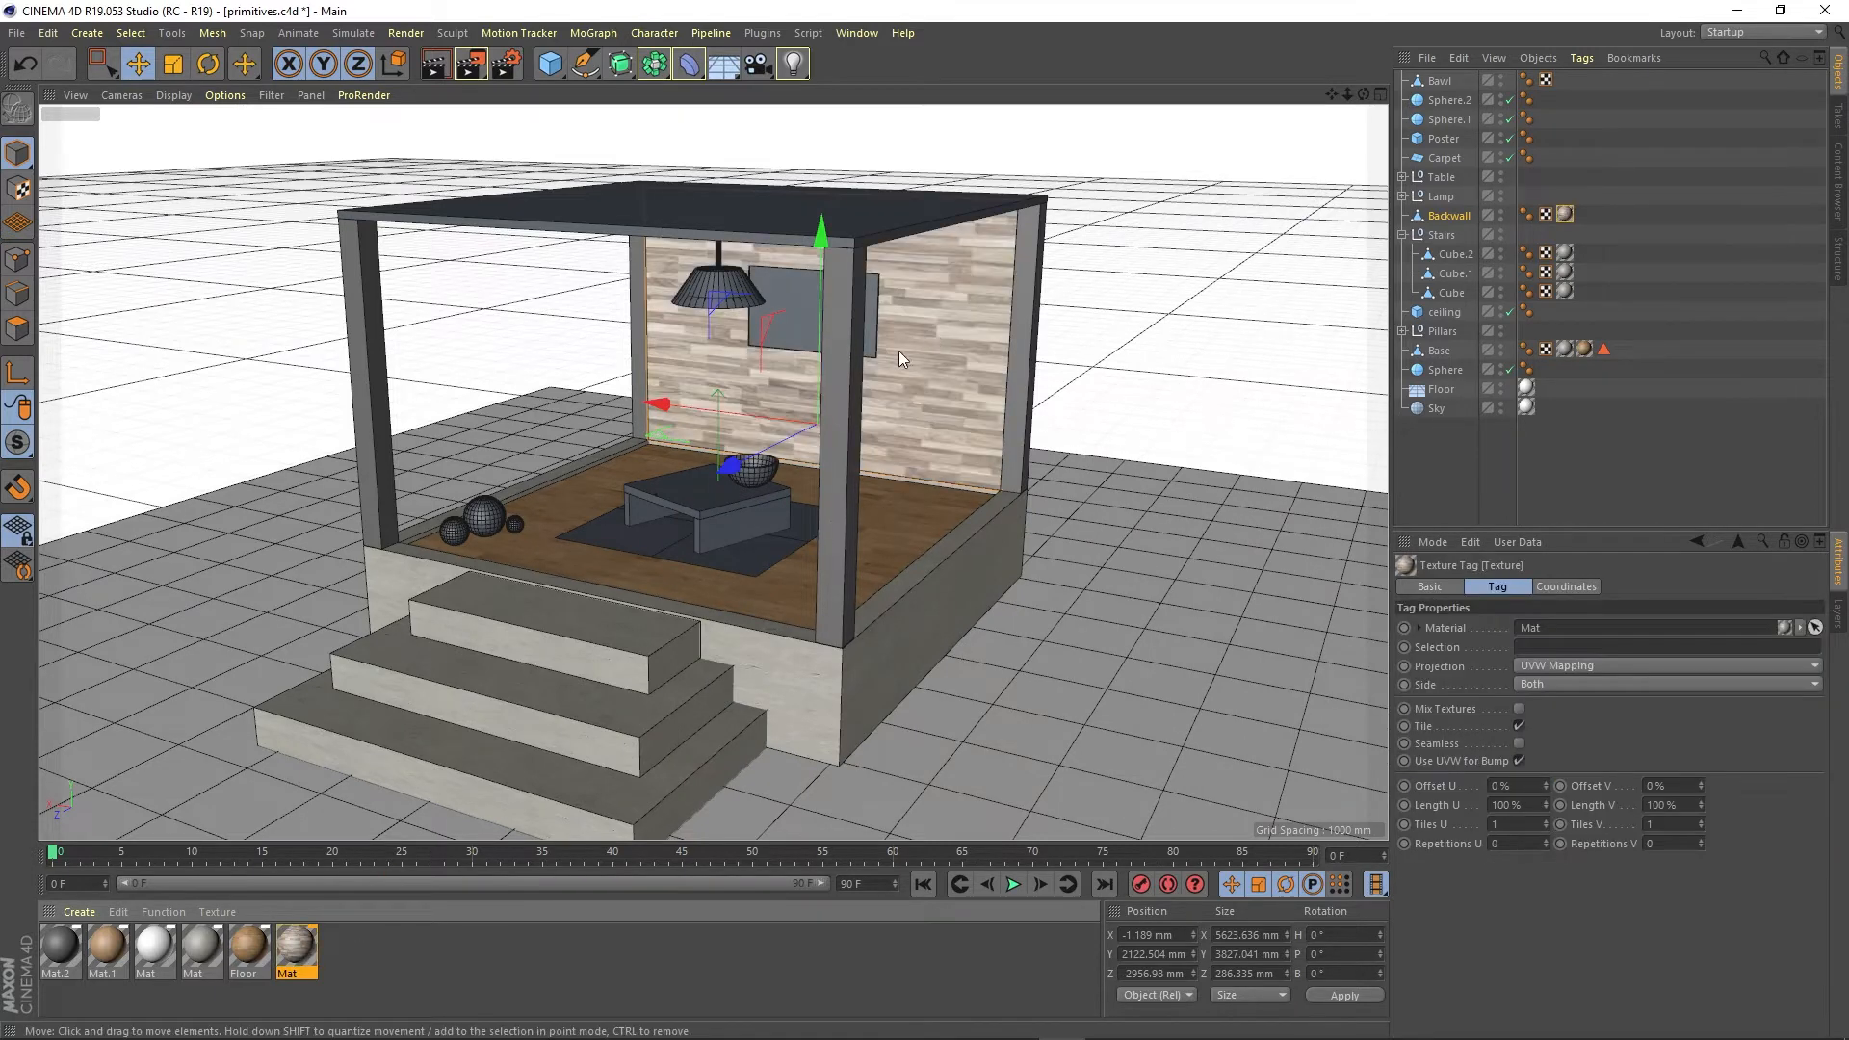
# Set the Backwall texture's tiling to Tiles U 2 and Tiles V 1.14, viewing the wall from the front
pyautogui.keyDown('alt'); pyautogui.moveTo(823, 432); pyautogui.dragTo(888, 413); pyautogui.keyUp('alt')
pyautogui.scroll(2, 830, 372)
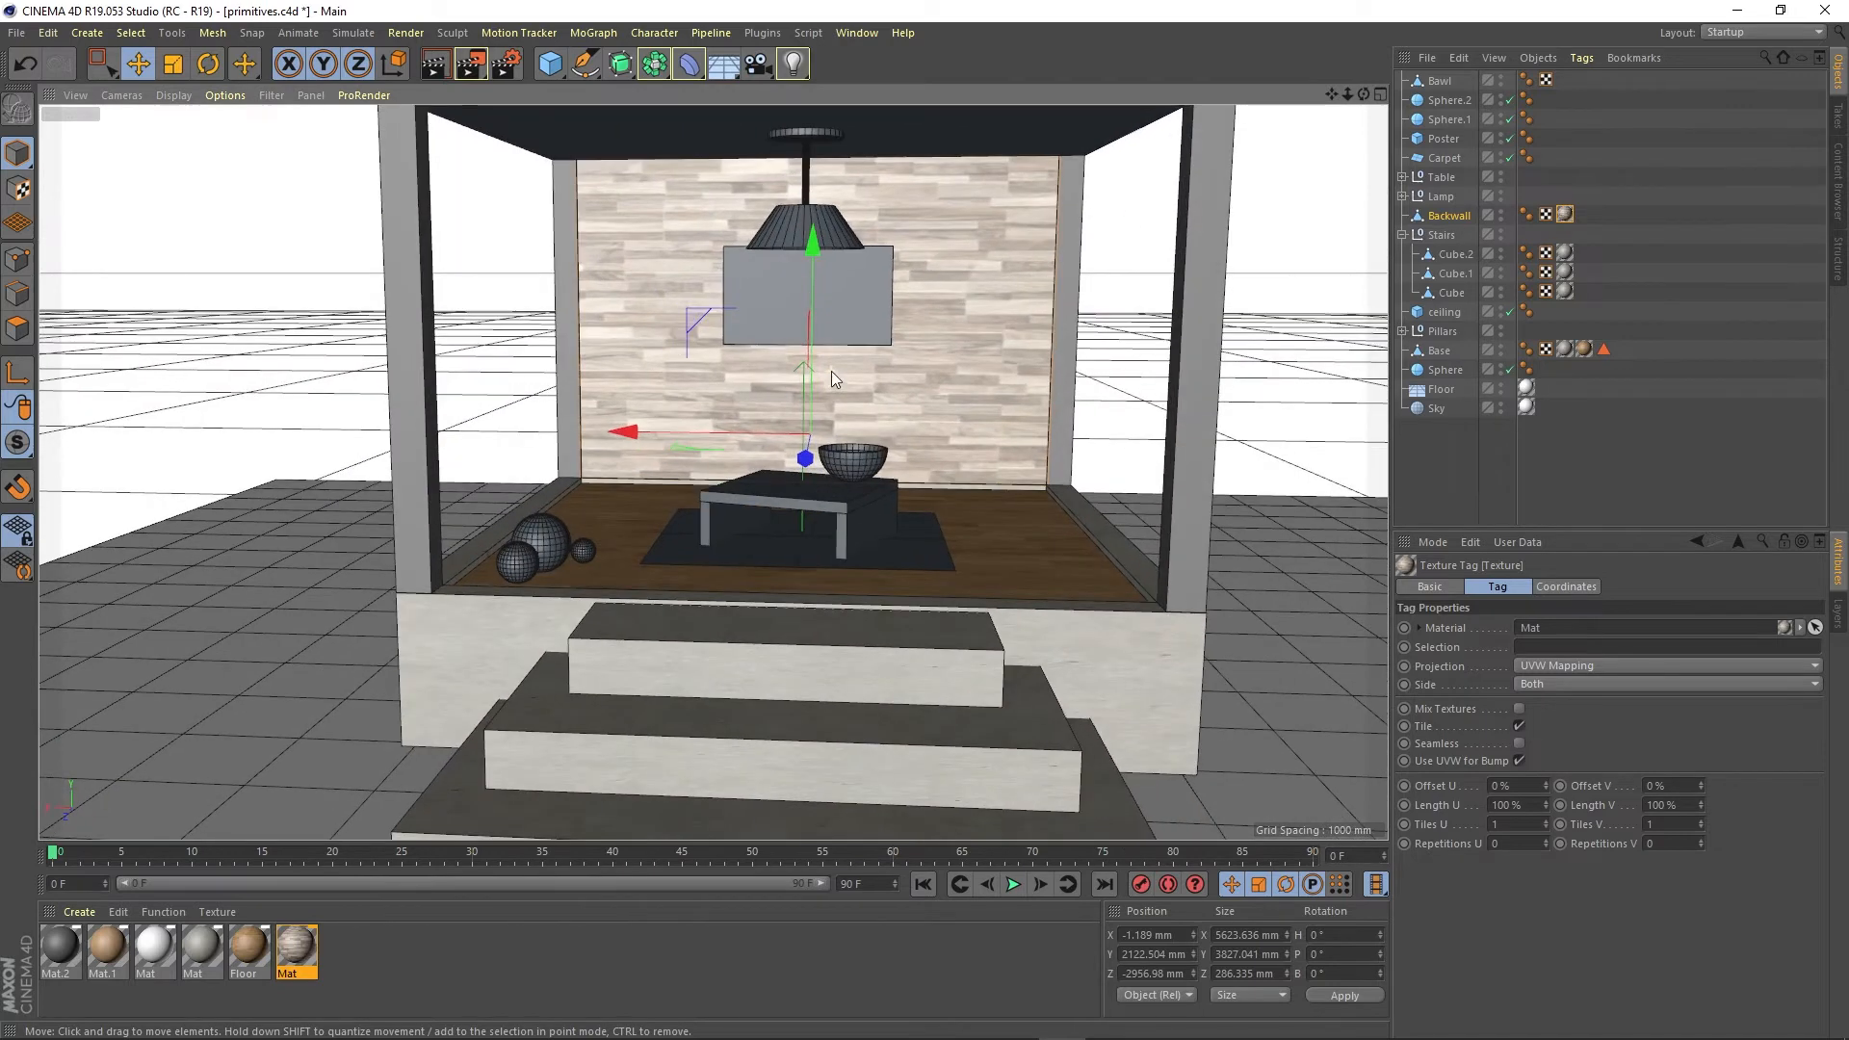
pyautogui.scroll(2, 815, 408)
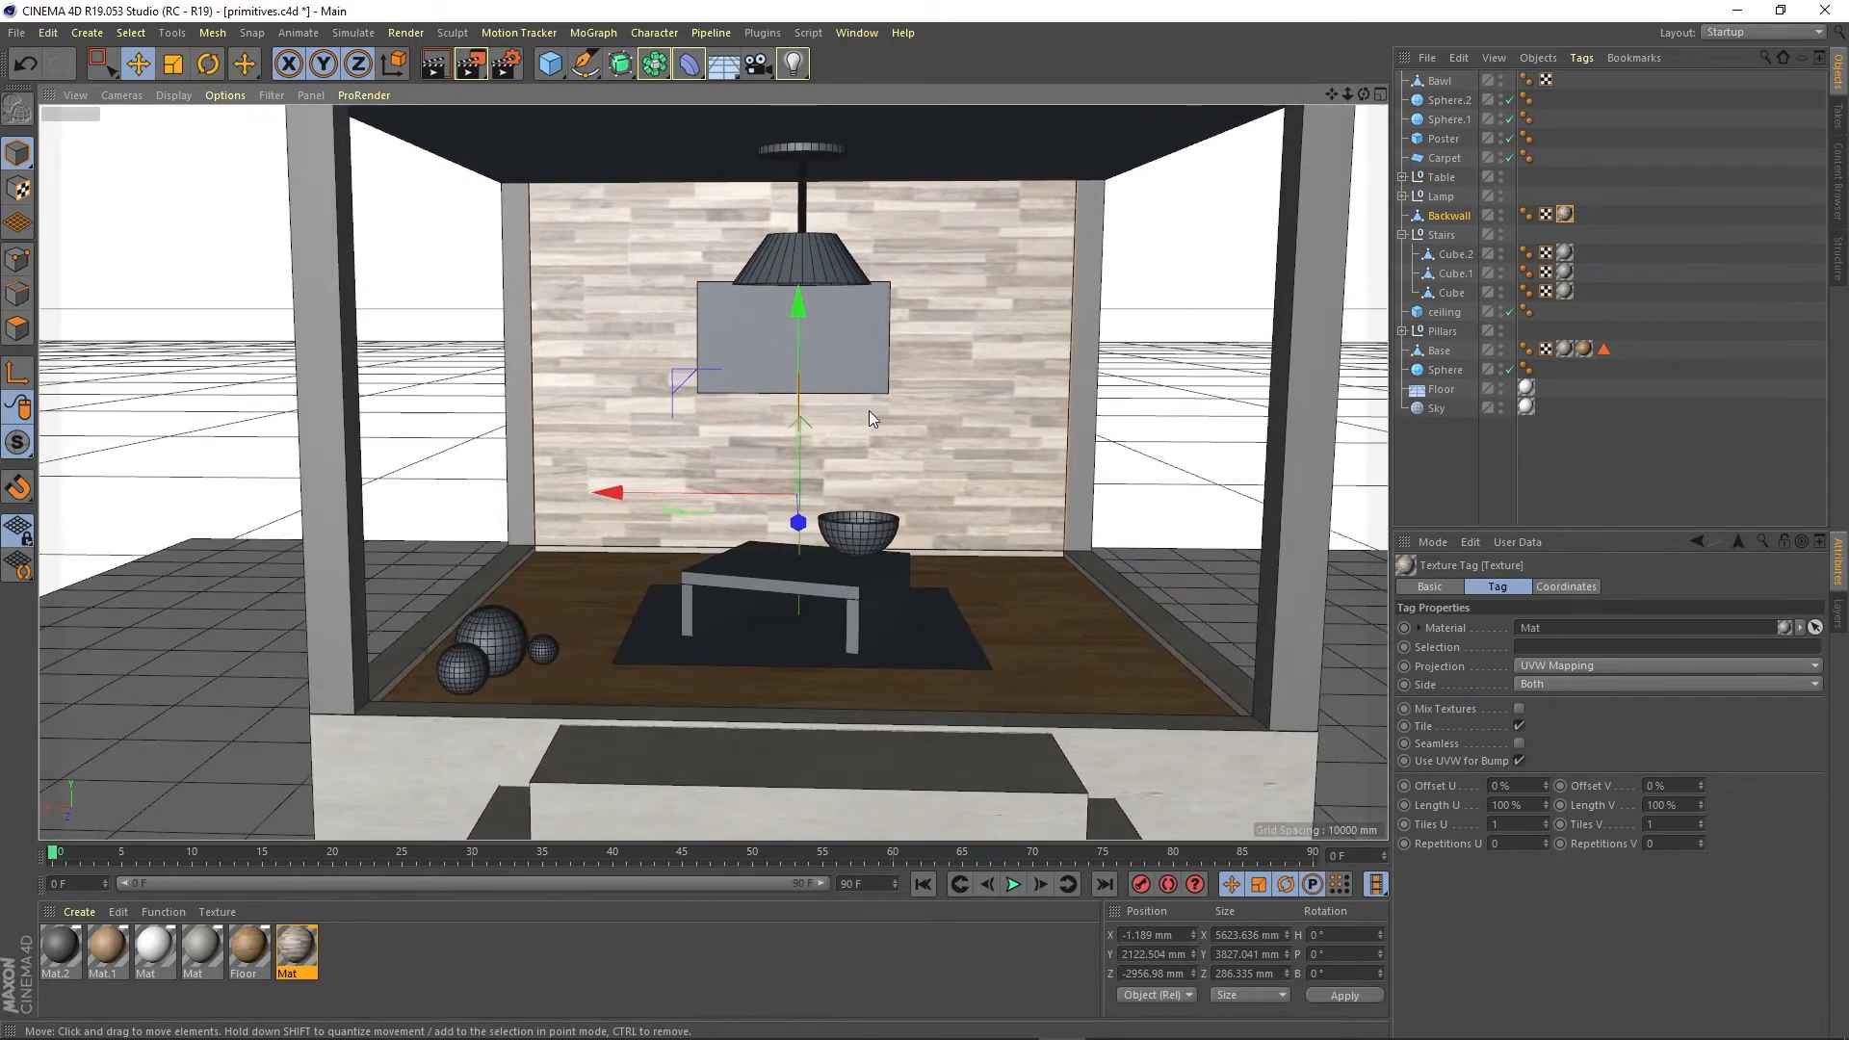
pyautogui.keyDown('alt'); pyautogui.moveTo(868, 411); pyautogui.dragTo(835, 436, button='middle'); pyautogui.keyUp('alt')
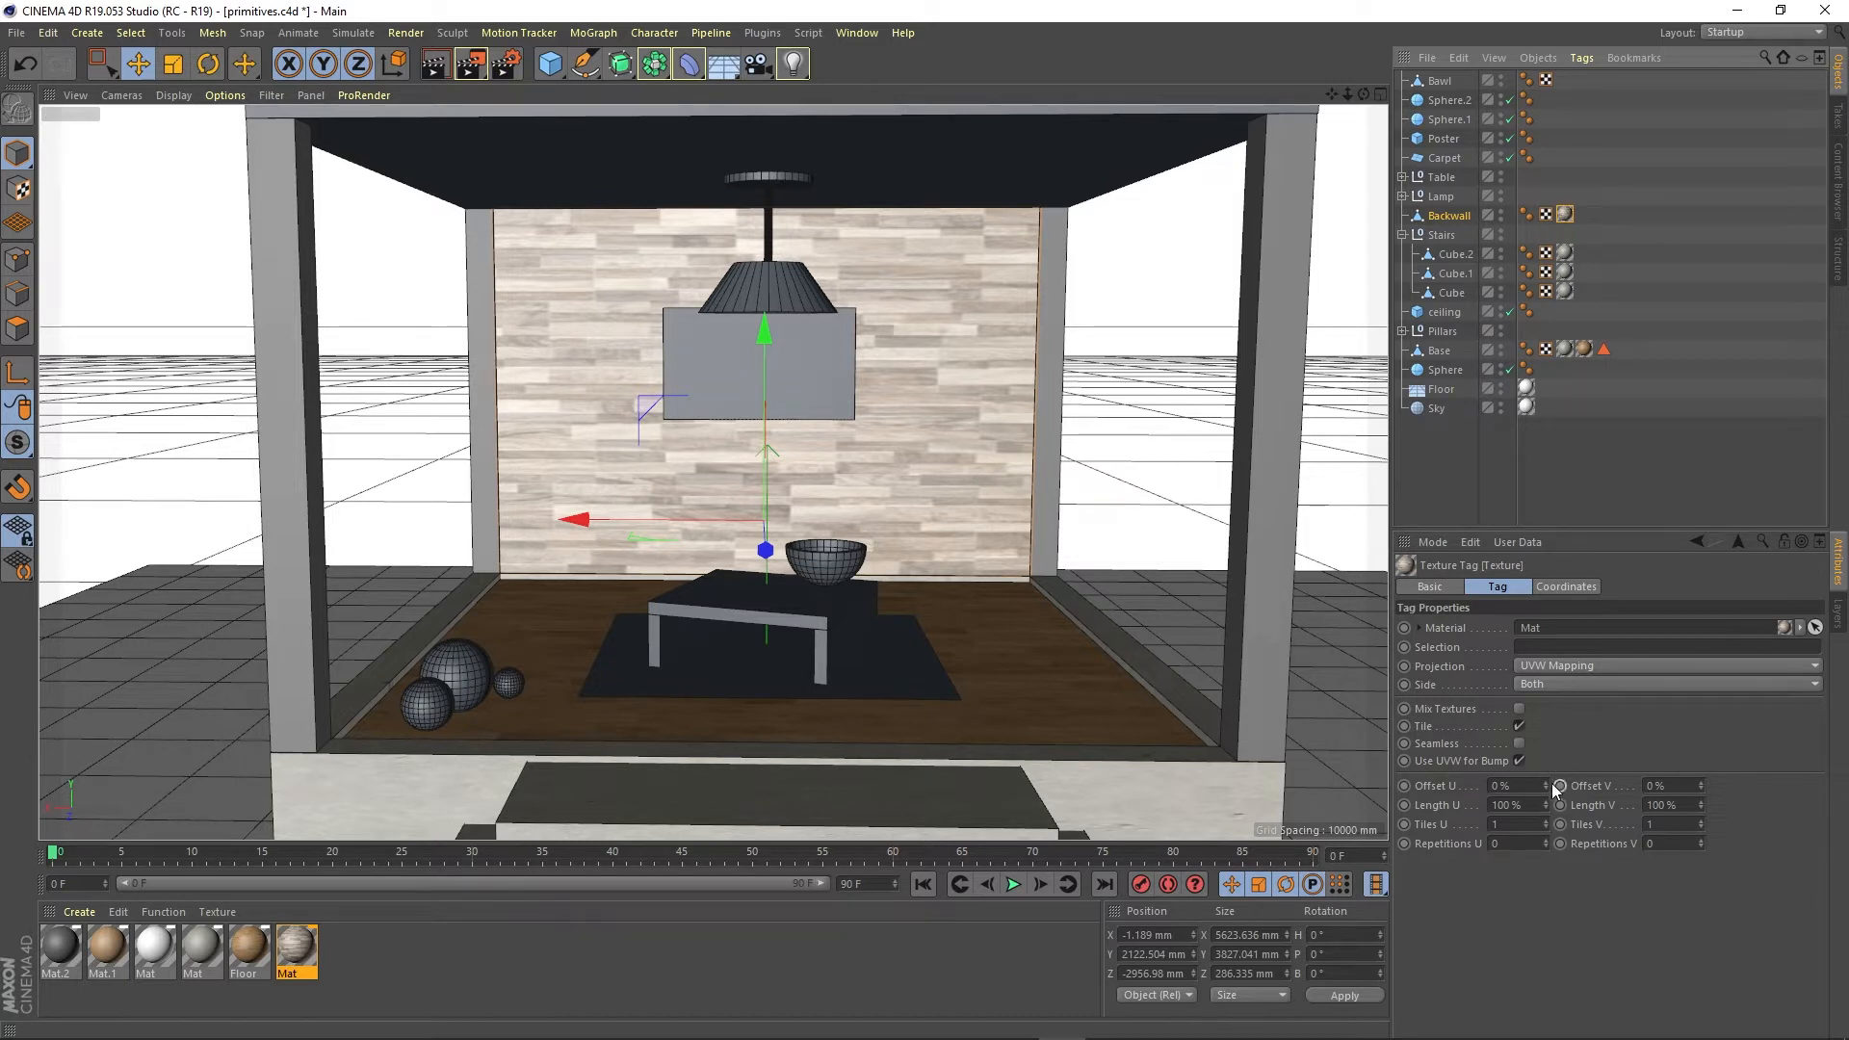
pyautogui.moveTo(1546, 822)
pyautogui.mouseDown()
pyautogui.moveTo(1545, 803)
pyautogui.moveTo(1544, 834)
pyautogui.mouseUp()
pyautogui.moveTo(1700, 823); pyautogui.dragTo(1700, 825)
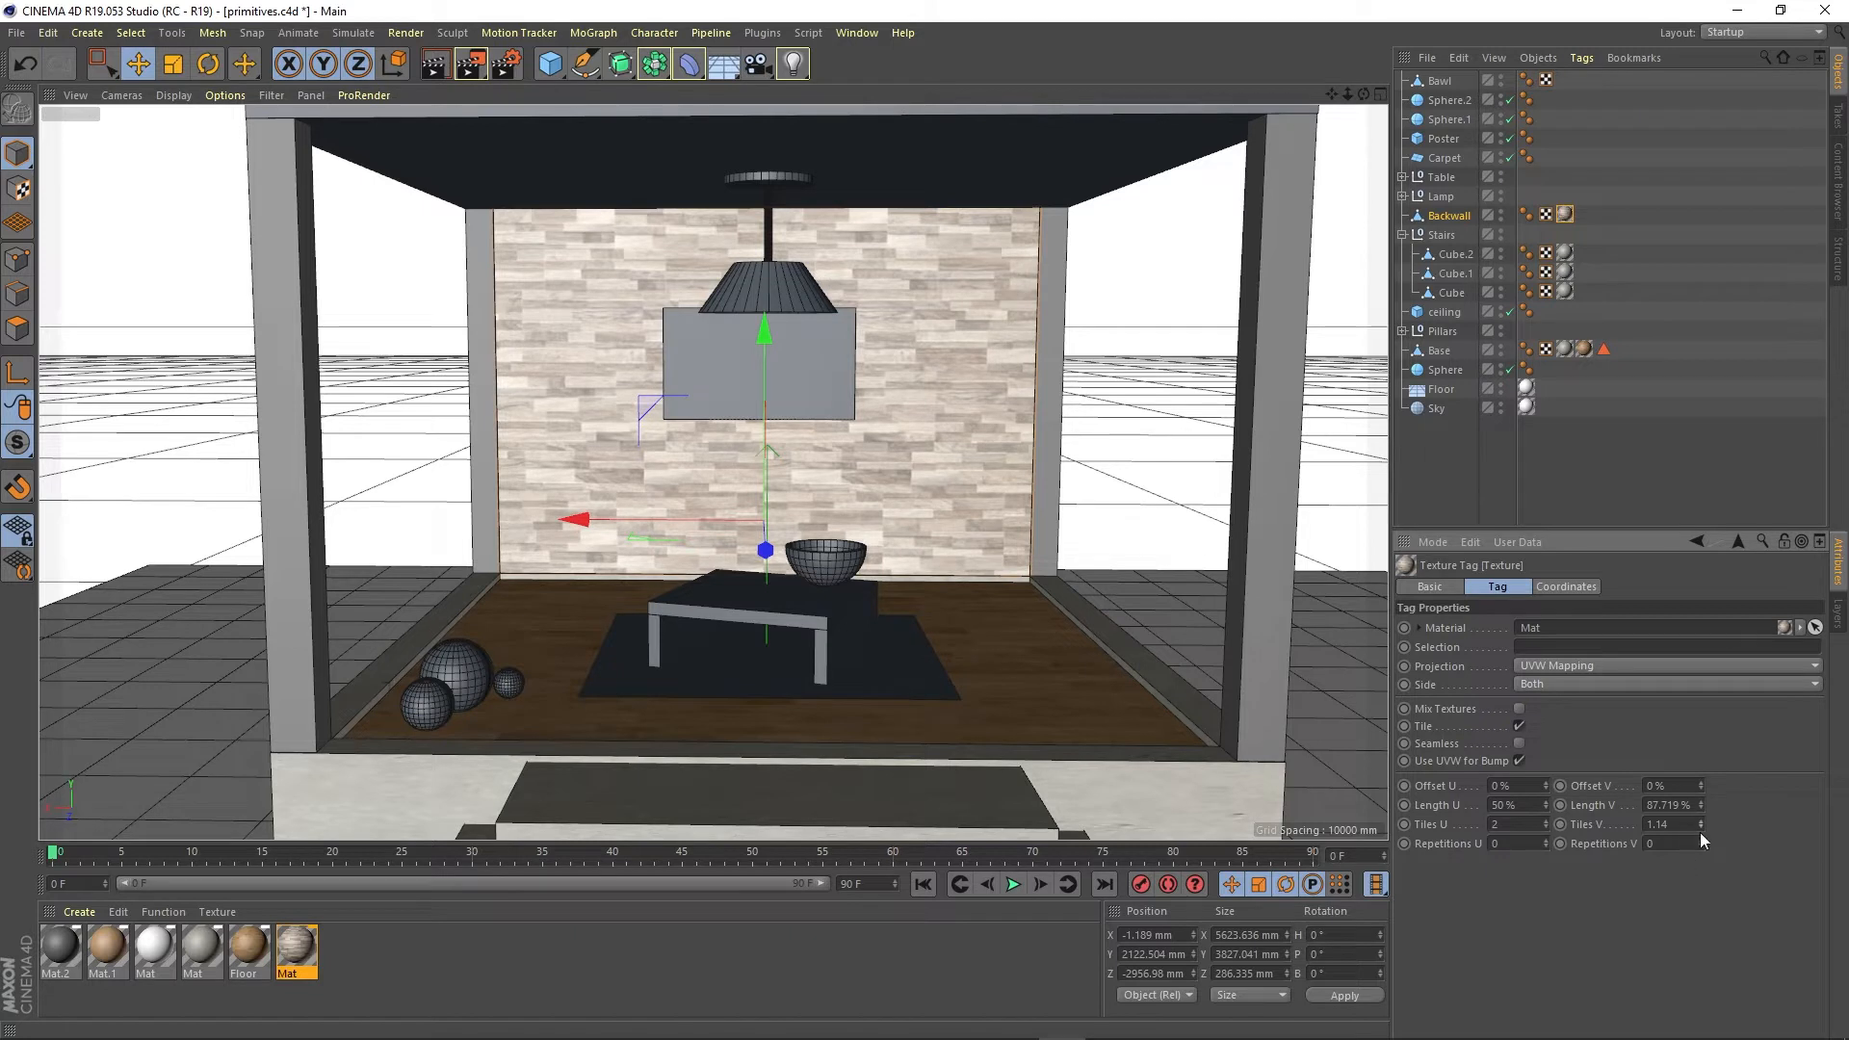
# Set the Backwall texture's Offset U to -51 %, Offset V to -18 % and Tiles U to 1.98
pyautogui.moveTo(1700, 782); pyautogui.dragTo(1700, 785)
pyautogui.moveTo(1547, 784); pyautogui.dragTo(1547, 791)
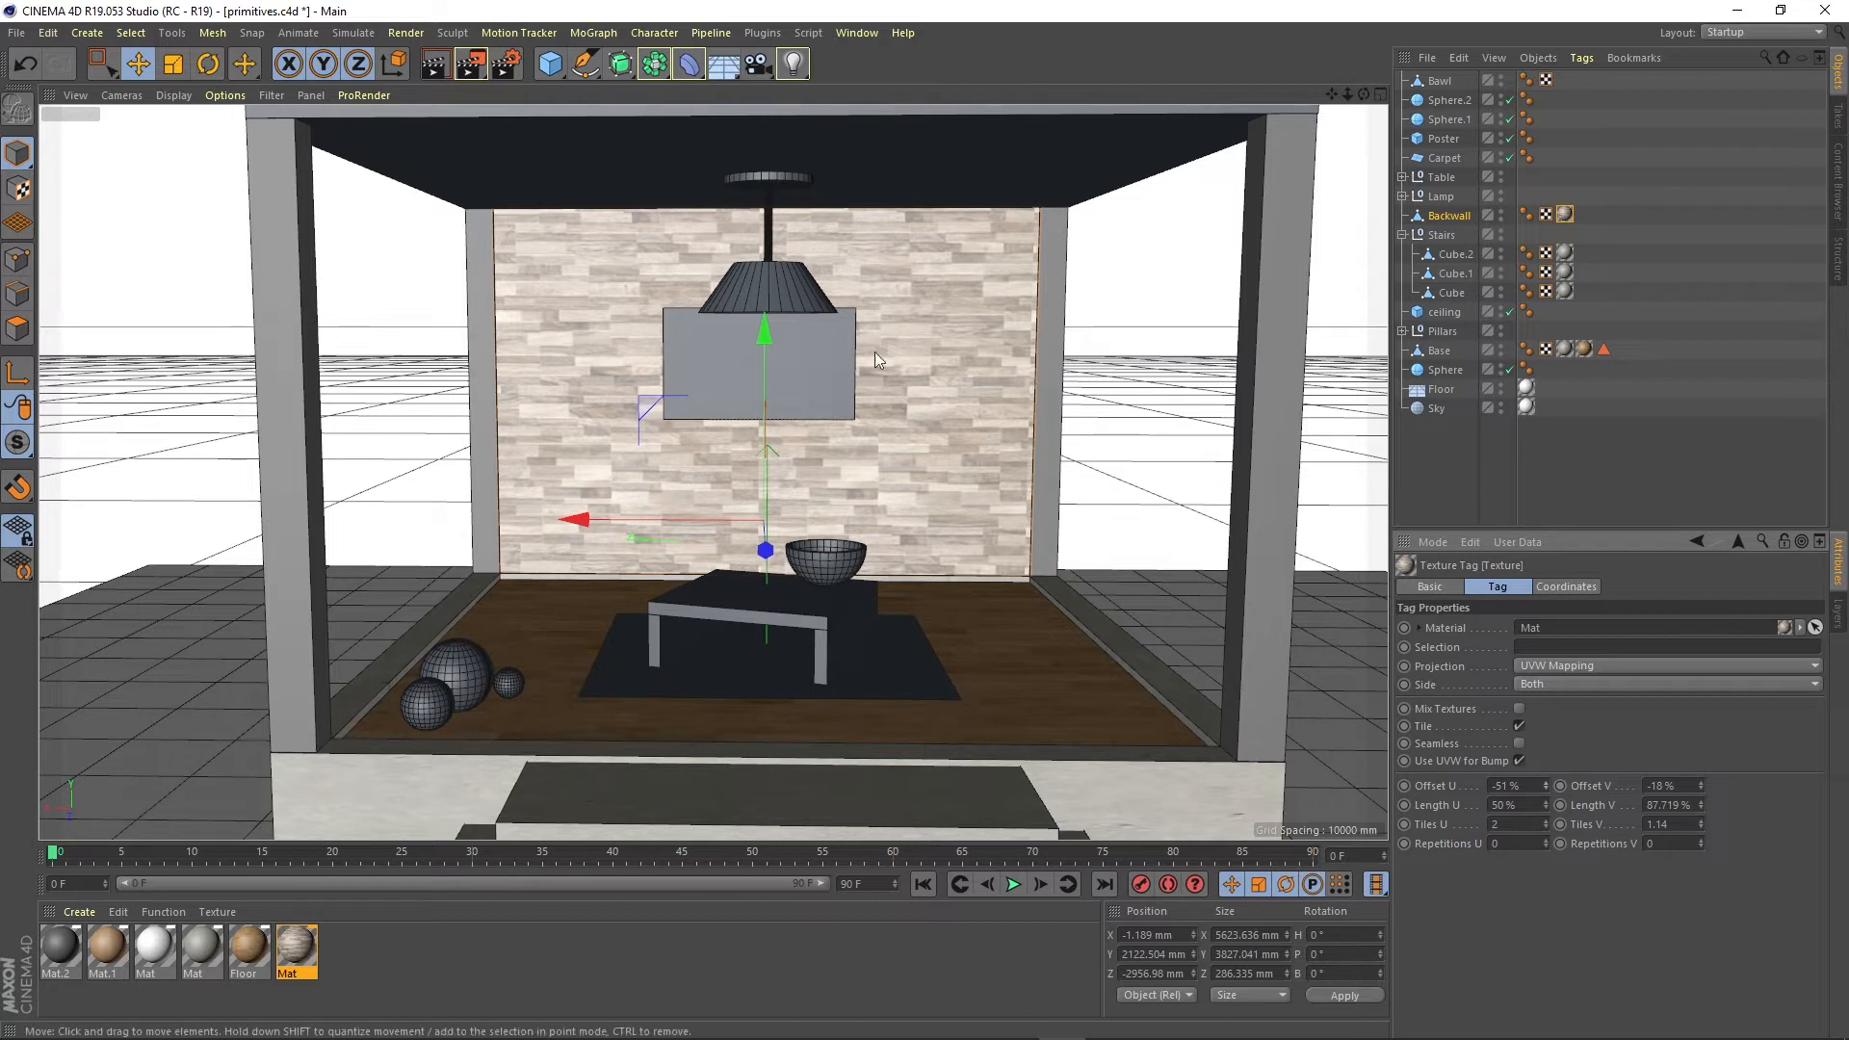
pyautogui.moveTo(1544, 824); pyautogui.dragTo(1544, 826)
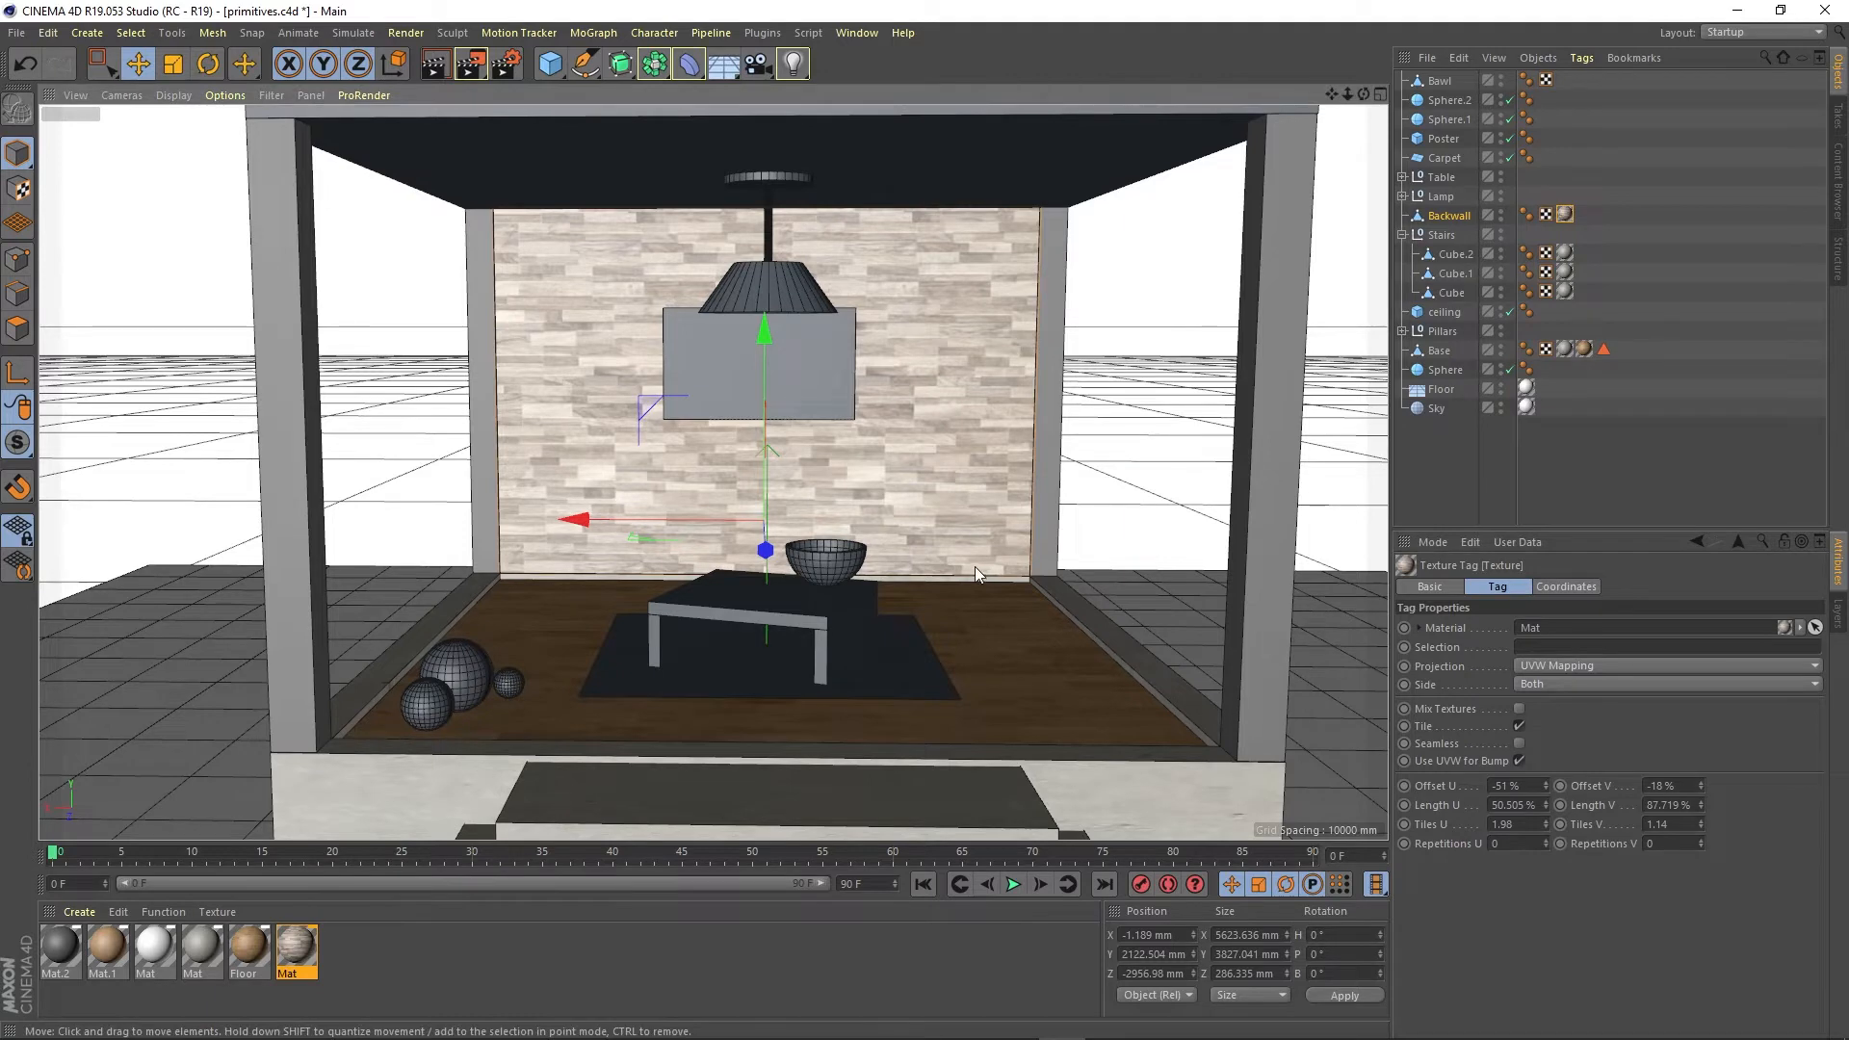
# Create a pure white material with V at 100 % and apply it to the ceiling
pyautogui.keyDown('alt'); pyautogui.moveTo(980, 687); pyautogui.dragTo(885, 575); pyautogui.keyUp('alt')
pyautogui.click(867, 329)
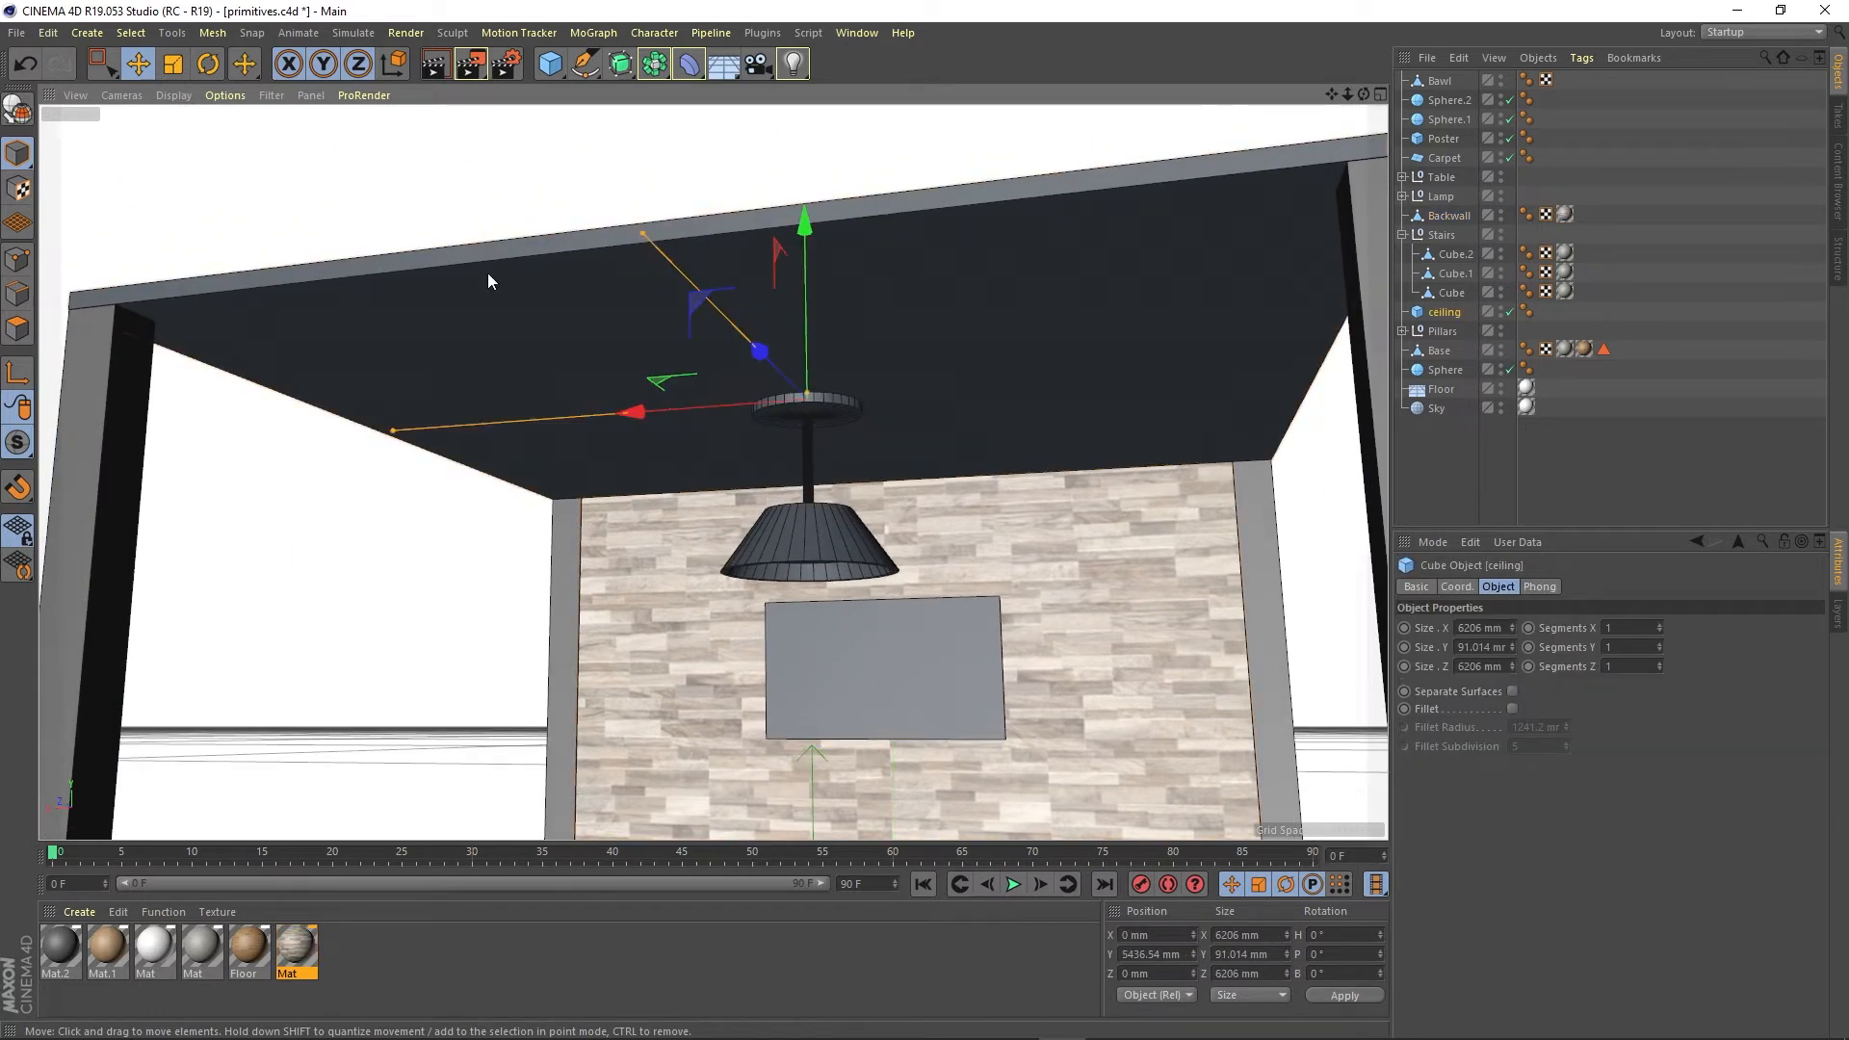
pyautogui.doubleClick(420, 961)
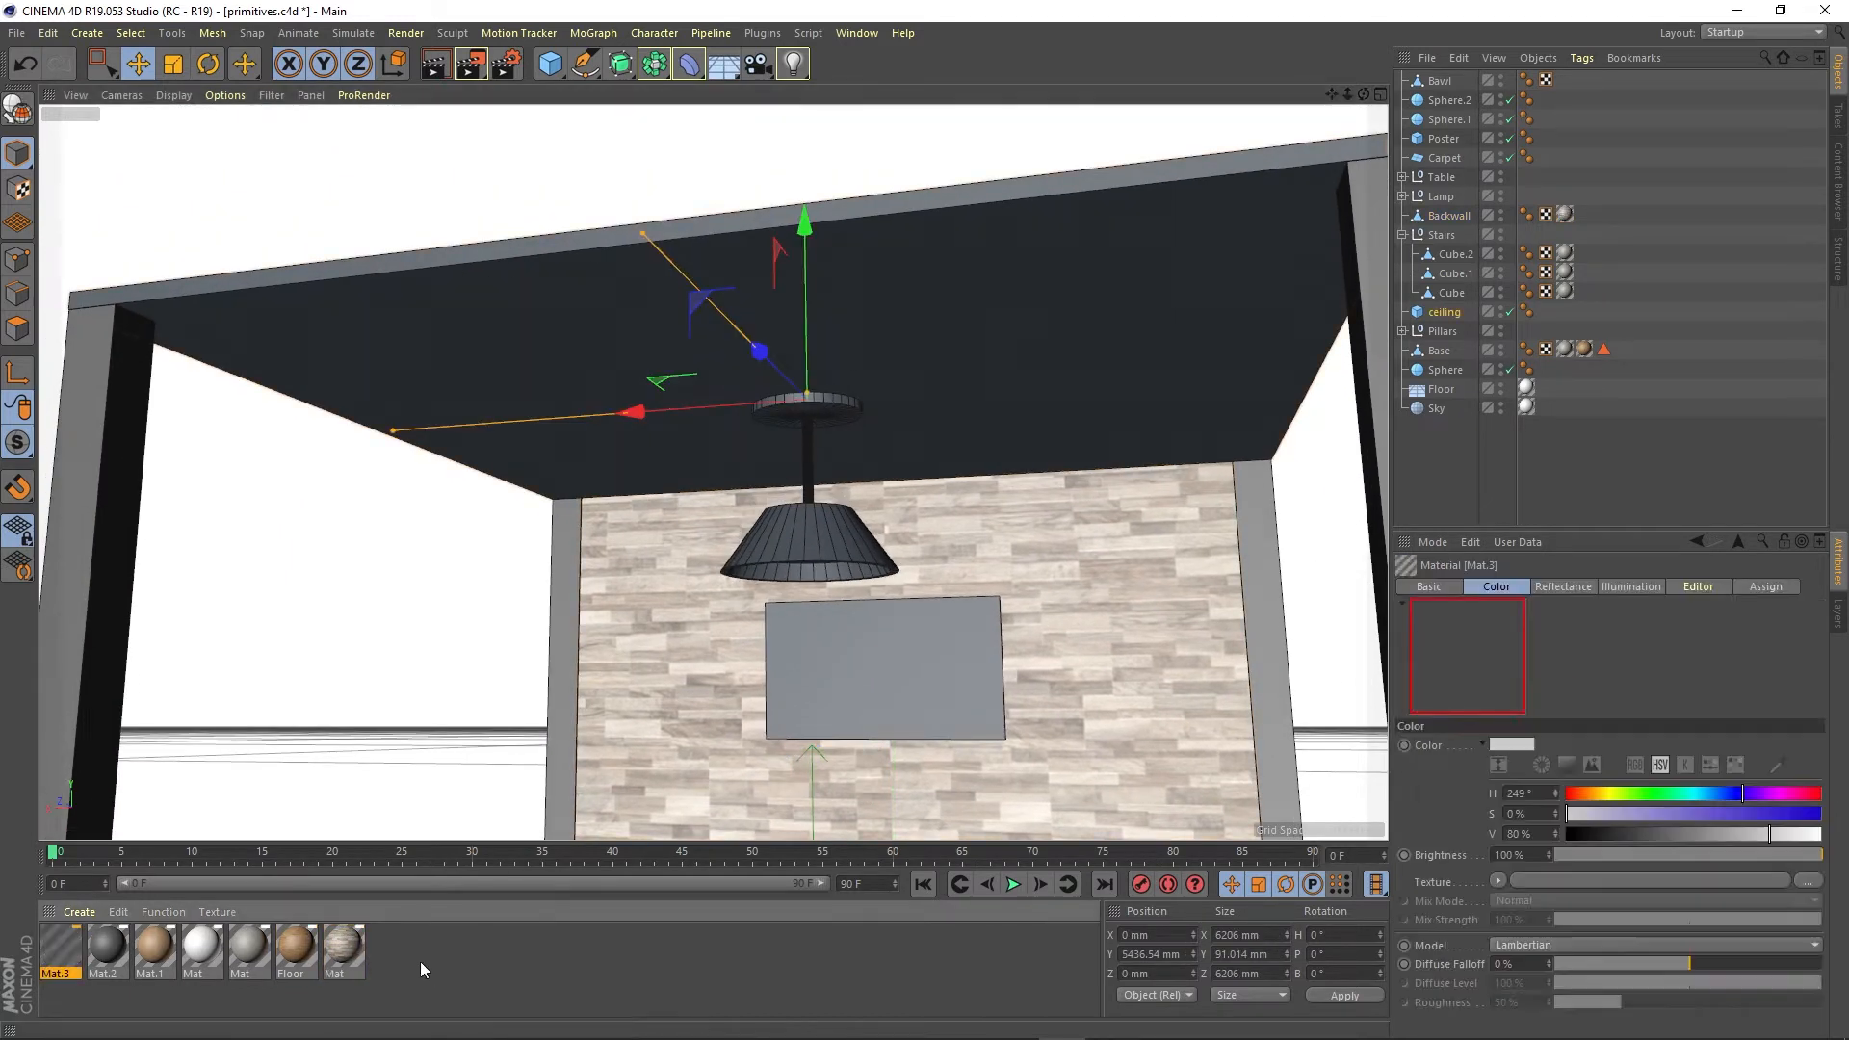
pyautogui.doubleClick(55, 944)
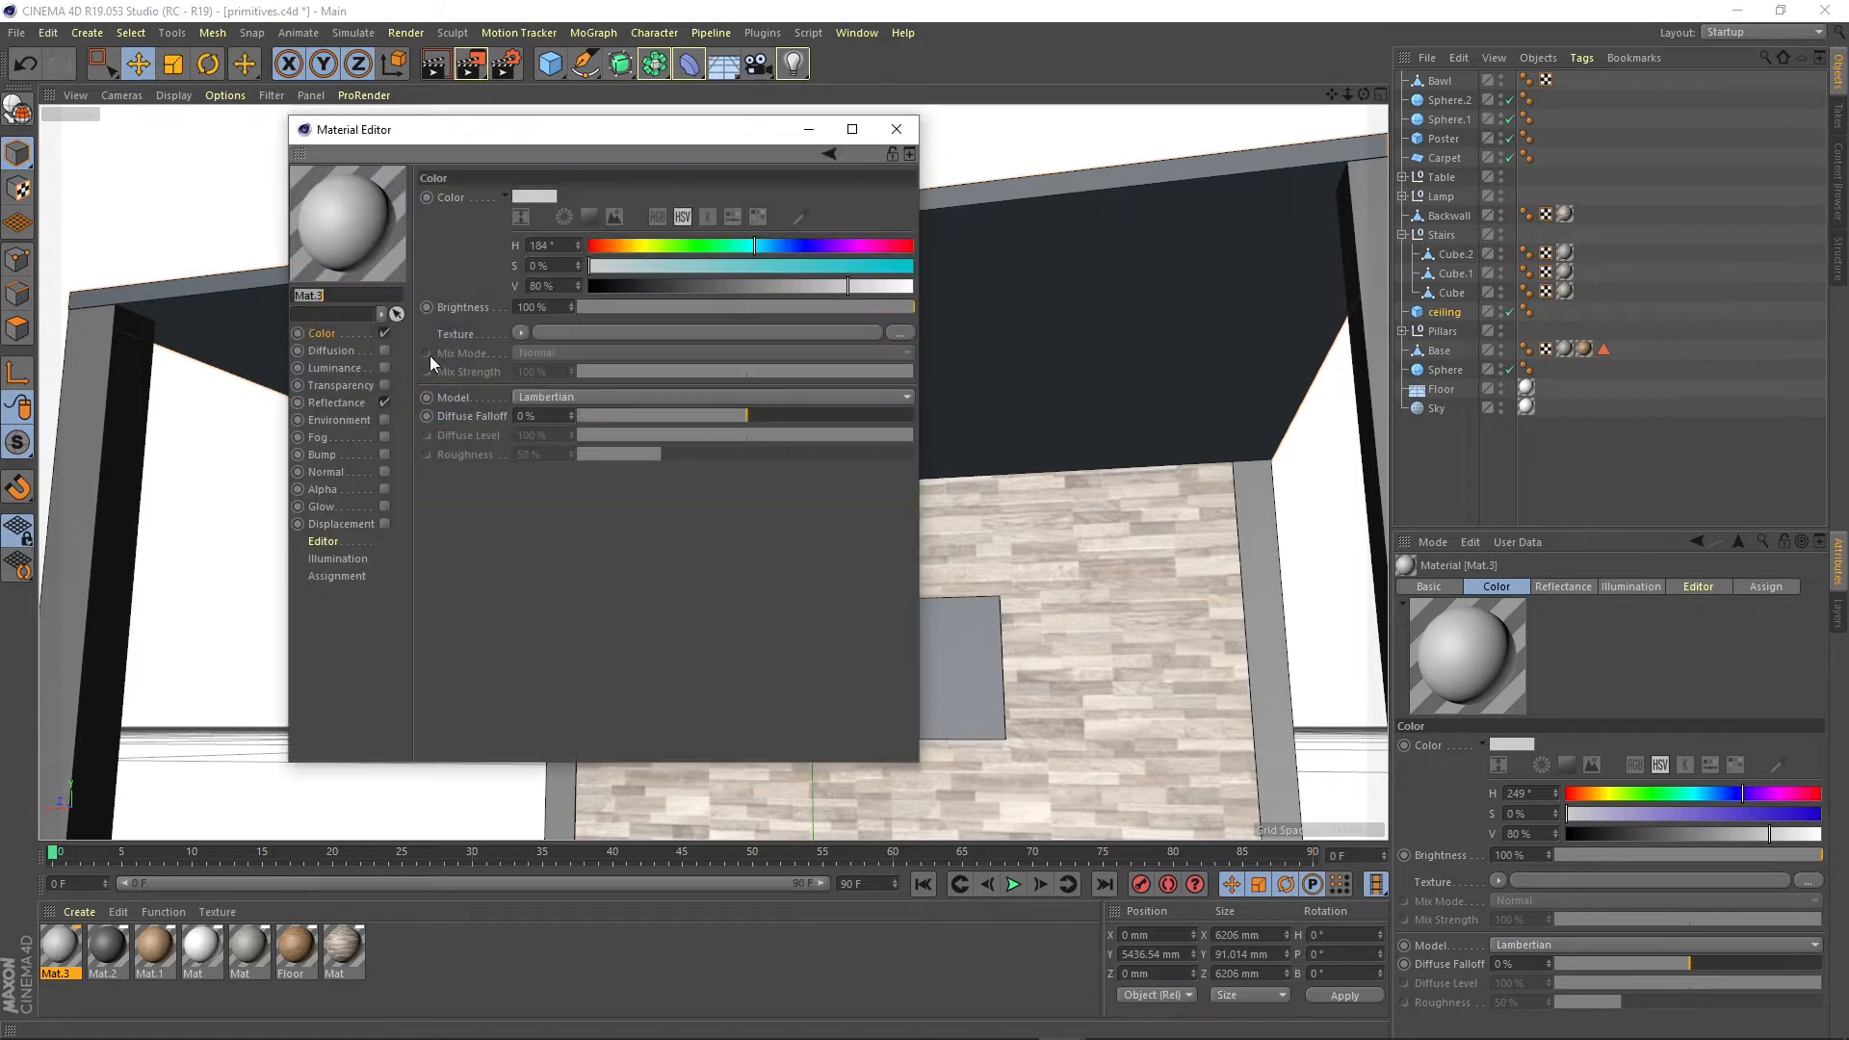
pyautogui.moveTo(476, 136); pyautogui.dragTo(707, 123)
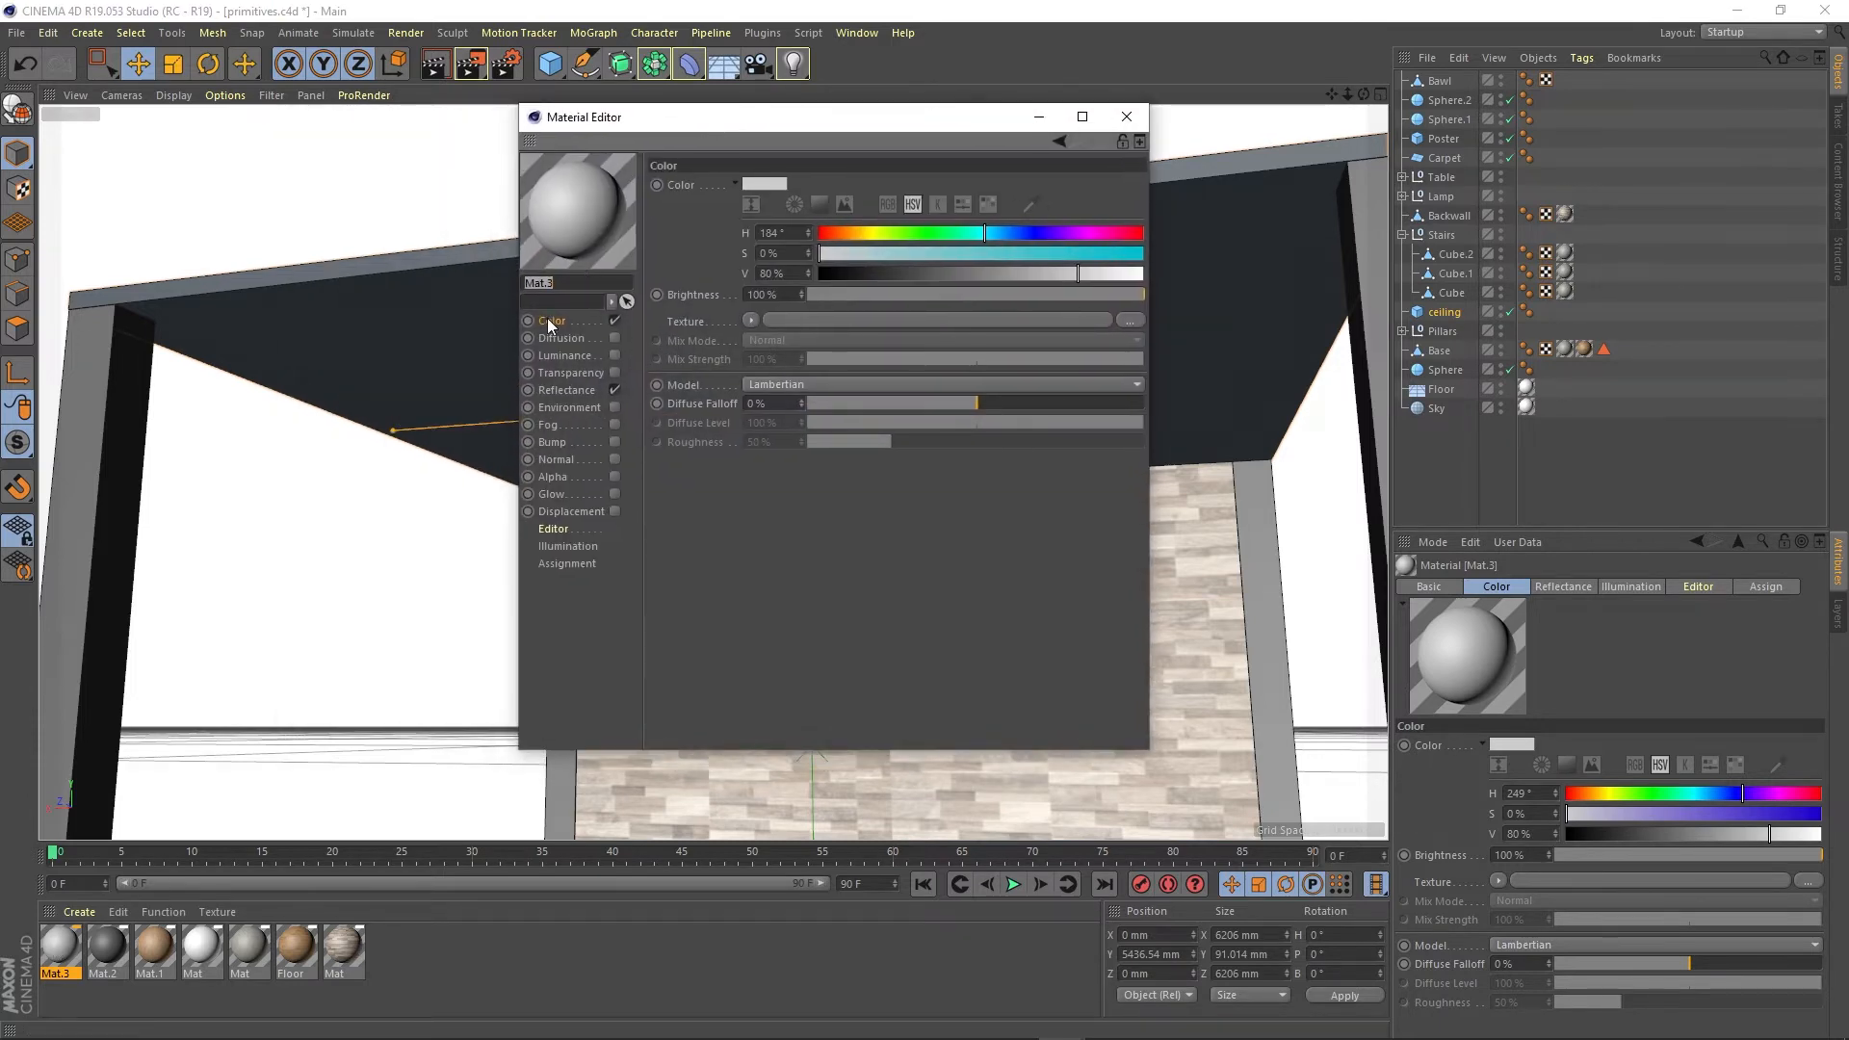
pyautogui.moveTo(1094, 275); pyautogui.dragTo(1146, 275)
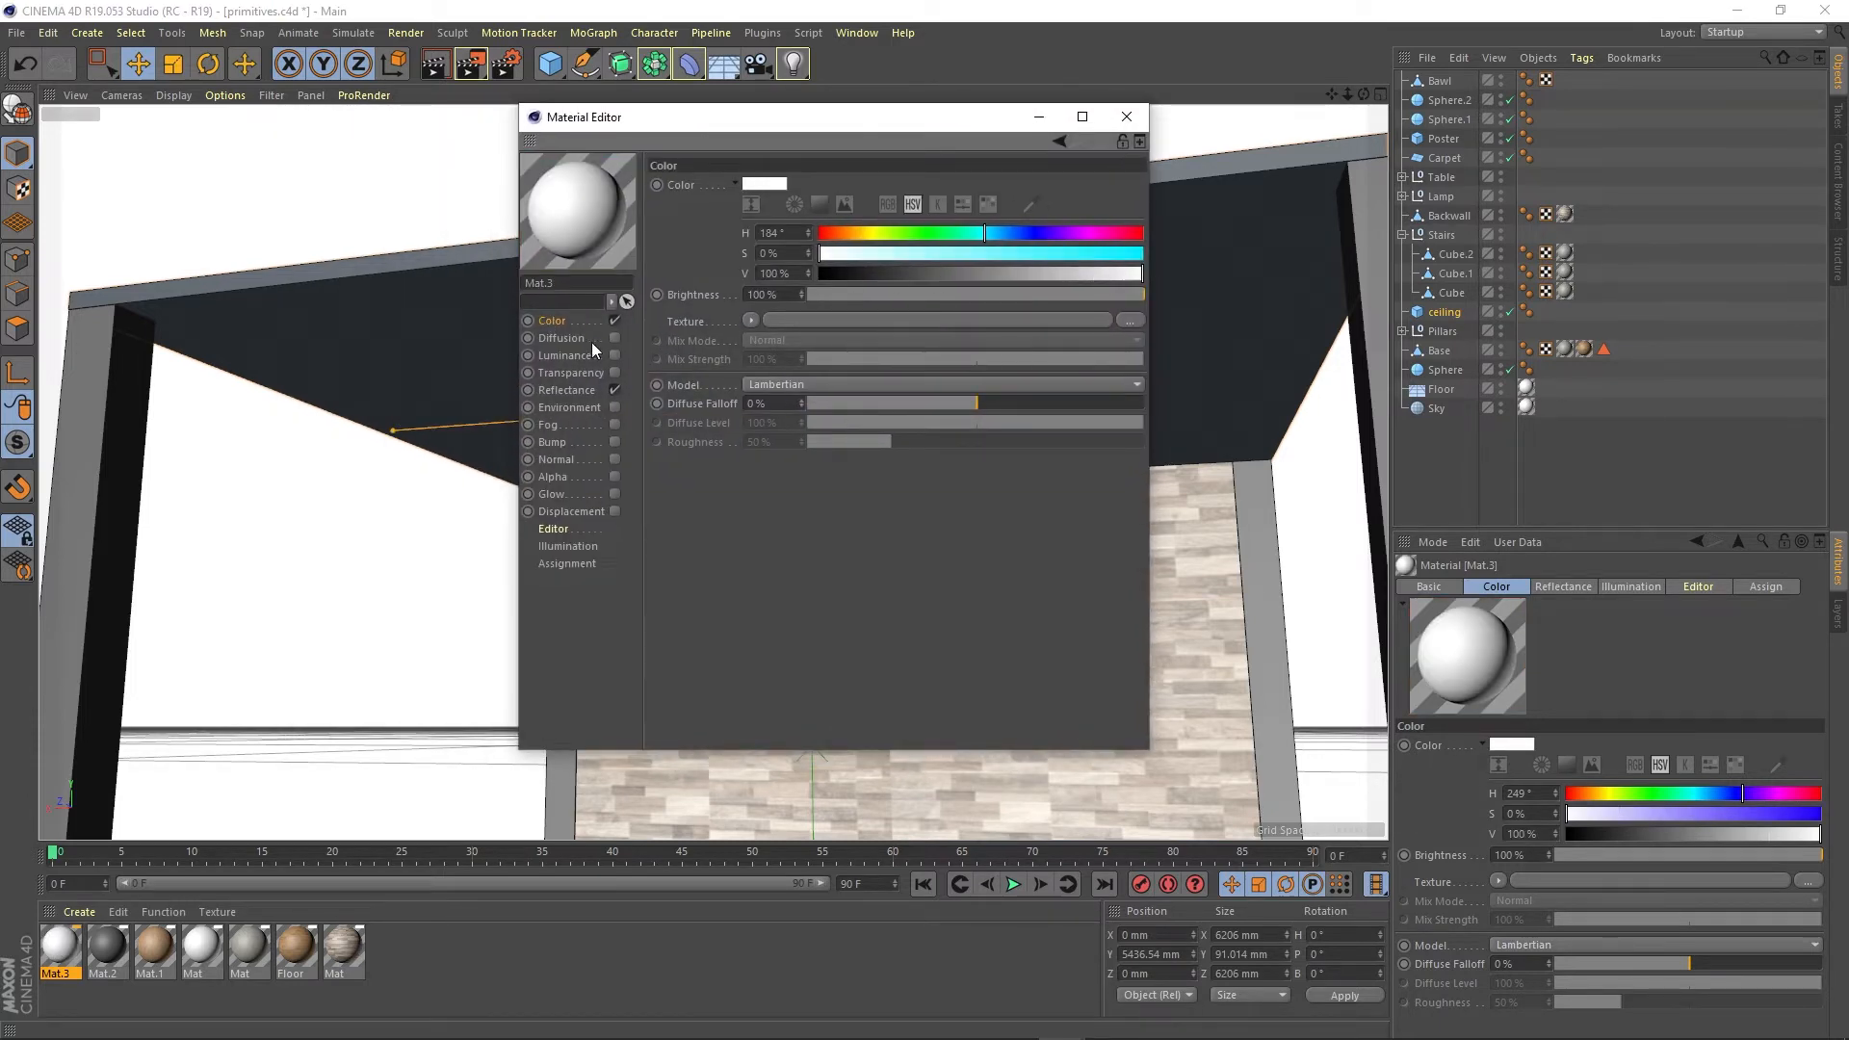
pyautogui.click(1126, 116)
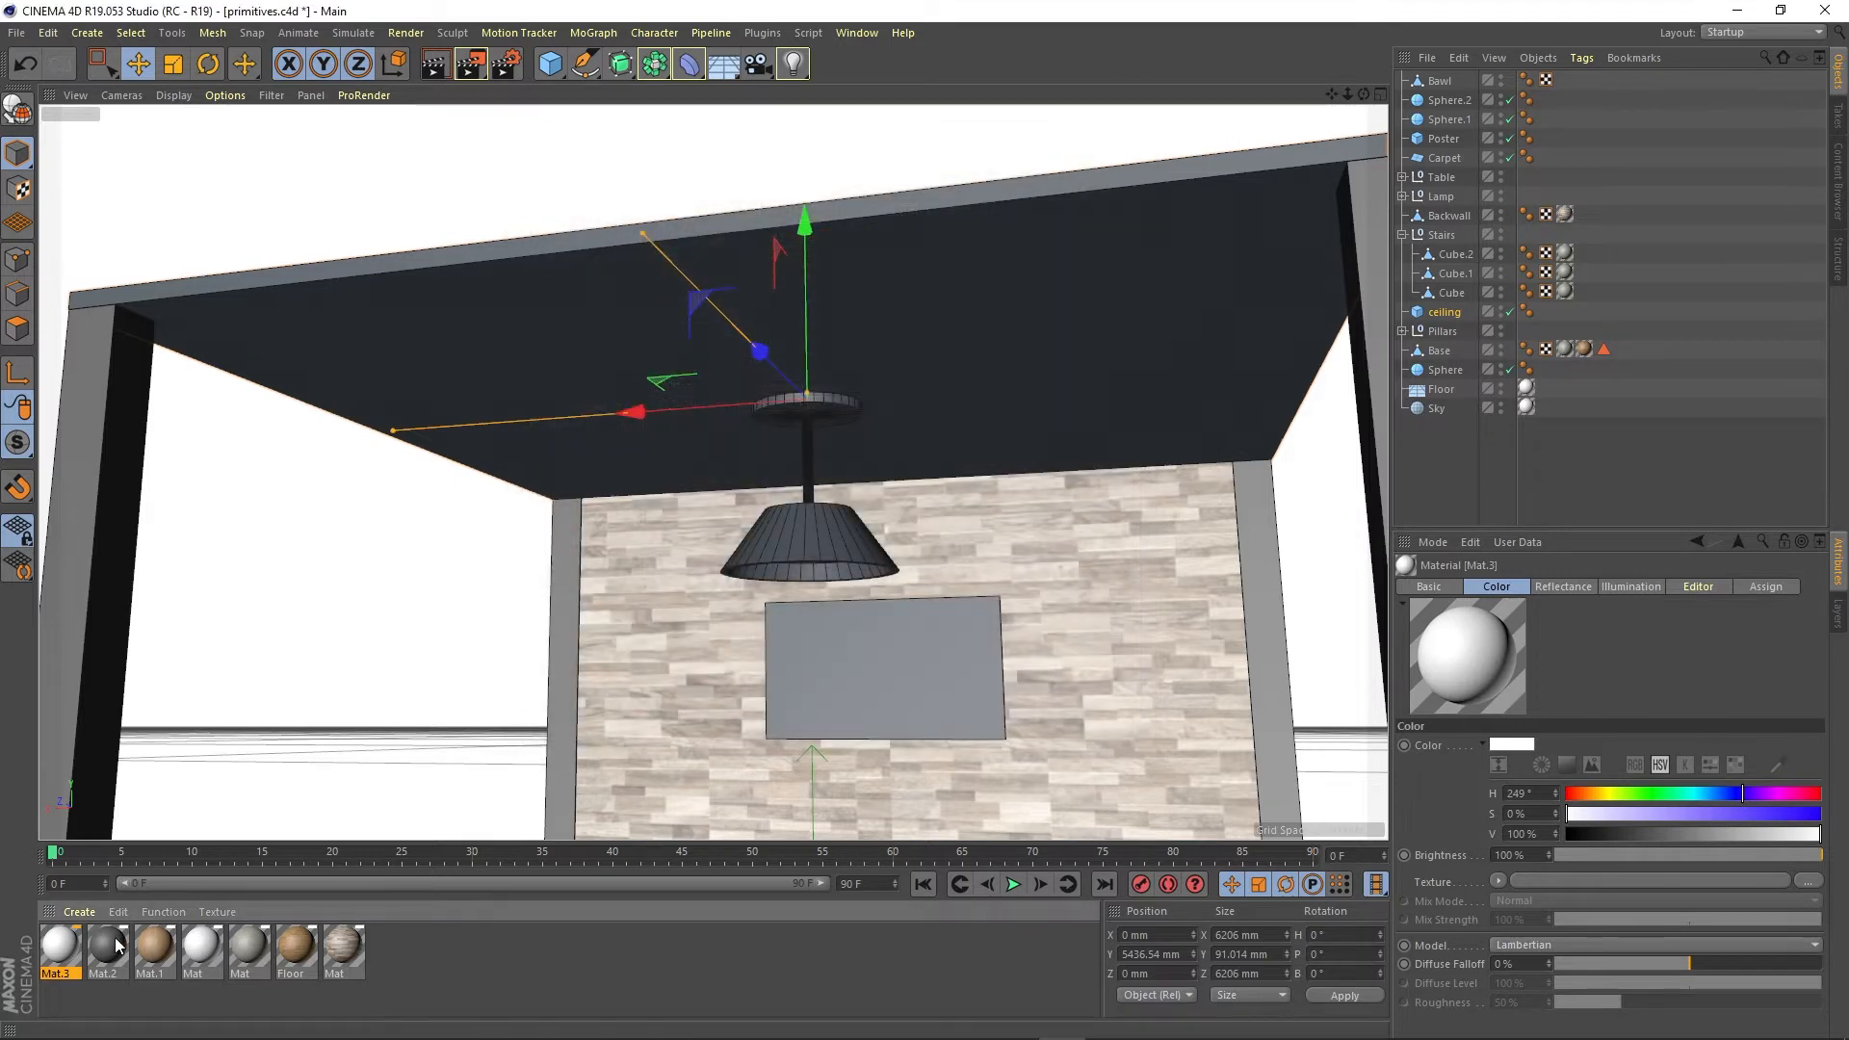
pyautogui.moveTo(929, 275); pyautogui.dragTo(928, 275)
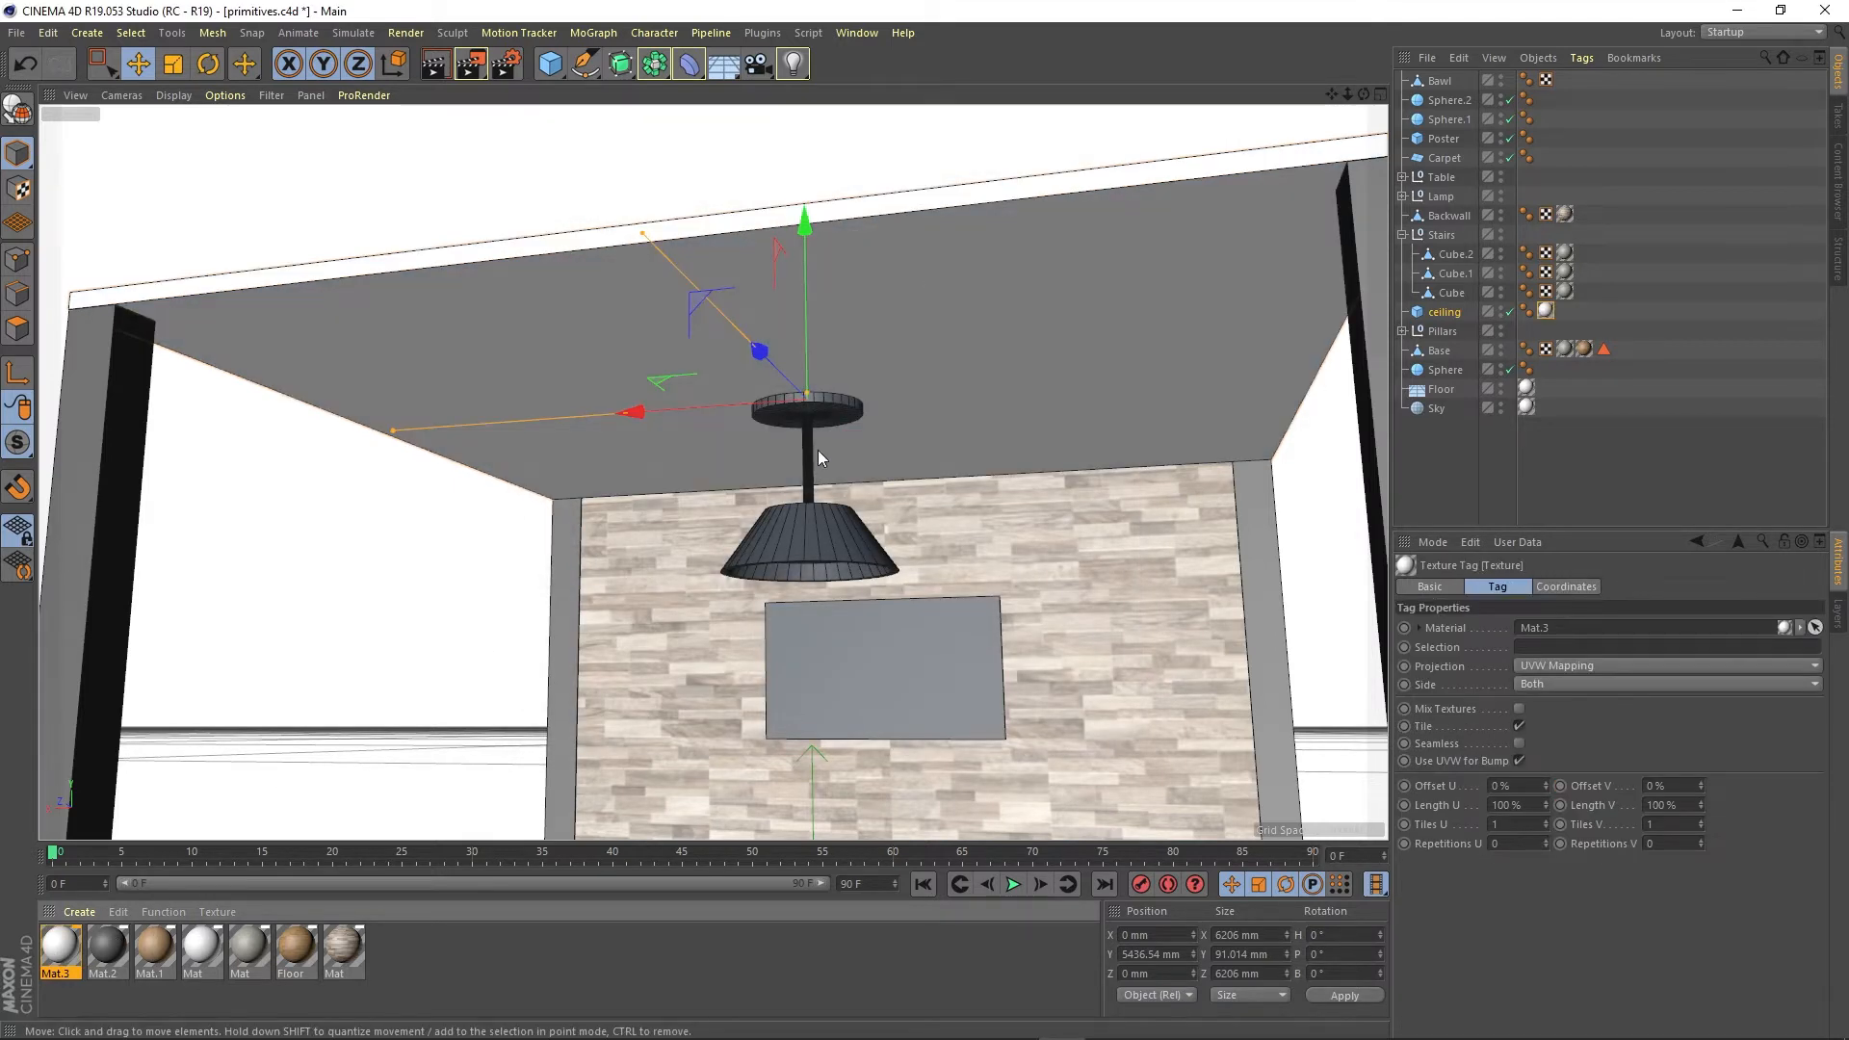
# Examine the hanging lamp up close, selecting its ceiling mount, rod and shade individually
pyautogui.scroll(5, 761, 385)
pyautogui.scroll(5, 746, 370)
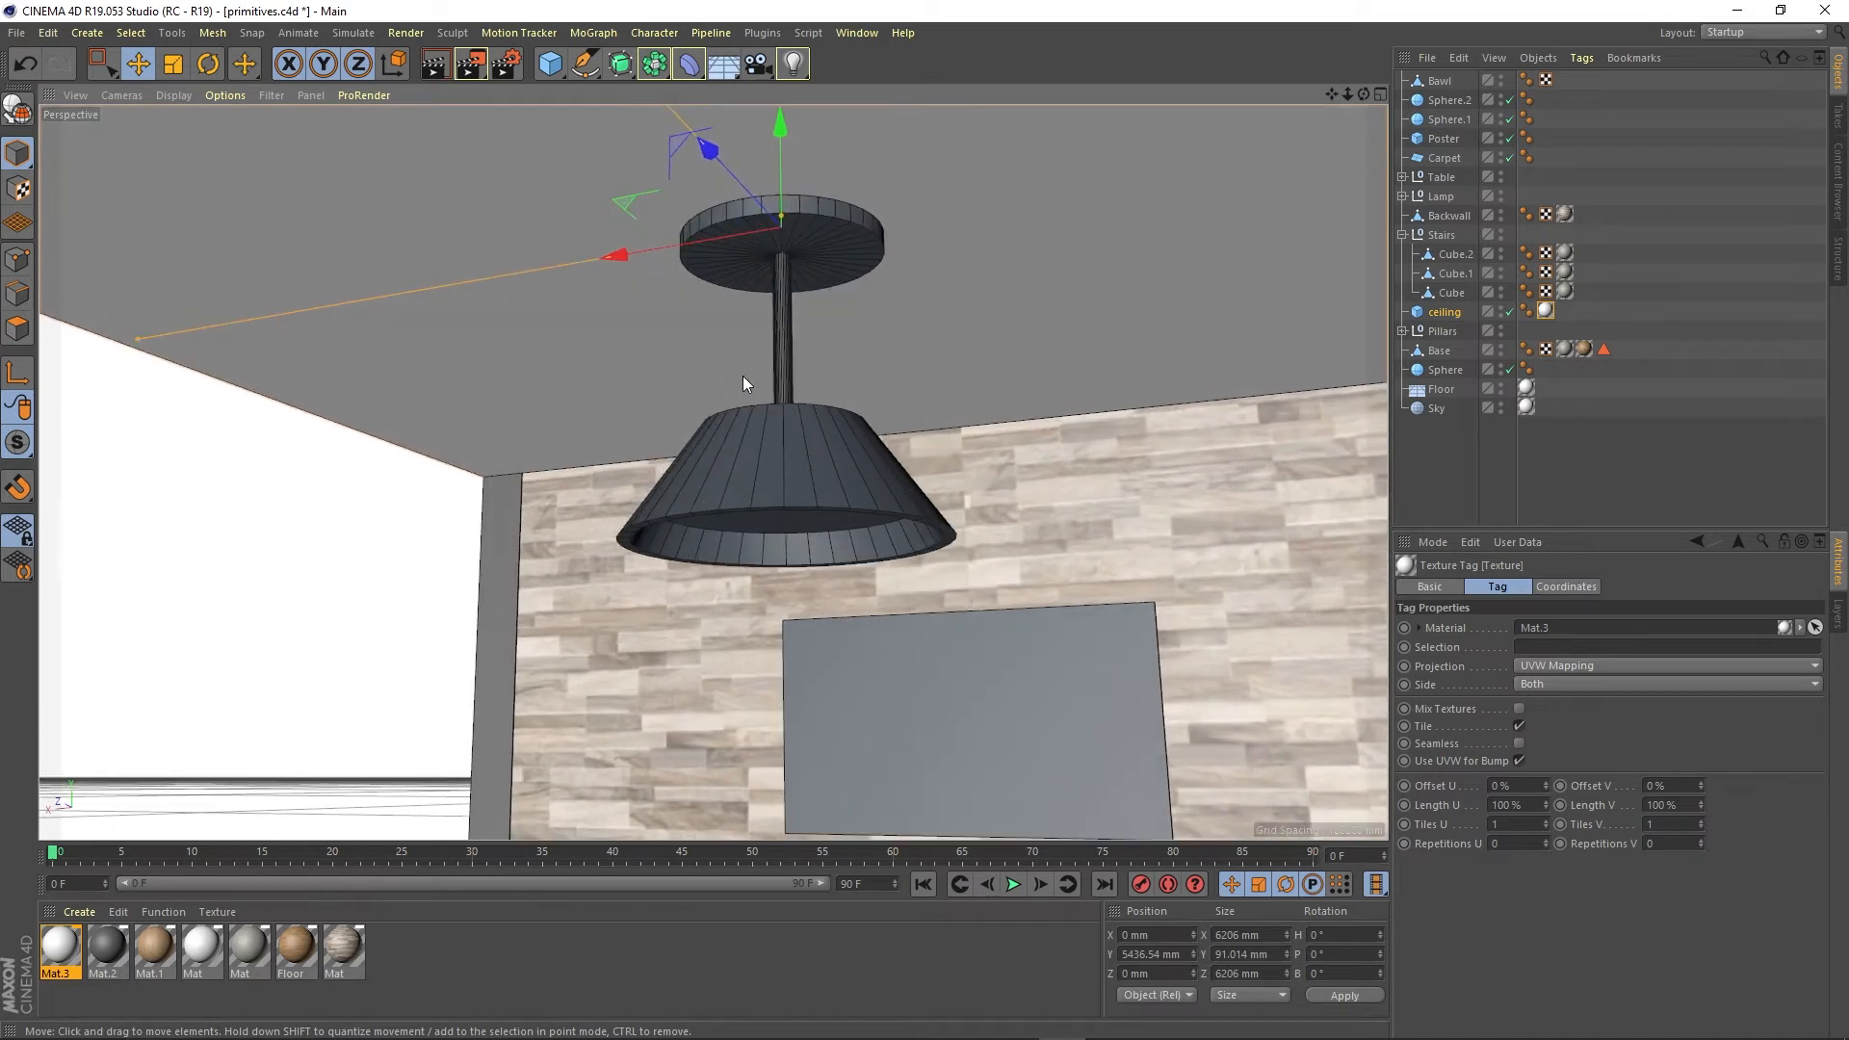
pyautogui.keyDown('alt'); pyautogui.moveTo(743, 376); pyautogui.dragTo(747, 354); pyautogui.keyUp('alt')
pyautogui.keyDown('alt'); pyautogui.moveTo(747, 355); pyautogui.dragTo(782, 388, button='middle'); pyautogui.keyUp('alt')
pyautogui.click(826, 273)
pyautogui.click(786, 345)
pyautogui.click(818, 280)
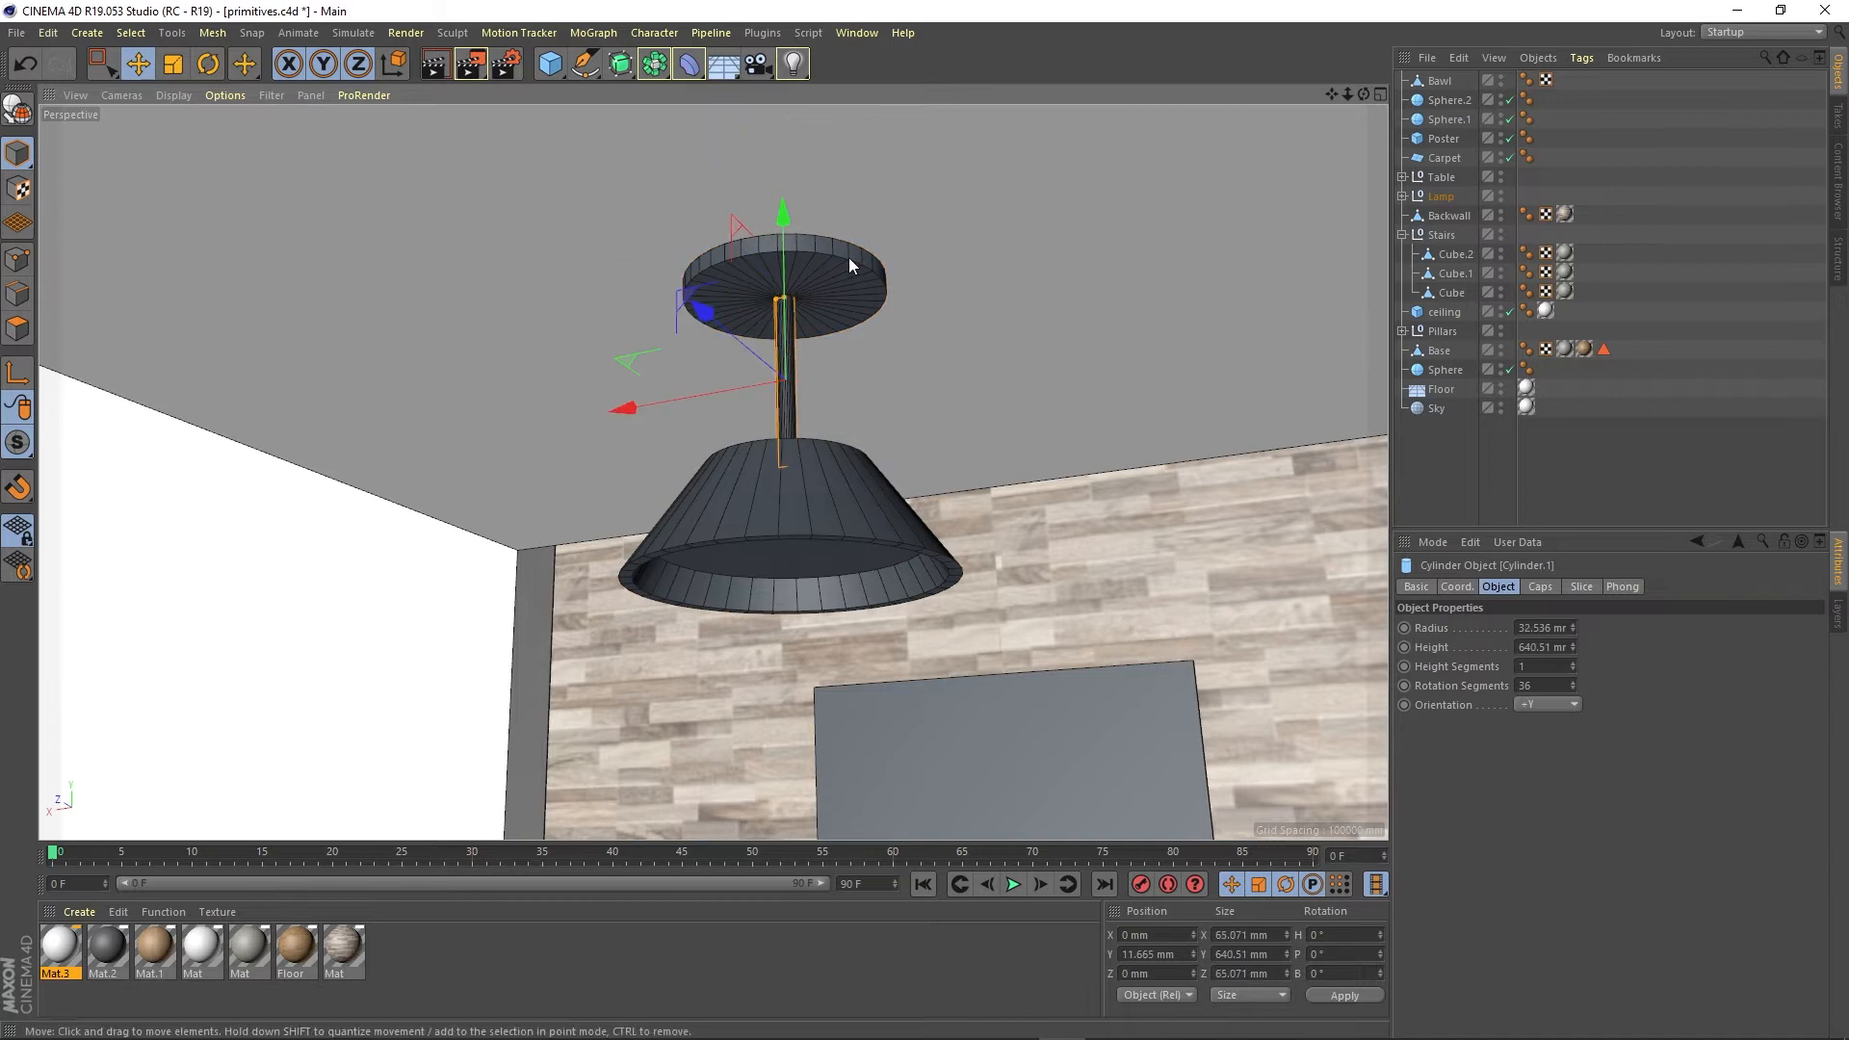
pyautogui.click(796, 352)
pyautogui.click(823, 488)
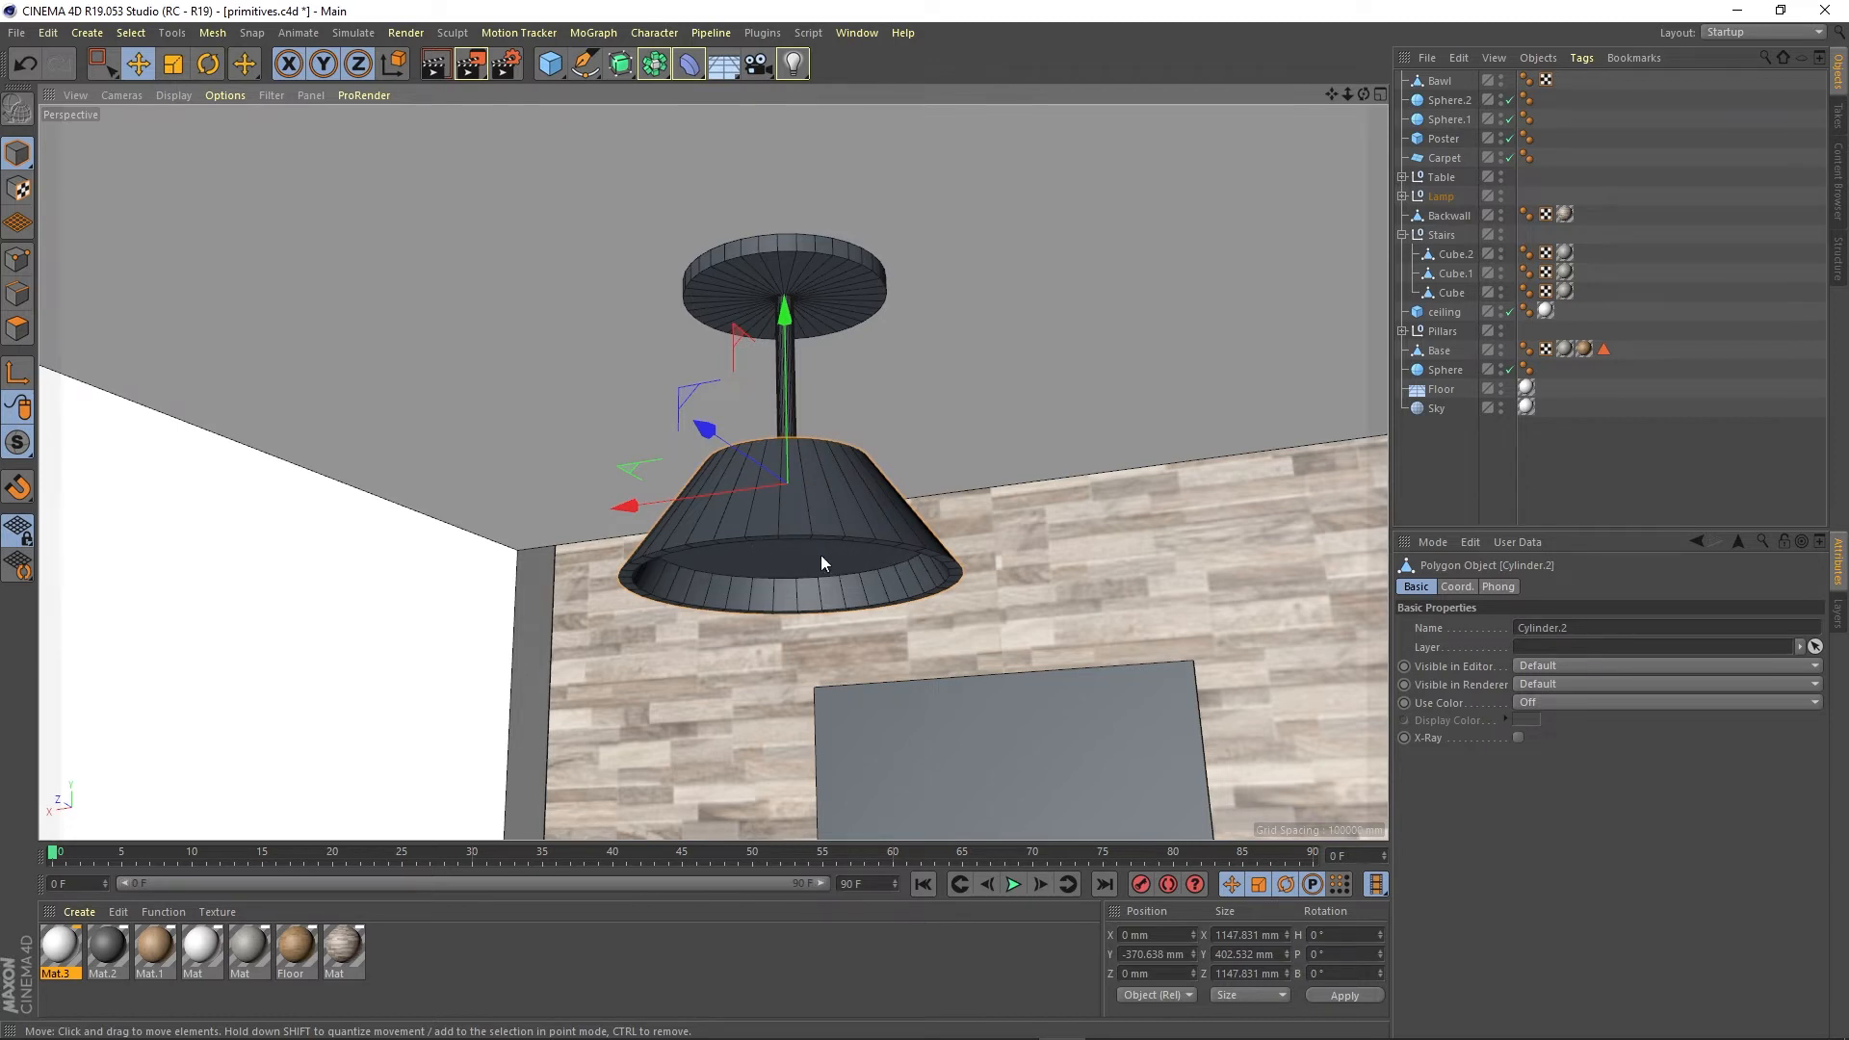
pyautogui.keyDown('alt'); pyautogui.moveTo(811, 503); pyautogui.dragTo(823, 491); pyautogui.keyUp('alt')
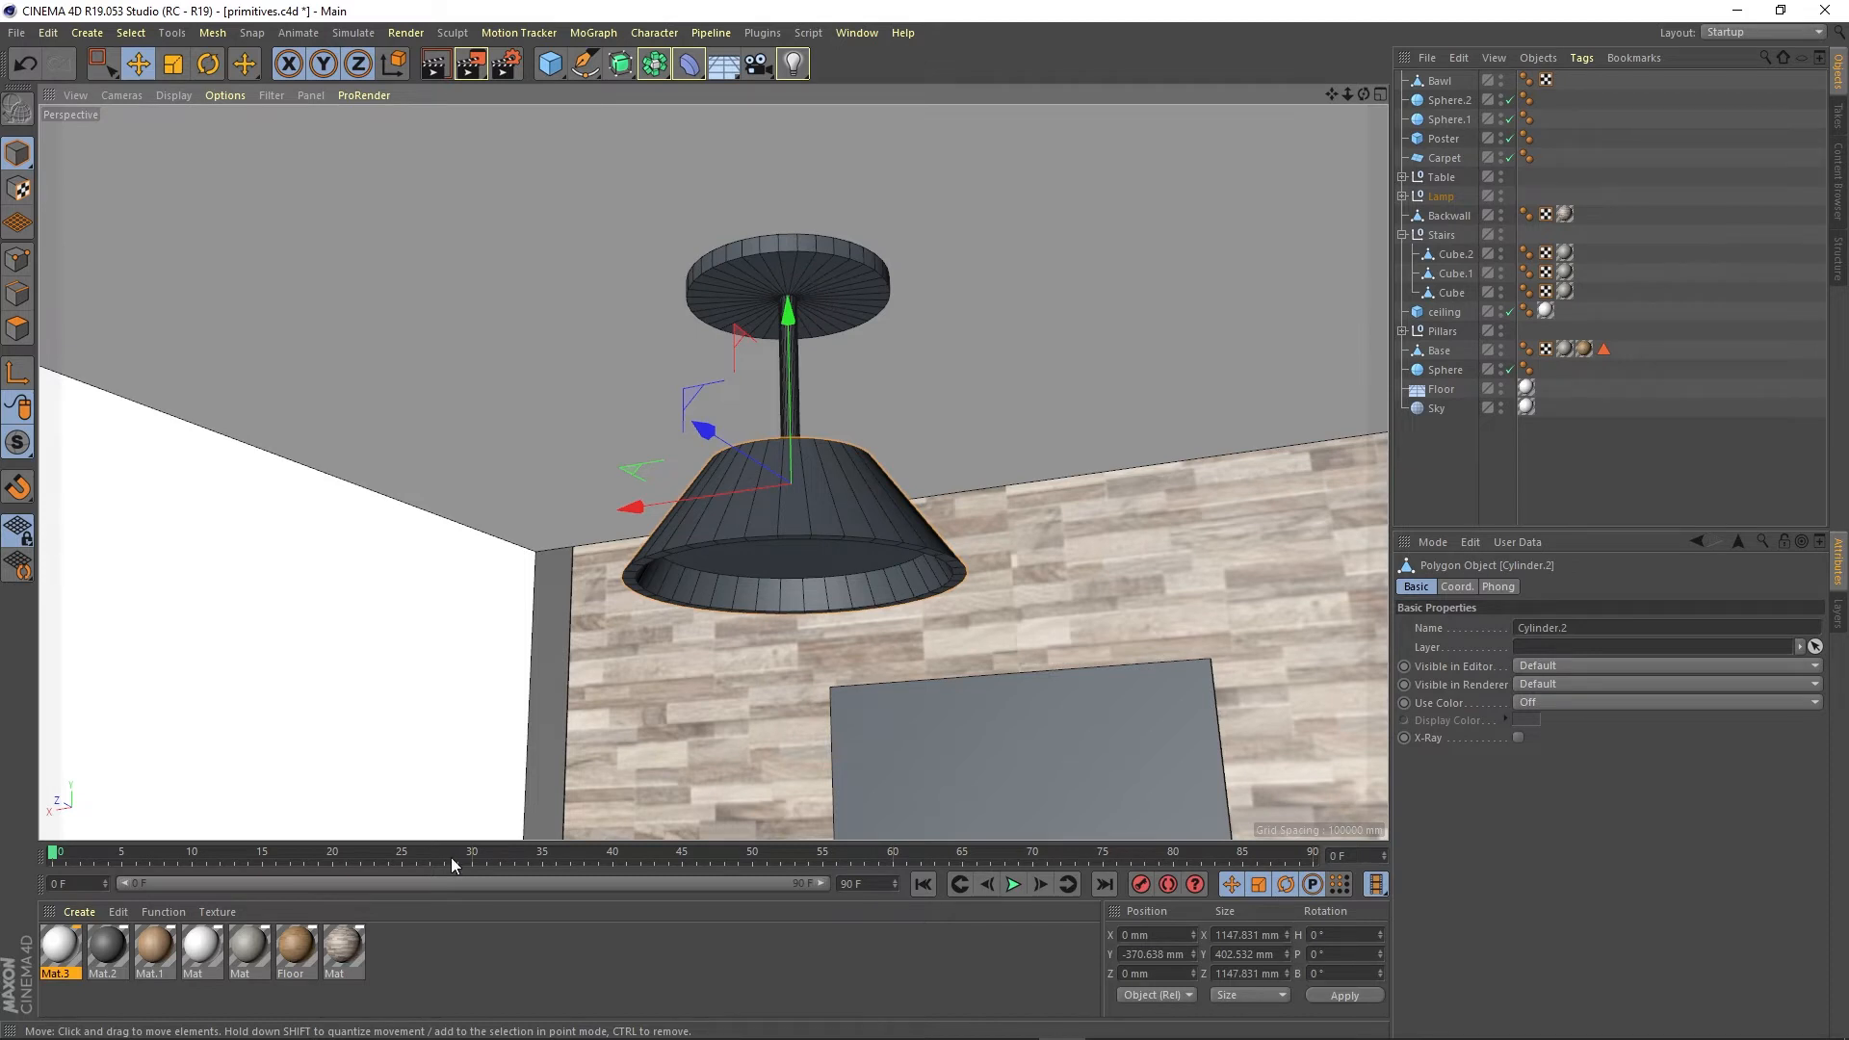
# Create a Danel shader material and check its Diffuse settings in the Material Editor
pyautogui.click(430, 959)
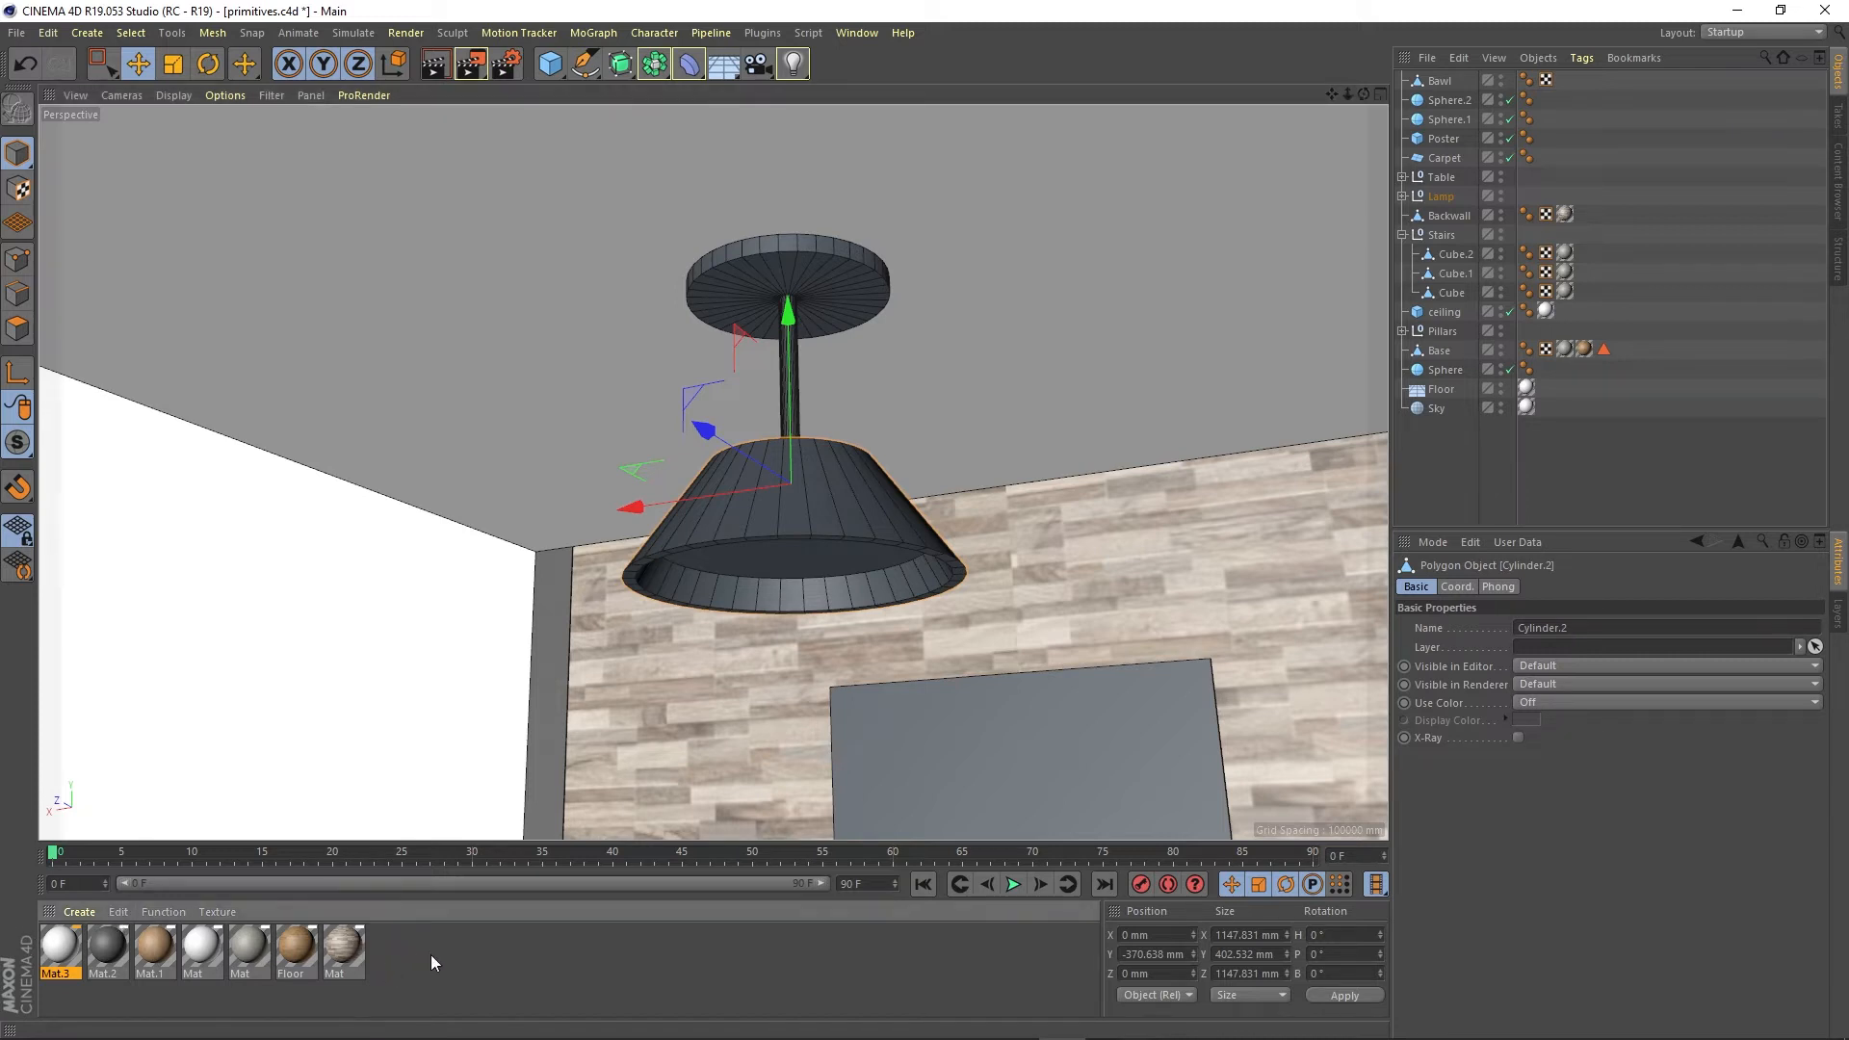
pyautogui.click(79, 912)
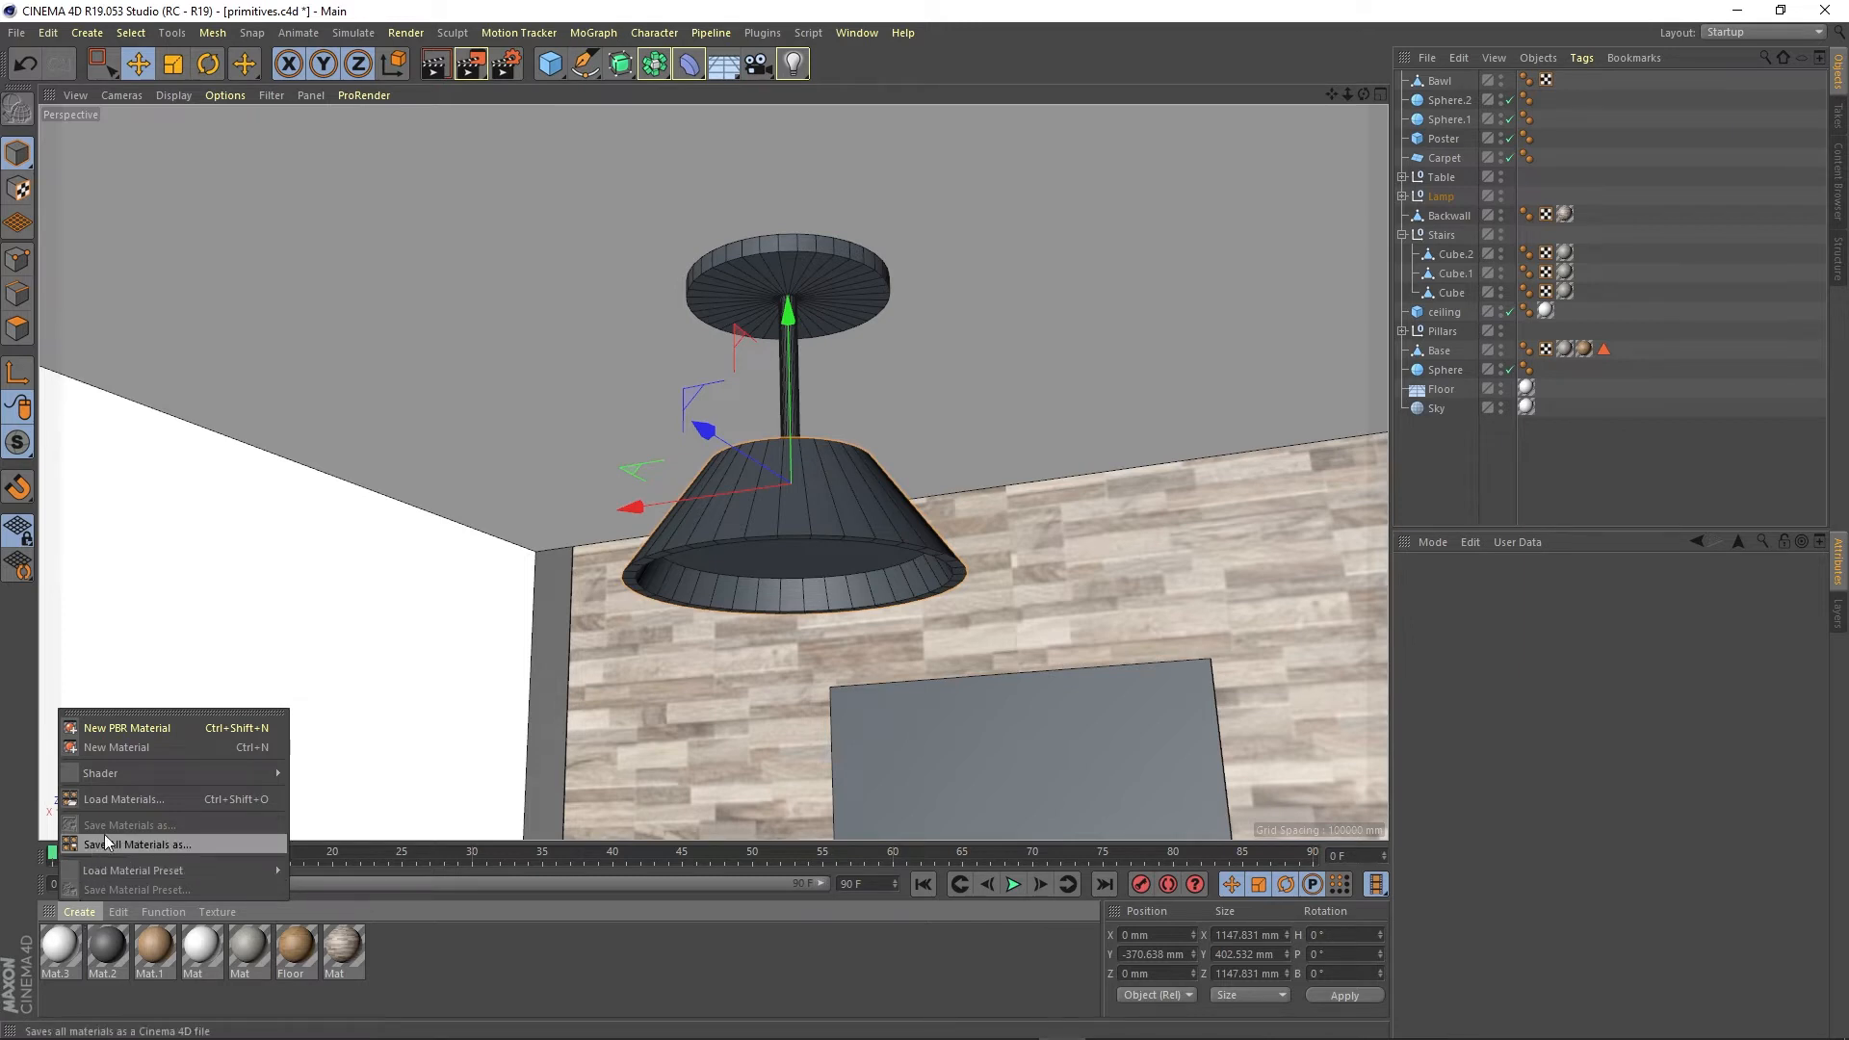
pyautogui.click(118, 912)
pyautogui.click(79, 912)
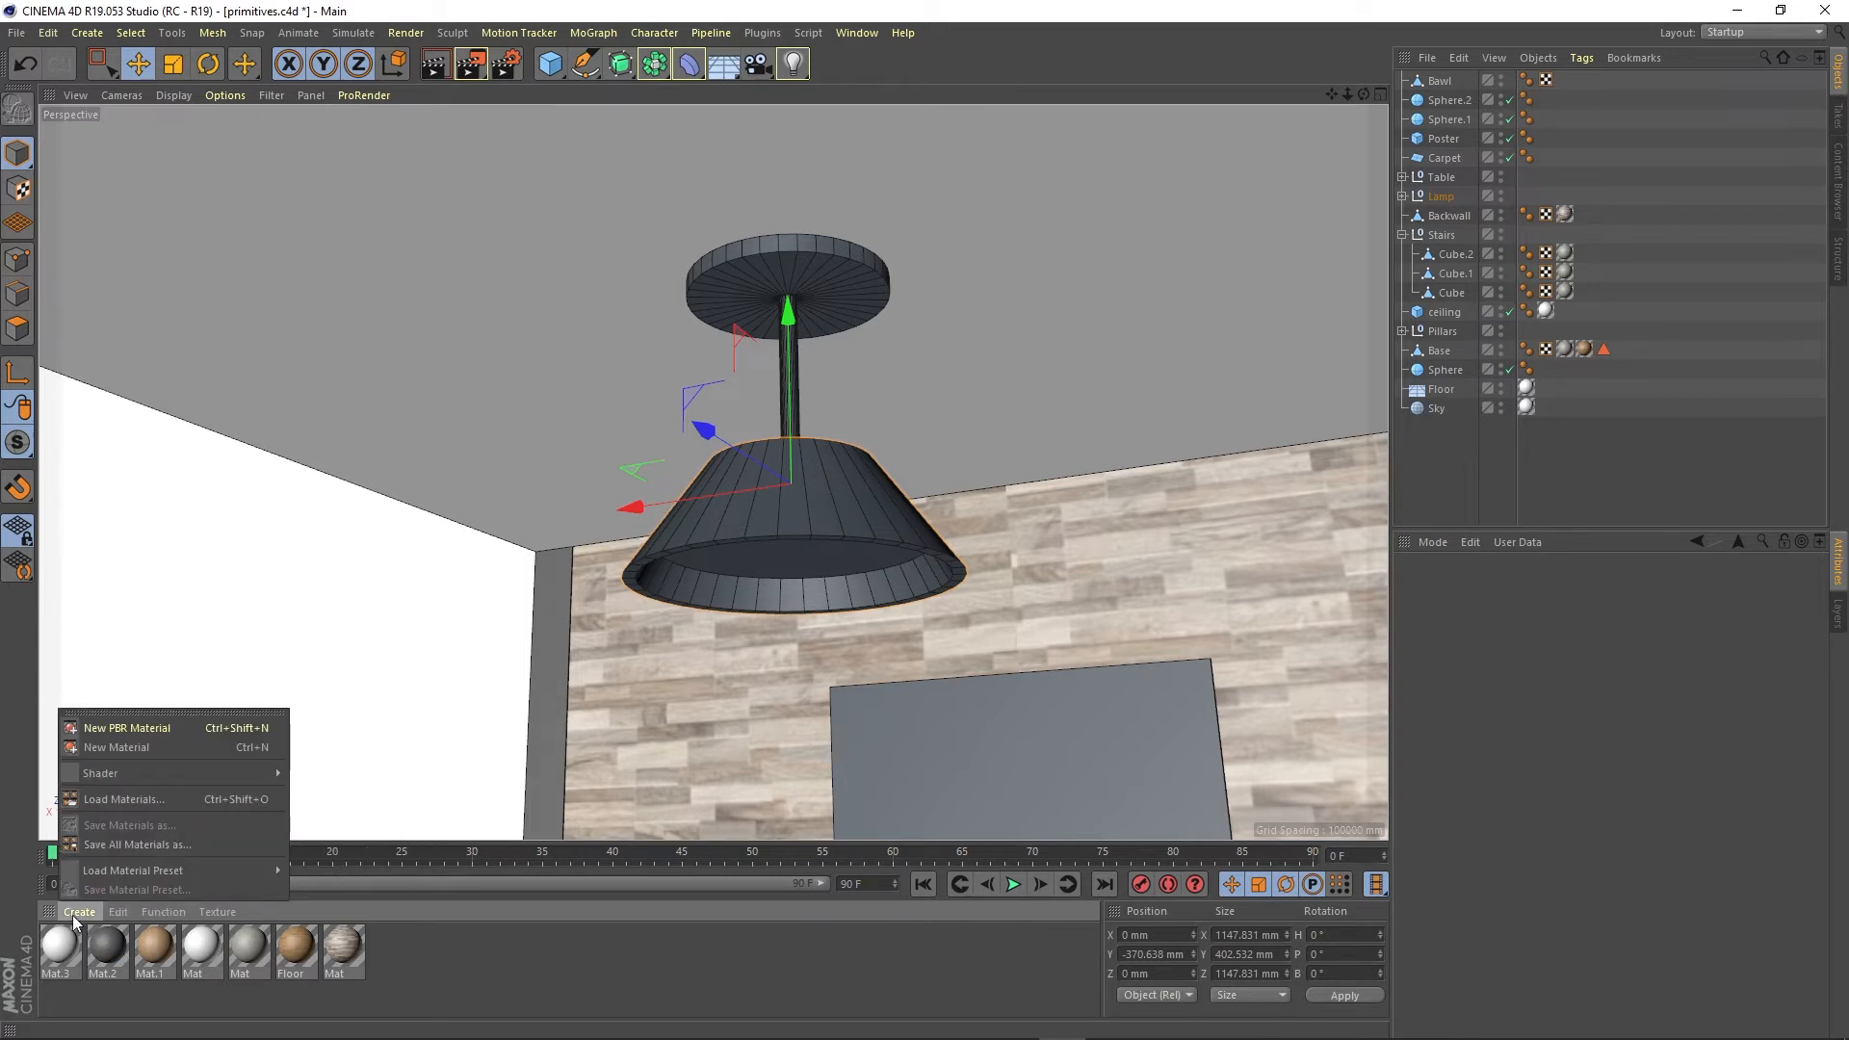
pyautogui.moveTo(108, 772)
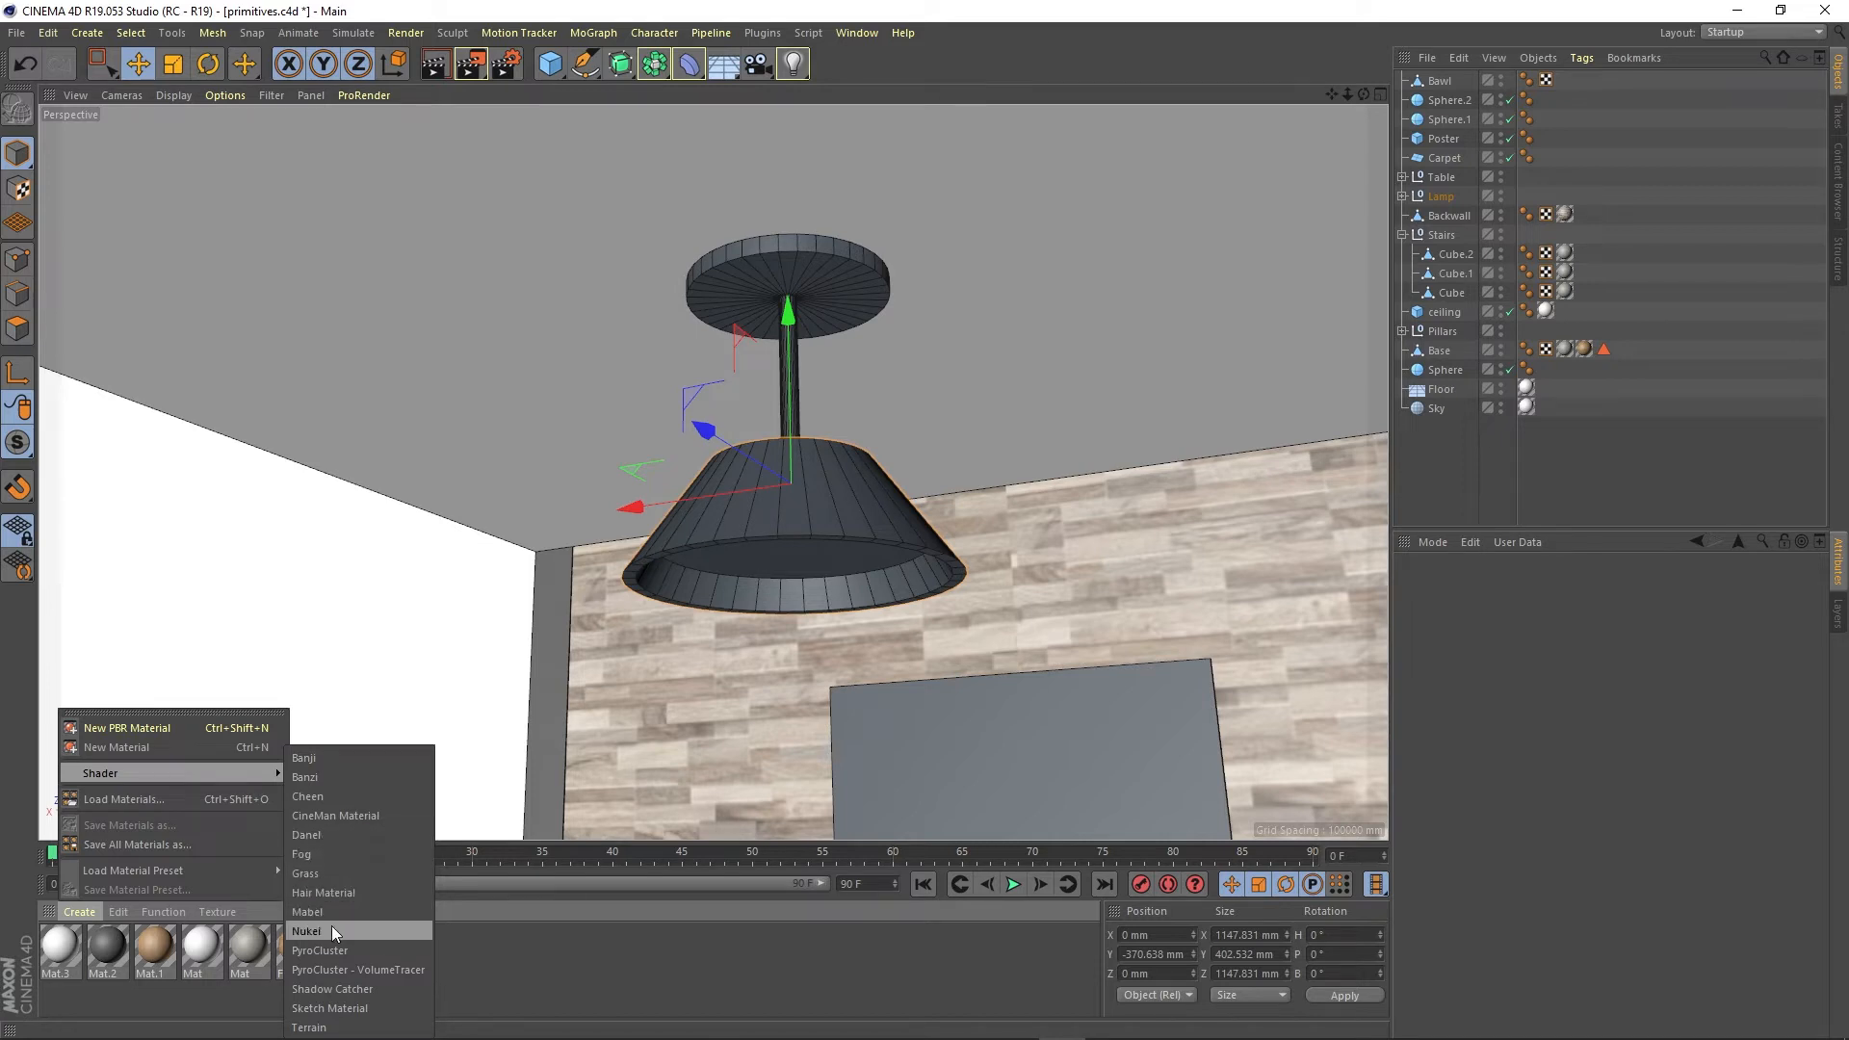
pyautogui.click(314, 835)
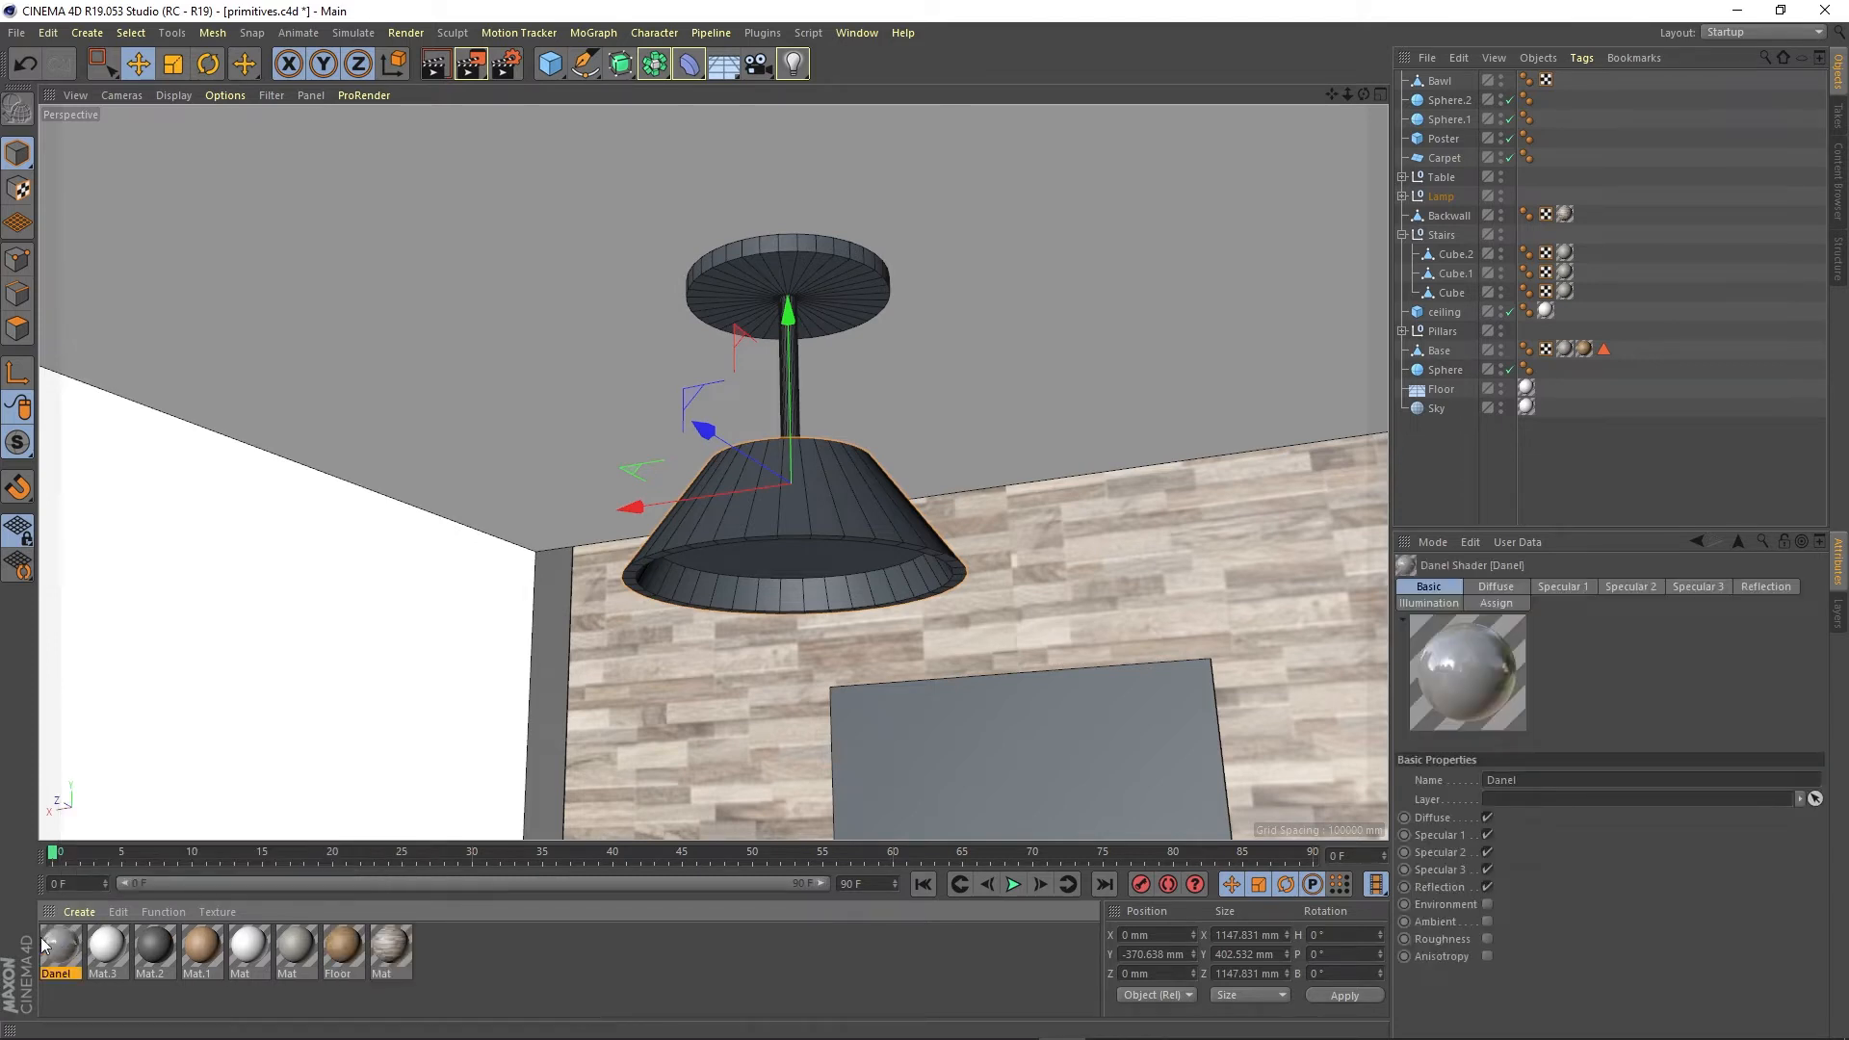
pyautogui.doubleClick(70, 949)
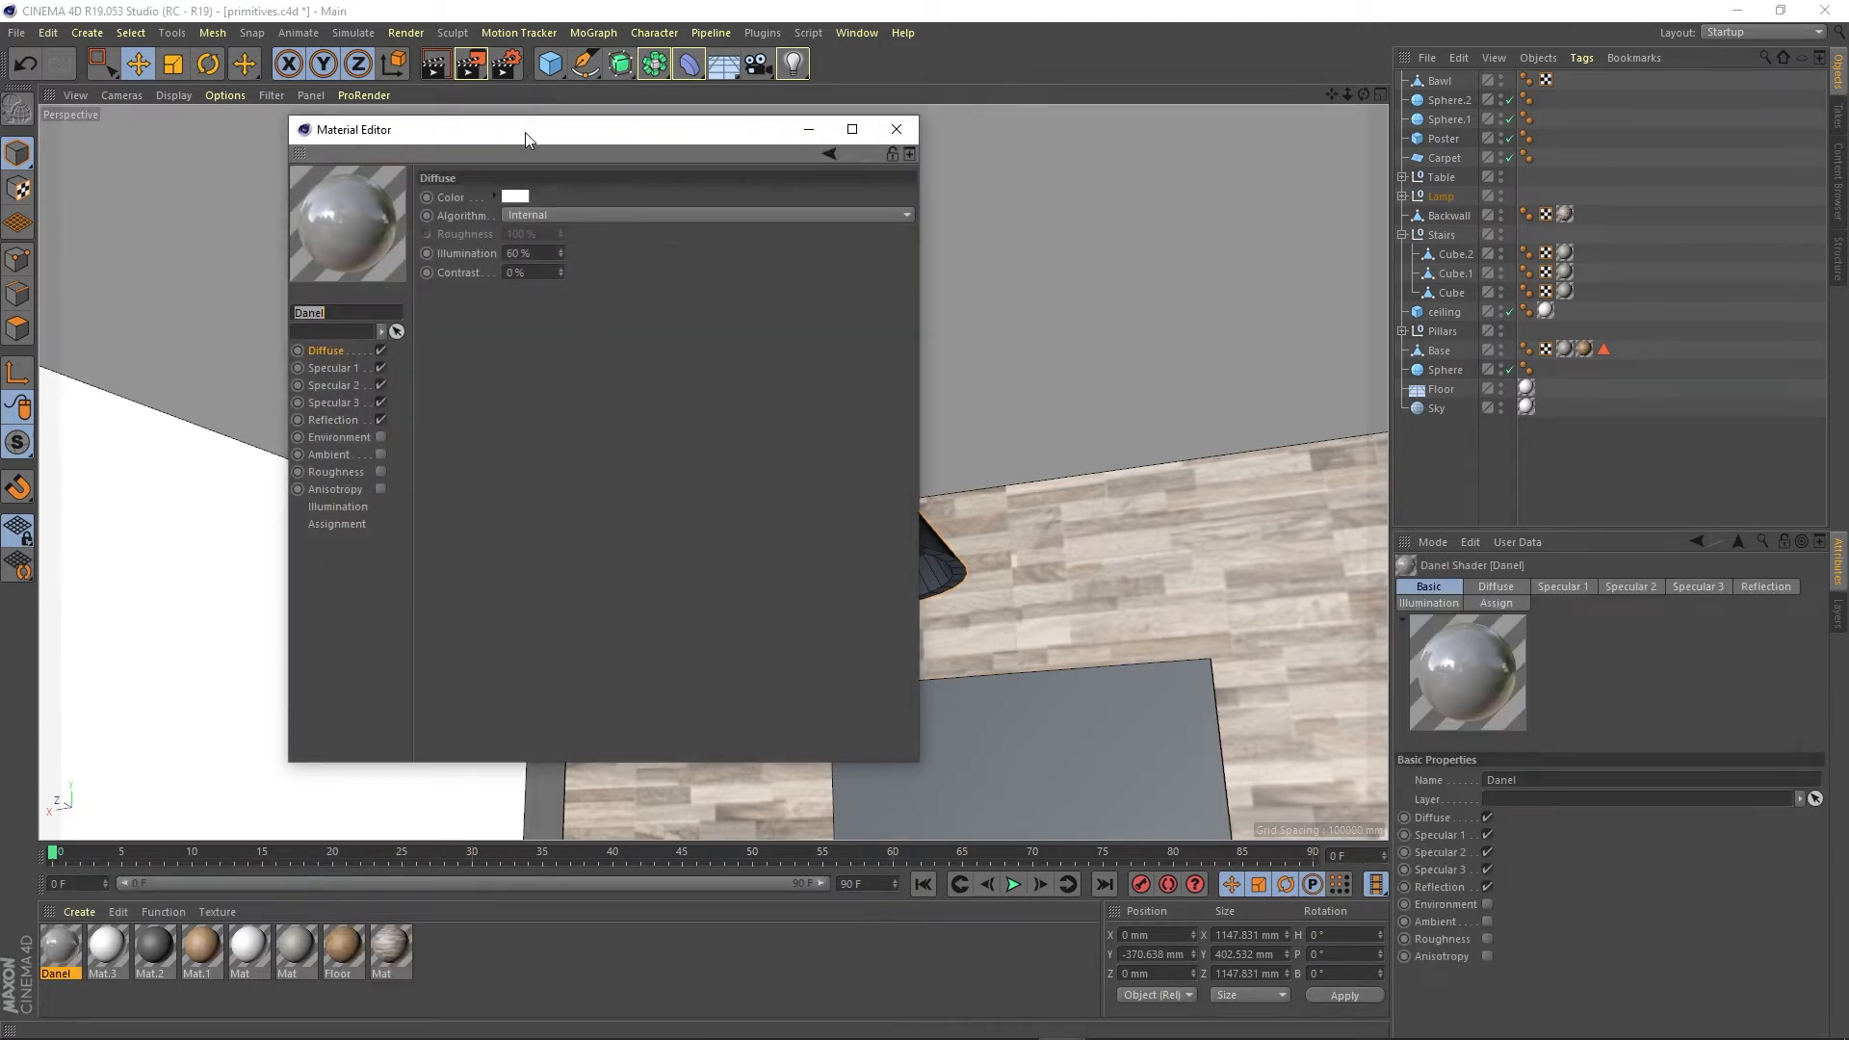
pyautogui.moveTo(531, 131); pyautogui.dragTo(1080, 200)
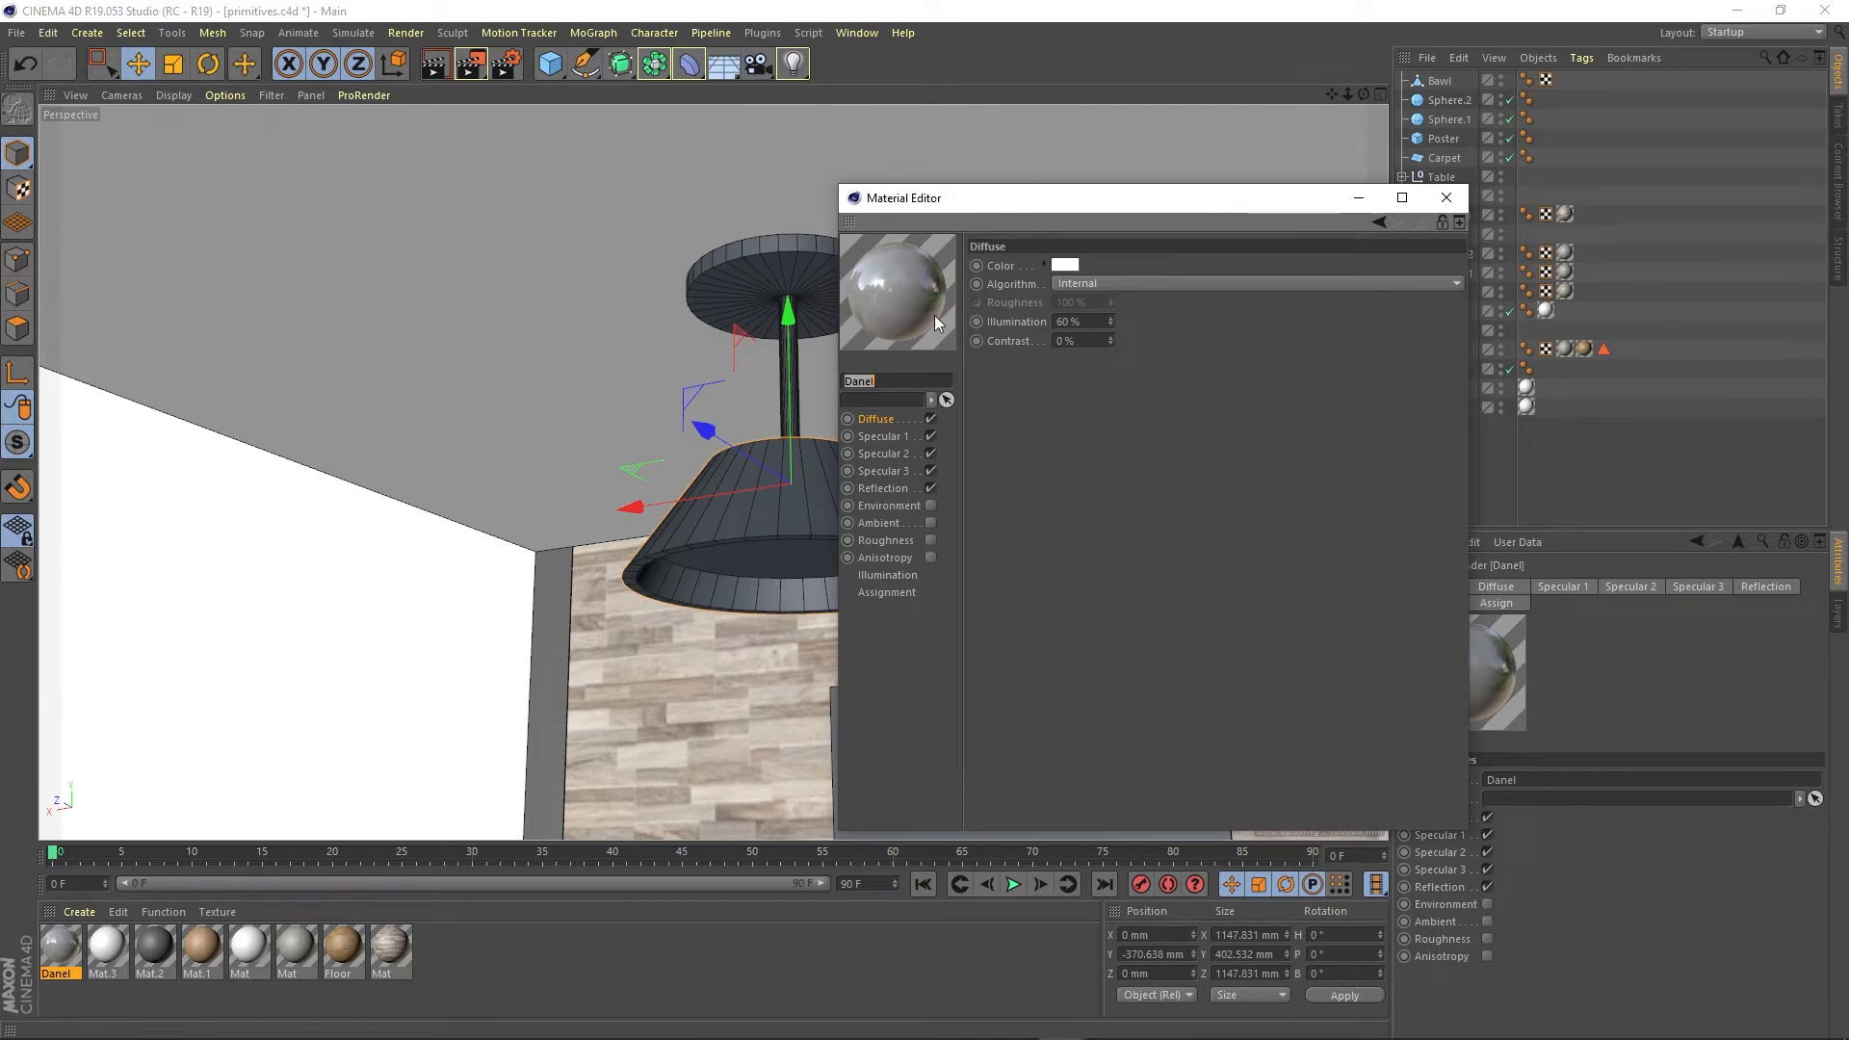
pyautogui.click(1446, 198)
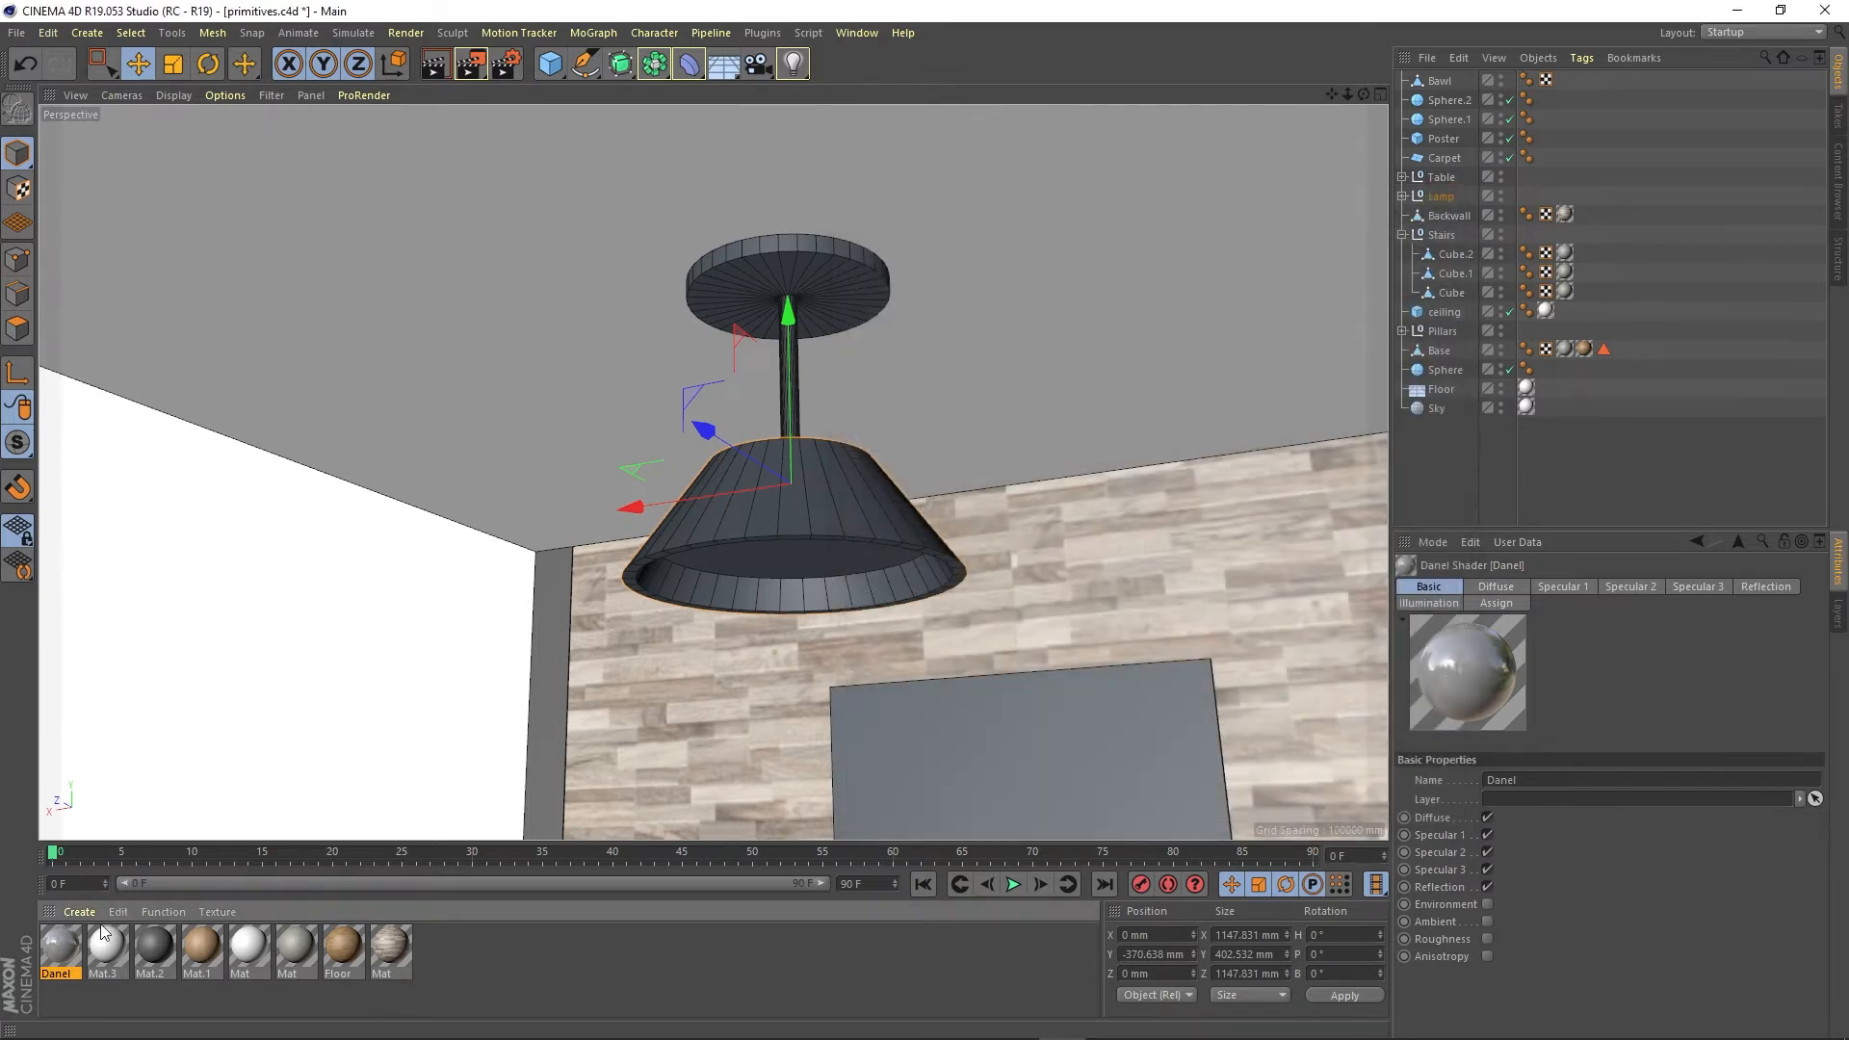
# Apply the Danel material to the lamp's ceiling mount and its rod
pyautogui.moveTo(56, 946); pyautogui.dragTo(834, 287)
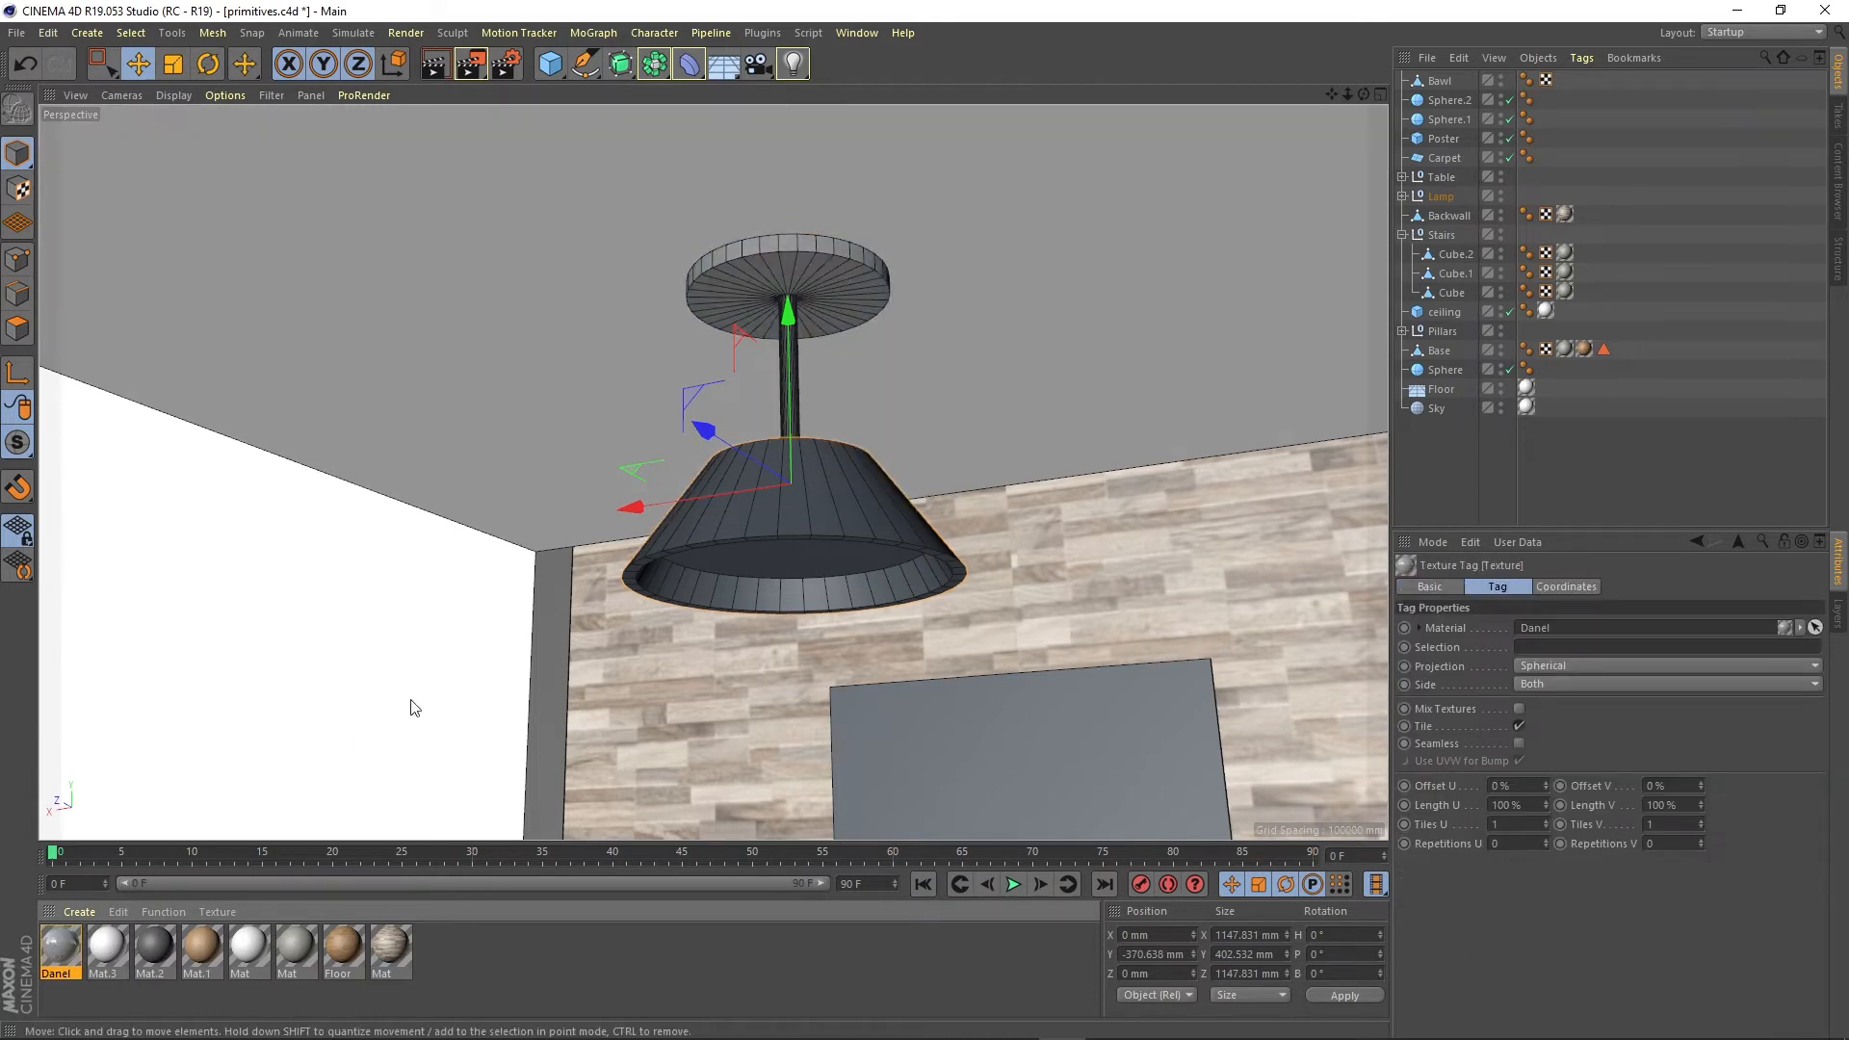
pyautogui.moveTo(68, 946); pyautogui.dragTo(795, 396)
pyautogui.keyDown('alt'); pyautogui.moveTo(814, 491); pyautogui.dragTo(816, 412, button='middle'); pyautogui.keyUp('alt')
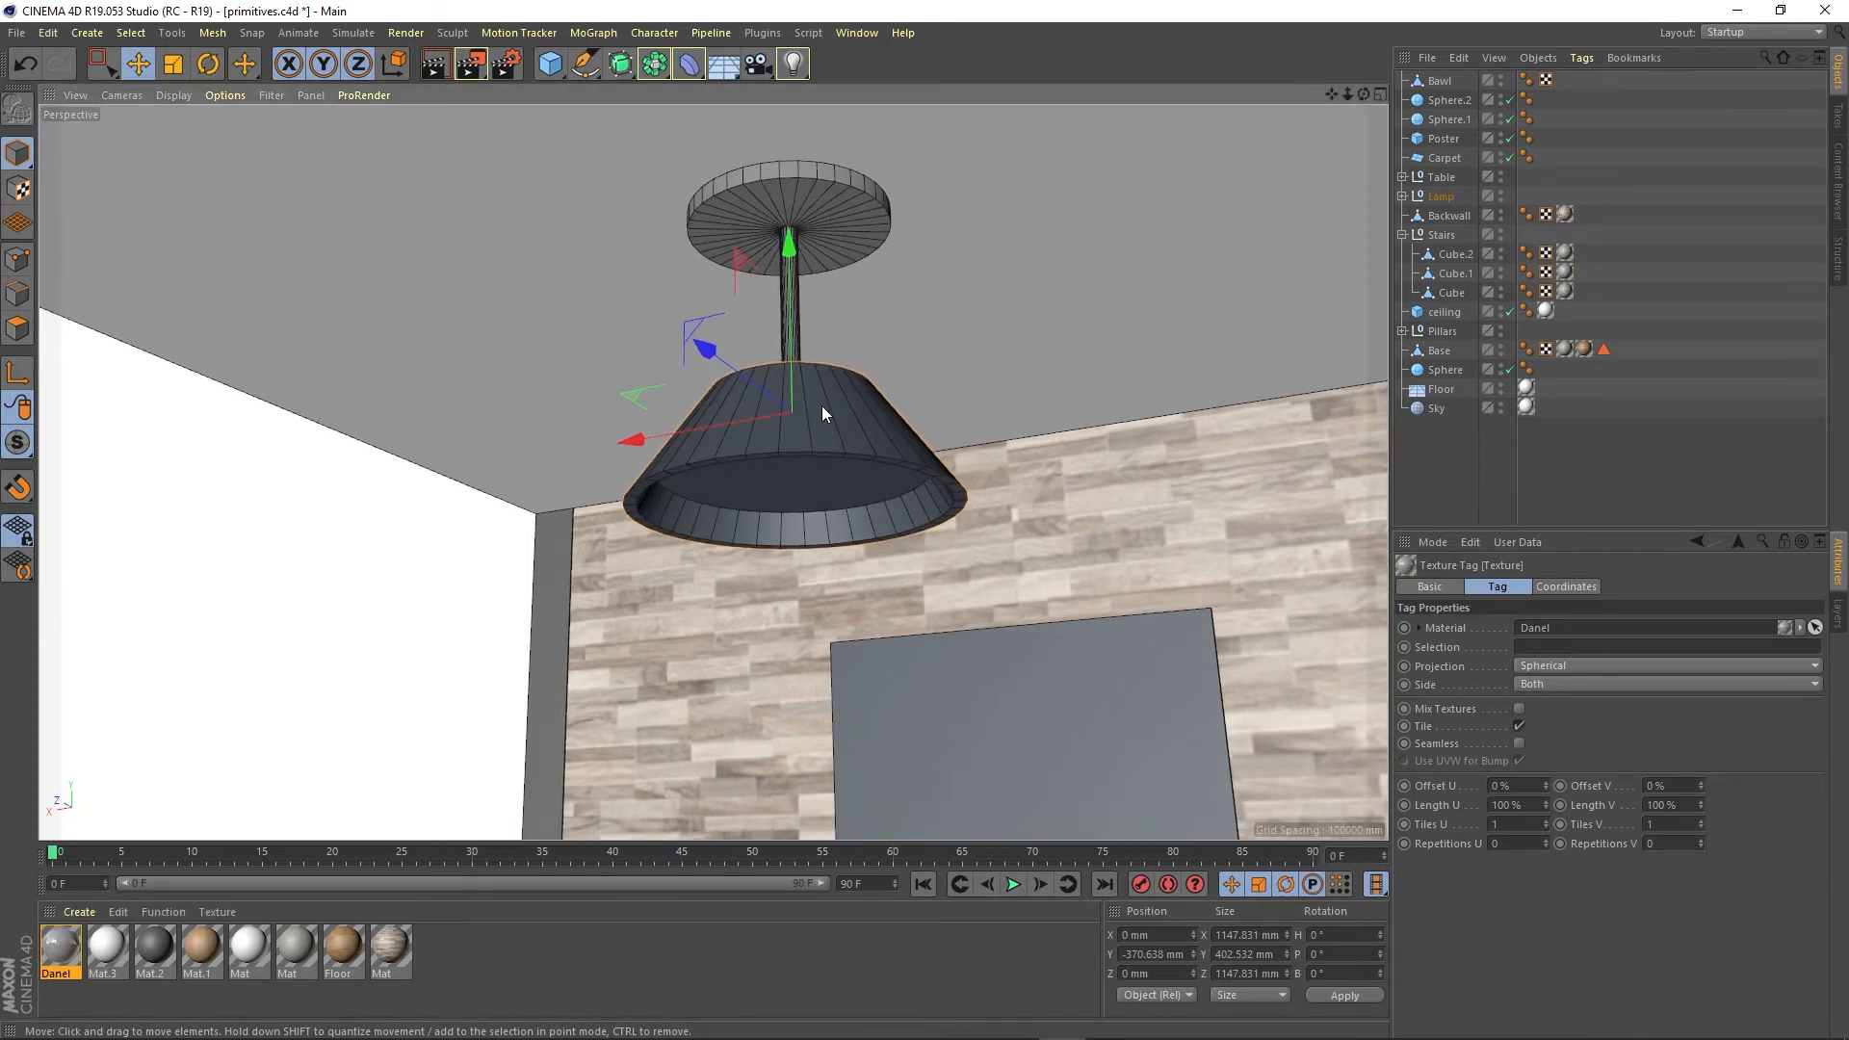
# Select the lamp shade and create a gold material with H 49°, S 48 % and V 85 %
pyautogui.click(834, 427)
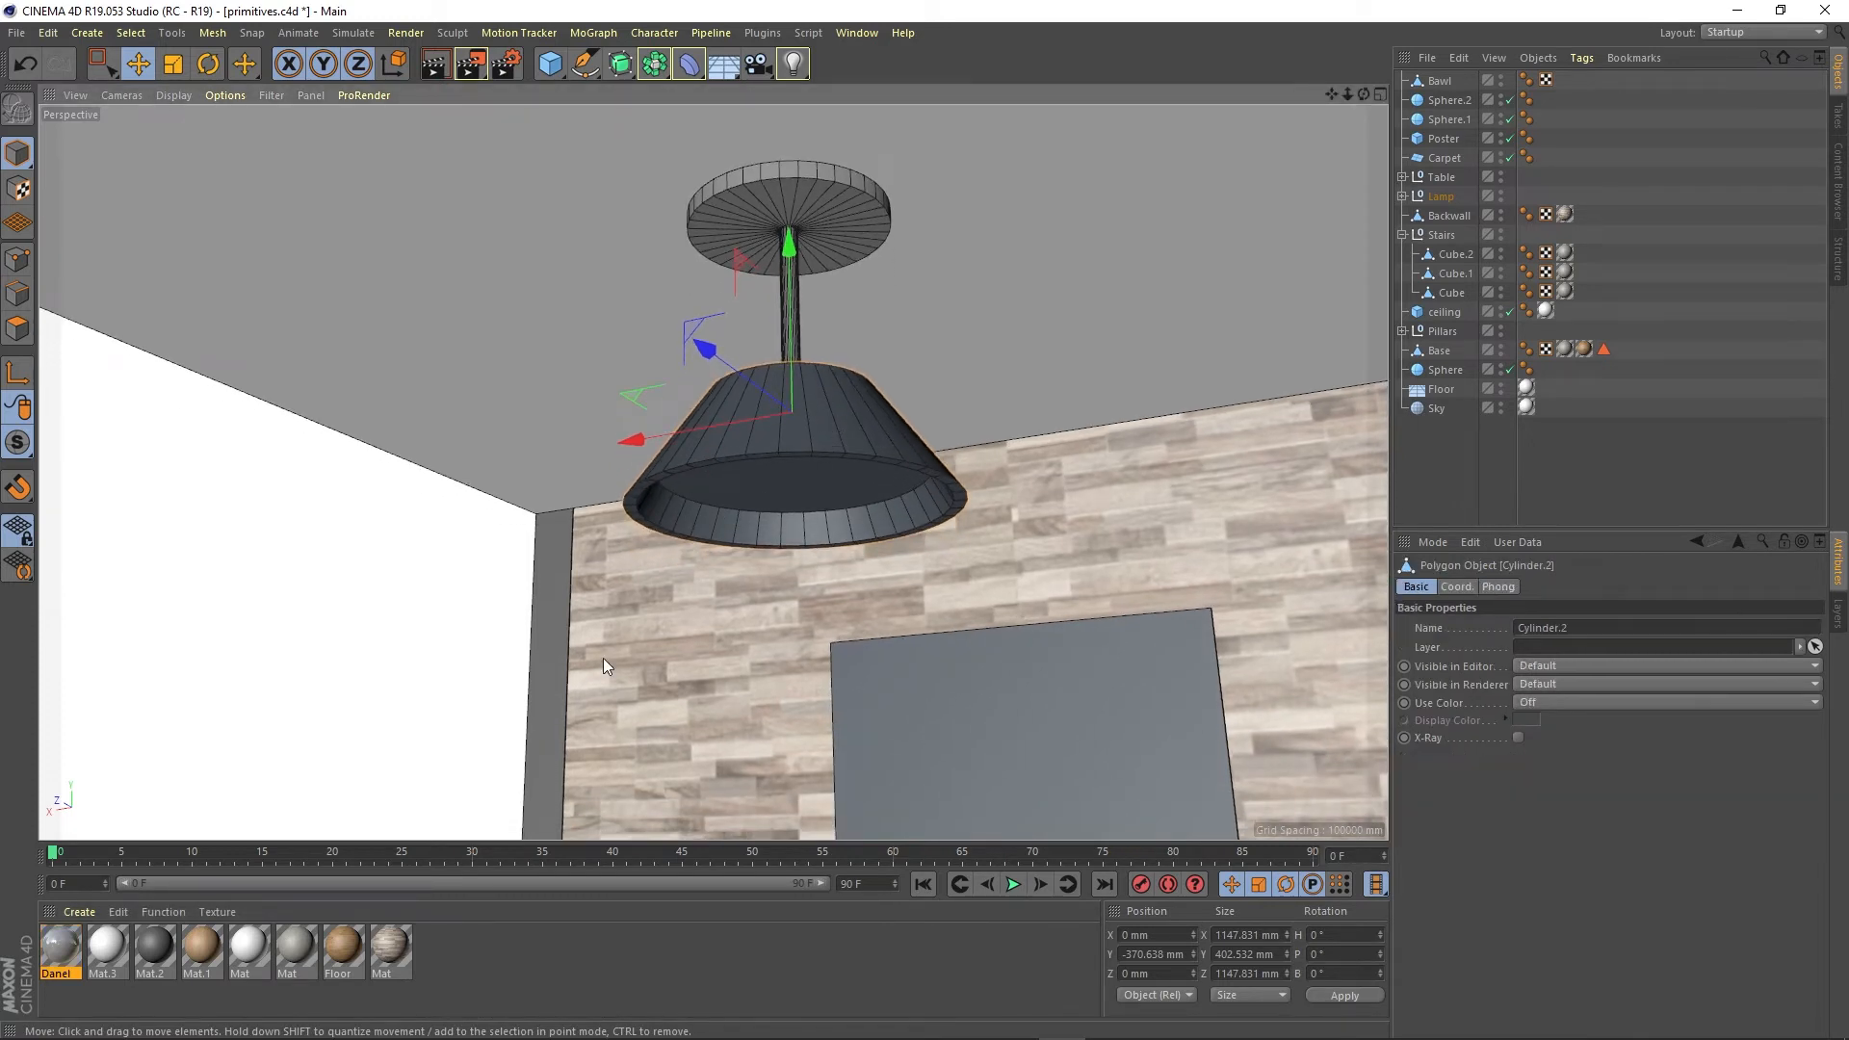
pyautogui.doubleClick(507, 961)
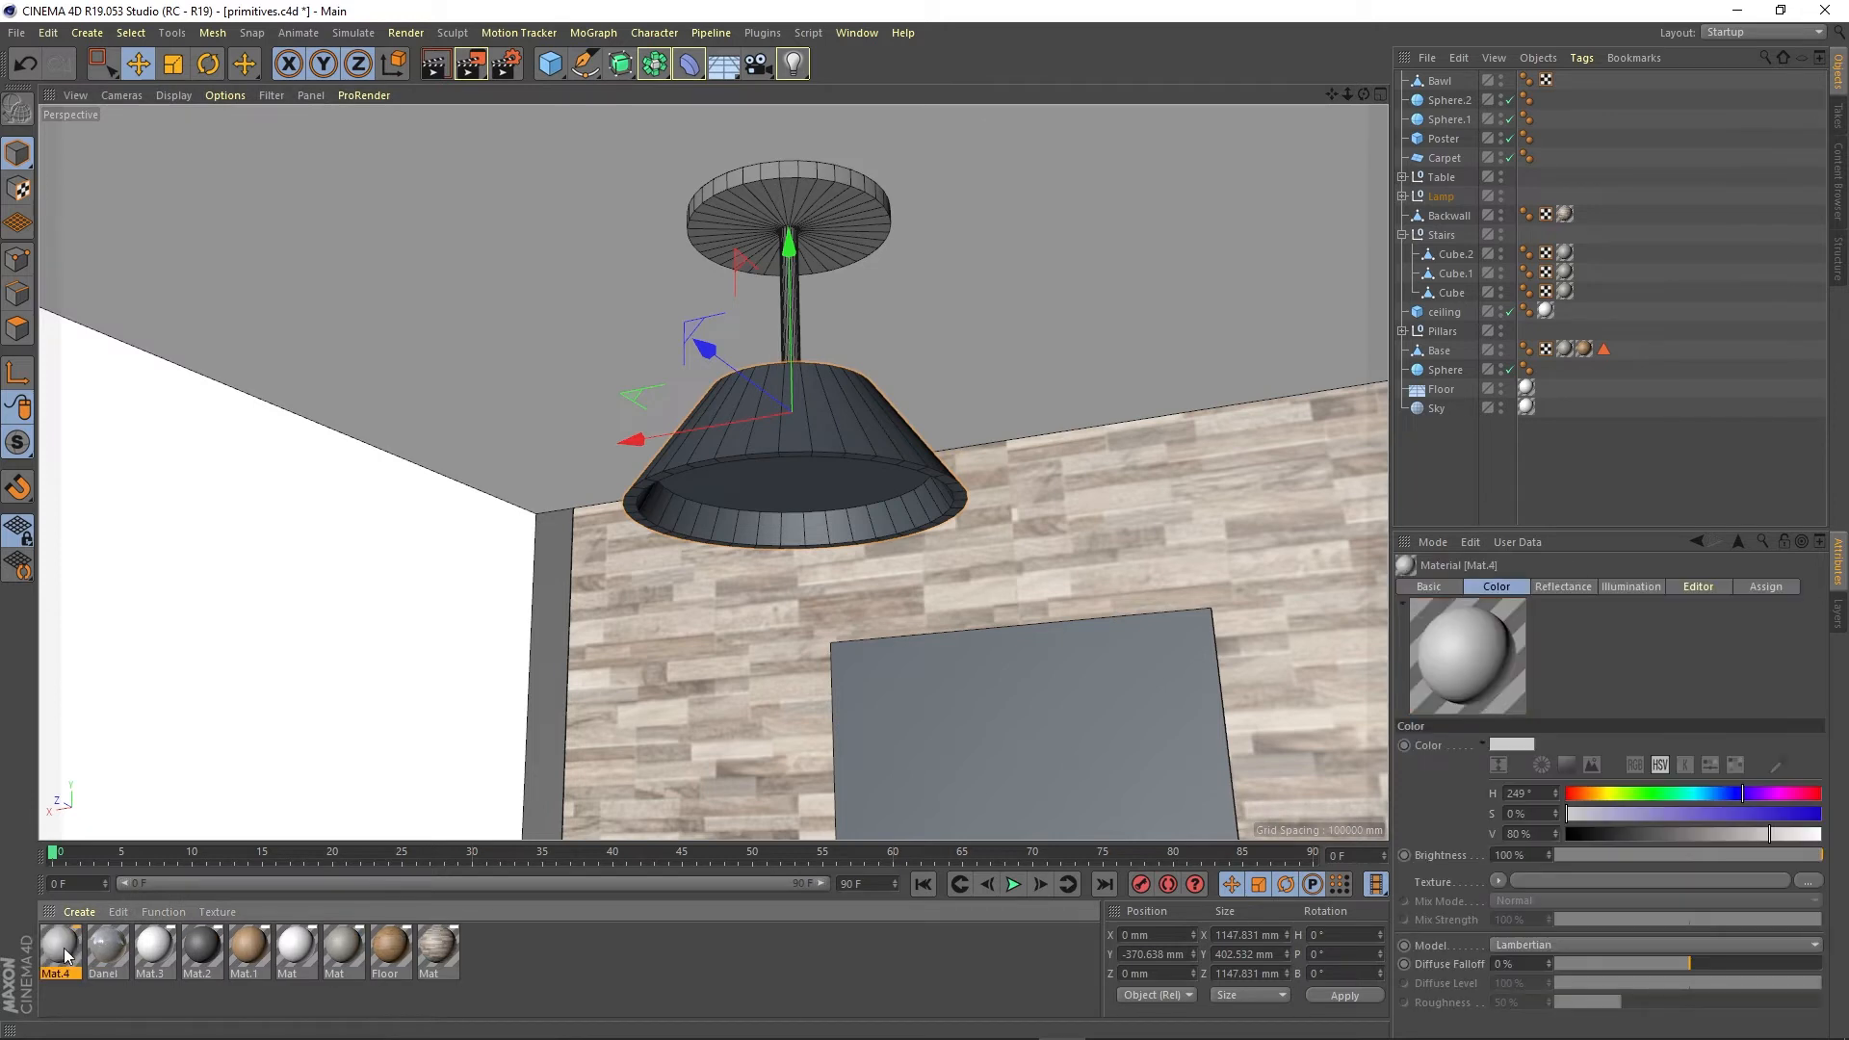
pyautogui.doubleClick(64, 951)
pyautogui.moveTo(540, 141); pyautogui.dragTo(1127, 143)
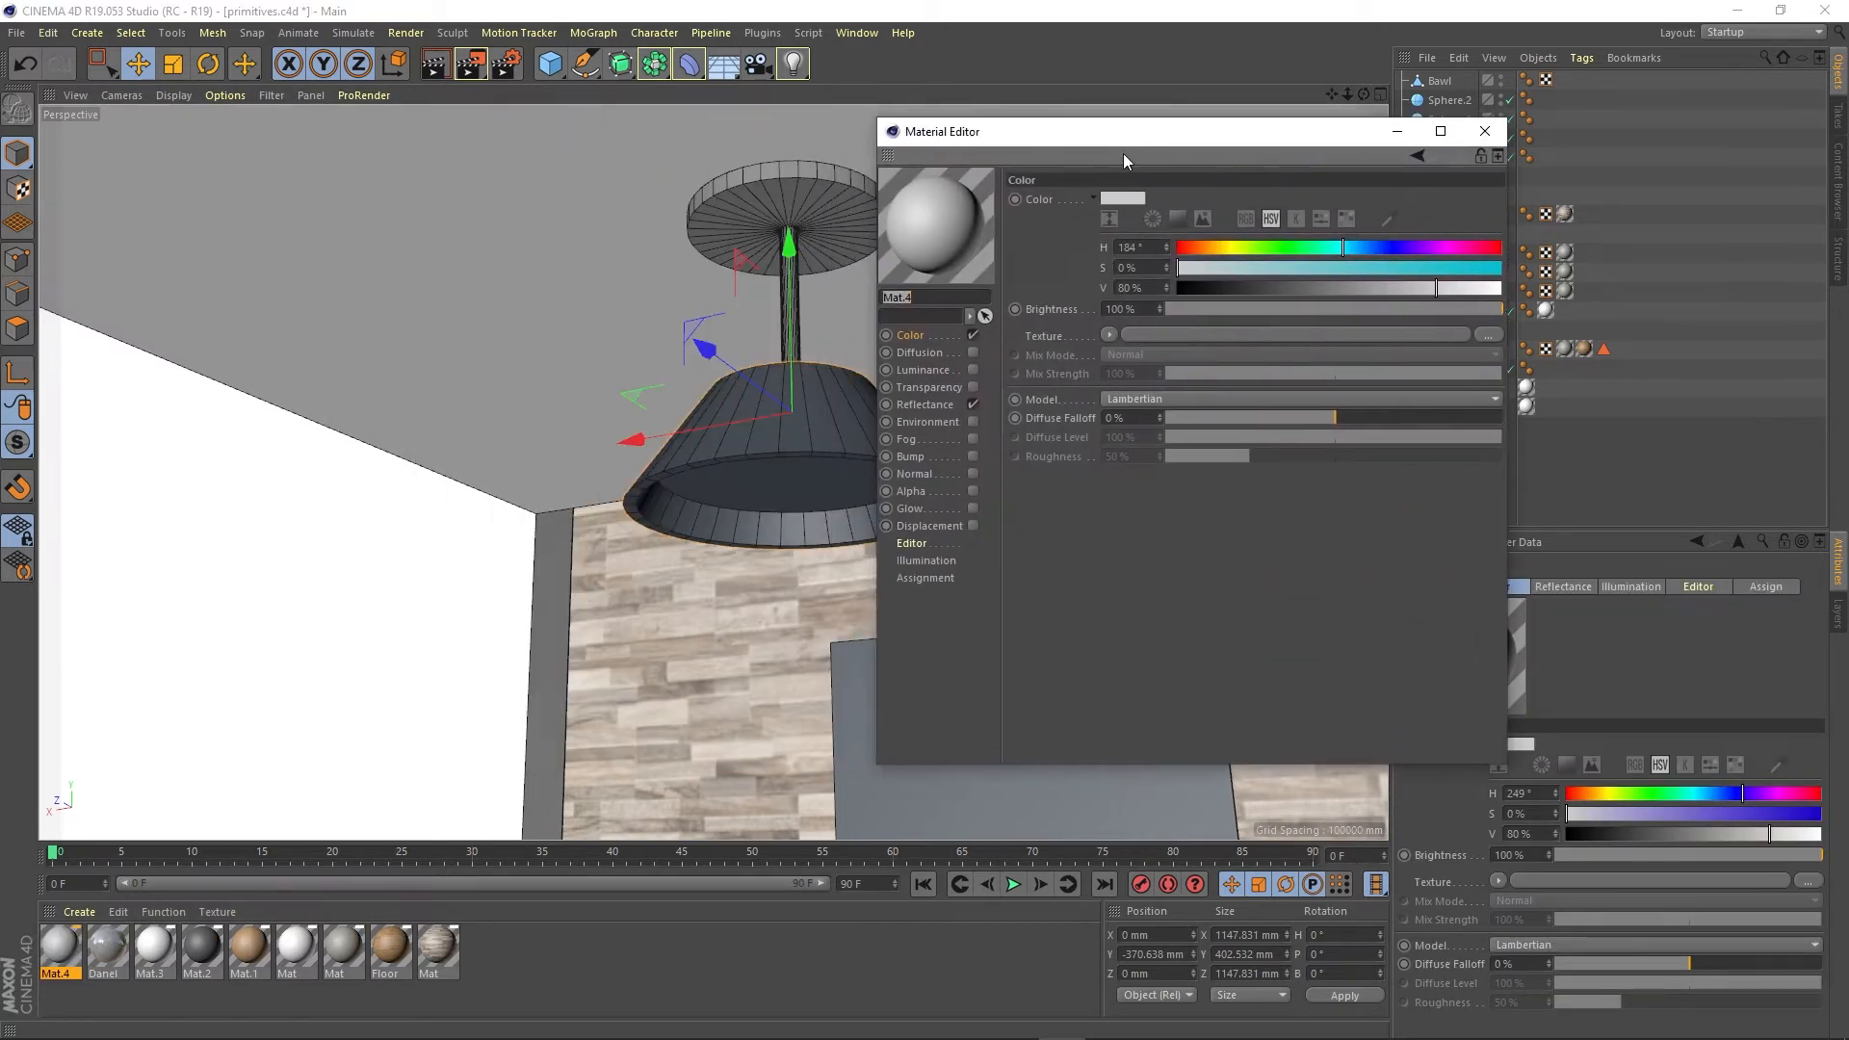
pyautogui.click(1216, 249)
pyautogui.click(1221, 248)
pyautogui.click(1358, 268)
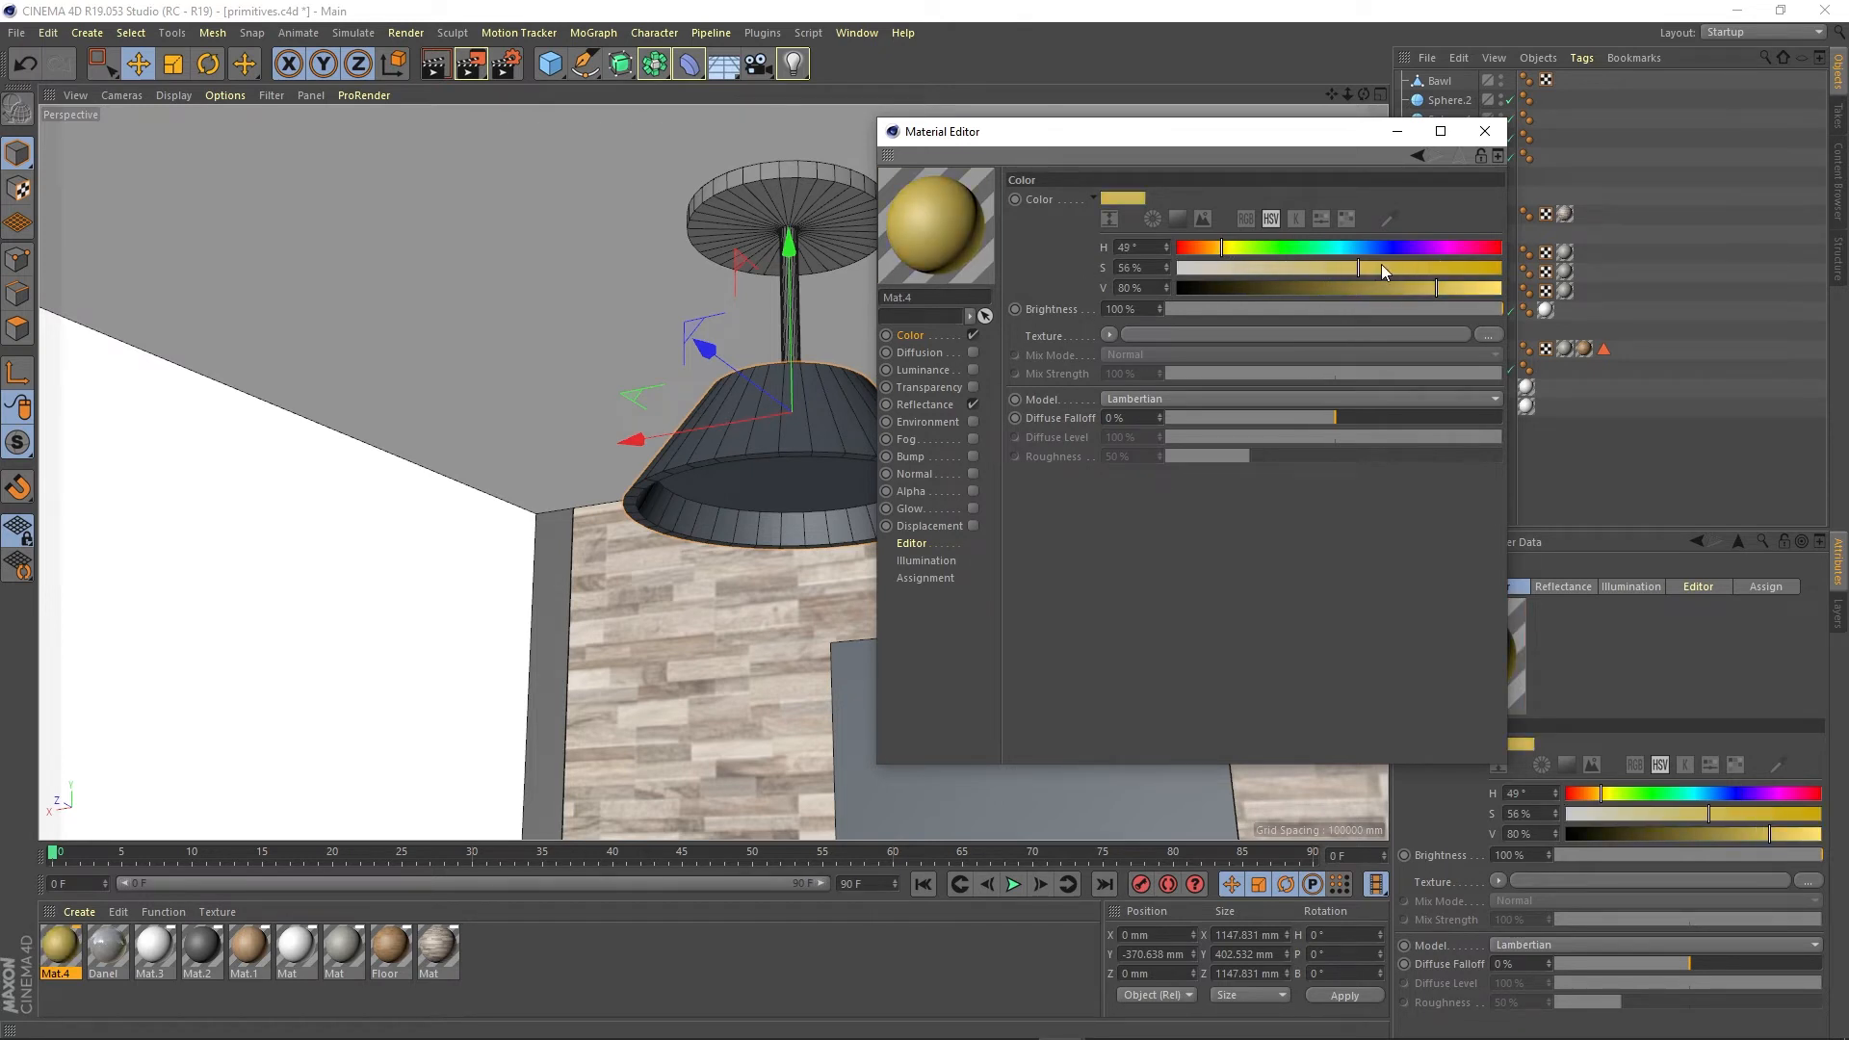
pyautogui.moveTo(1438, 289); pyautogui.dragTo(1453, 286)
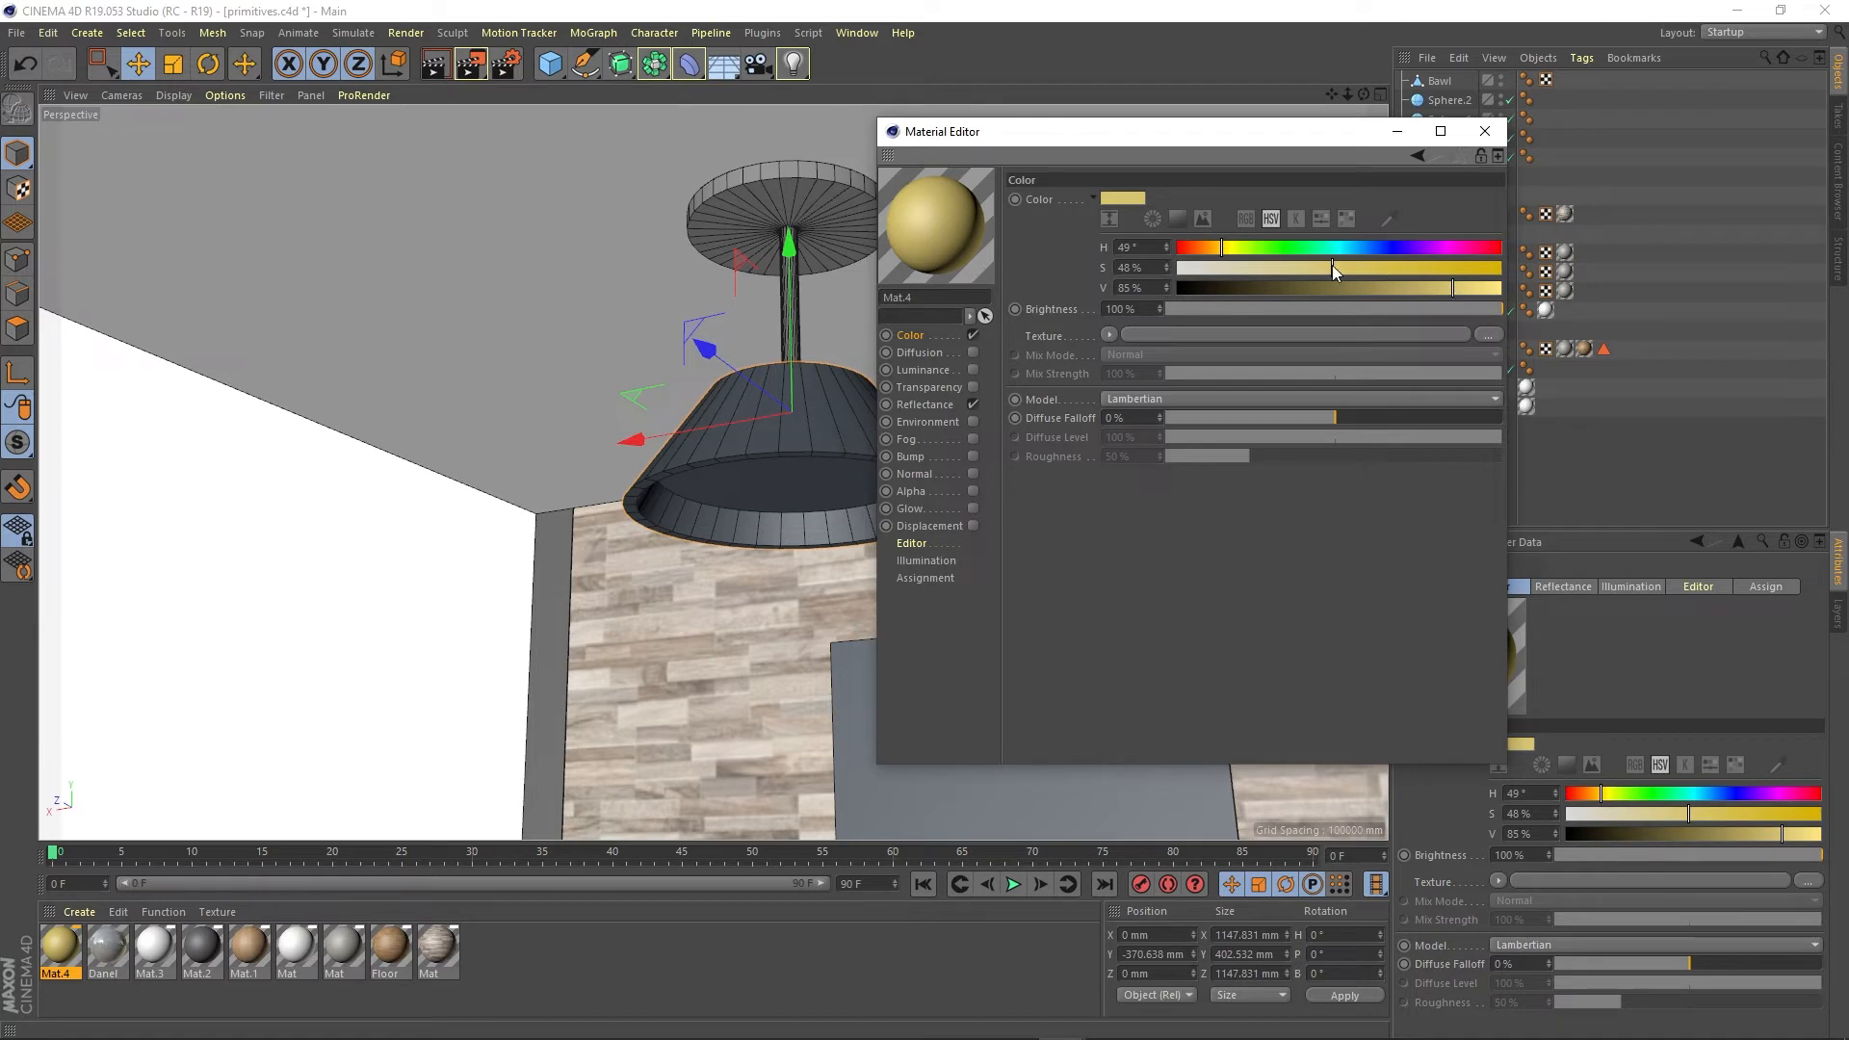
pyautogui.click(1484, 131)
# Apply the gold Mat.4 material to the lamp shade and check its underside from below
pyautogui.moveTo(61, 944); pyautogui.dragTo(866, 424)
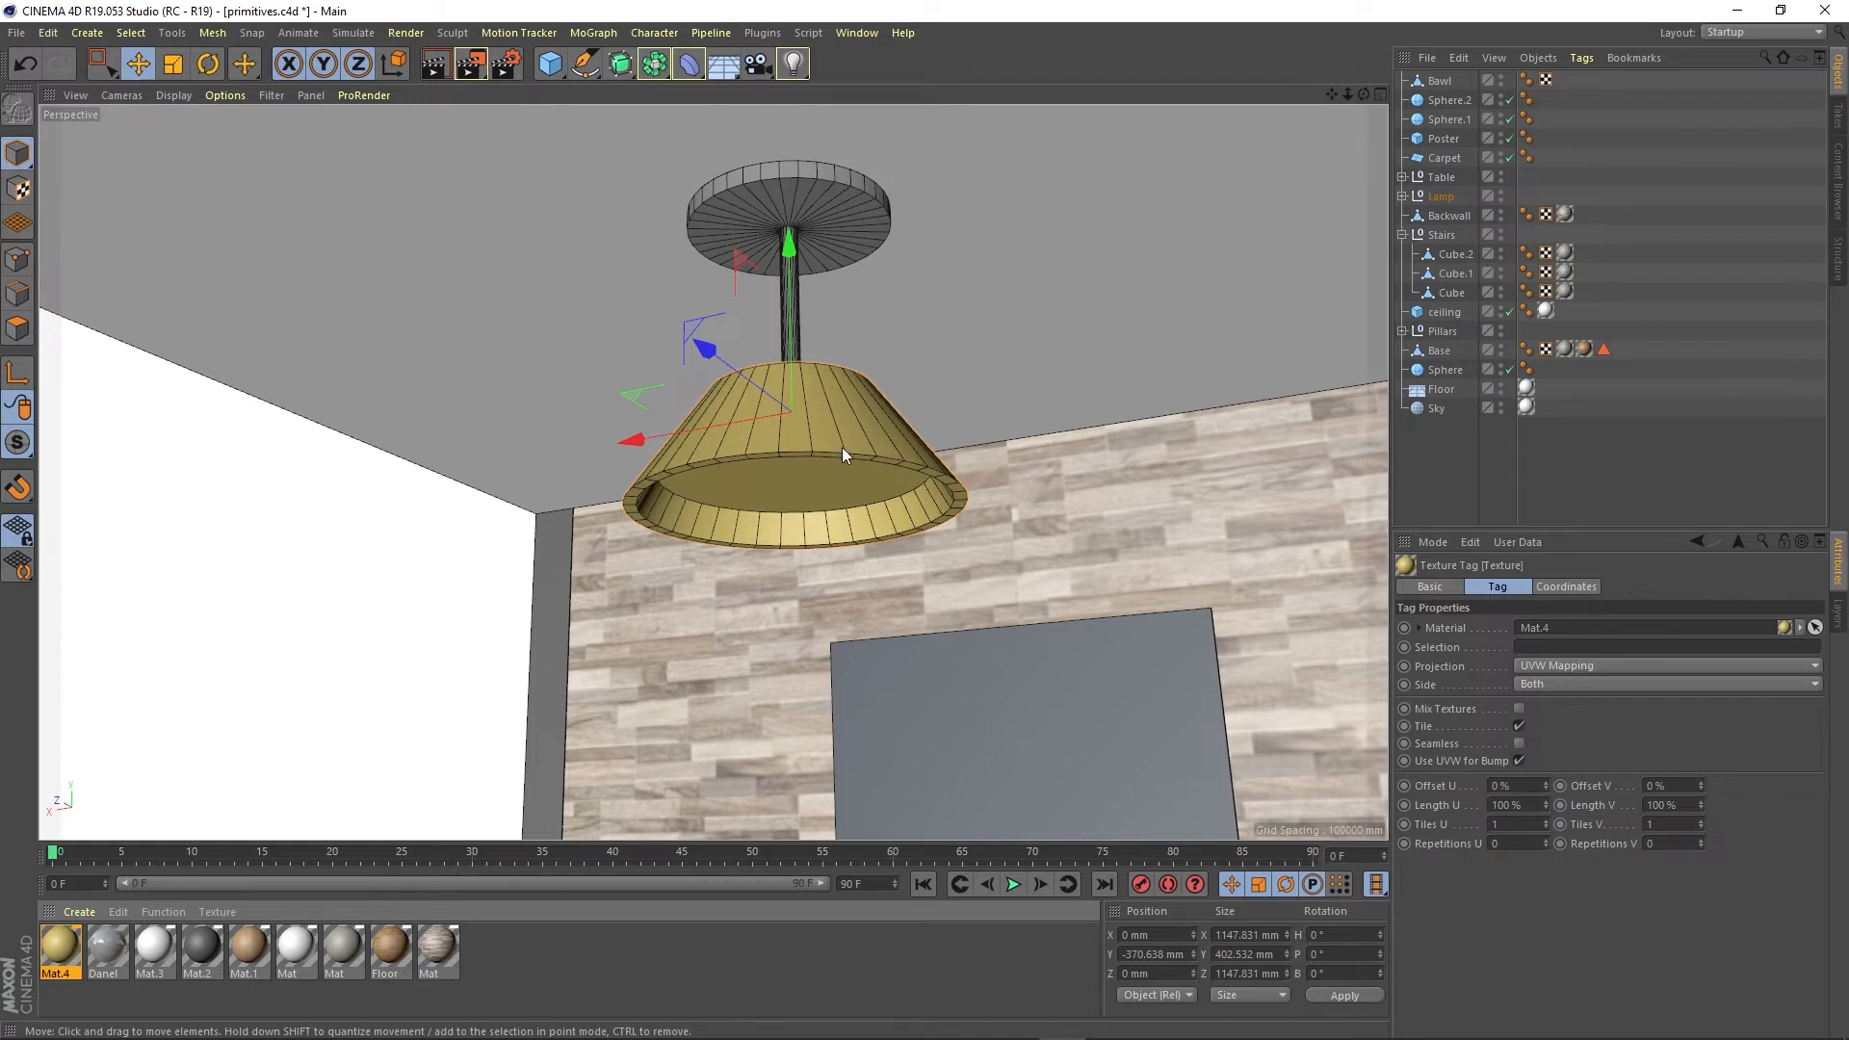
pyautogui.keyDown('alt'); pyautogui.moveTo(801, 477); pyautogui.dragTo(800, 449); pyautogui.keyUp('alt')
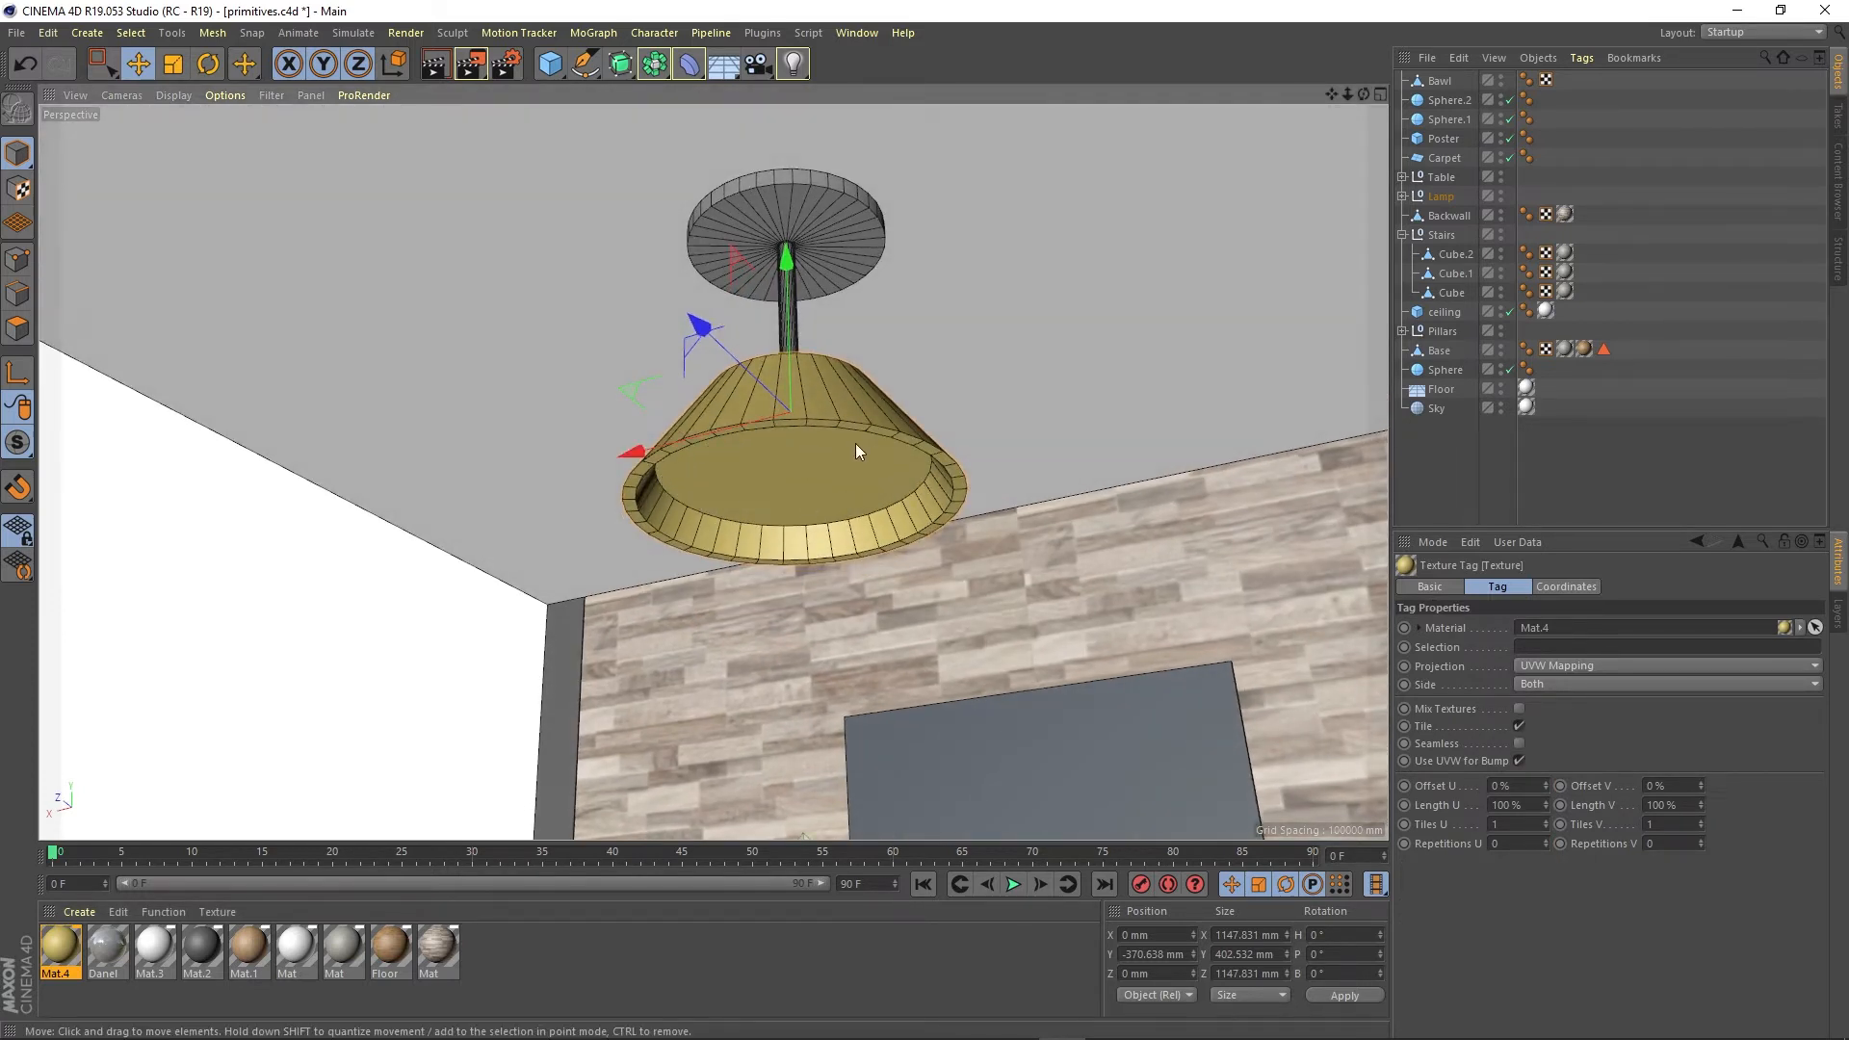
pyautogui.click(789, 483)
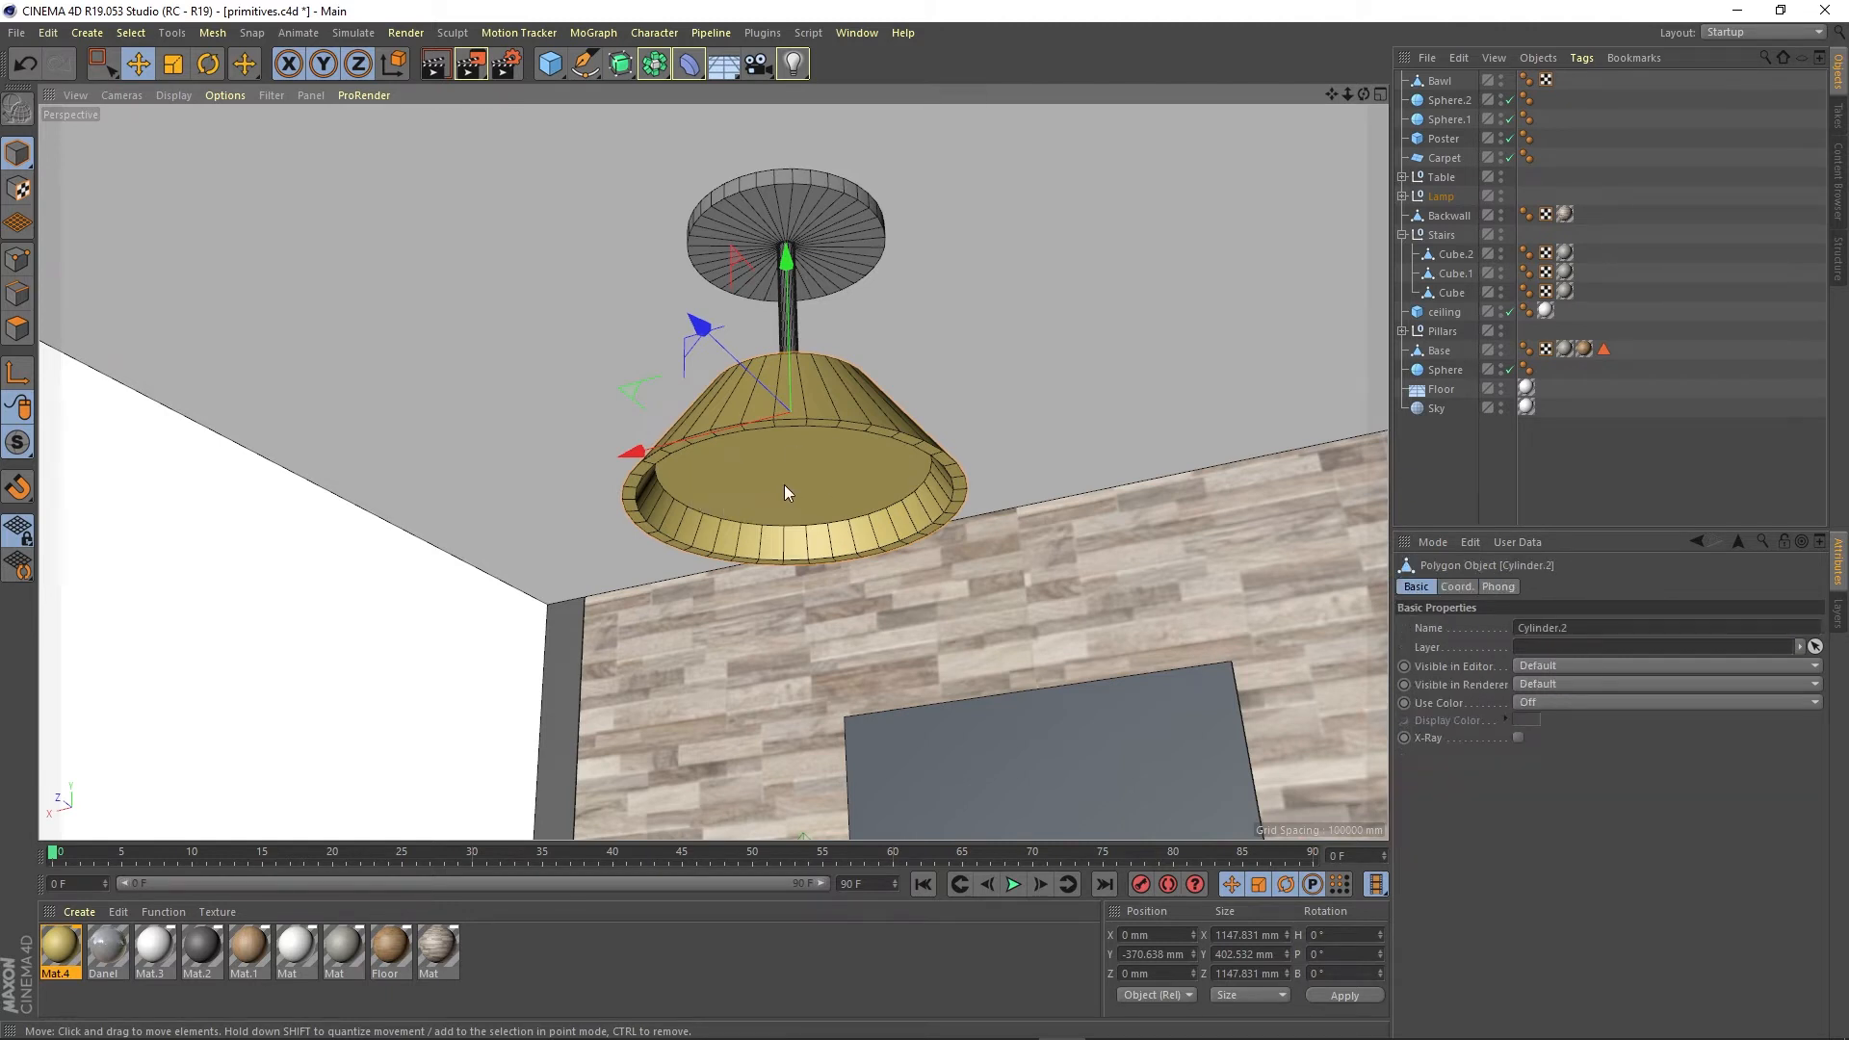
pyautogui.keyDown('alt'); pyautogui.moveTo(834, 478); pyautogui.dragTo(773, 471); pyautogui.keyUp('alt')
# Create a glowing pale yellow material by enabling Luminance with H 52°, S 45 % and V 100 %
pyautogui.doubleClick(536, 974)
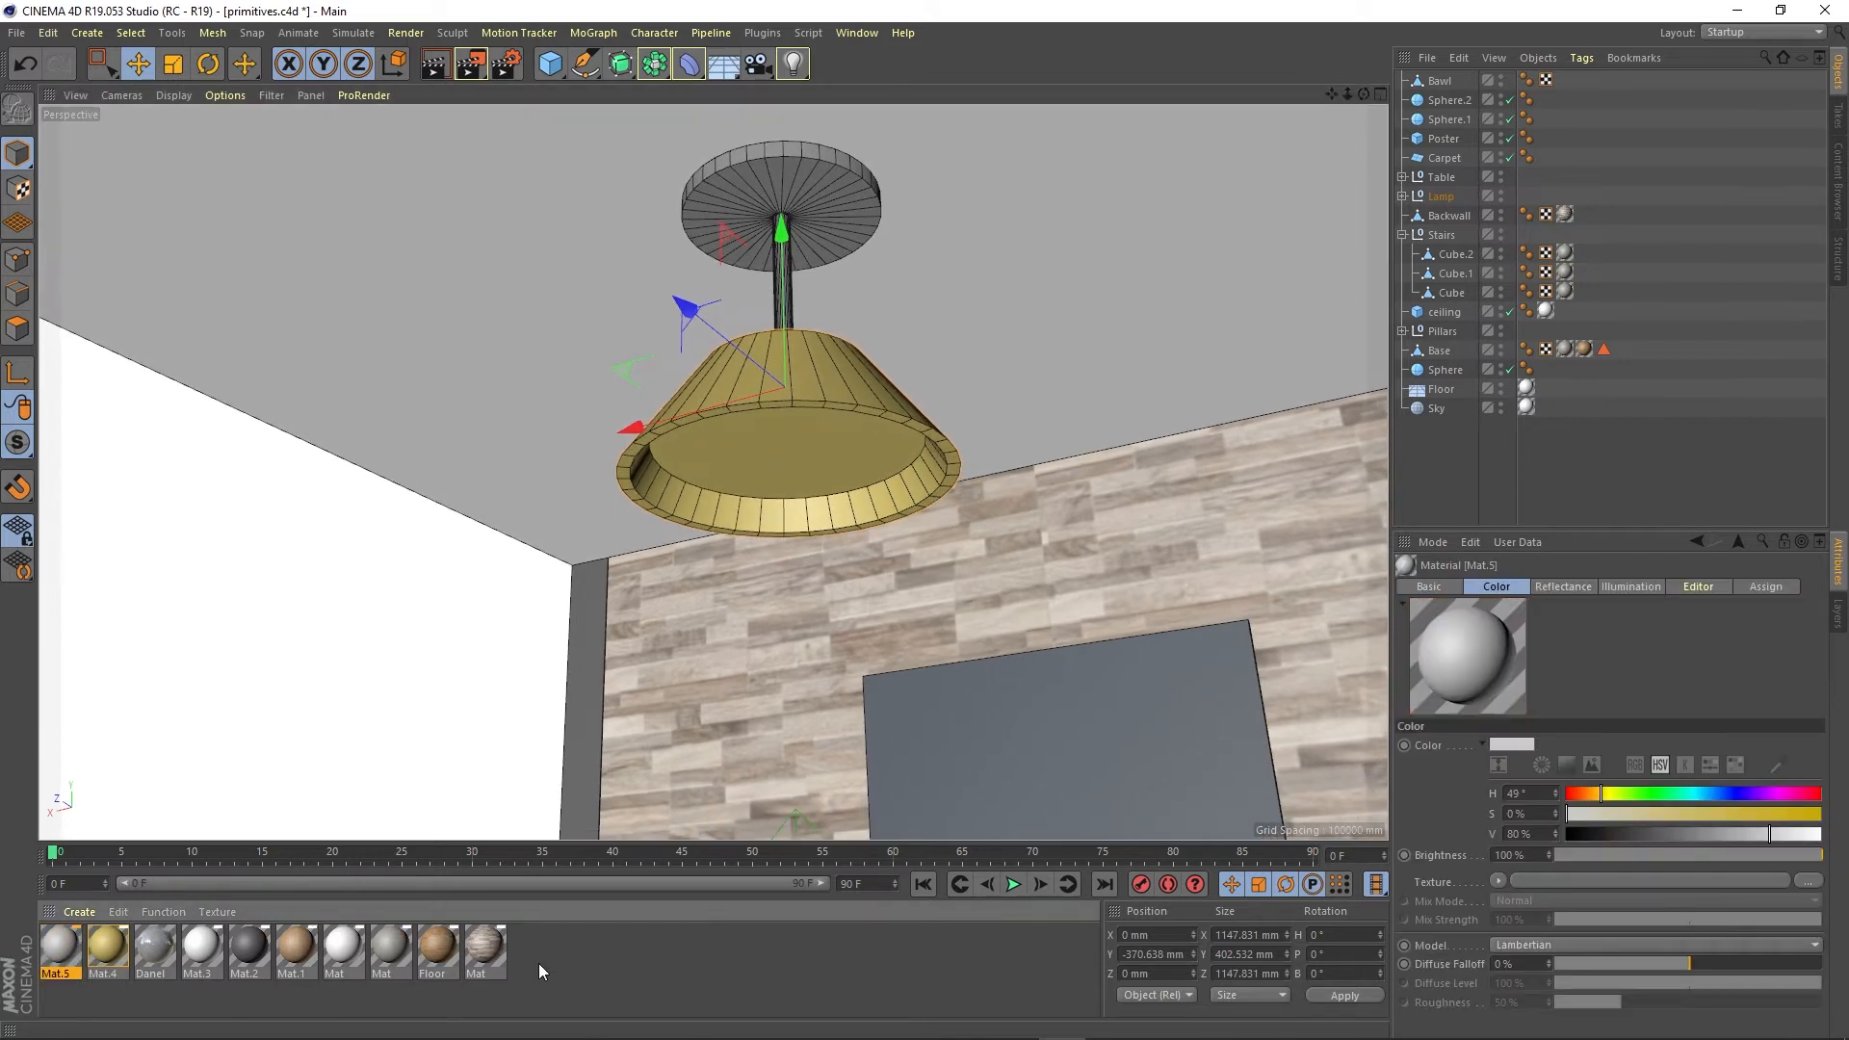
pyautogui.doubleClick(58, 949)
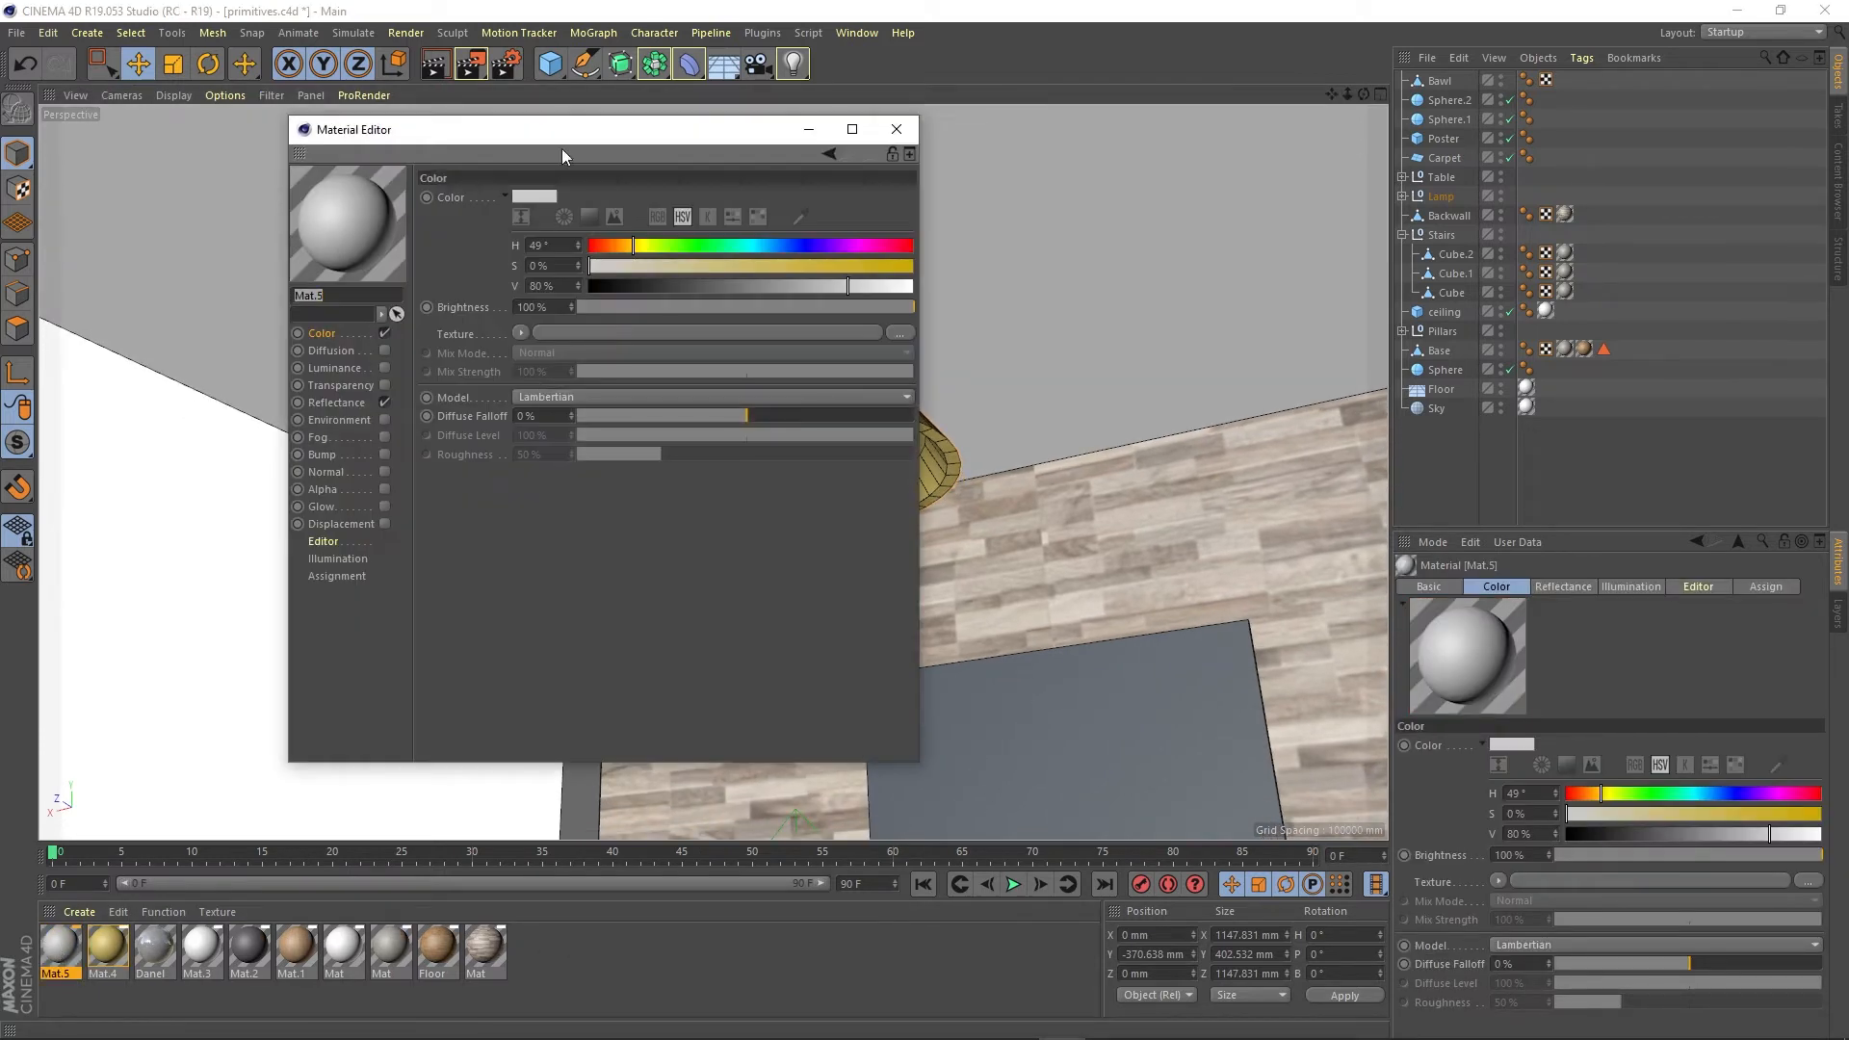
pyautogui.moveTo(563, 144); pyautogui.dragTo(1270, 142)
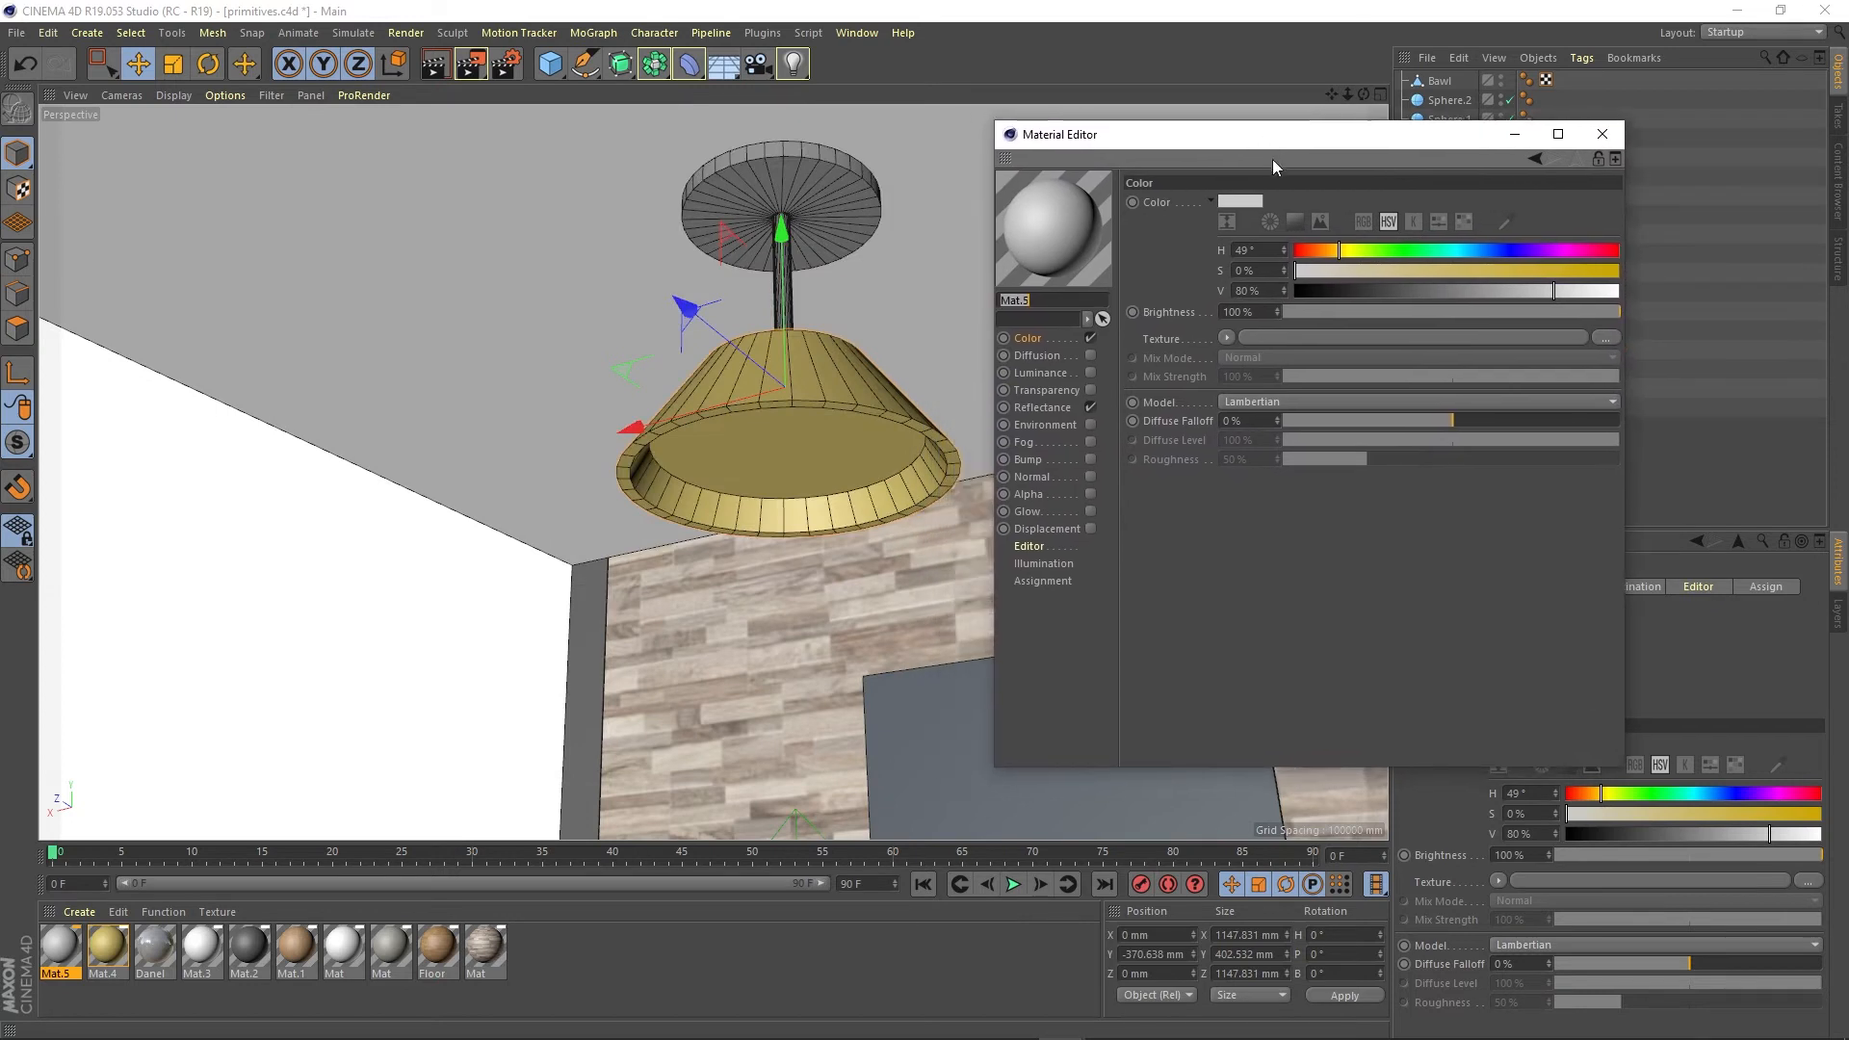
pyautogui.click(1038, 374)
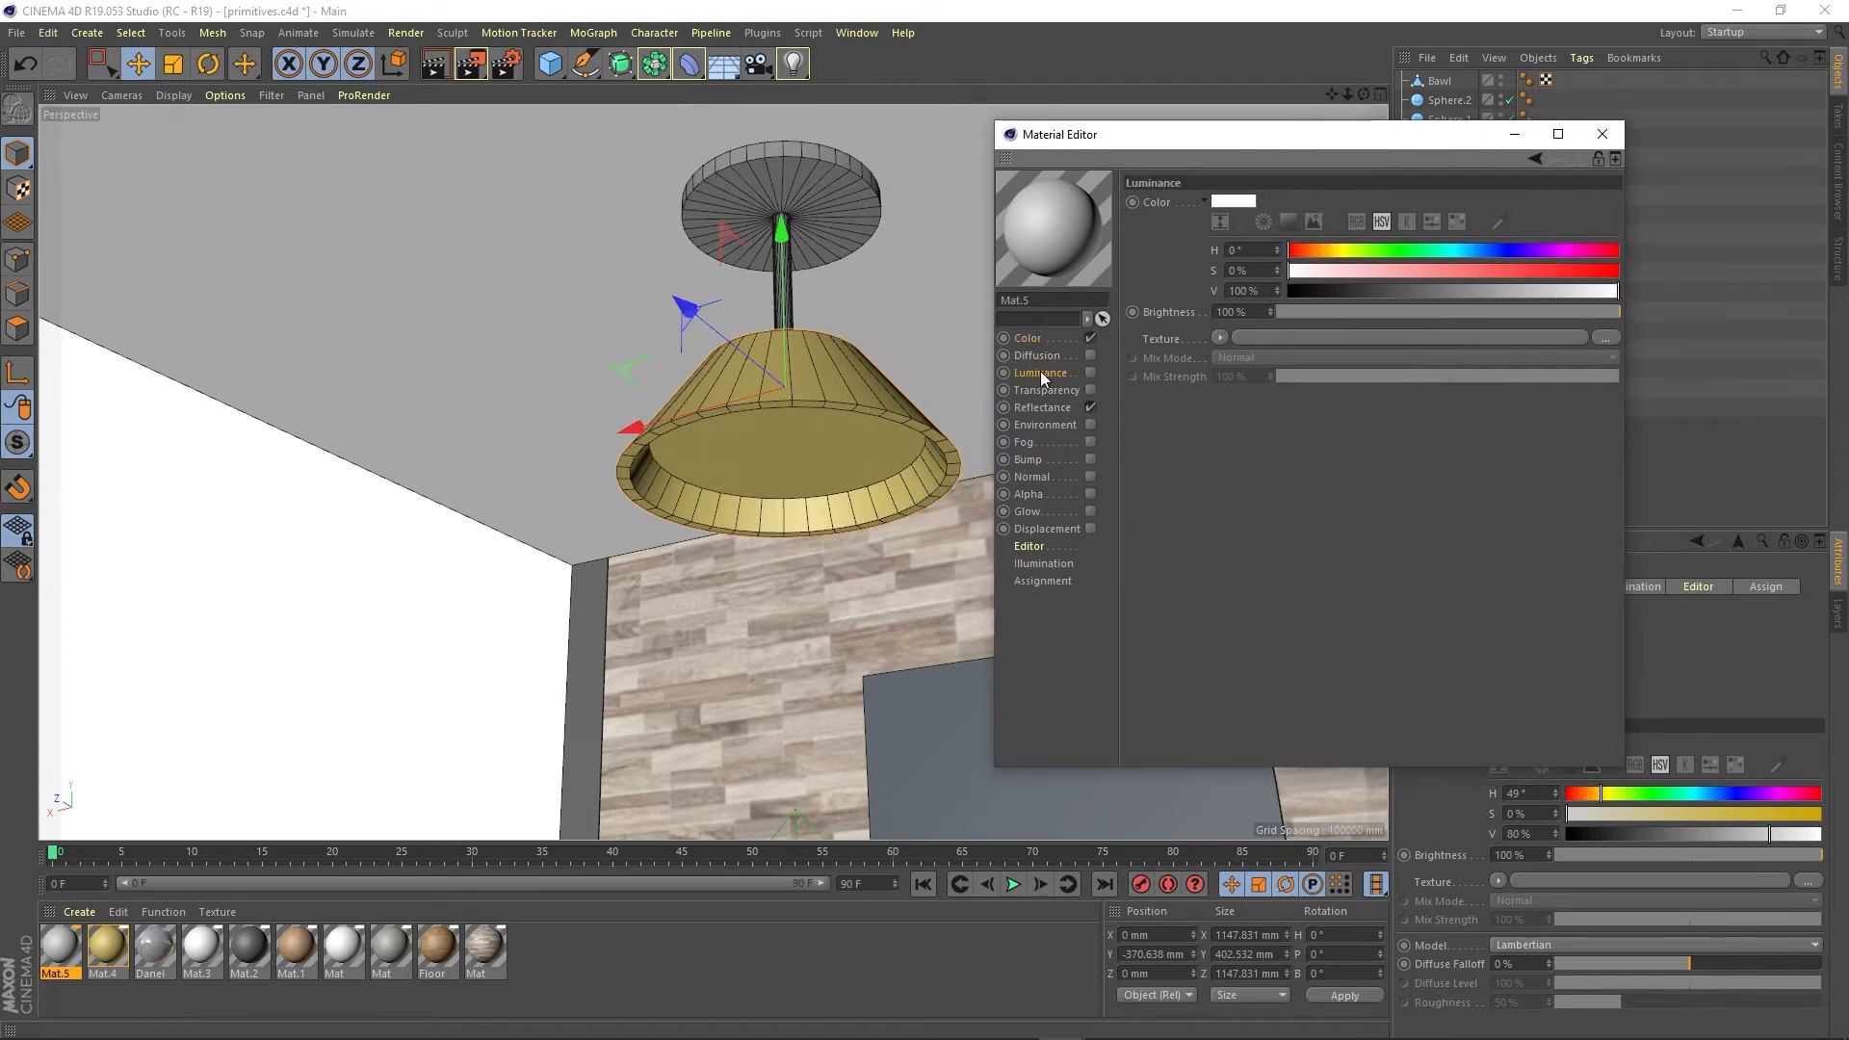
pyautogui.click(1091, 373)
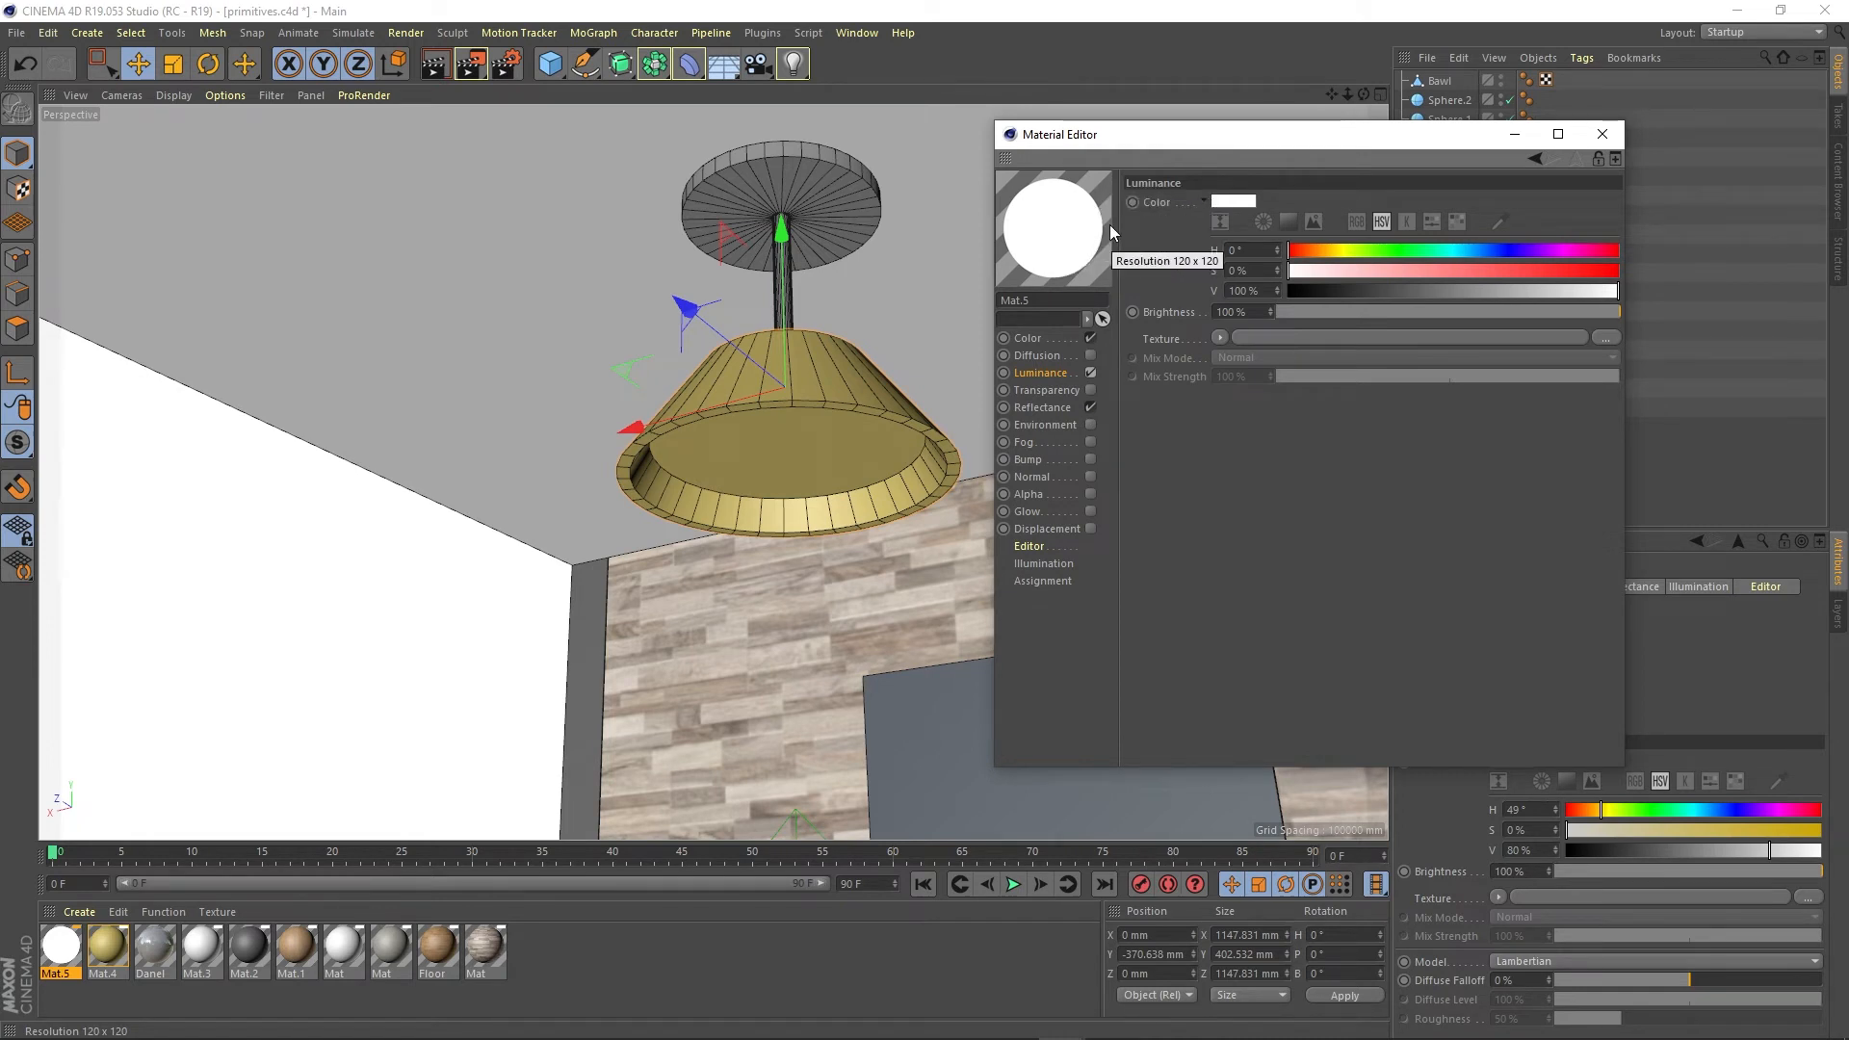
pyautogui.moveTo(1329, 251); pyautogui.dragTo(1335, 252)
pyautogui.click(1392, 274)
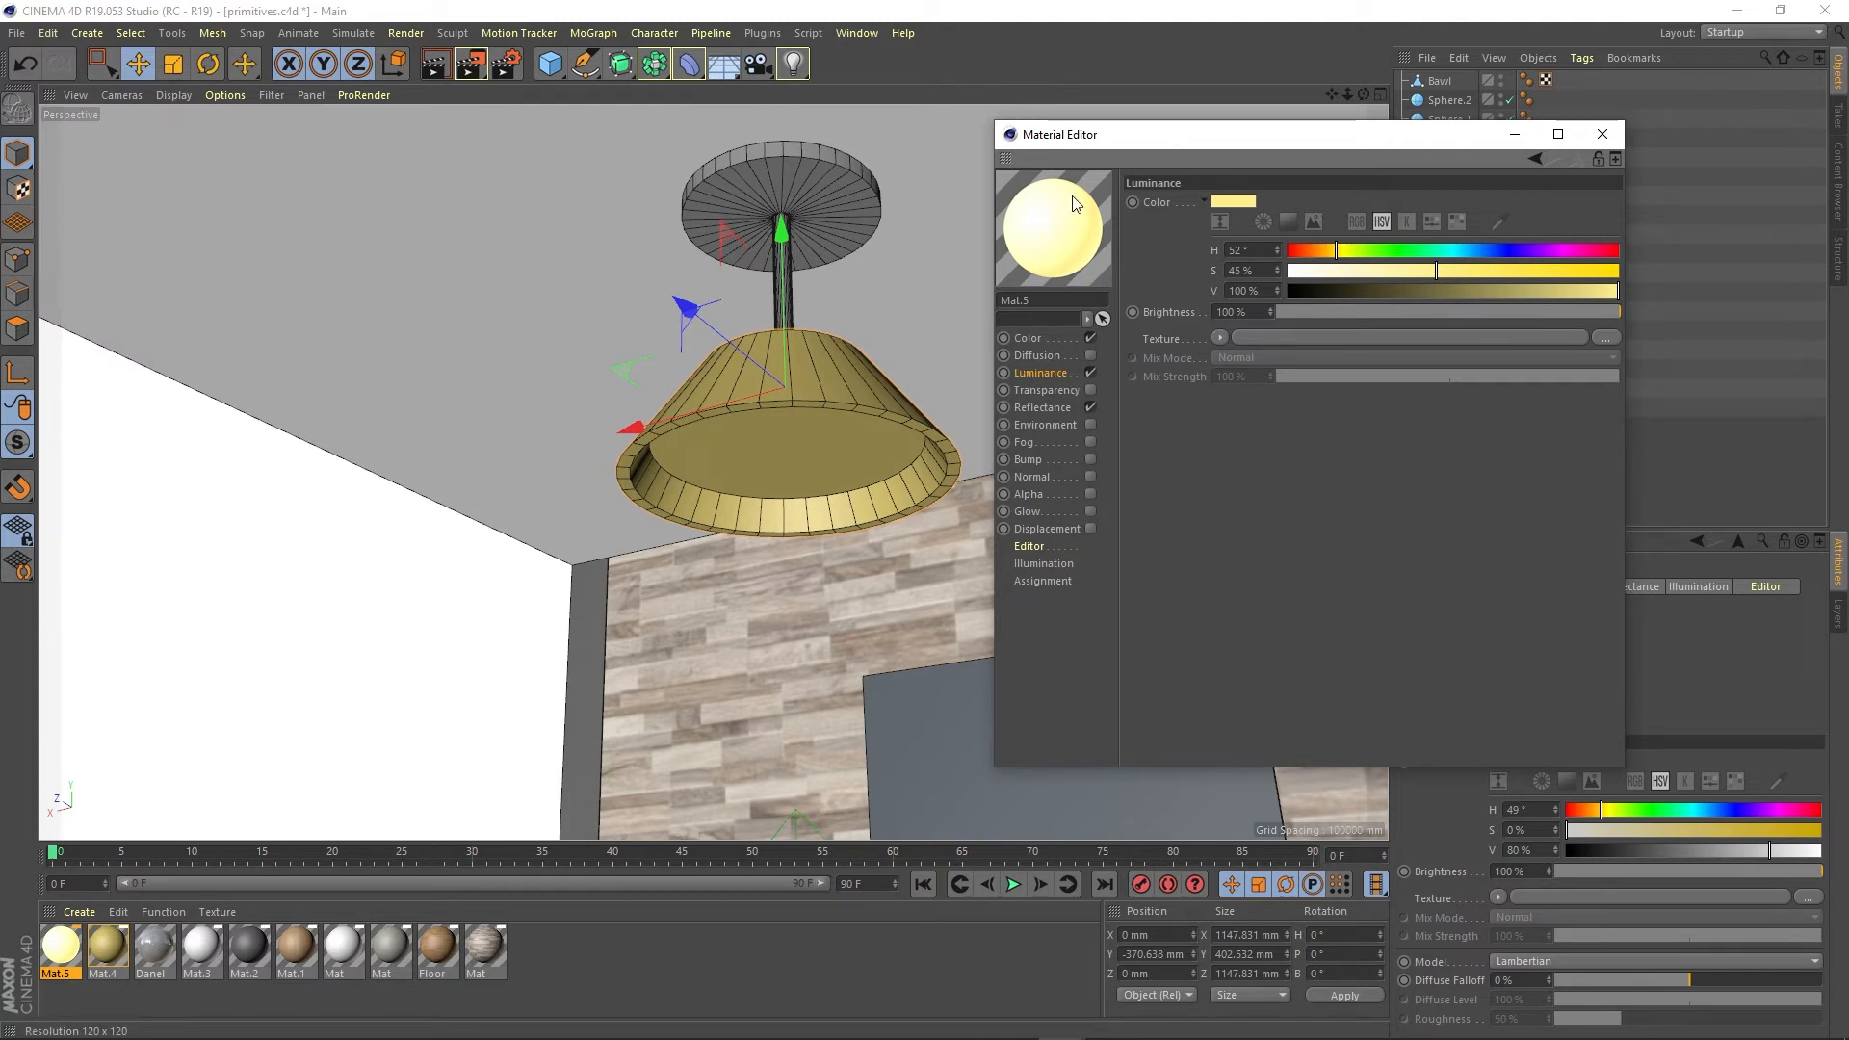
pyautogui.click(1602, 134)
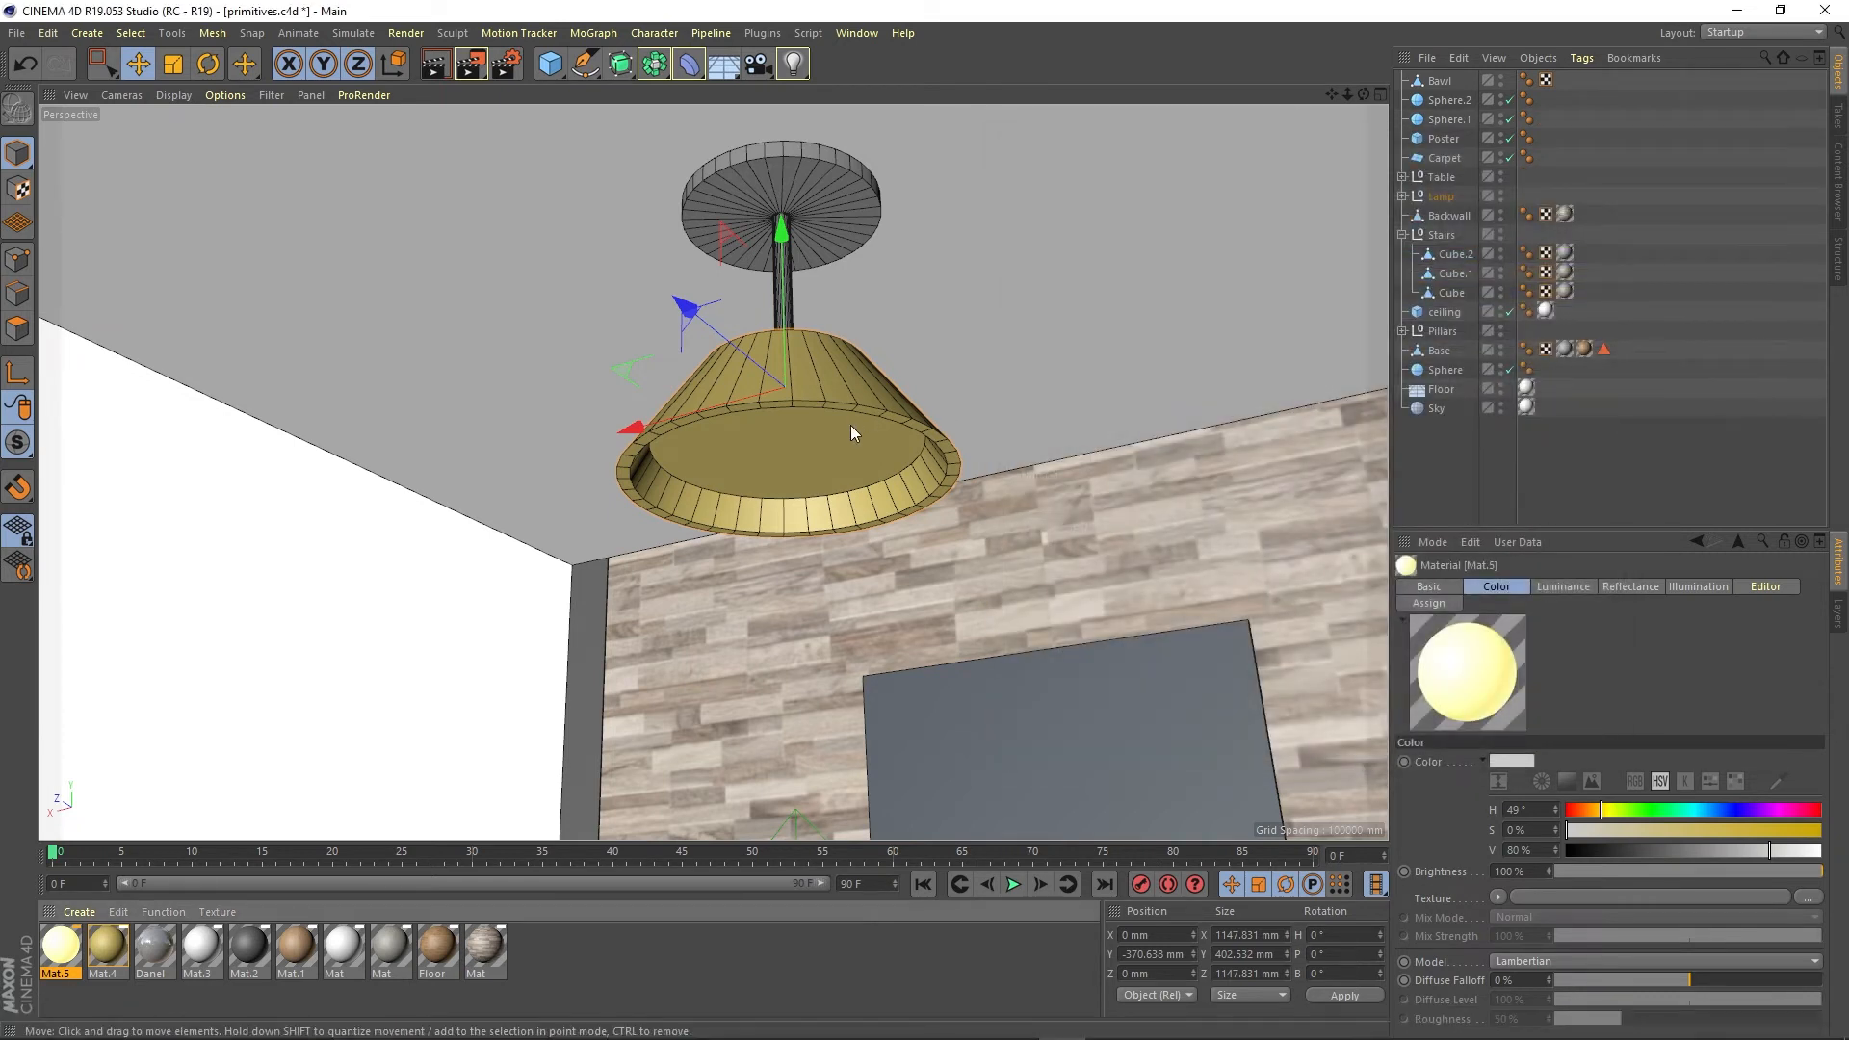
# Apply the glowing yellow material only to the round face inside the lamp shade's underside, returning to model mode
pyautogui.click(812, 451)
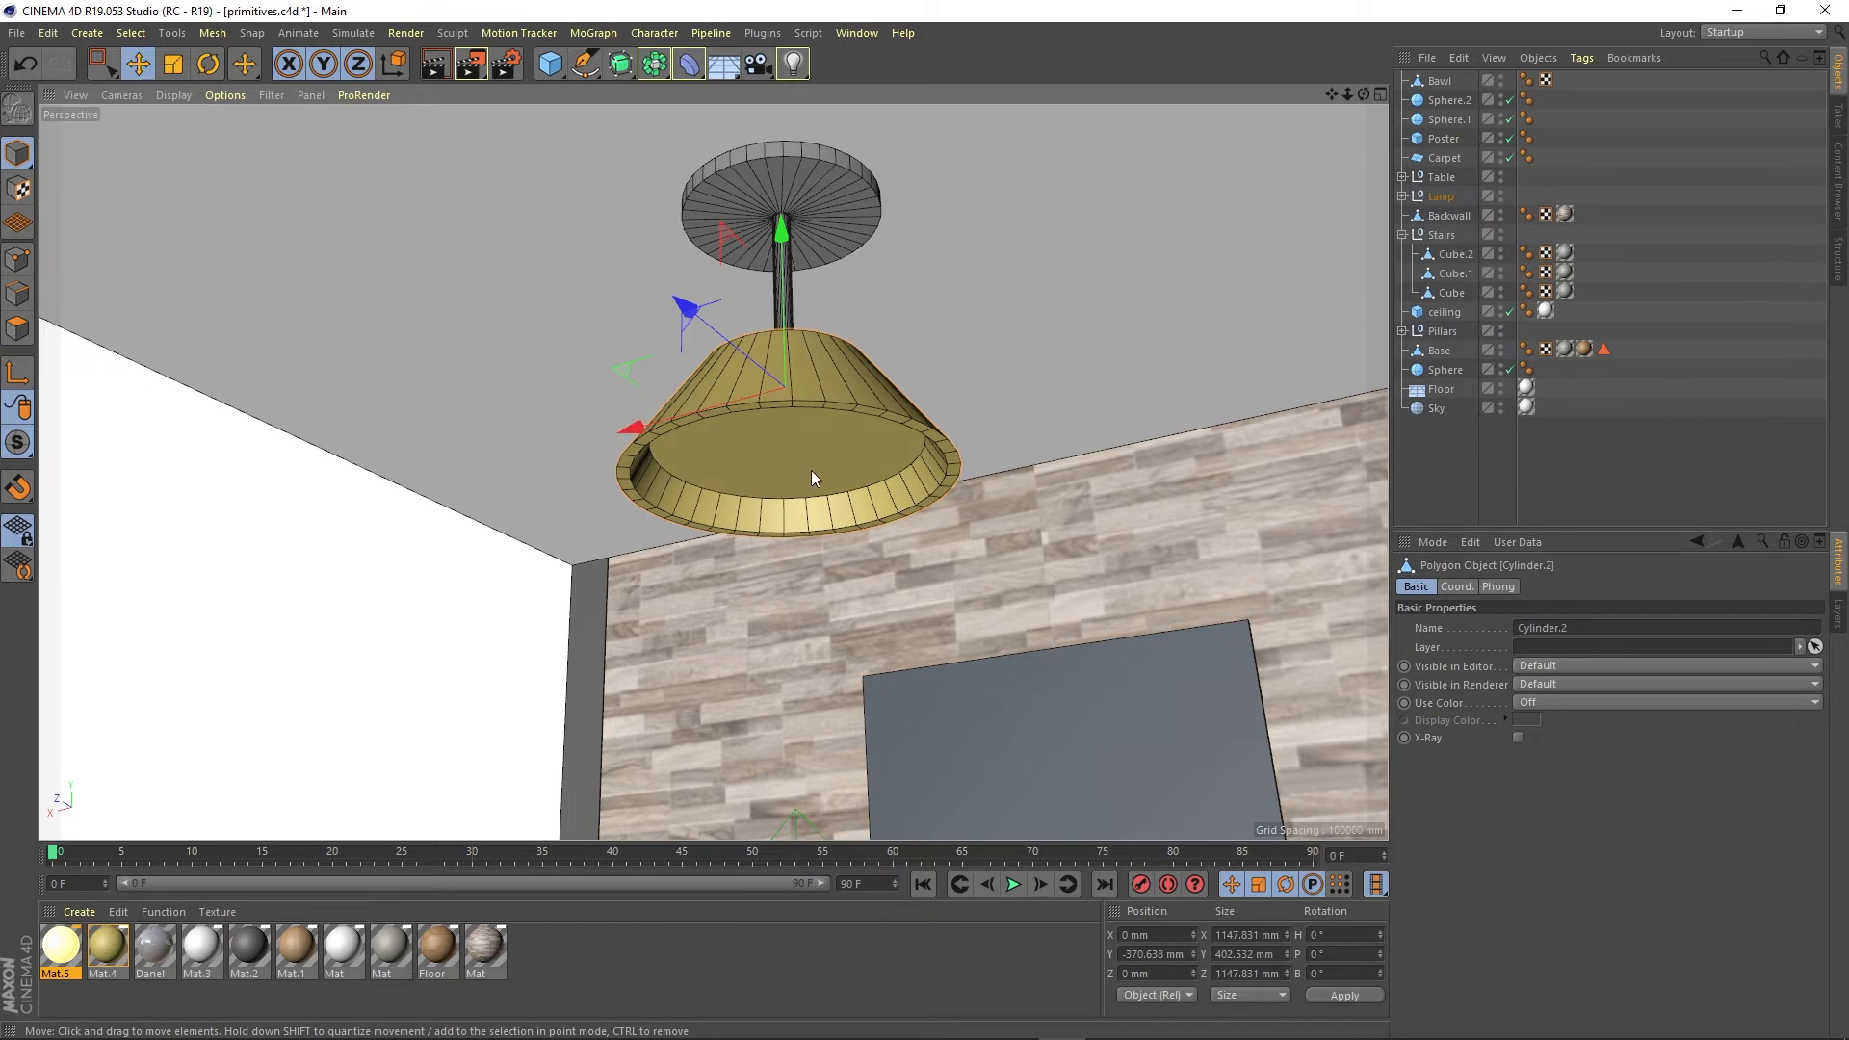
pyautogui.click(17, 330)
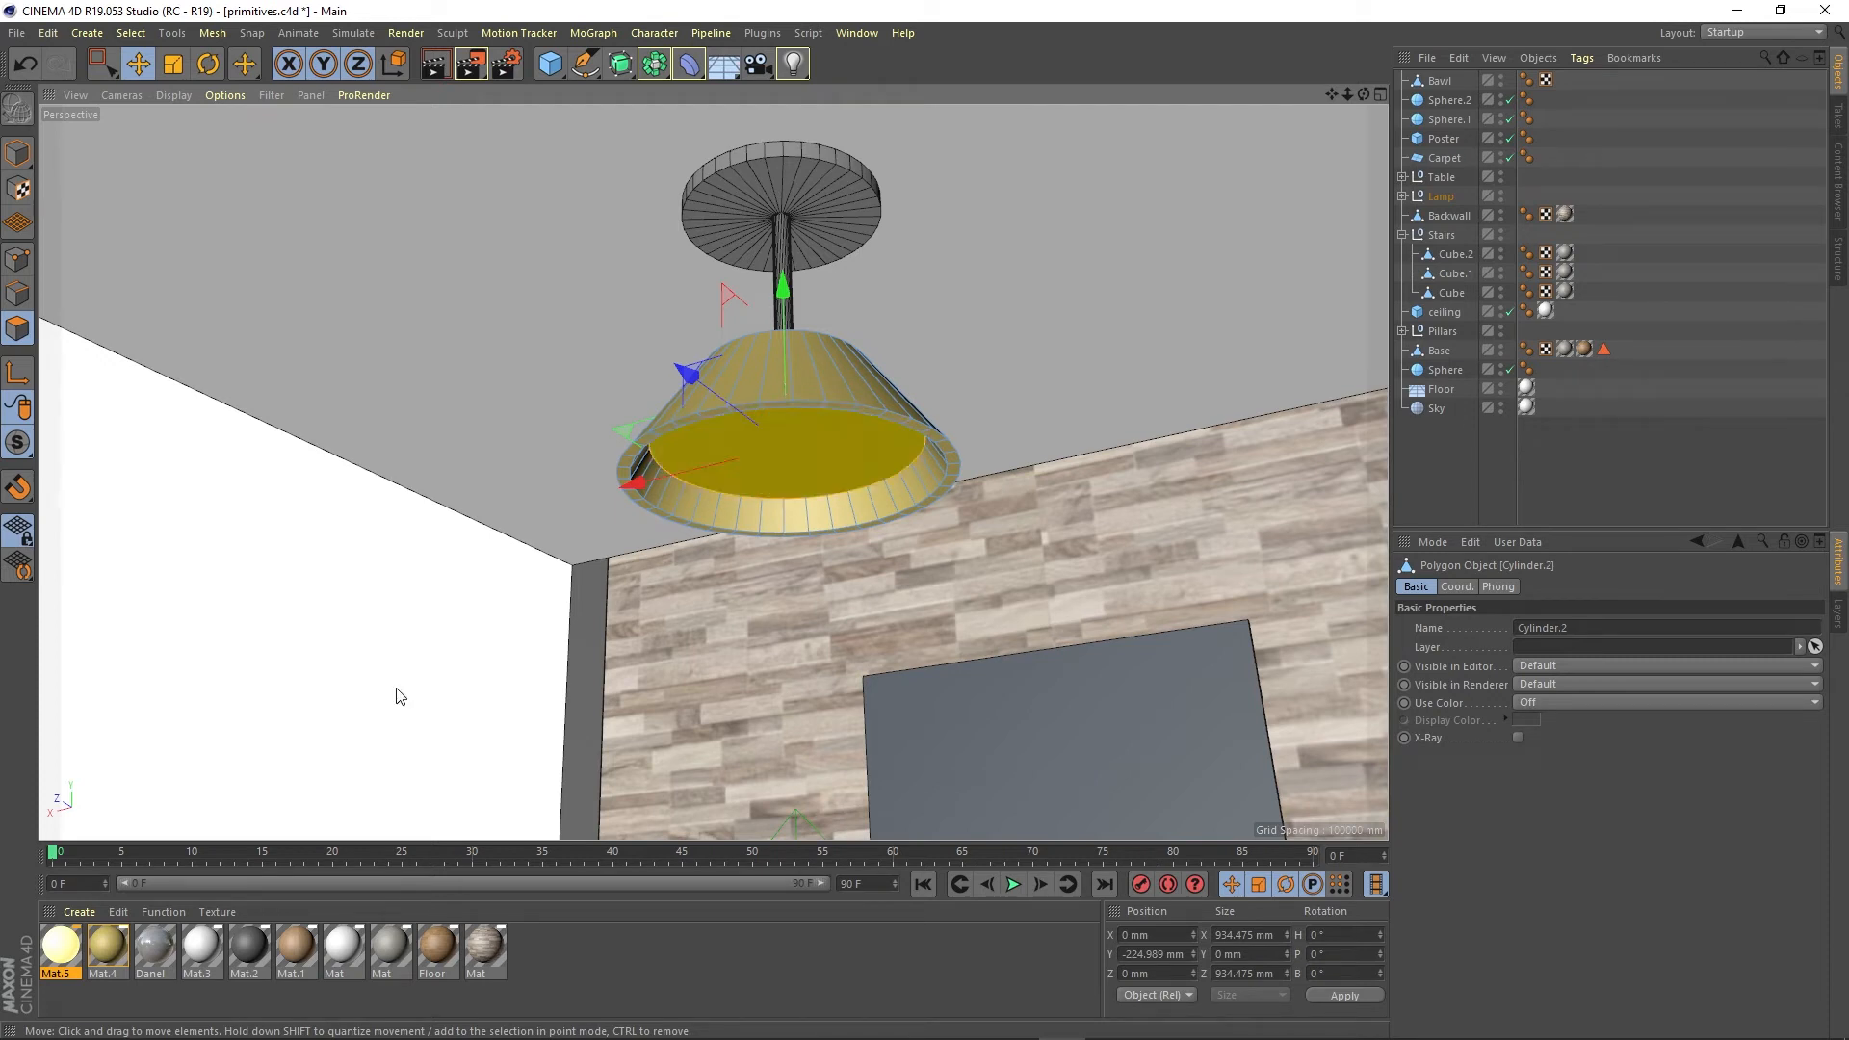
pyautogui.moveTo(60, 952); pyautogui.dragTo(460, 685)
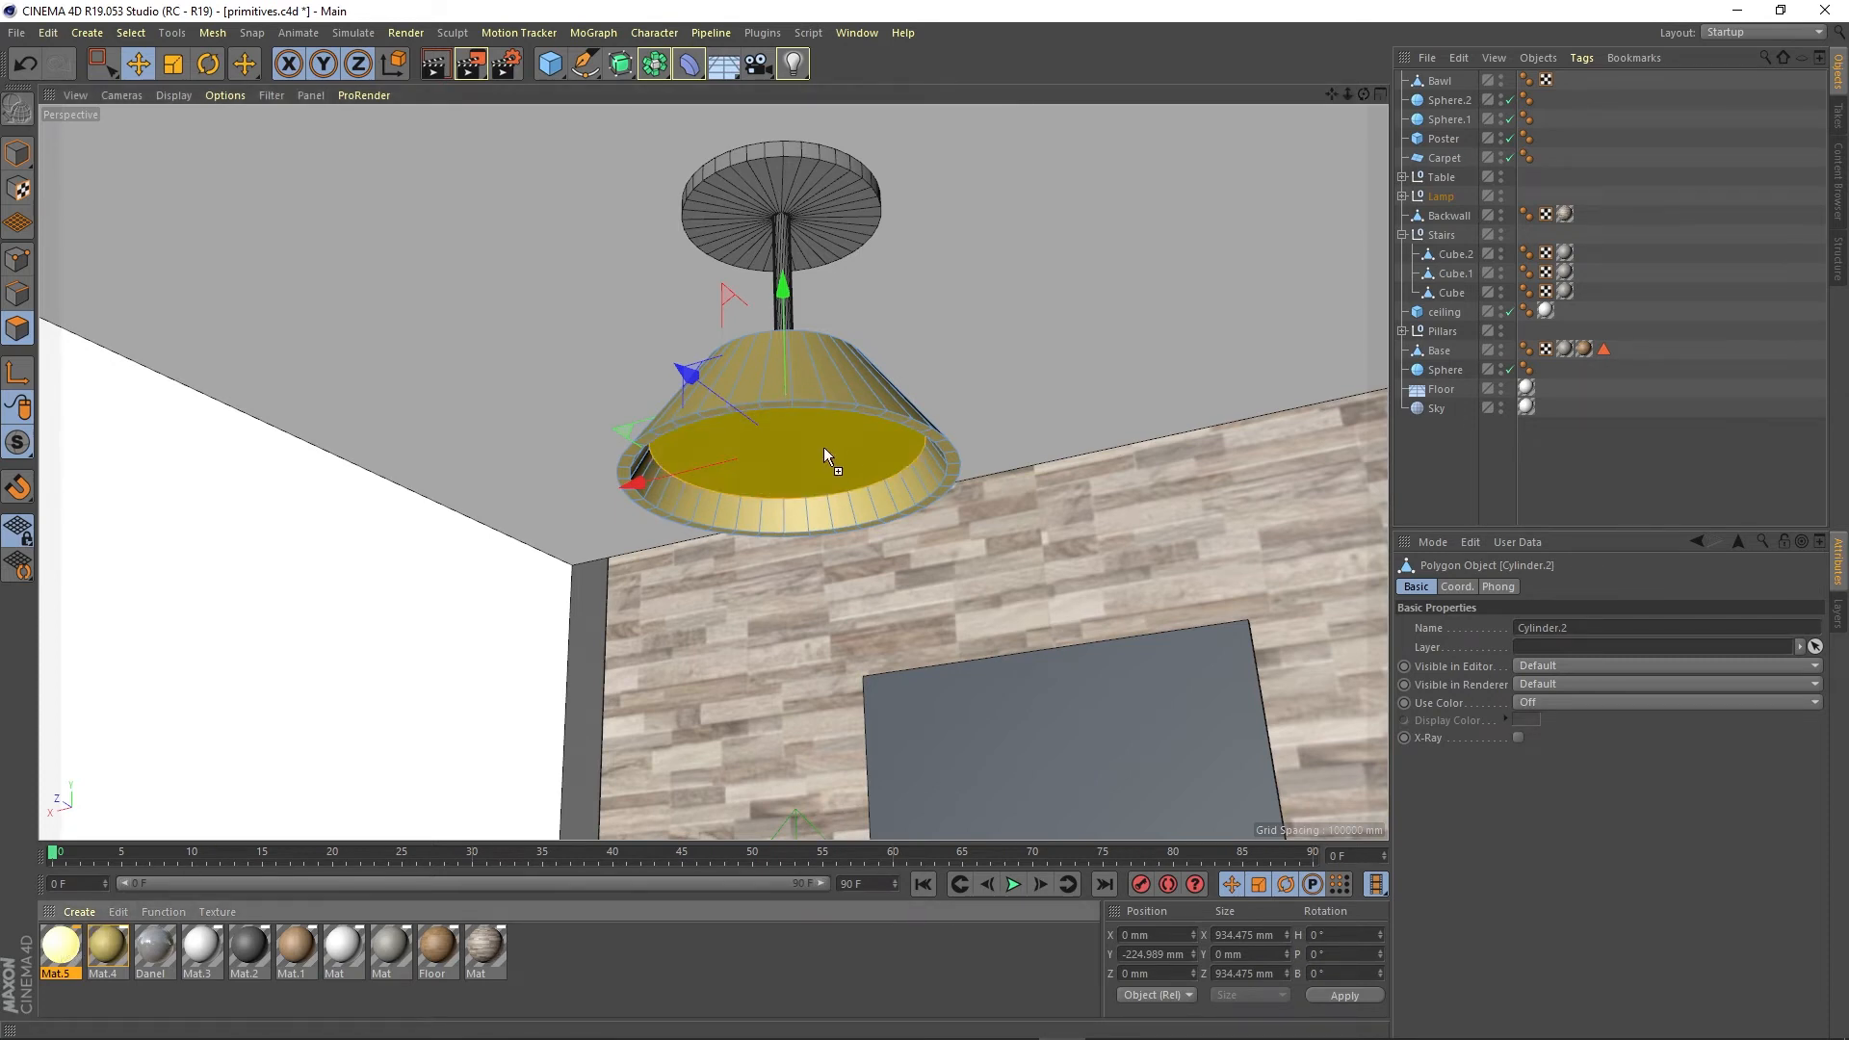
pyautogui.moveTo(824, 447); pyautogui.dragTo(823, 448)
pyautogui.click(8, 162)
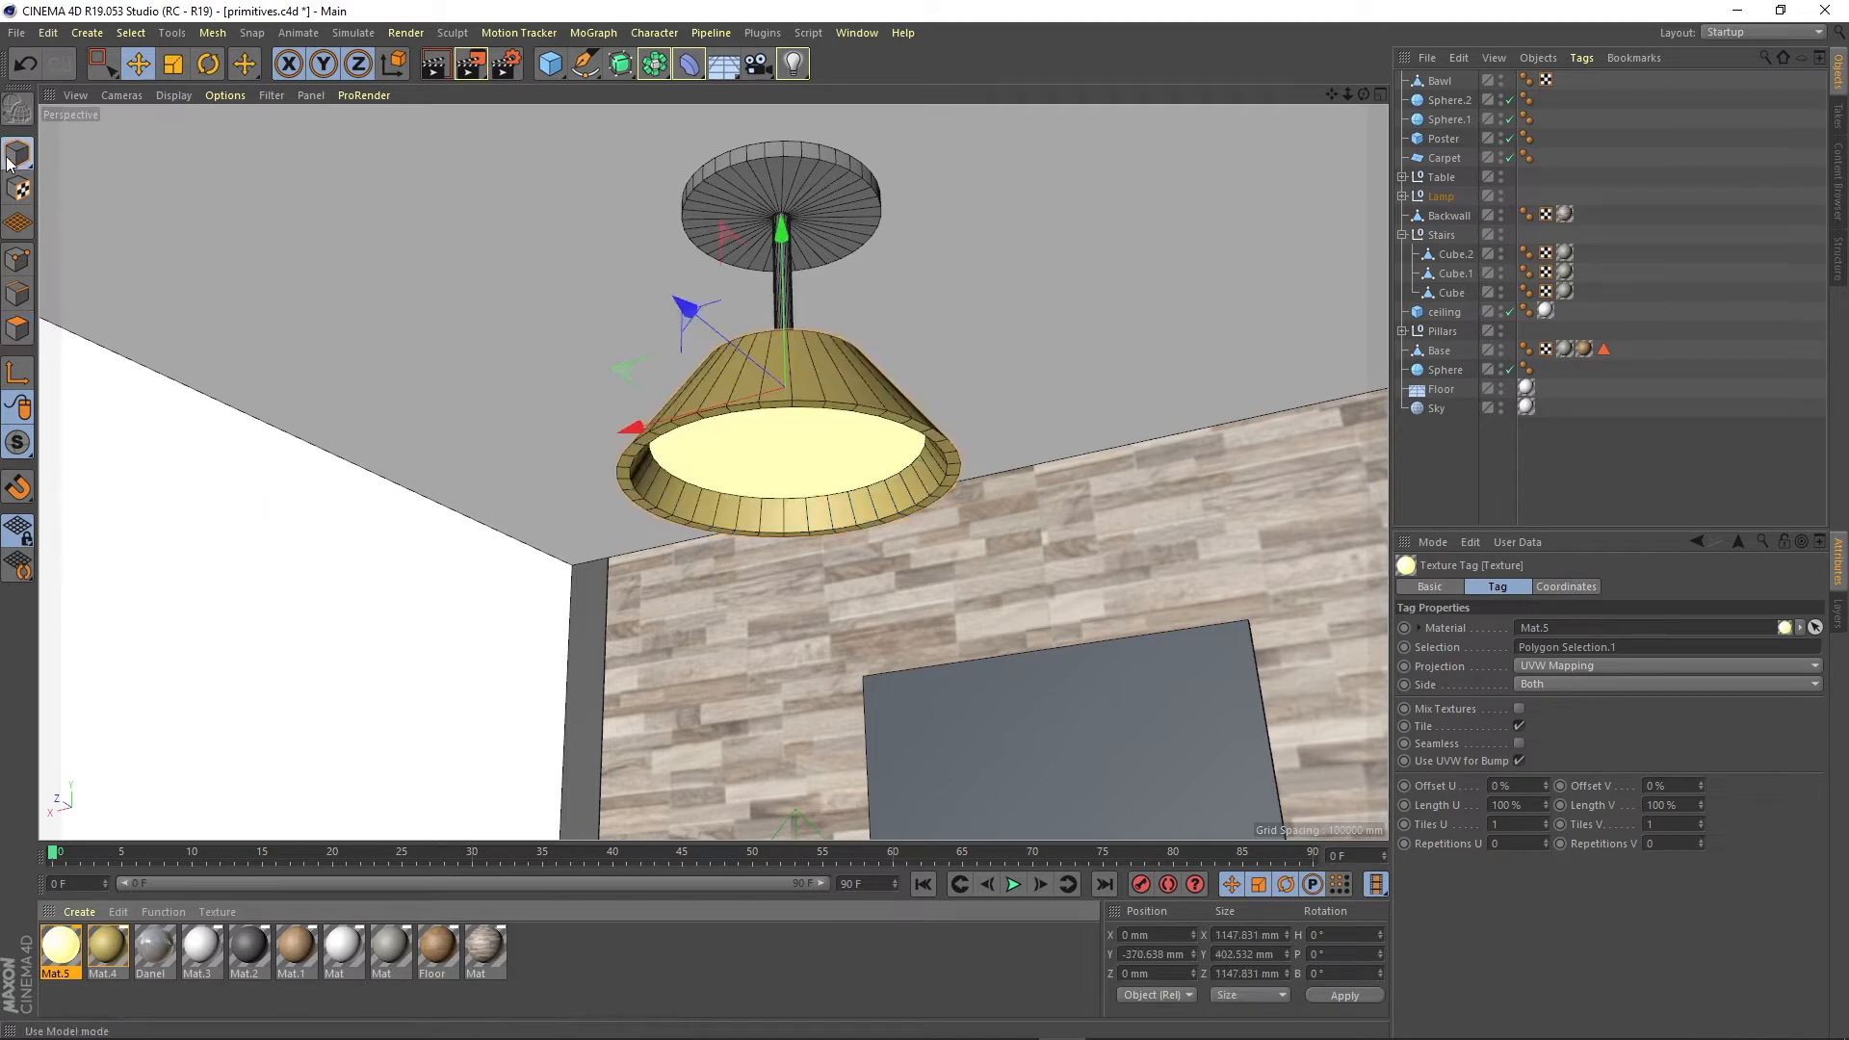
pyautogui.click(855, 380)
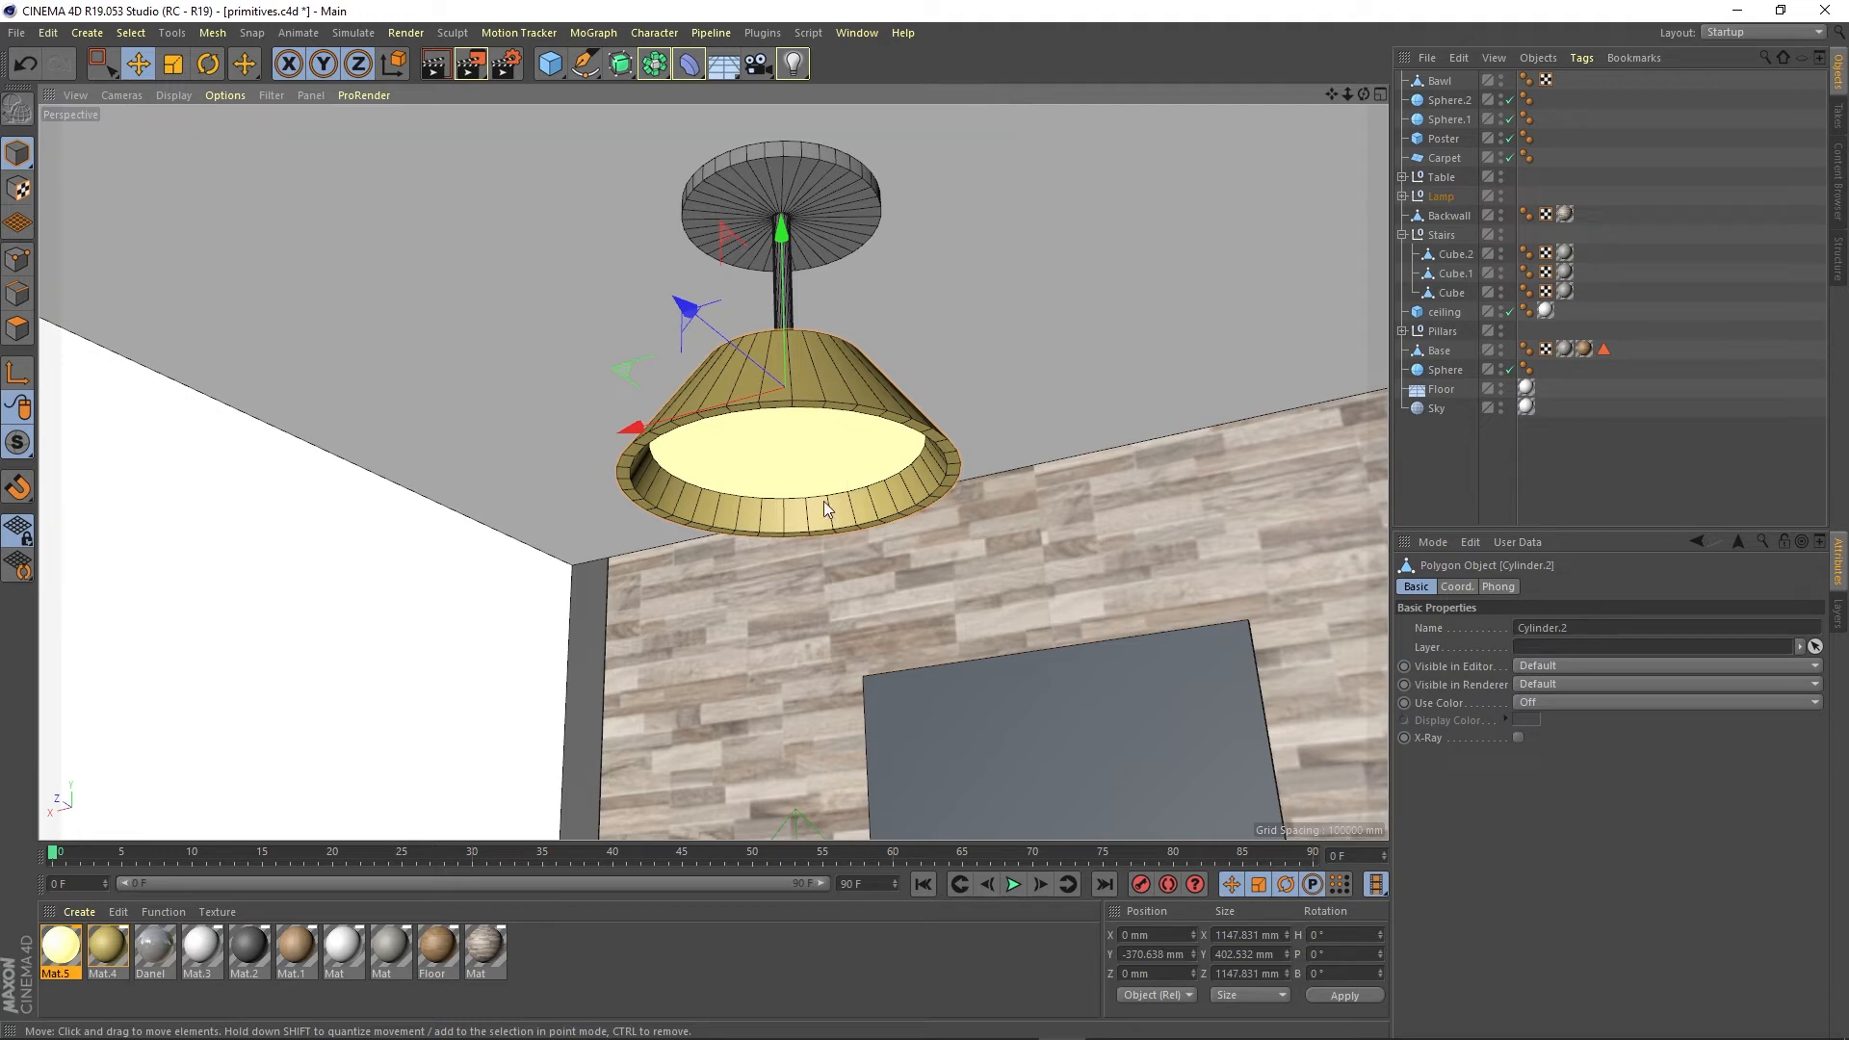
# Create a material from the desktop poster image and apply it to the Poster panel on the back wall
pyautogui.keyDown('alt'); pyautogui.moveTo(891, 599); pyautogui.dragTo(910, 389); pyautogui.keyUp('alt')
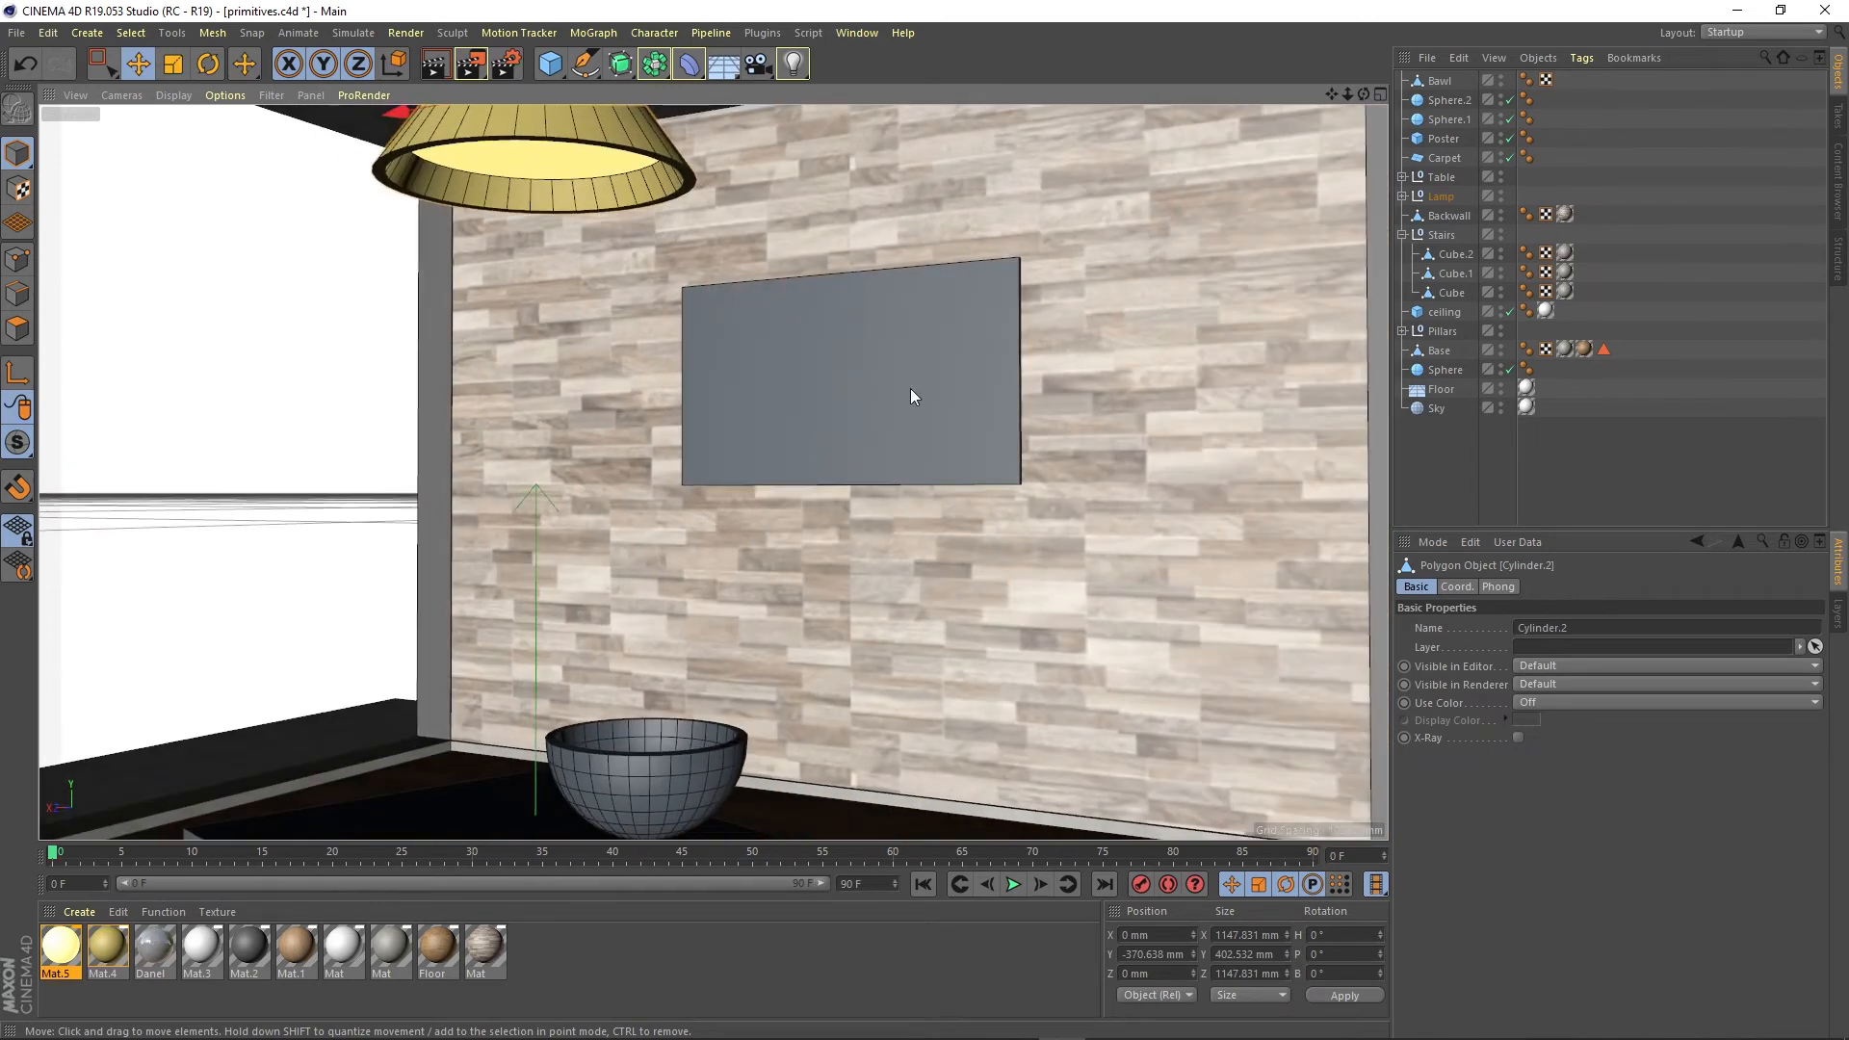
pyautogui.click(911, 381)
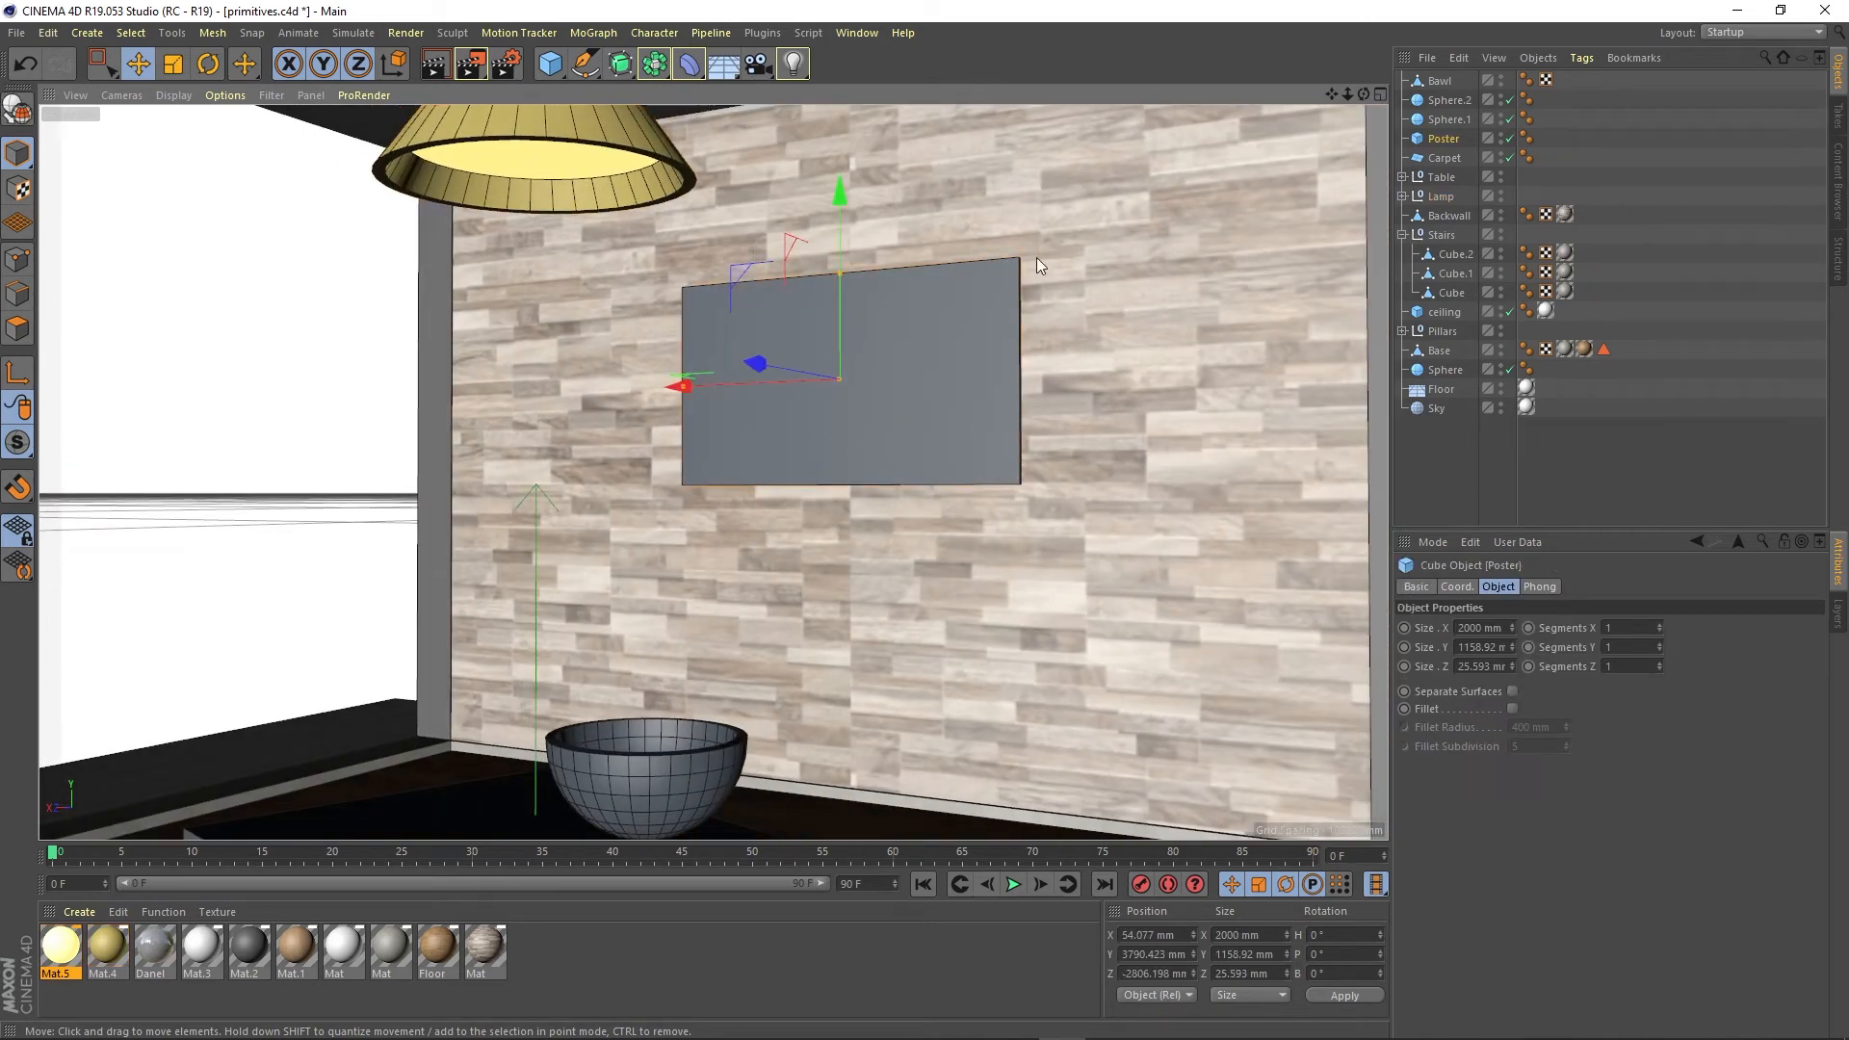
pyautogui.click(1779, 11)
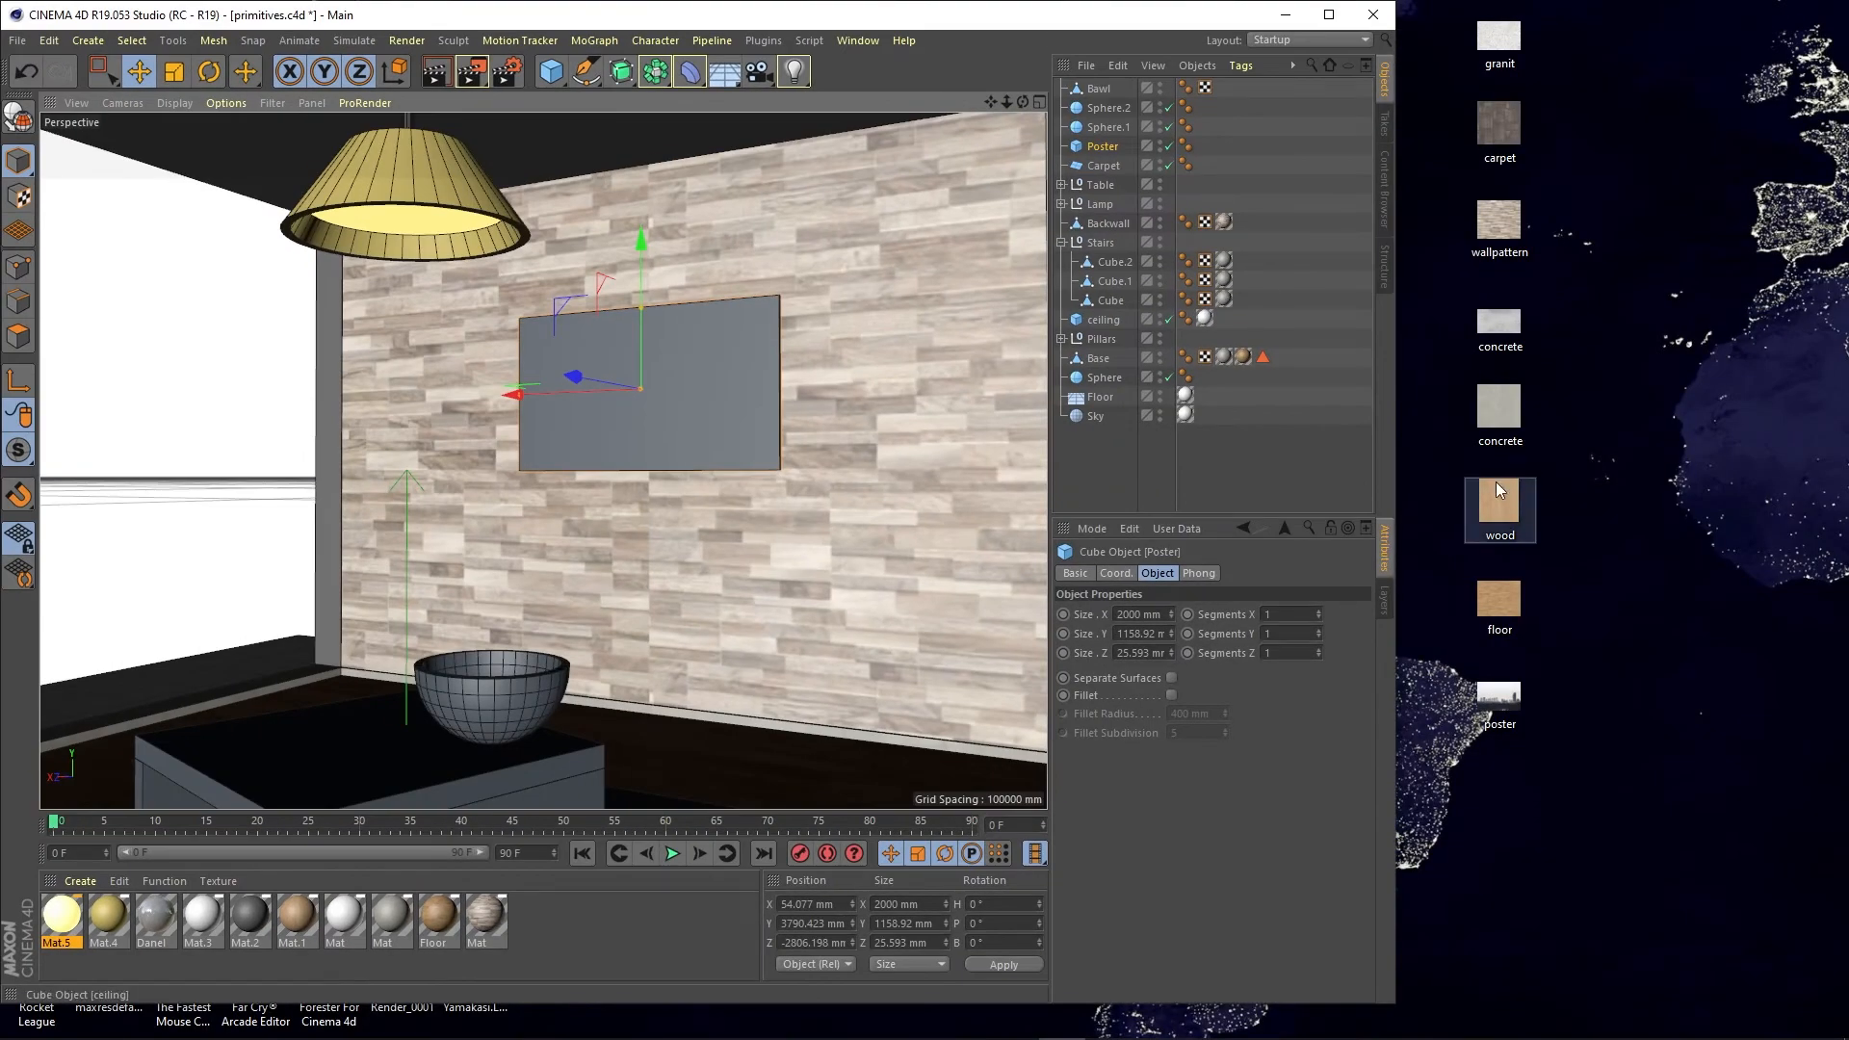
pyautogui.click(1500, 698)
pyautogui.moveTo(1501, 699); pyautogui.dragTo(1493, 701)
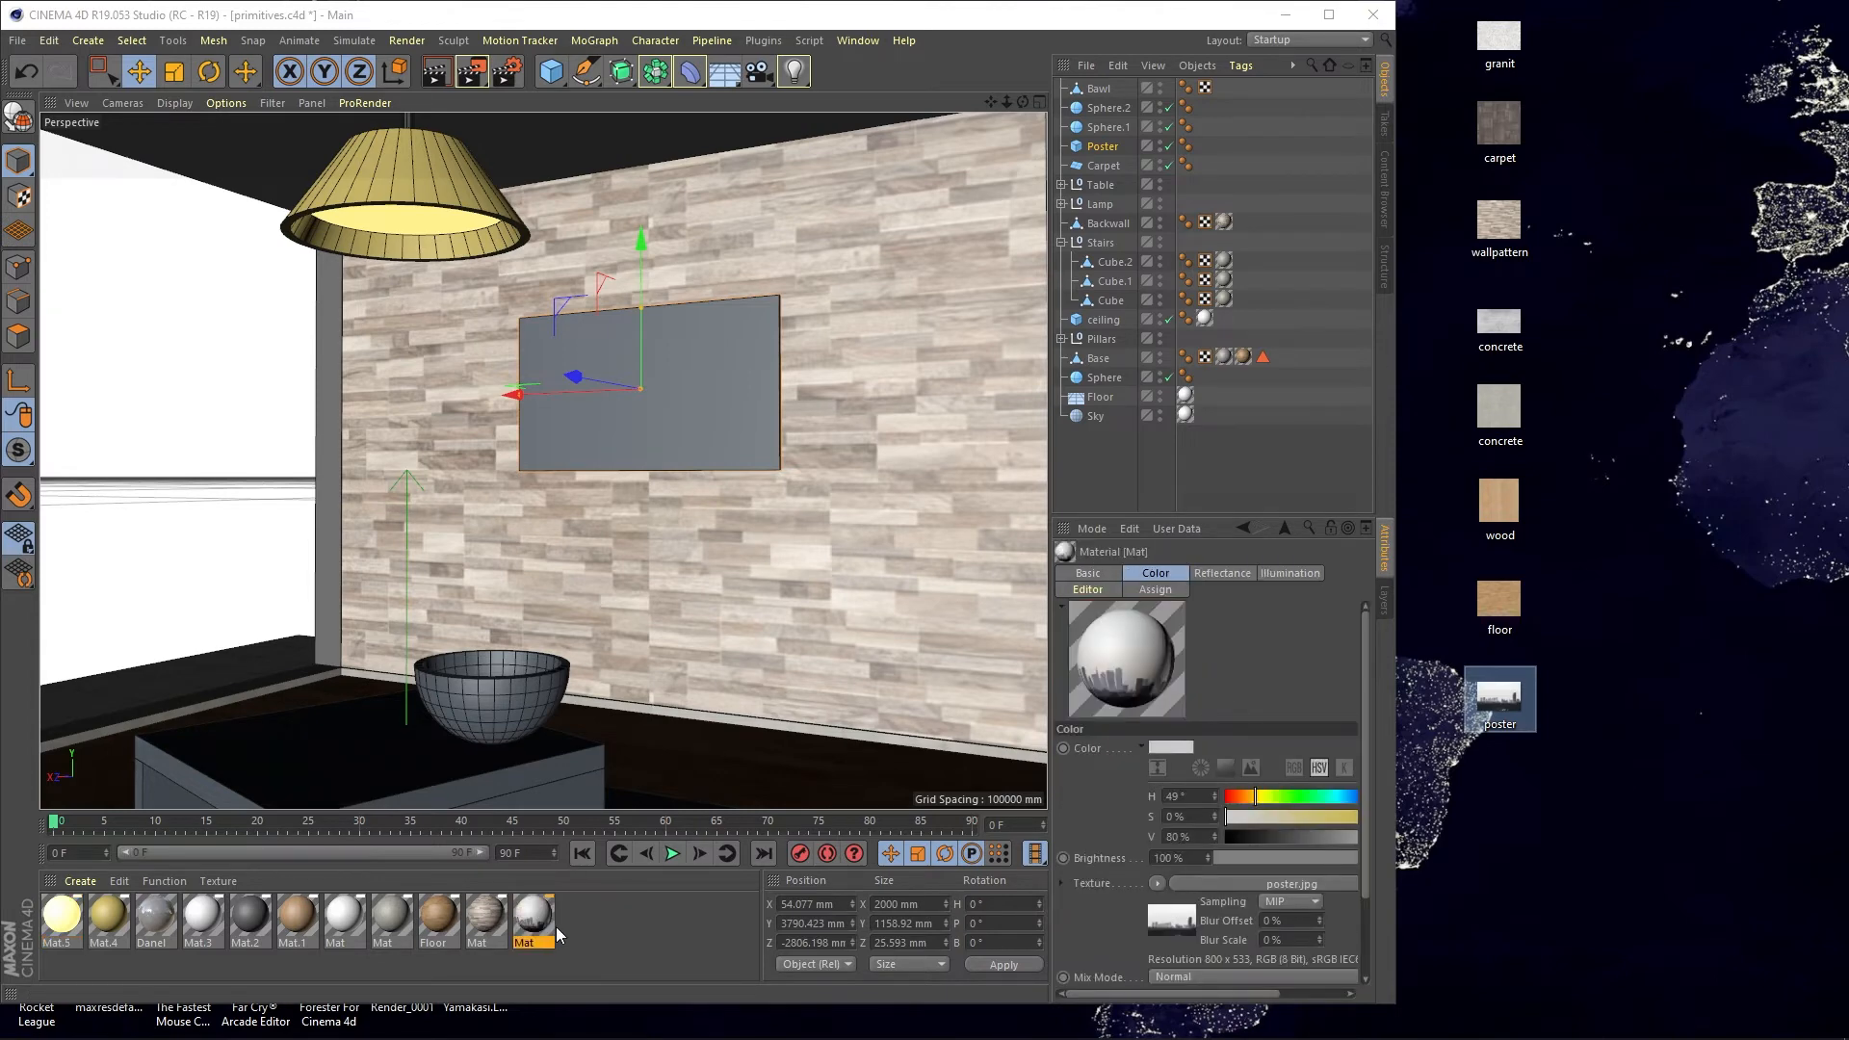
pyautogui.moveTo(537, 927); pyautogui.dragTo(668, 396)
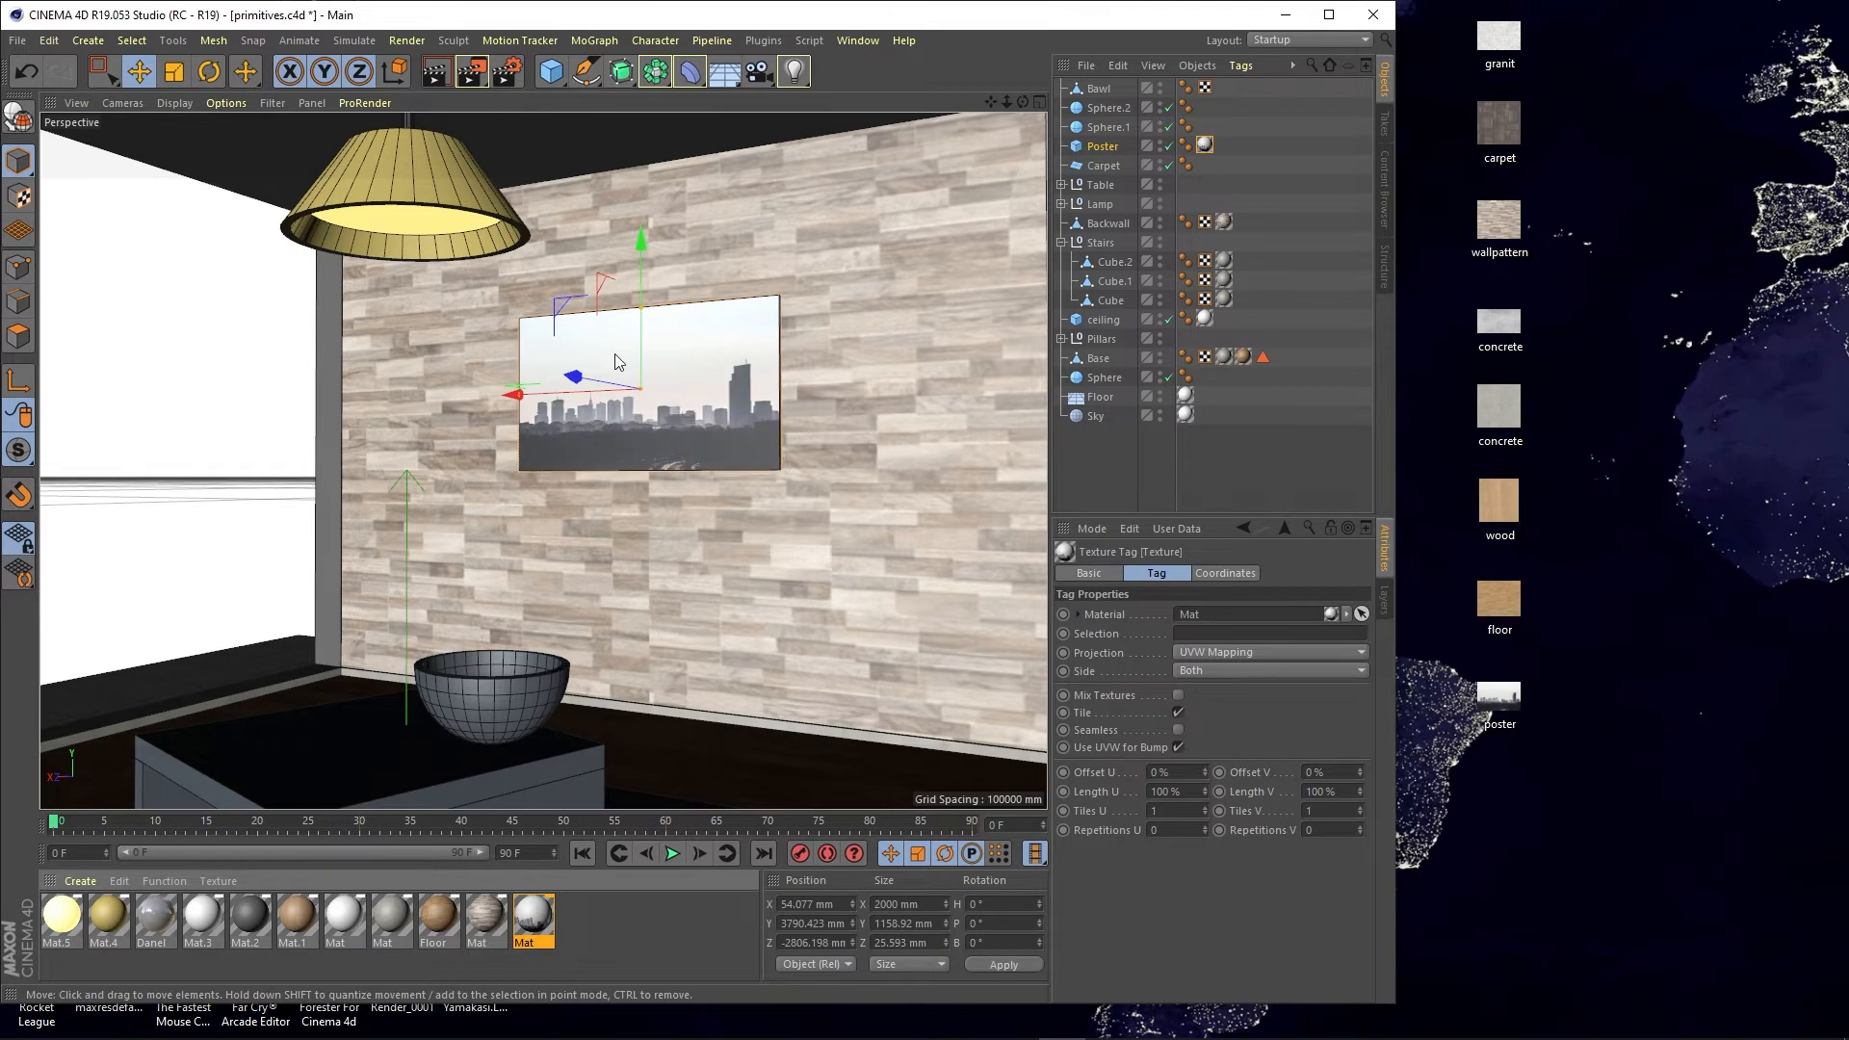
# Pull the poster away from the back wall to a Z position of about -2750 mm
pyautogui.scroll(8, 668, 395)
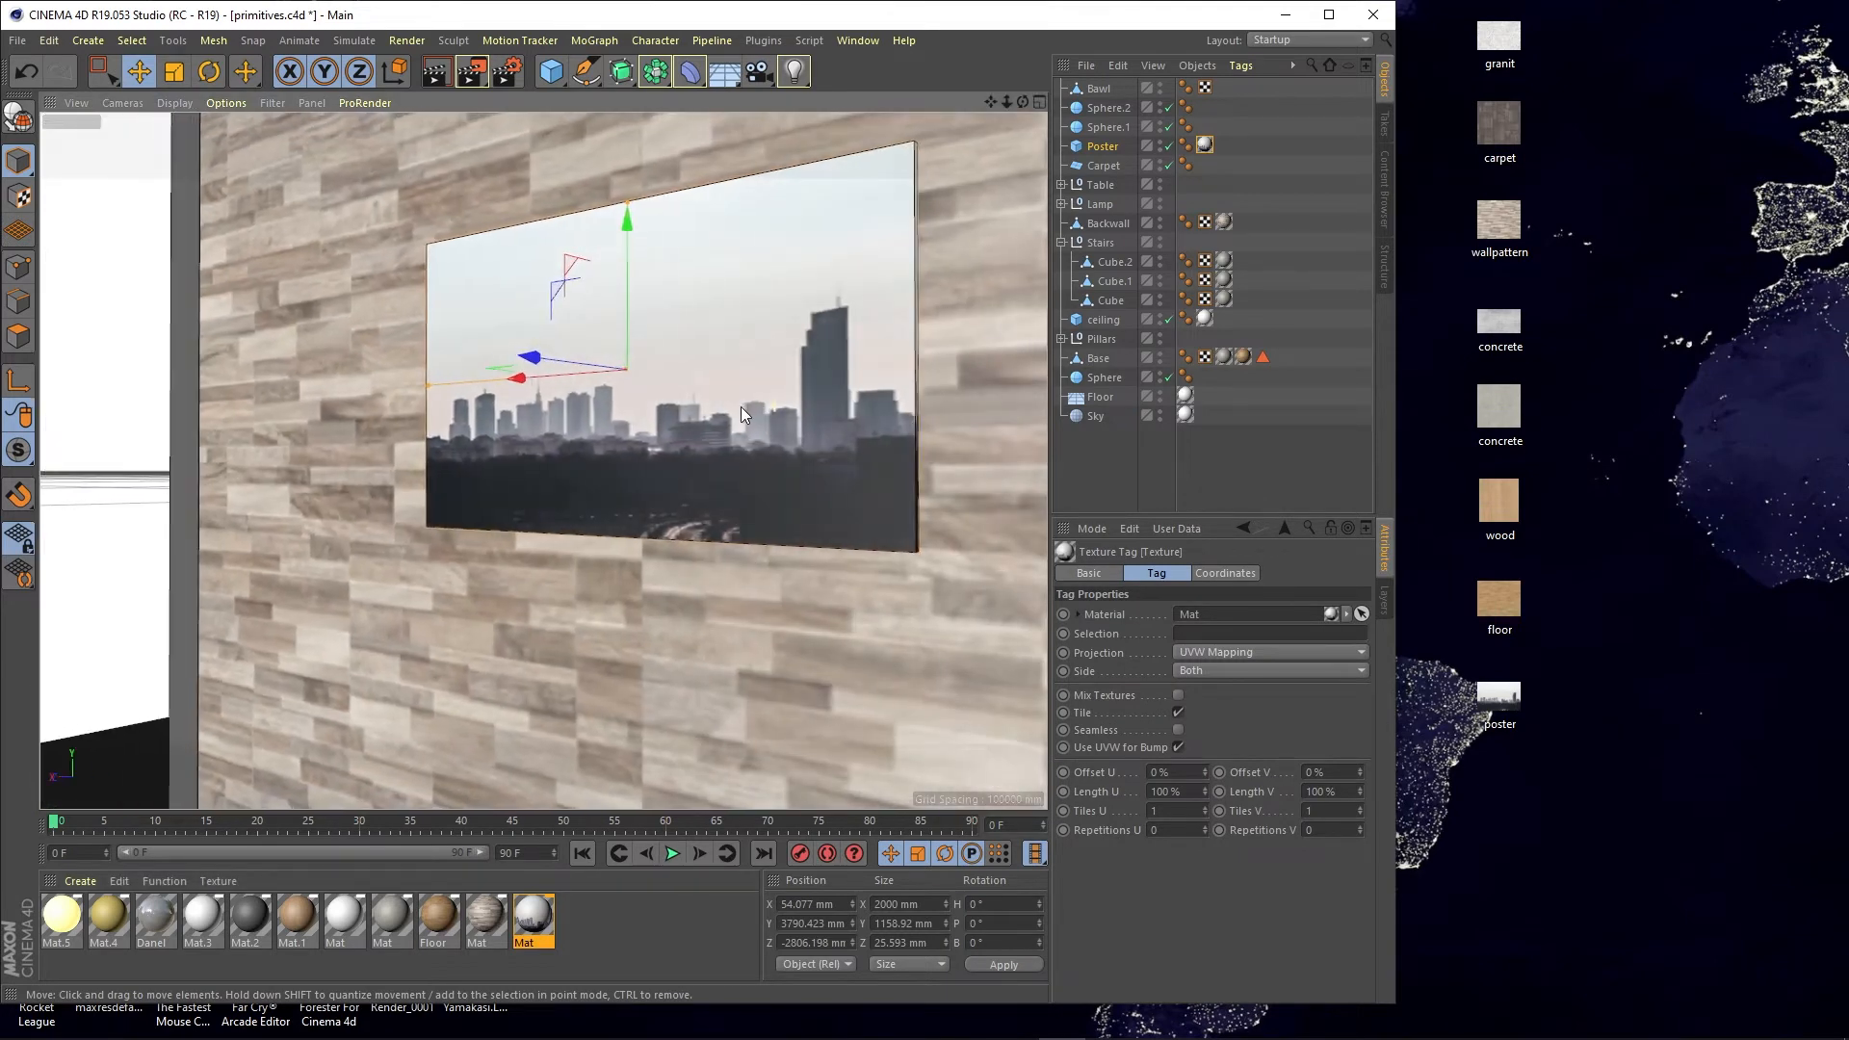
pyautogui.keyDown('alt'); pyautogui.moveTo(741, 407); pyautogui.dragTo(690, 436); pyautogui.keyUp('alt')
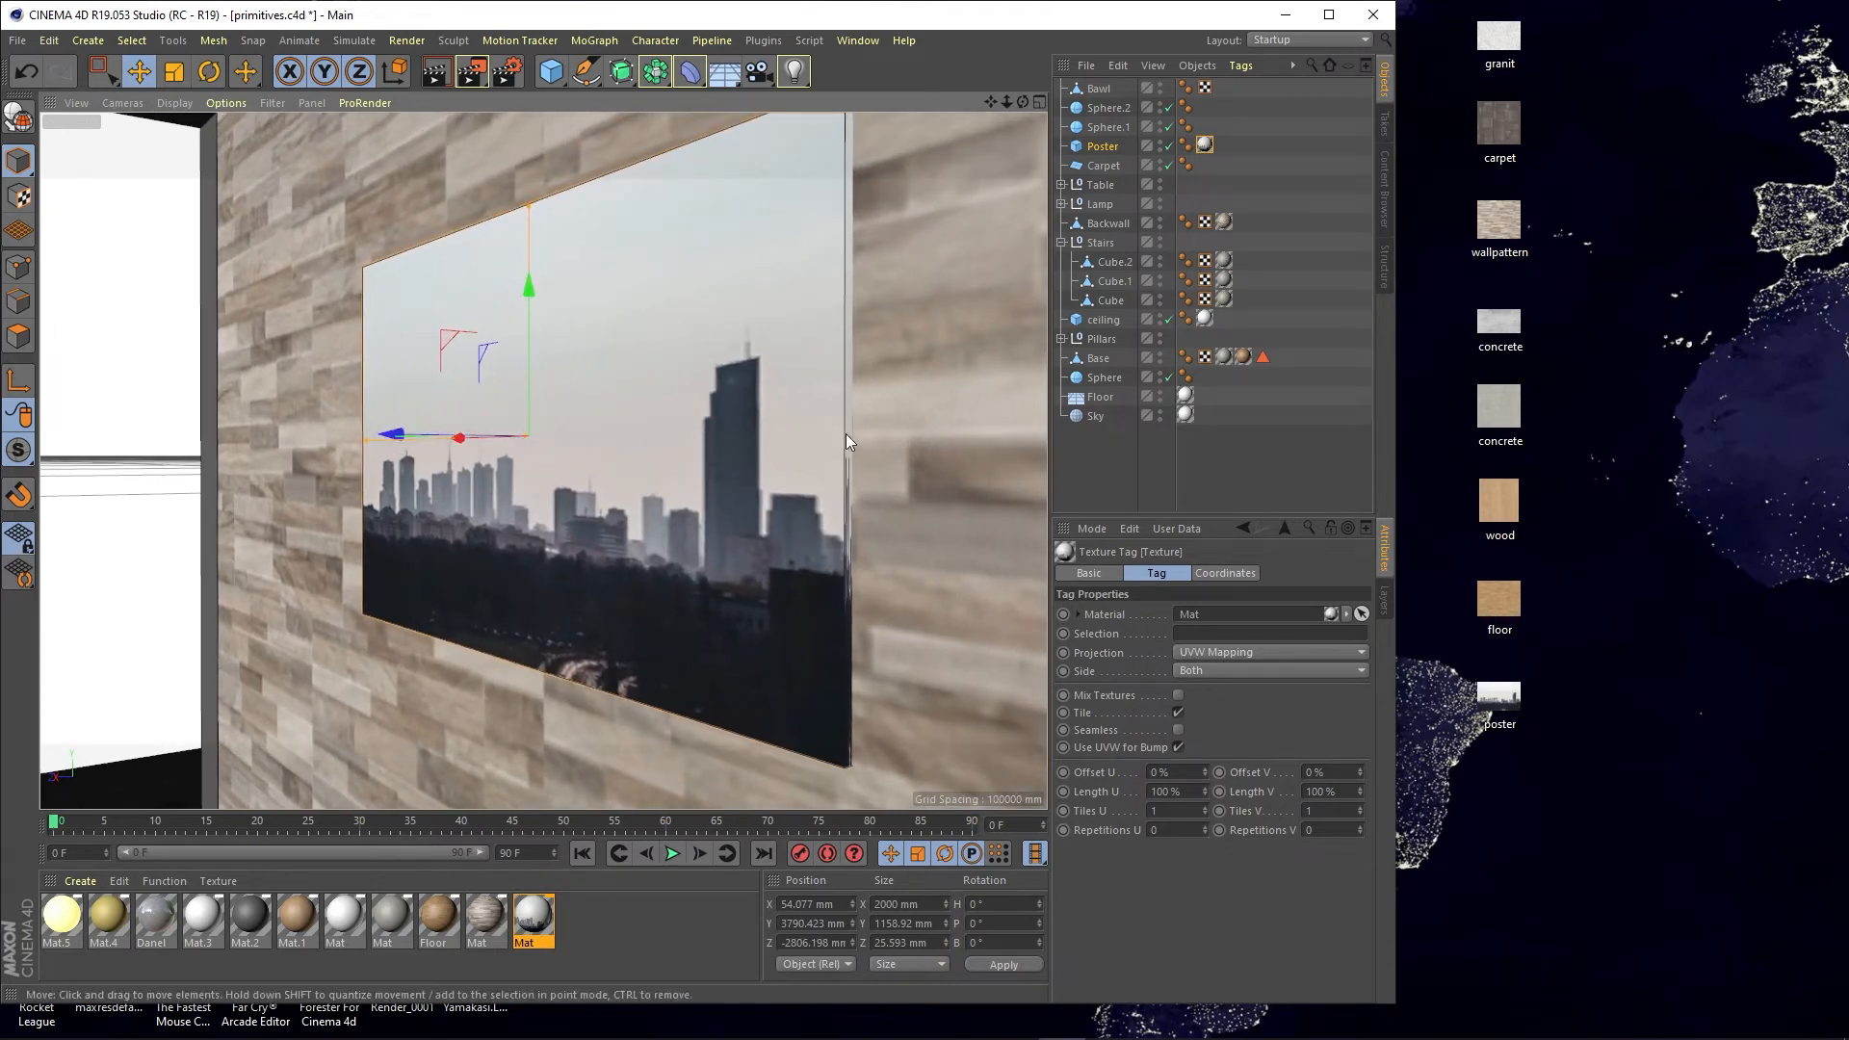
pyautogui.keyDown('alt'); pyautogui.moveTo(686, 601); pyautogui.dragTo(701, 500); pyautogui.keyUp('alt')
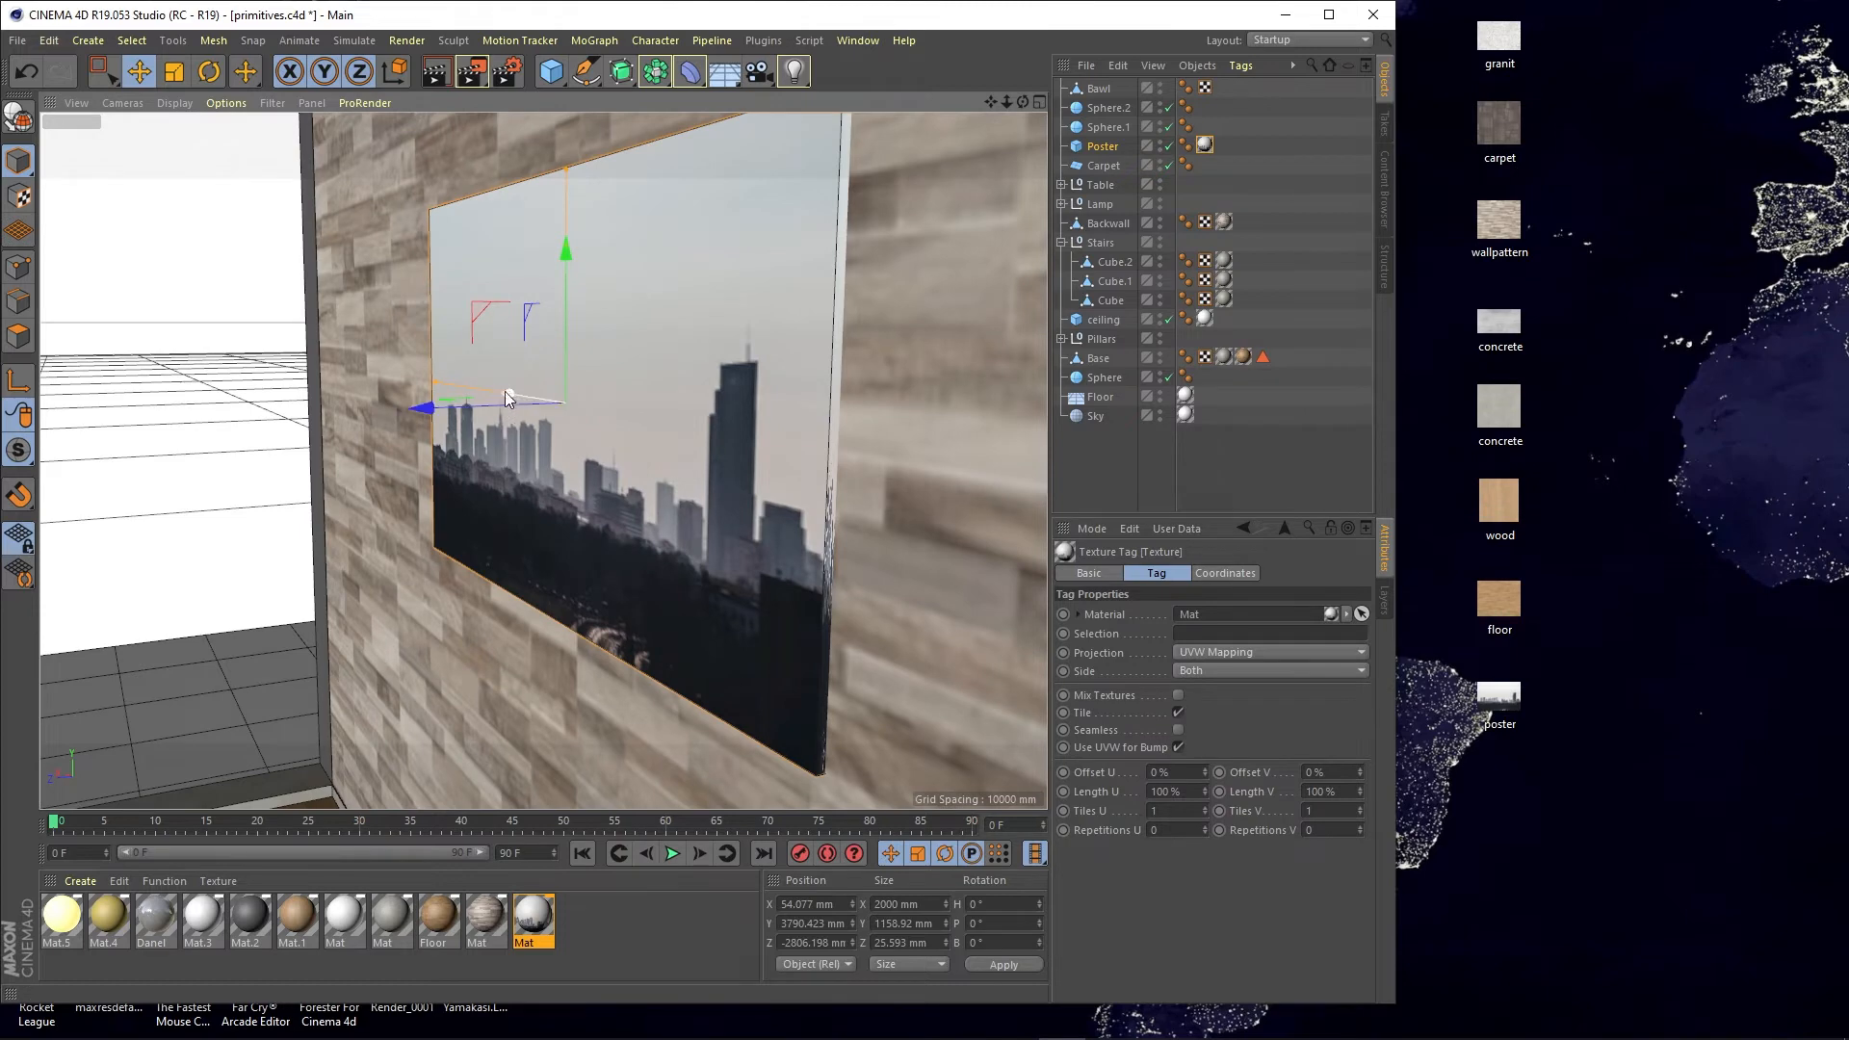
pyautogui.moveTo(504, 395); pyautogui.dragTo(564, 413)
pyautogui.scroll(-3, 531, 396)
pyautogui.scroll(1, 531, 391)
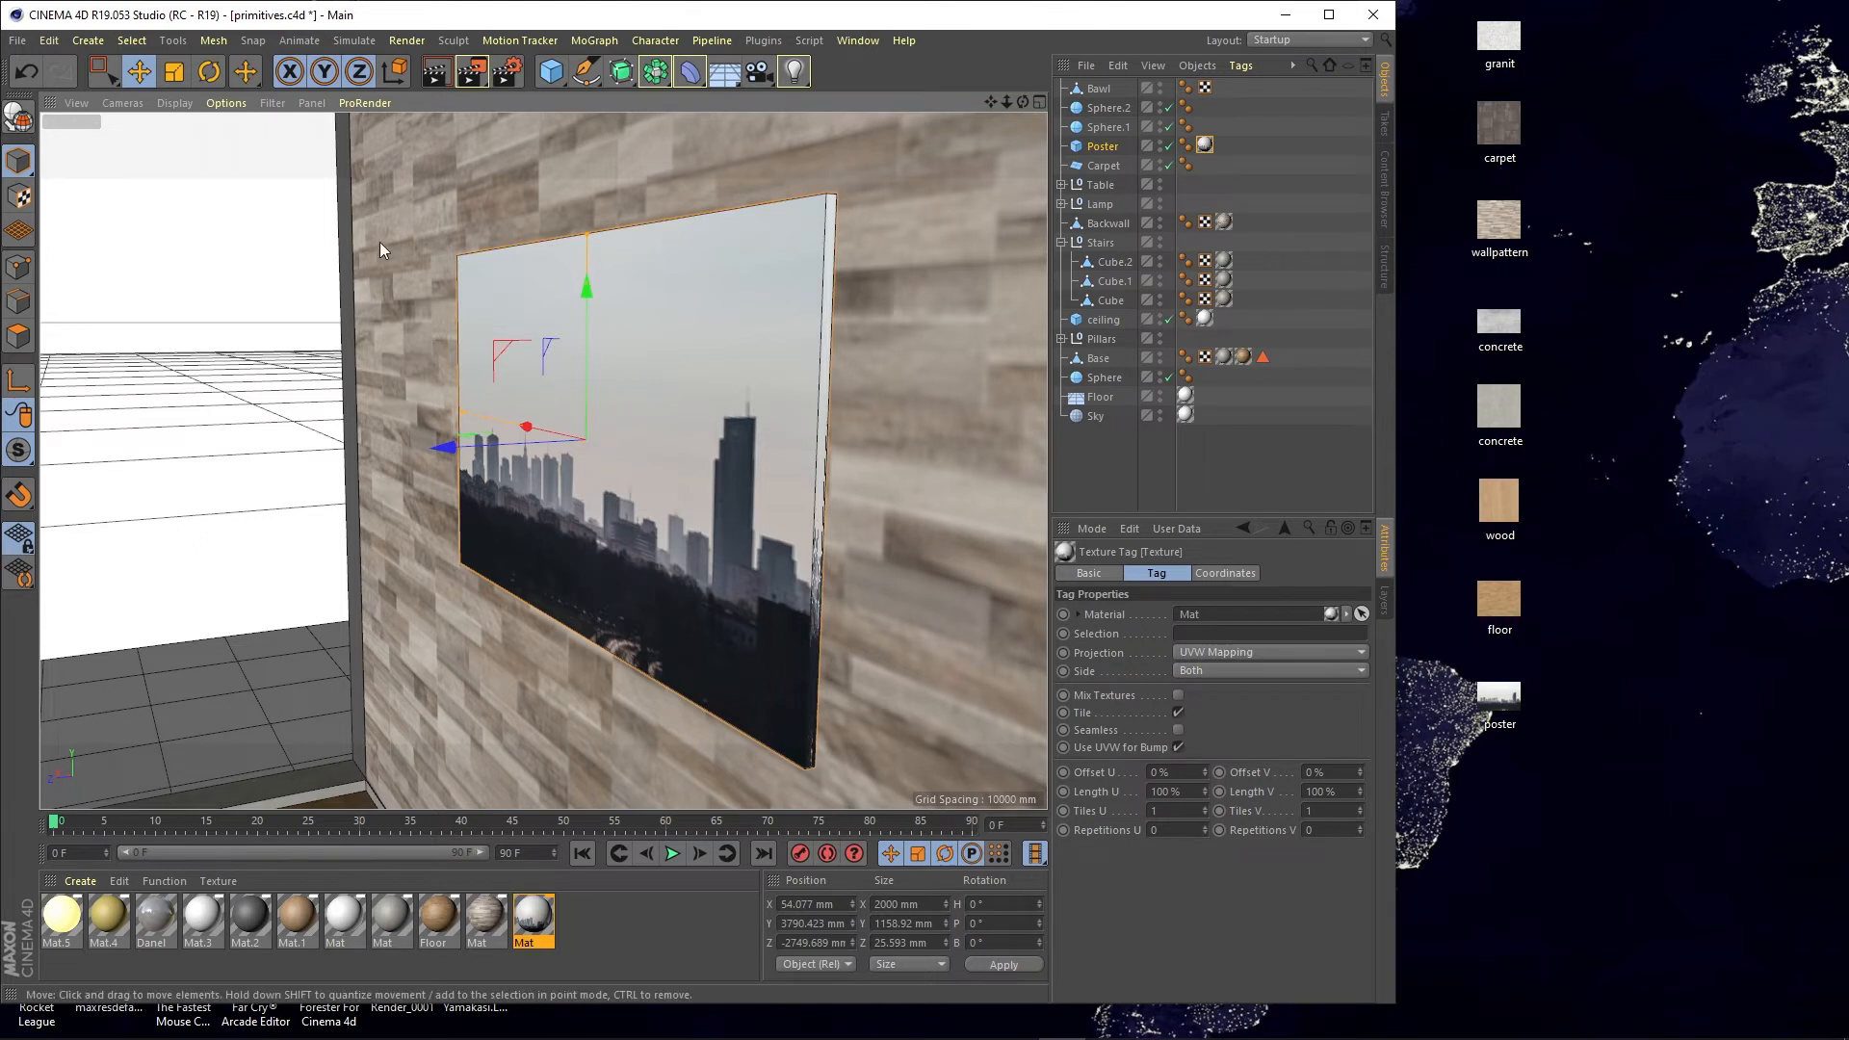
# Make the poster editable and select the narrow polygons around its edge
pyautogui.click(19, 117)
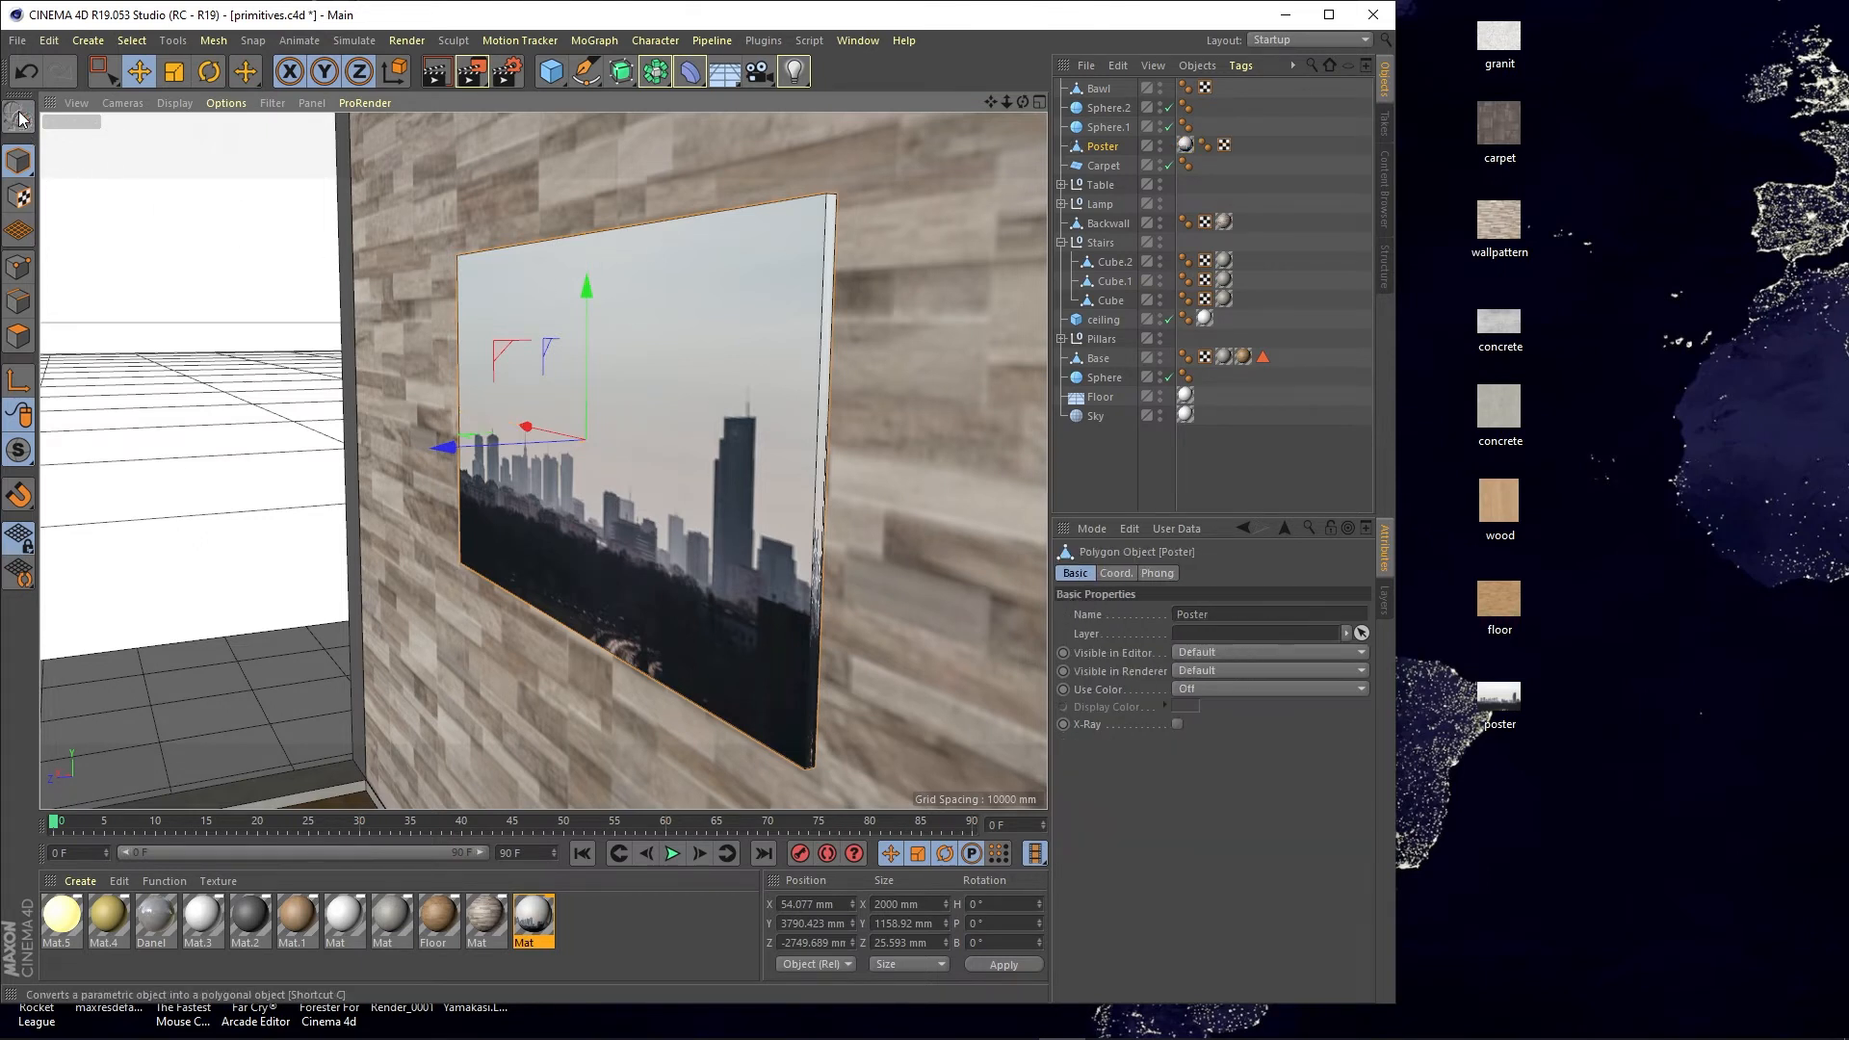
pyautogui.click(21, 337)
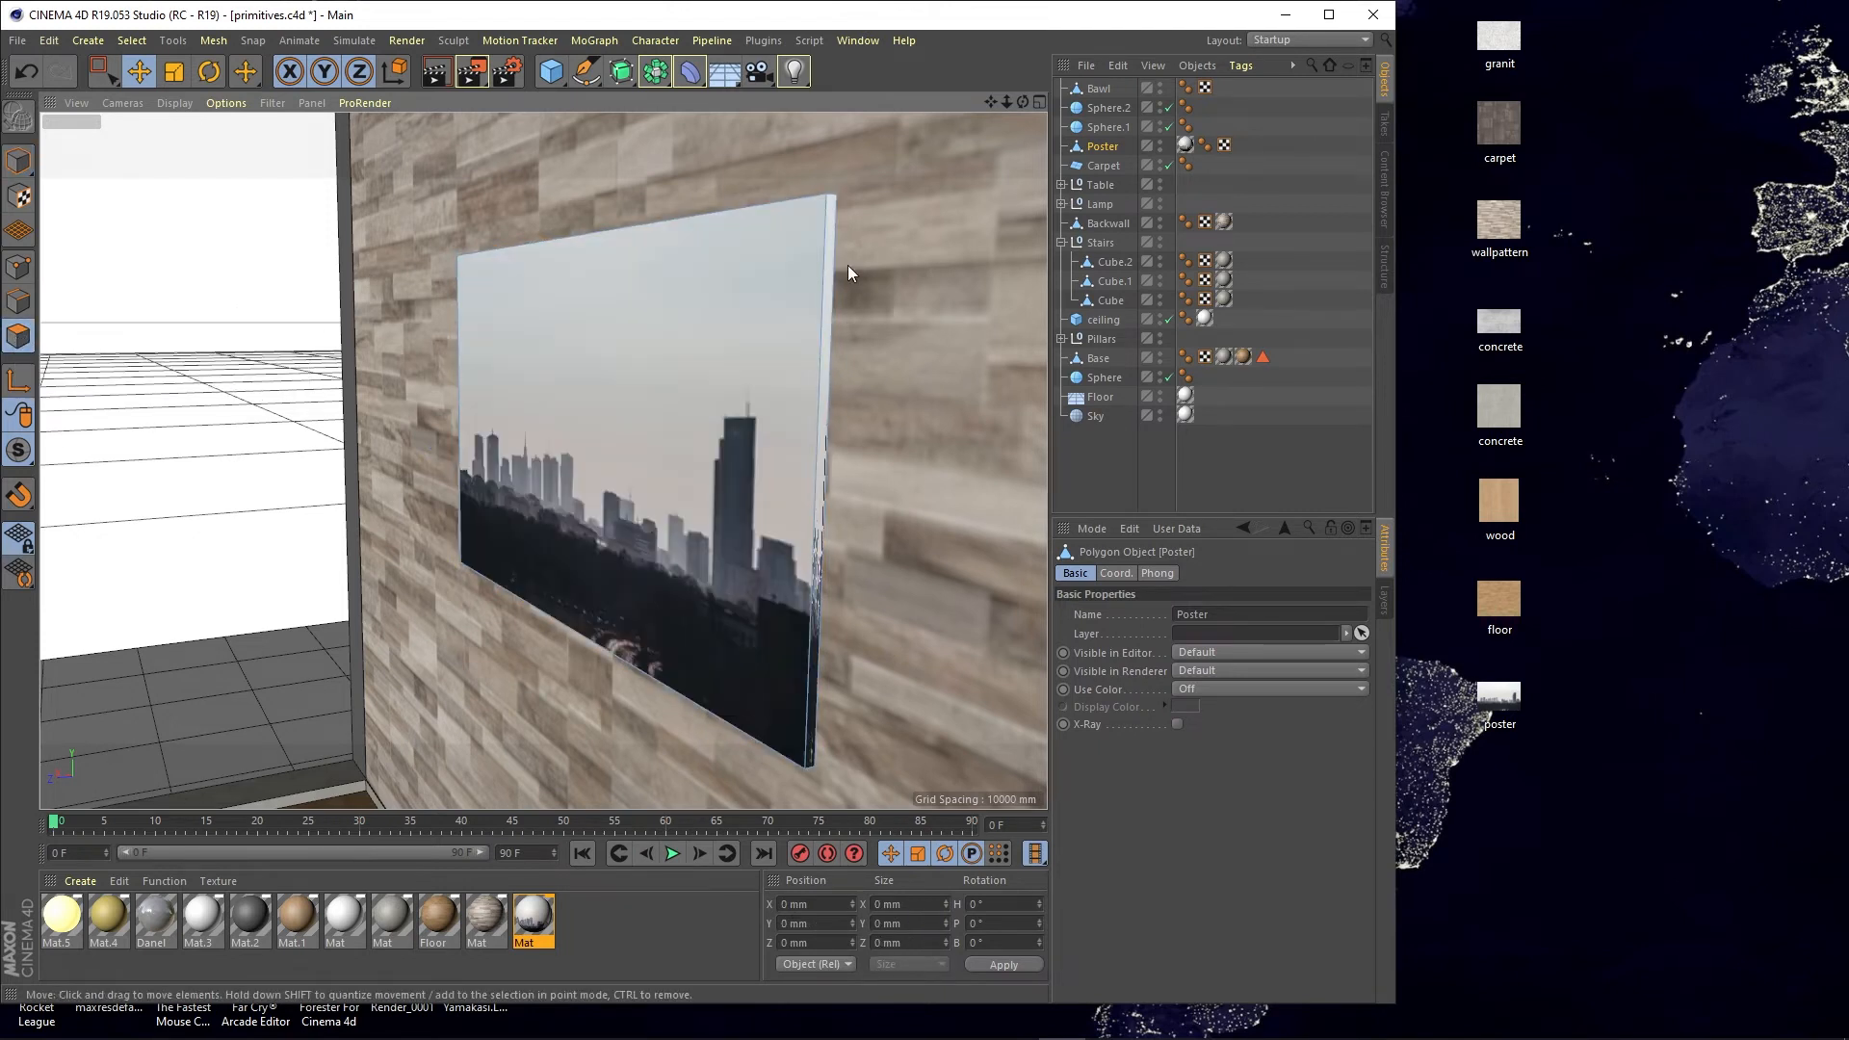
pyautogui.moveTo(795, 240)
pyautogui.keyDown('alt'); pyautogui.mouseDown()
pyautogui.moveTo(774, 297)
pyautogui.moveTo(836, 233)
pyautogui.moveTo(696, 364)
pyautogui.moveTo(722, 235)
pyautogui.mouseUp(); pyautogui.keyUp('alt')
pyautogui.click(829, 233)
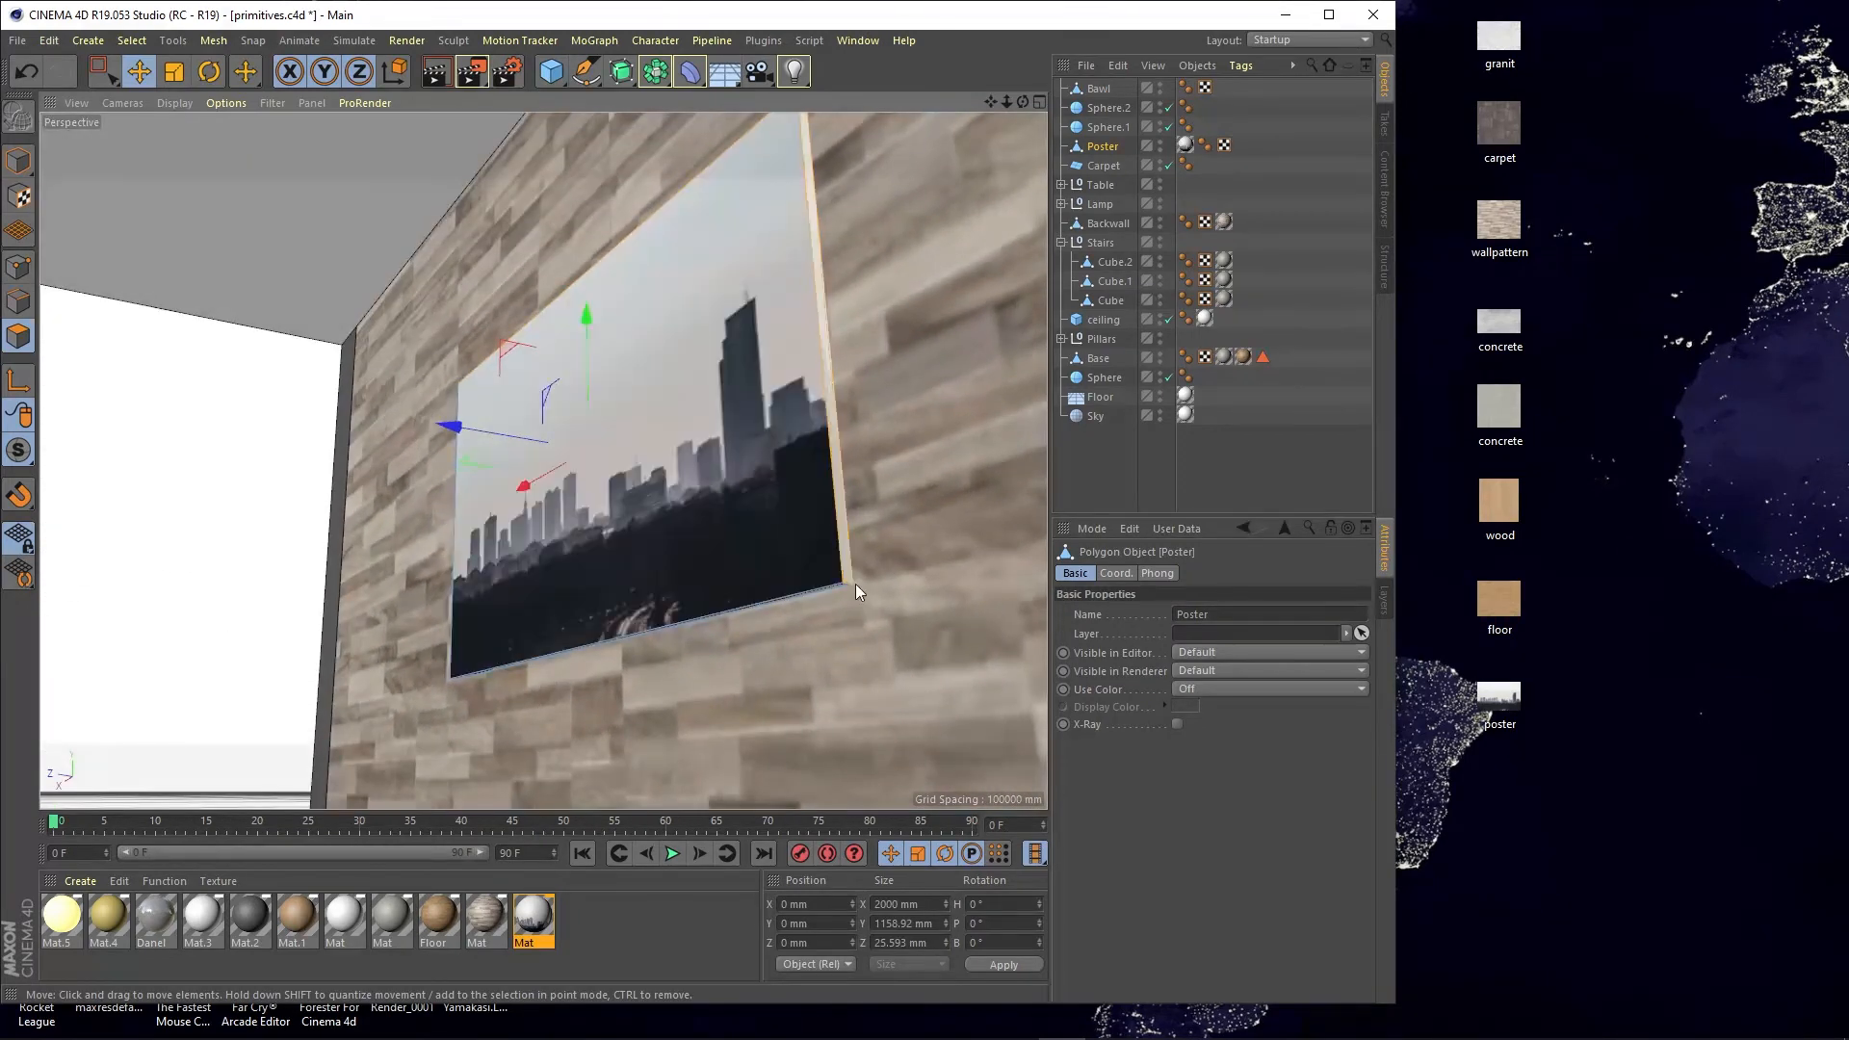
pyautogui.keyDown('alt'); pyautogui.moveTo(825, 564); pyautogui.dragTo(703, 499); pyautogui.keyUp('alt')
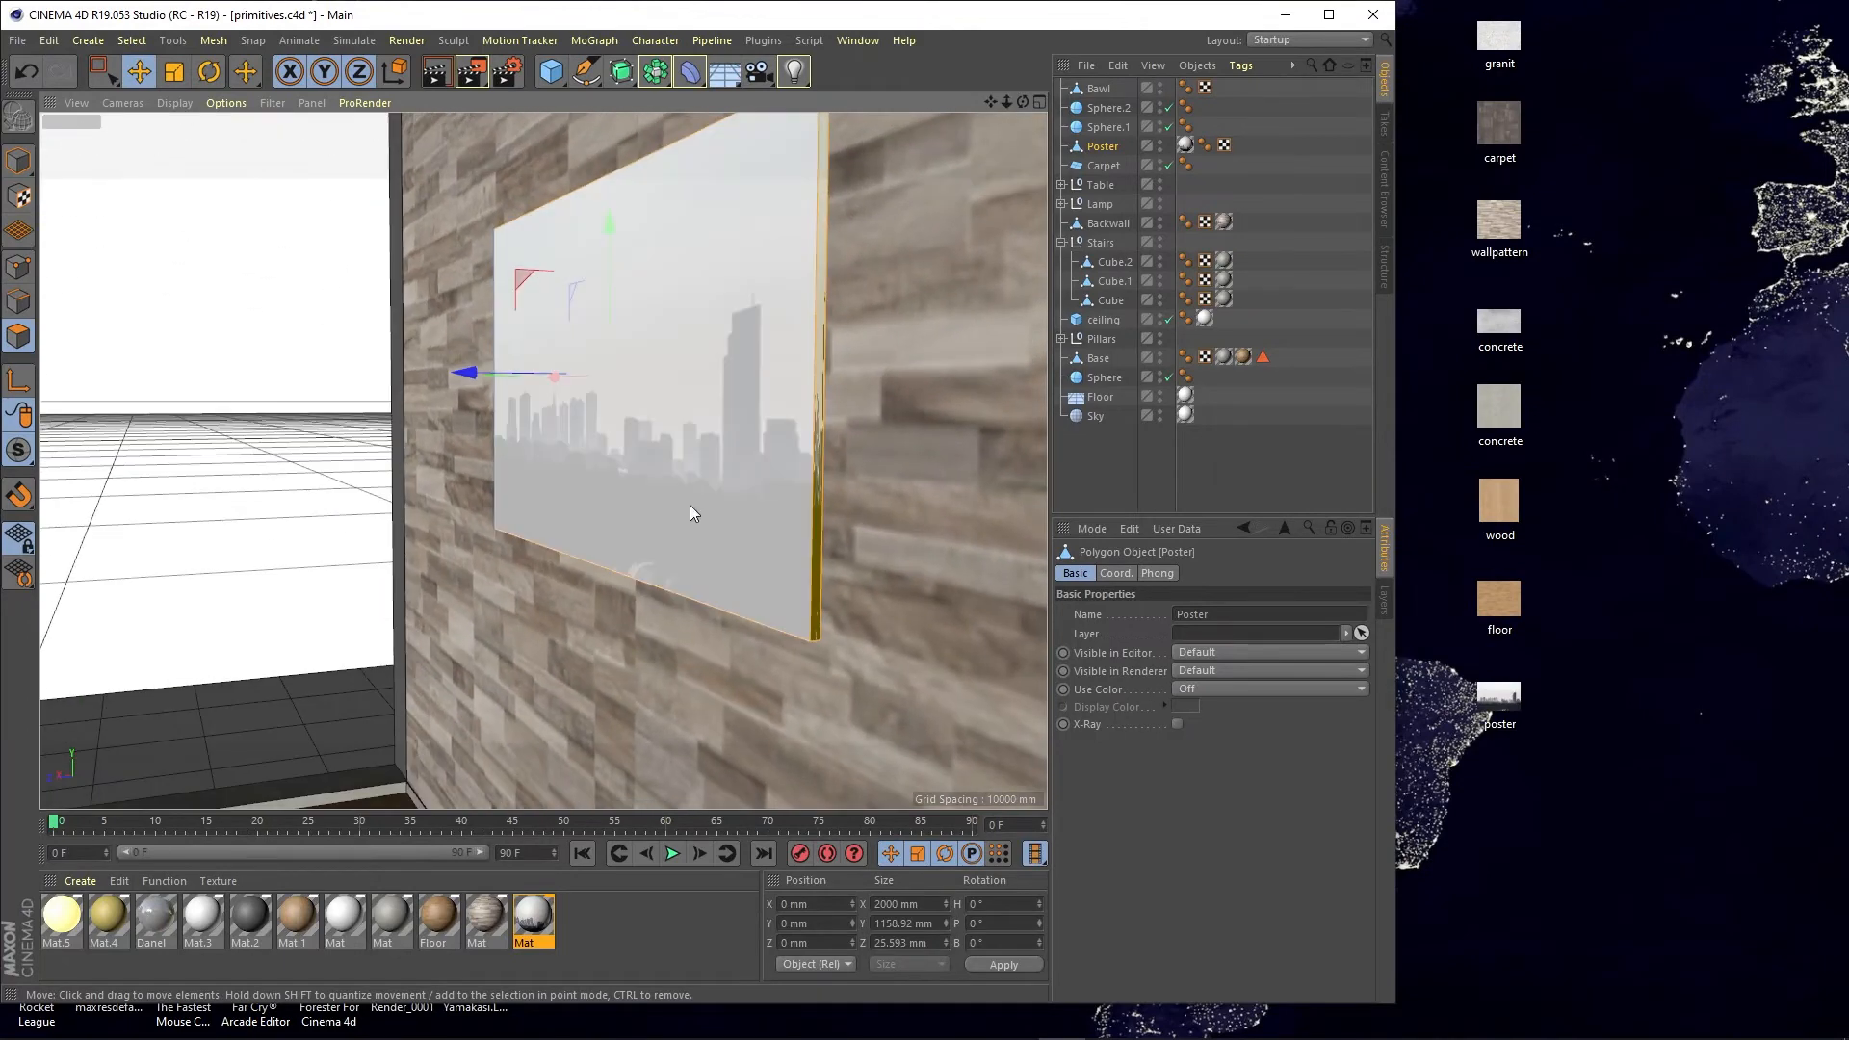
pyautogui.click(901, 433)
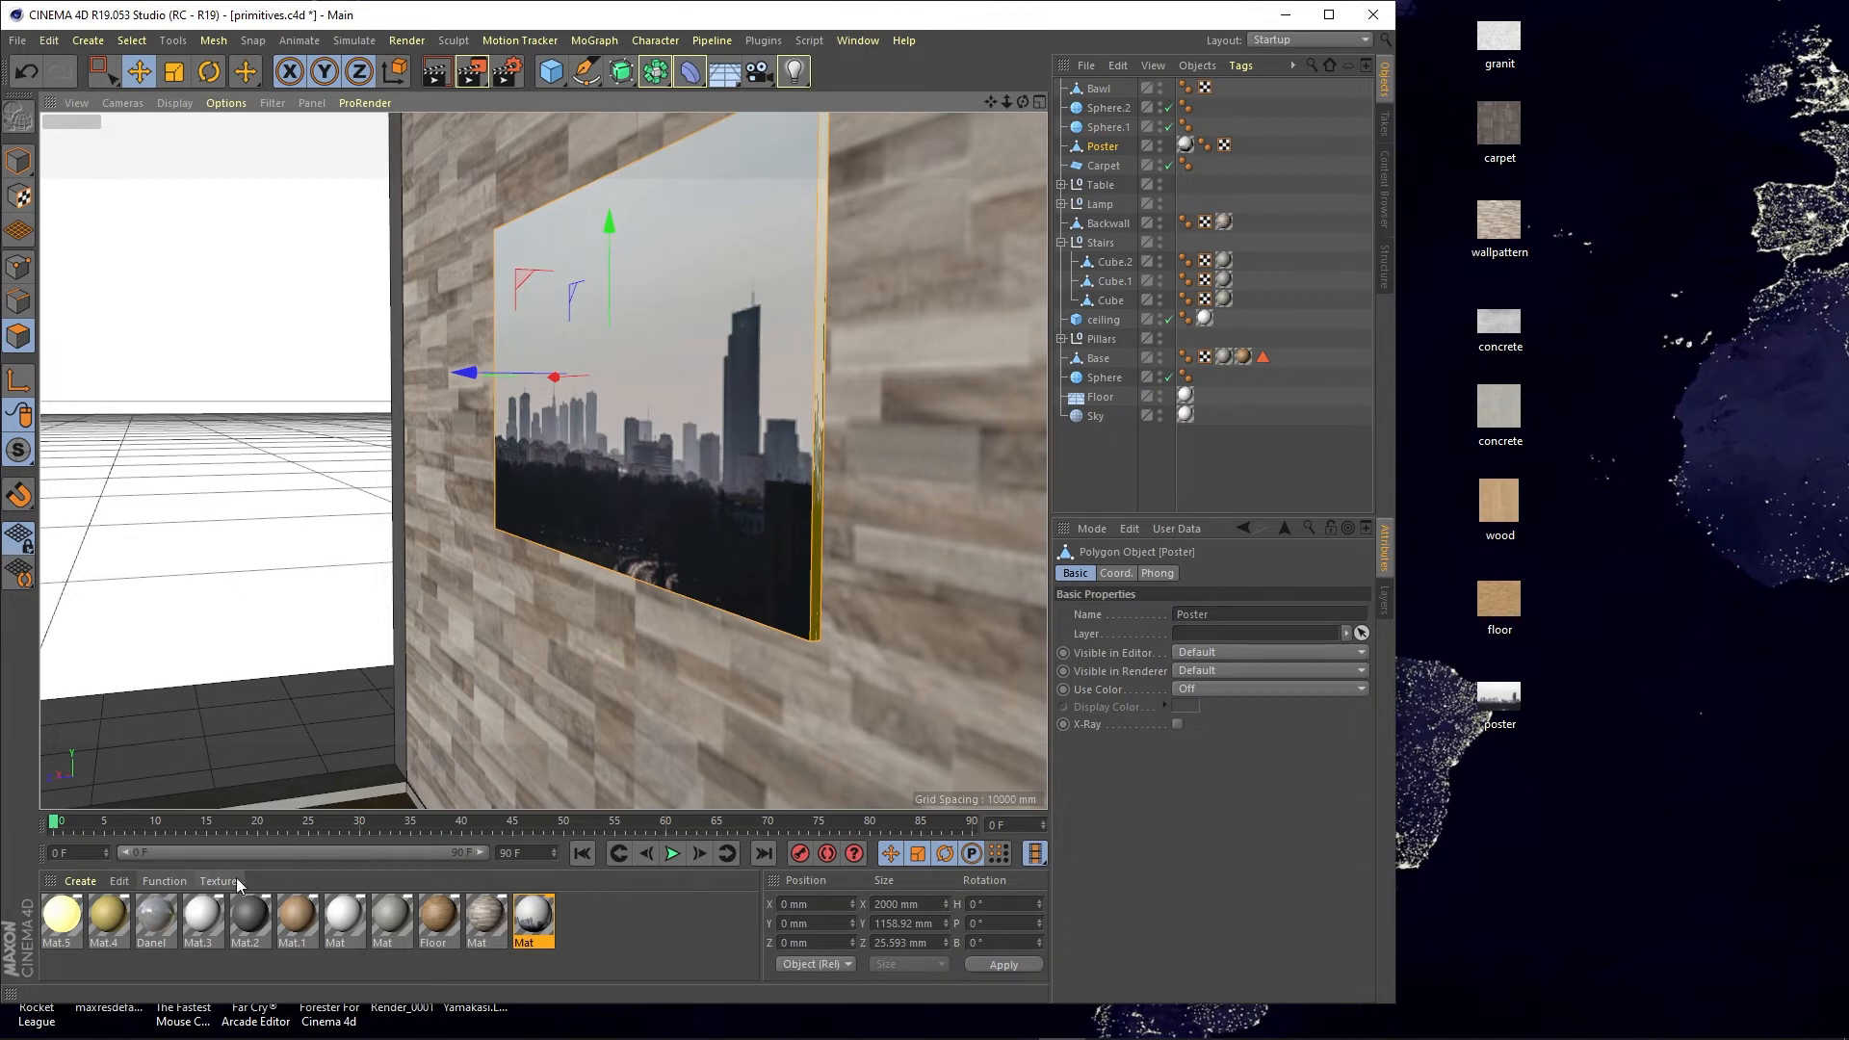
# Create a near-black material with its color set to H 49°, S 0 % and V 8 %
pyautogui.doubleClick(602, 930)
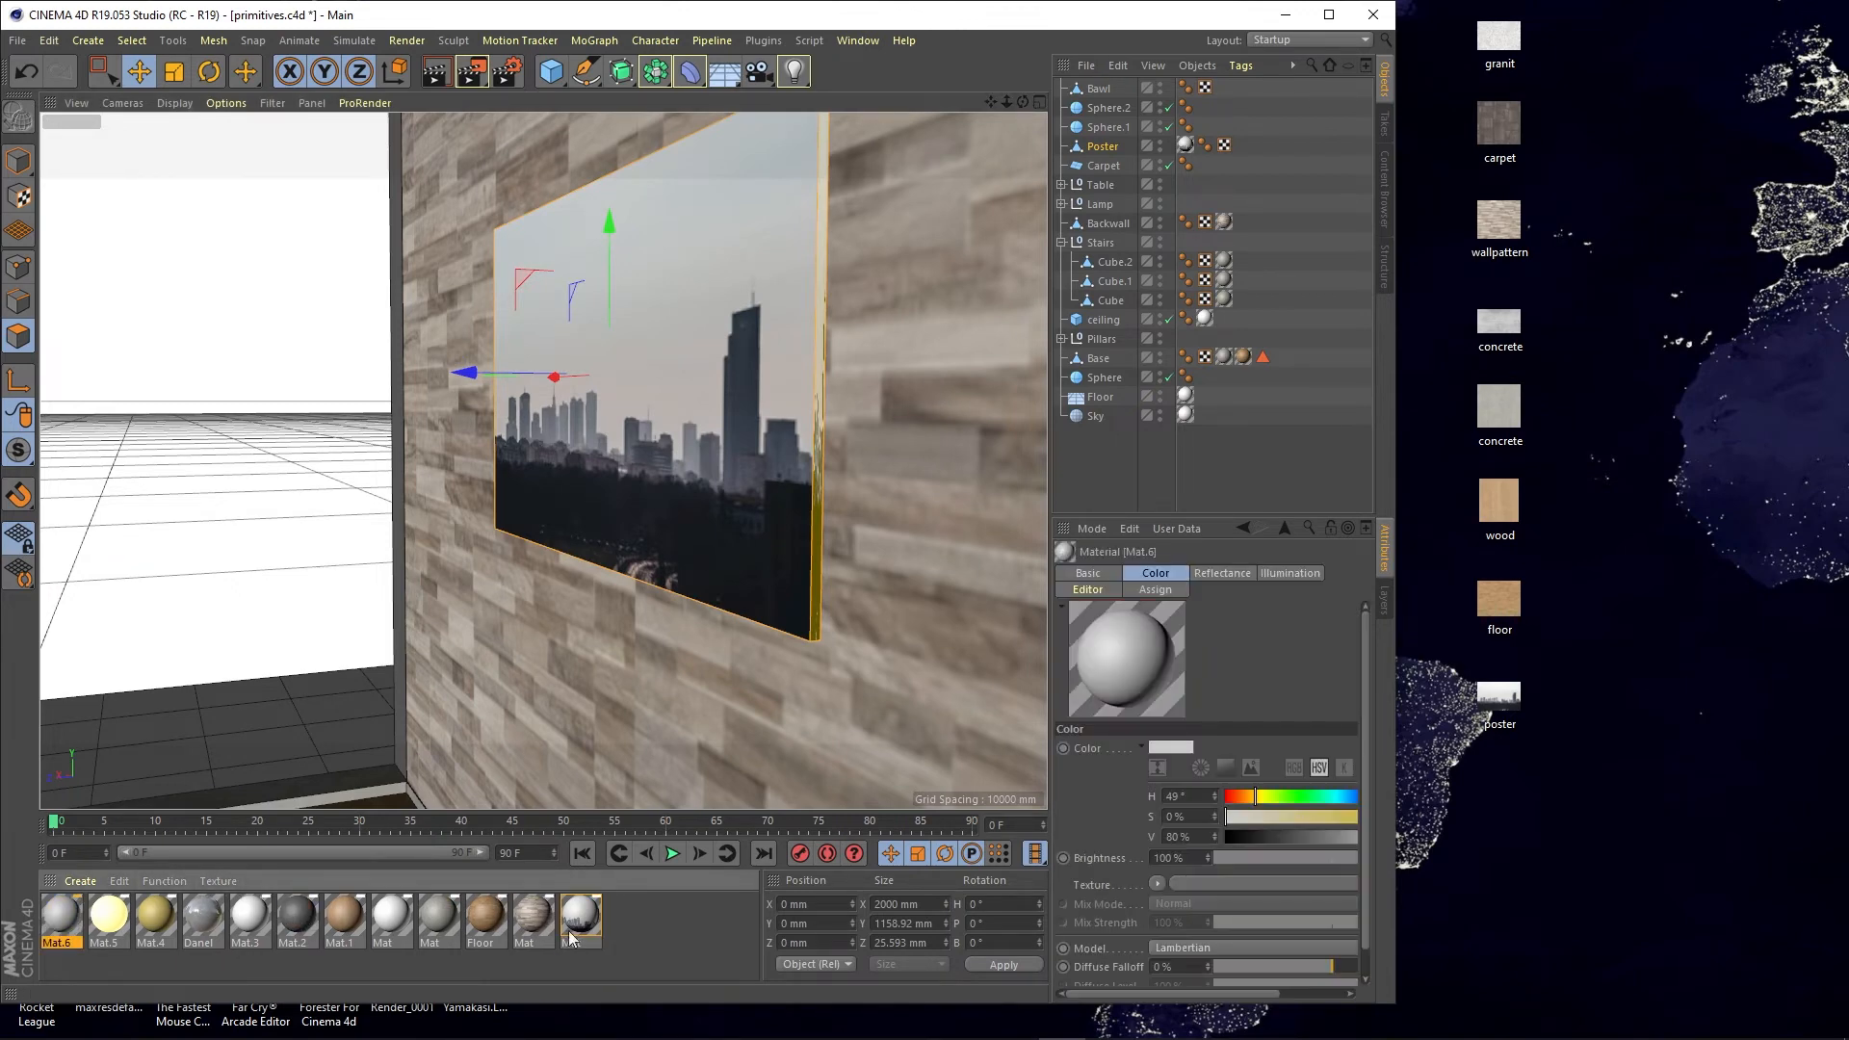
pyautogui.doubleClick(61, 919)
pyautogui.moveTo(662, 135); pyautogui.dragTo(1249, 152)
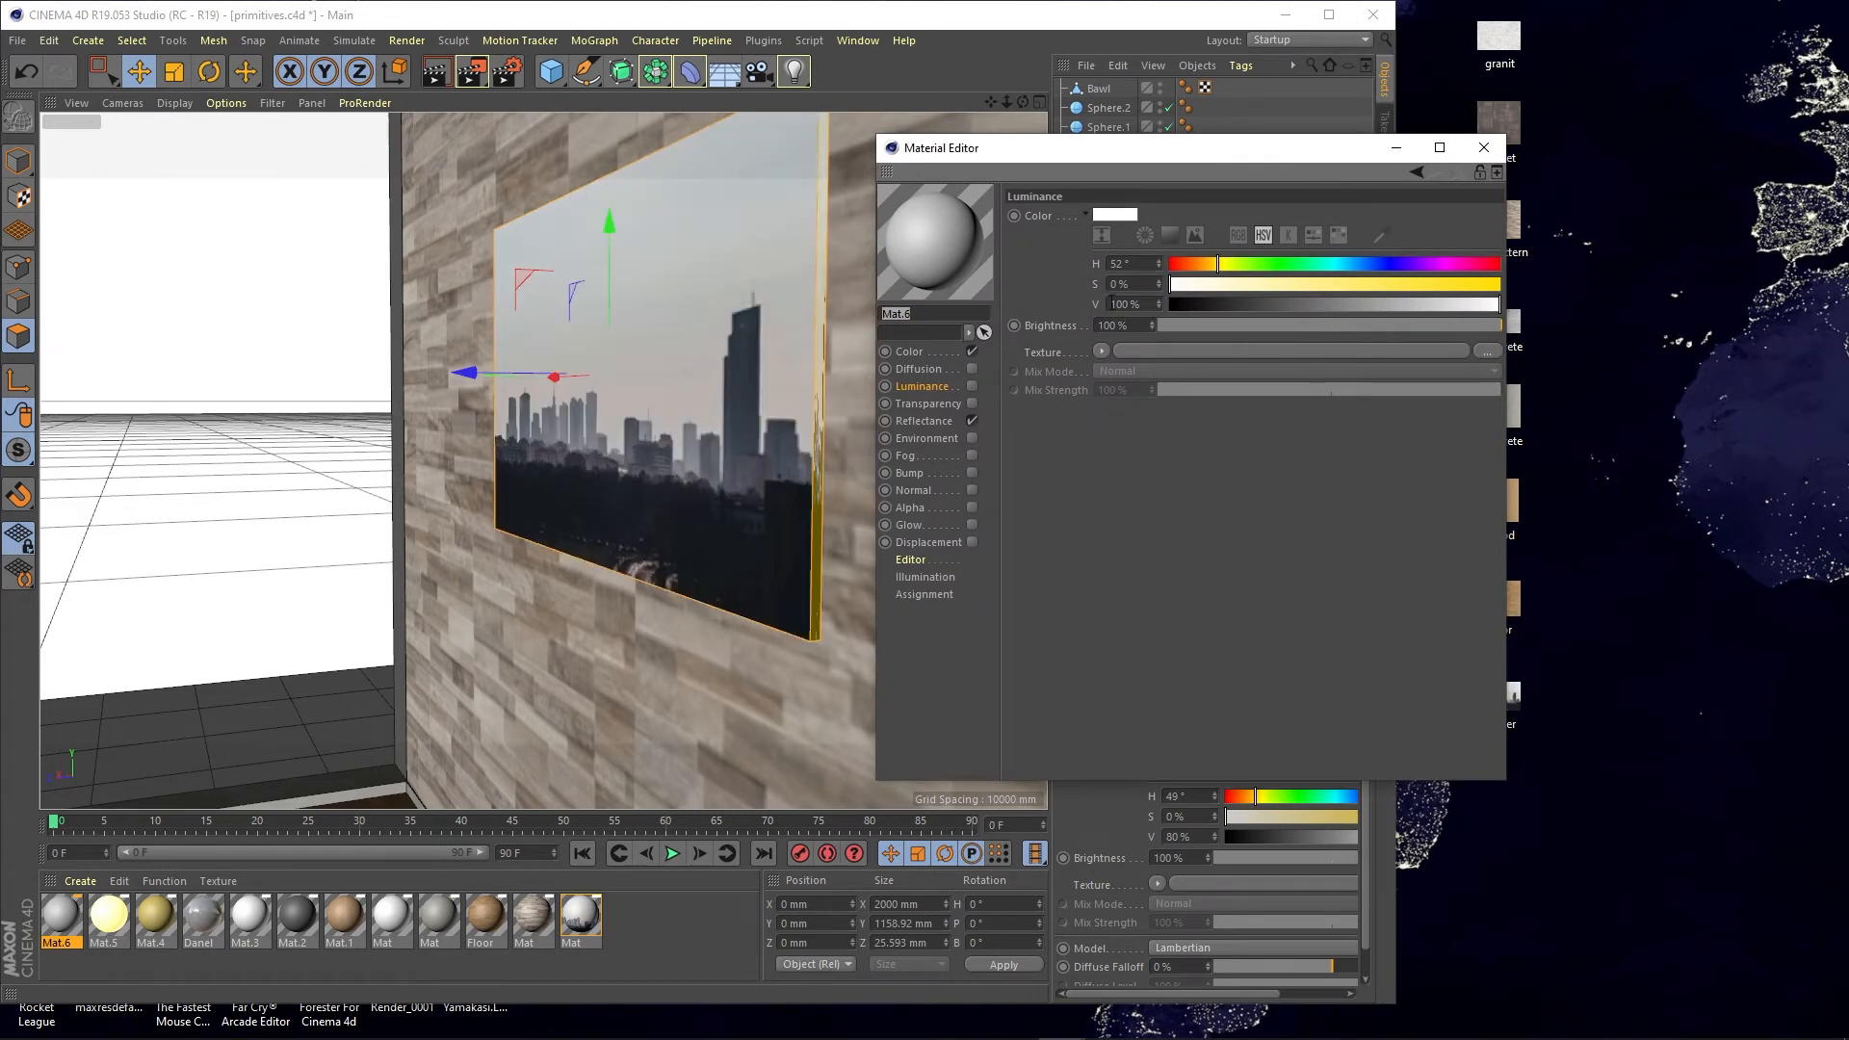
pyautogui.click(912, 353)
pyautogui.moveTo(1237, 305); pyautogui.dragTo(1203, 304)
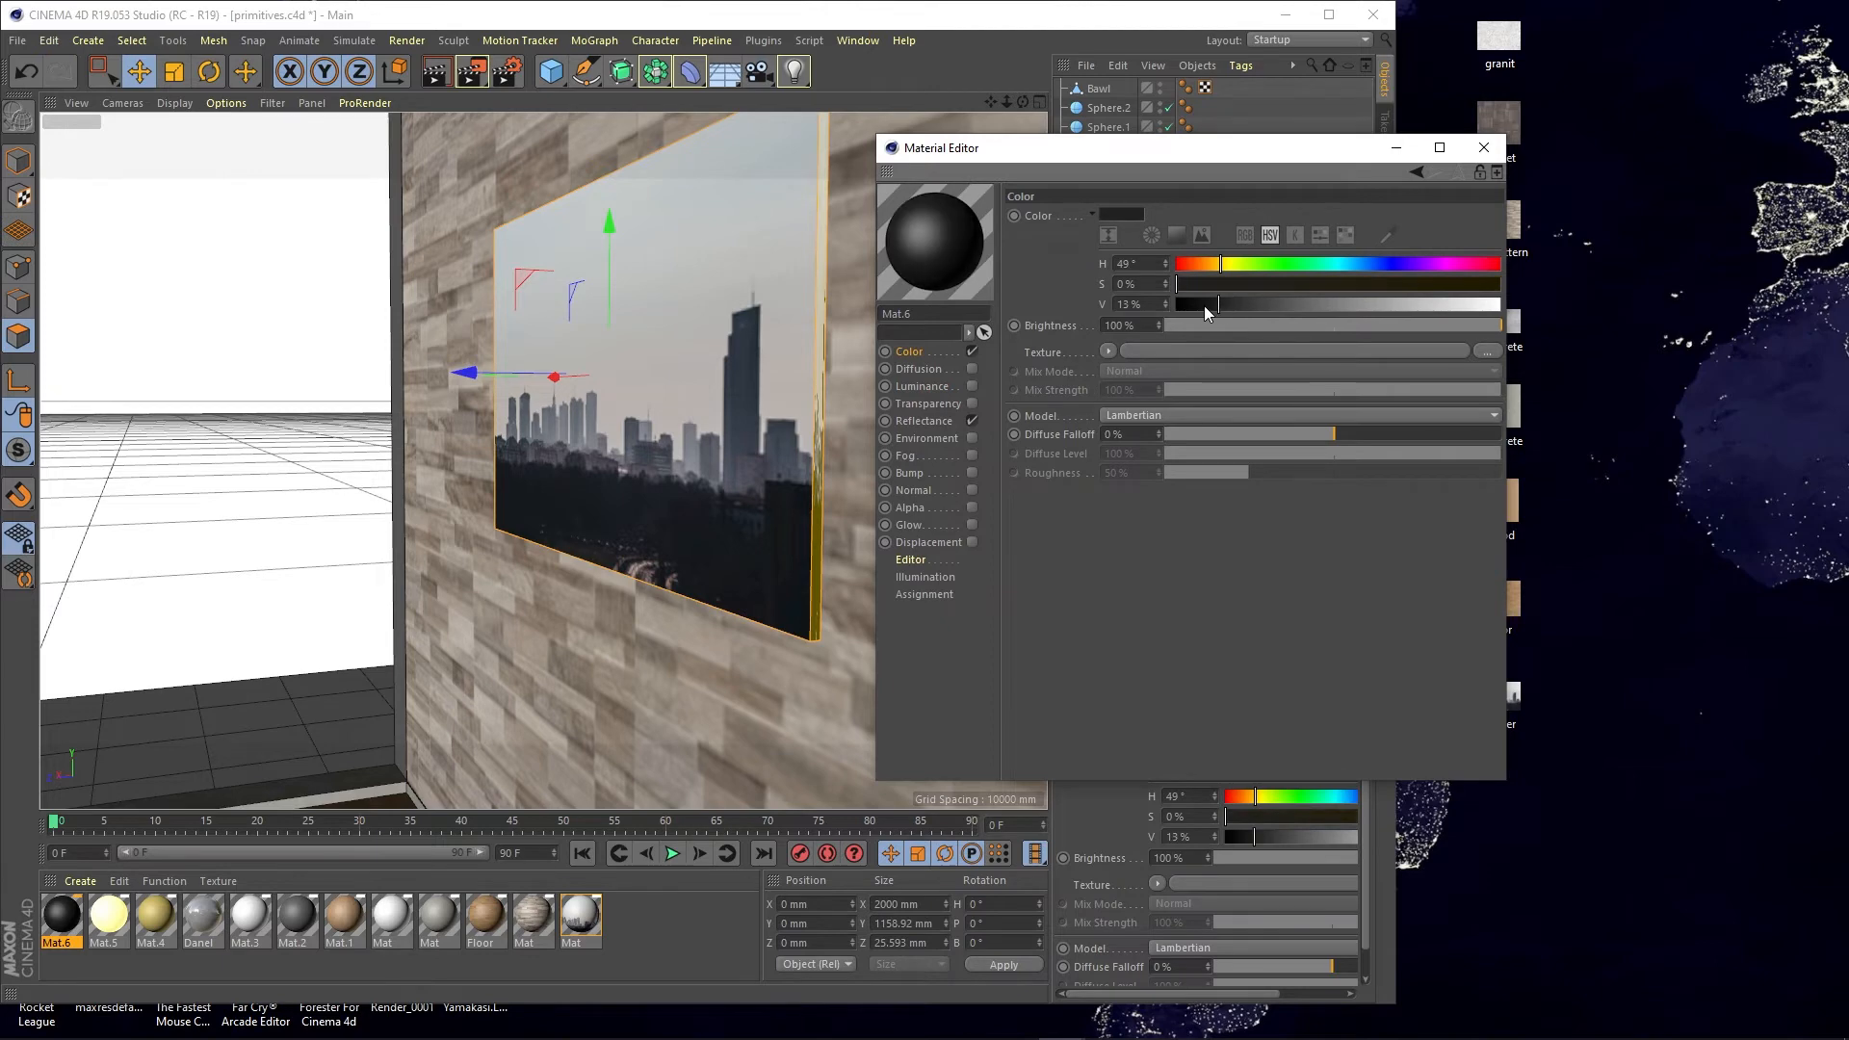
pyautogui.click(1482, 147)
# Apply the near-black material to the poster's selected edge polygons and return to model mode
pyautogui.moveTo(354, 782); pyautogui.dragTo(817, 518)
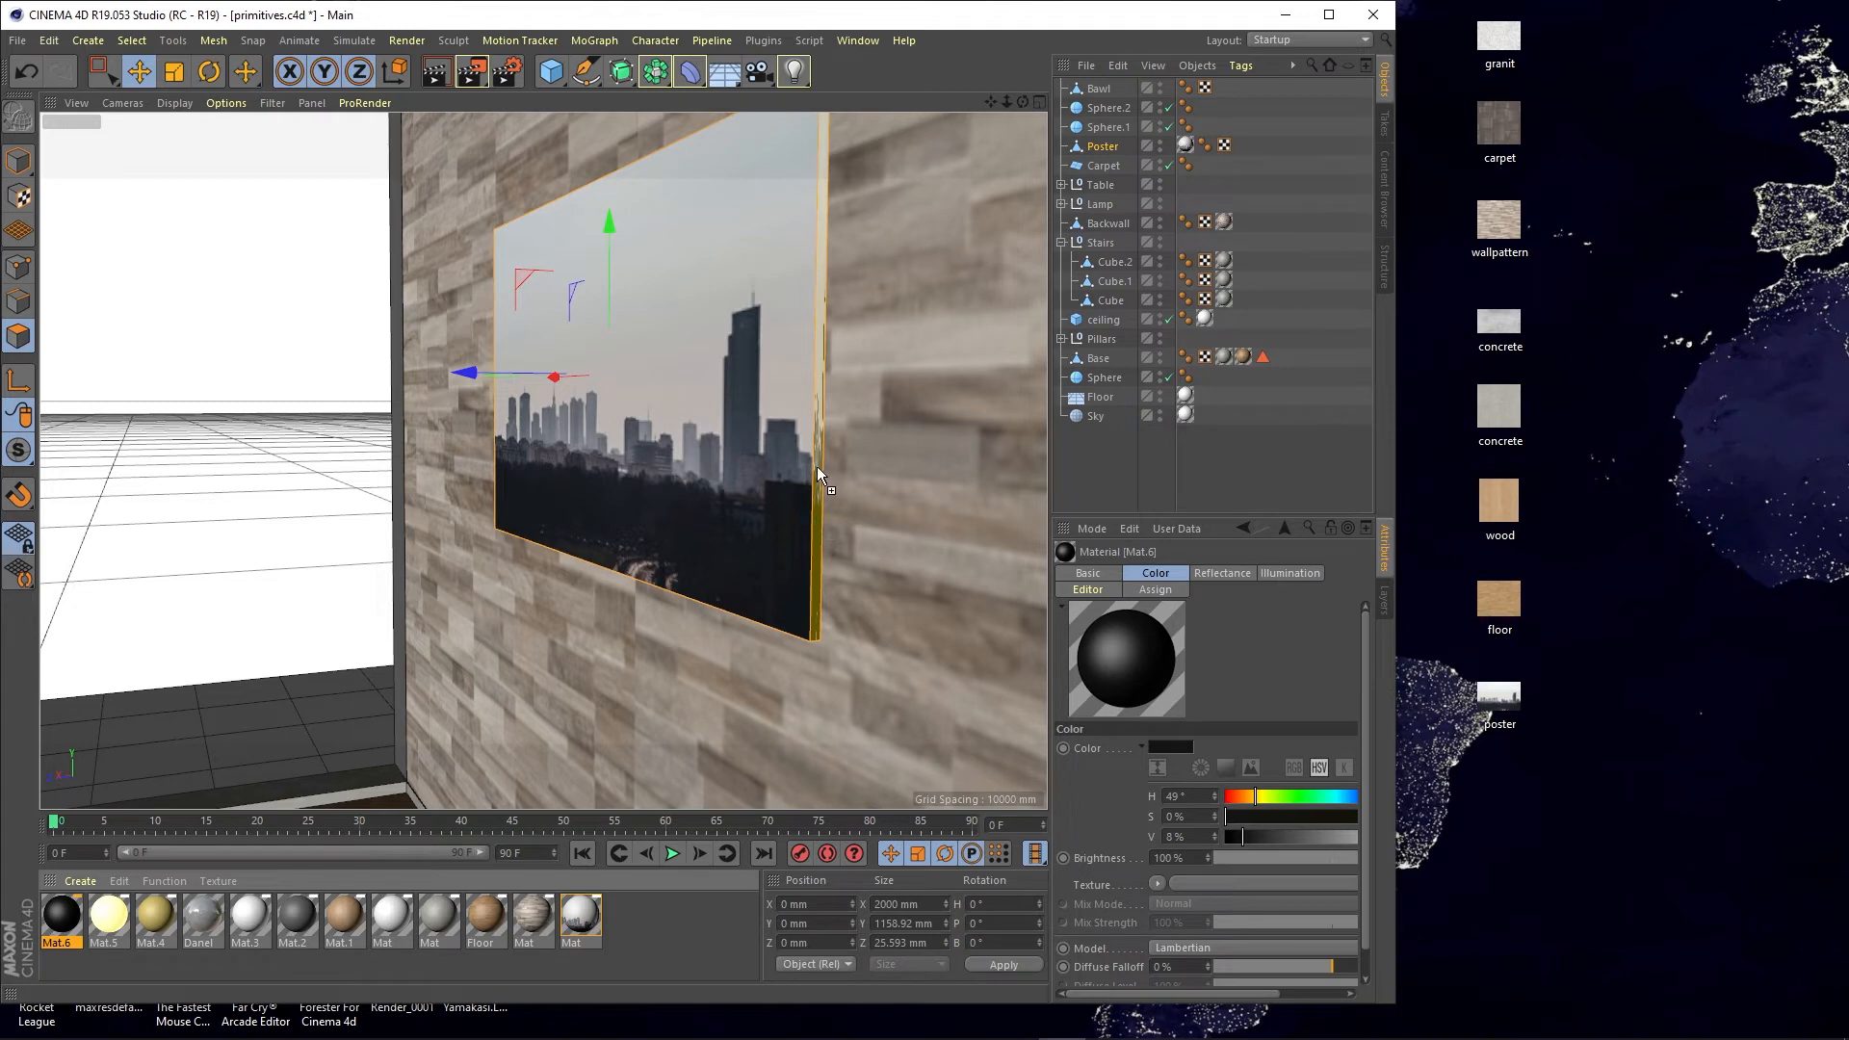
pyautogui.moveTo(817, 487); pyautogui.dragTo(816, 487)
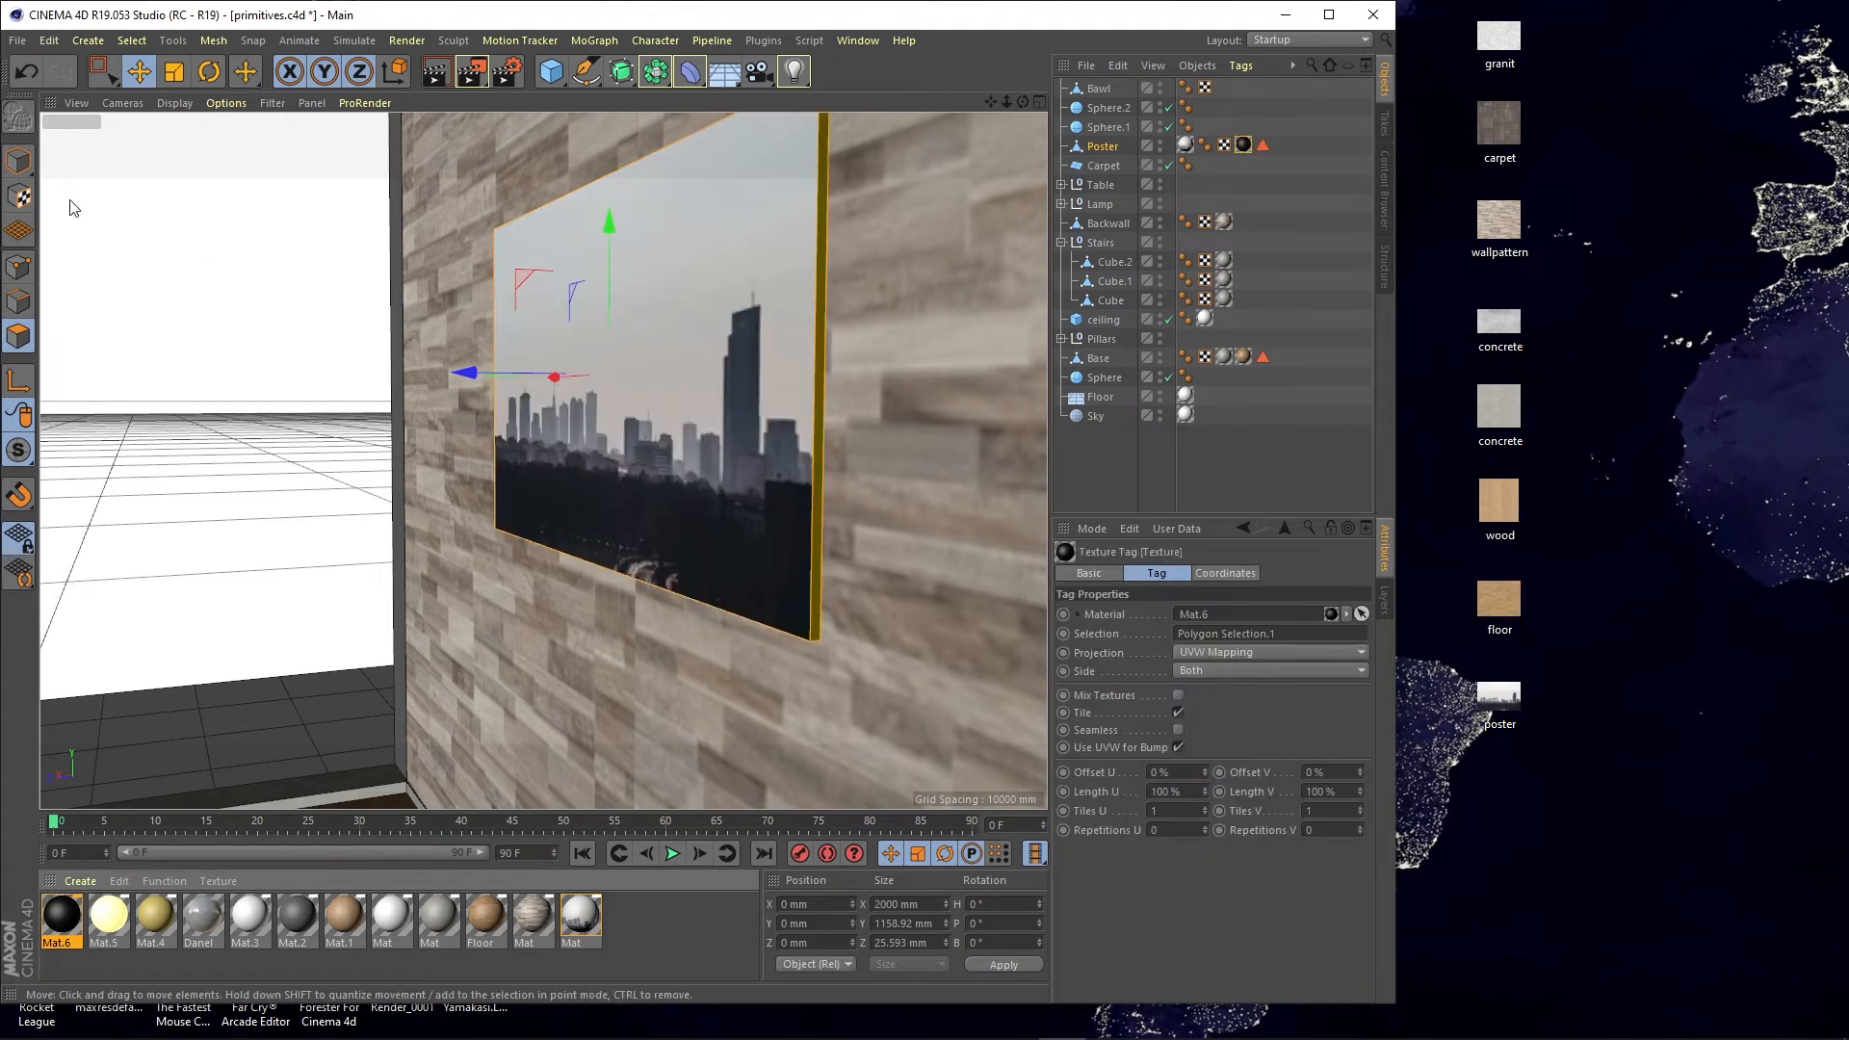
pyautogui.click(27, 158)
# Push the poster back against the wall to a Z position of about -2806 mm
pyautogui.keyDown('alt'); pyautogui.moveTo(618, 501); pyautogui.dragTo(662, 476); pyautogui.keyUp('alt')
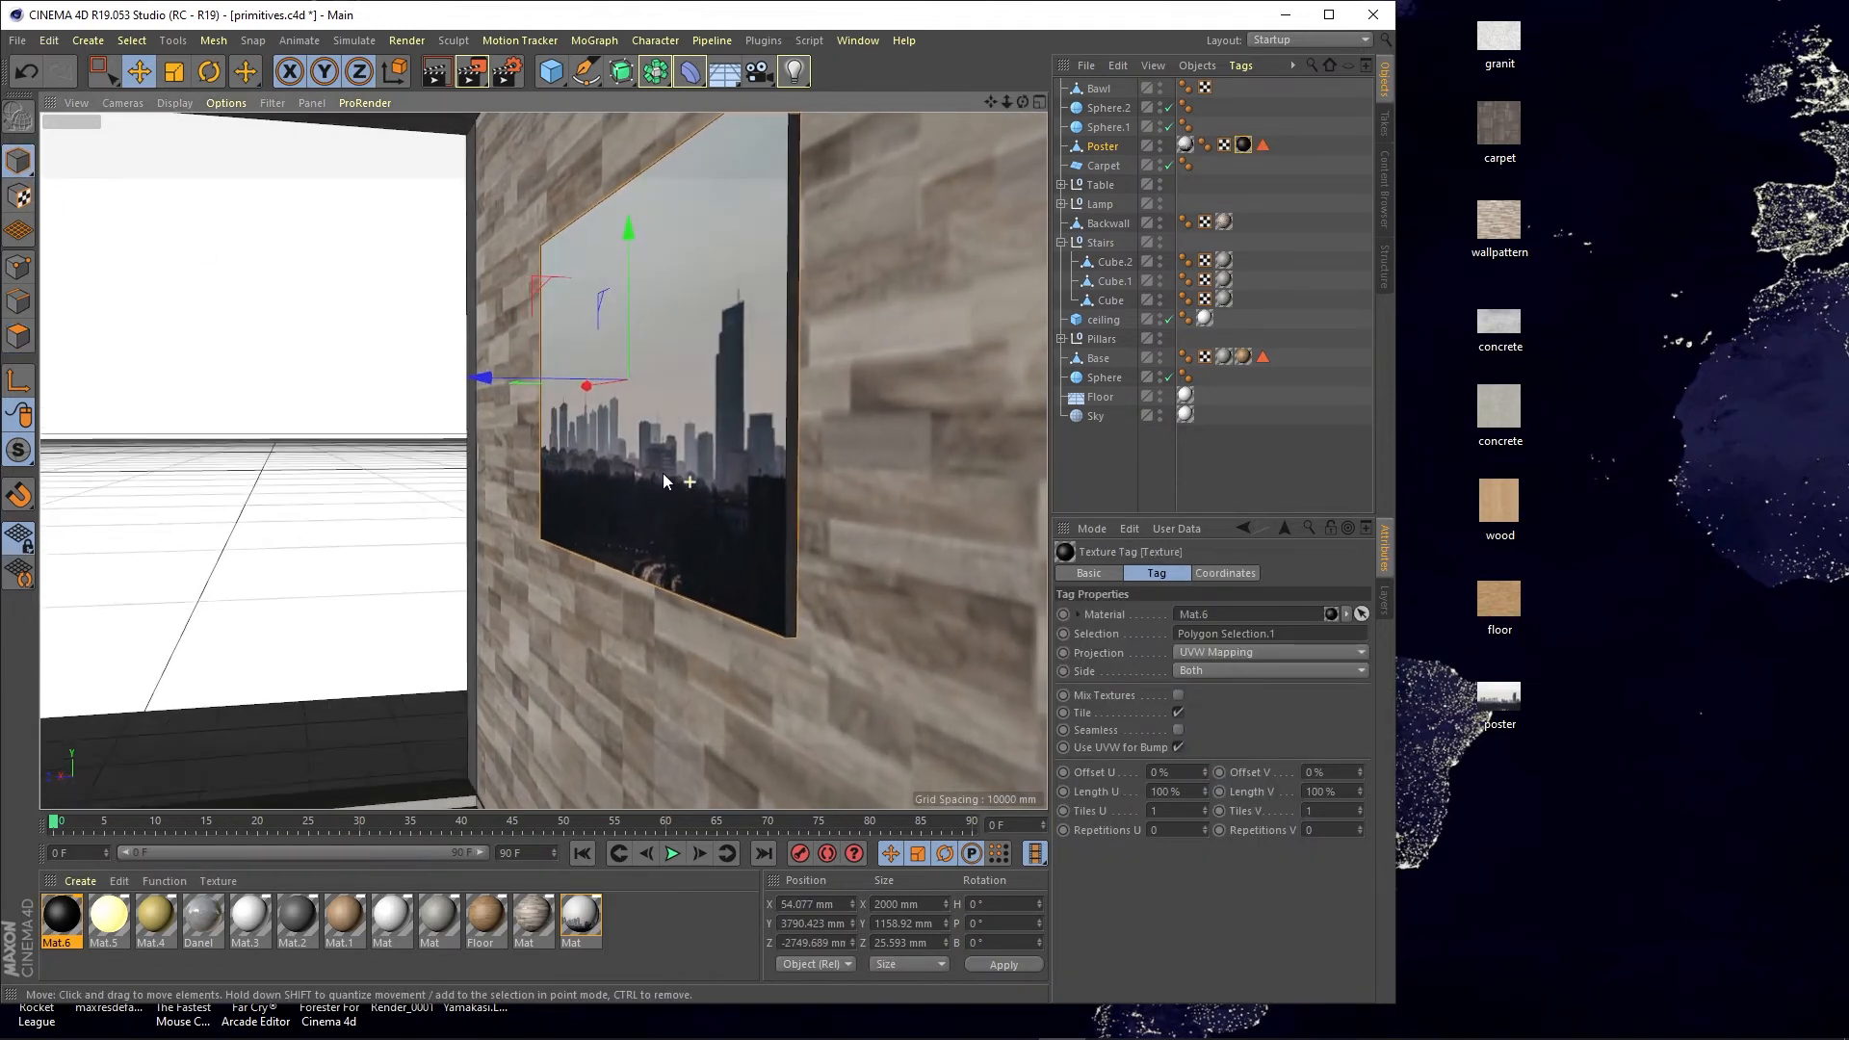
pyautogui.moveTo(501, 385); pyautogui.dragTo(807, 428)
pyautogui.scroll(-4, 659, 429)
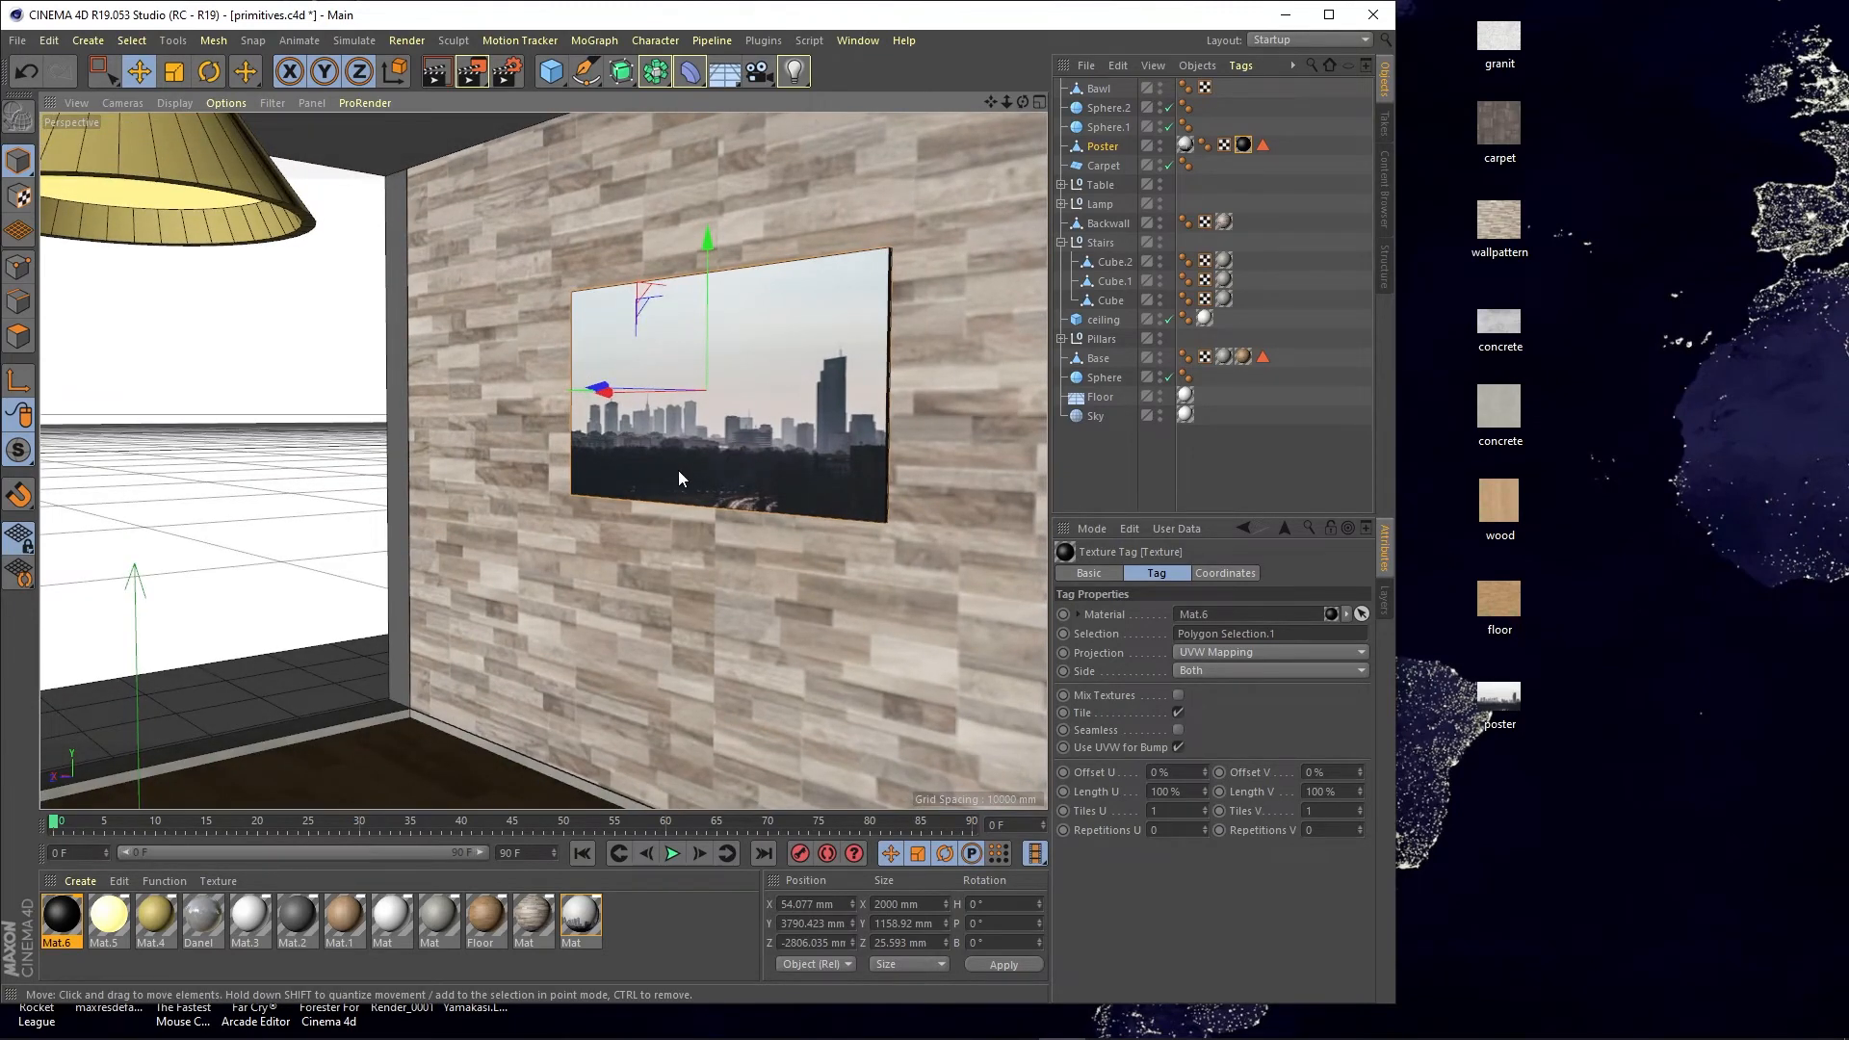
# Create two materials from the desktop carpet and wood images
pyautogui.click(1509, 129)
pyautogui.moveTo(1509, 128); pyautogui.dragTo(637, 926)
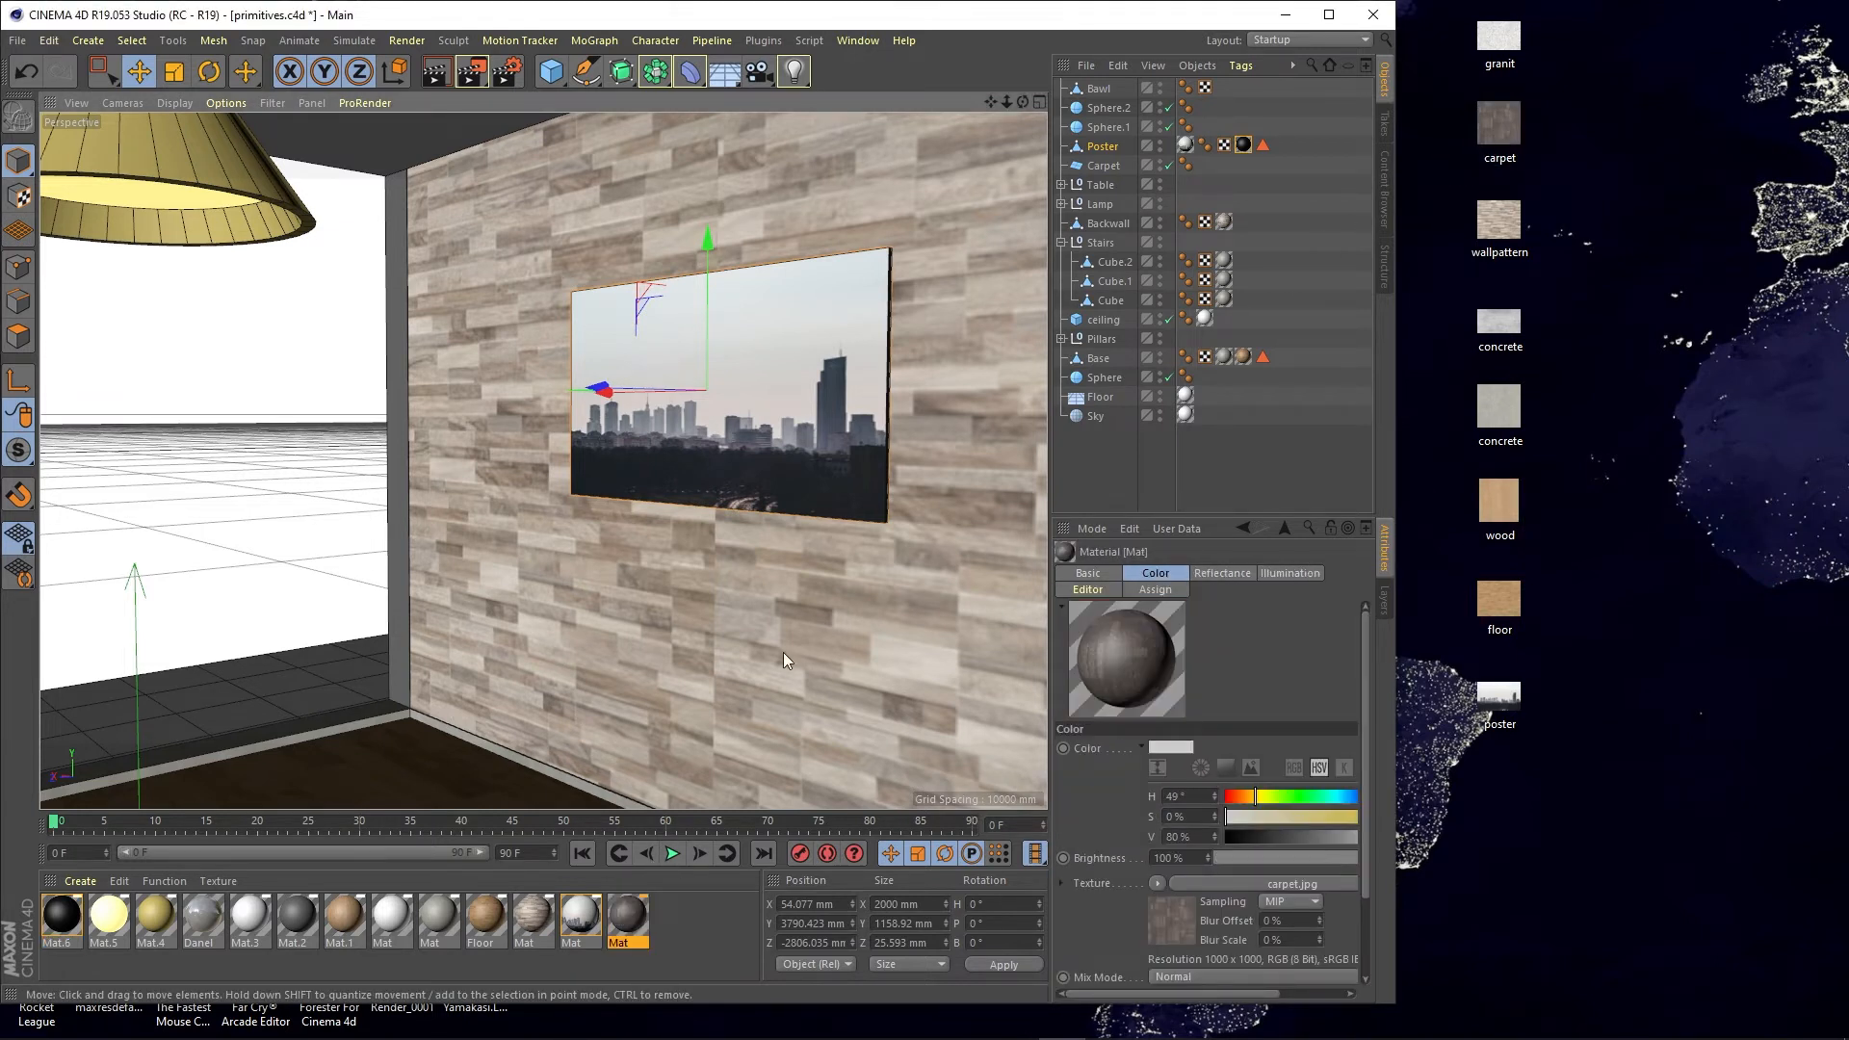
pyautogui.moveTo(1500, 495); pyautogui.dragTo(684, 930)
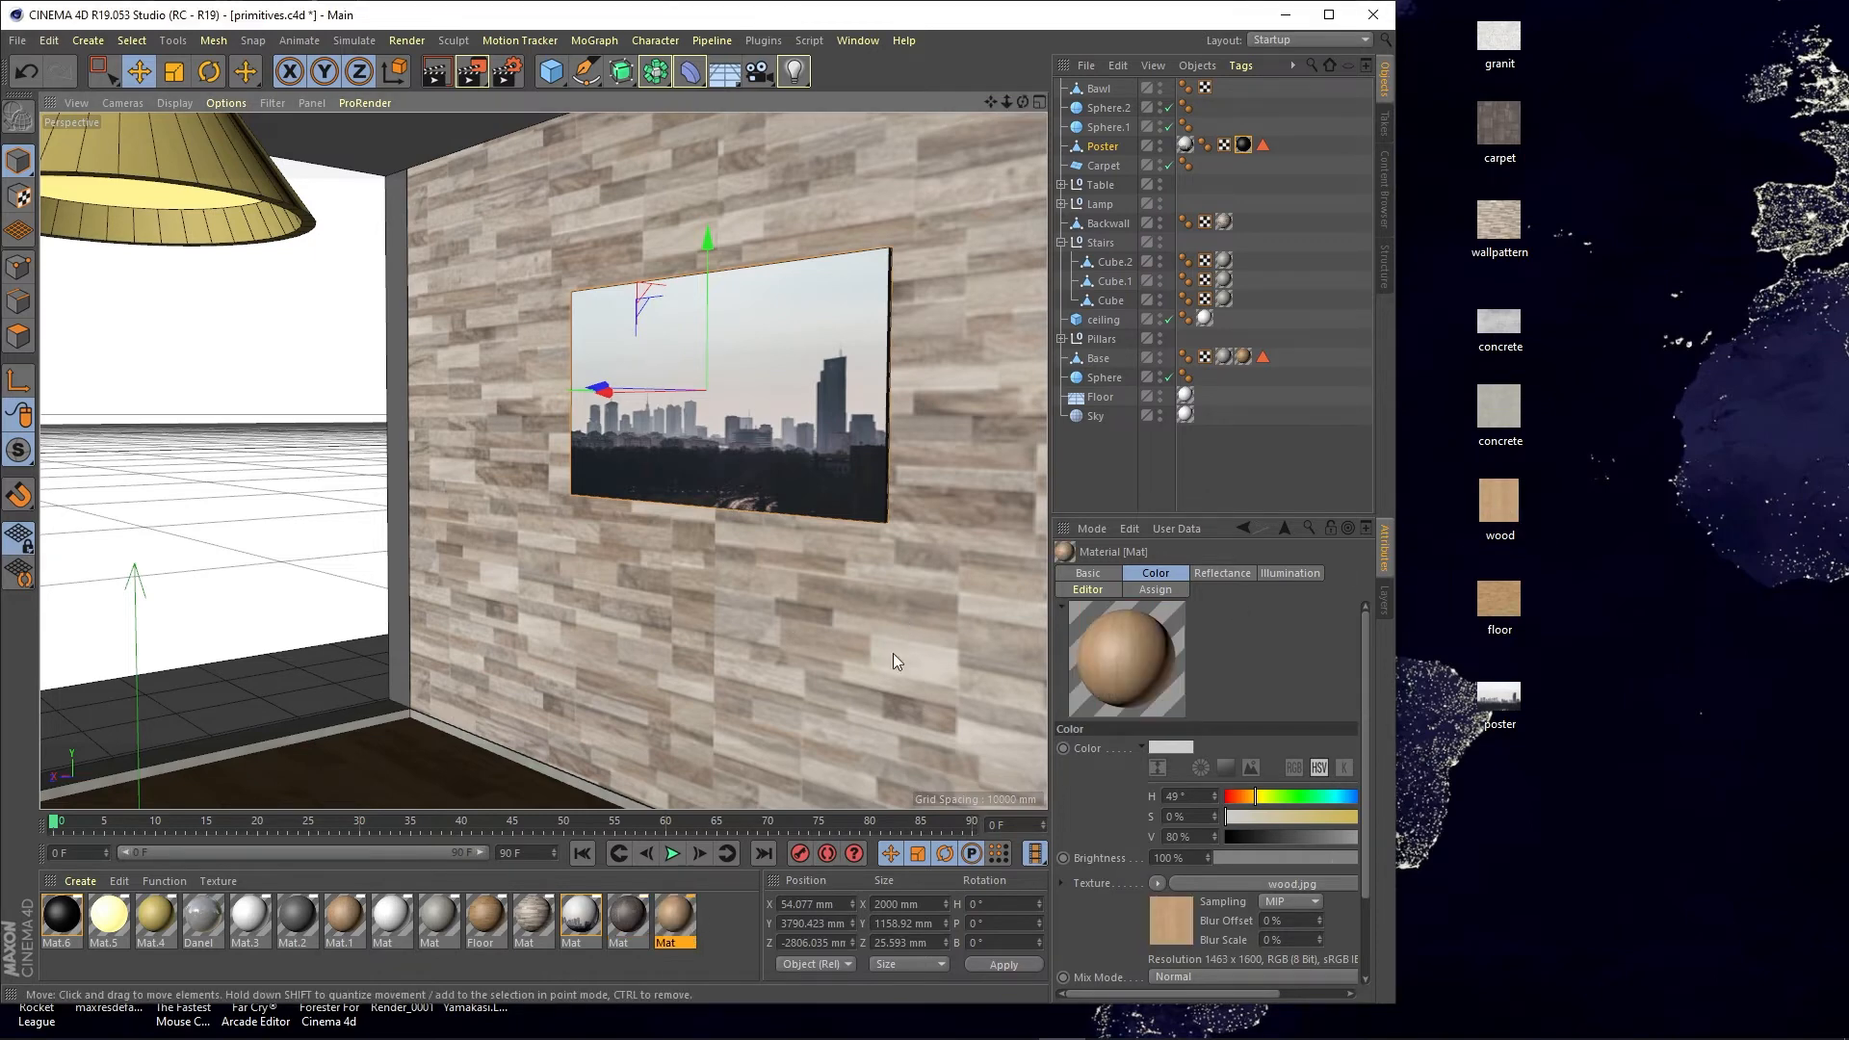
# Maximize the program window and apply the carpet image material to the carpet under the table
pyautogui.click(1329, 15)
pyautogui.keyDown('alt'); pyautogui.moveTo(928, 547); pyautogui.dragTo(812, 569); pyautogui.keyUp('alt')
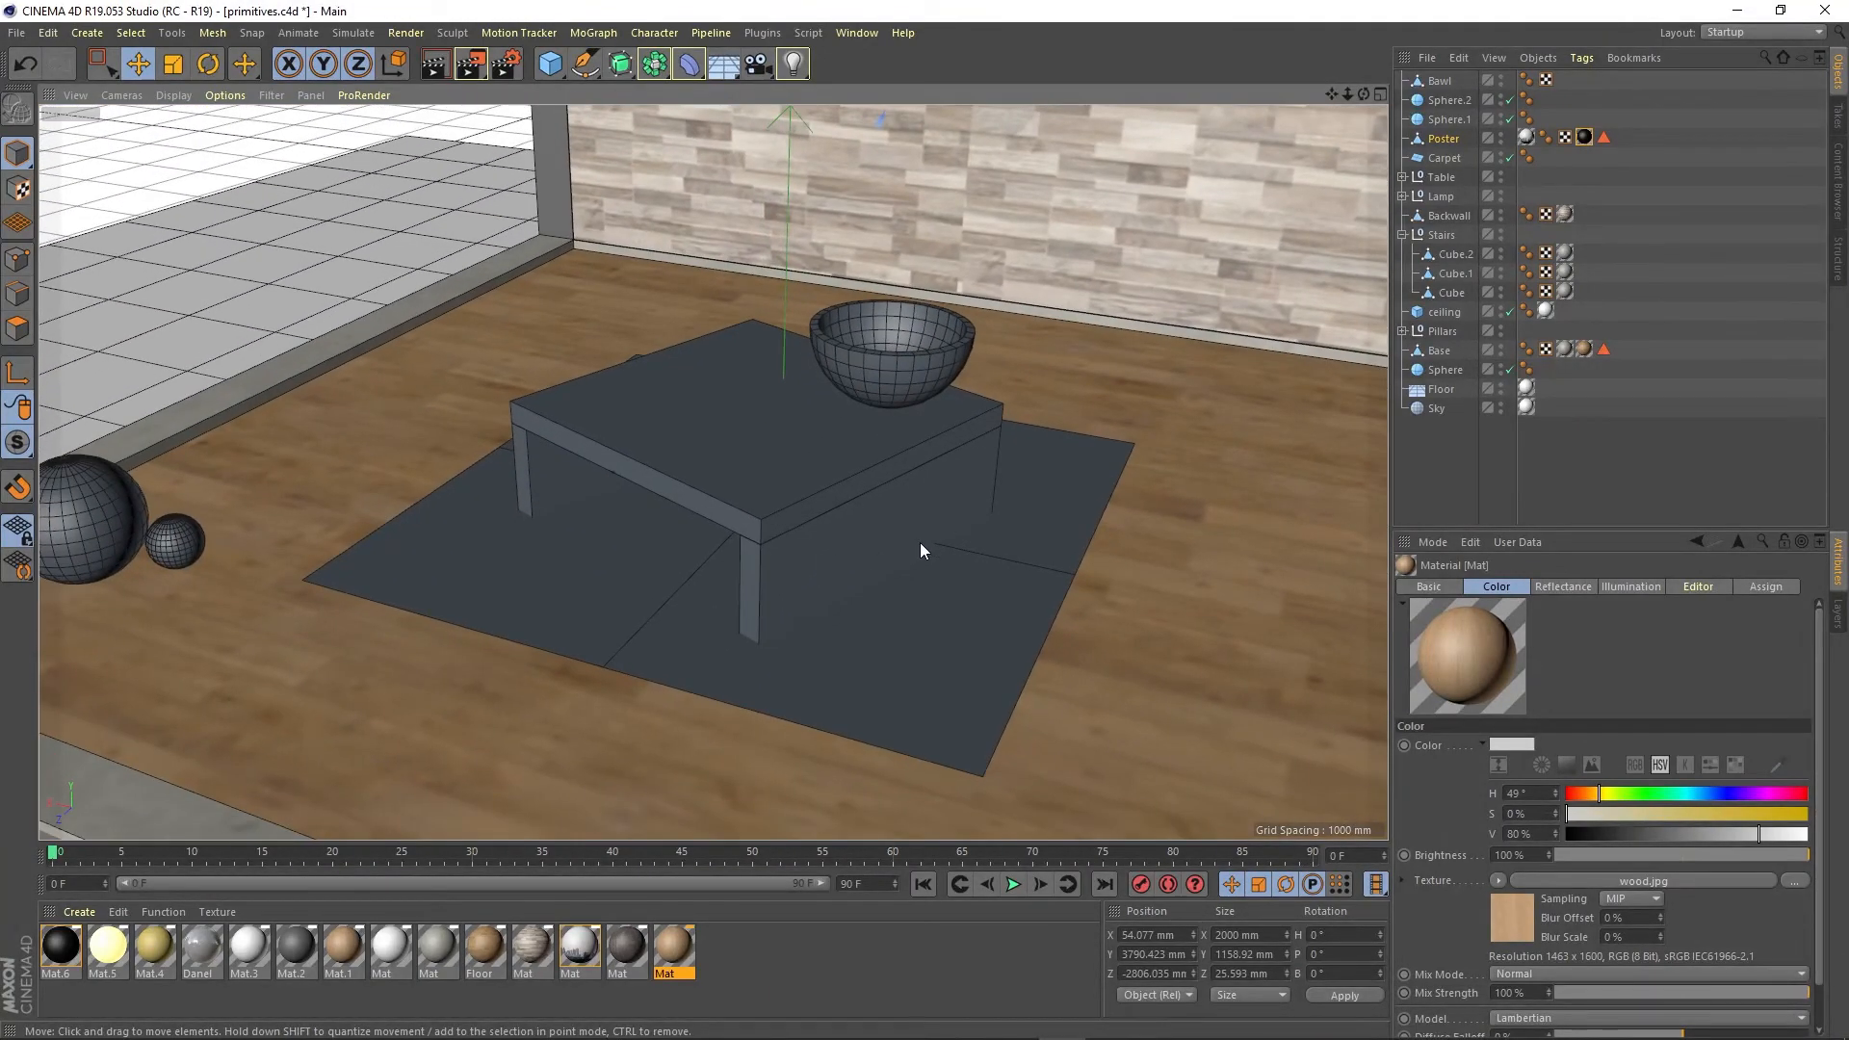
pyautogui.click(642, 949)
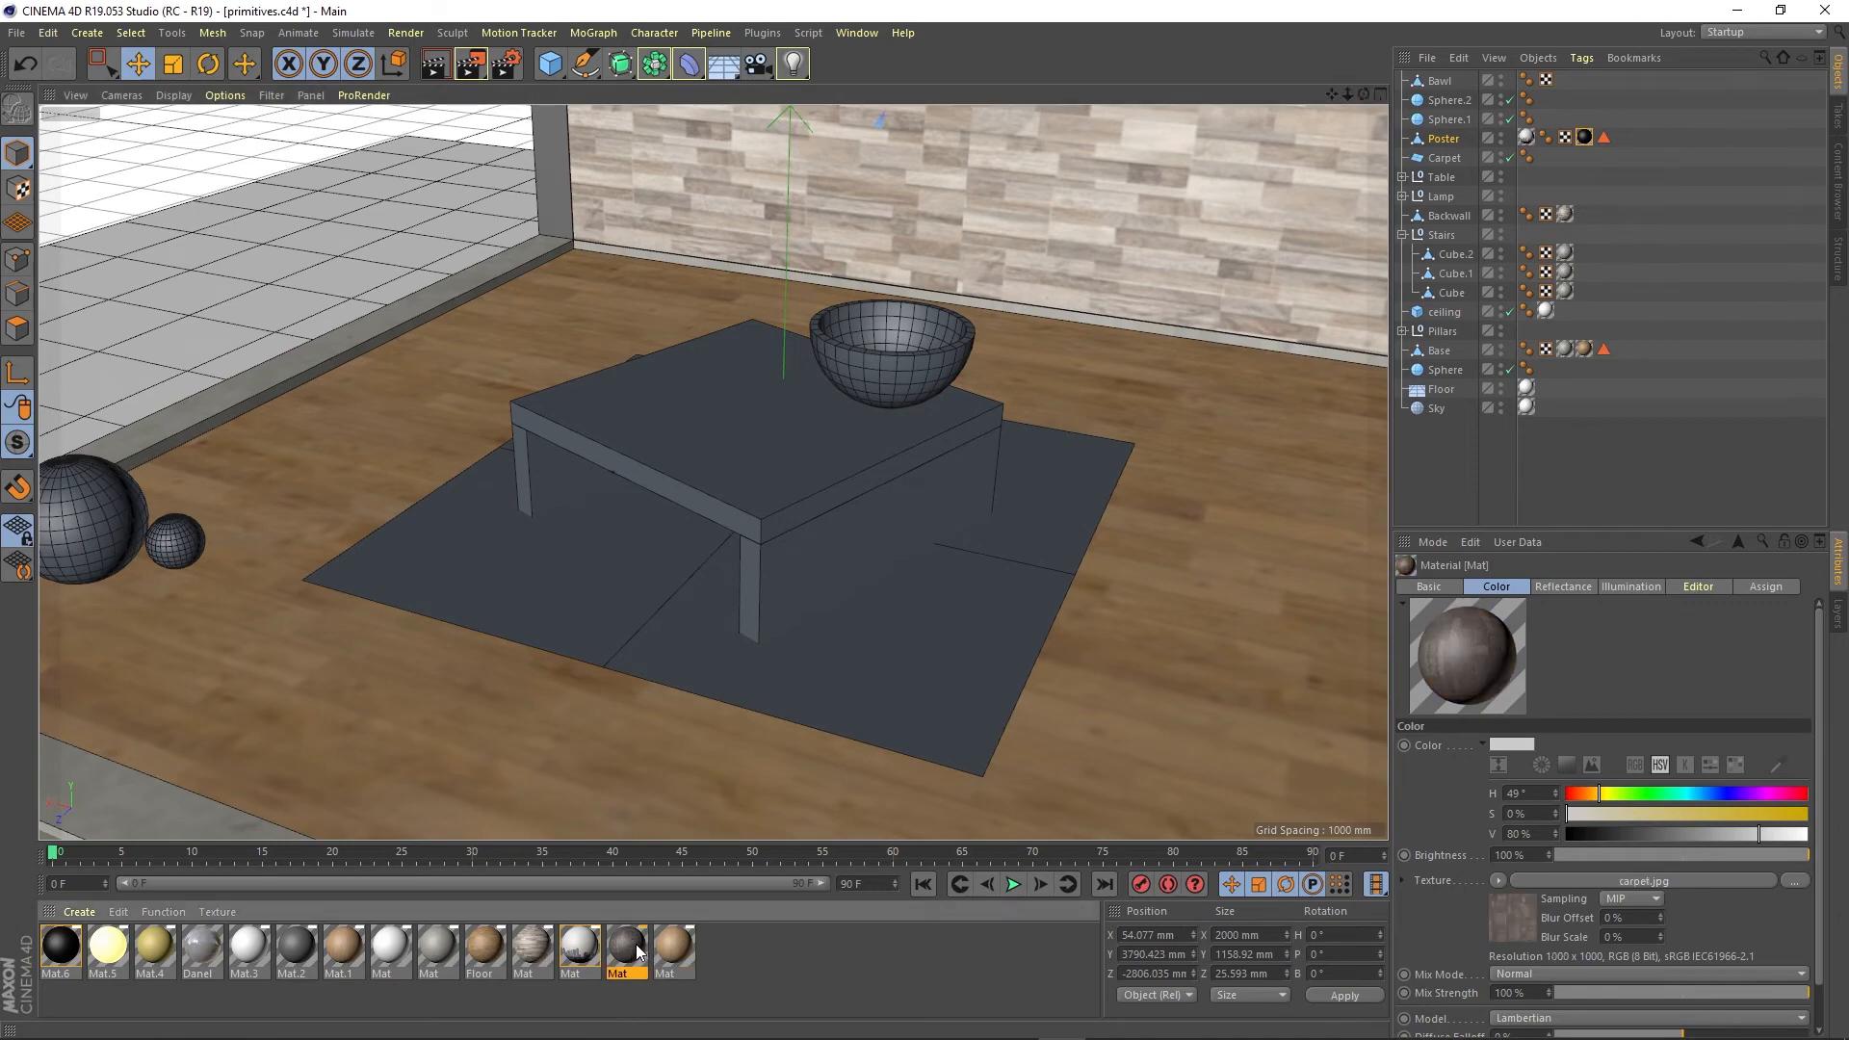
pyautogui.moveTo(626, 947); pyautogui.dragTo(887, 618)
# Apply the wood image material to the table's top and both legs
pyautogui.click(805, 510)
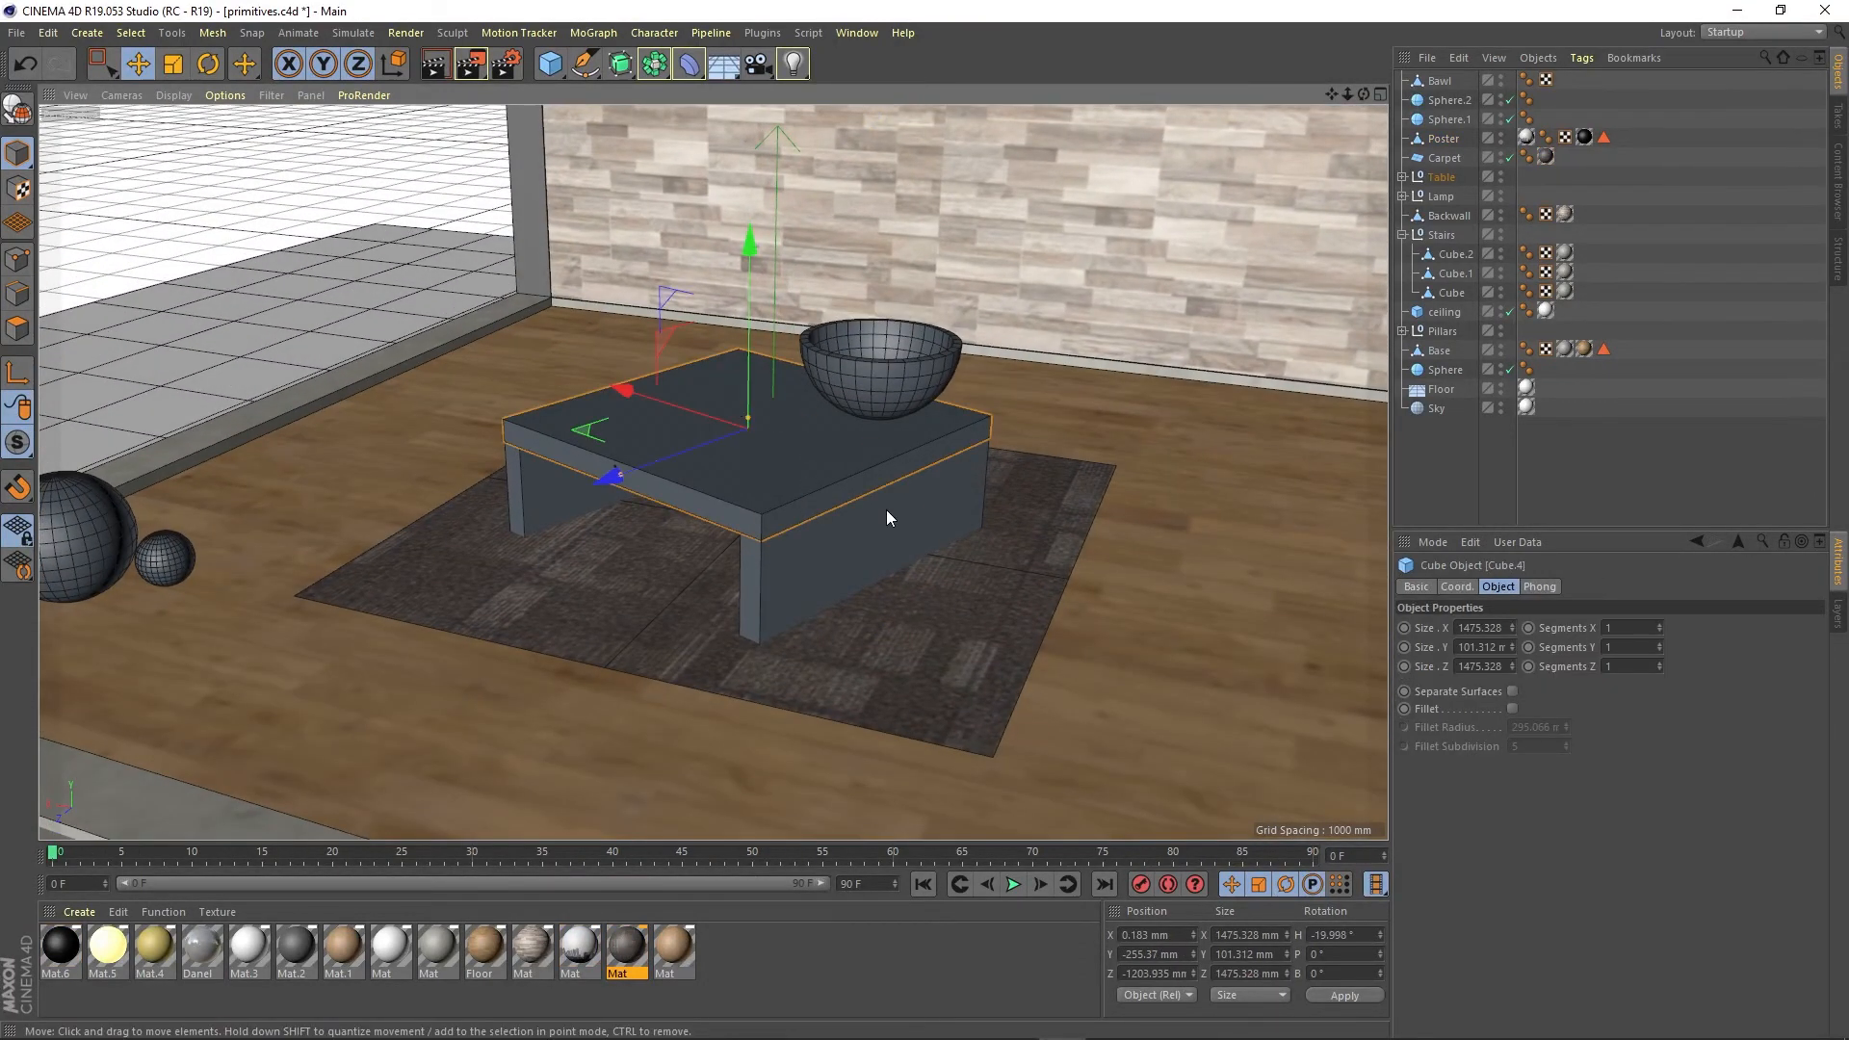
pyautogui.click(673, 948)
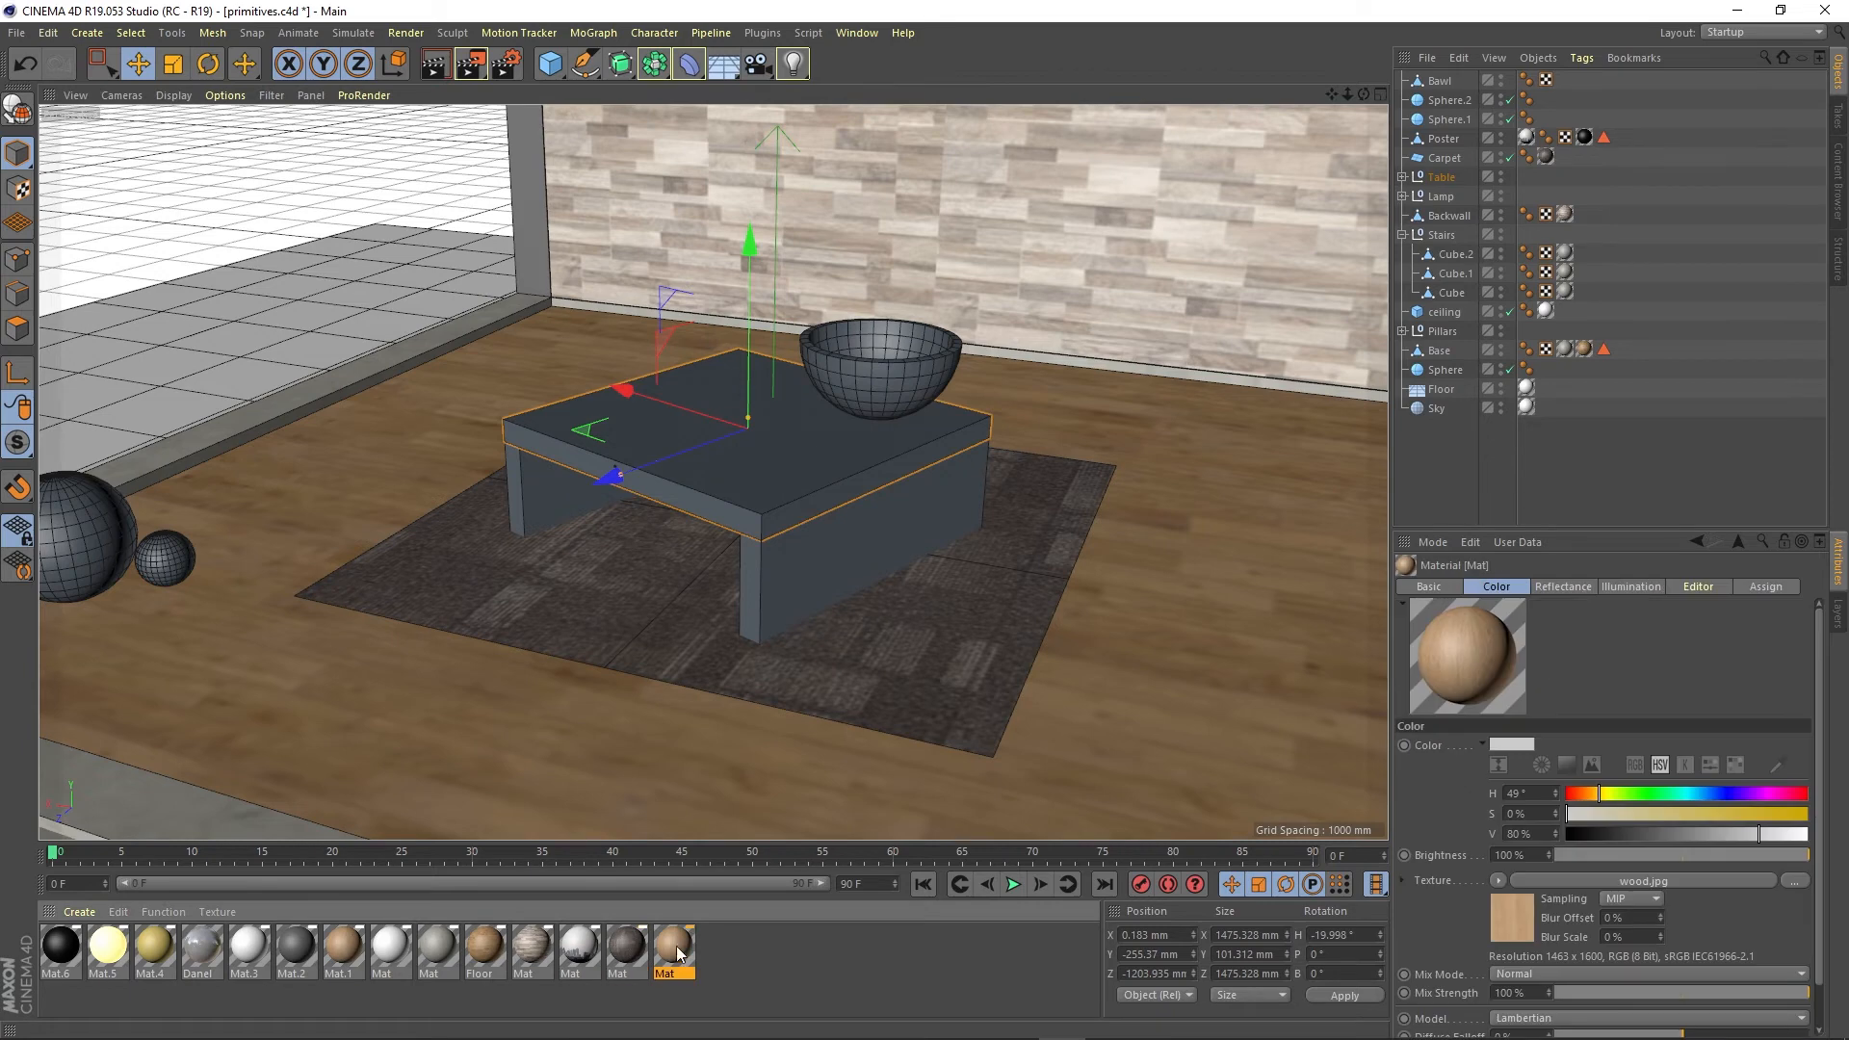
pyautogui.moveTo(684, 945); pyautogui.dragTo(796, 529)
pyautogui.moveTo(693, 933); pyautogui.dragTo(795, 591)
pyautogui.keyDown('alt'); pyautogui.moveTo(696, 499); pyautogui.dragTo(745, 468); pyautogui.keyUp('alt')
pyautogui.moveTo(683, 937); pyautogui.dragTo(522, 515)
pyautogui.scroll(-1, 741, 475)
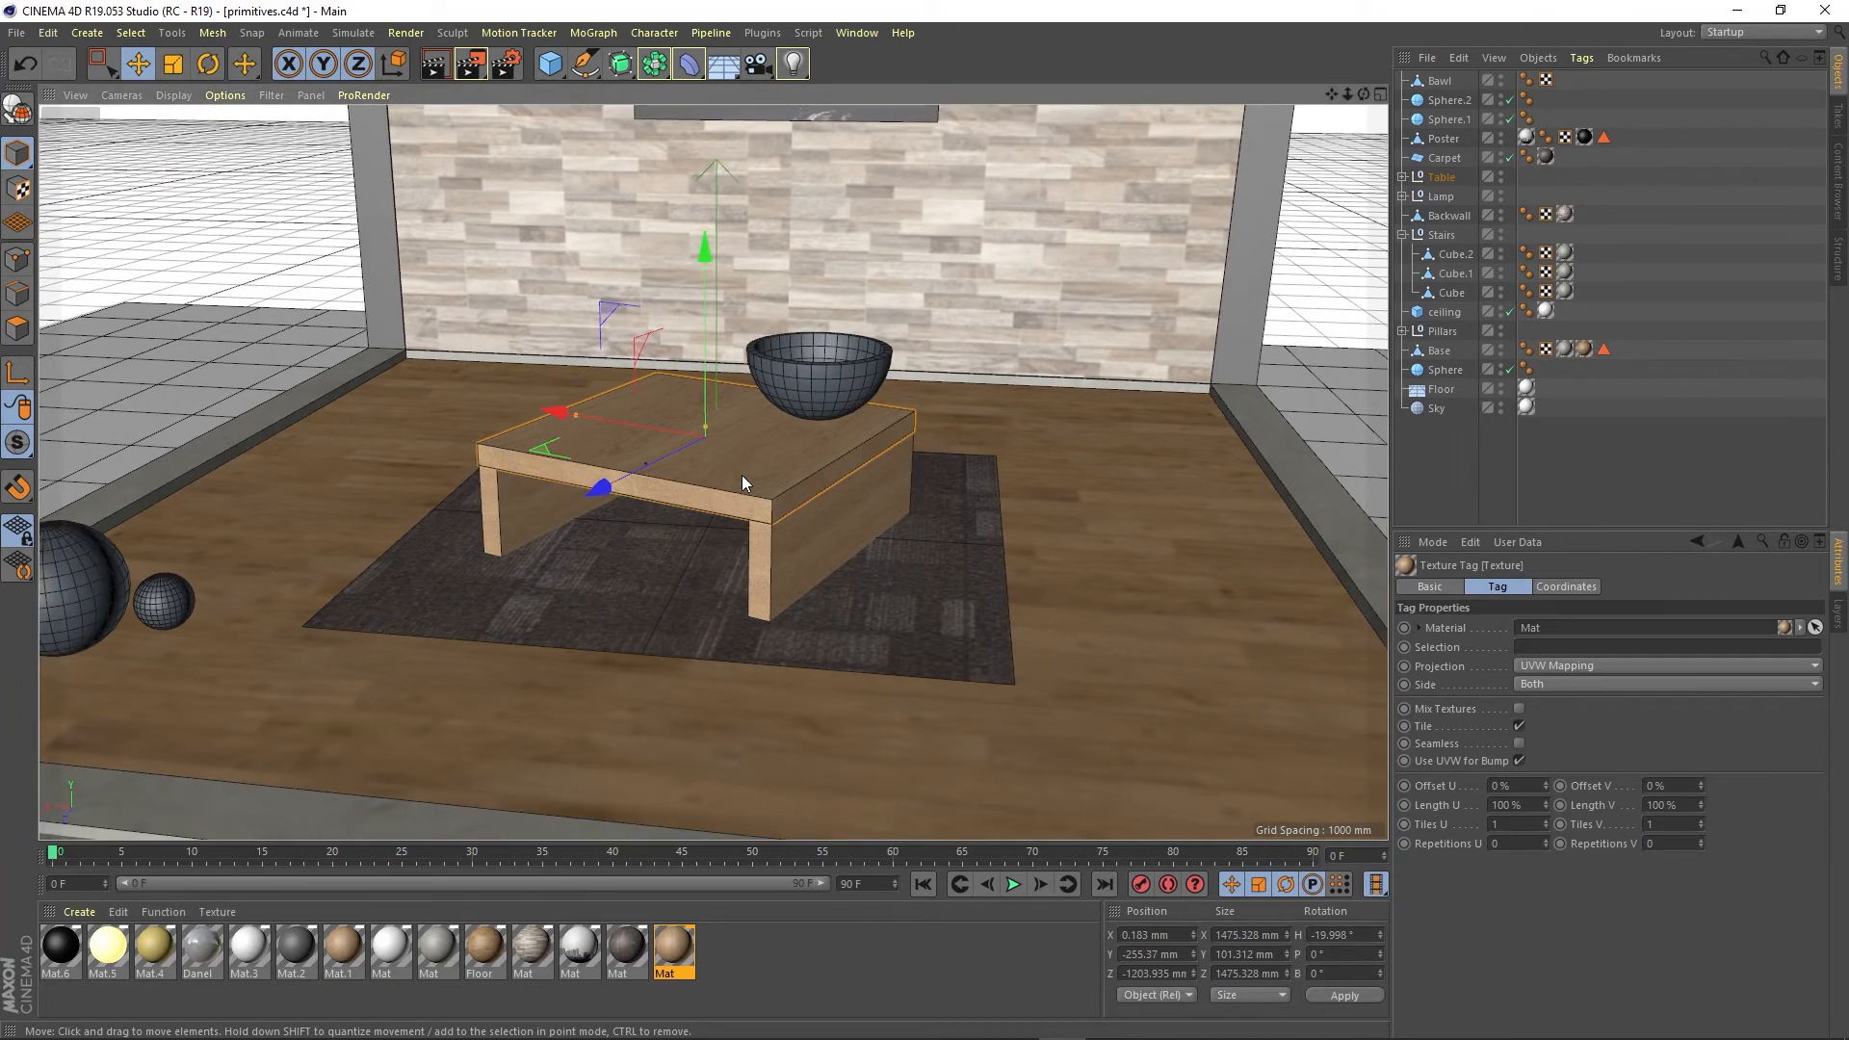
# Select the bowl on the table and create a Banji shader material for it
pyautogui.click(818, 381)
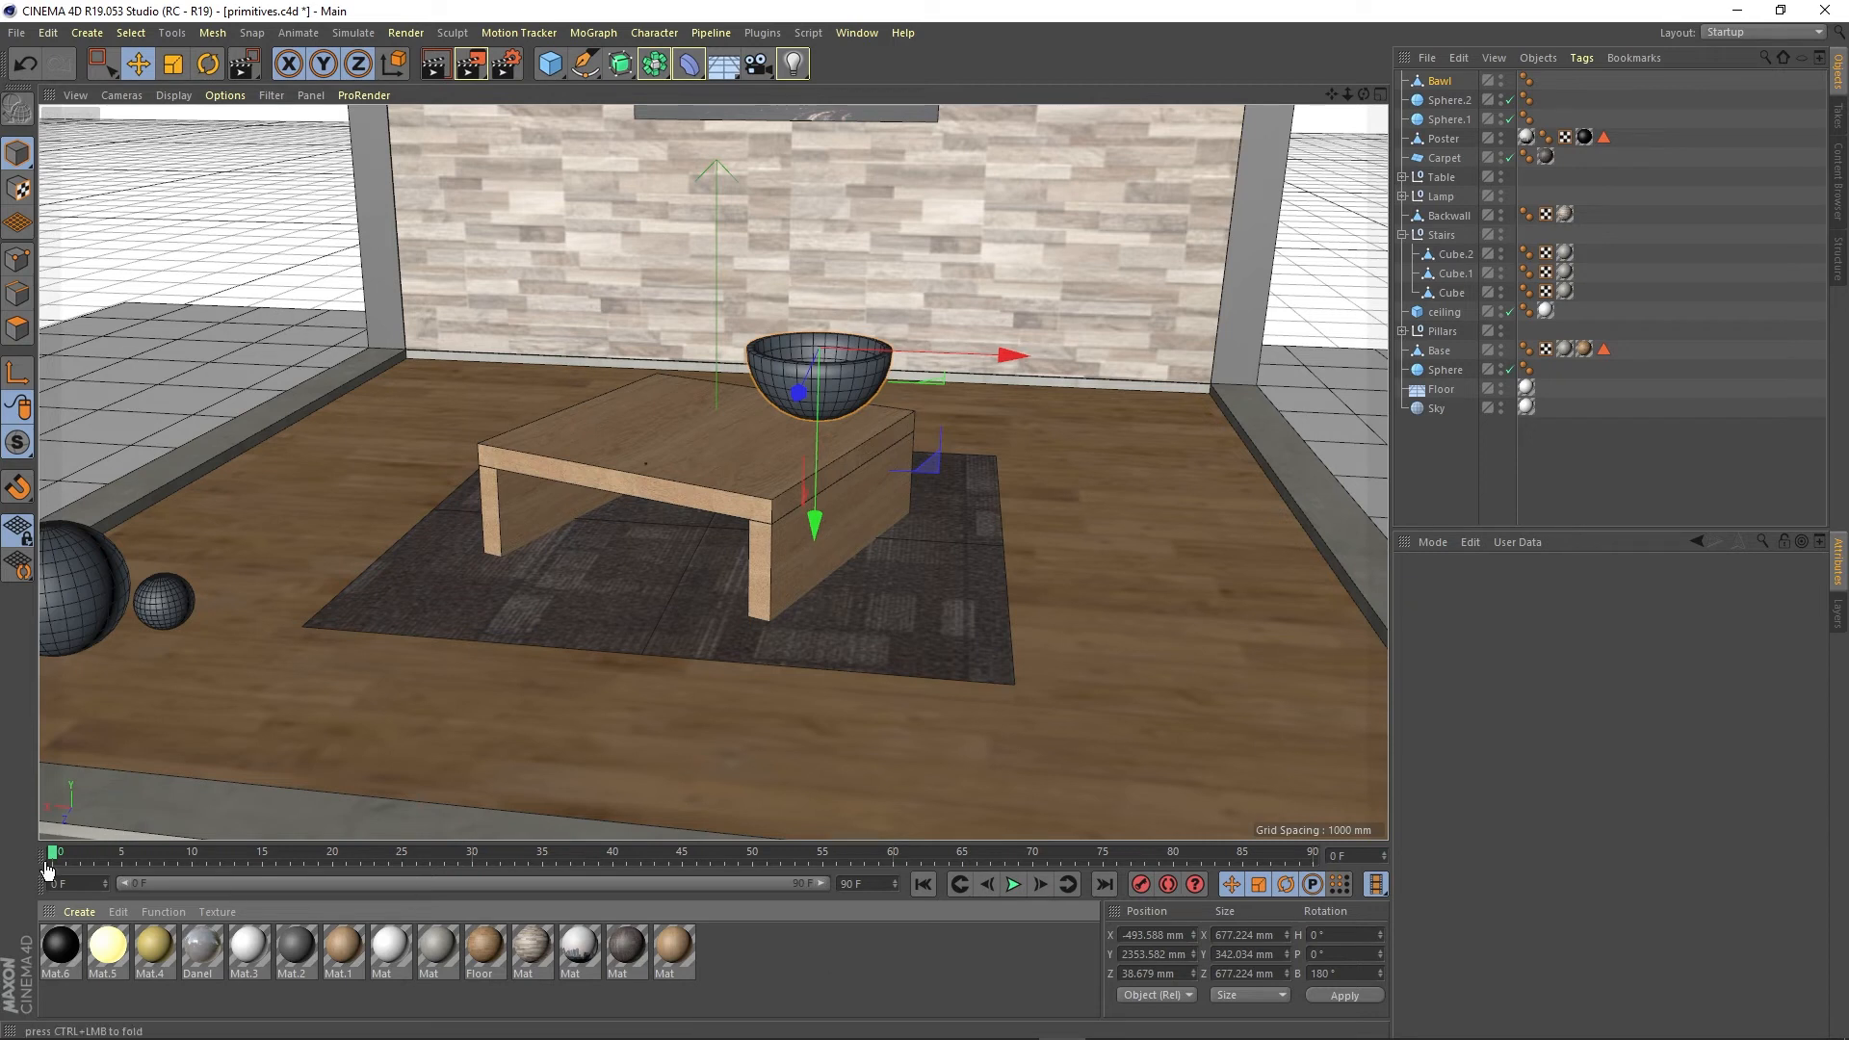
pyautogui.click(214, 949)
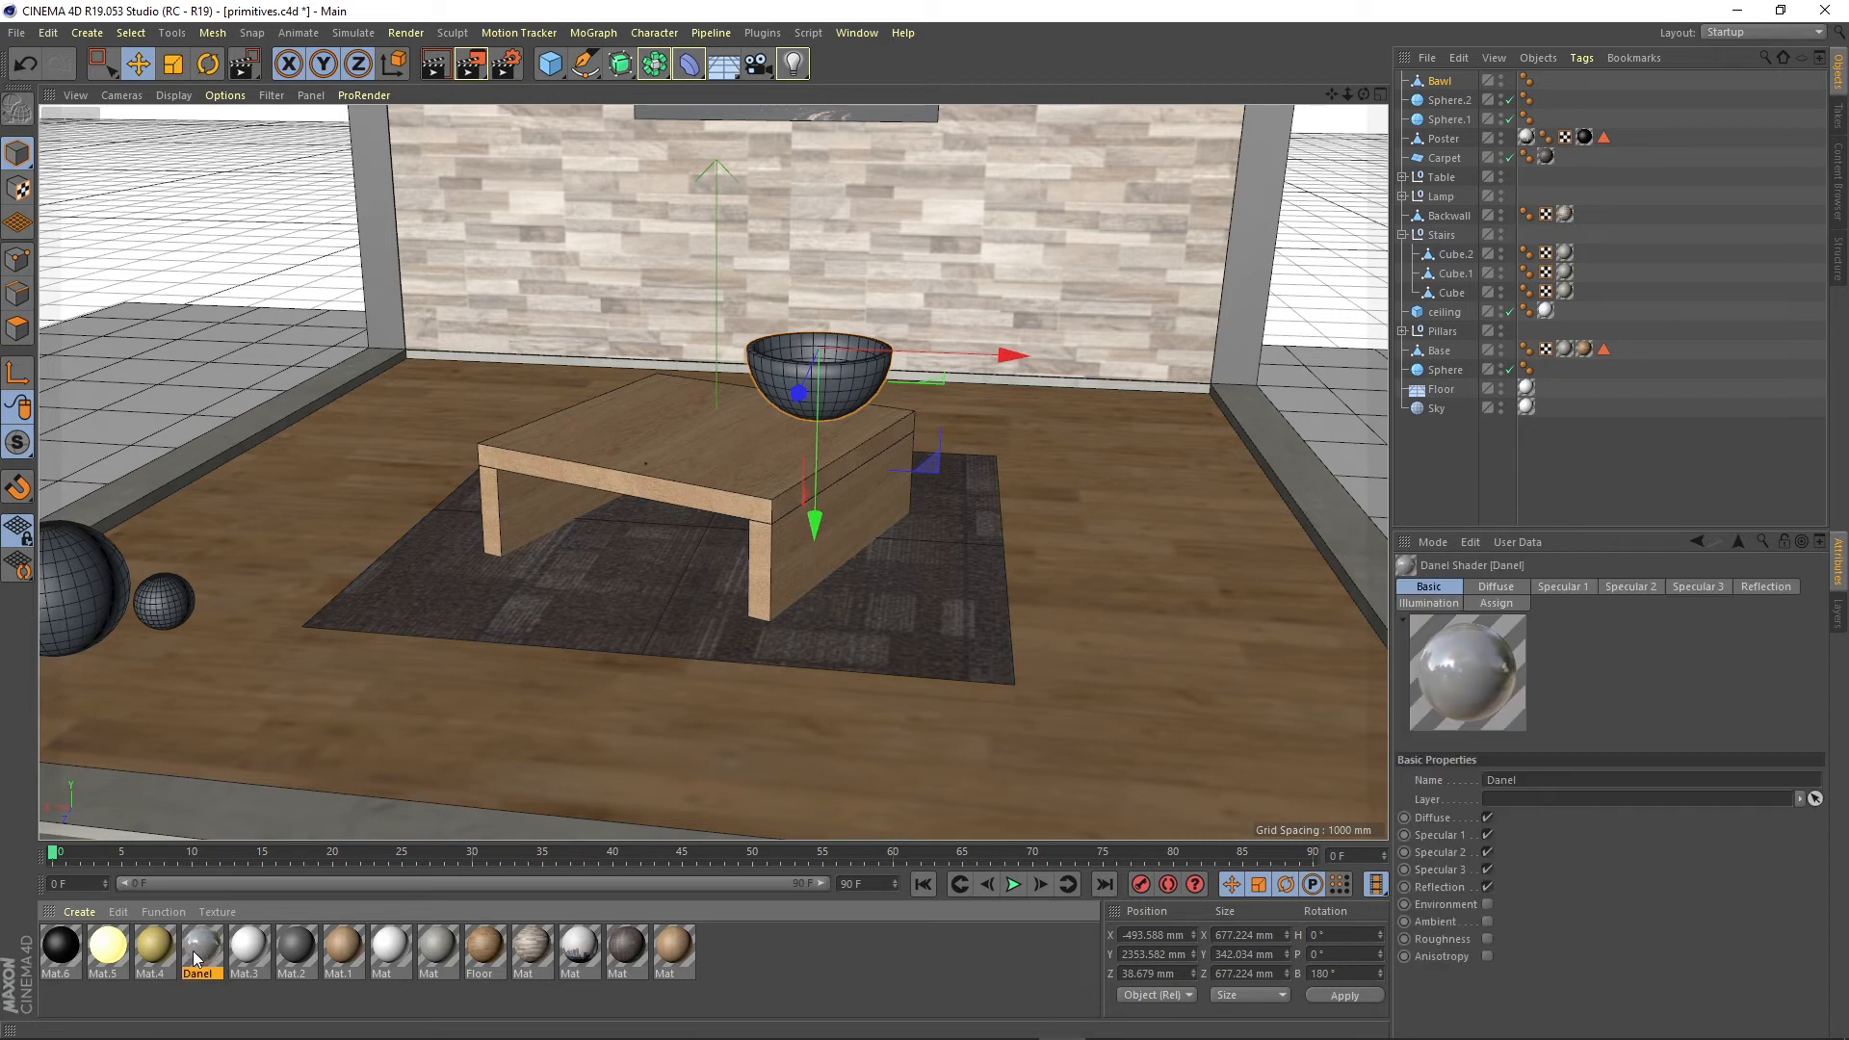
pyautogui.click(79, 912)
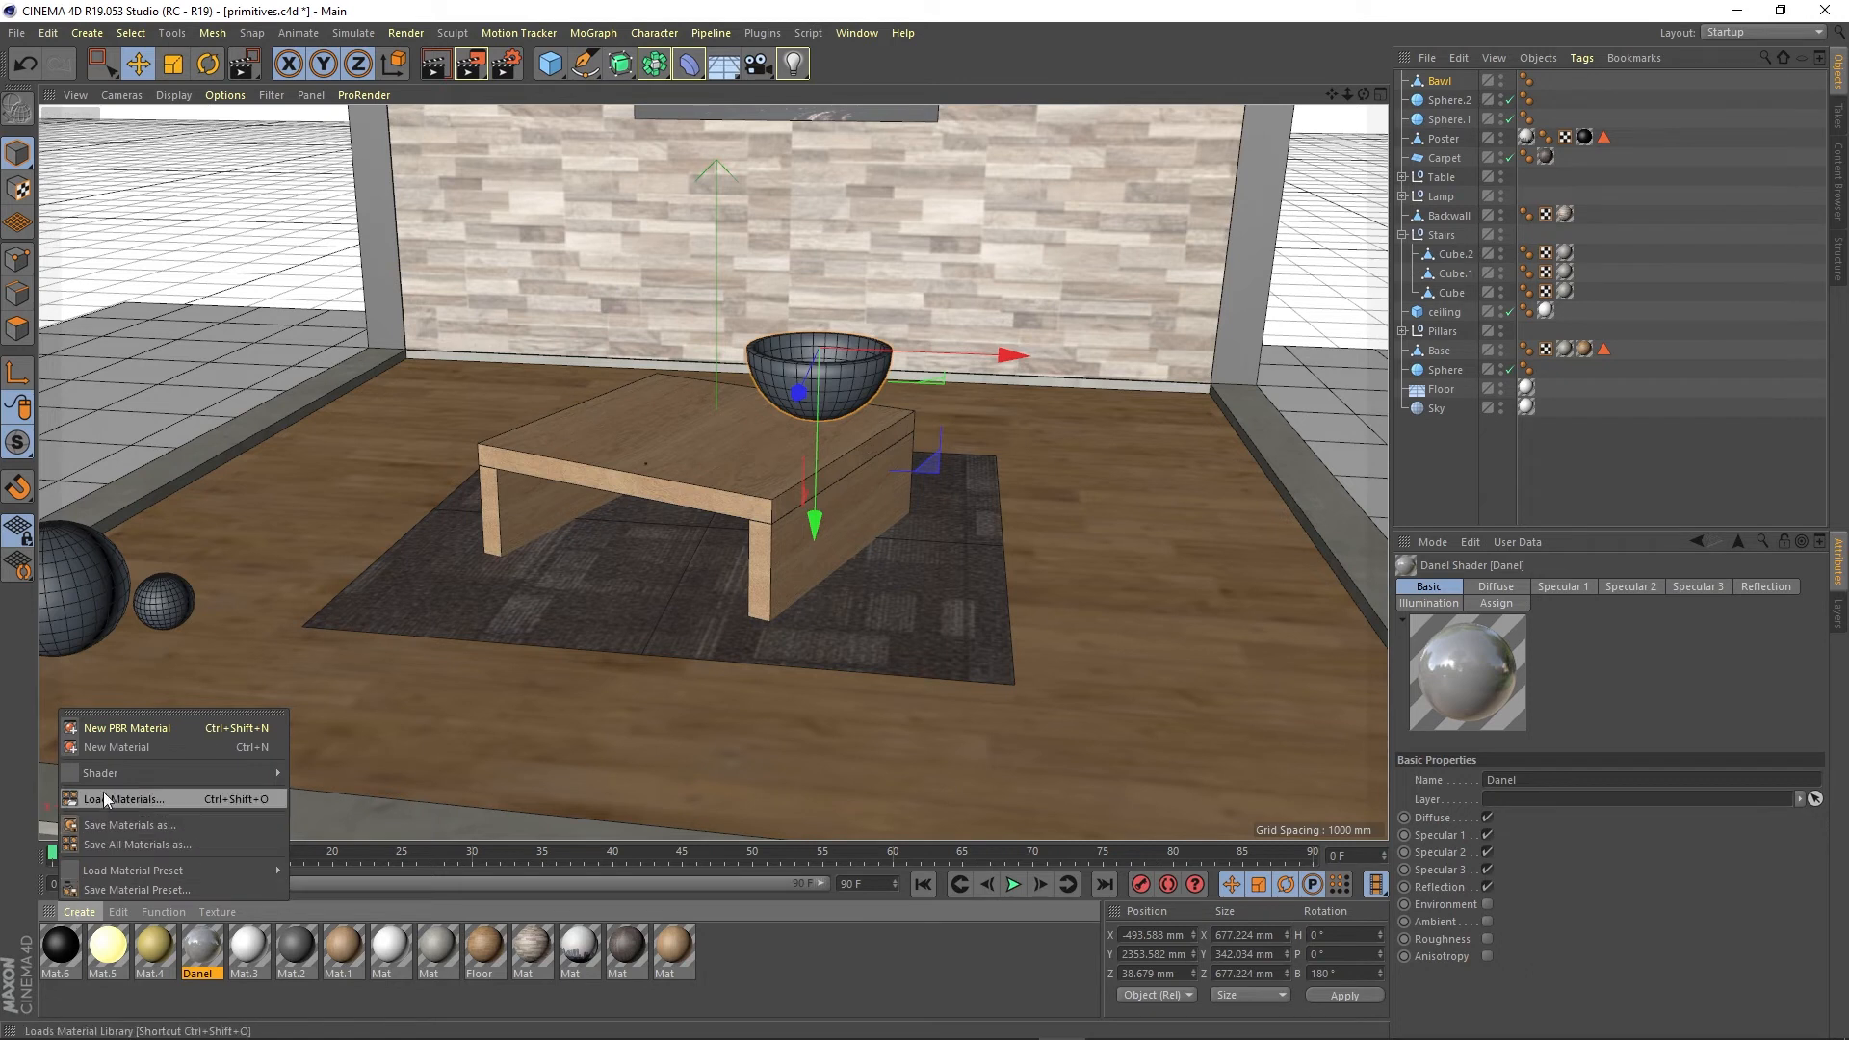
pyautogui.moveTo(105, 774)
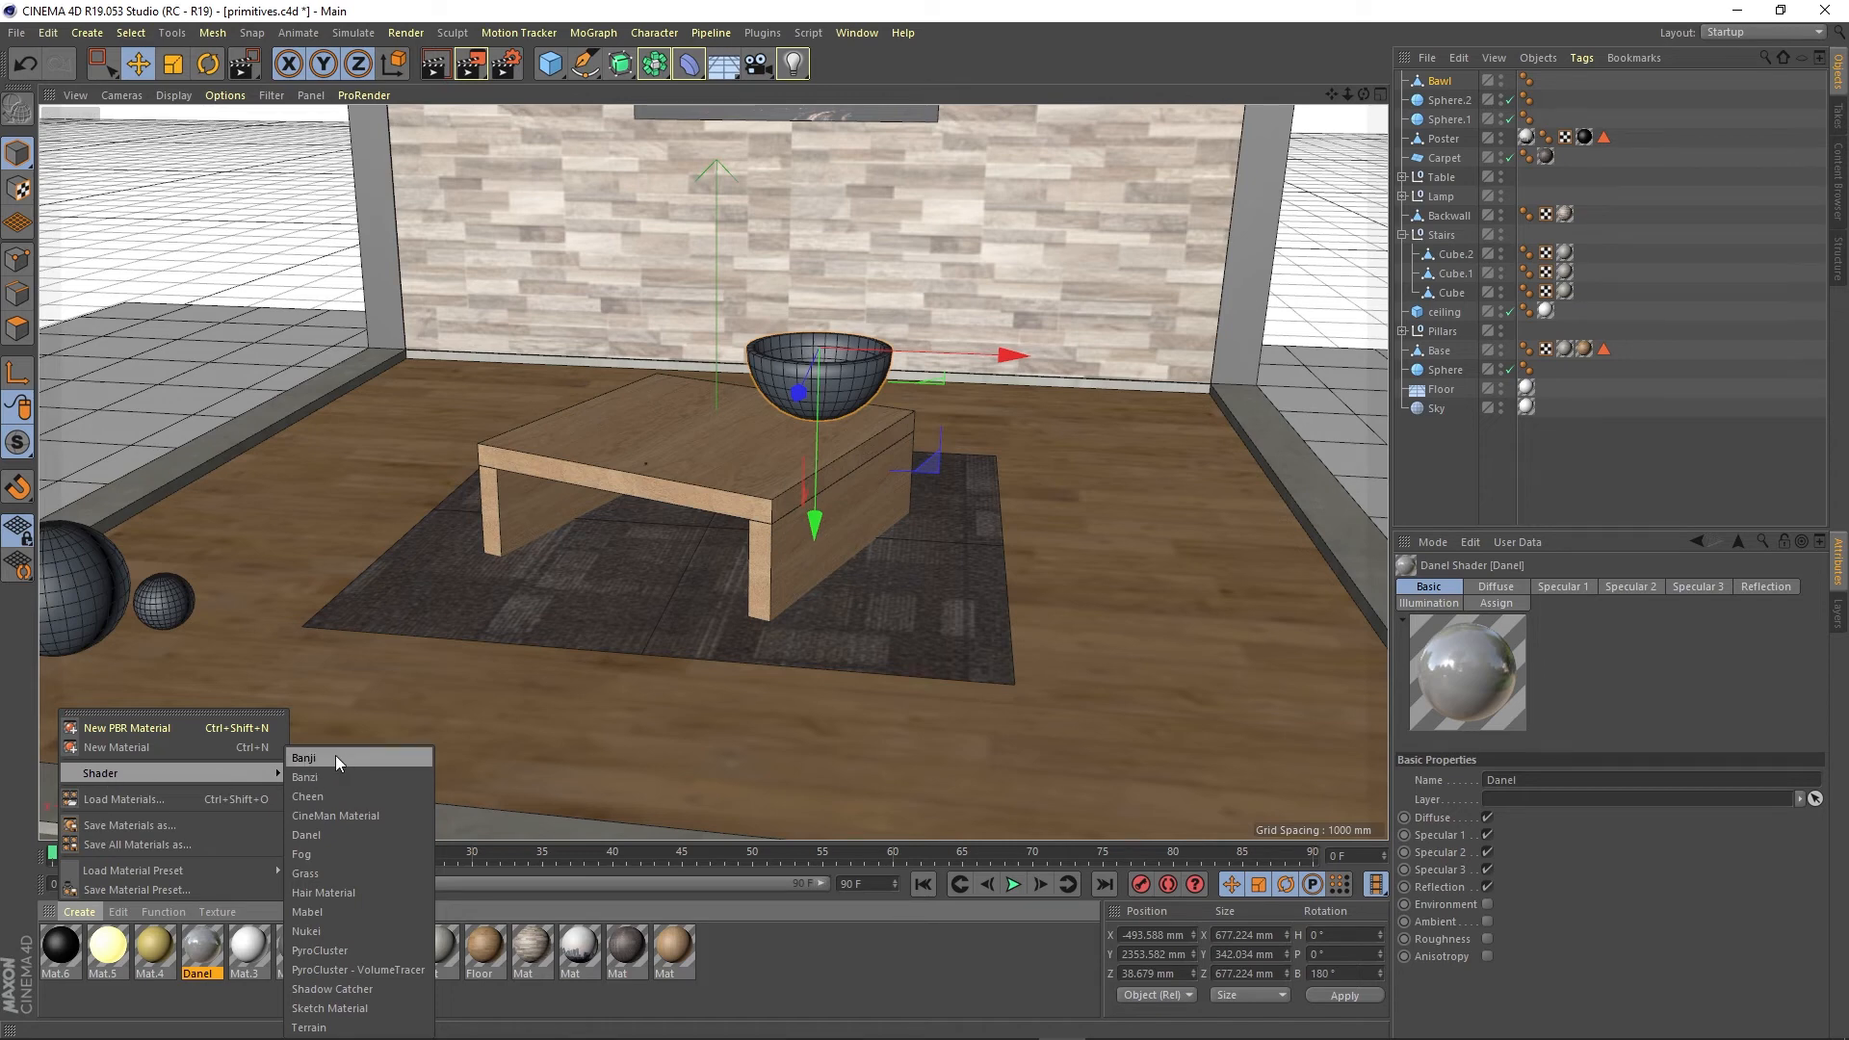
pyautogui.click(79, 913)
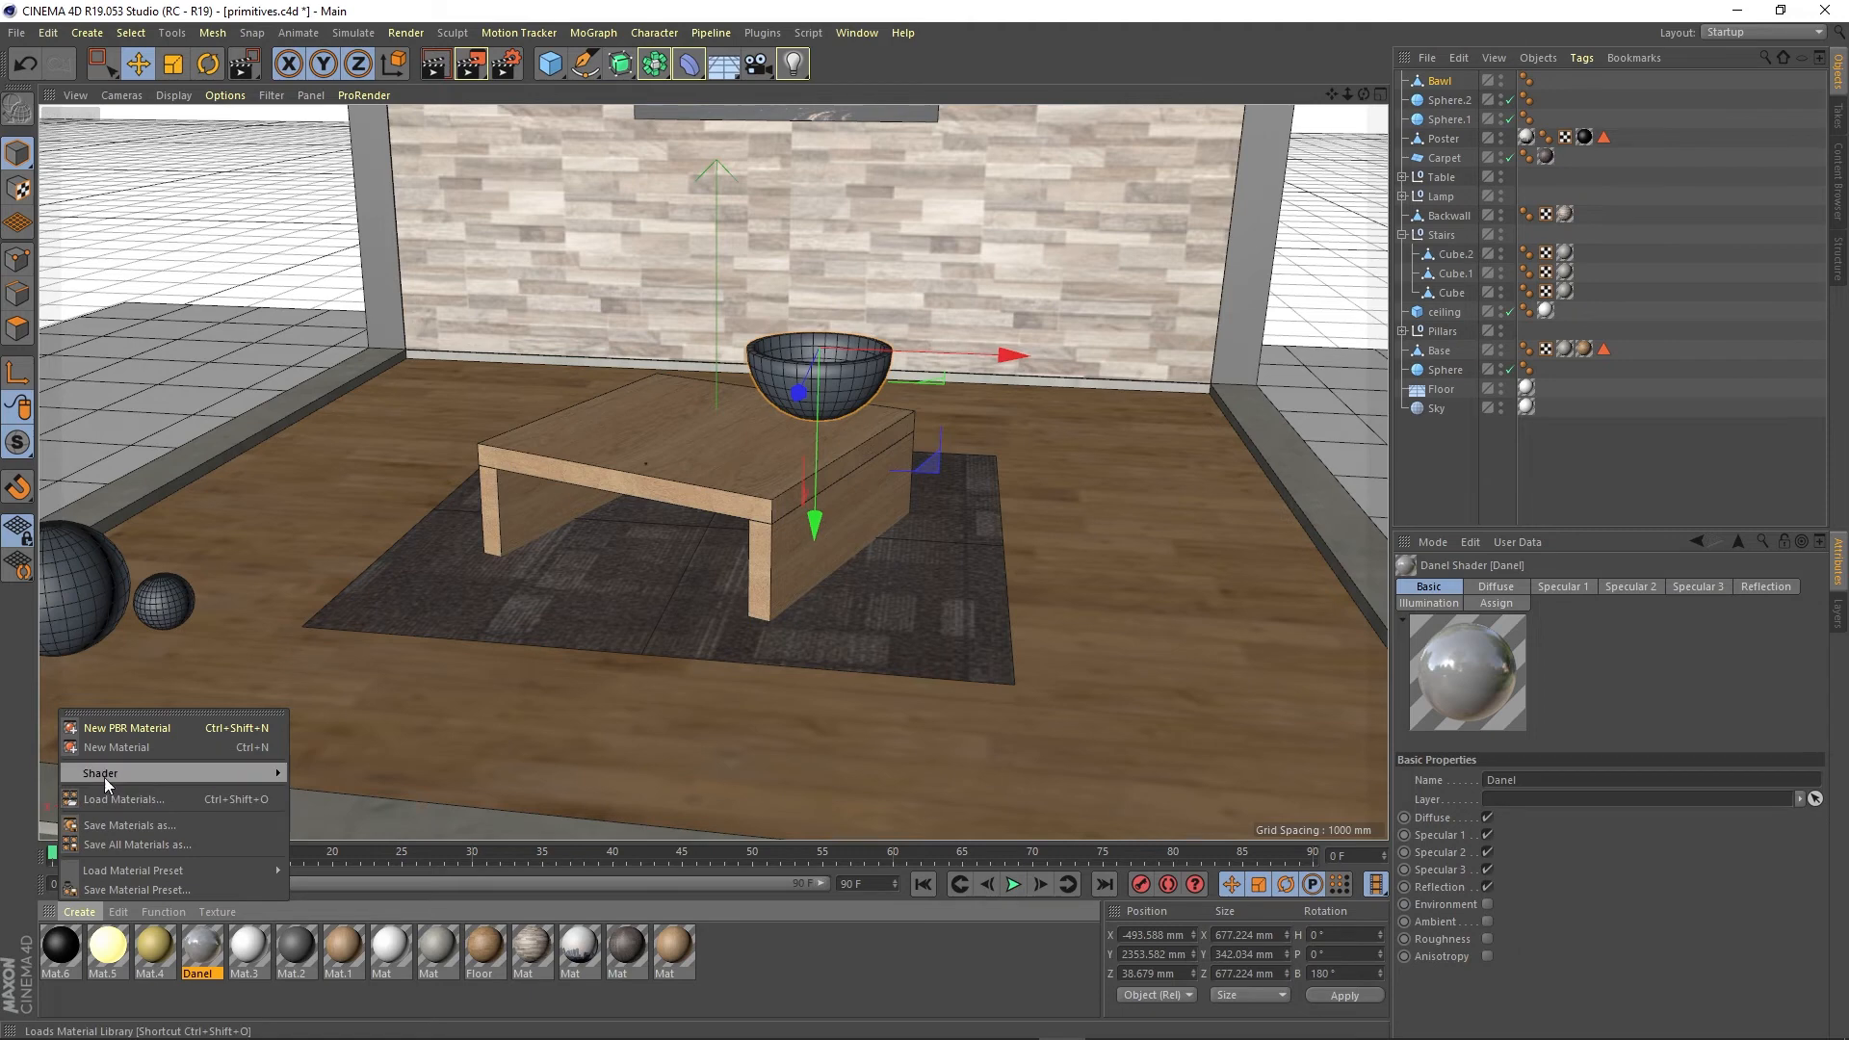
pyautogui.click(320, 757)
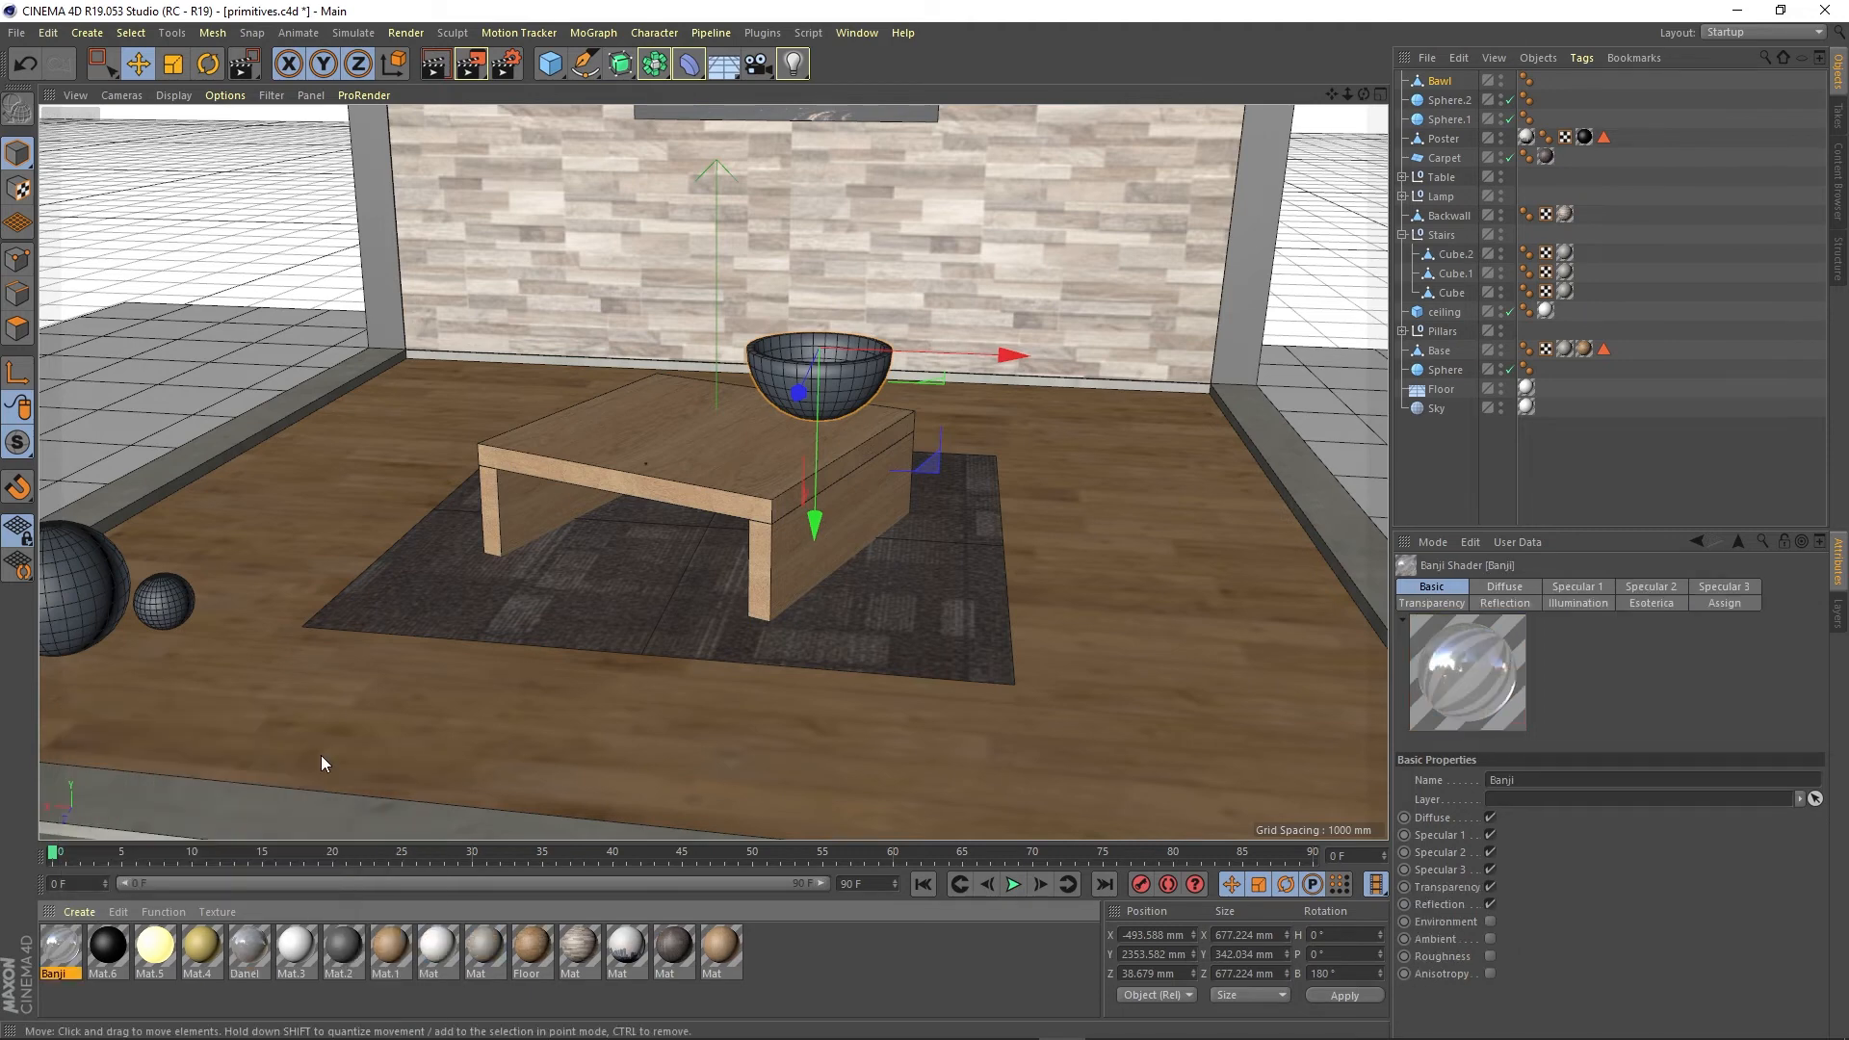
# Set the Banji material's diffuse volume color to orange-red, H 17°, S 92 %, V 100 %, and apply it to the bowl
pyautogui.doubleClick(60, 949)
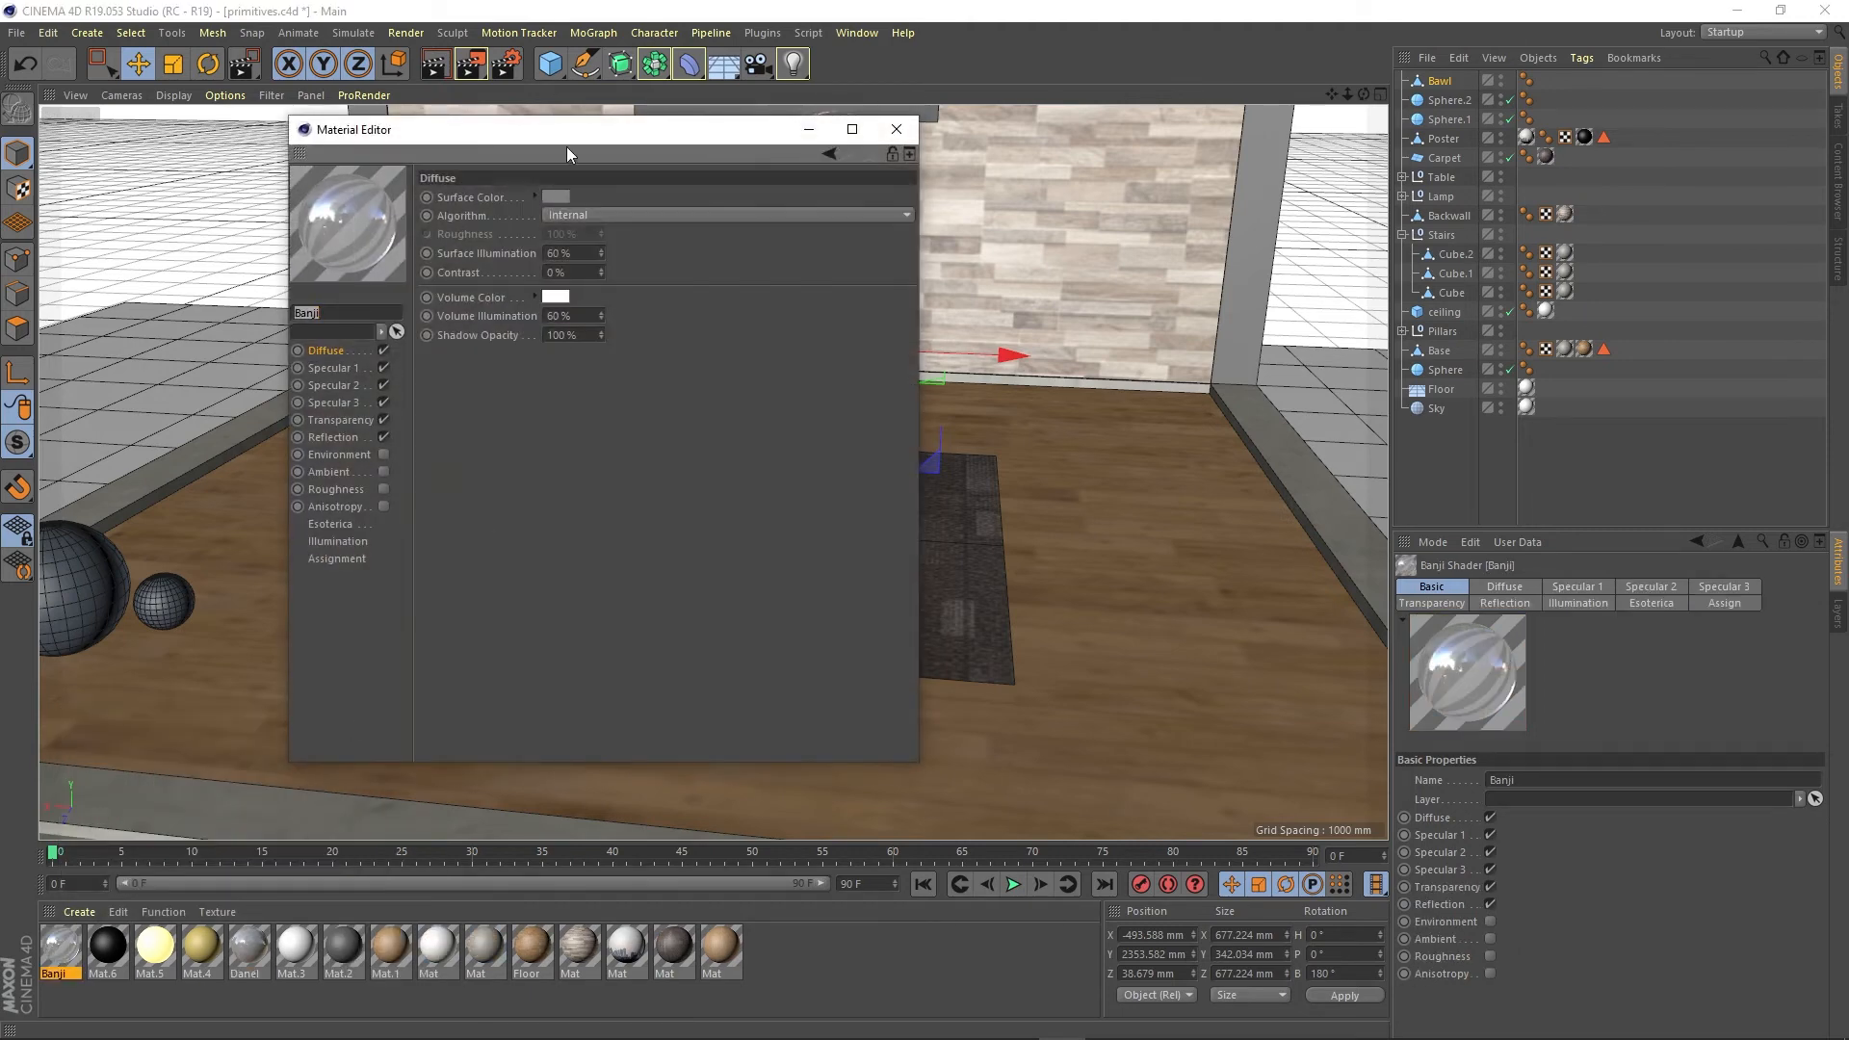
pyautogui.moveTo(581, 130); pyautogui.dragTo(1013, 200)
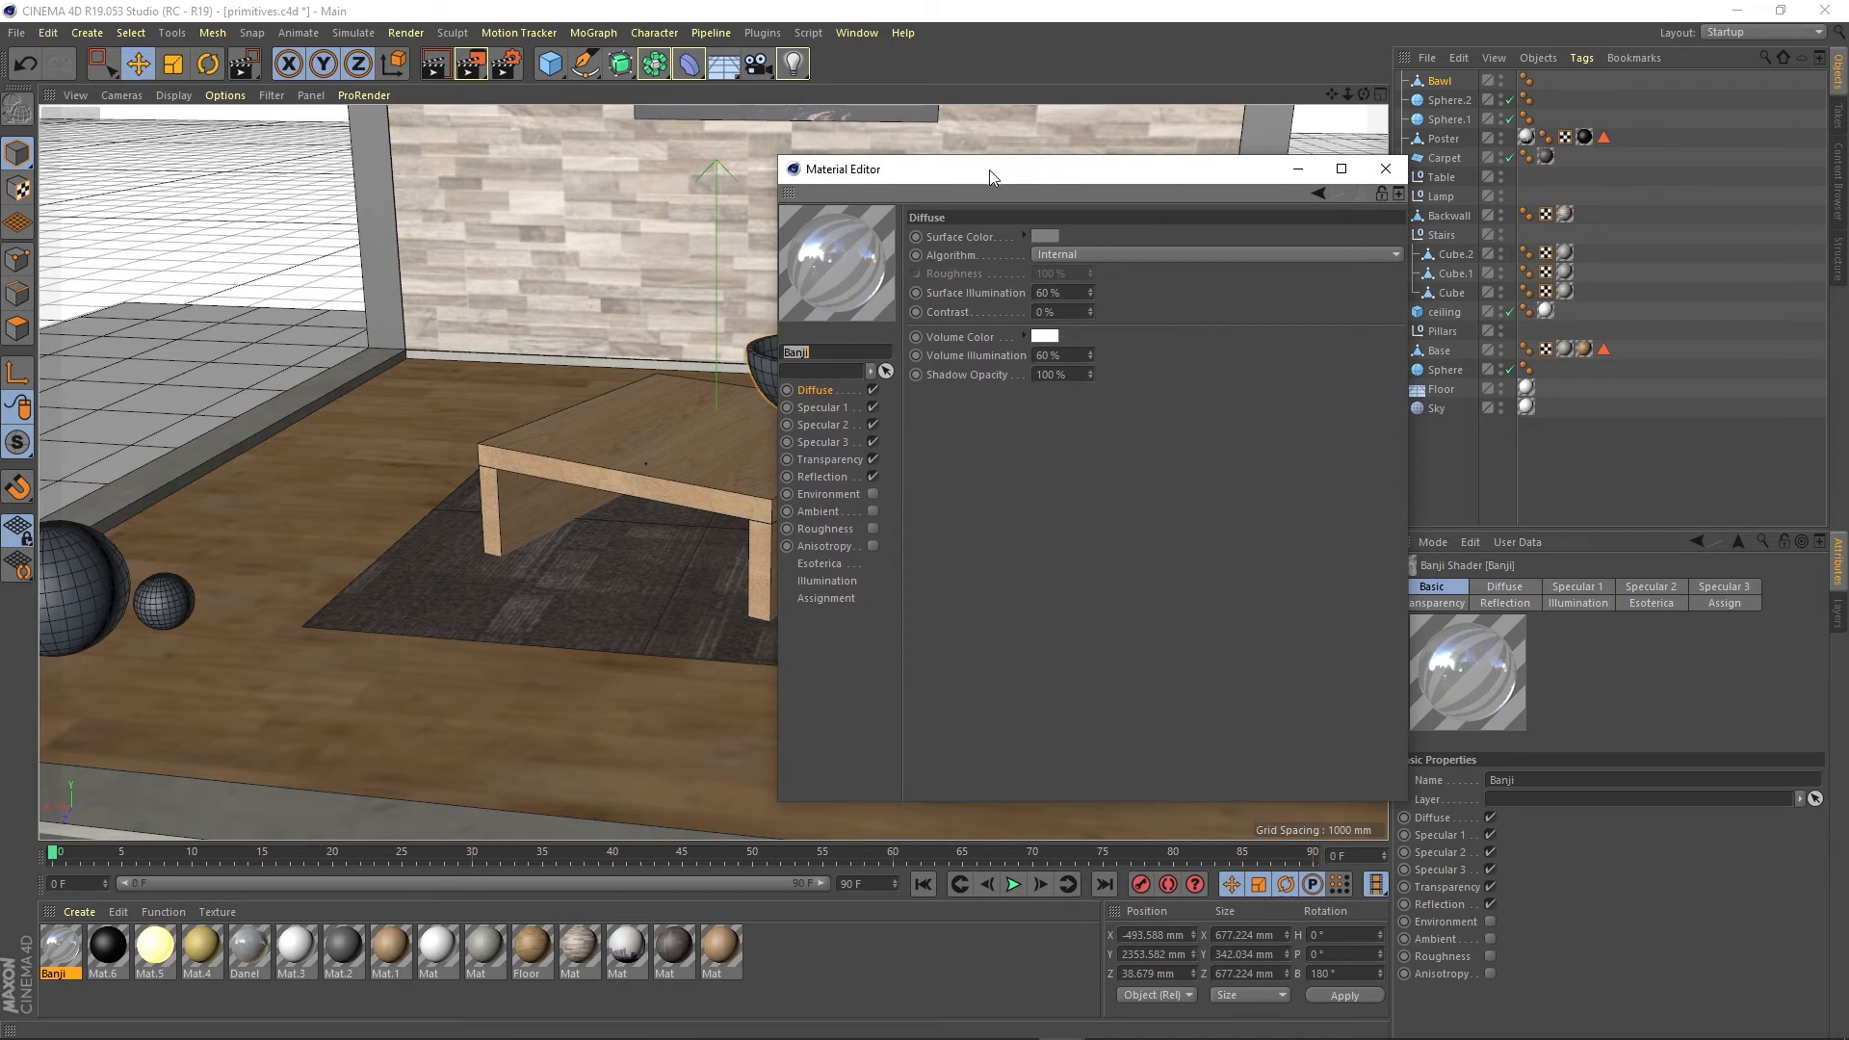
pyautogui.click(1008, 476)
pyautogui.moveTo(954, 170); pyautogui.dragTo(1180, 150)
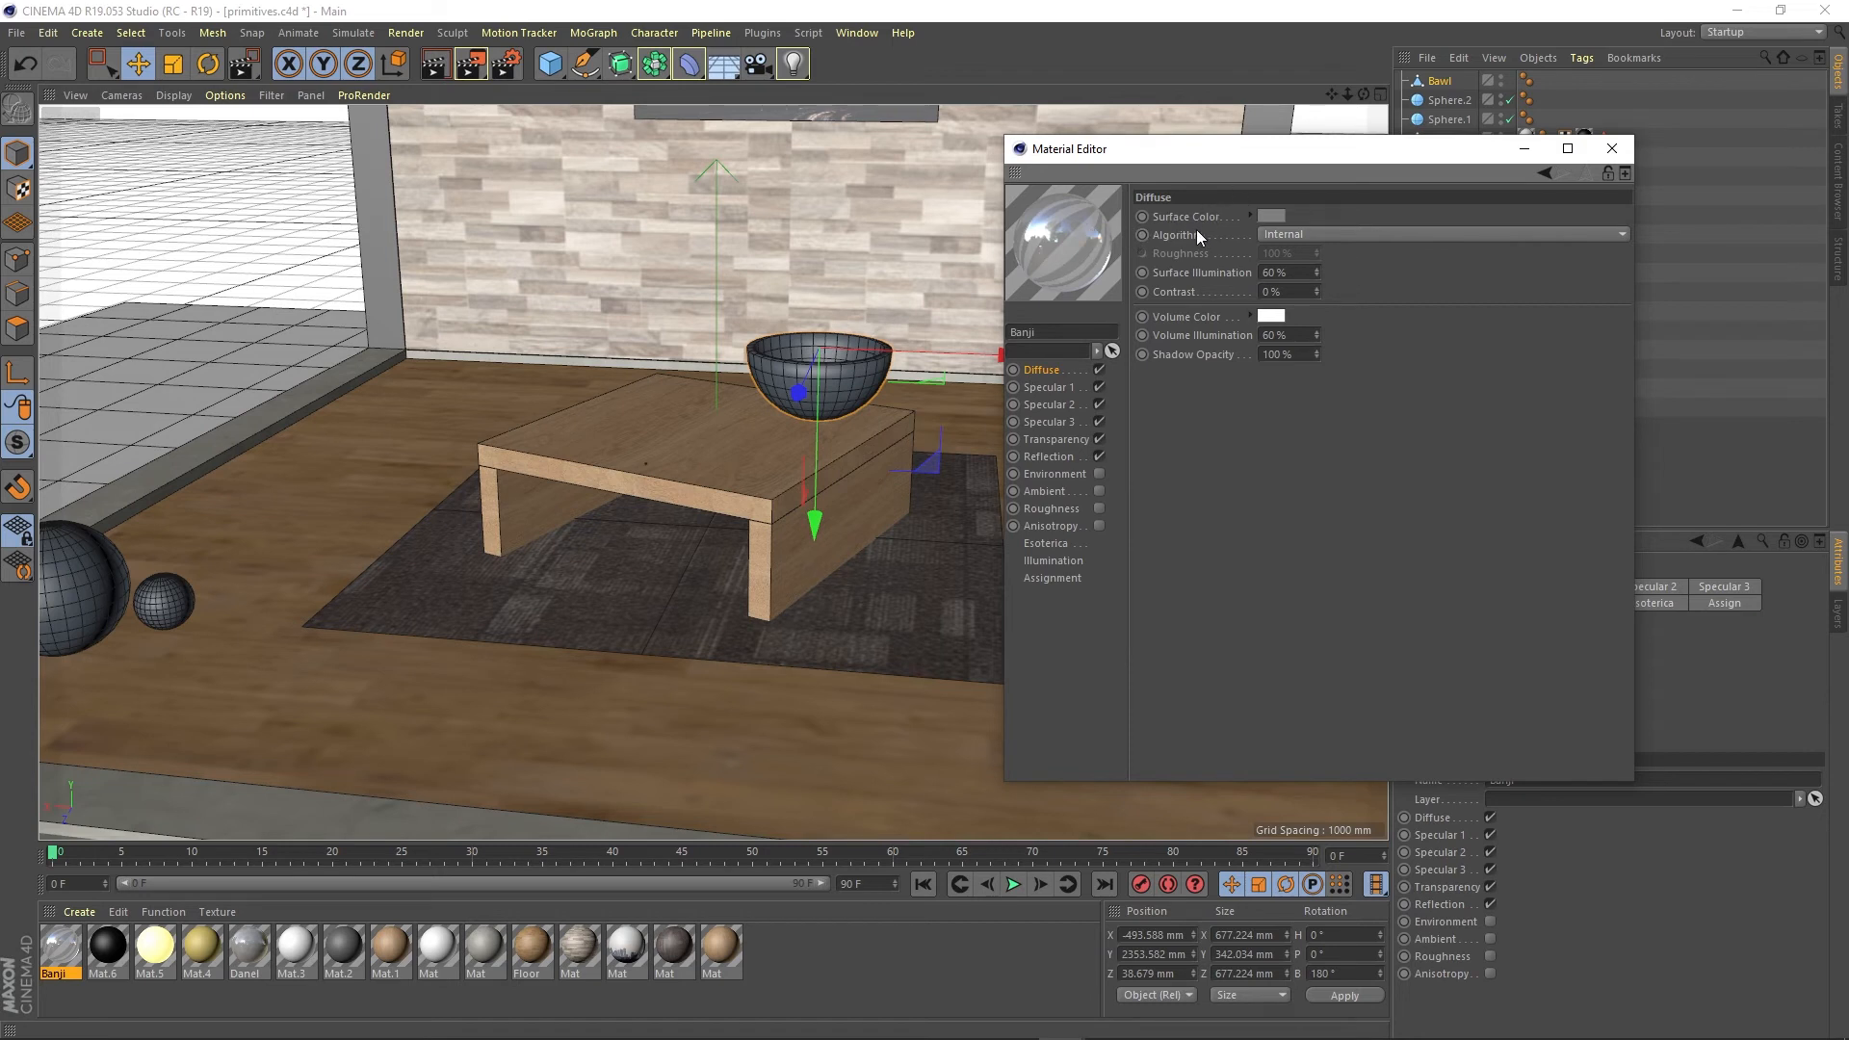
pyautogui.click(1267, 316)
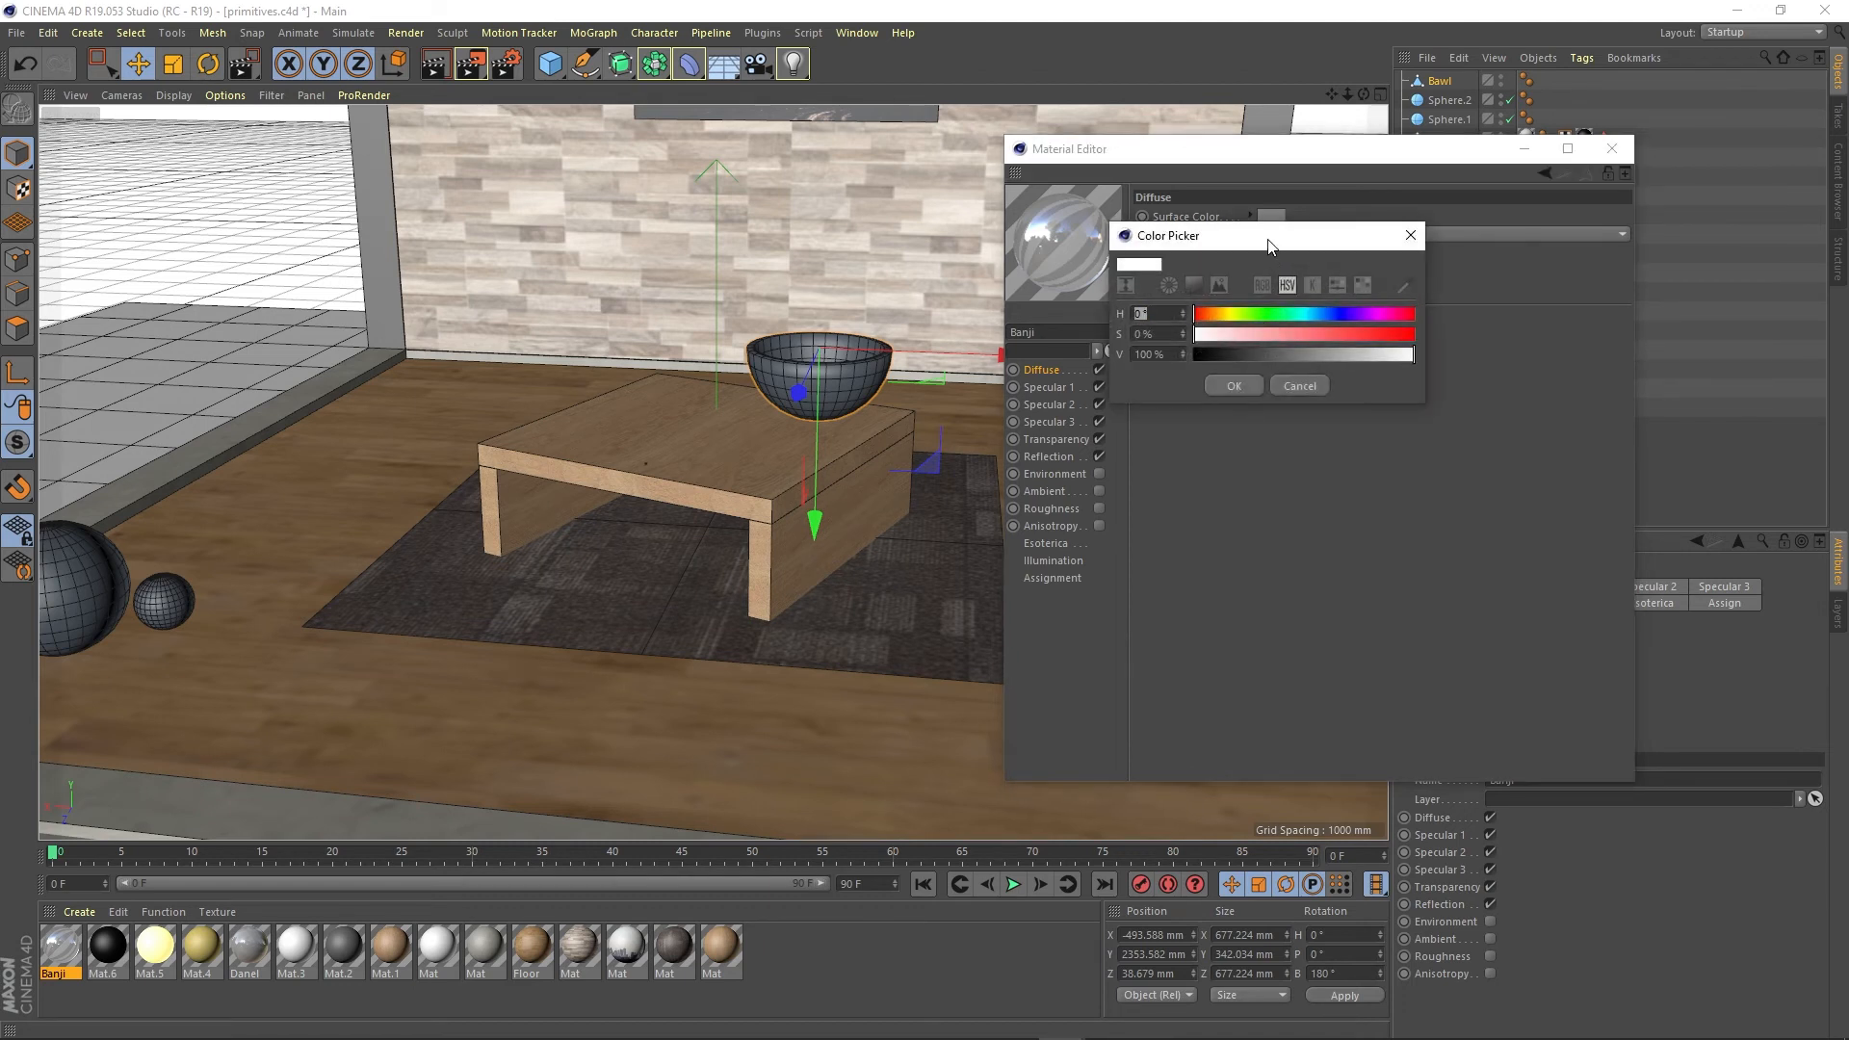
pyautogui.moveTo(1267, 244); pyautogui.dragTo(1370, 437)
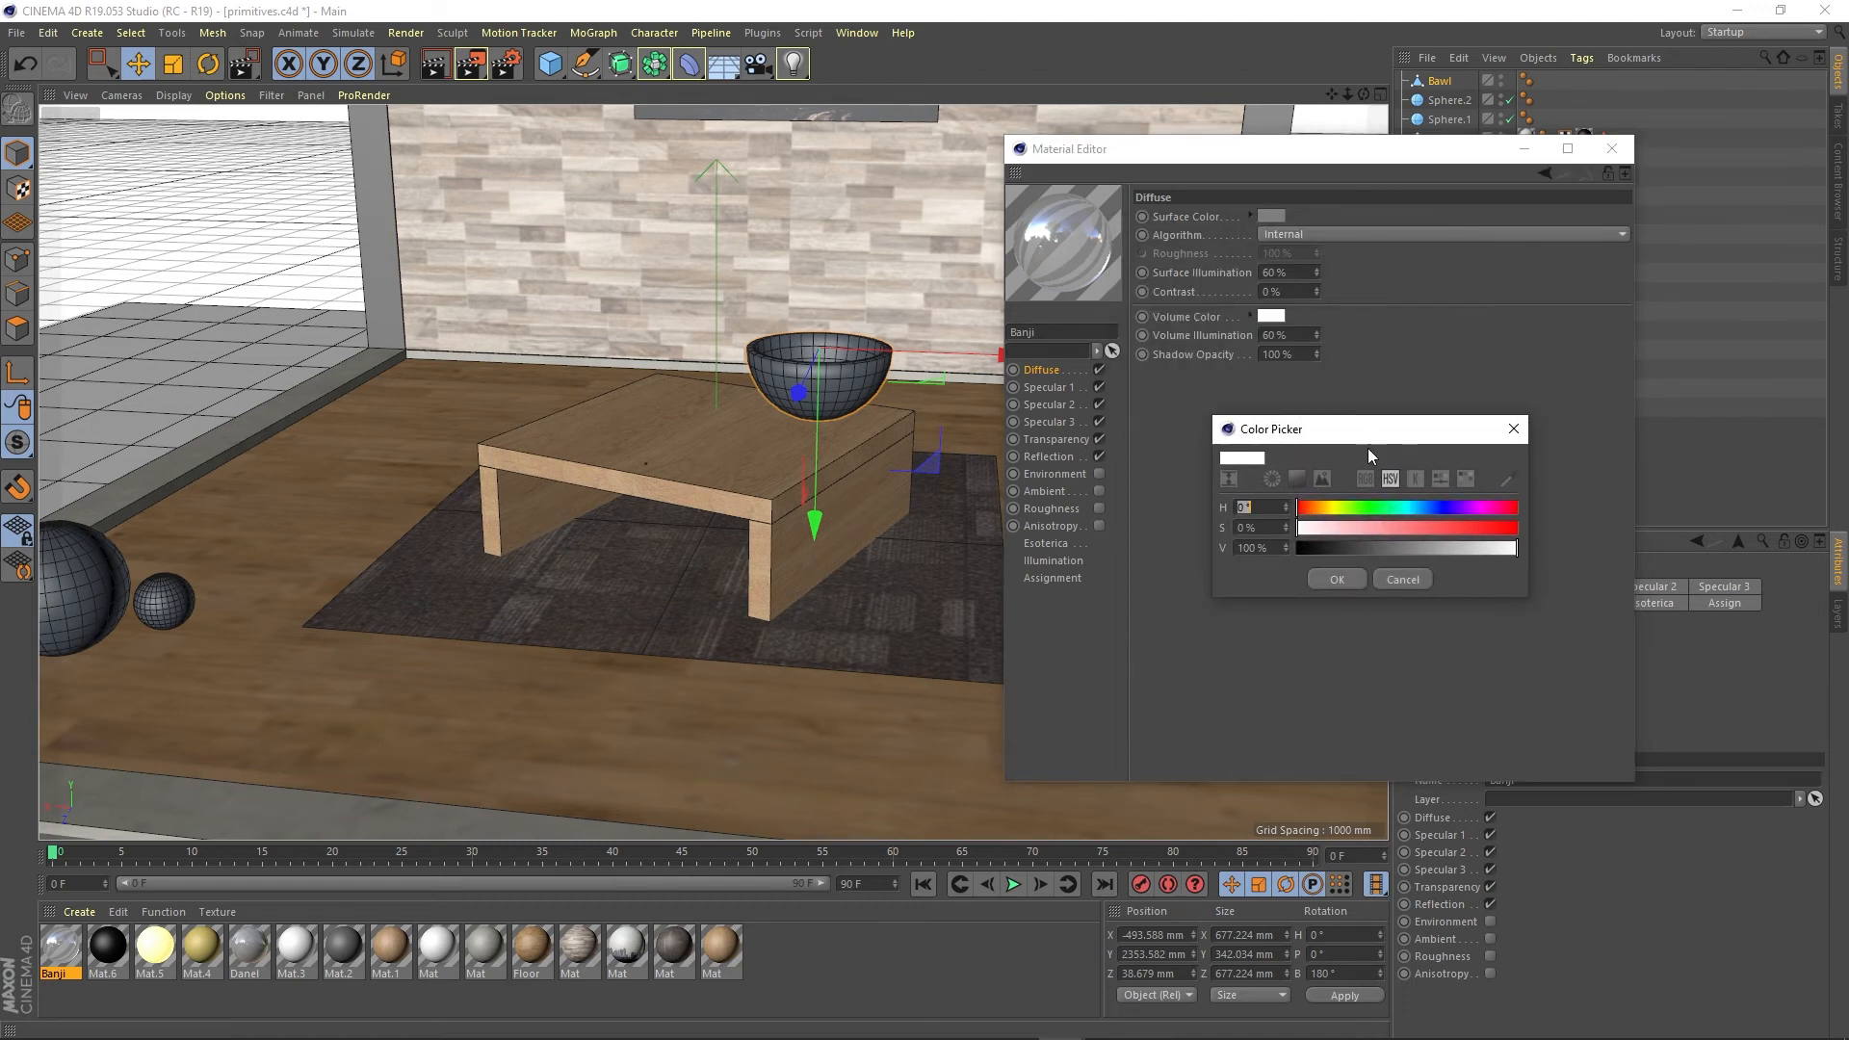
pyautogui.click(1308, 508)
pyautogui.click(1462, 527)
pyautogui.moveTo(1460, 528); pyautogui.dragTo(1500, 537)
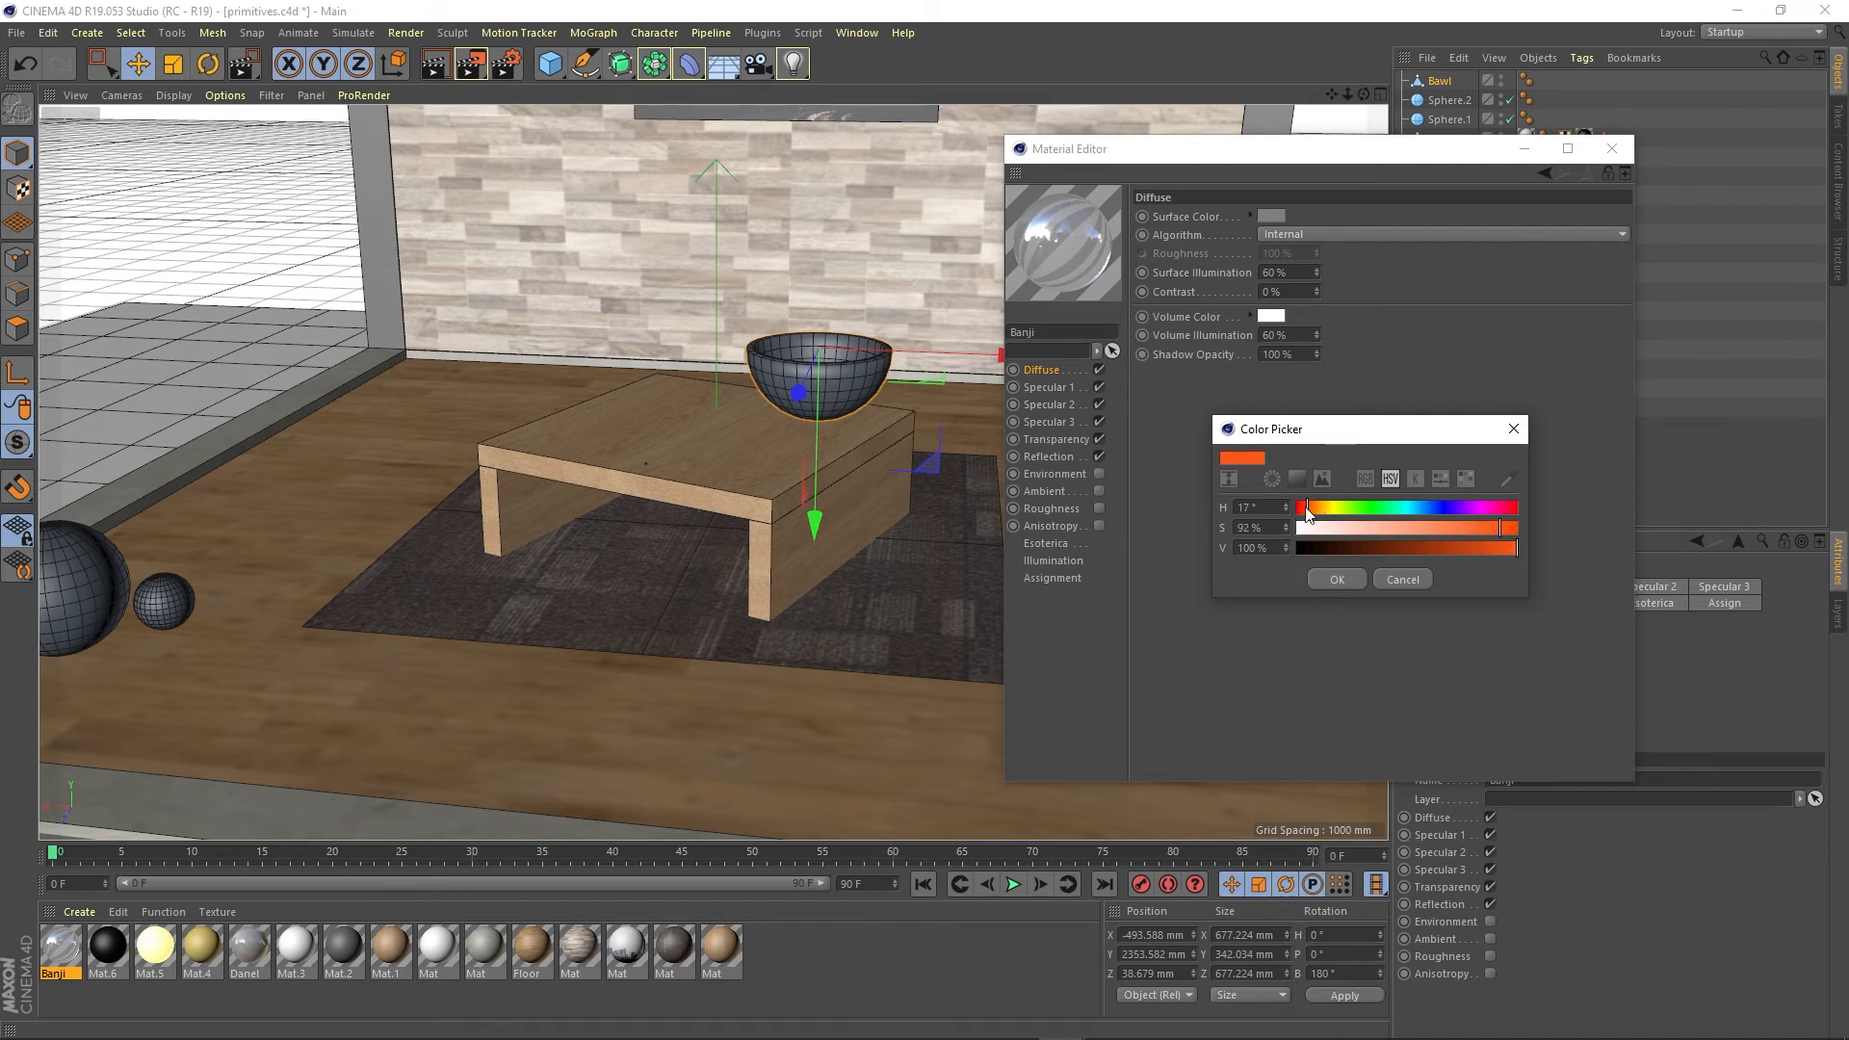
pyautogui.click(1338, 581)
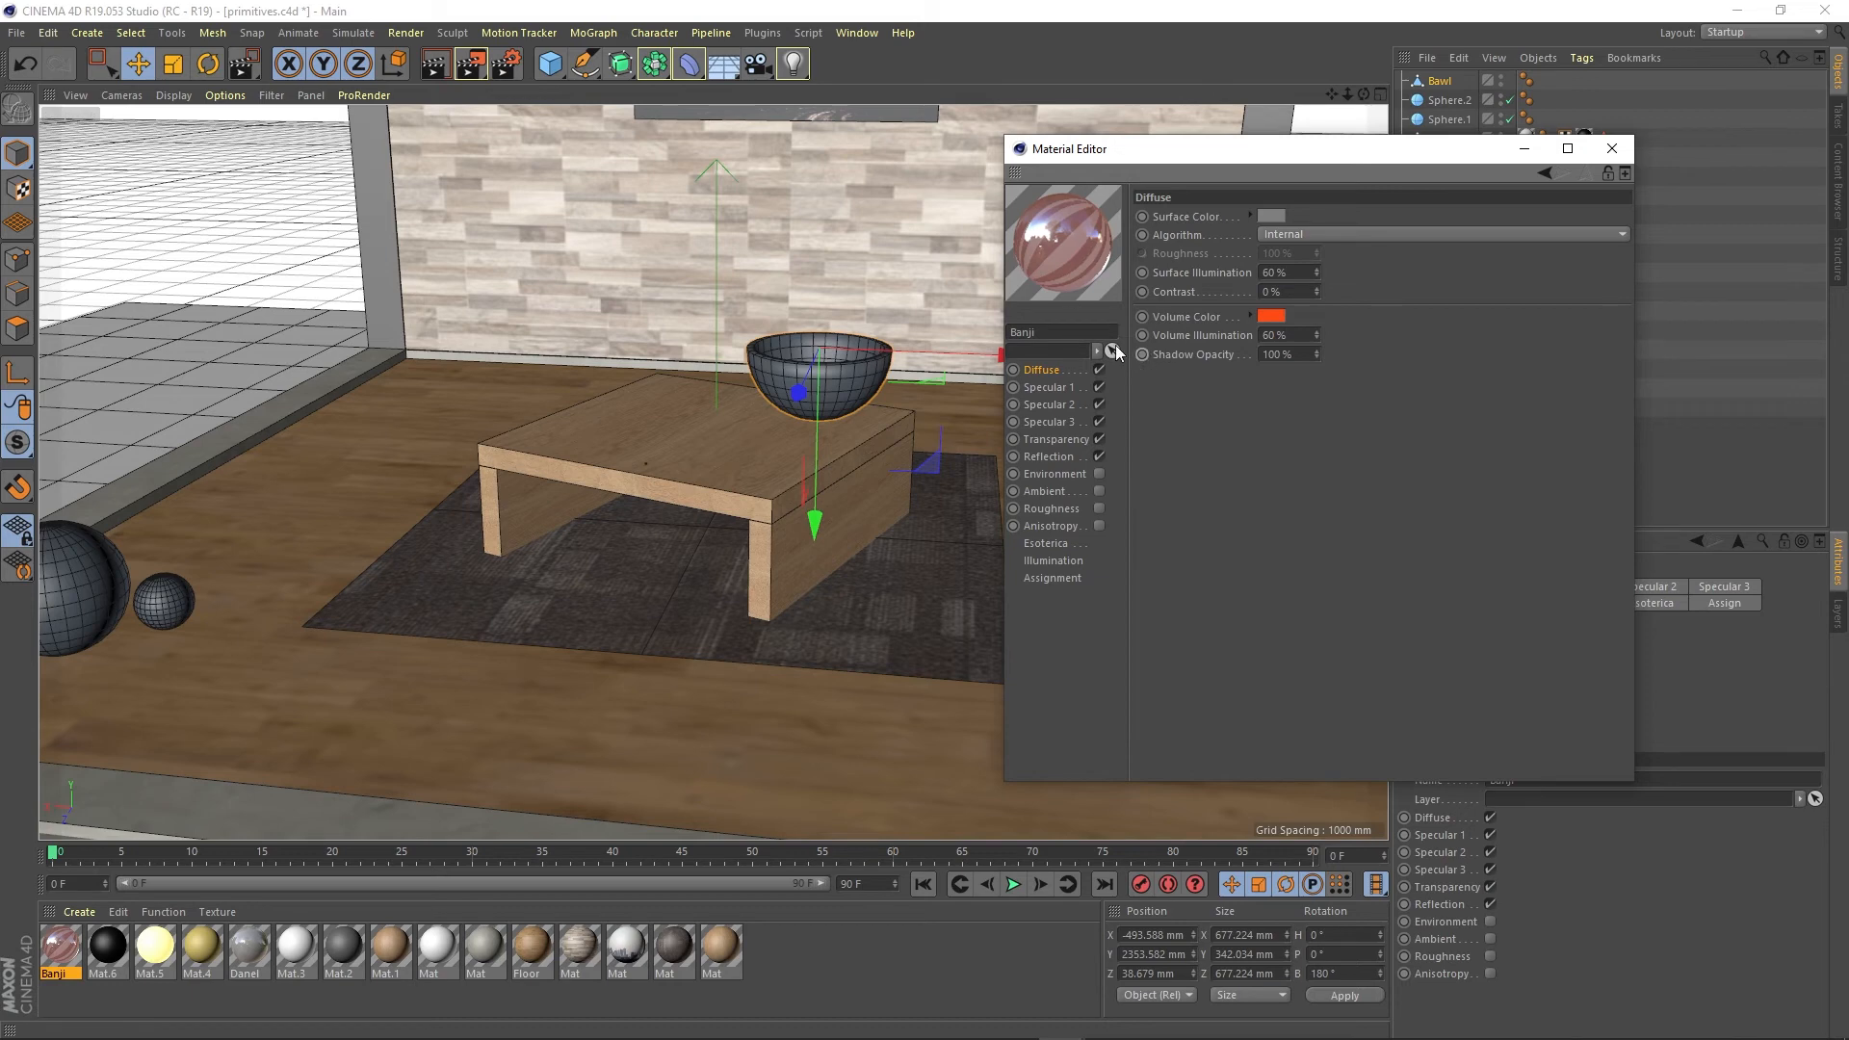
pyautogui.click(1611, 148)
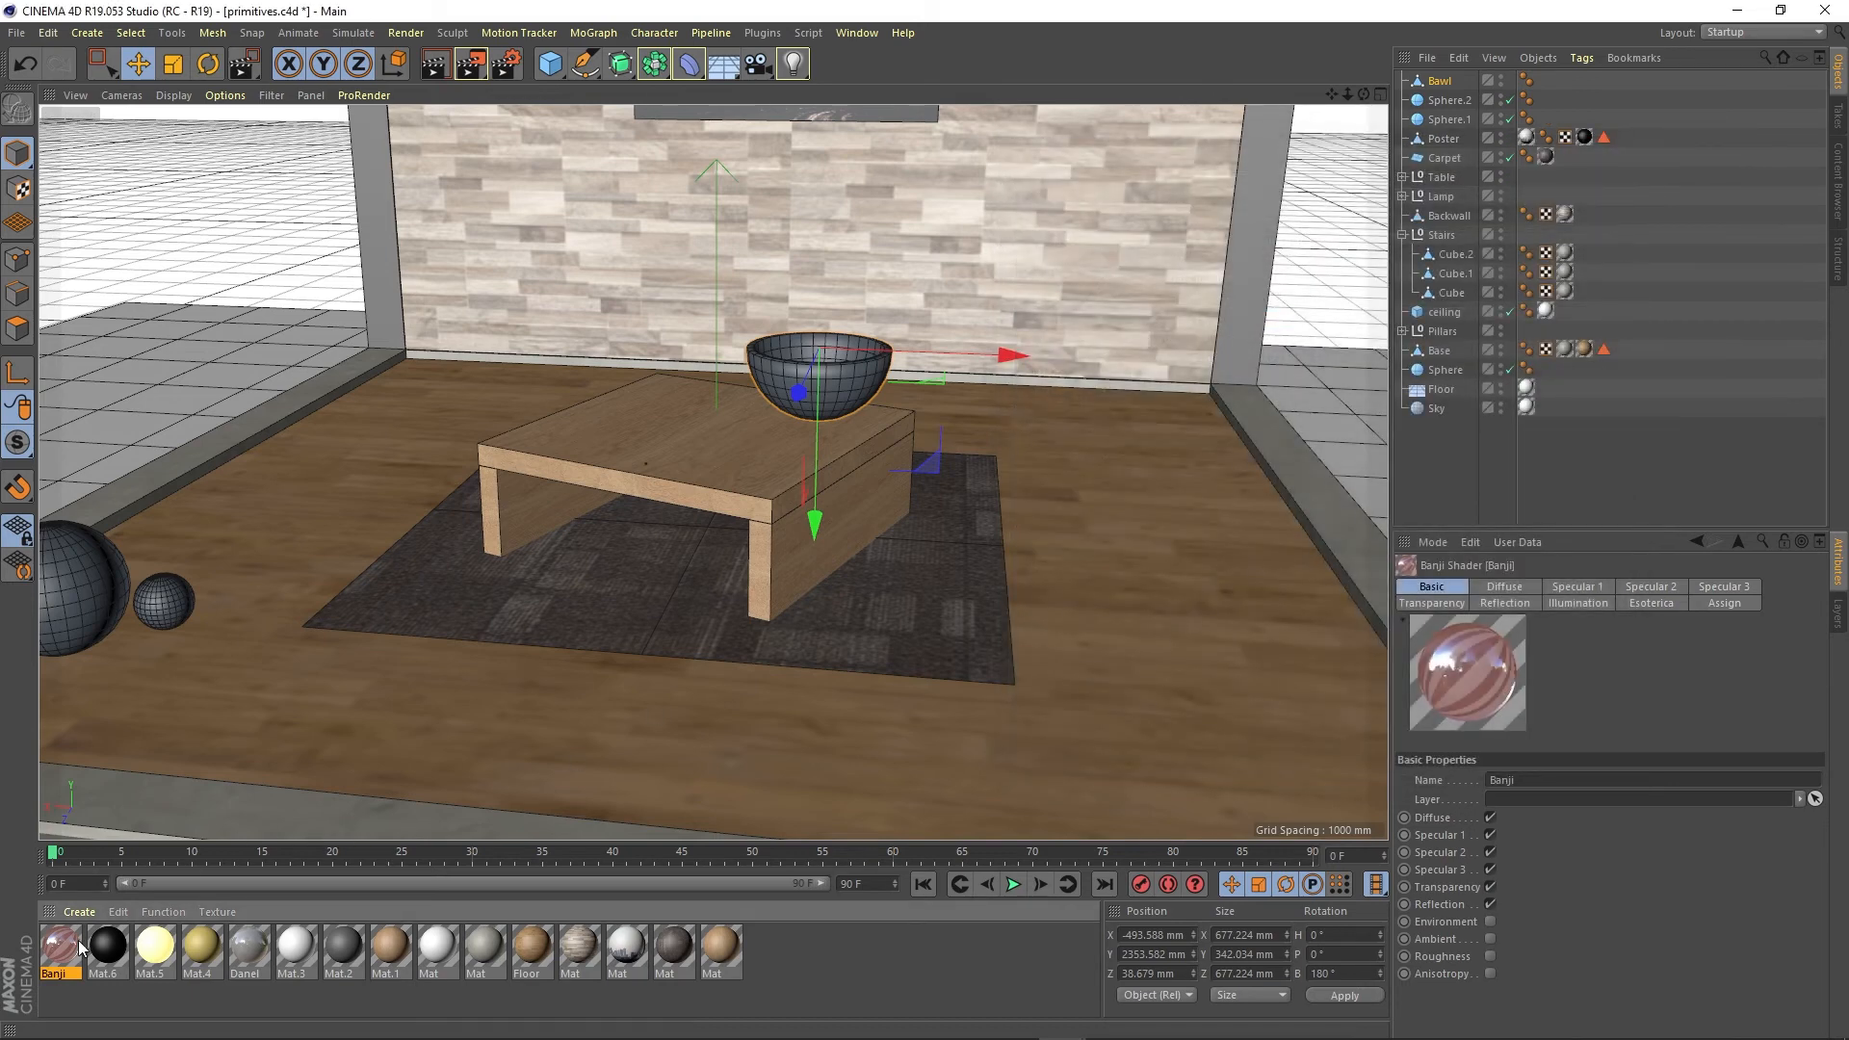
pyautogui.moveTo(62, 953); pyautogui.dragTo(845, 376)
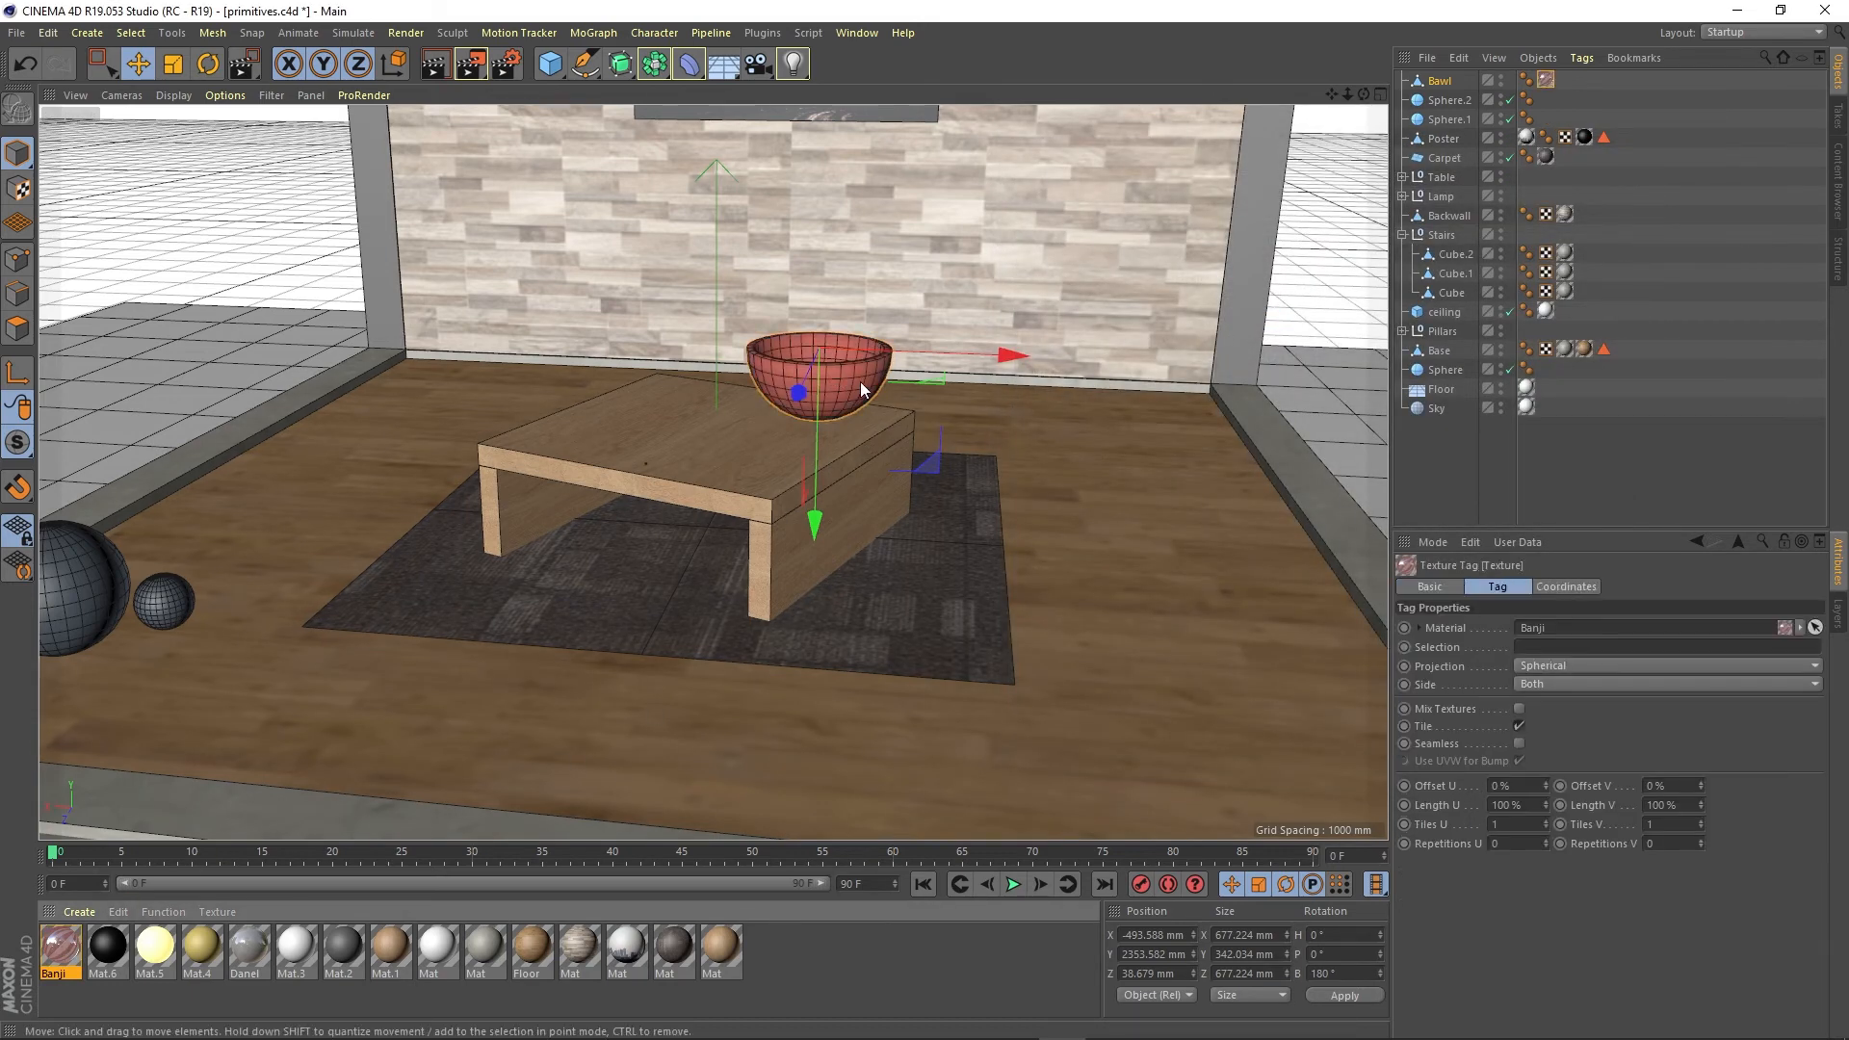
# Render a viewport region around the bowl to check its glass material
pyautogui.scroll(5, 834, 391)
pyautogui.keyDown('alt'); pyautogui.moveTo(834, 391); pyautogui.dragTo(759, 465); pyautogui.keyUp('alt')
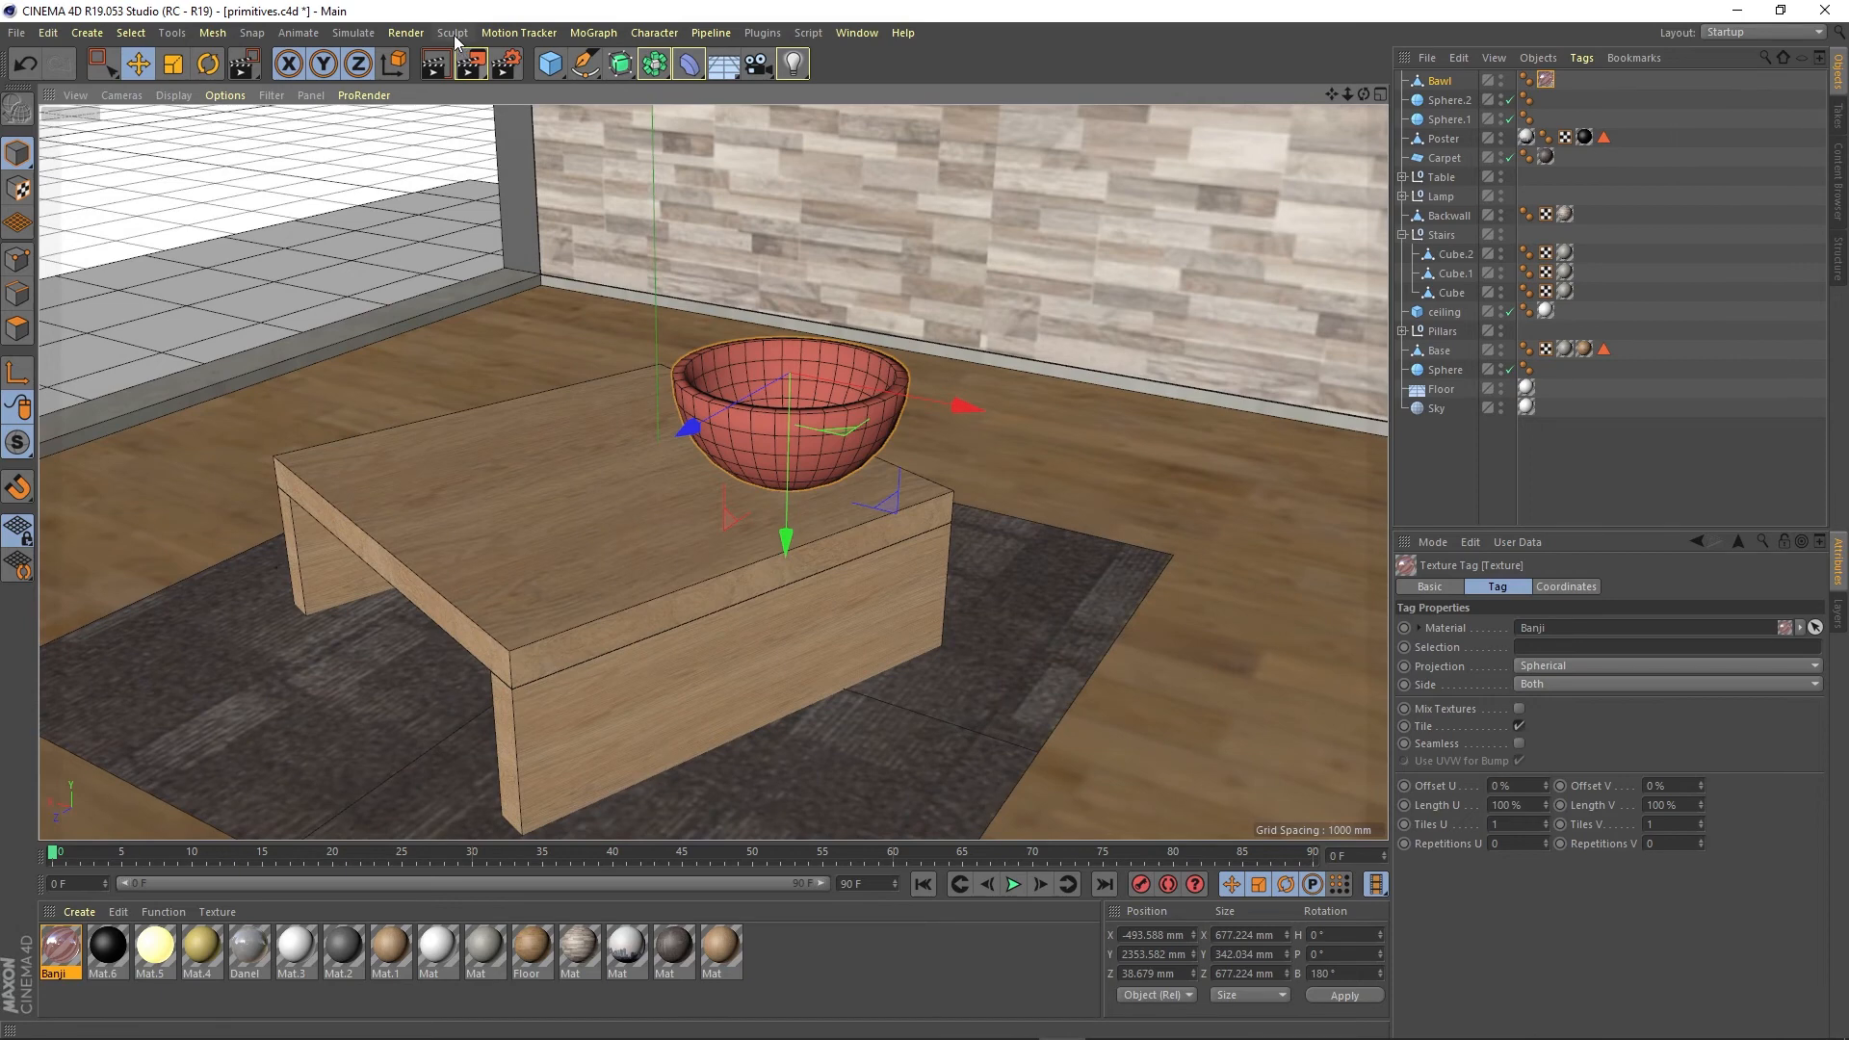
pyautogui.click(408, 35)
pyautogui.click(434, 62)
pyautogui.moveTo(594, 262); pyautogui.dragTo(1006, 604)
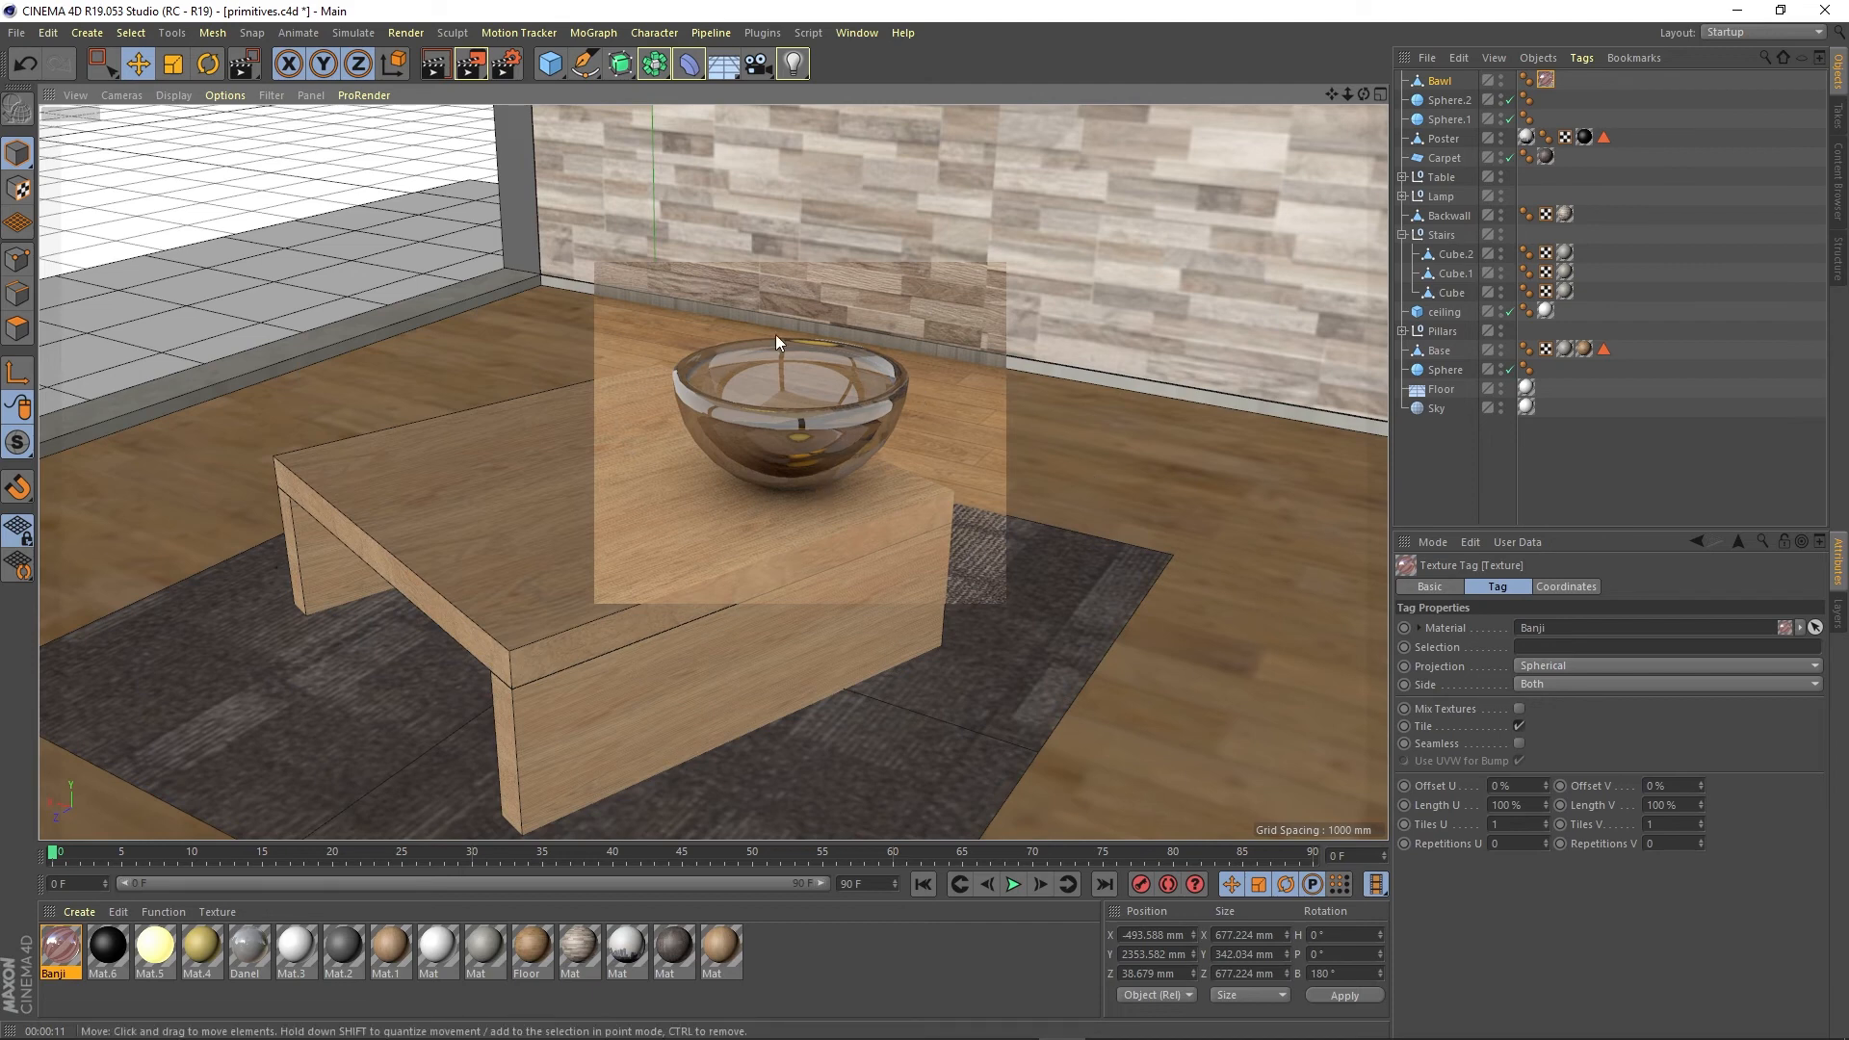
# Change the Banji material's diffuse surface color to an orange tone
pyautogui.doubleClick(59, 949)
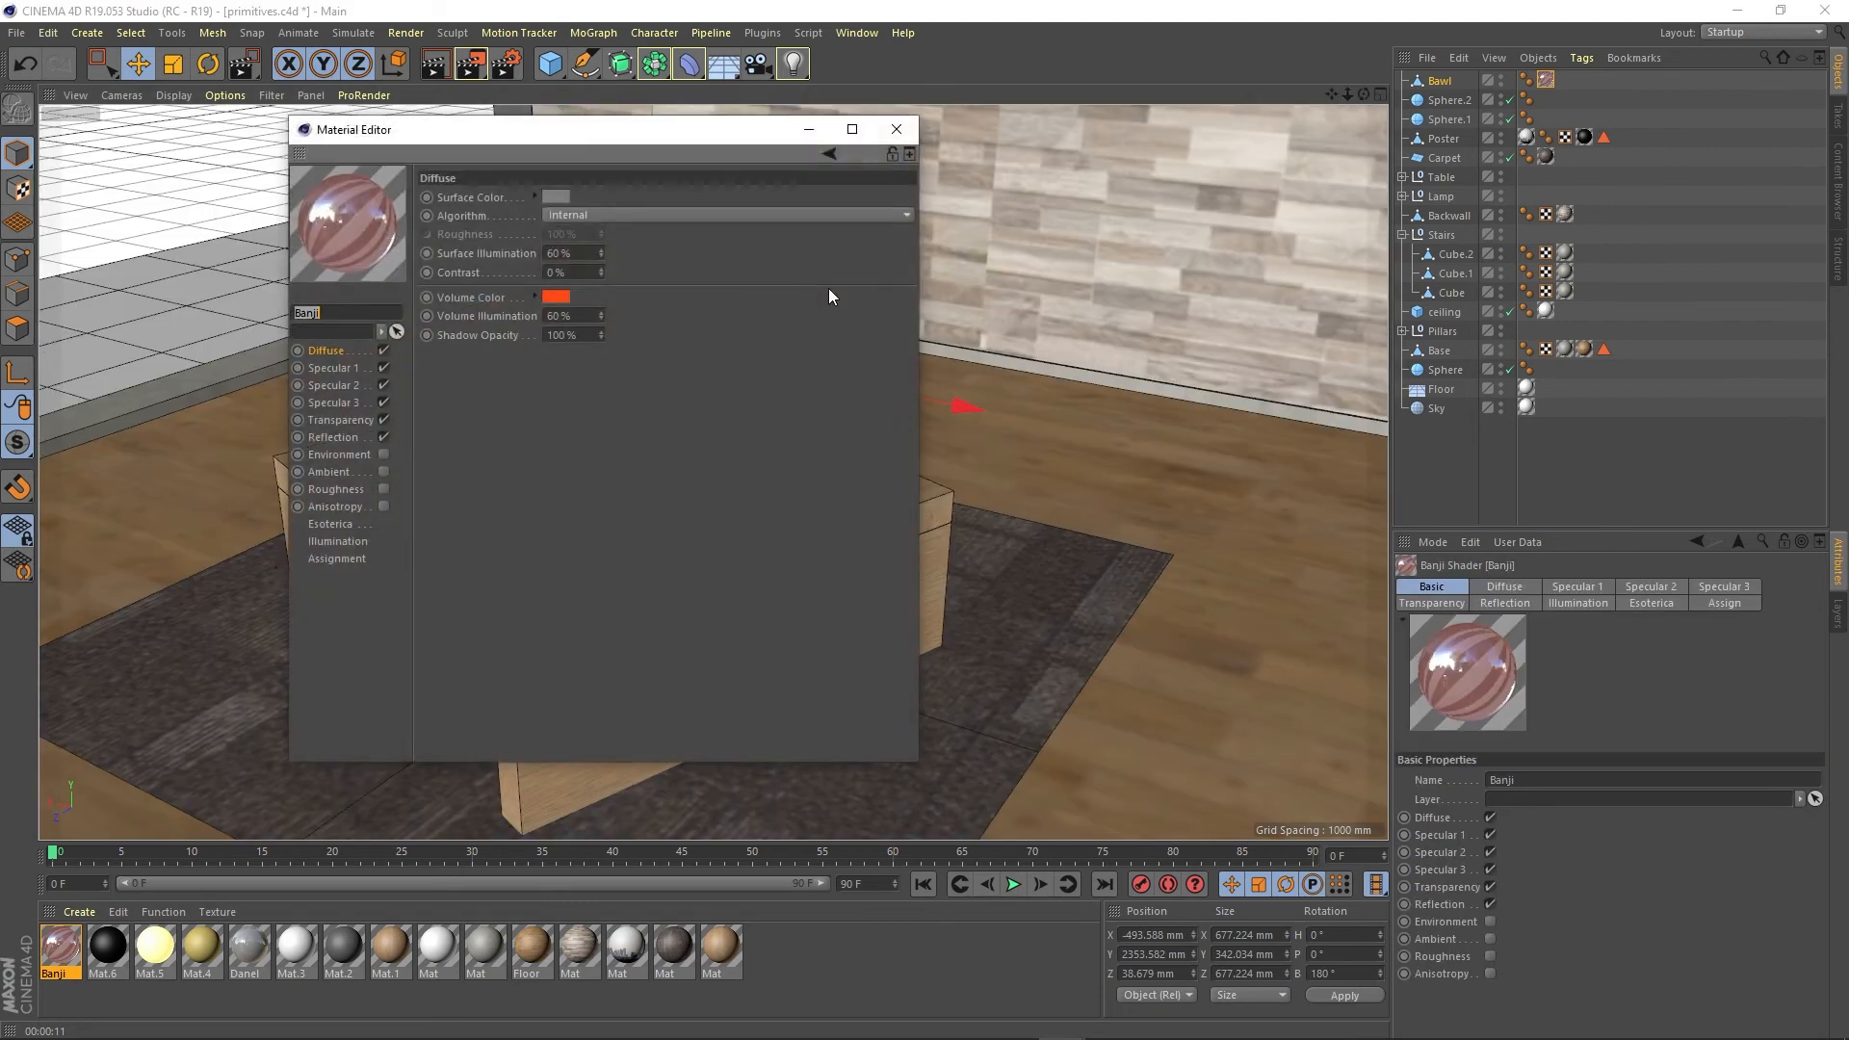
pyautogui.moveTo(579, 139); pyautogui.dragTo(1116, 199)
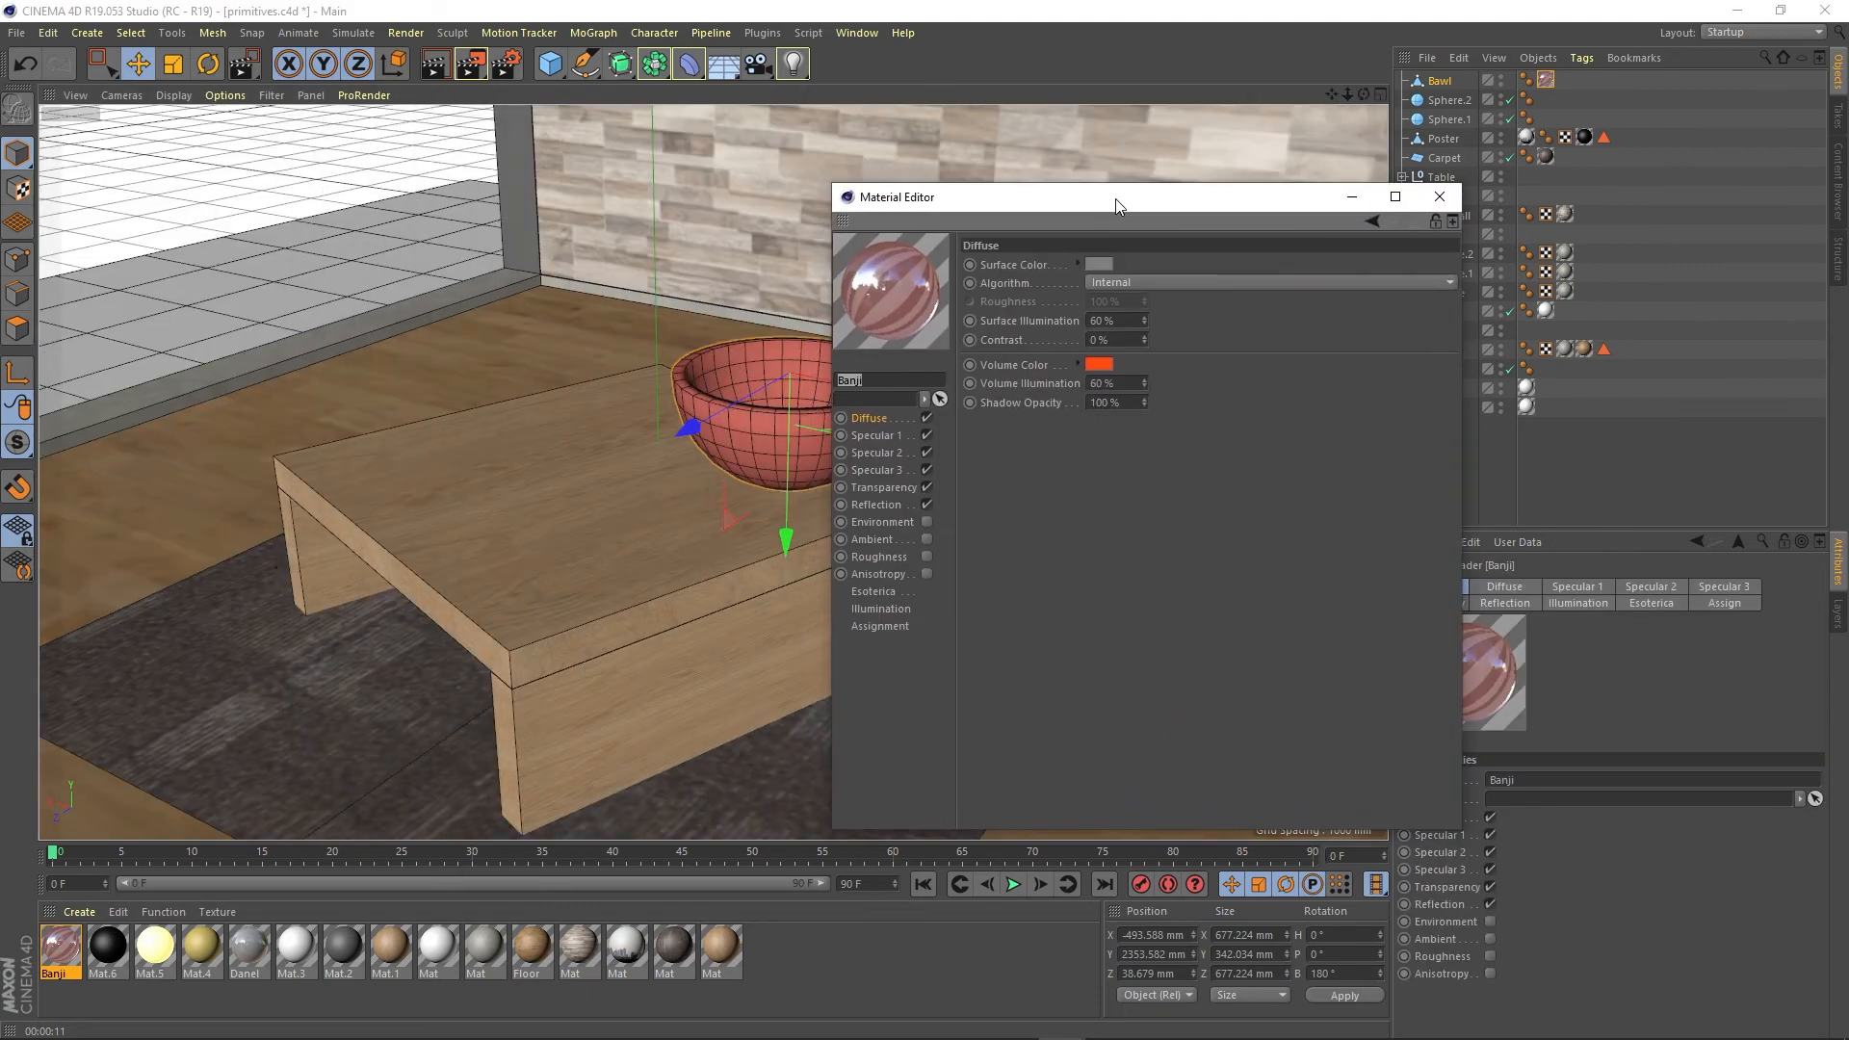
pyautogui.click(1092, 264)
pyautogui.moveTo(1024, 262); pyautogui.dragTo(1033, 262)
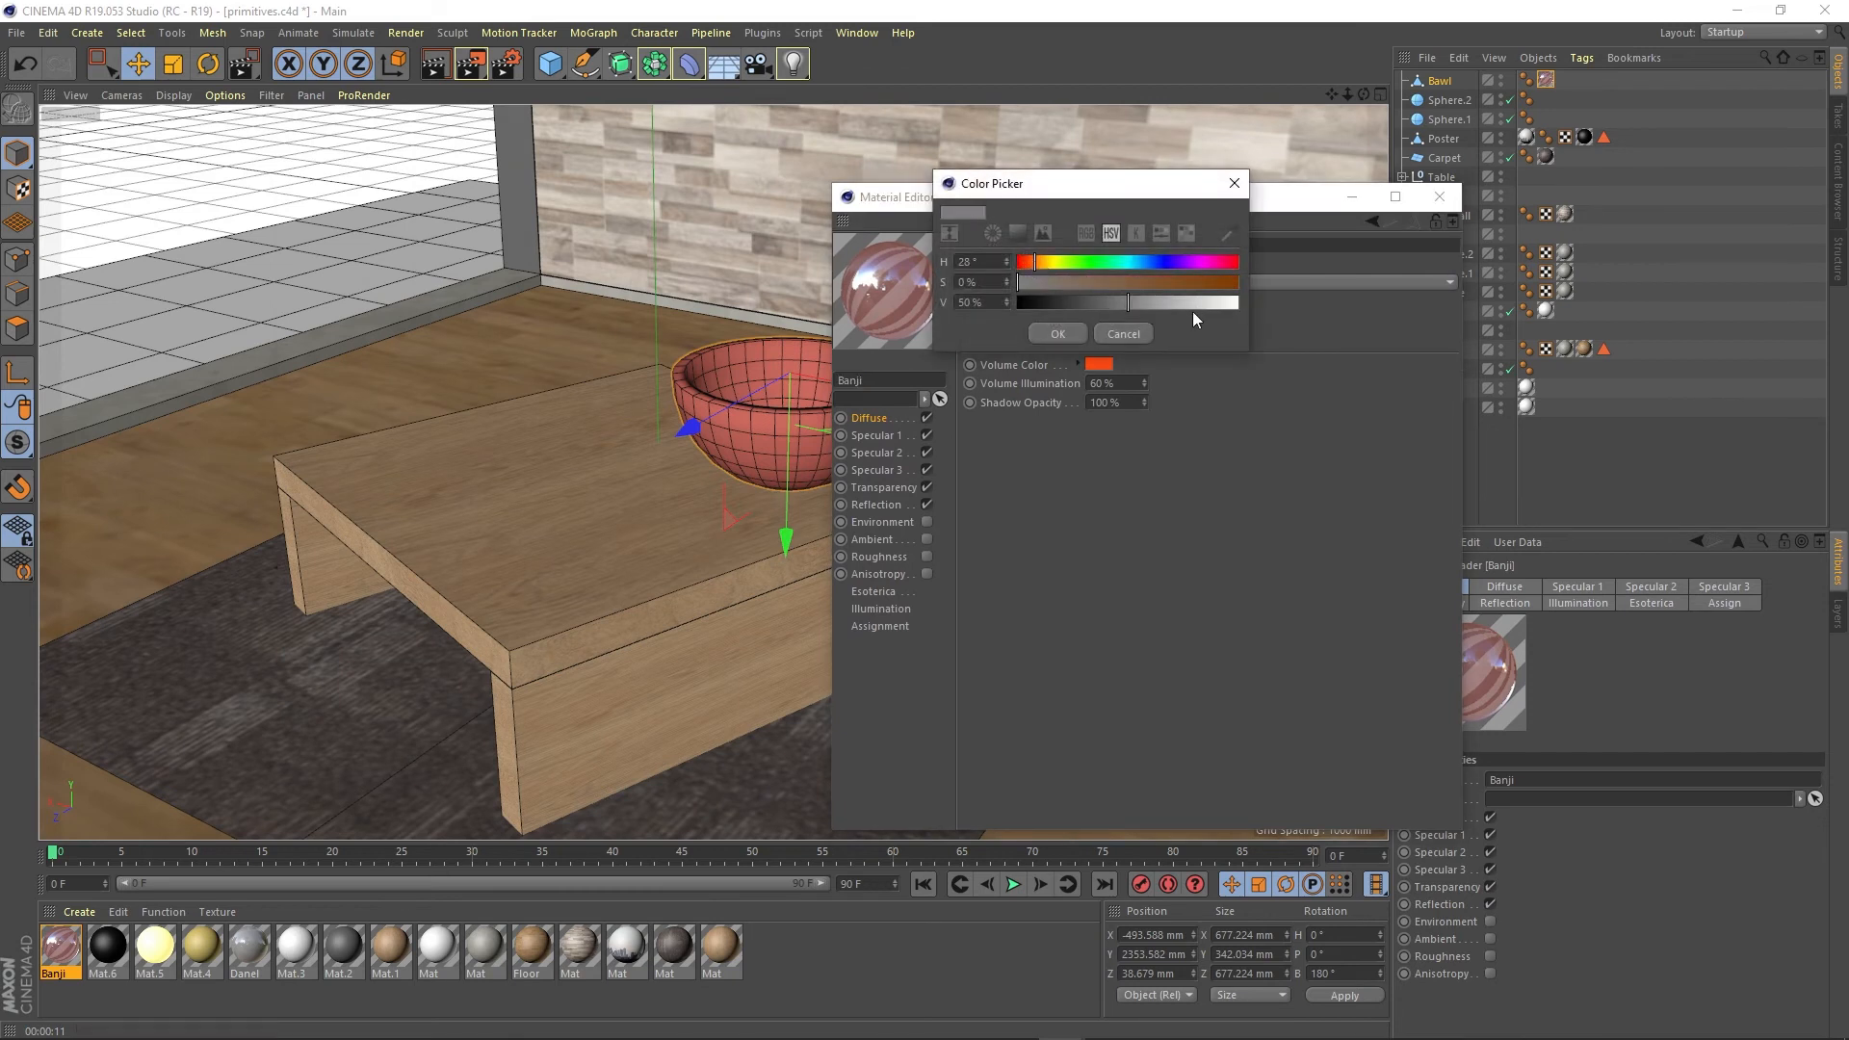
pyautogui.click(1160, 281)
pyautogui.click(1038, 262)
pyautogui.click(1072, 333)
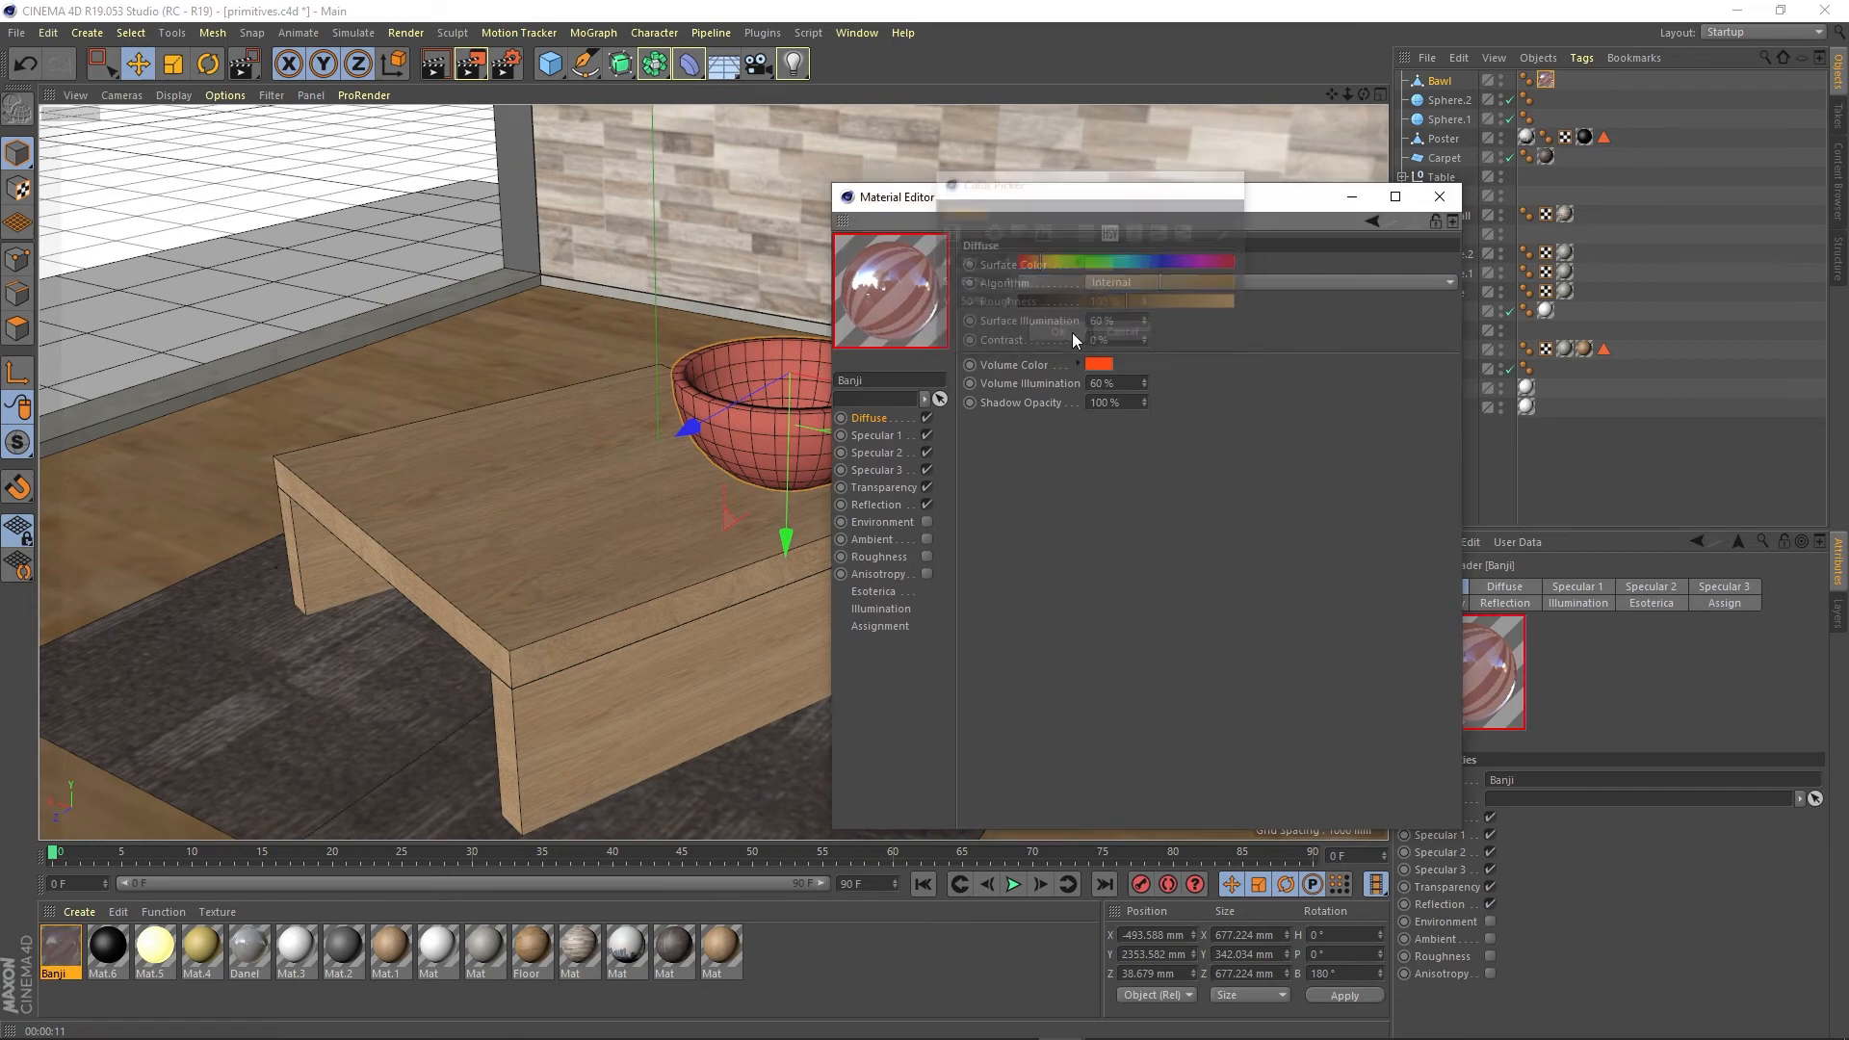
pyautogui.click(1437, 197)
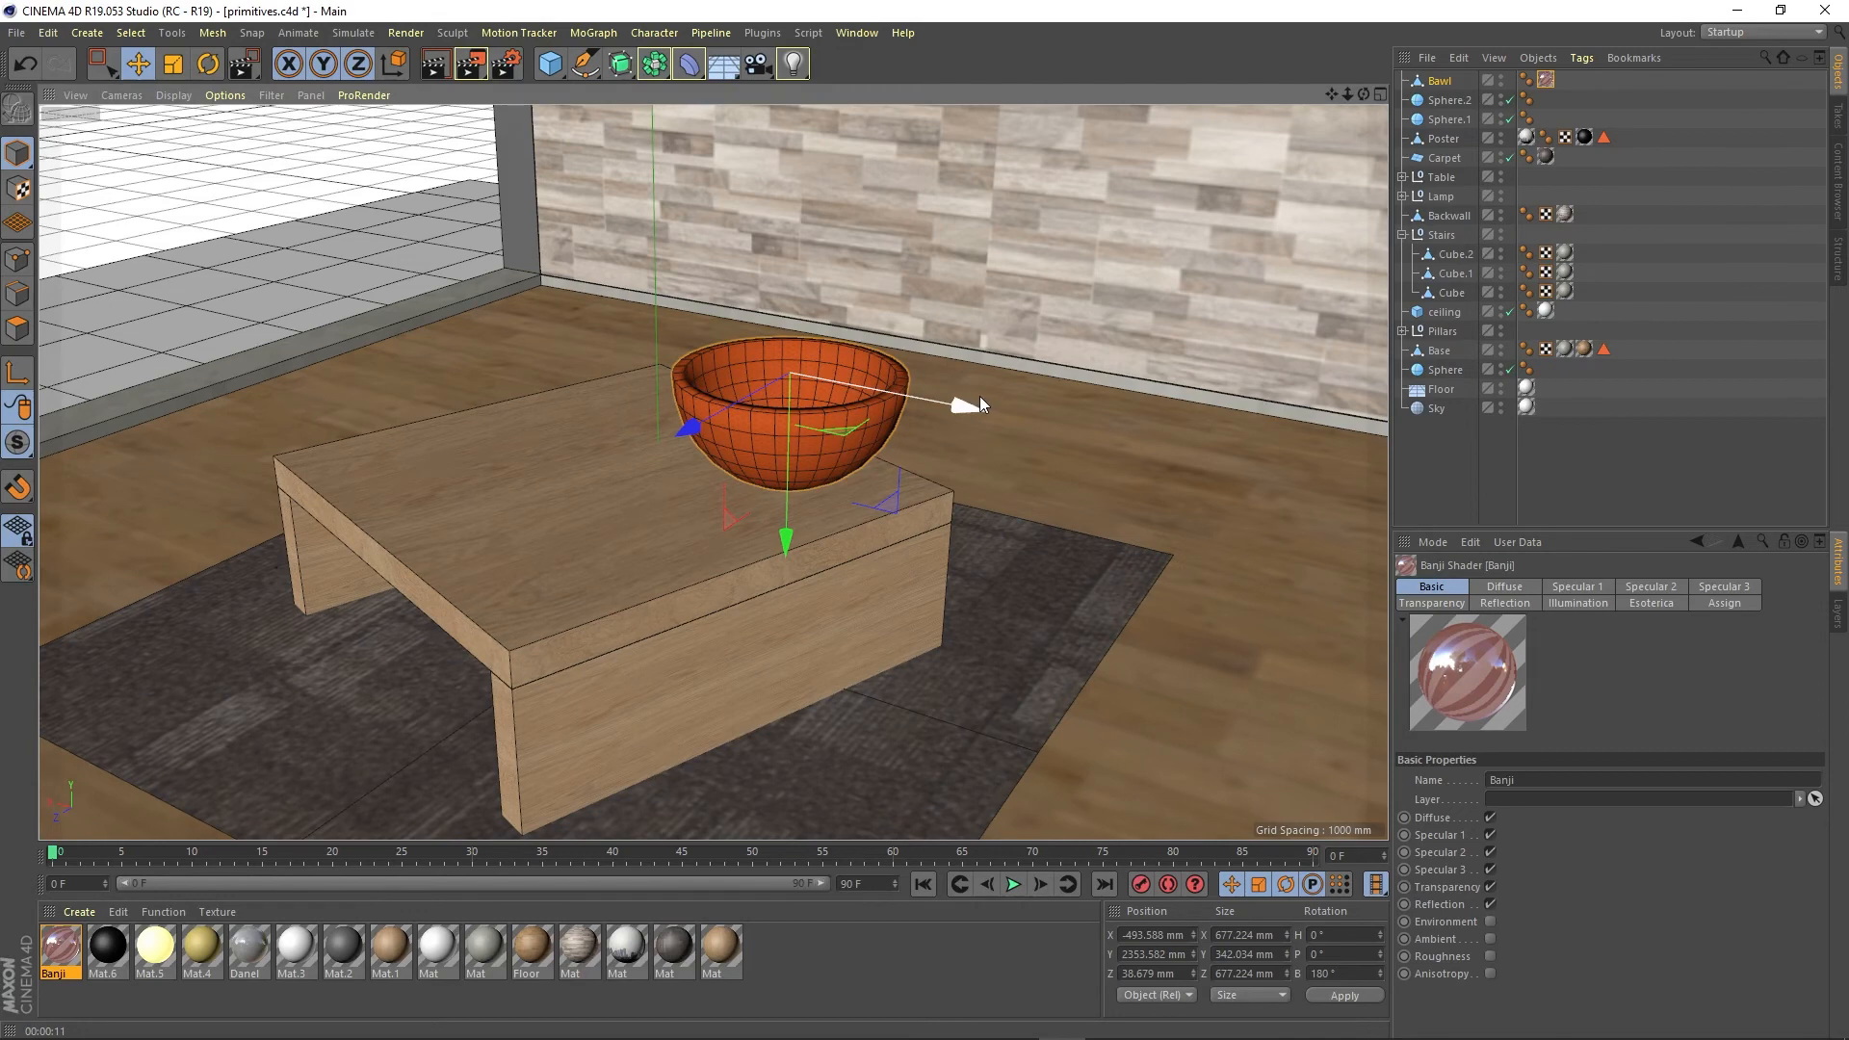
# Create a new standard material for the three spheres beside the pillar
pyautogui.scroll(-10, 841, 404)
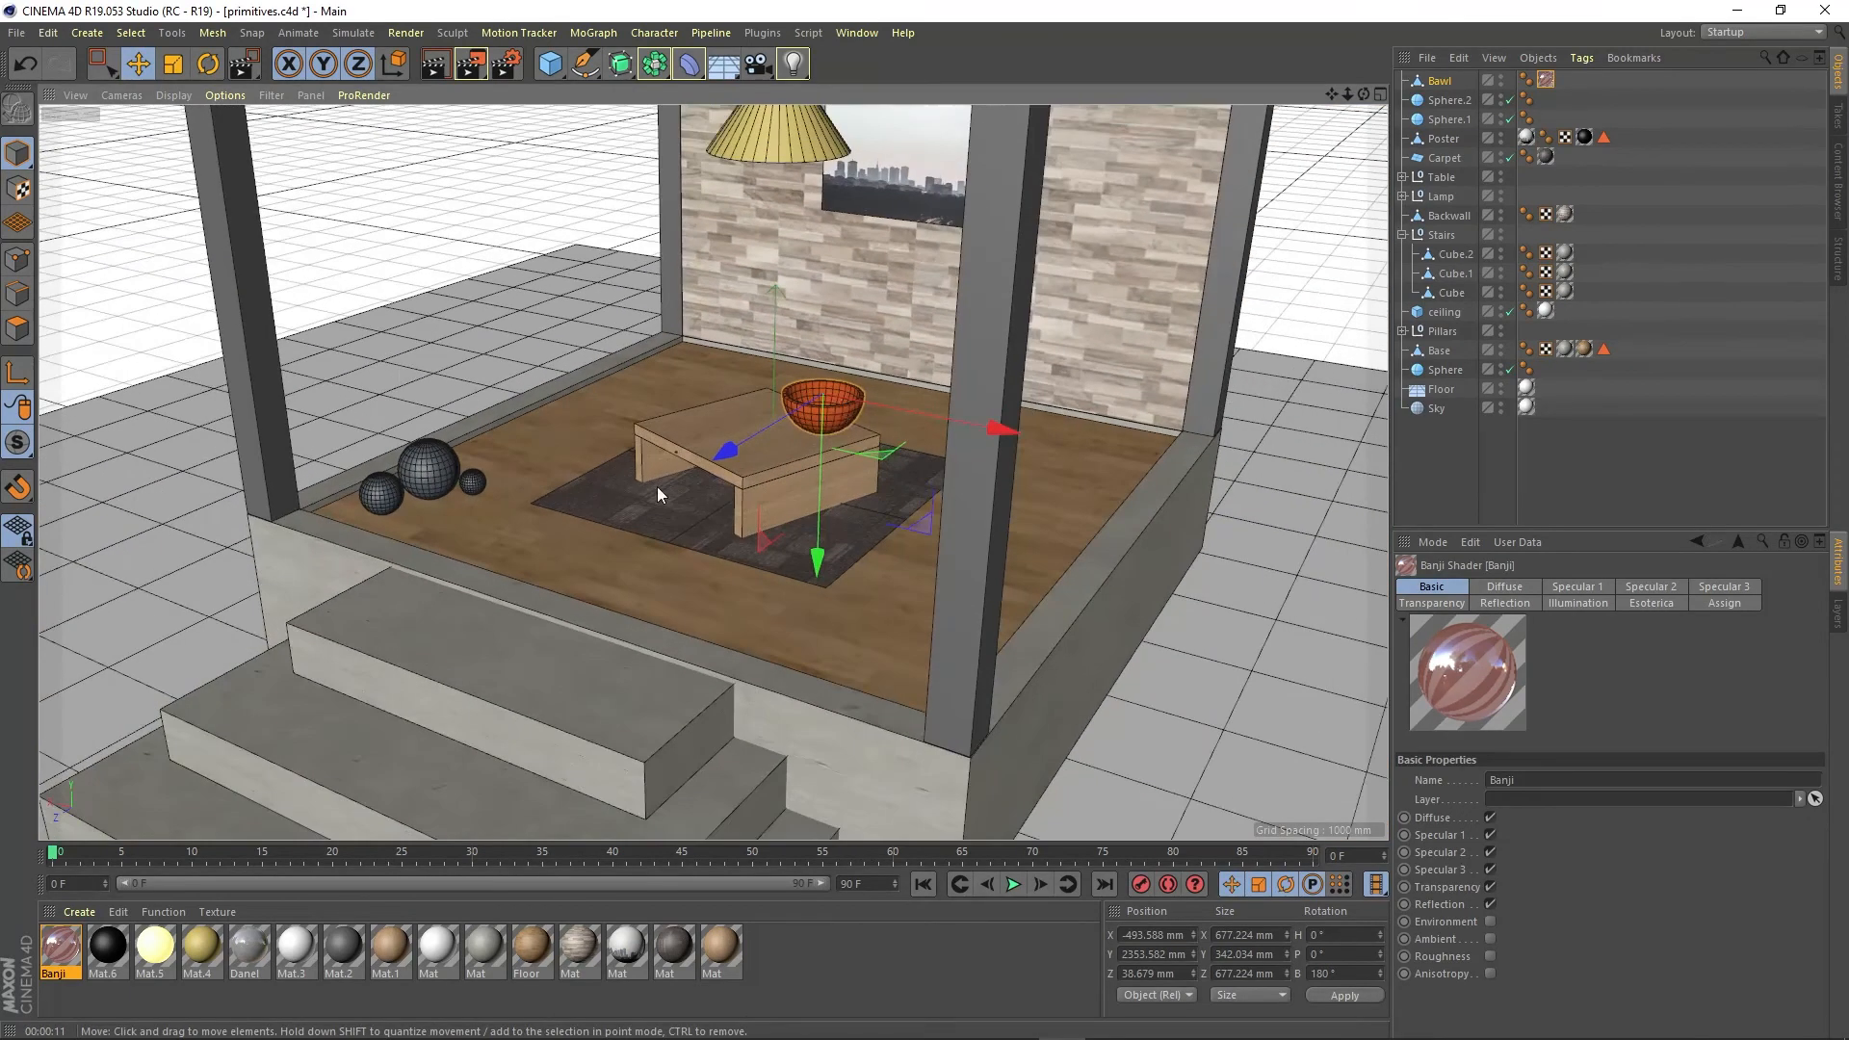
pyautogui.keyDown('alt'); pyautogui.moveTo(656, 487); pyautogui.dragTo(840, 530, button='middle'); pyautogui.keyUp('alt')
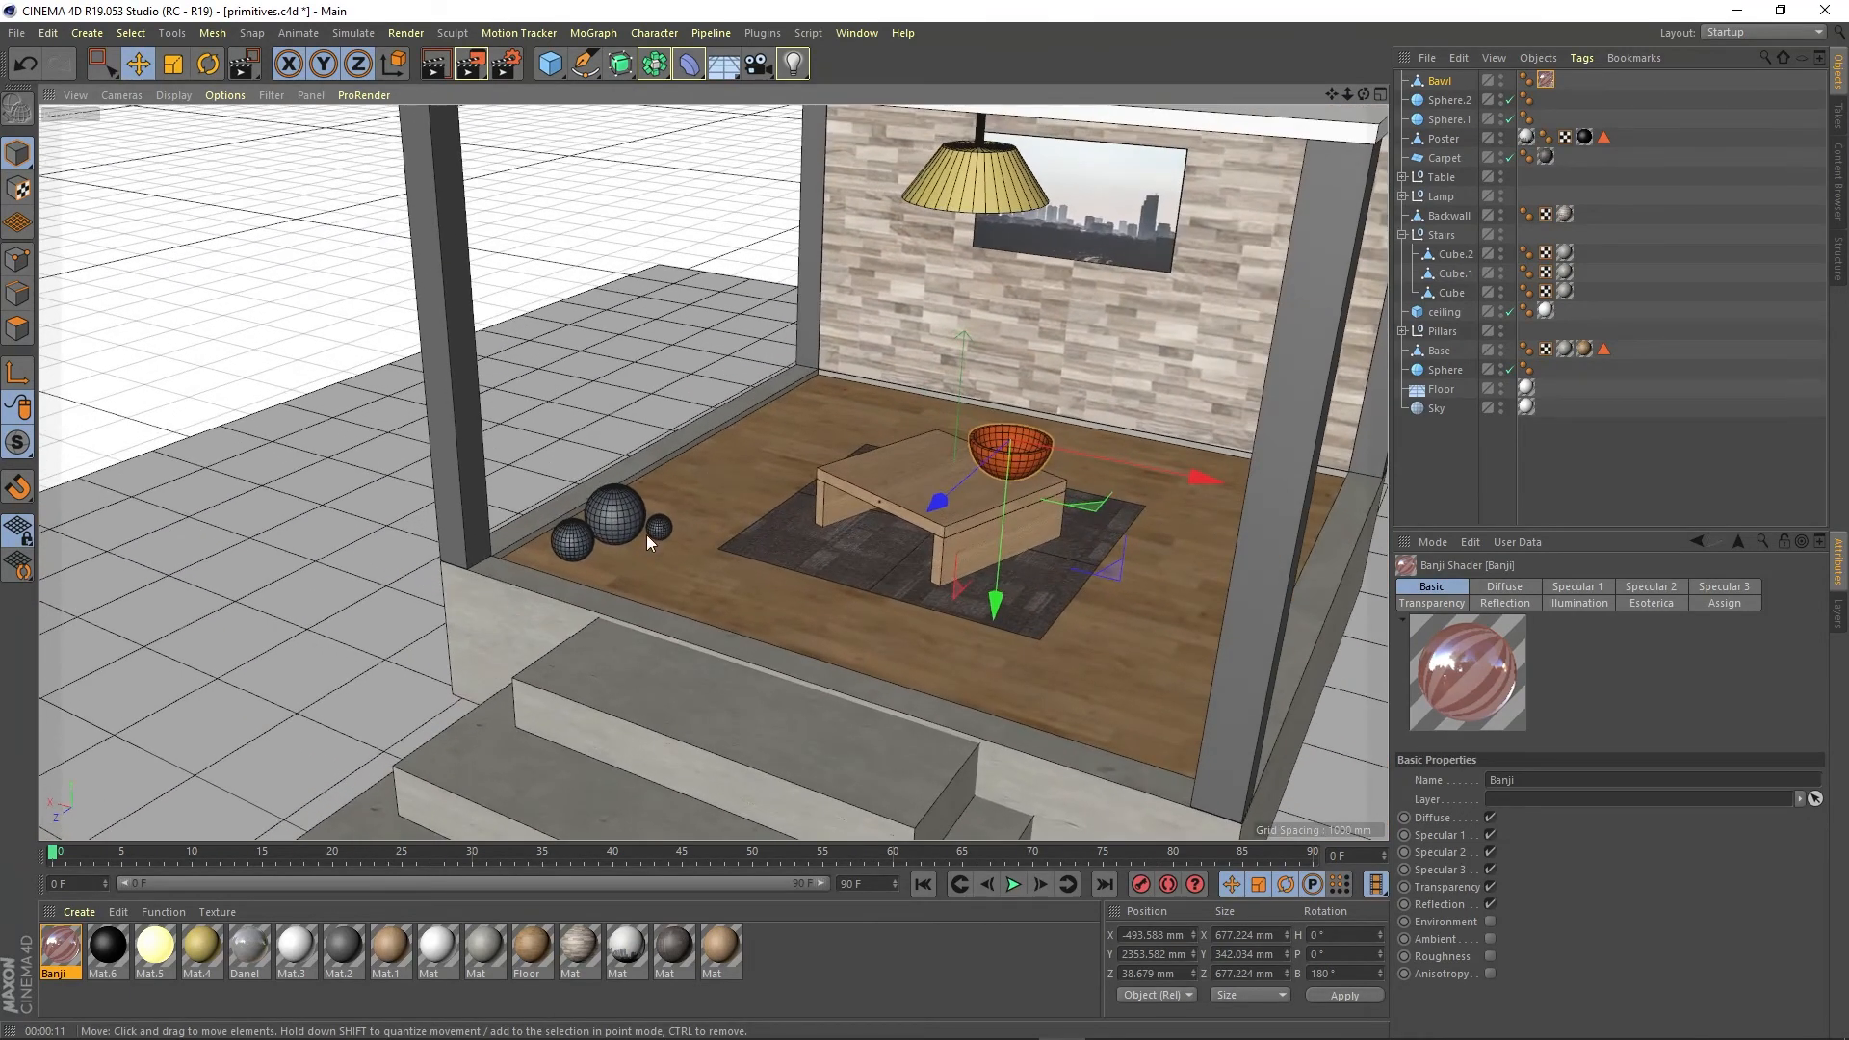
pyautogui.click(655, 529)
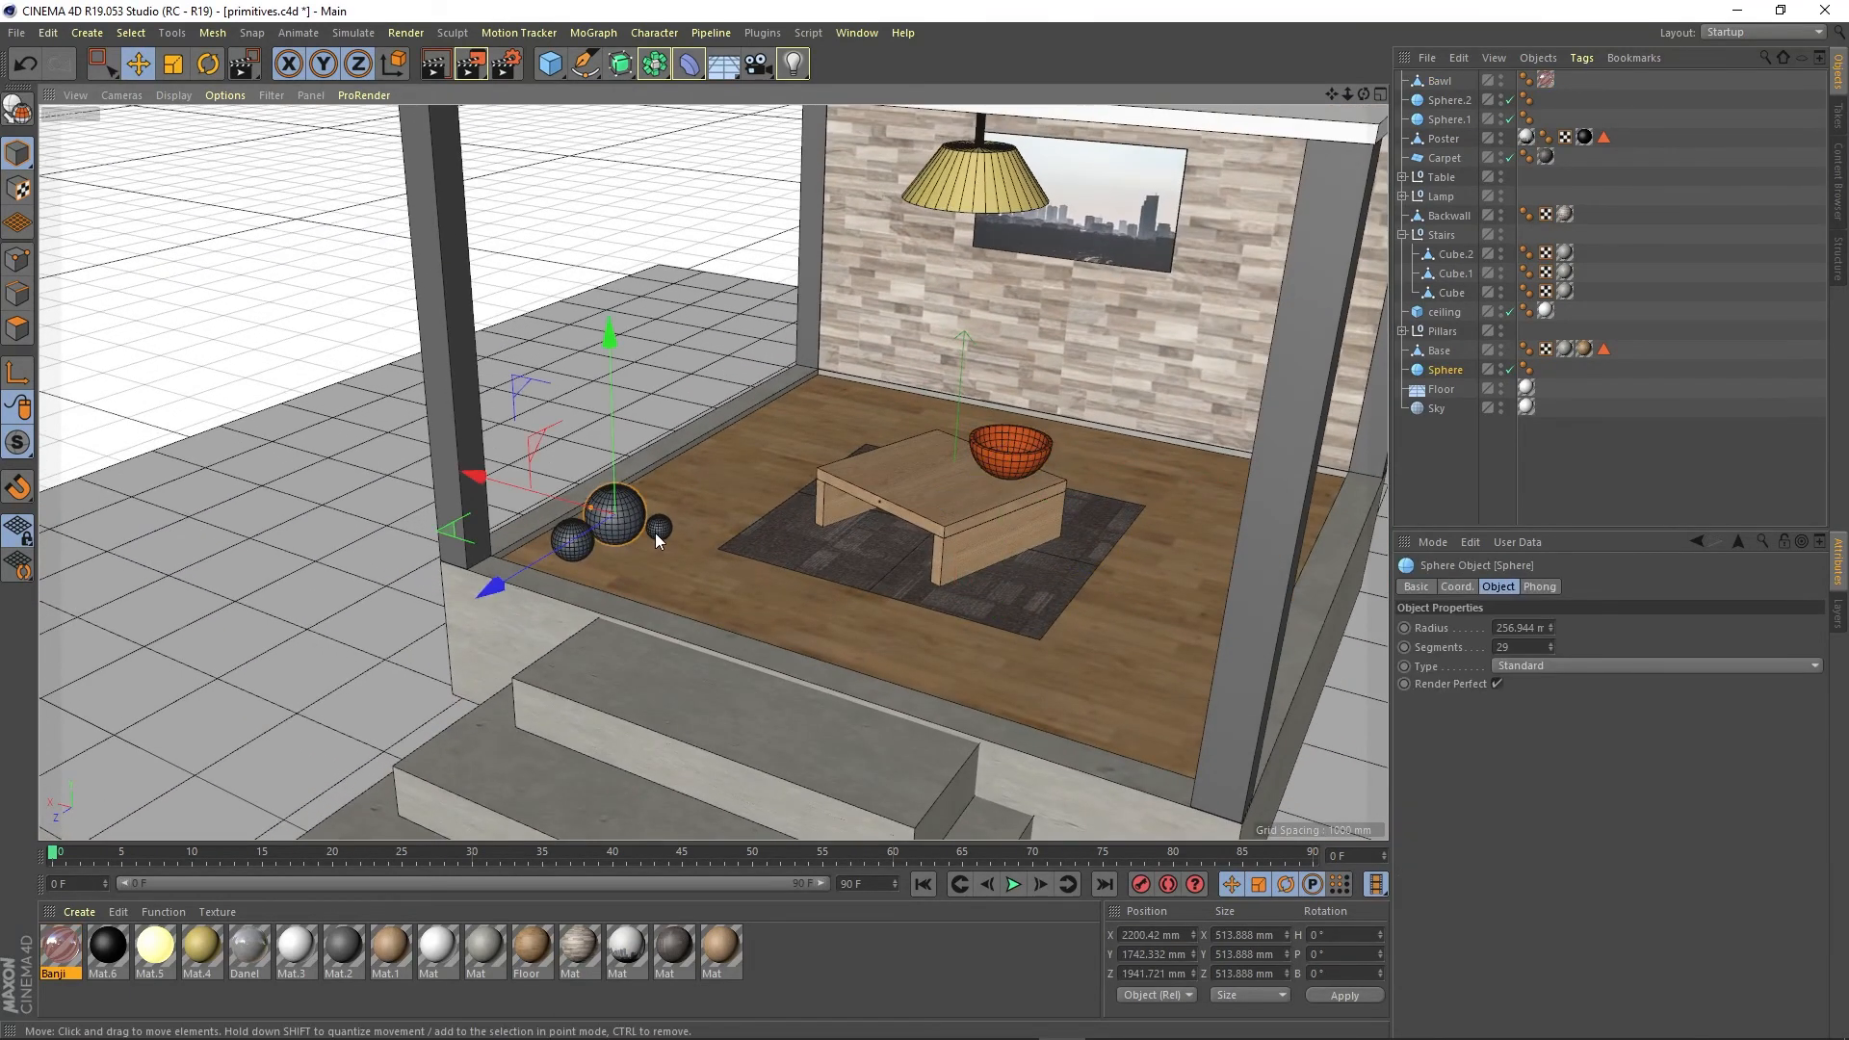
pyautogui.scroll(5, 617, 539)
pyautogui.keyDown('alt'); pyautogui.moveTo(728, 568); pyautogui.dragTo(734, 515); pyautogui.keyUp('alt')
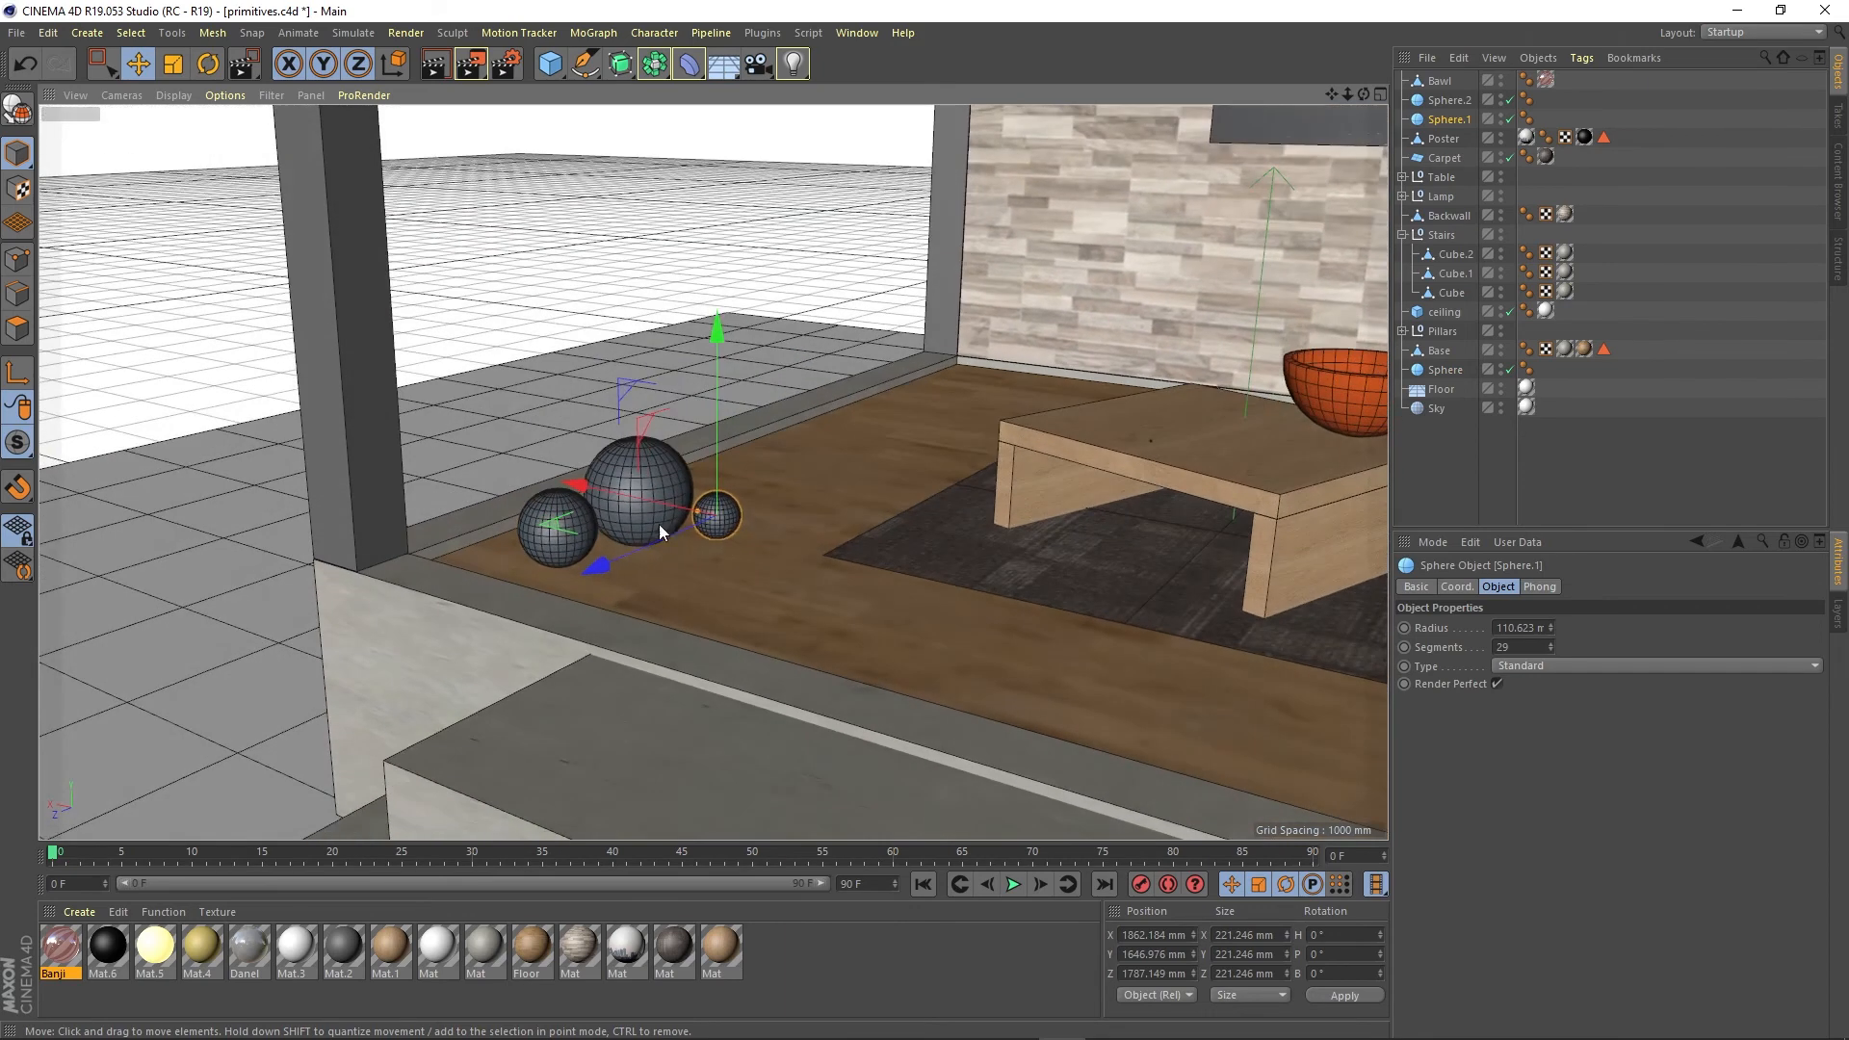
pyautogui.scroll(3, 673, 530)
pyautogui.doubleClick(813, 963)
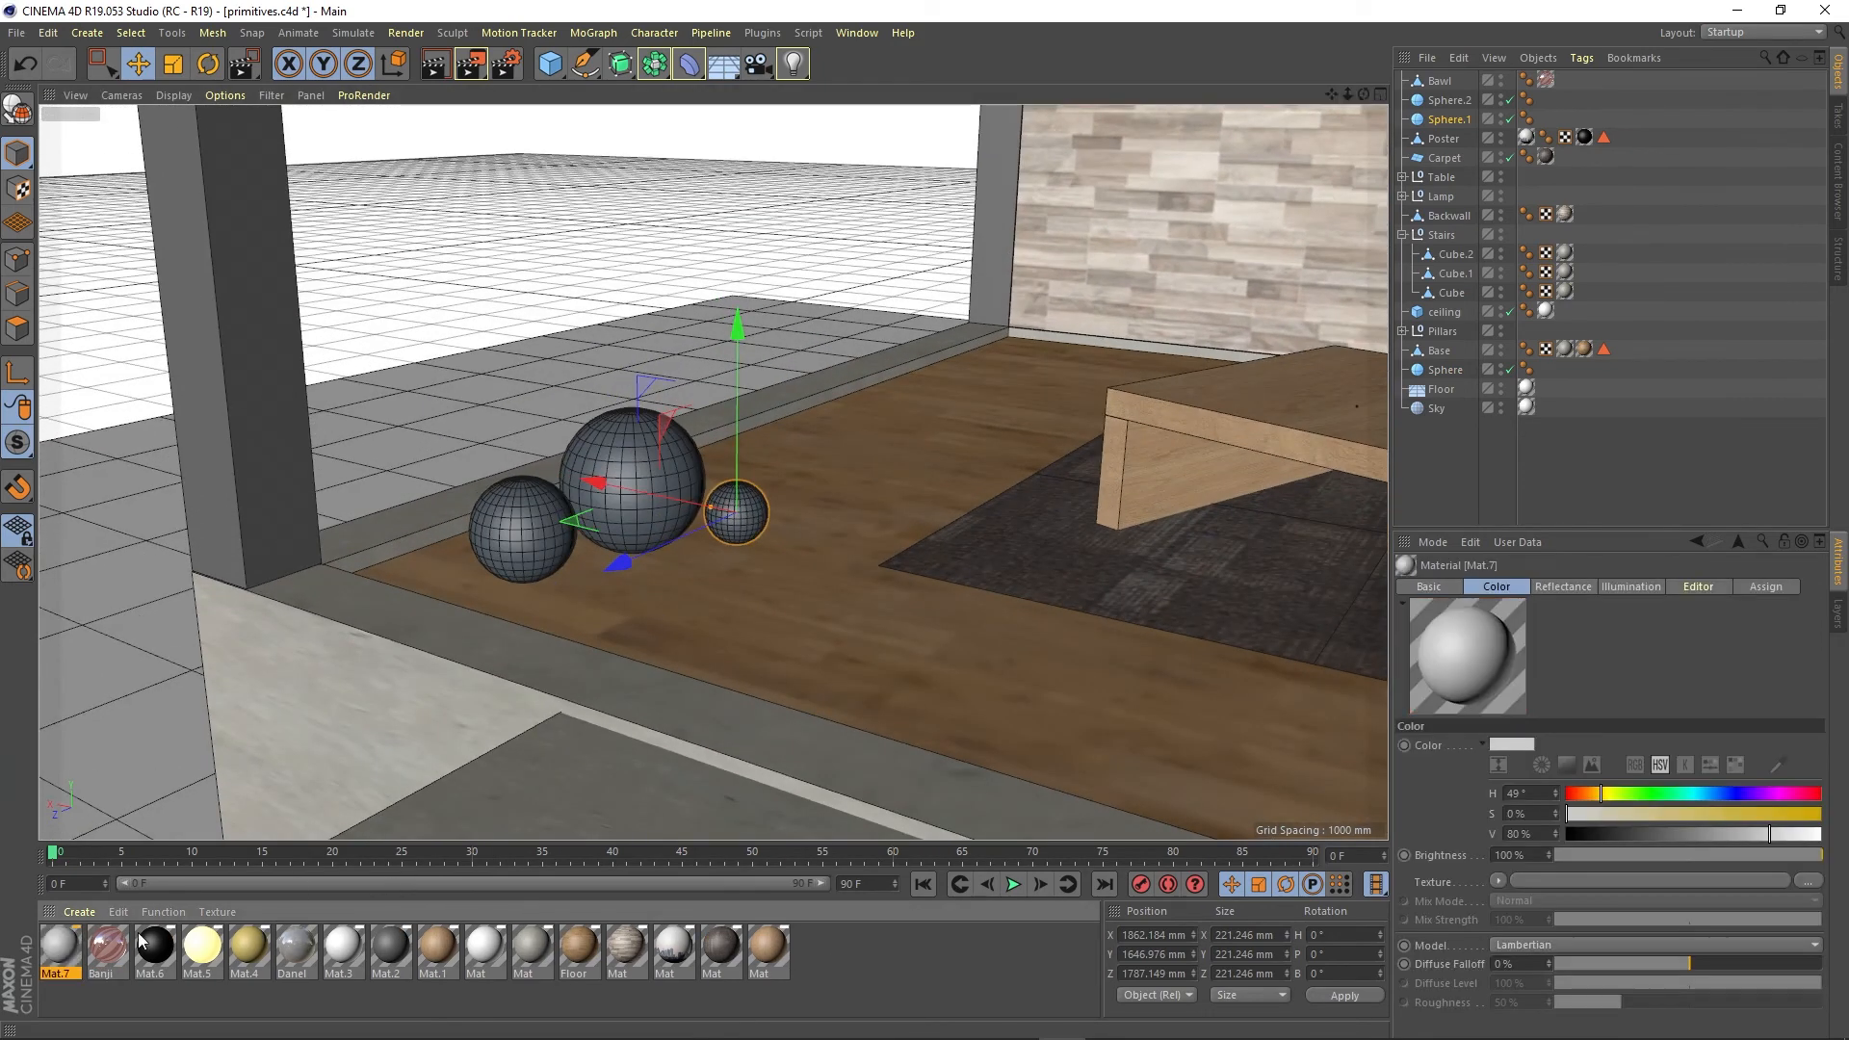
# Set the new material's color to green, H 99°, S 88 %, V 80 %, and apply it to the largest sphere
pyautogui.doubleClick(62, 946)
pyautogui.moveTo(624, 131); pyautogui.dragTo(1176, 150)
pyautogui.click(1230, 267)
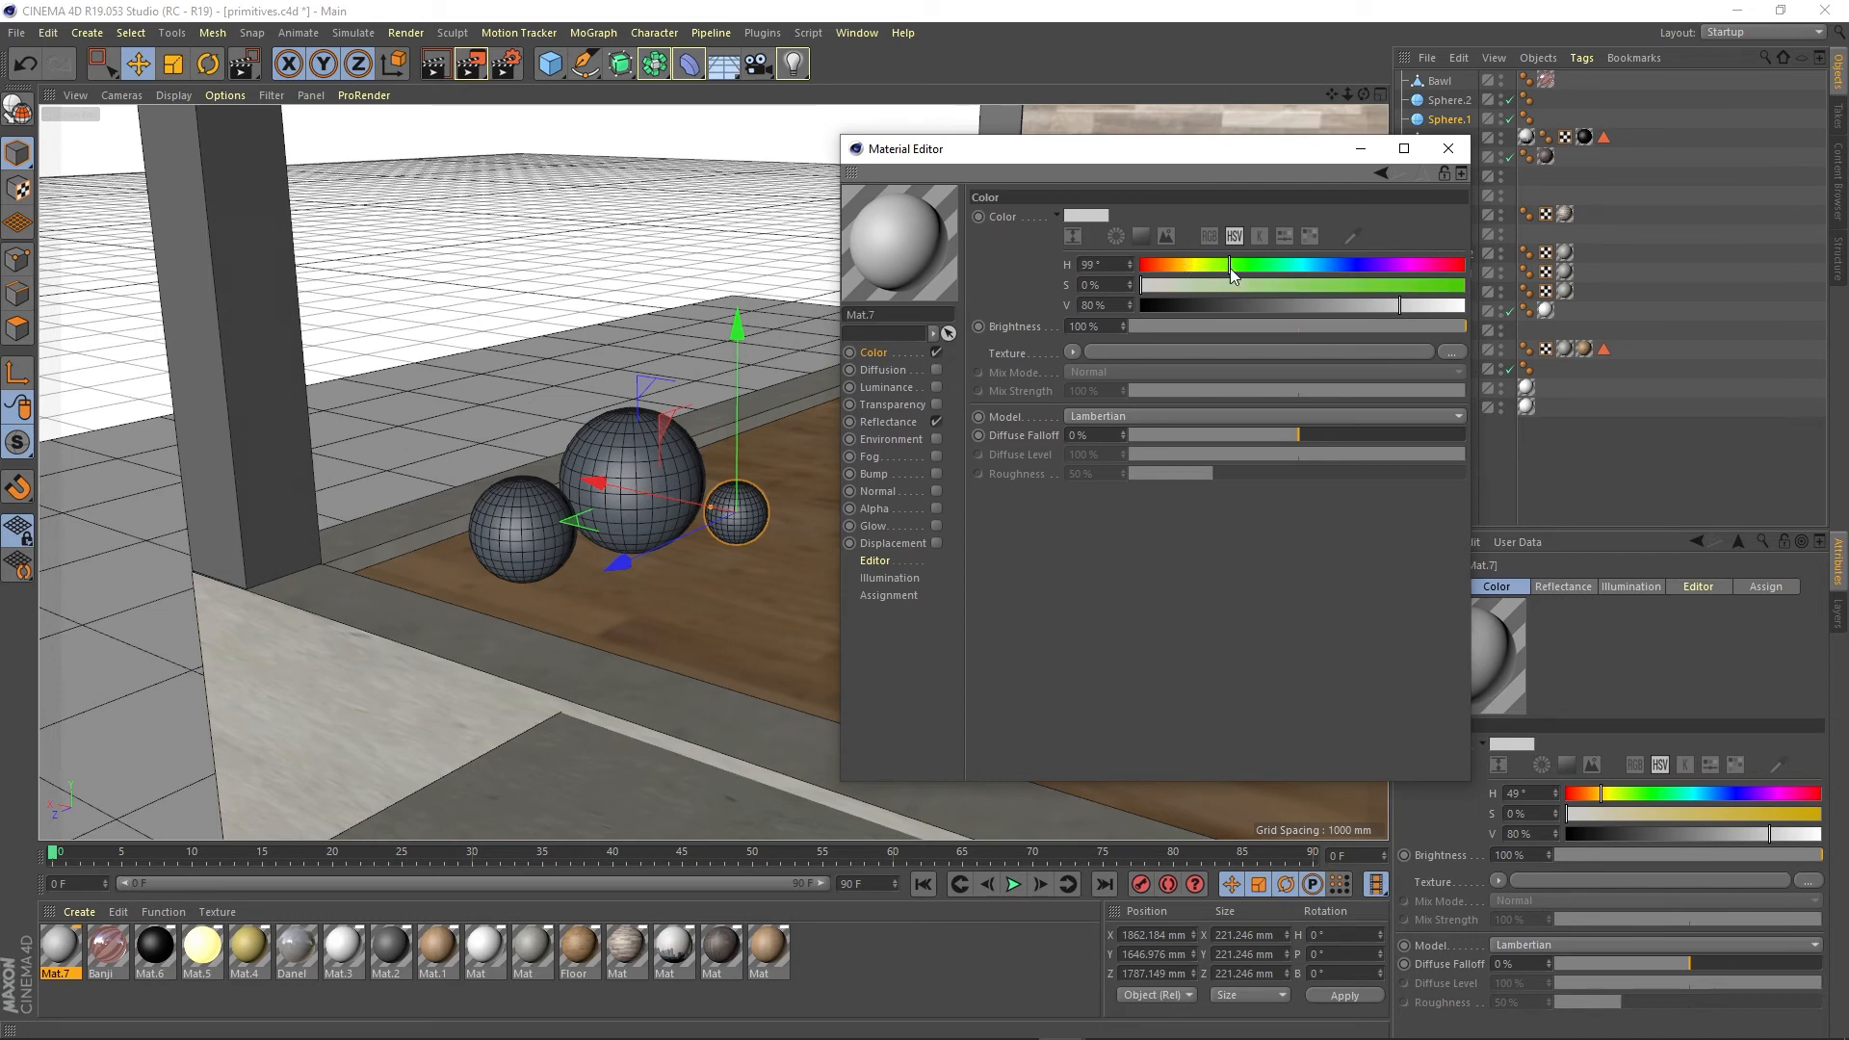
pyautogui.moveTo(1388, 286); pyautogui.dragTo(1426, 286)
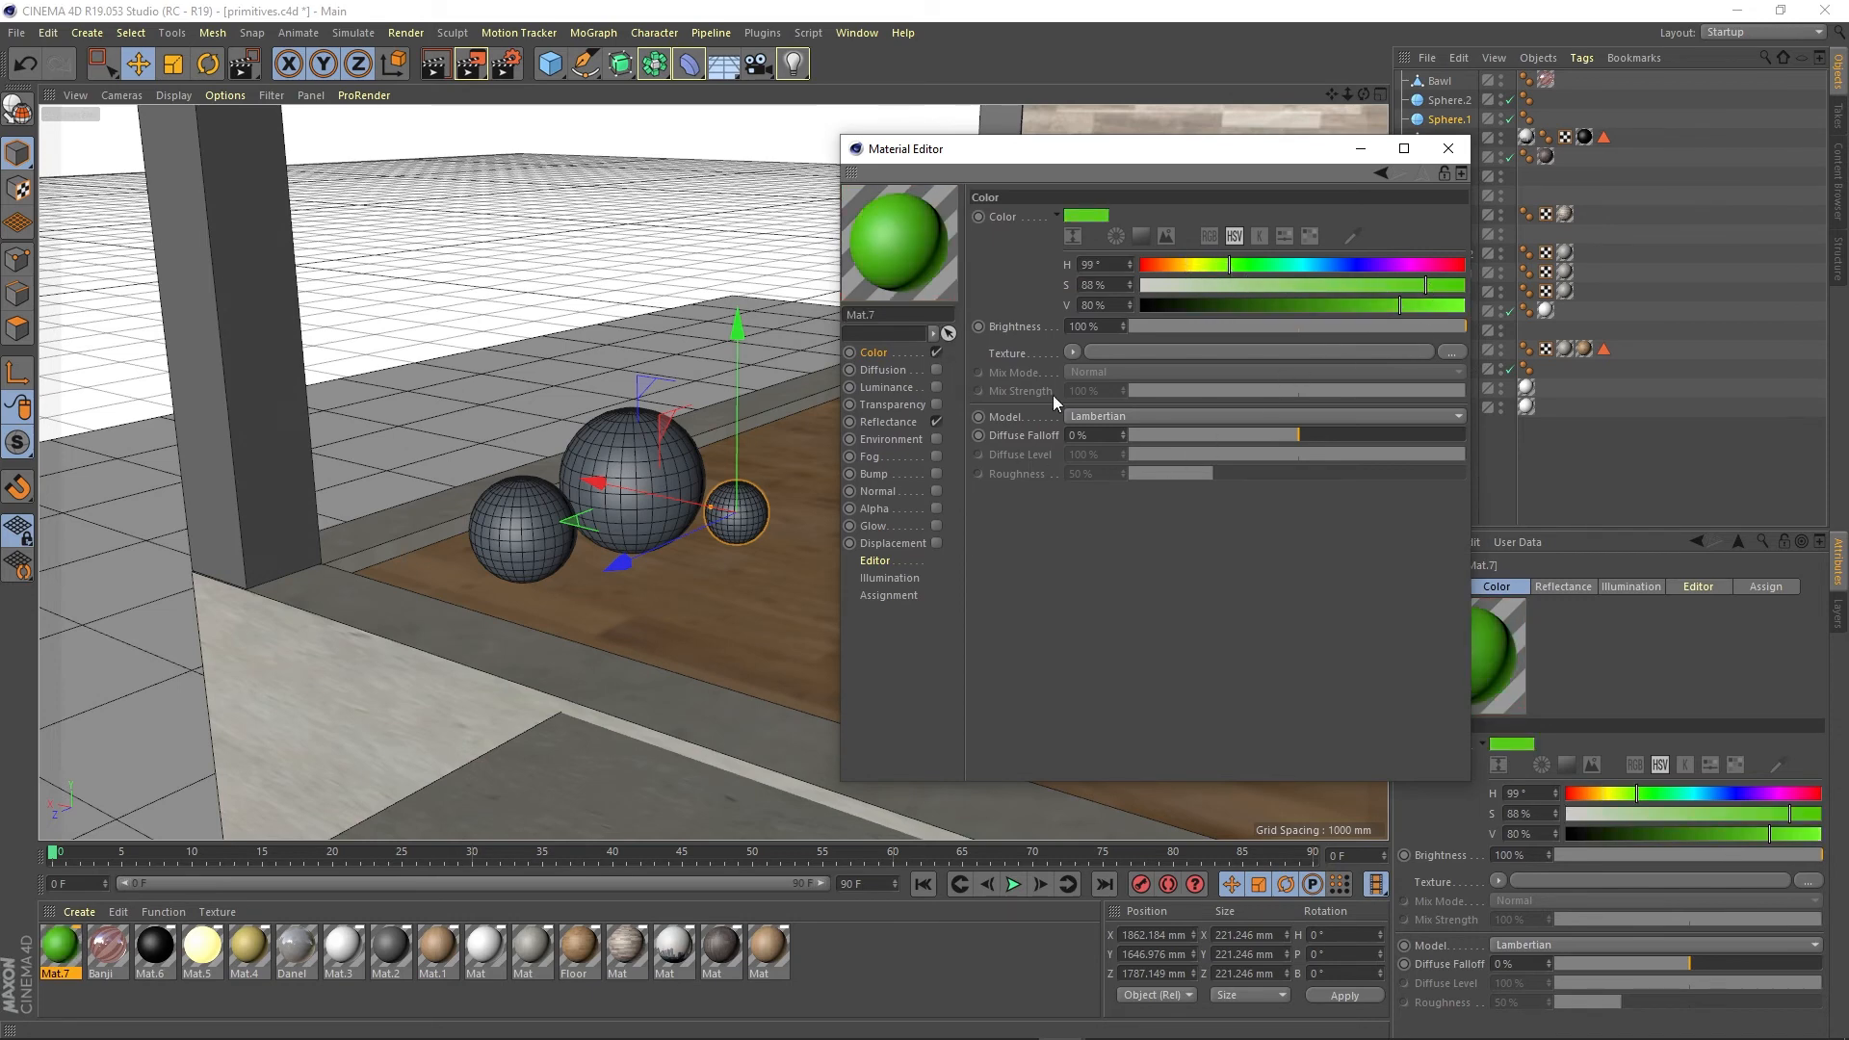
pyautogui.click(1447, 148)
pyautogui.moveTo(648, 587); pyautogui.dragTo(649, 440)
pyautogui.click(65, 949)
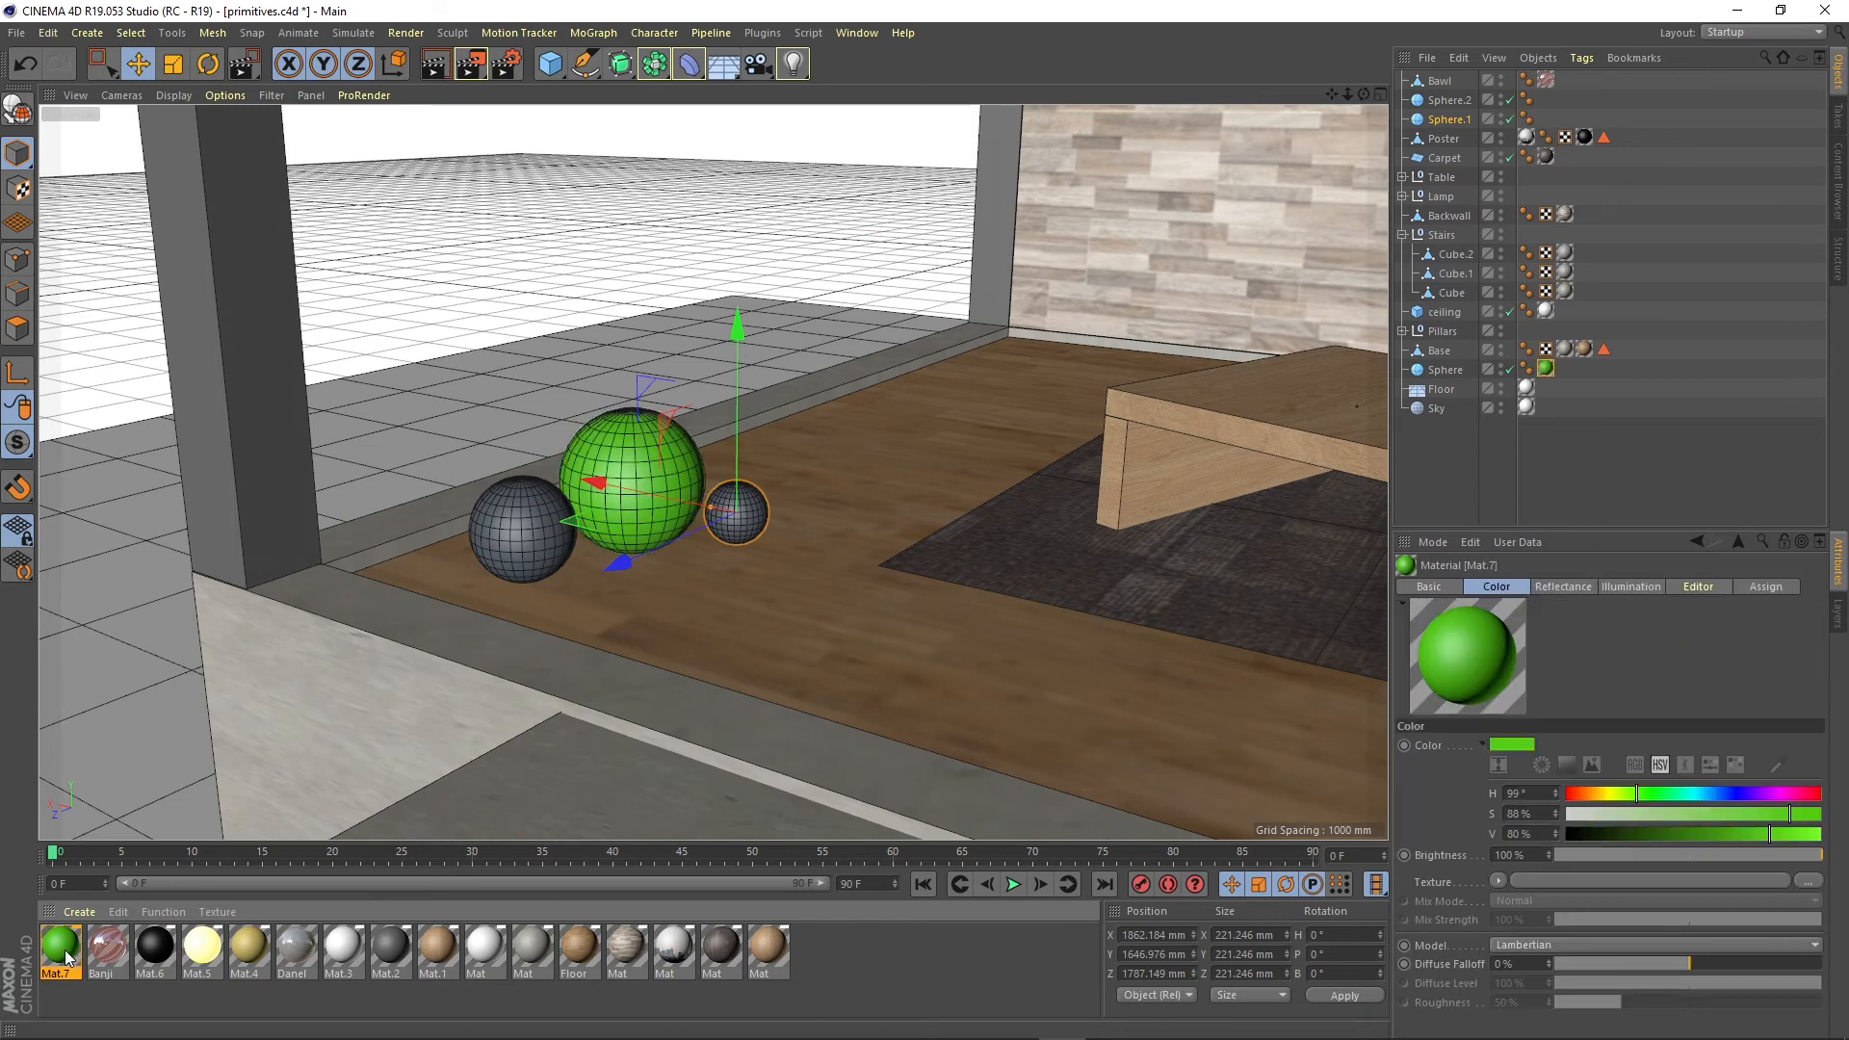
# Create a new material with an orange color, H 32°, S 80 %, V 80 %, and apply it to the medium-sized sphere
pyautogui.doubleClick(881, 948)
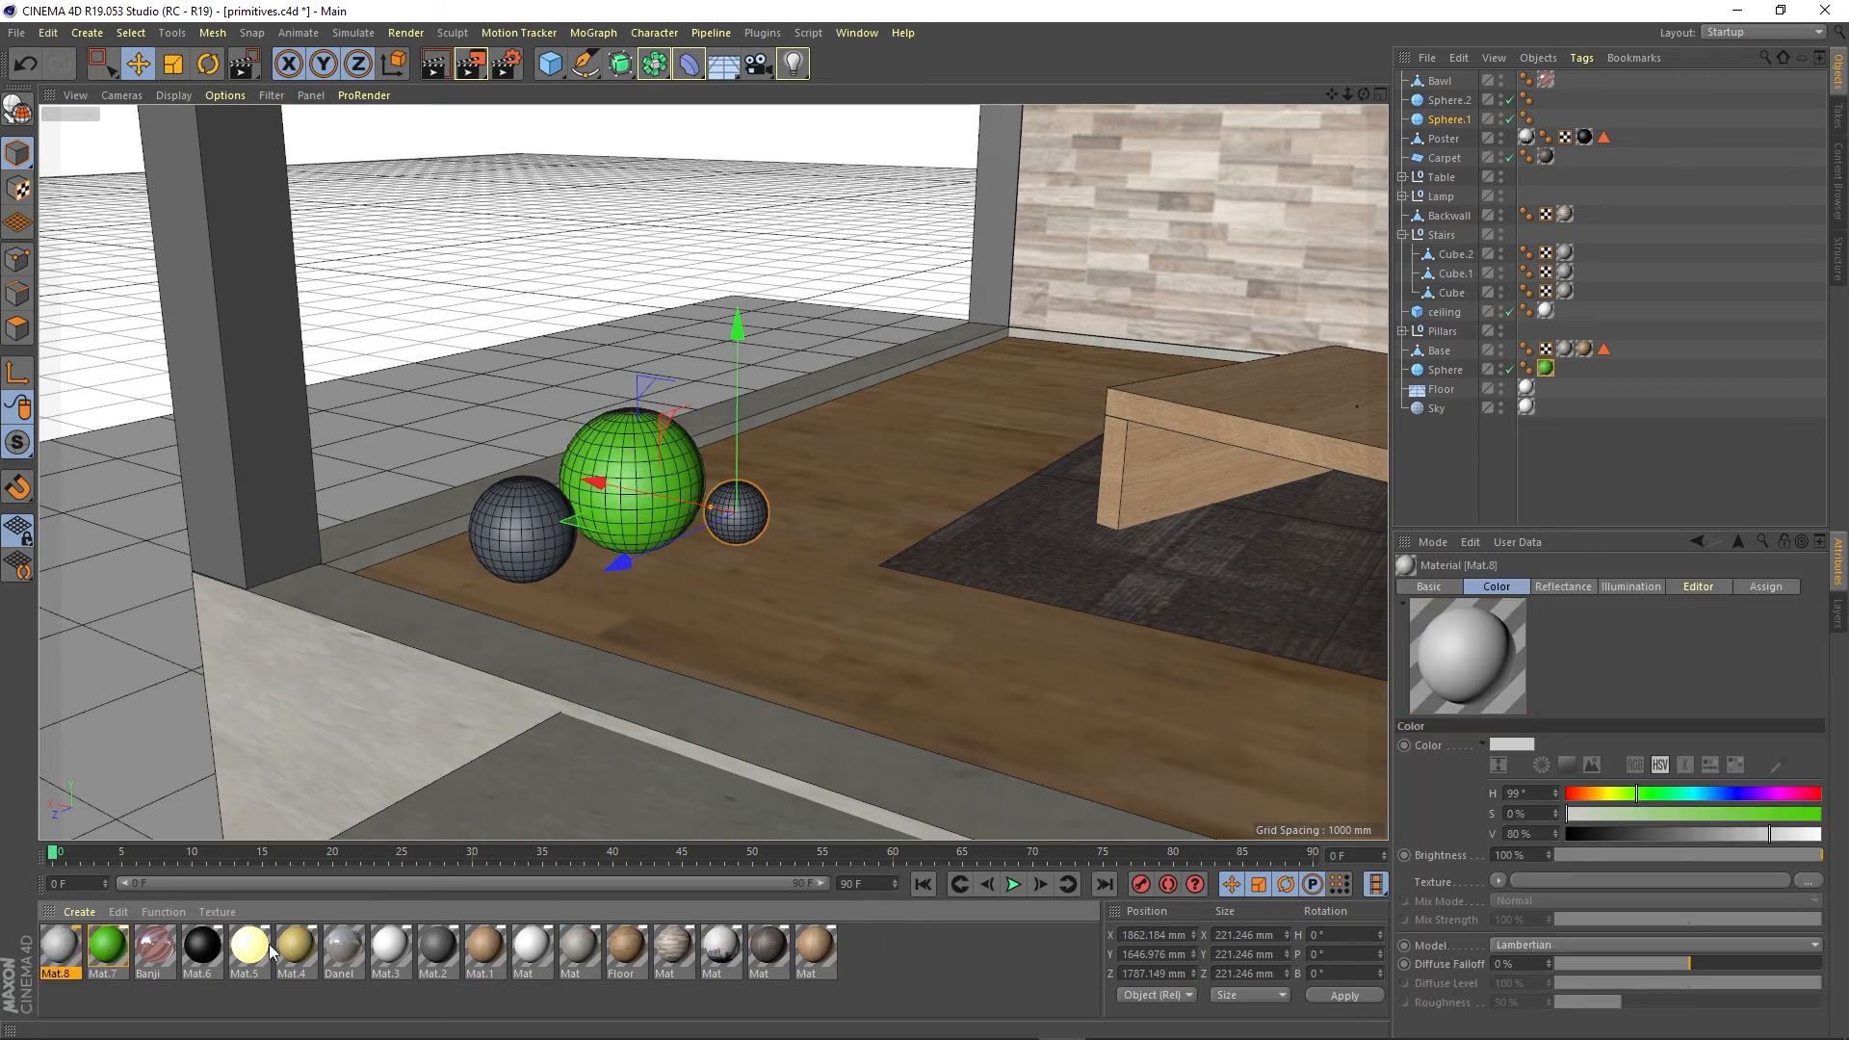
pyautogui.doubleClick(60, 945)
pyautogui.moveTo(632, 246); pyautogui.dragTo(618, 246)
pyautogui.click(847, 266)
pyautogui.click(896, 129)
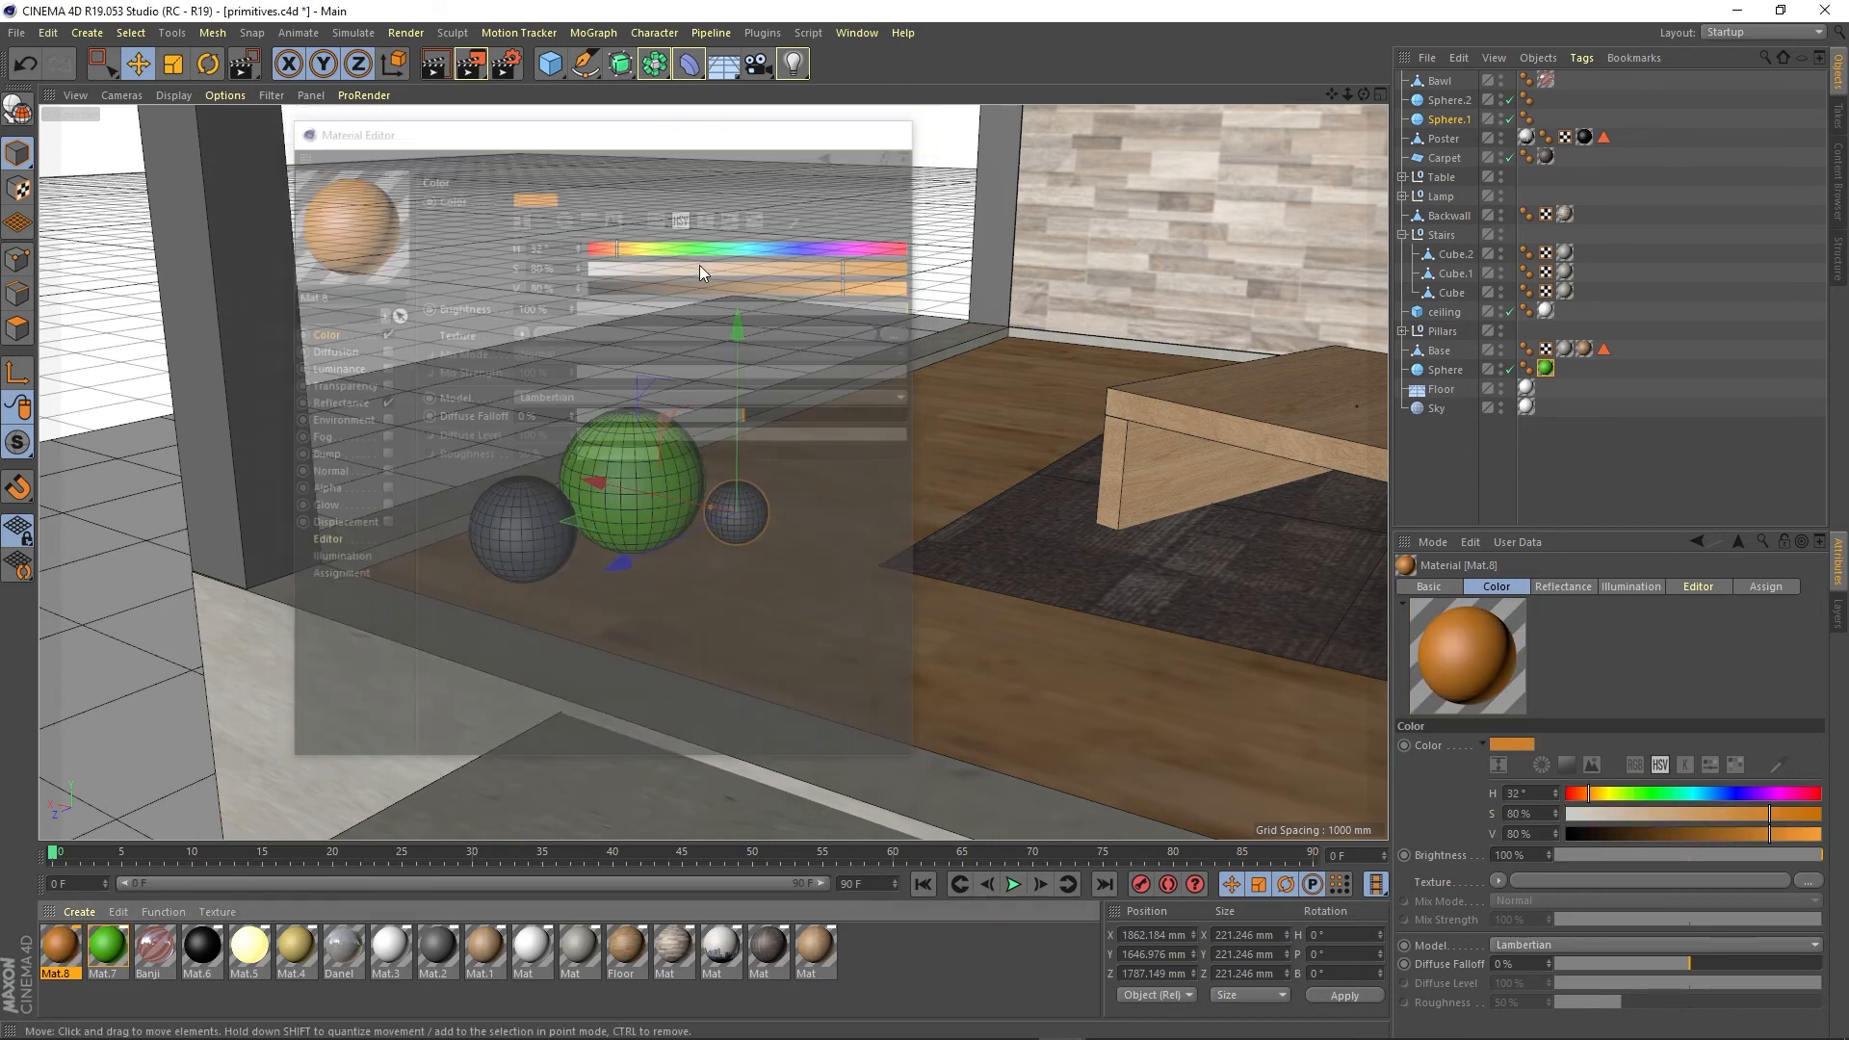
pyautogui.moveTo(53, 948); pyautogui.dragTo(553, 518)
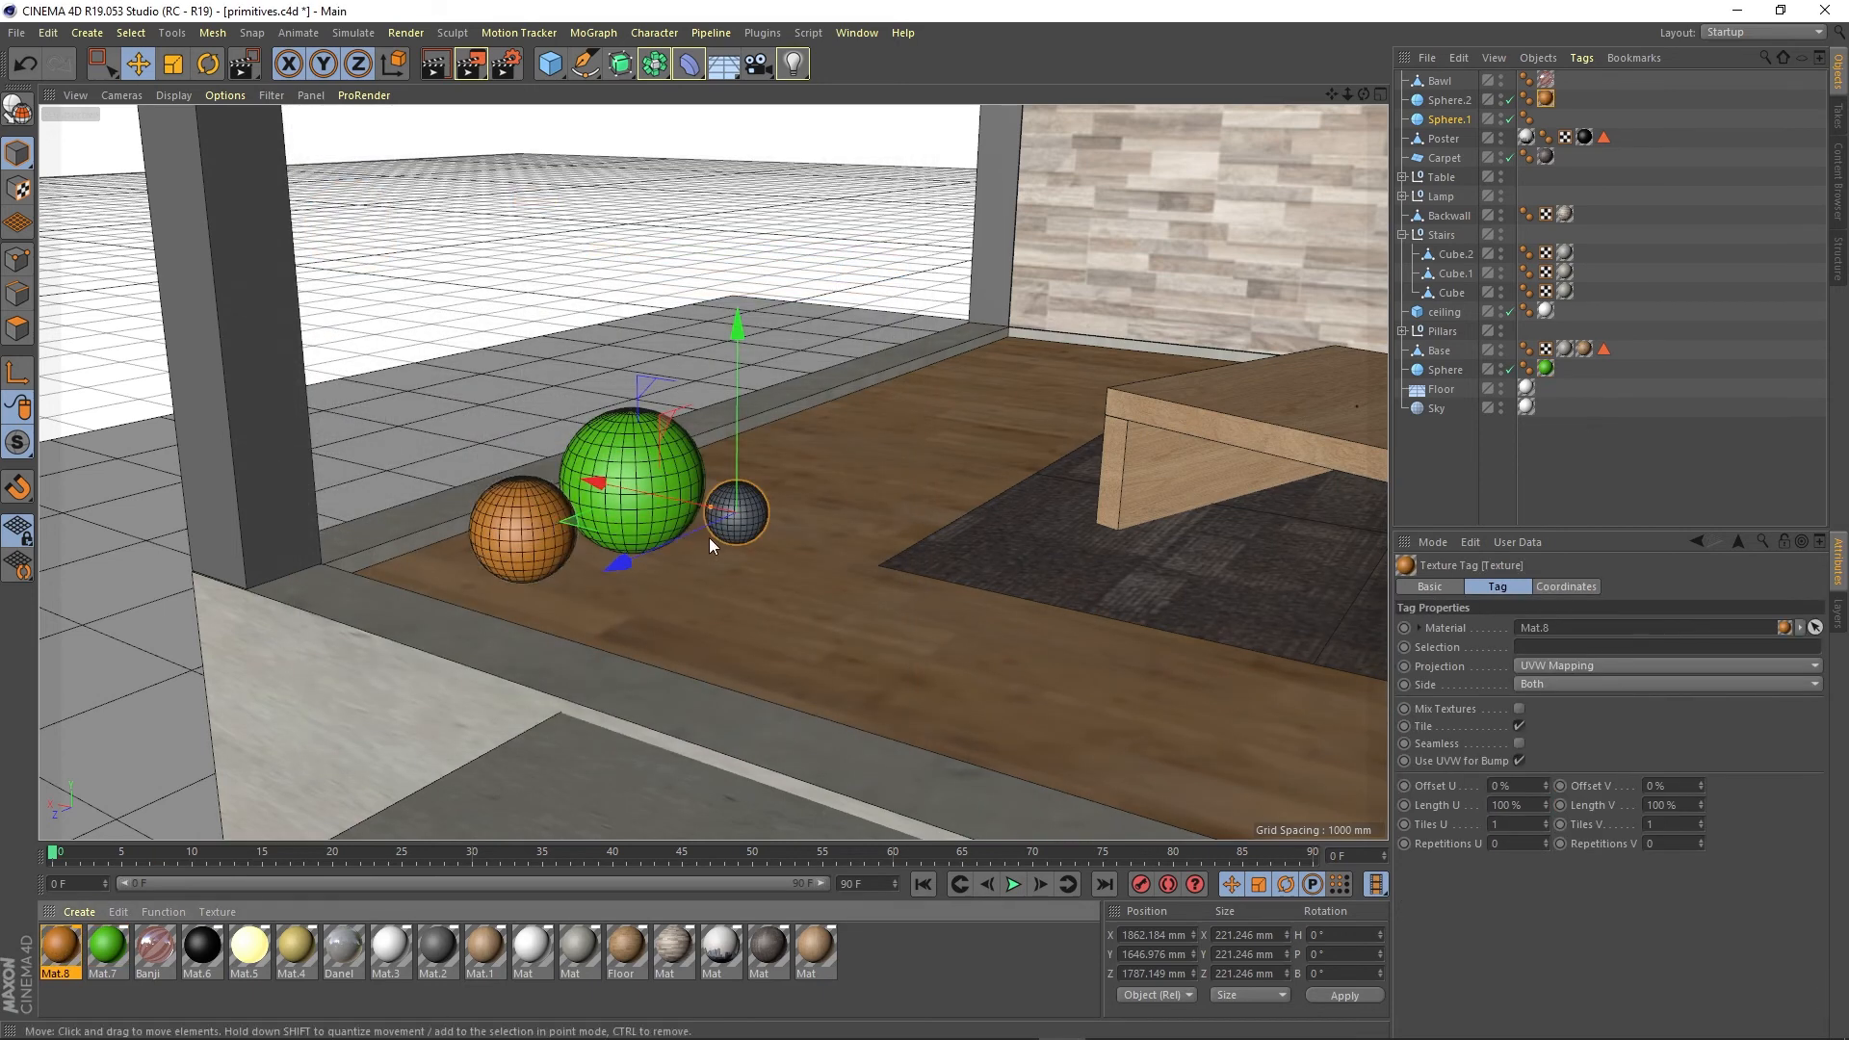
# Create another material with a purple color, H 287°, S 82 %, V 80 %, and apply it to the smallest sphere
pyautogui.doubleClick(916, 952)
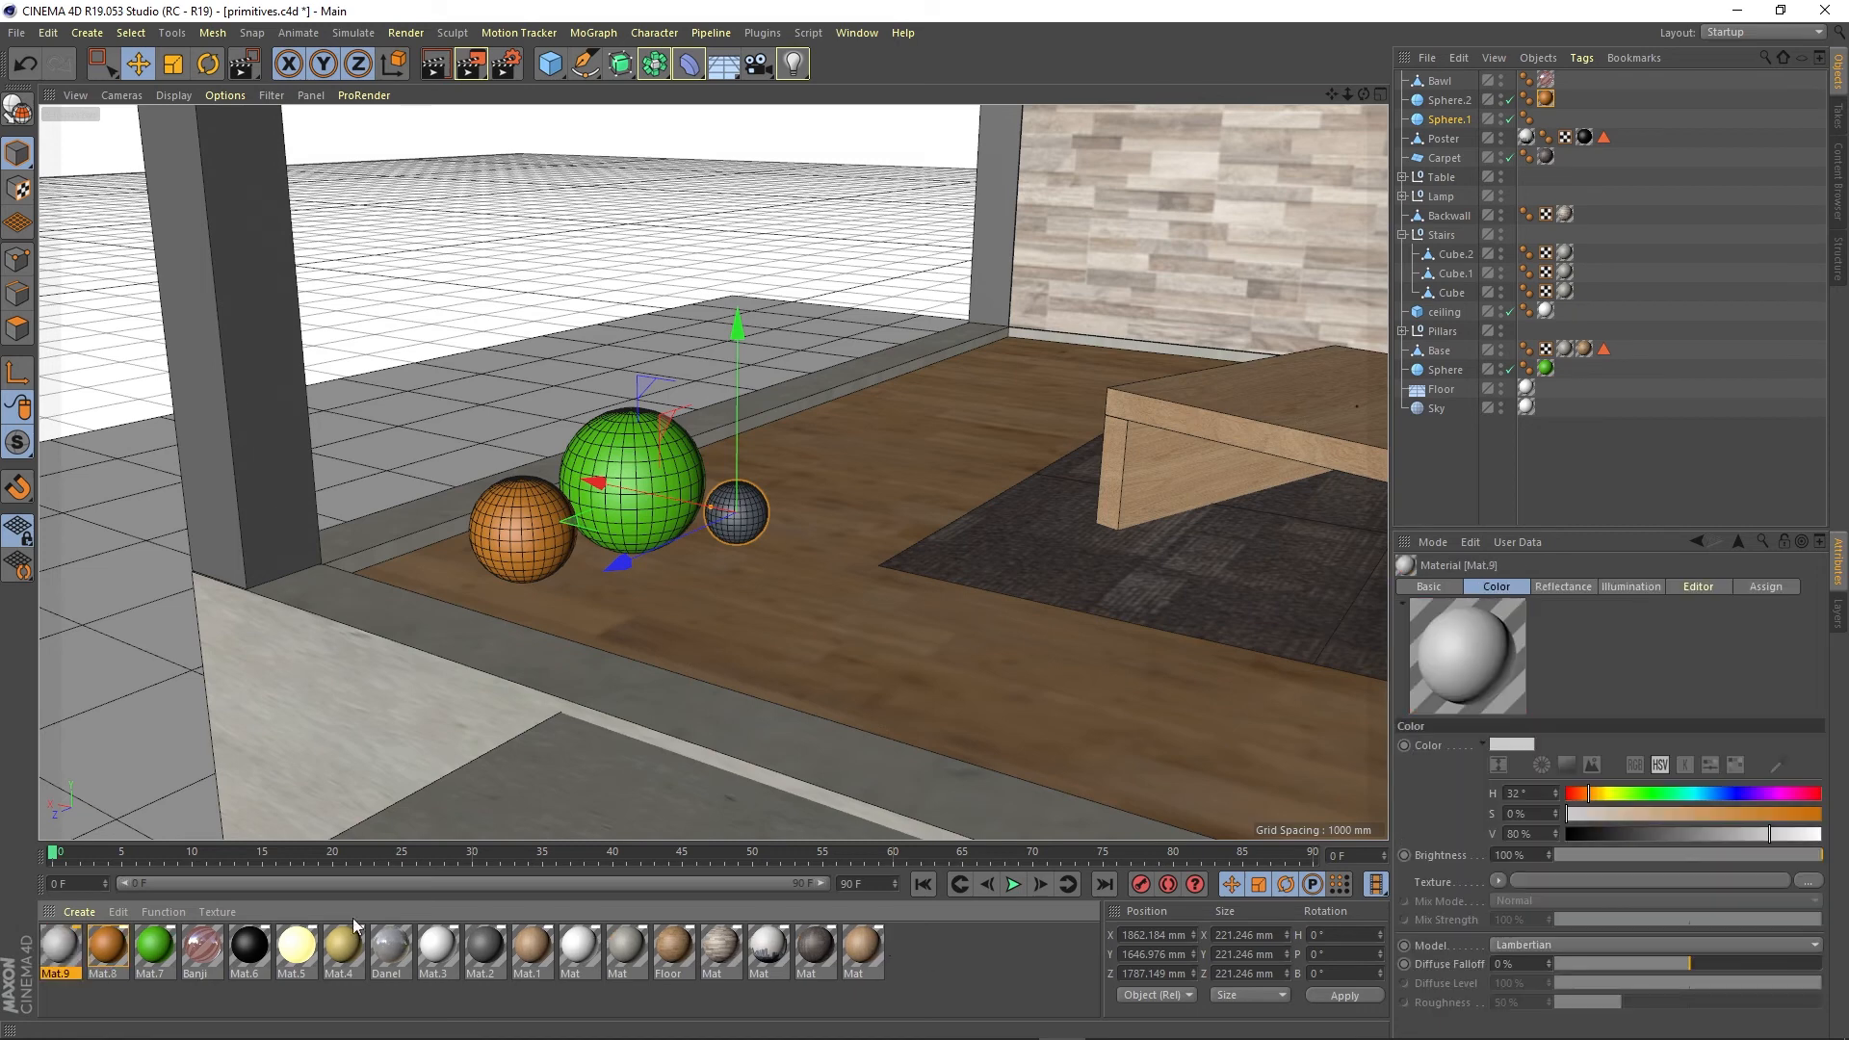
pyautogui.doubleClick(59, 947)
pyautogui.click(599, 247)
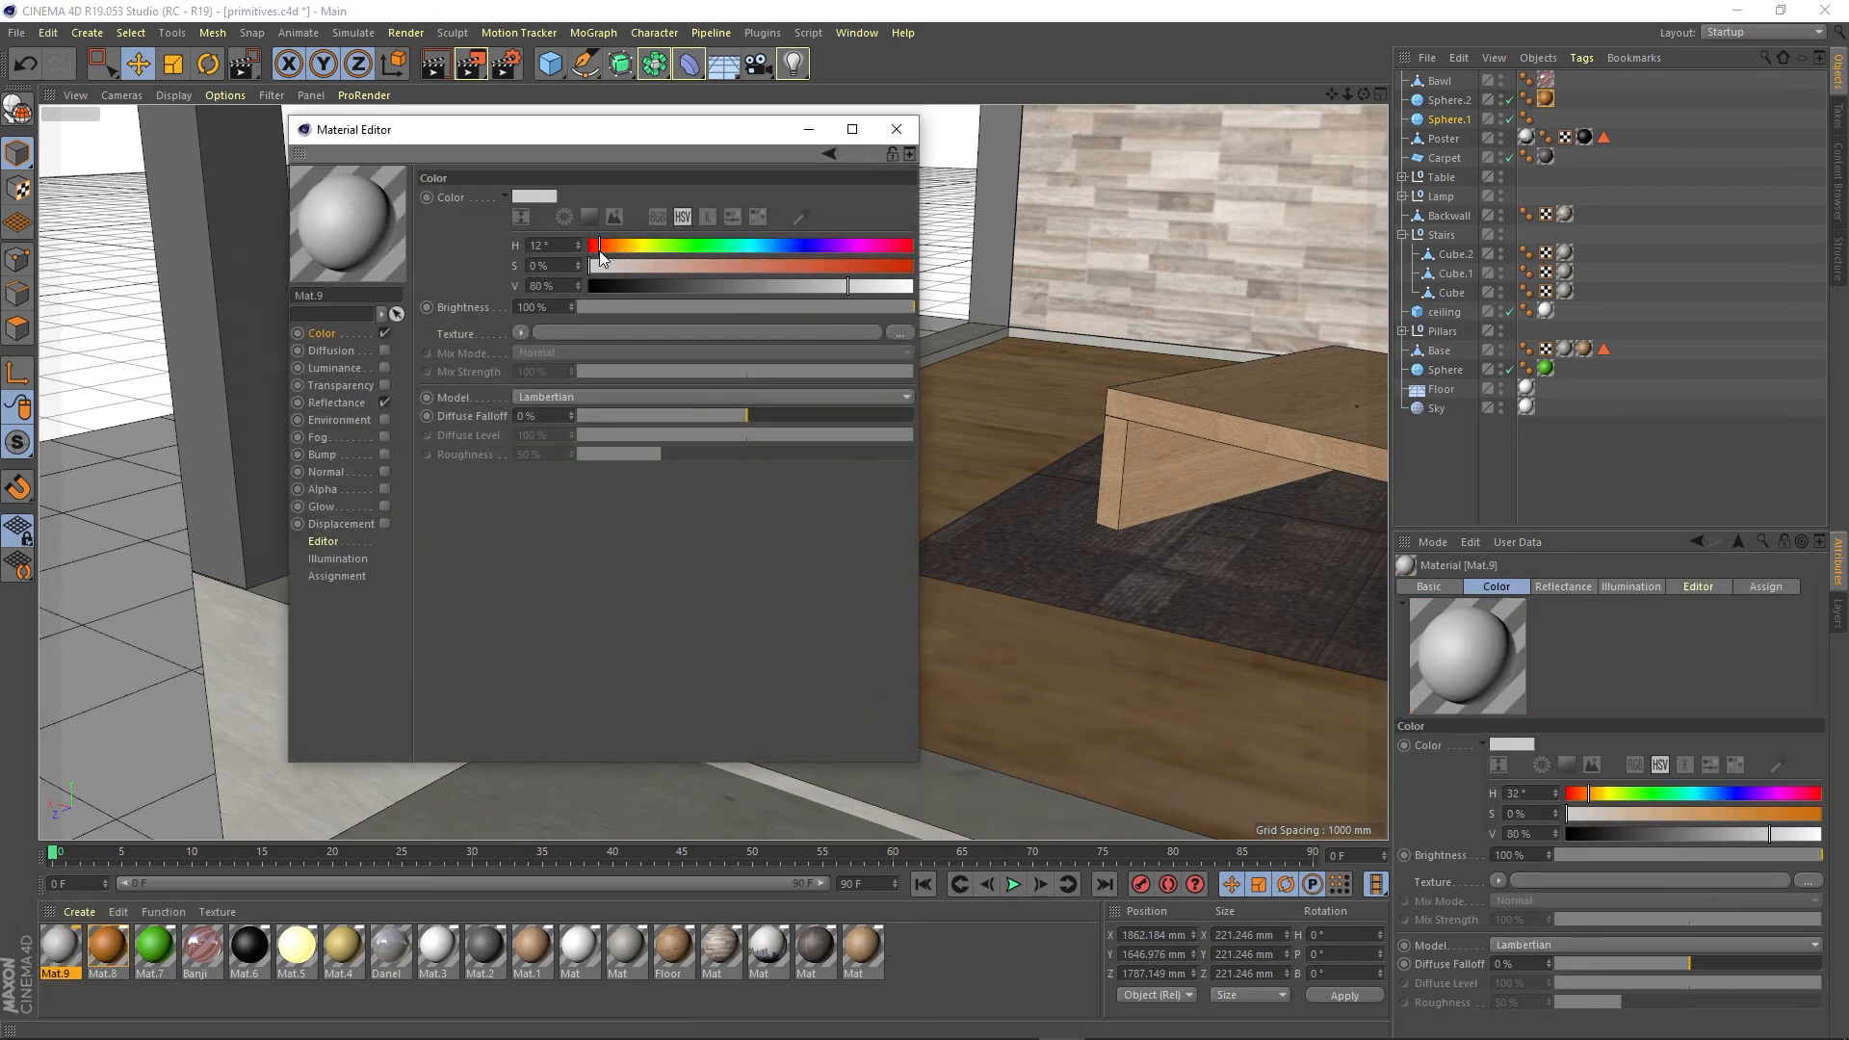
pyautogui.click(796, 246)
pyautogui.moveTo(761, 275); pyautogui.dragTo(854, 266)
pyautogui.click(847, 246)
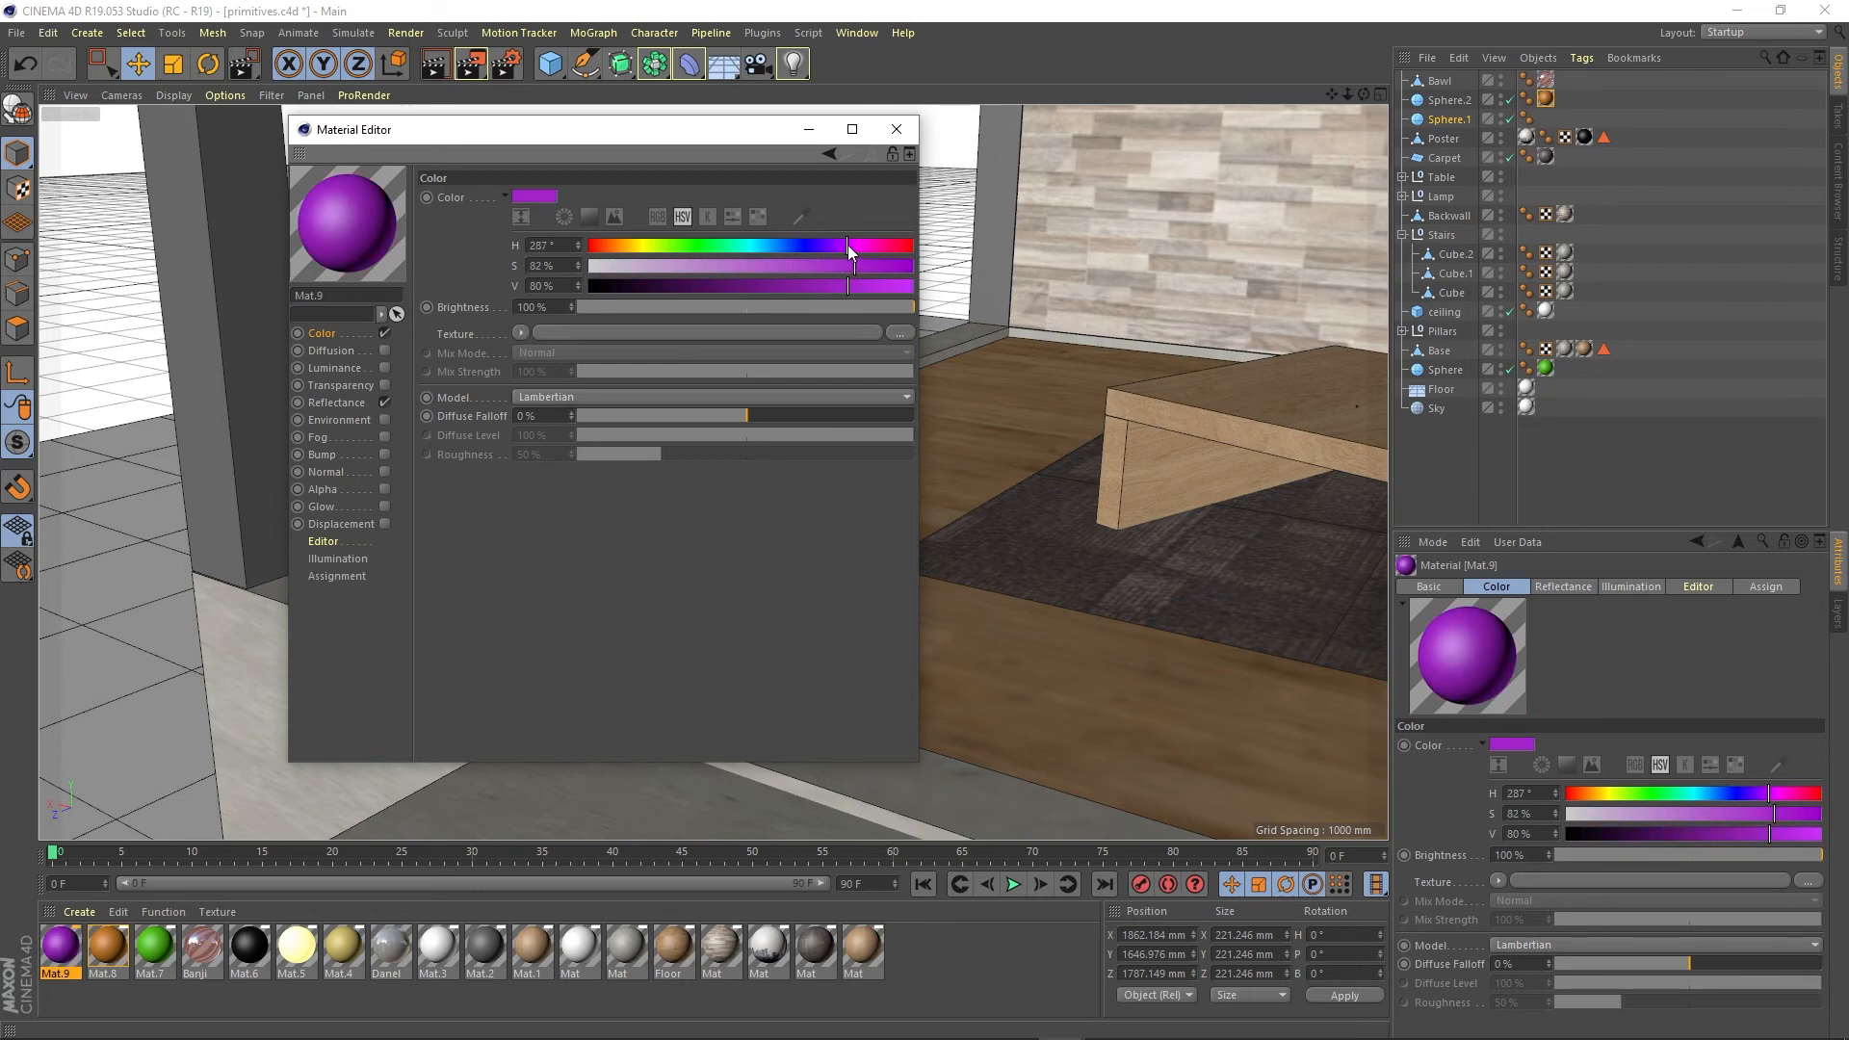
pyautogui.click(895, 129)
pyautogui.moveTo(742, 517); pyautogui.dragTo(740, 515)
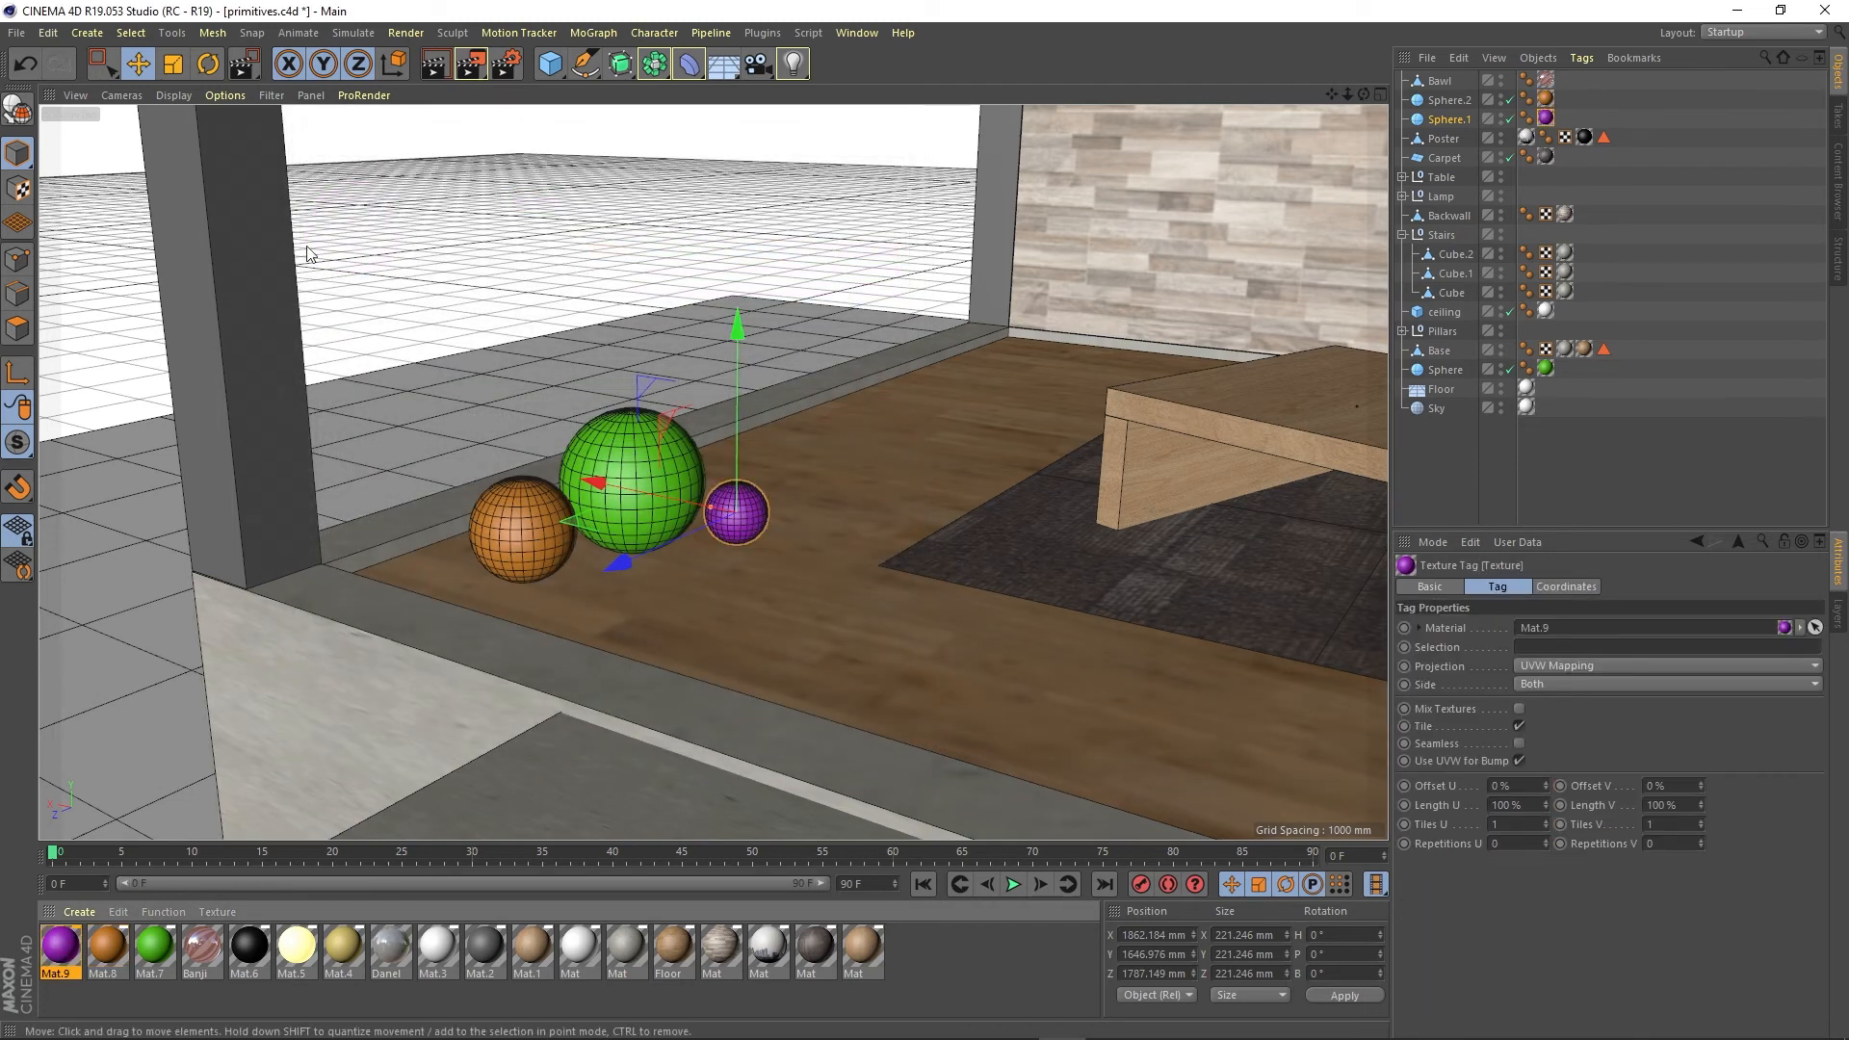
# Render the whole pavilion from the front in the viewport to check the applied materials
pyautogui.click(805, 614)
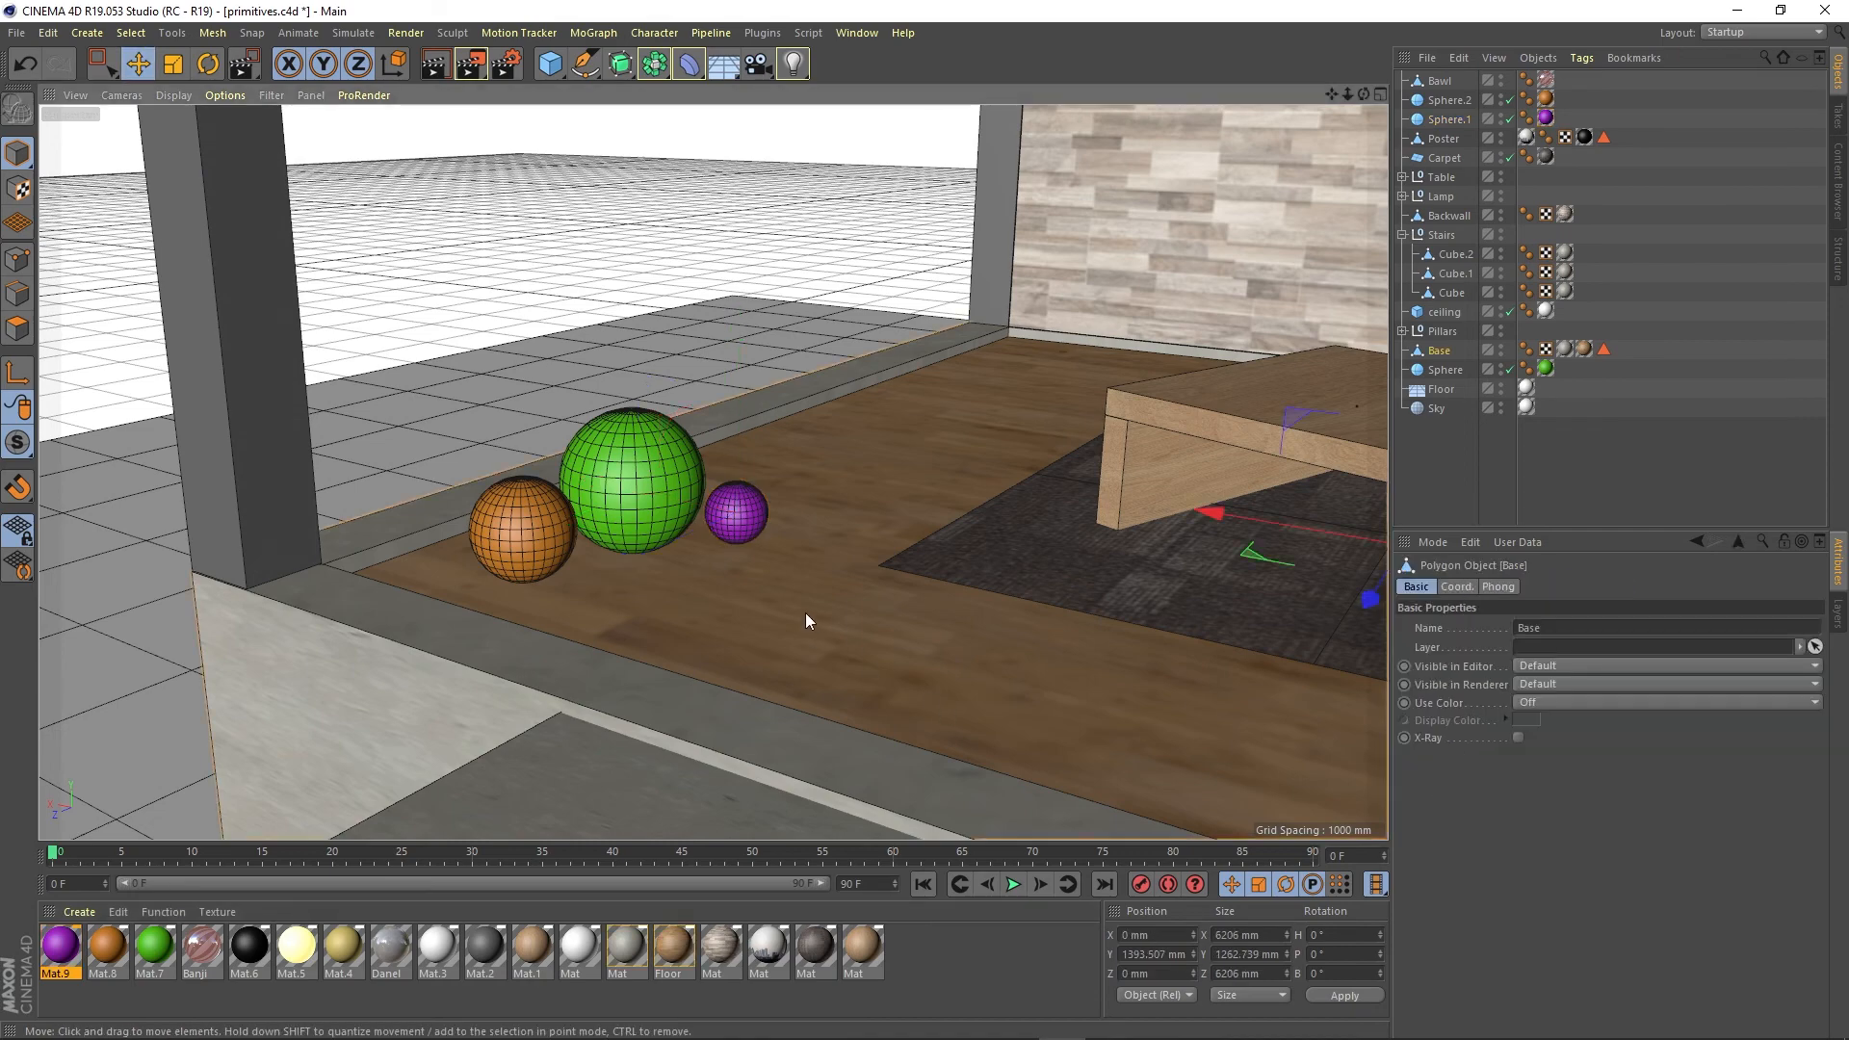
pyautogui.scroll(-4, 805, 612)
pyautogui.keyDown('alt'); pyautogui.moveTo(805, 613); pyautogui.dragTo(1020, 597); pyautogui.keyUp('alt')
pyautogui.scroll(-3, 1021, 597)
pyautogui.keyDown('alt'); pyautogui.moveTo(1021, 597); pyautogui.dragTo(847, 522, button='middle'); pyautogui.keyUp('alt')
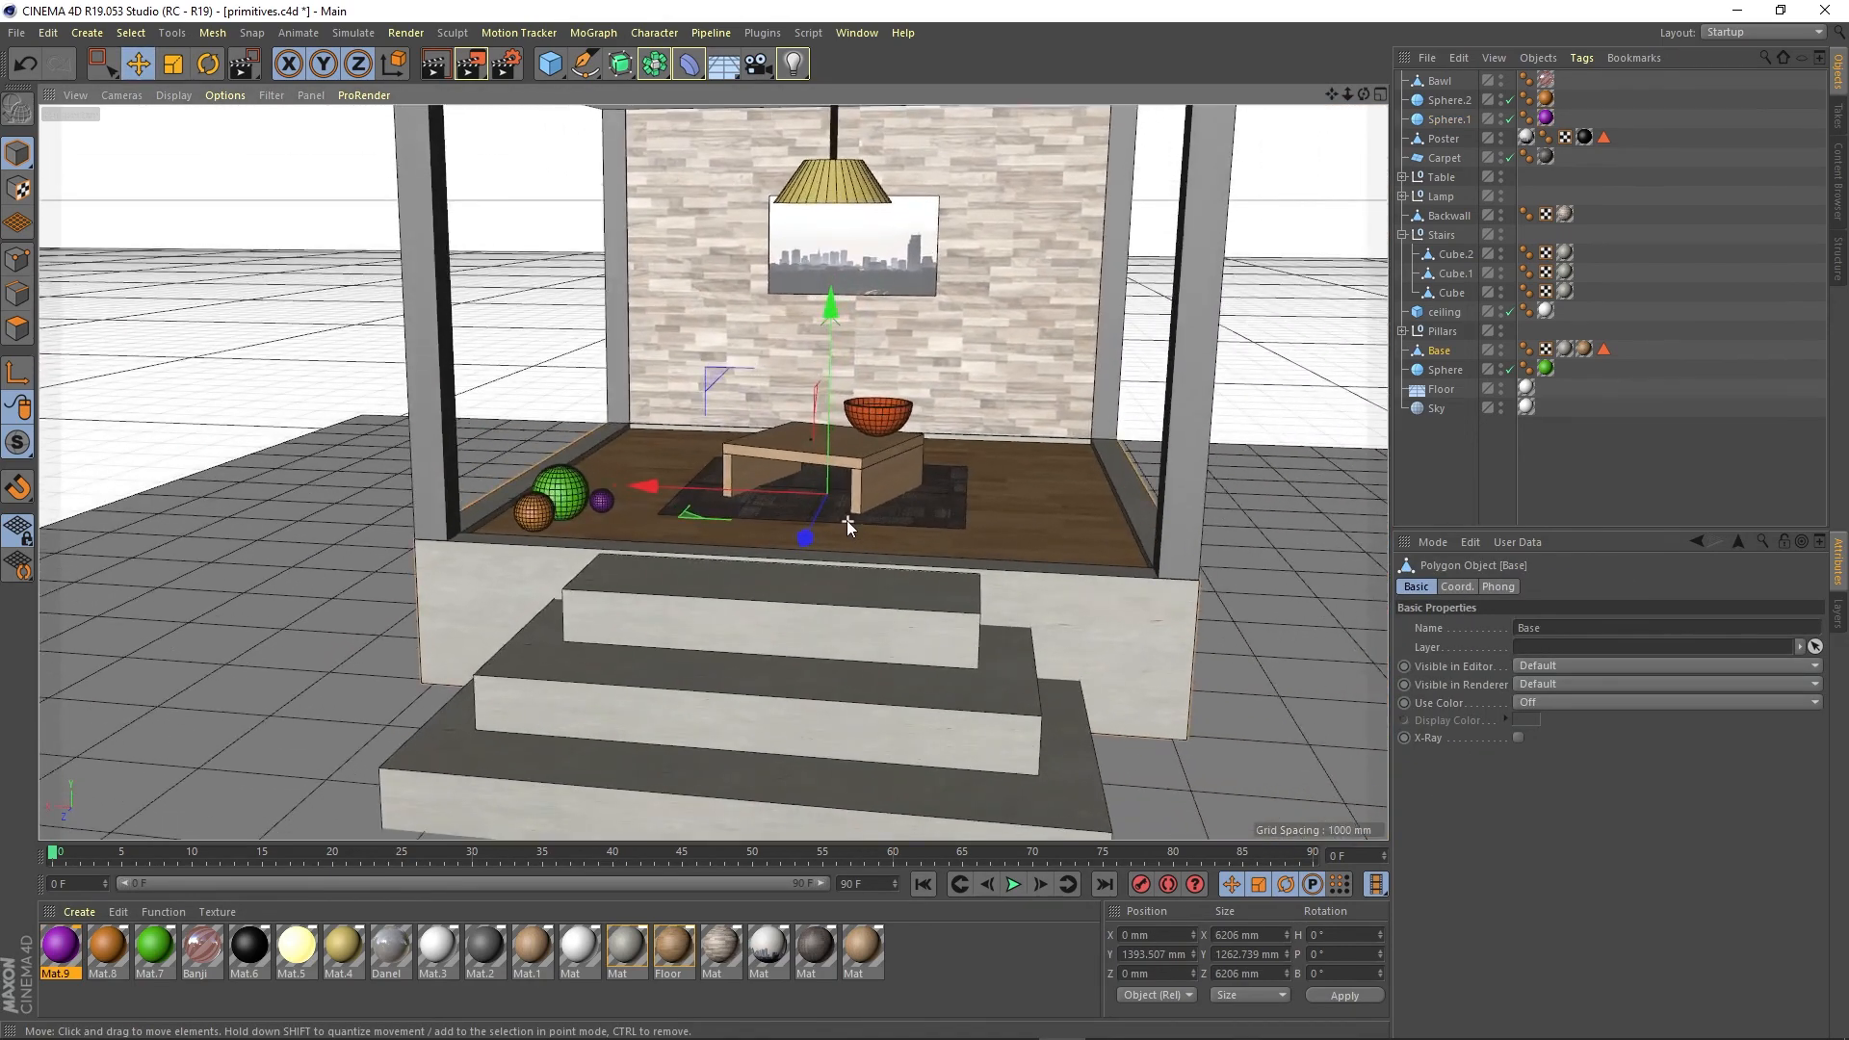
pyautogui.scroll(-2, 847, 522)
pyautogui.keyDown('alt'); pyautogui.moveTo(861, 612); pyautogui.dragTo(870, 590); pyautogui.keyUp('alt')
pyautogui.keyDown('alt'); pyautogui.moveTo(869, 587); pyautogui.dragTo(795, 621, button='middle'); pyautogui.keyUp('alt')
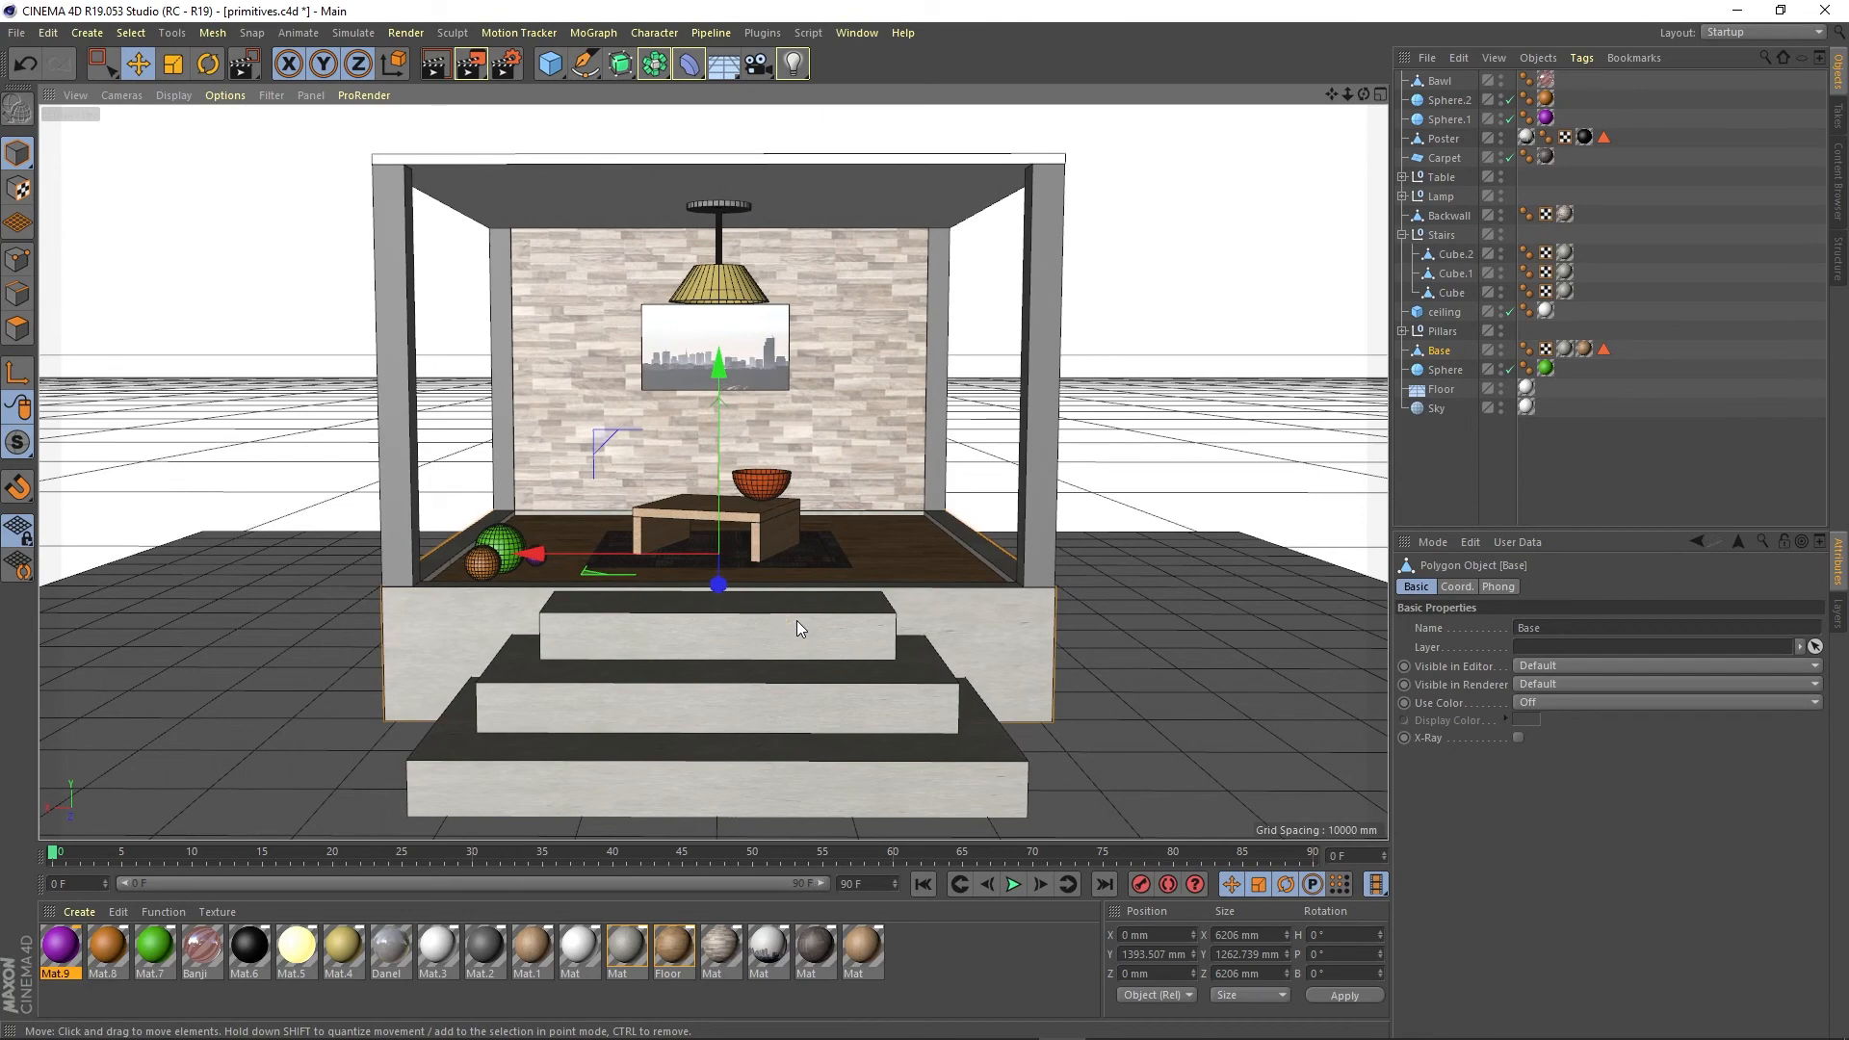
pyautogui.click(434, 63)
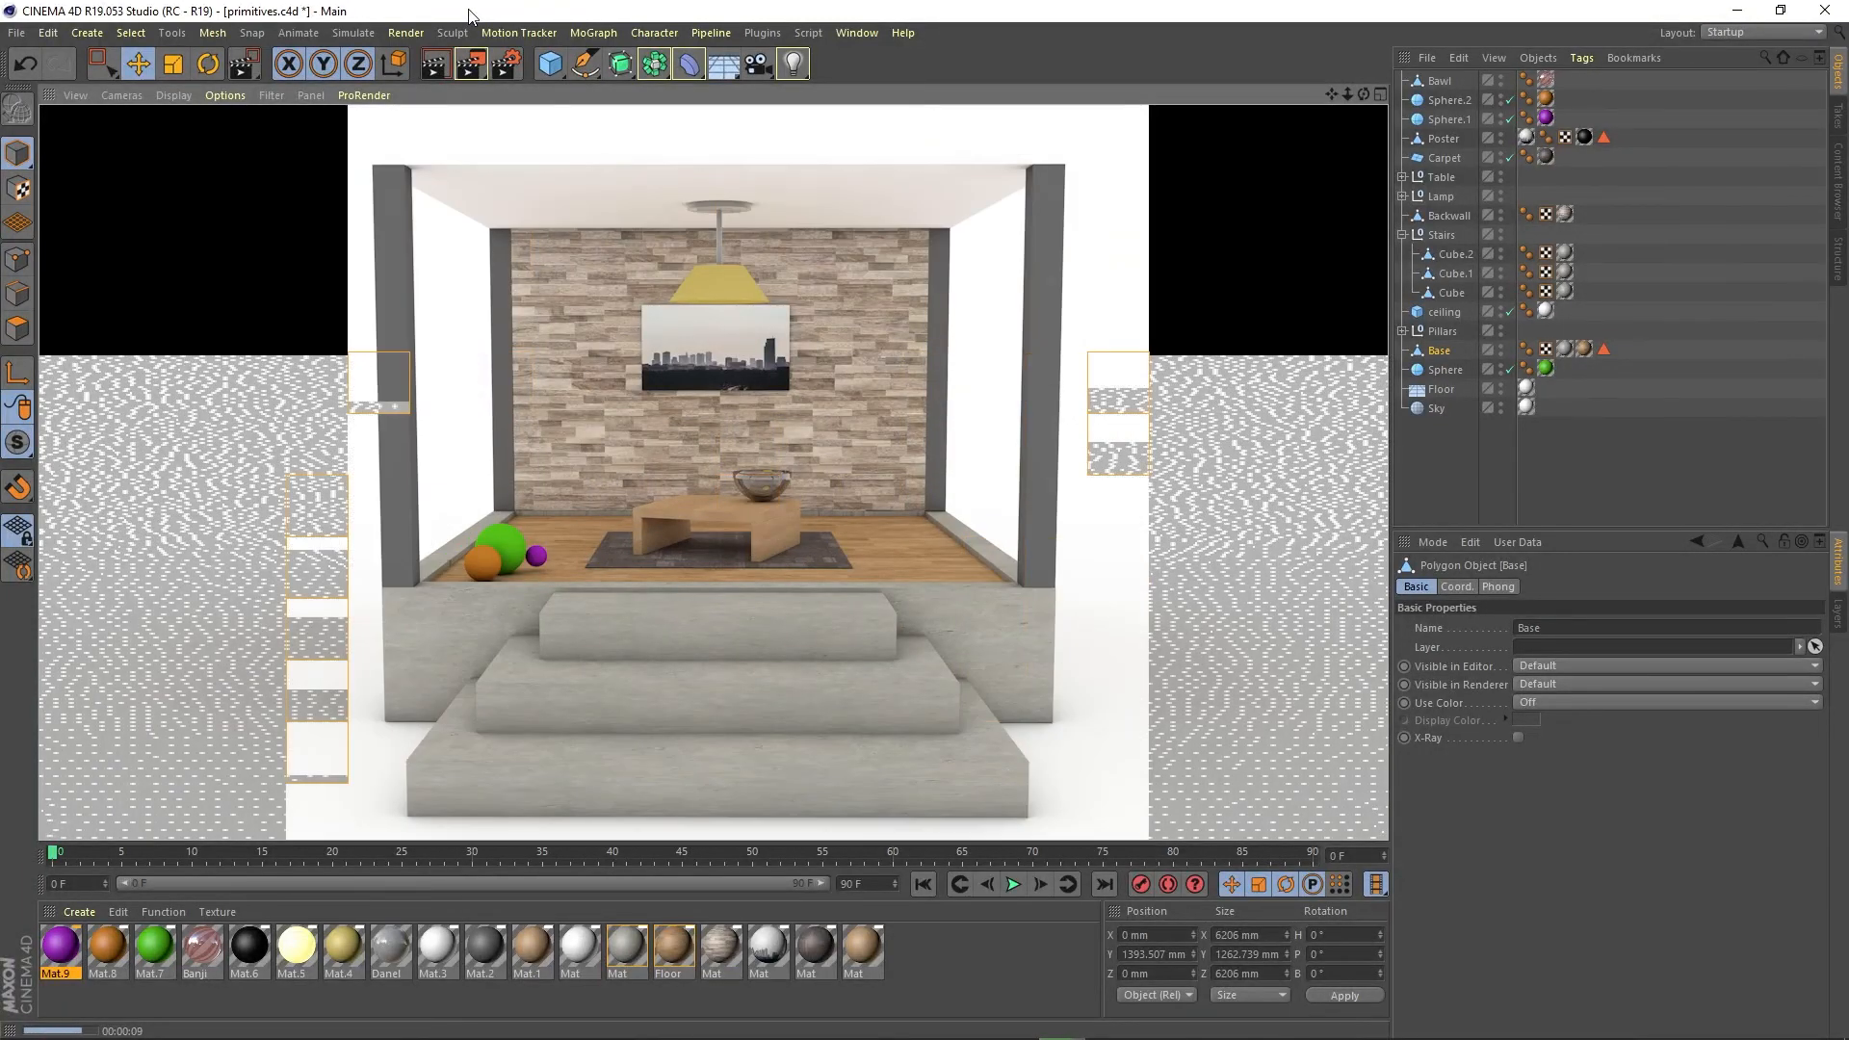
pyautogui.click(1112, 611)
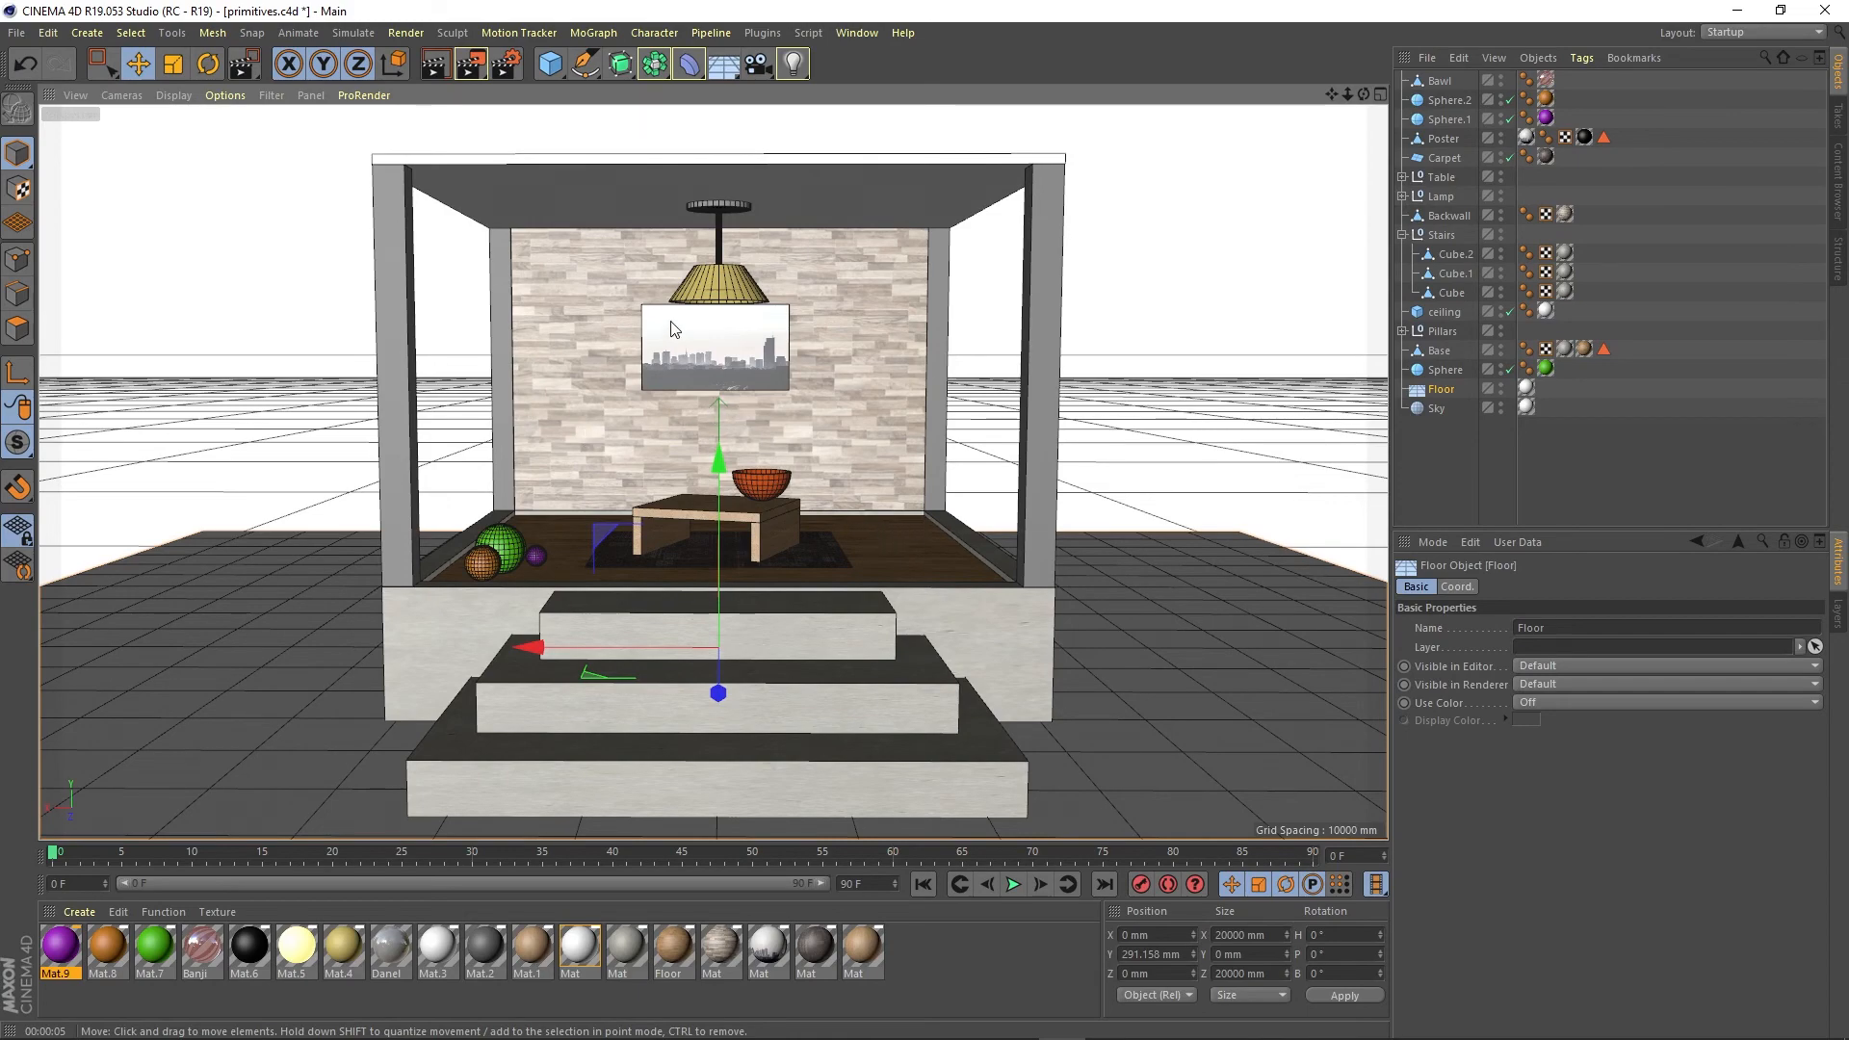
# Render a viewport region around the ceiling lamp, seen from below, to check its materials
pyautogui.scroll(1, 701, 265)
pyautogui.scroll(8, 701, 266)
pyautogui.keyDown('alt'); pyautogui.moveTo(703, 299); pyautogui.dragTo(717, 251); pyautogui.keyUp('alt')
pyautogui.keyDown('alt'); pyautogui.moveTo(683, 310); pyautogui.dragTo(691, 414, button='middle'); pyautogui.keyUp('alt')
pyautogui.scroll(3, 704, 470)
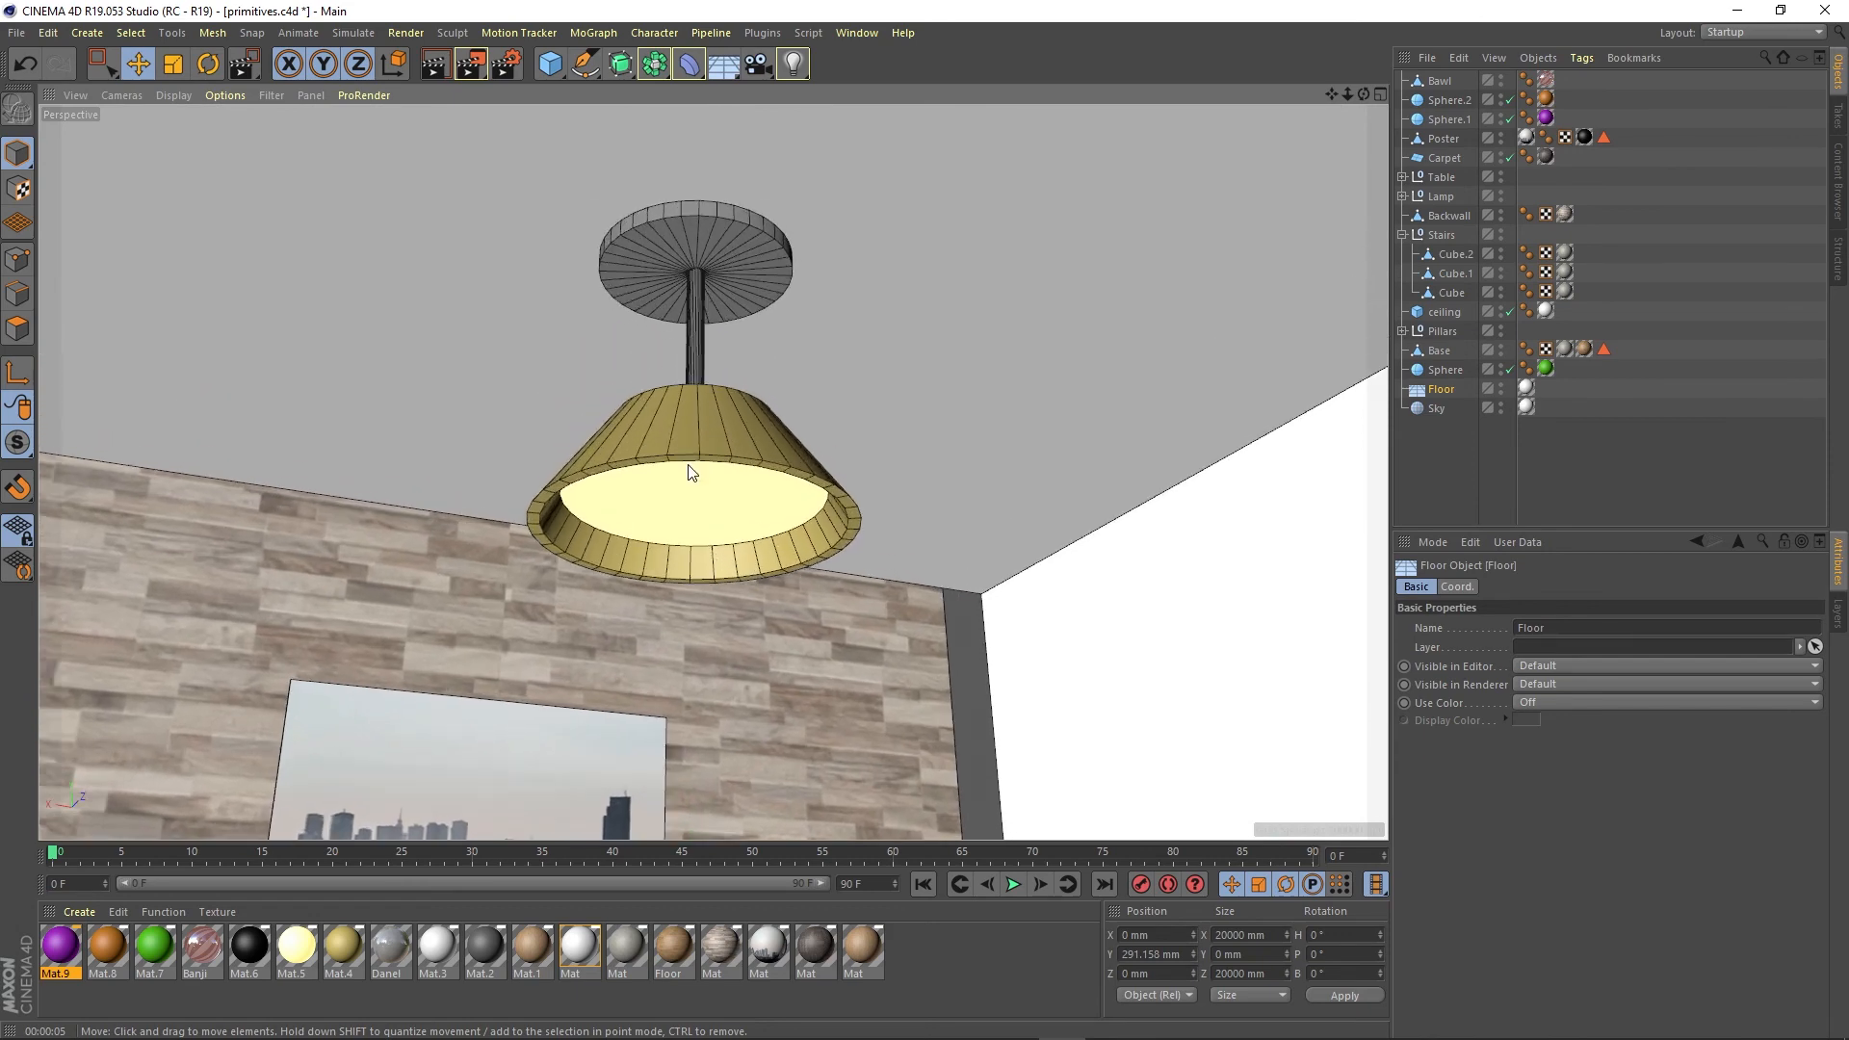
pyautogui.moveTo(470, 64); pyautogui.dragTo(449, 83)
pyautogui.moveTo(457, 155); pyautogui.dragTo(906, 635)
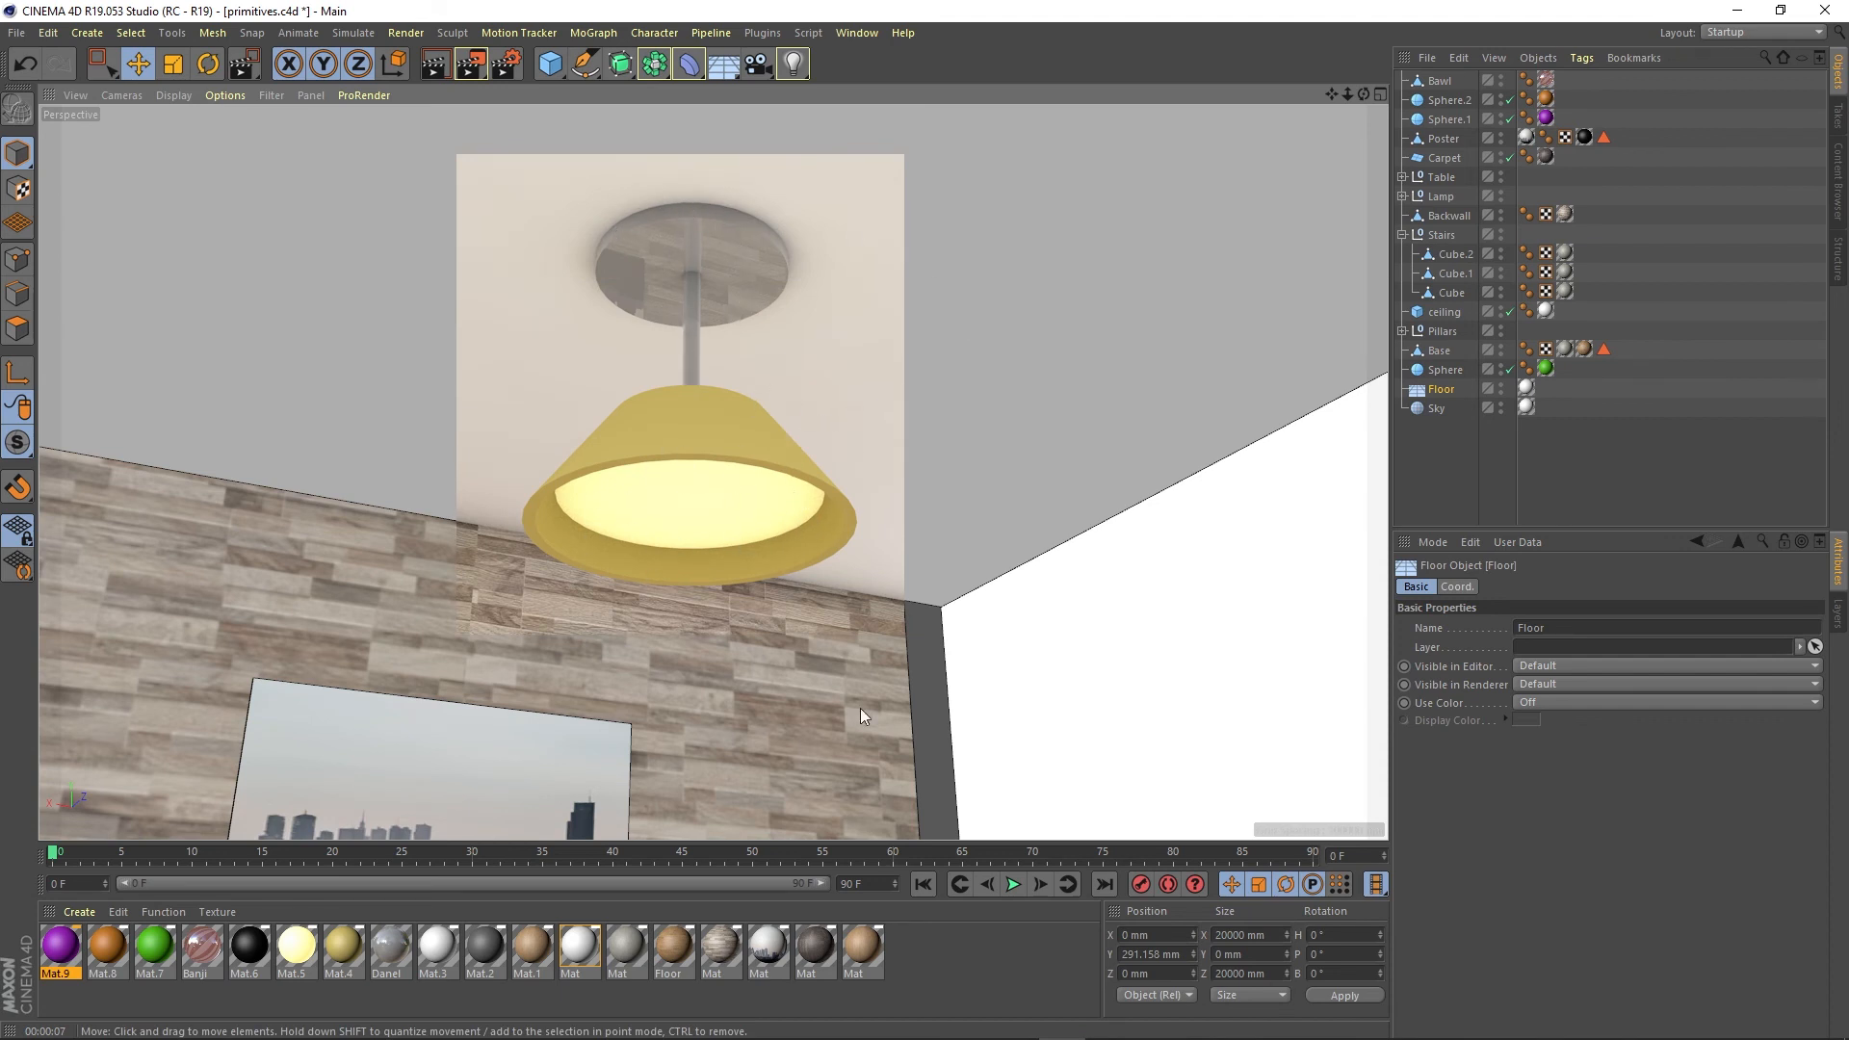
# Examine the furnished interior and review the color settings of the poster material and the dark grey Mat.2
pyautogui.keyDown('alt'); pyautogui.moveTo(728, 622); pyautogui.dragTo(690, 686); pyautogui.keyUp('alt')
pyautogui.keyDown('alt'); pyautogui.moveTo(690, 686); pyautogui.dragTo(712, 470, button='middle'); pyautogui.keyUp('alt')
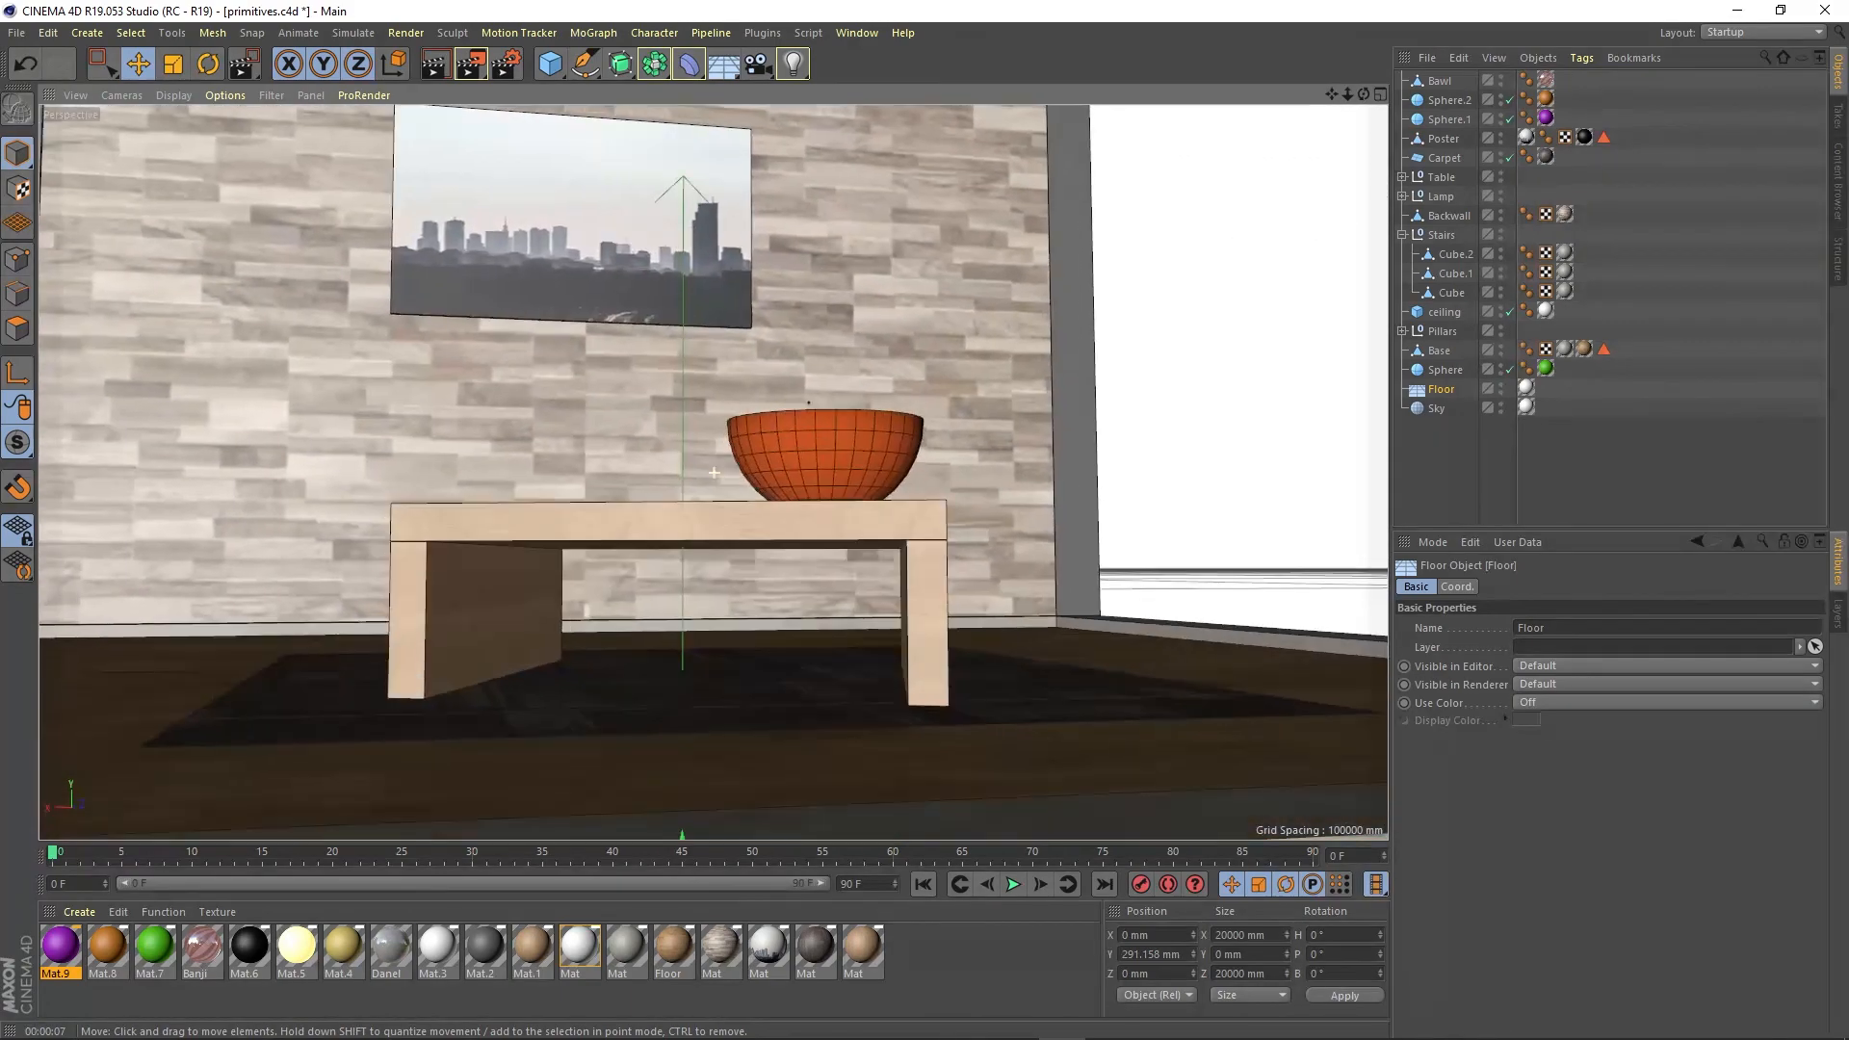
pyautogui.keyDown('alt'); pyautogui.moveTo(747, 718); pyautogui.dragTo(686, 745); pyautogui.keyUp('alt')
pyautogui.scroll(-3, 686, 746)
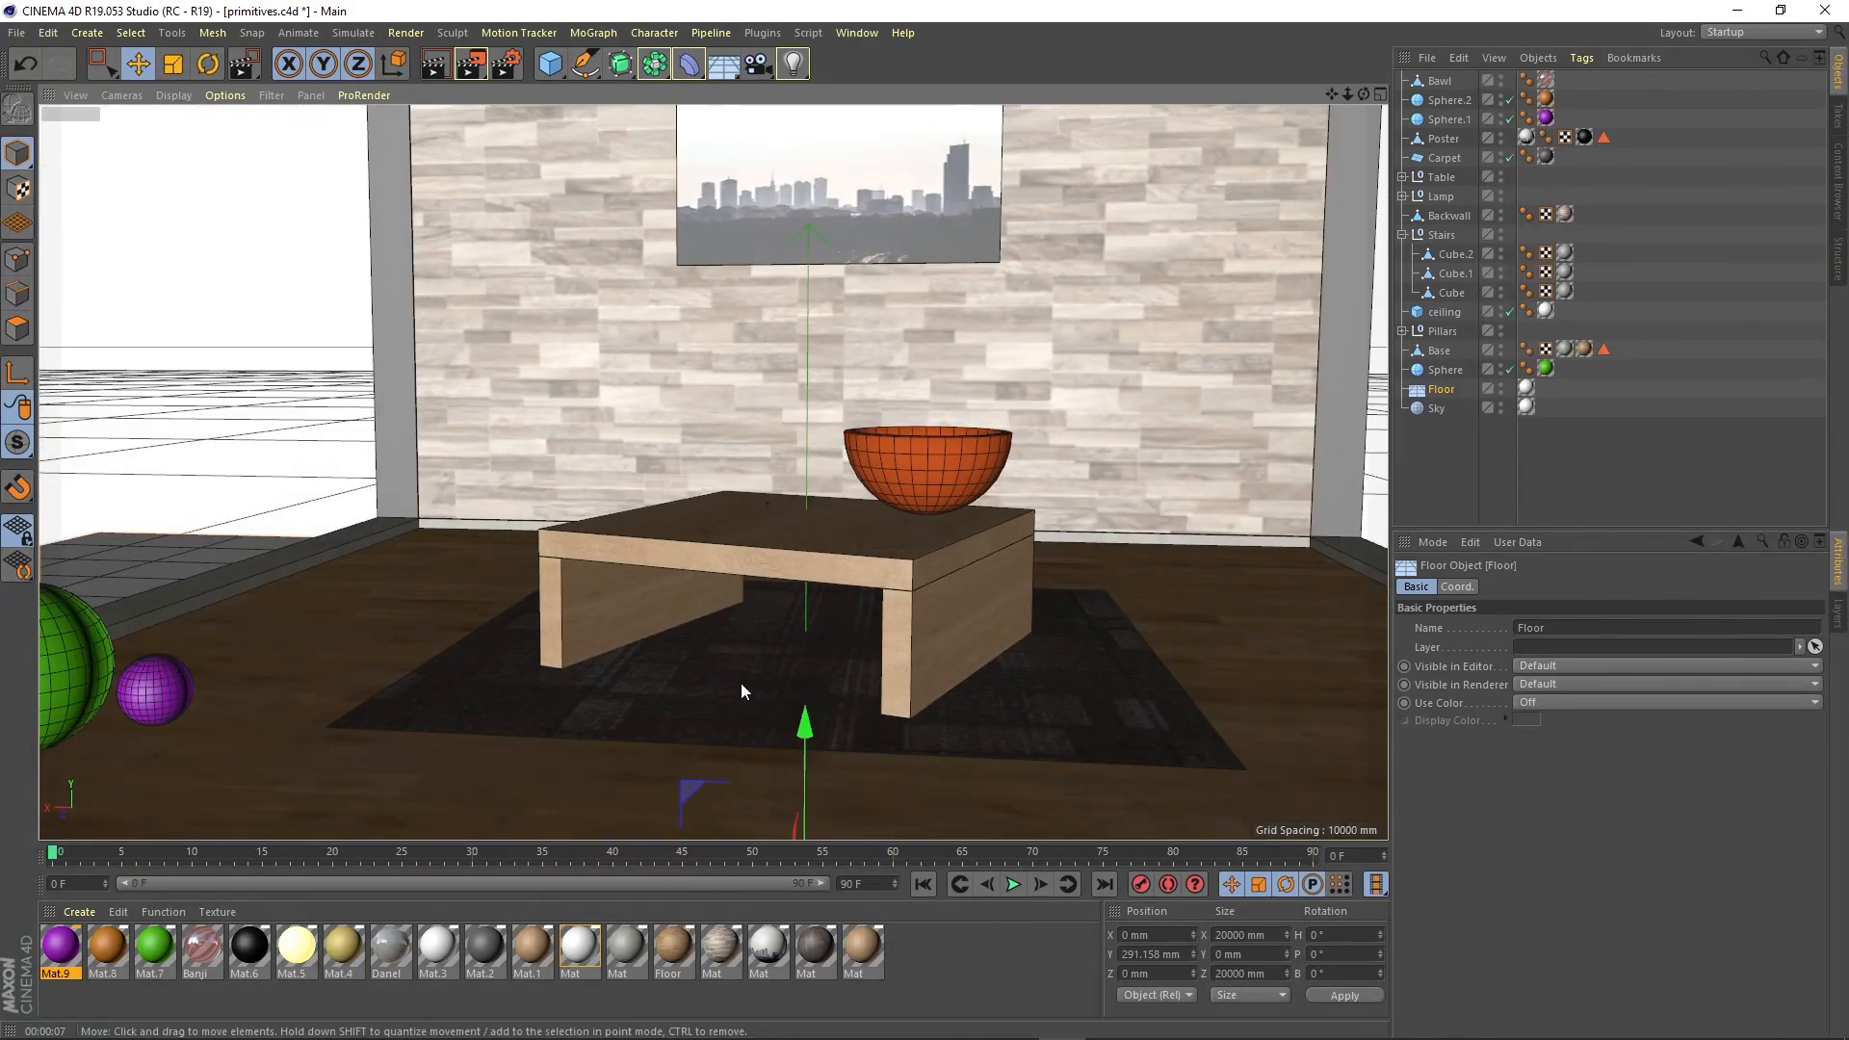
pyautogui.keyDown('alt'); pyautogui.moveTo(778, 558); pyautogui.dragTo(763, 719); pyautogui.keyUp('alt')
pyautogui.keyDown('alt'); pyautogui.moveTo(763, 719); pyautogui.dragTo(645, 520, button='middle'); pyautogui.keyUp('alt')
pyautogui.scroll(-3, 645, 520)
pyautogui.scroll(-4, 772, 541)
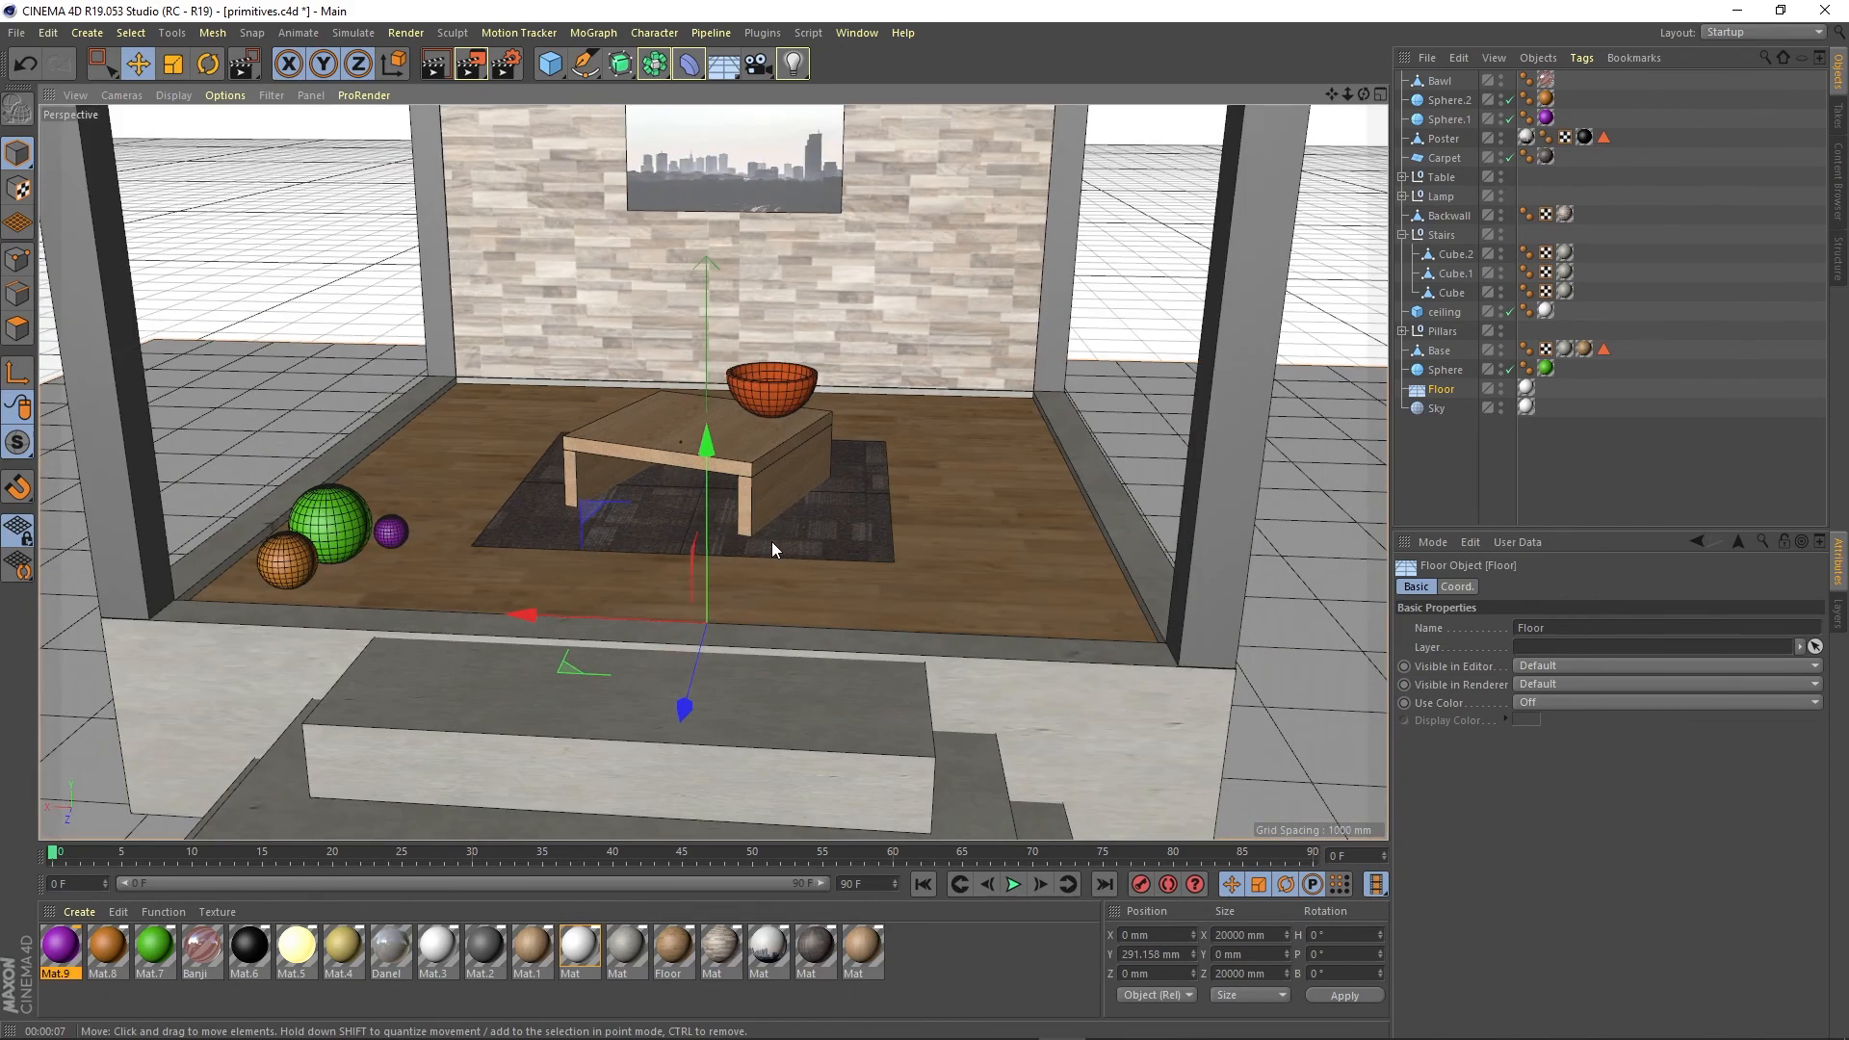
pyautogui.click(626, 949)
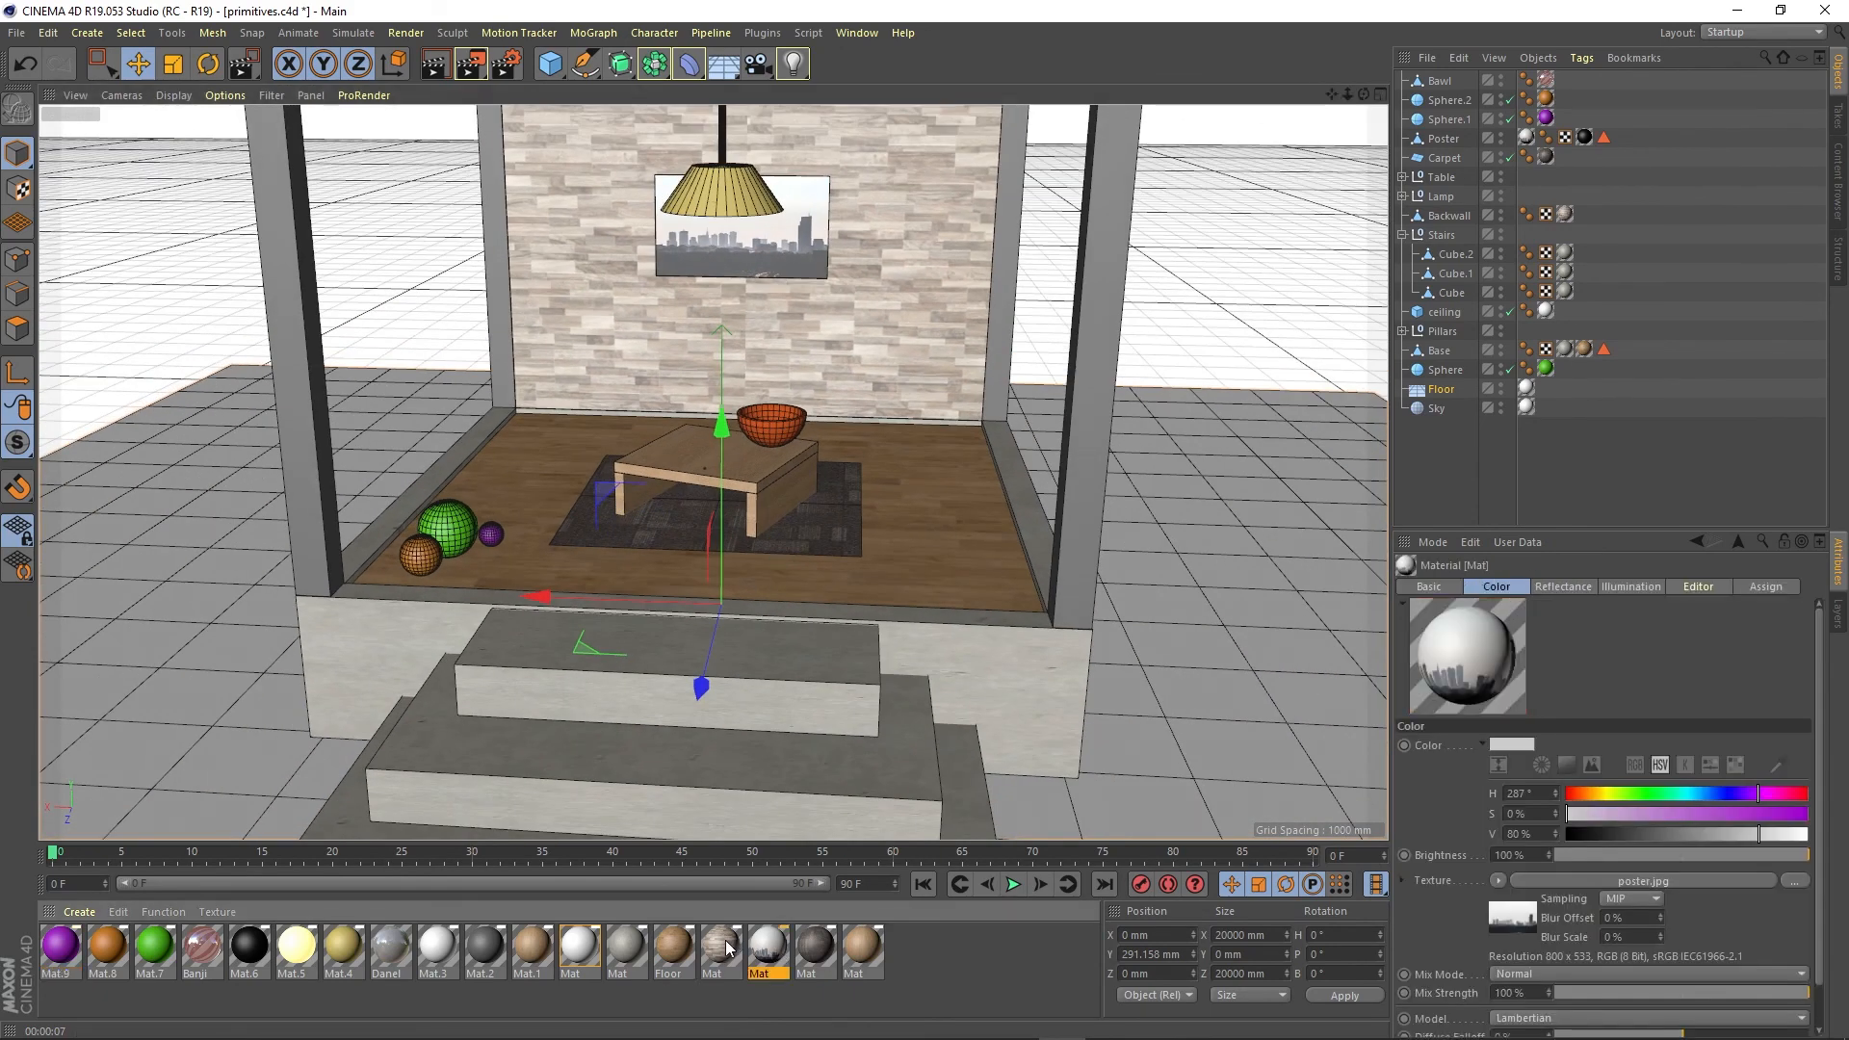
pyautogui.click(484, 949)
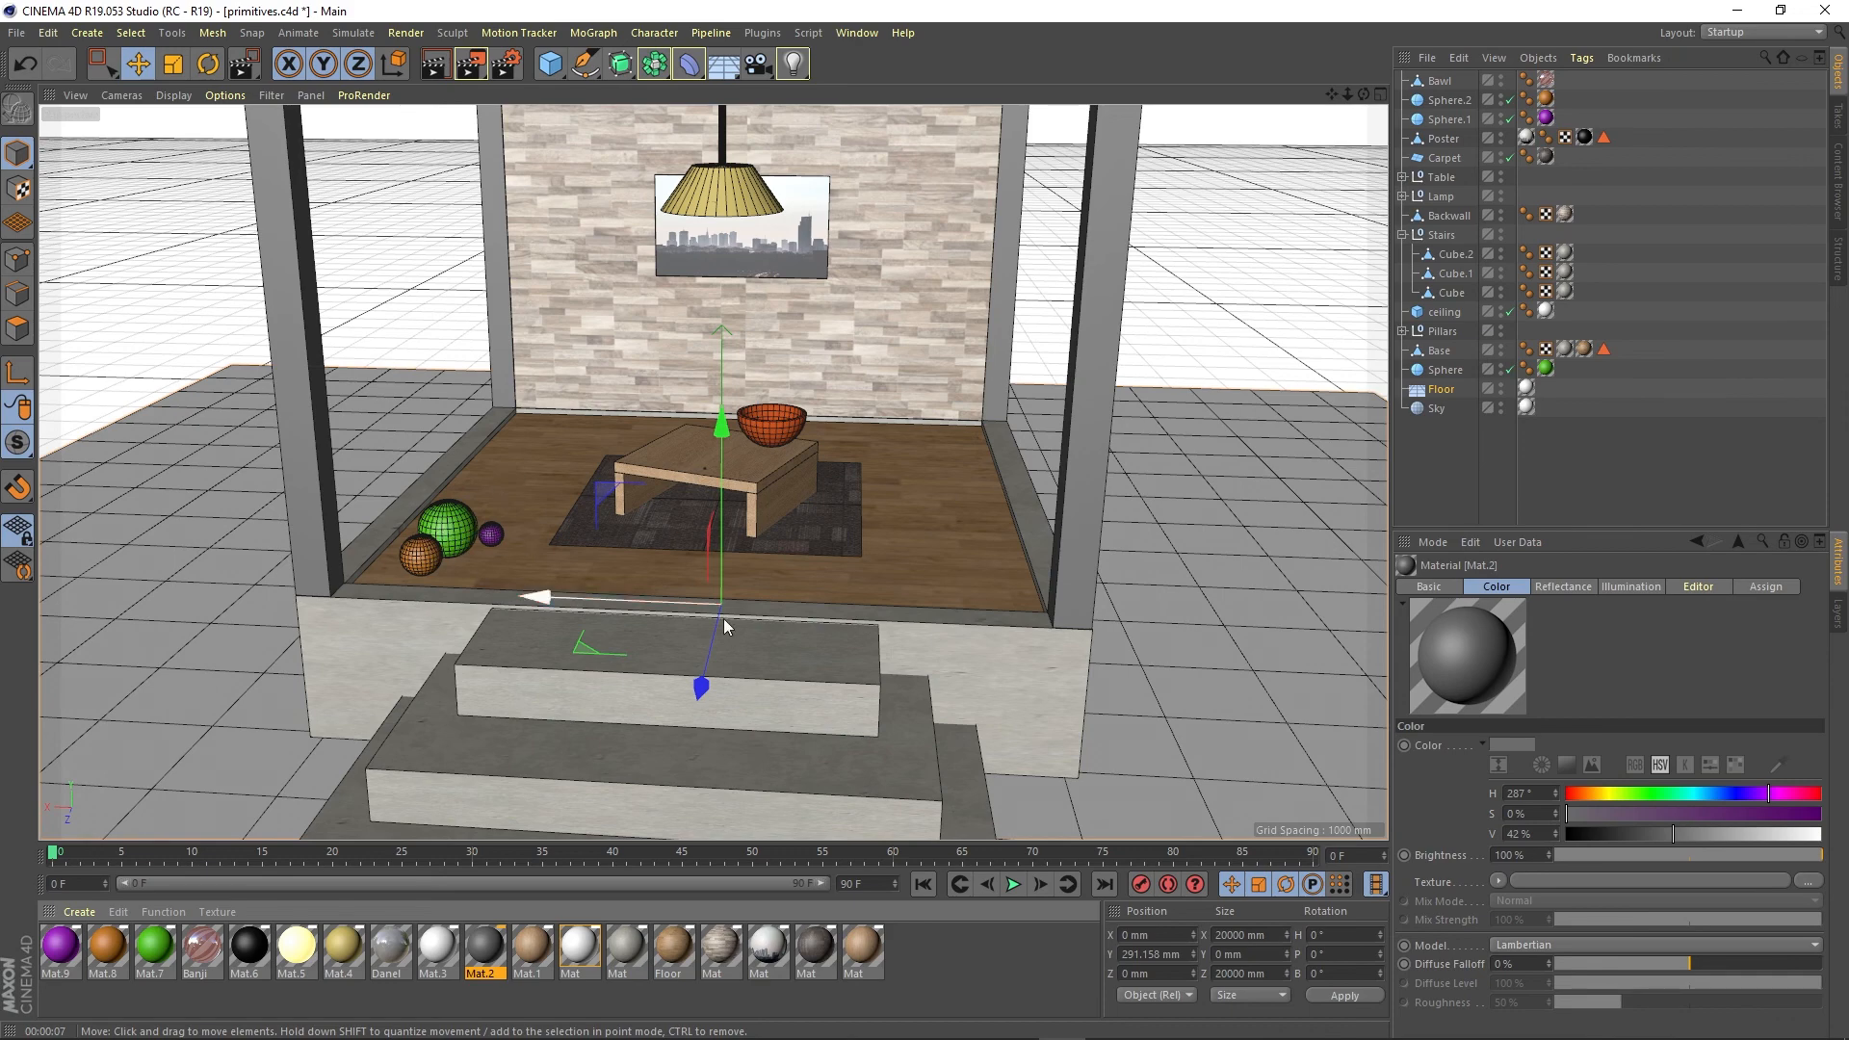
# Hide the Sky object in both the editor and the renderer, and render the pavilion's front view without it
pyautogui.scroll(-3, 788, 447)
pyautogui.keyDown('alt'); pyautogui.moveTo(742, 528); pyautogui.dragTo(758, 477); pyautogui.keyUp('alt')
pyautogui.scroll(2, 759, 476)
pyautogui.keyDown('alt'); pyautogui.moveTo(758, 476); pyautogui.dragTo(761, 505, button='middle'); pyautogui.keyUp('alt')
pyautogui.keyDown('alt'); pyautogui.moveTo(763, 512); pyautogui.dragTo(774, 511); pyautogui.keyUp('alt')
pyautogui.keyDown('alt'); pyautogui.moveTo(774, 511); pyautogui.dragTo(764, 506, button='middle'); pyautogui.keyUp('alt')
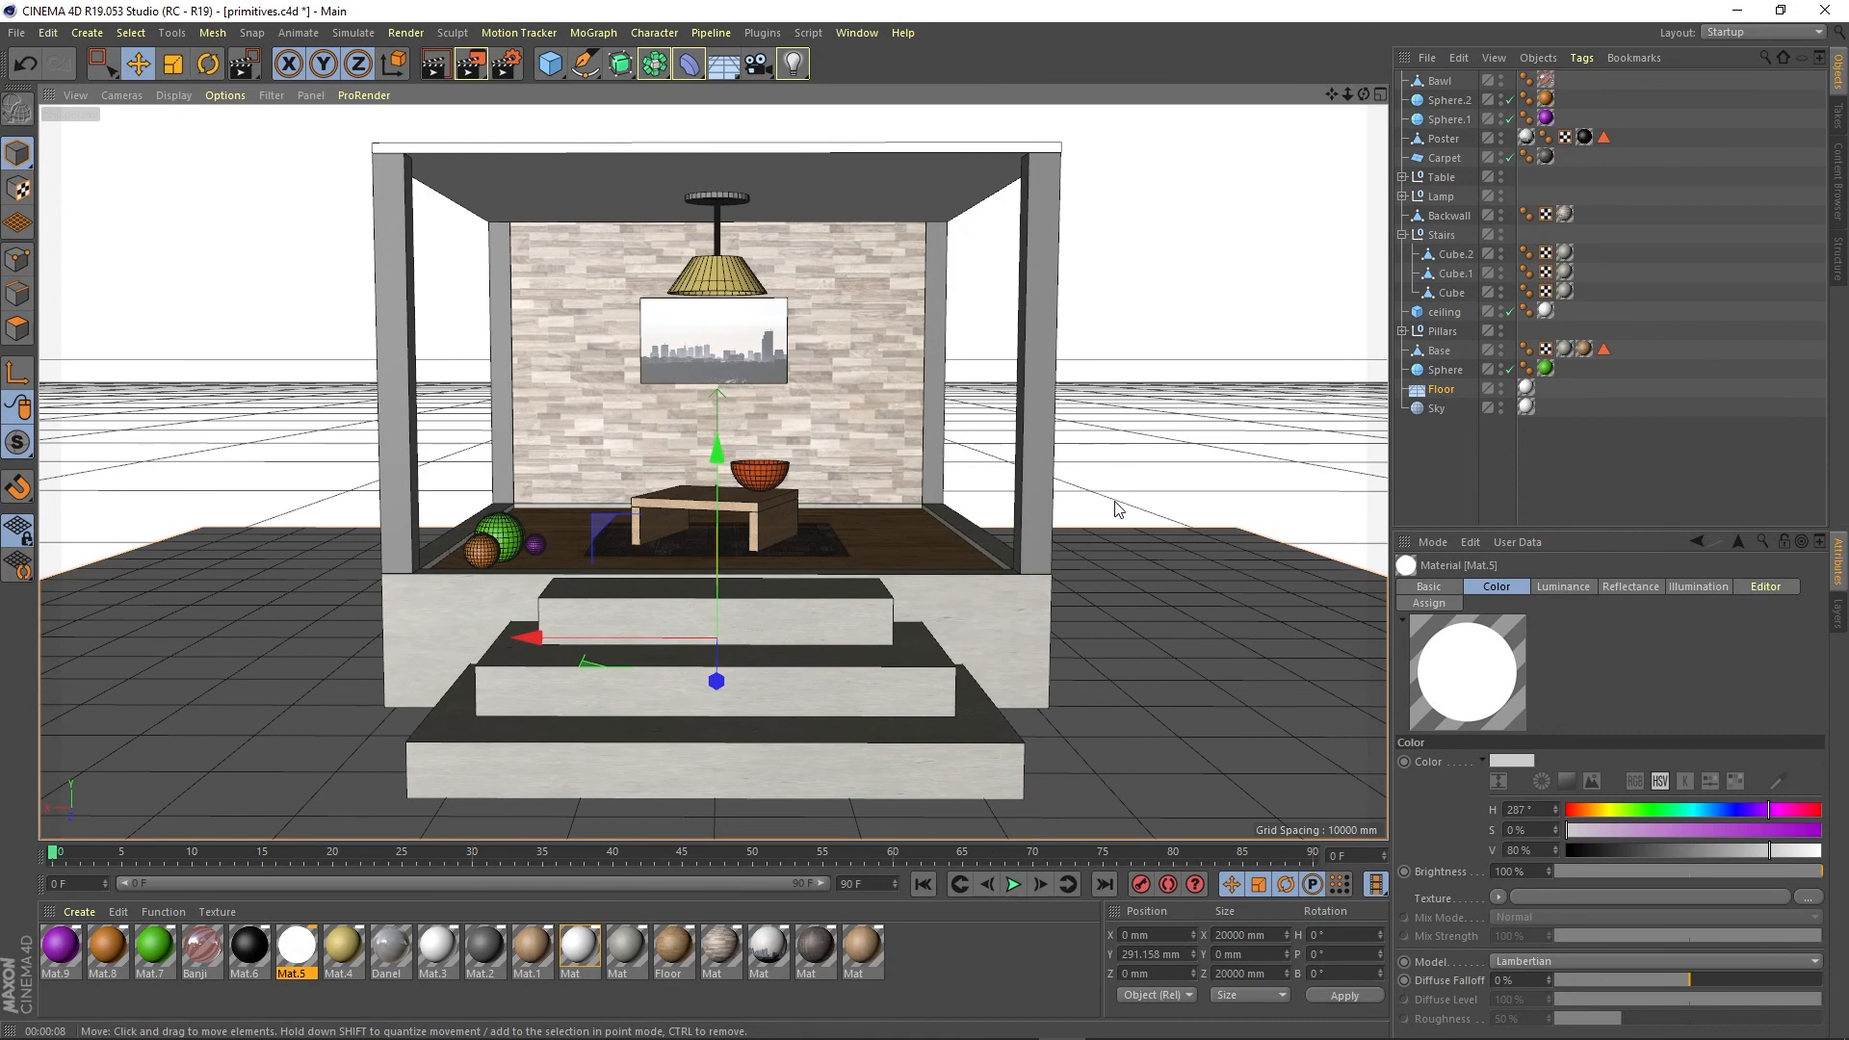
pyautogui.click(1435, 411)
pyautogui.click(1501, 405)
pyautogui.click(1500, 405)
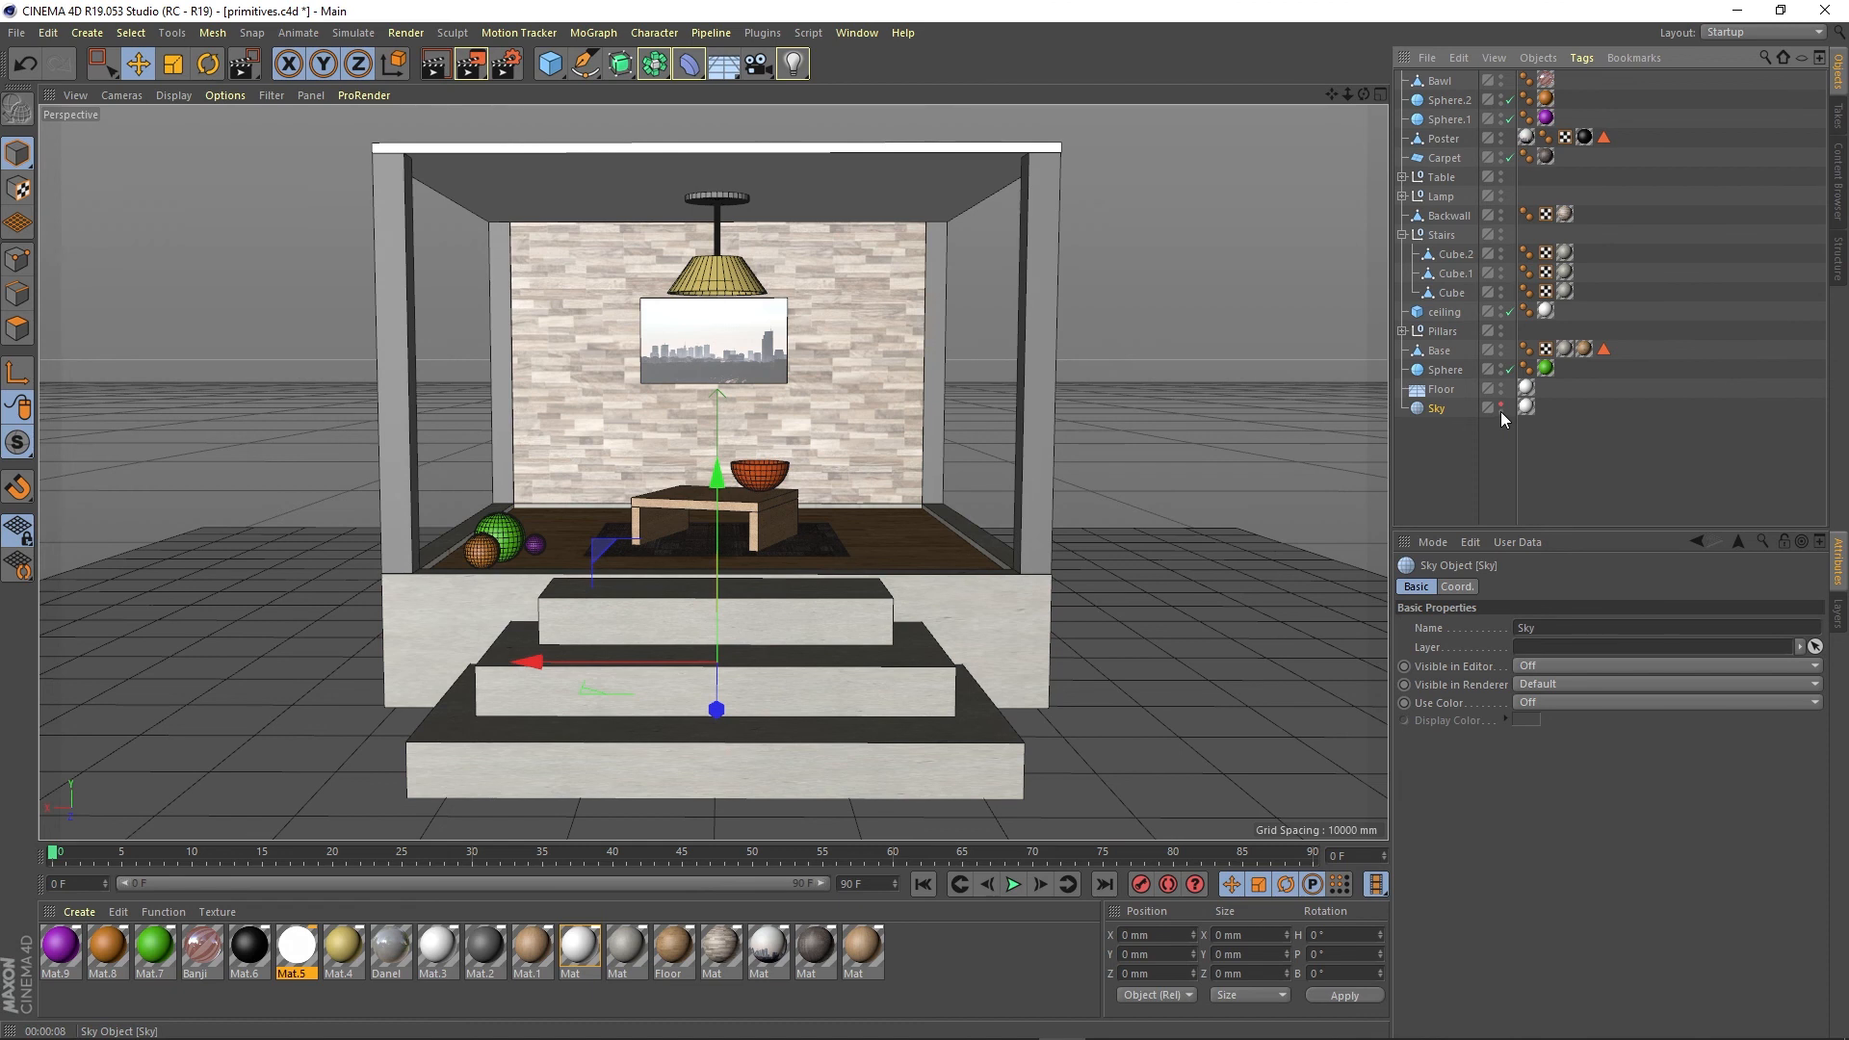
pyautogui.click(1501, 412)
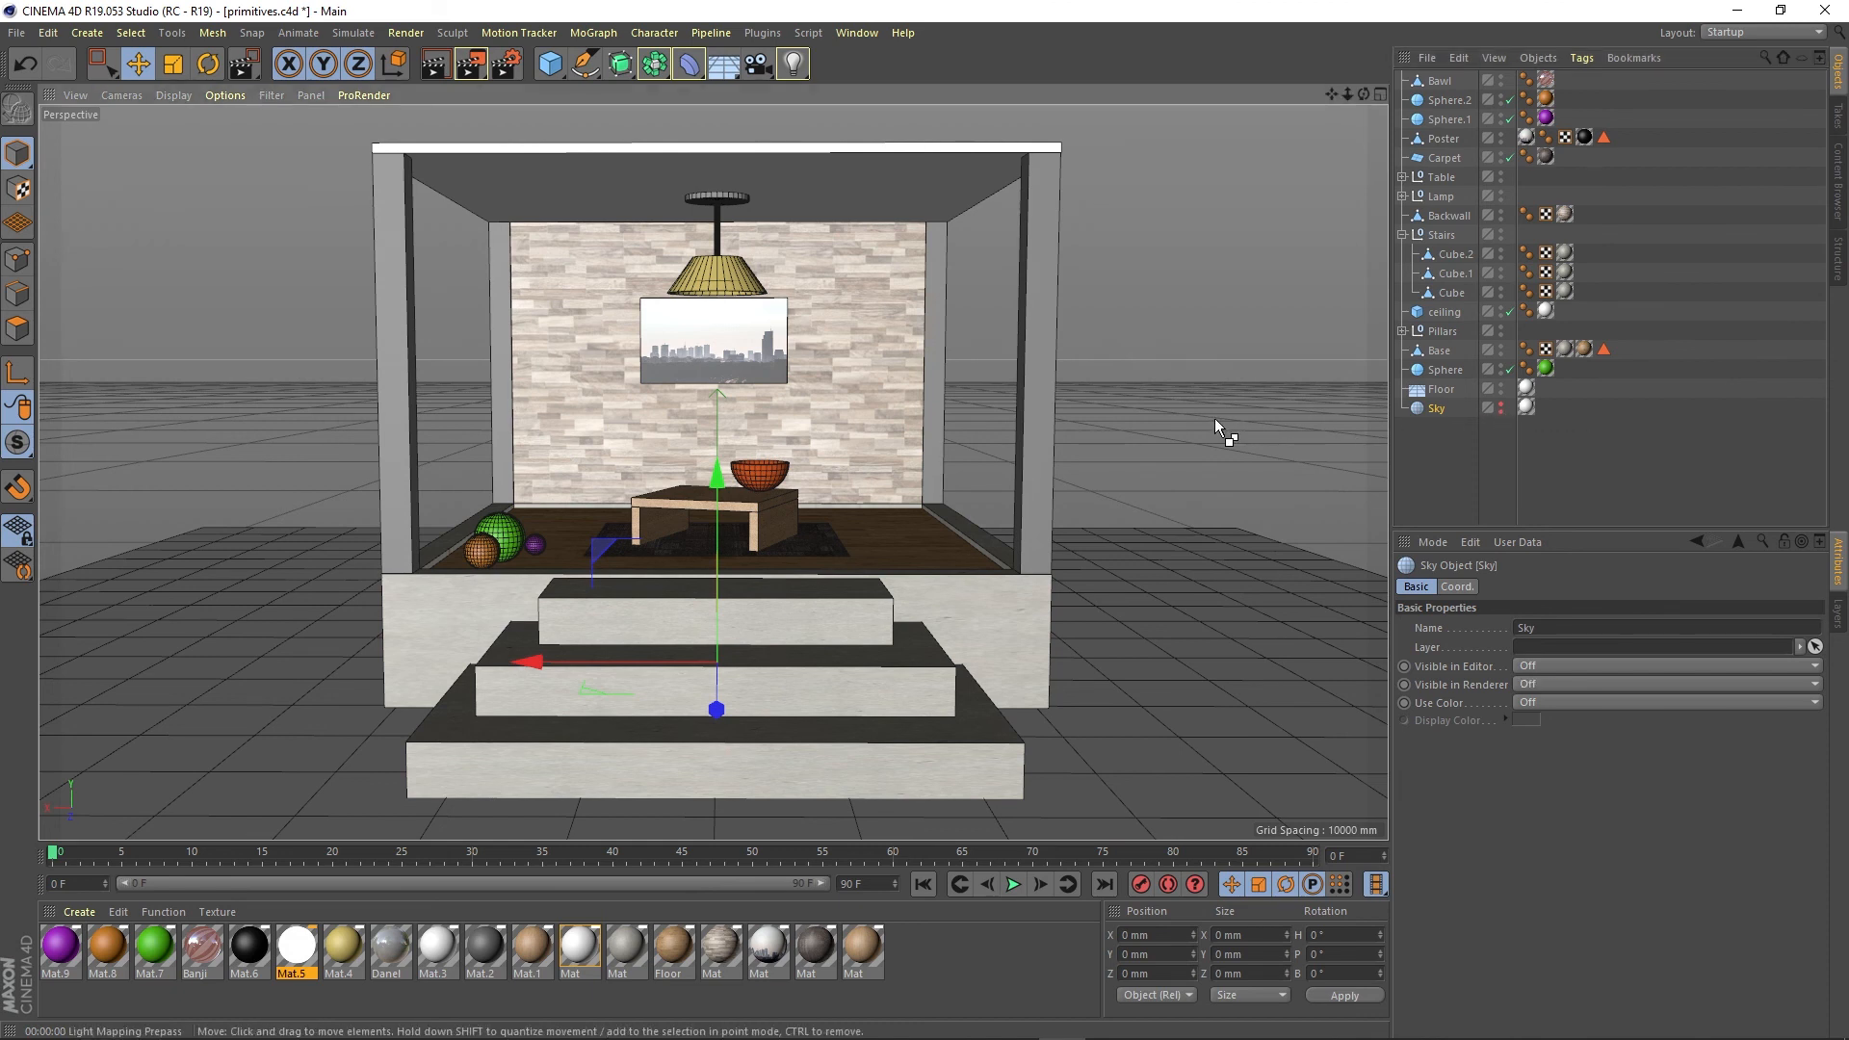
pyautogui.hotkey('ctrl', 'r')
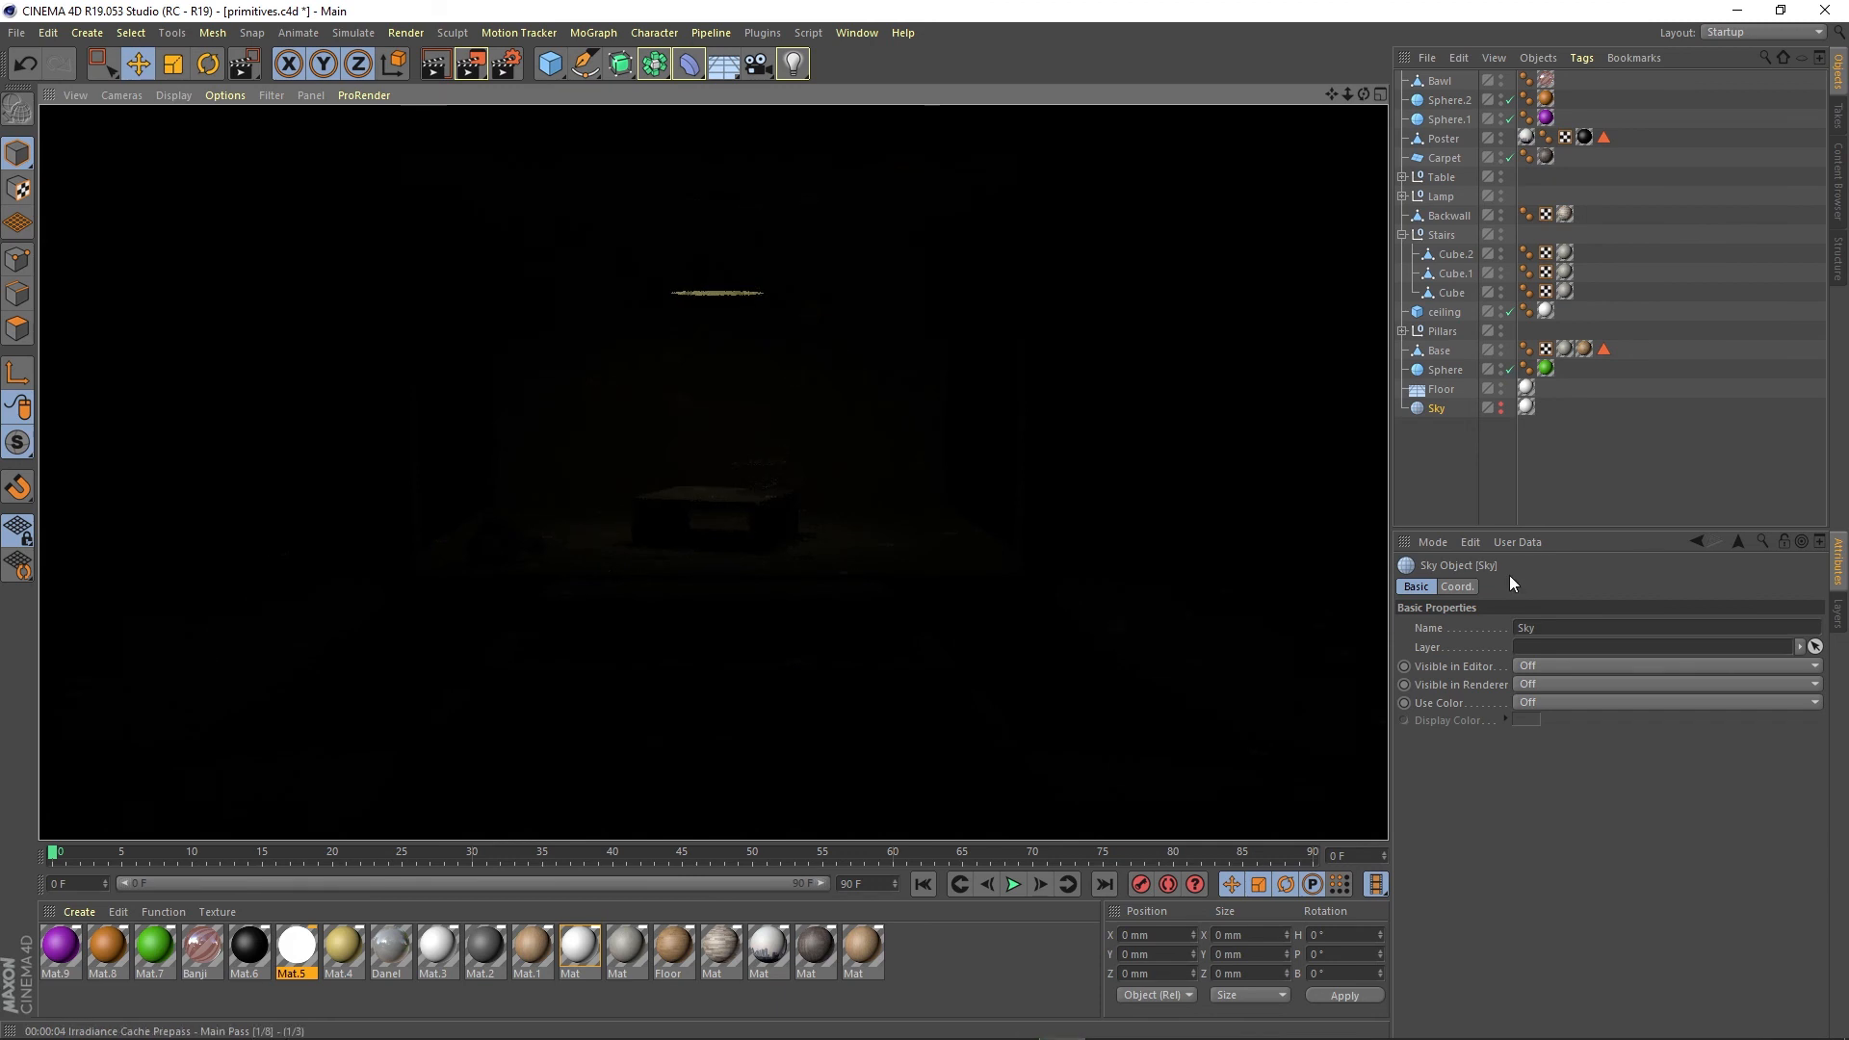